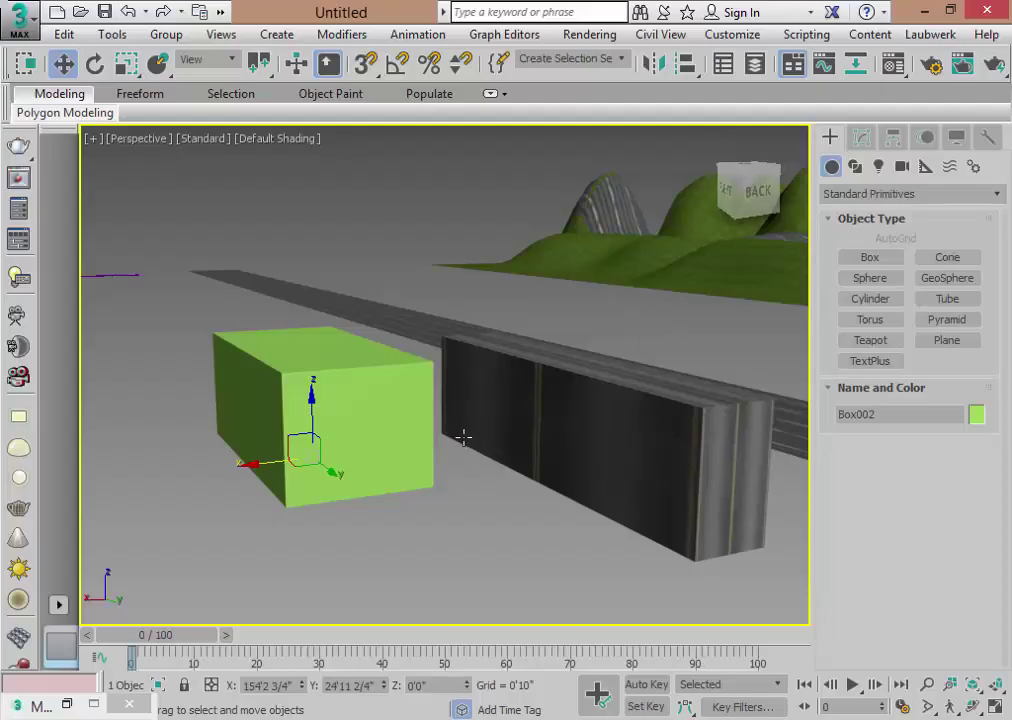
- Pan the Perspective view to frame the green box and wall, then open the Material Editor with M
middle_click_drag(463, 436, 494, 461)
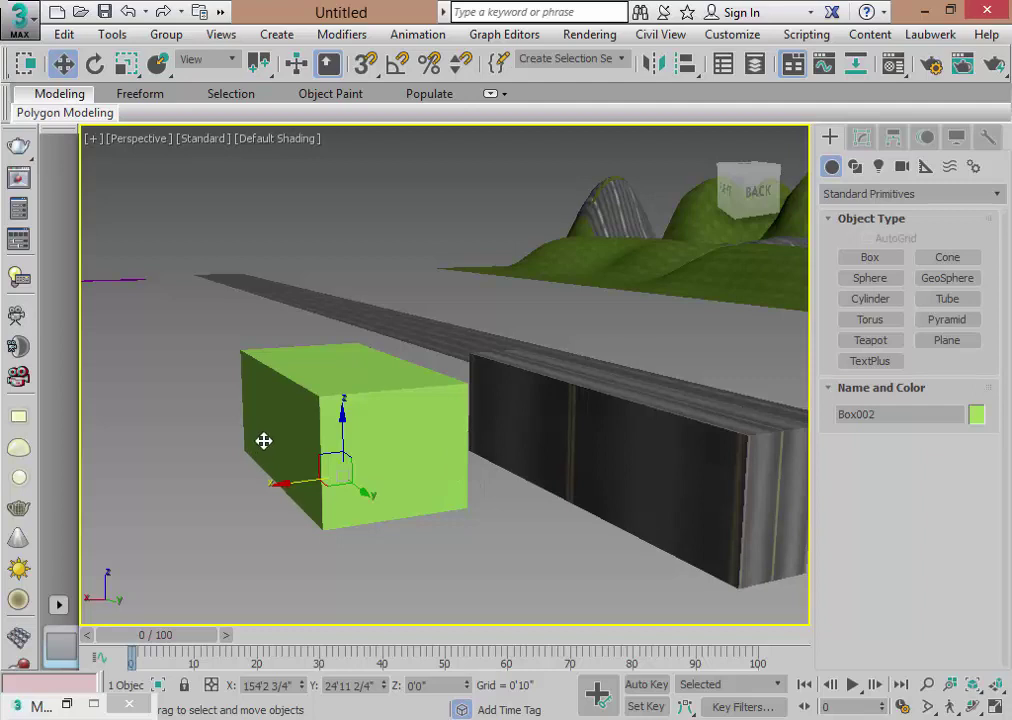
middle_click_drag(262, 450, 260, 440, "alt")
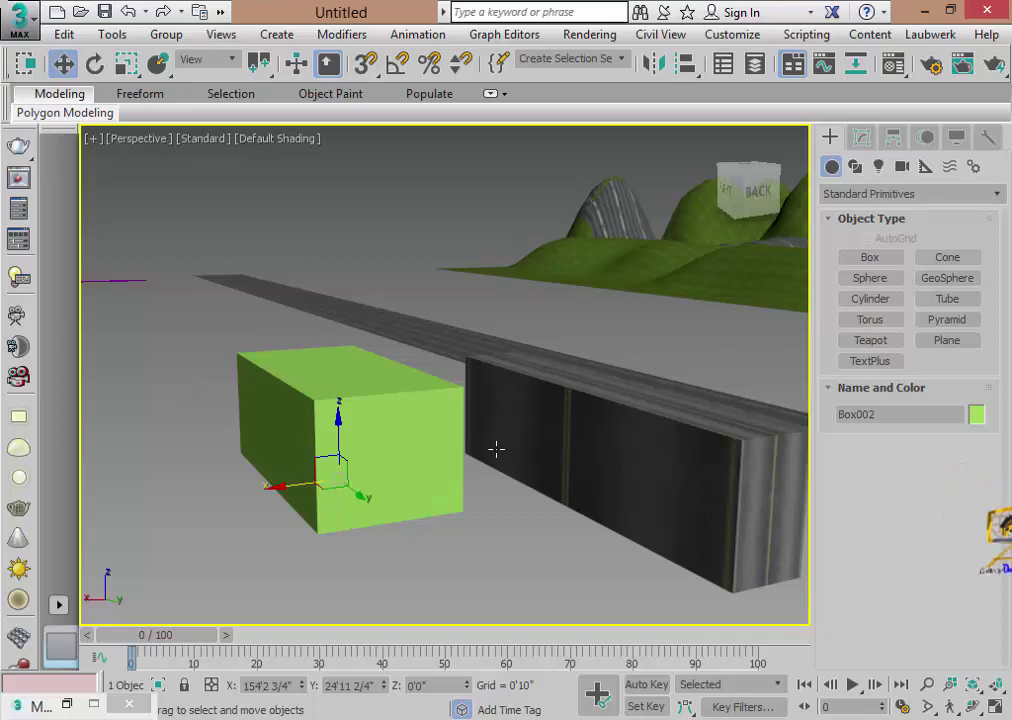
middle_click_drag(301, 534, 321, 536)
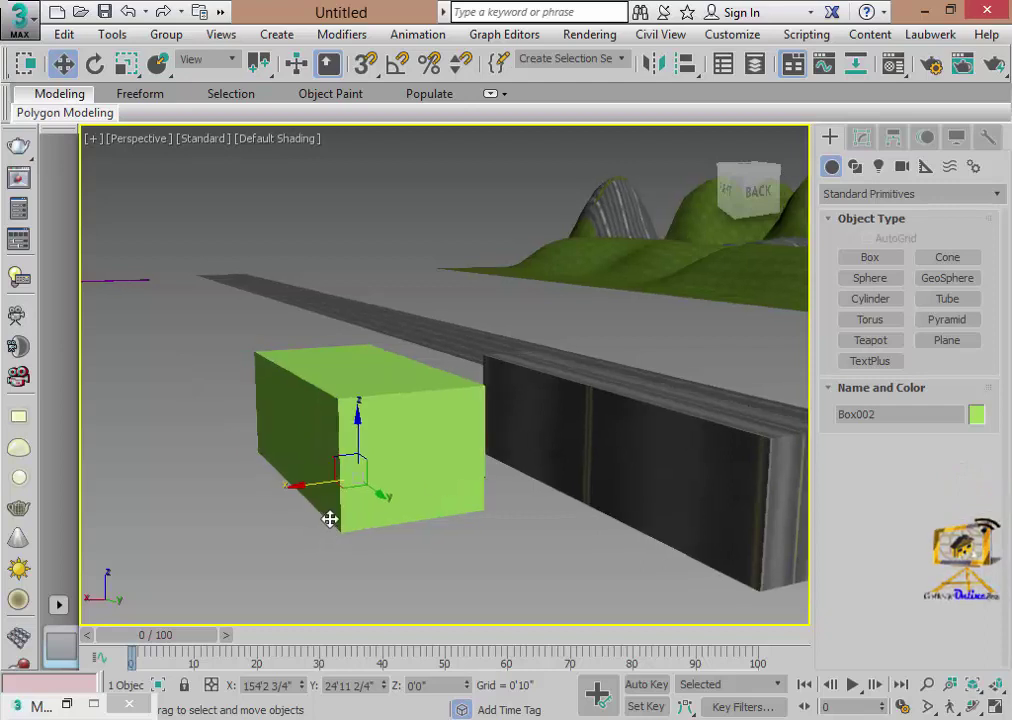
key("m")
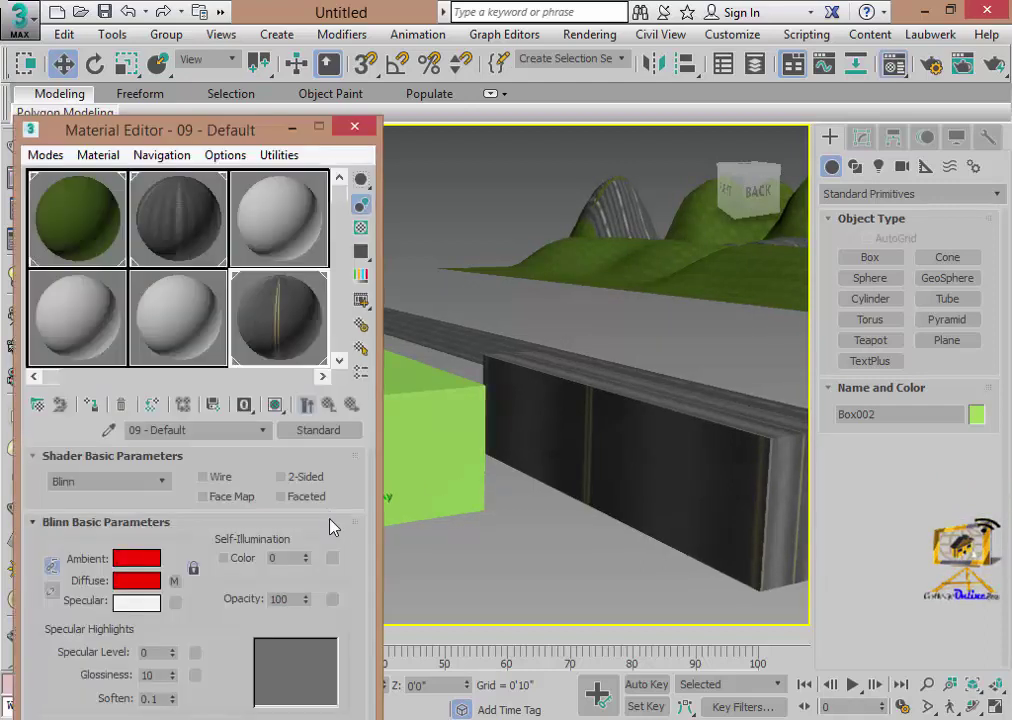
- Change the 08 - Default material to Multi/Sub-Object, discarding the old material
left_click(180, 350)
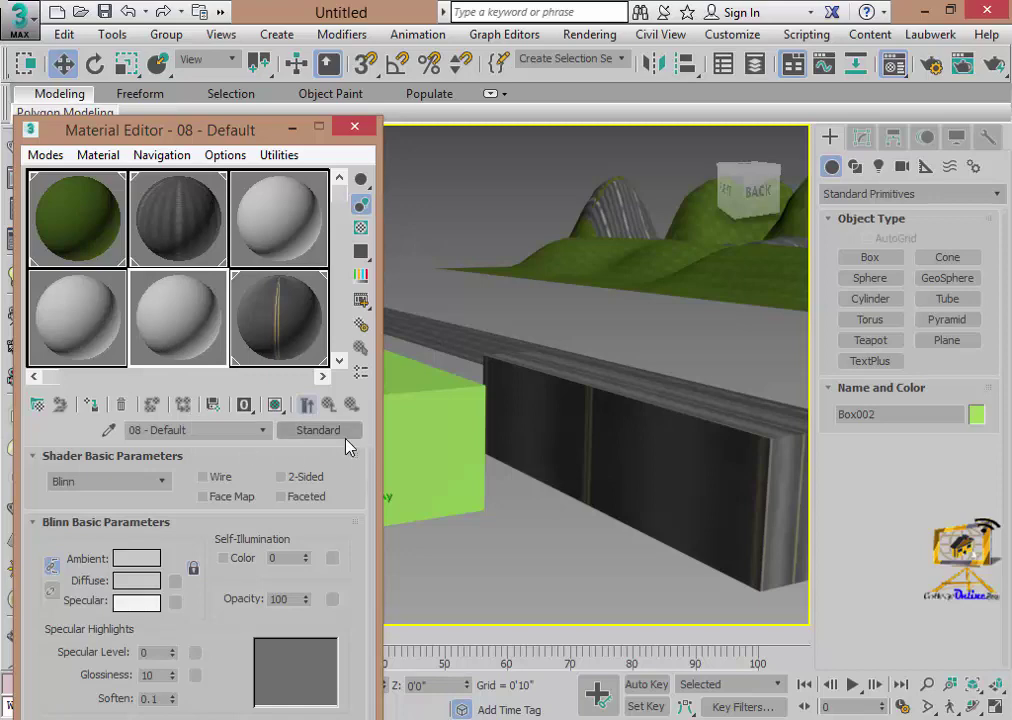
left_click(318, 430)
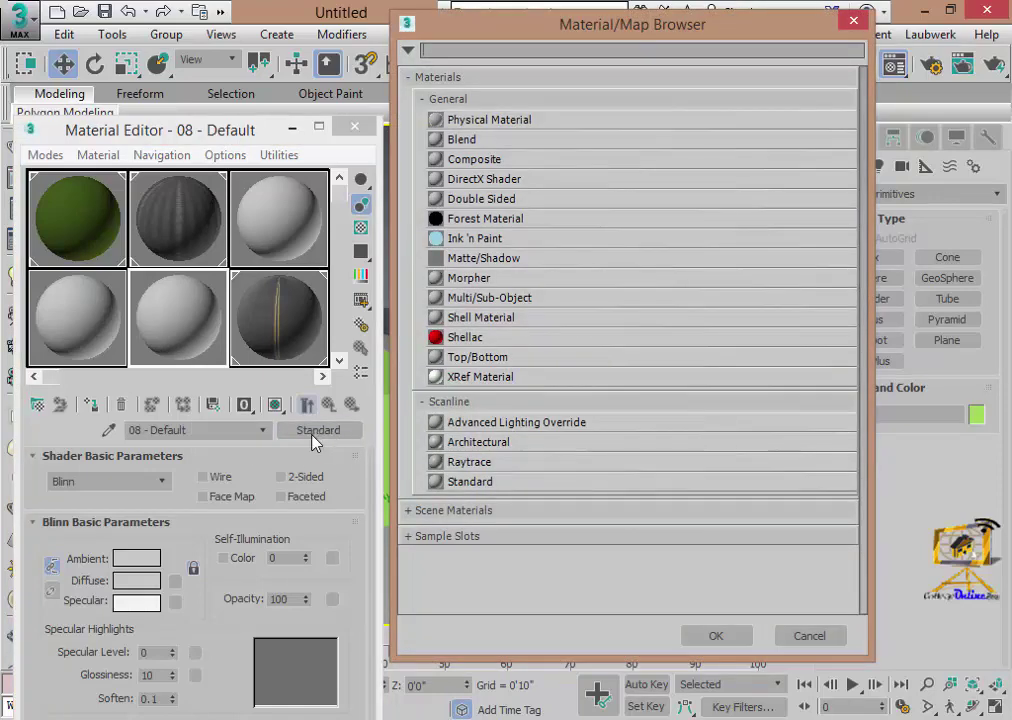
double_click(486, 300)
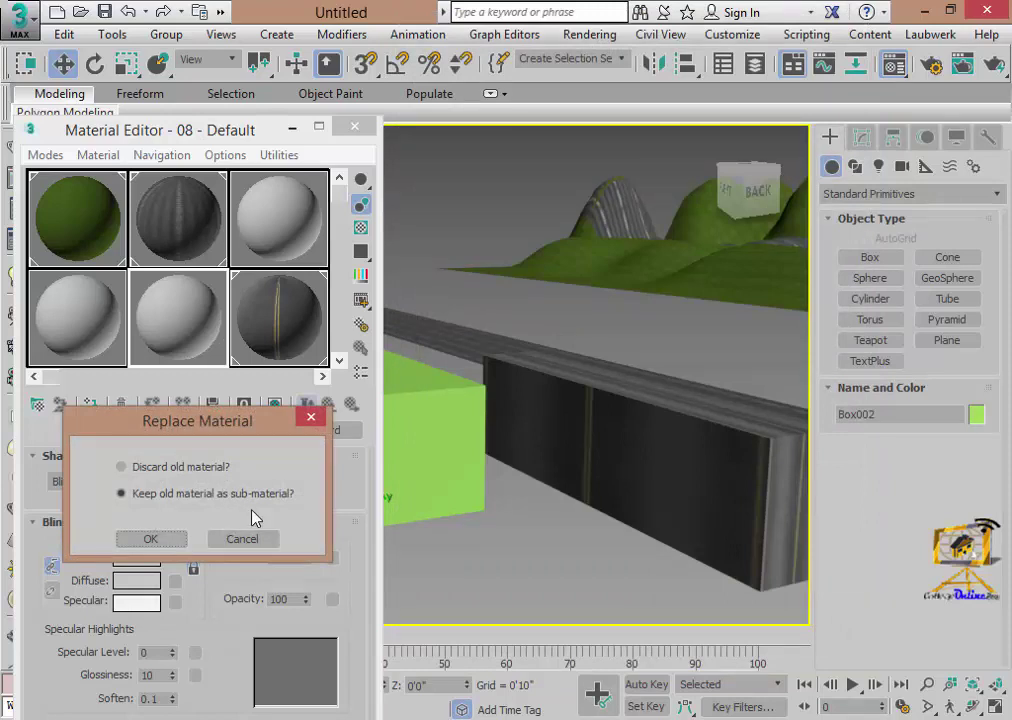
left_click(145, 538)
mouse_move(170, 129)
left_mouse_down()
mouse_move(160, 93)
mouse_move(278, 15)
left_mouse_up()
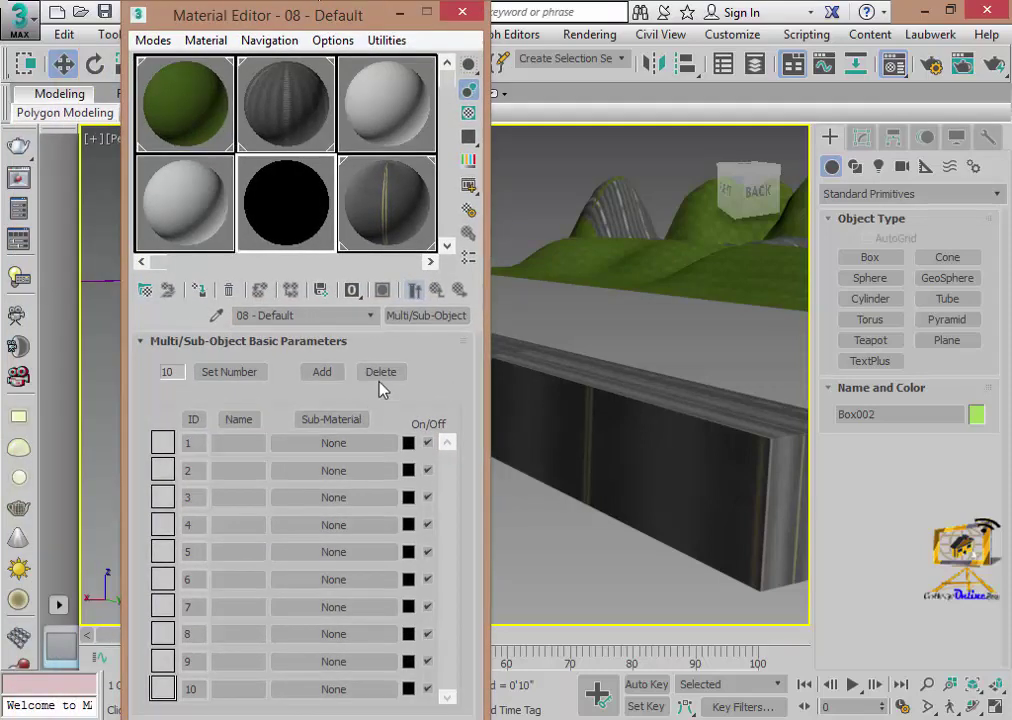
- Delete and re-add sub-material rows until only Standard sub-materials #36–#40 remain
double_click(384, 372)
triple_click(384, 372)
triple_click(384, 372)
left_click(384, 372)
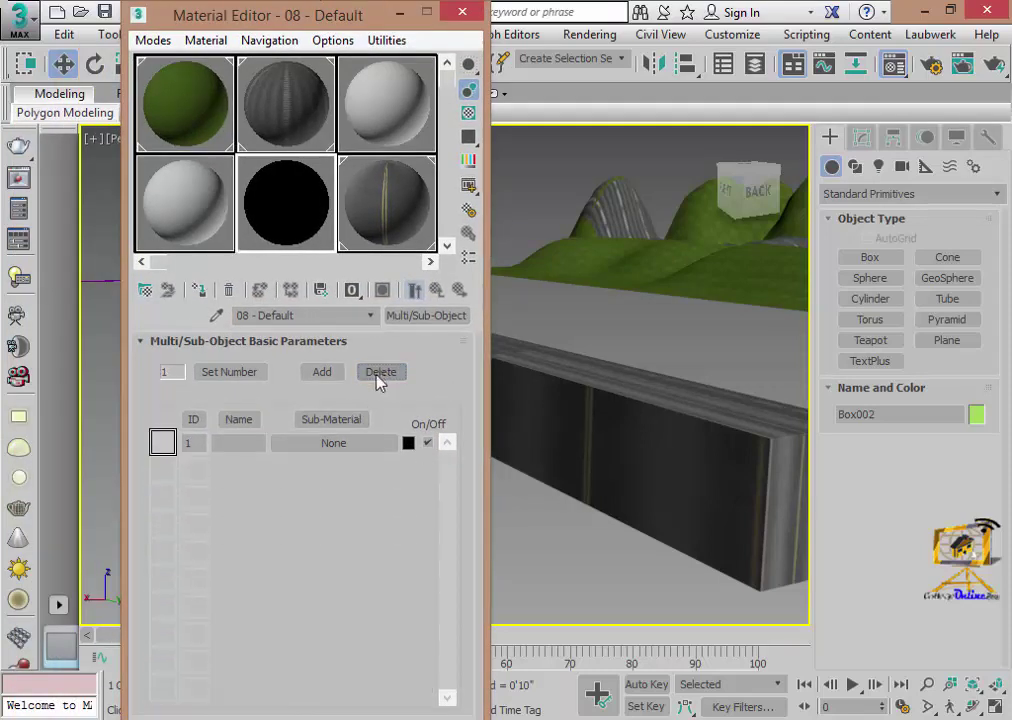
left_click(324, 373)
left_click(324, 373)
left_click(370, 375)
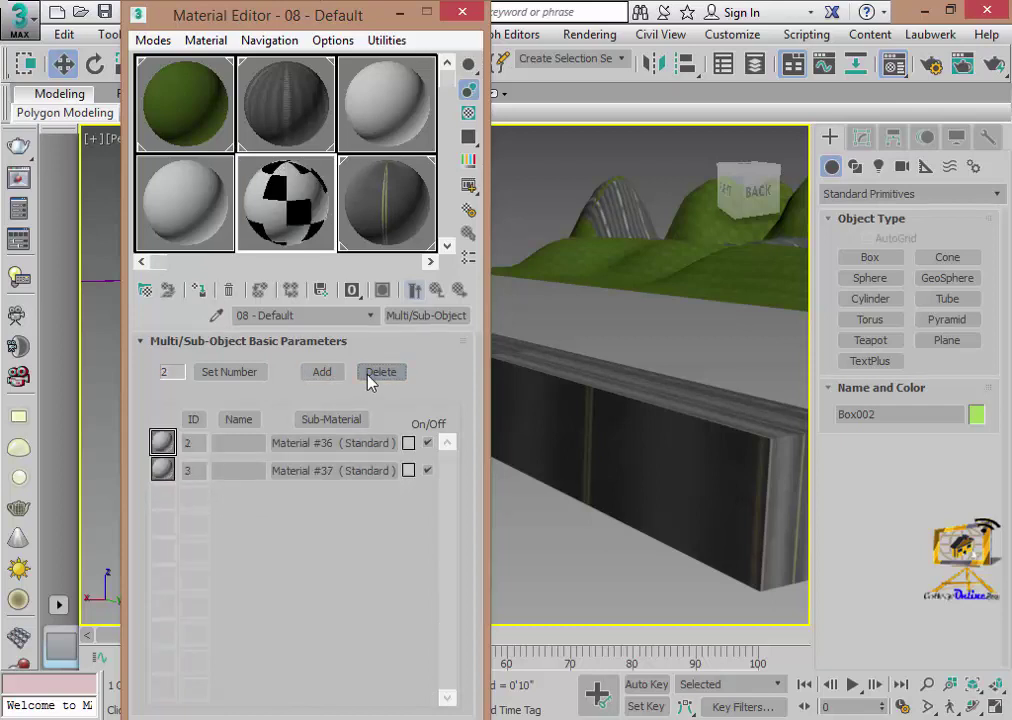
left_click(328, 375)
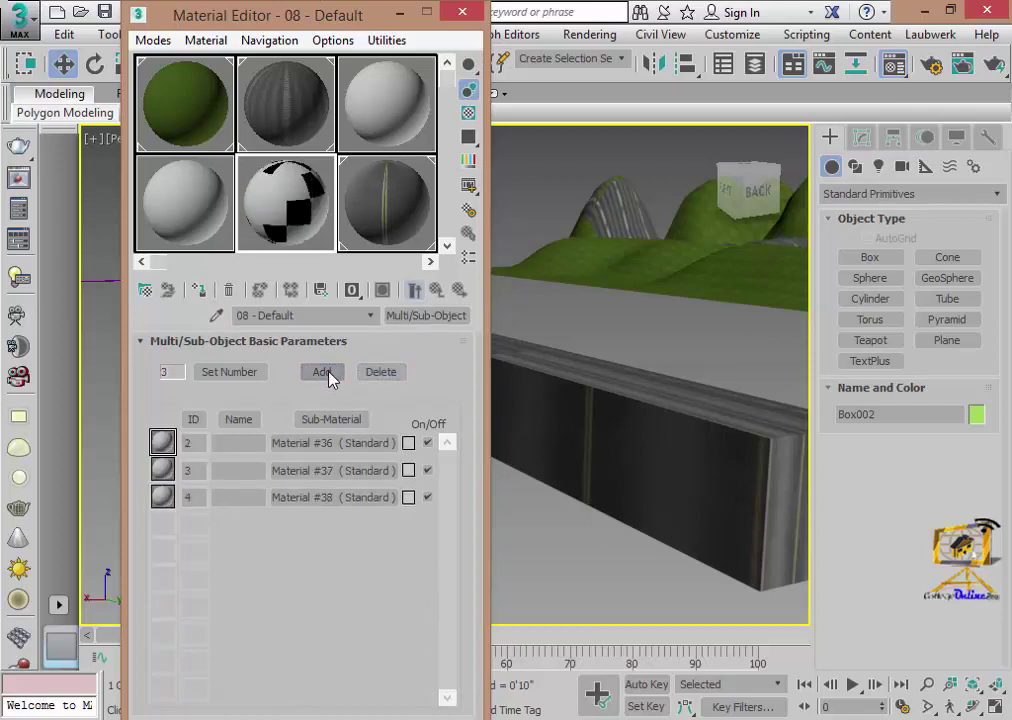
left_click(328, 375)
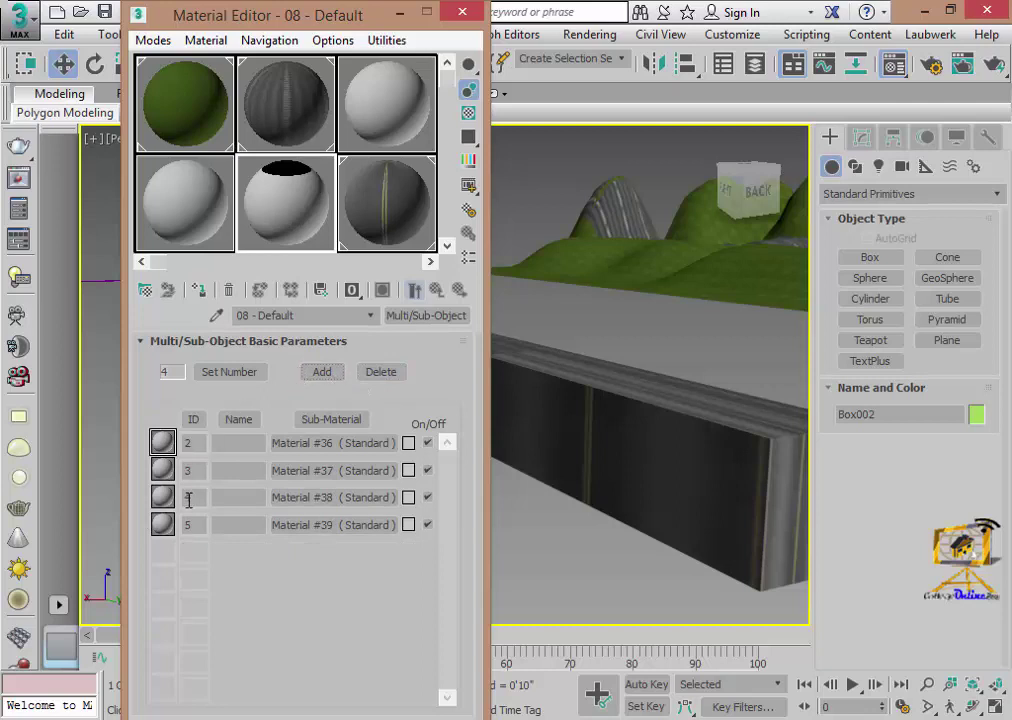
left_click_drag(270, 25, 252, 35)
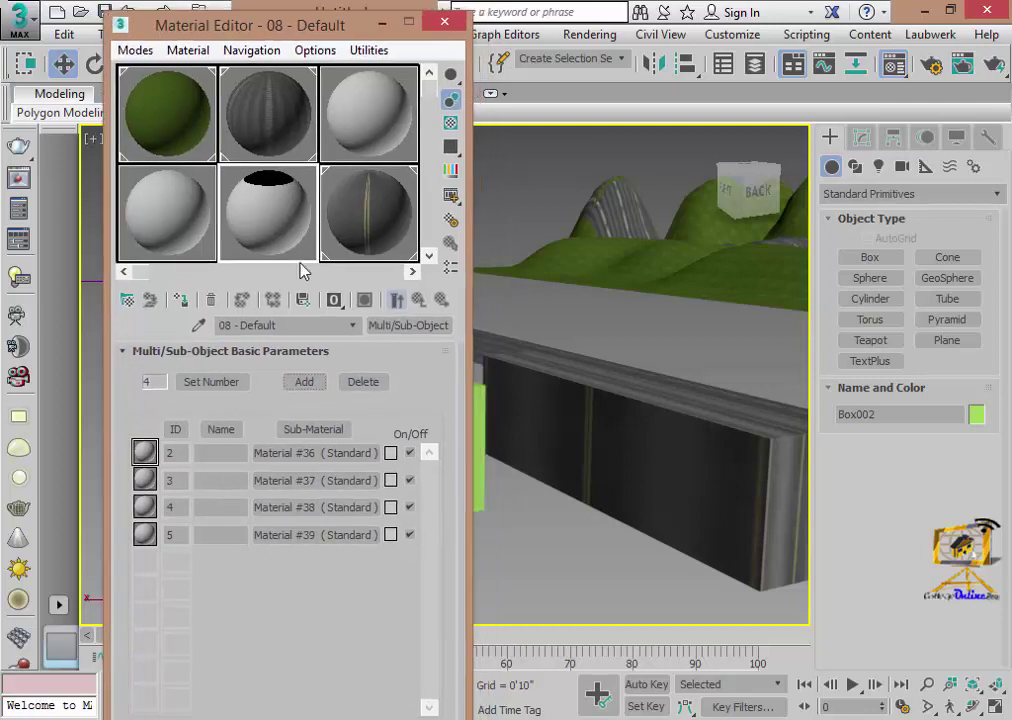
left_click(303, 383)
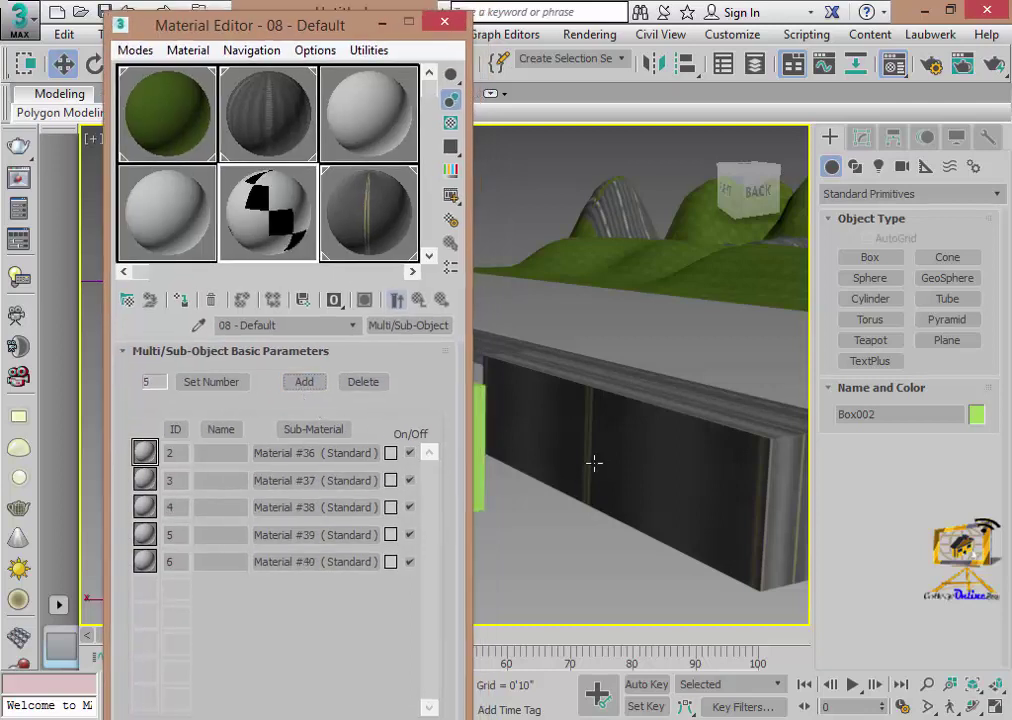
left_click_drag(258, 30, 0, 371)
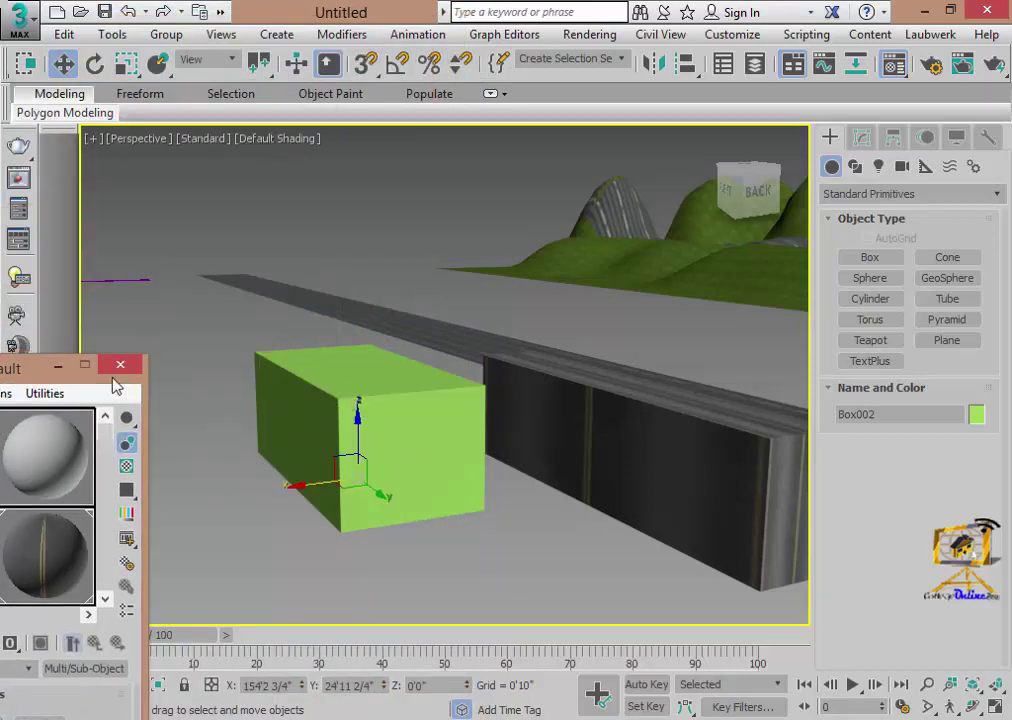
- Add sub-material #41, renumber the six IDs 1 through 6, and close the Material Editor
left_click_drag(8, 371, 761, 121)
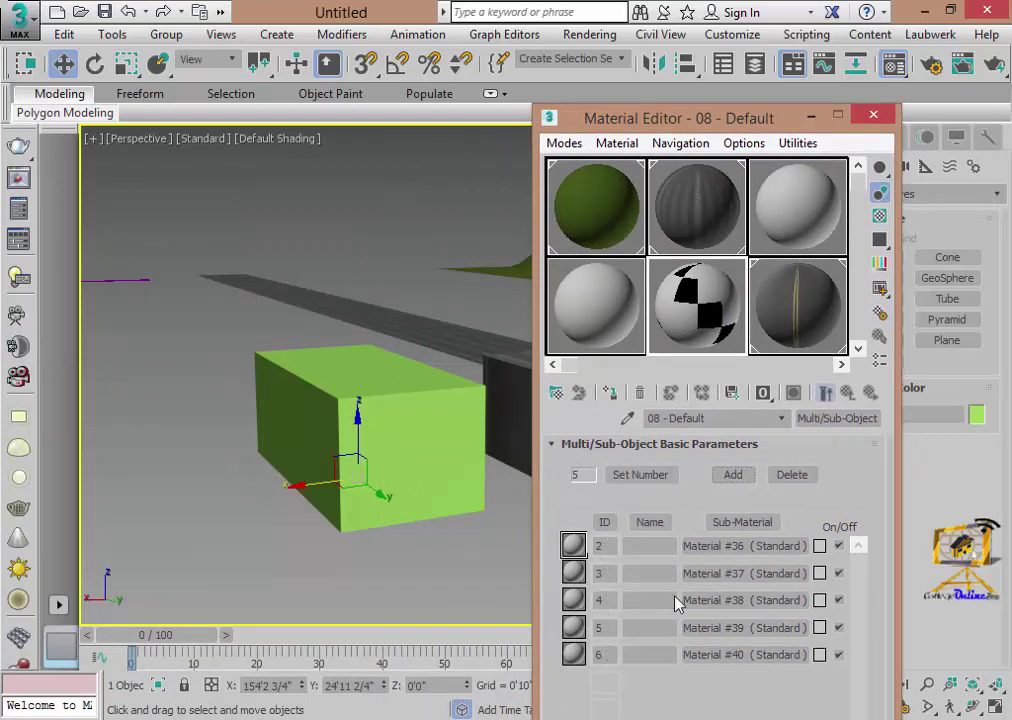
left_click(733, 475)
double_click(603, 546)
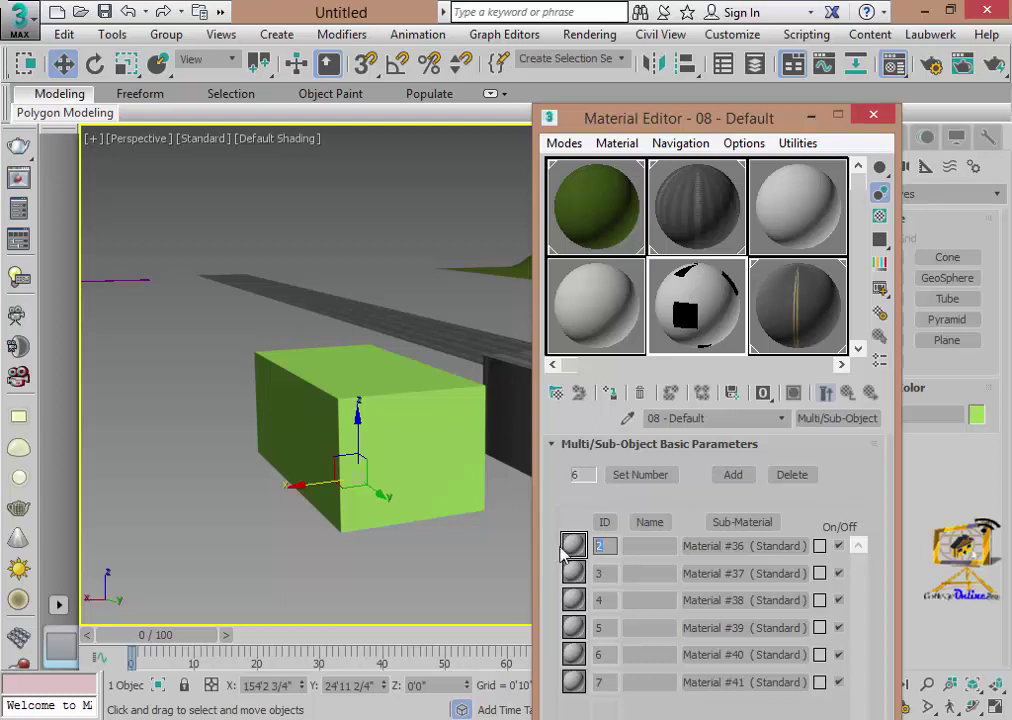
type("1")
key("Tab")
type("2")
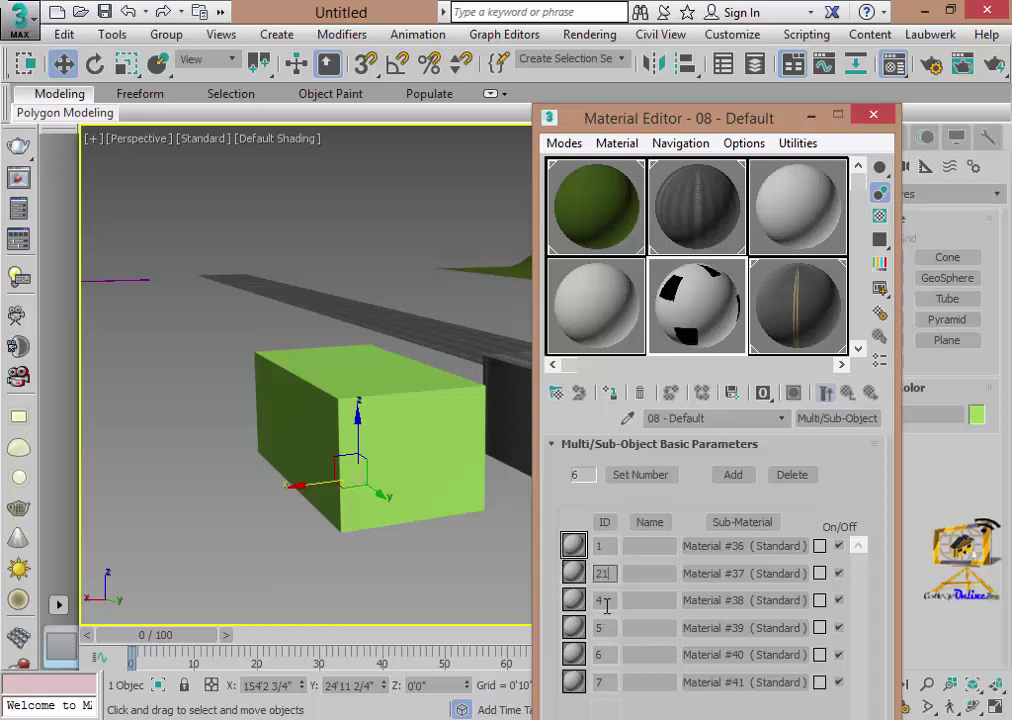
key("Tab")
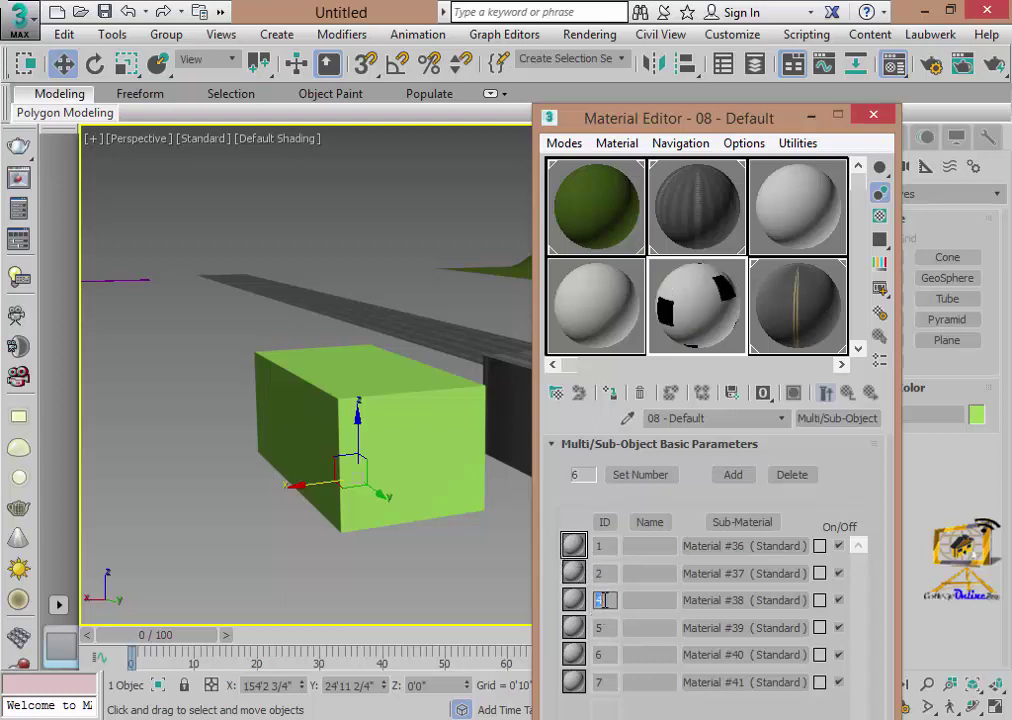
type("3")
key("Tab")
type("4")
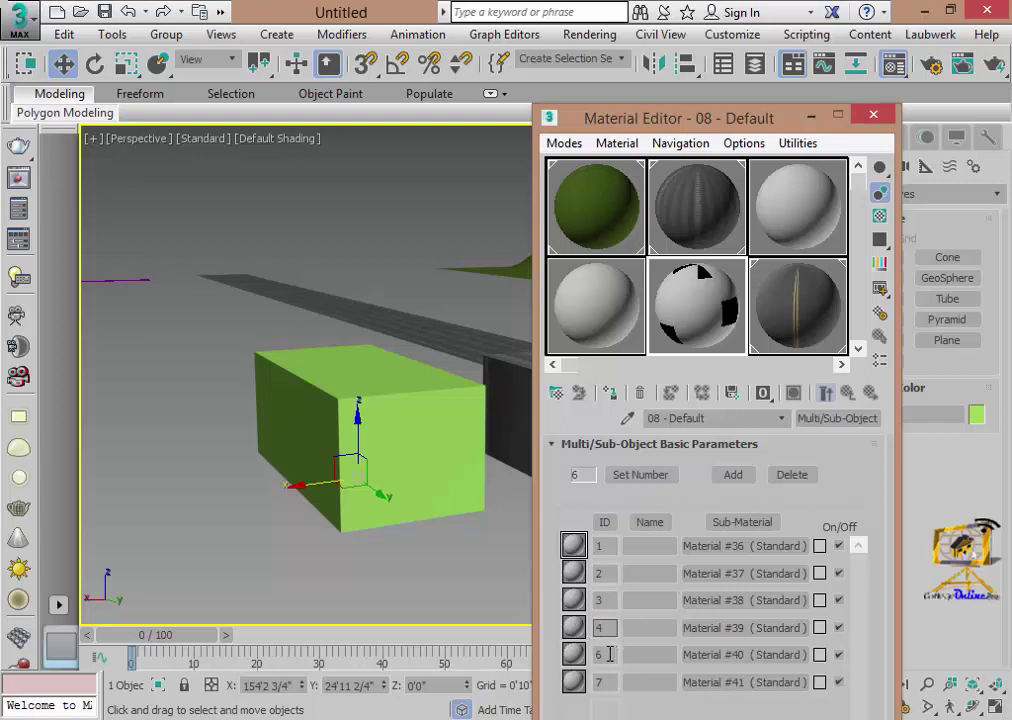
key("Tab")
type("5")
key("Tab")
type("6")
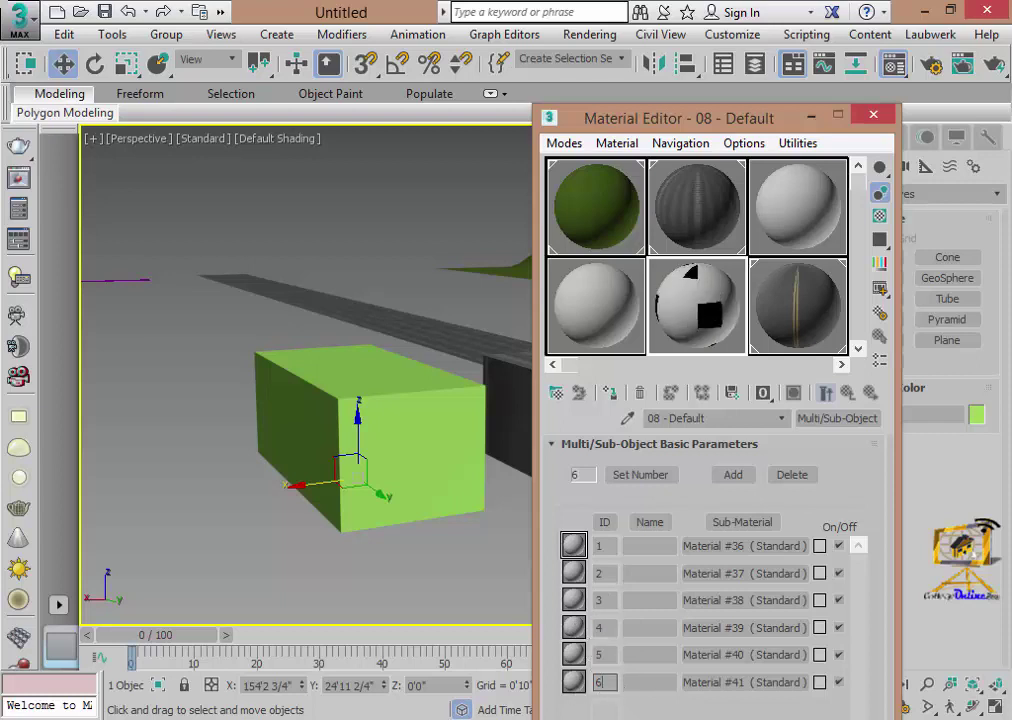
key("Tab")
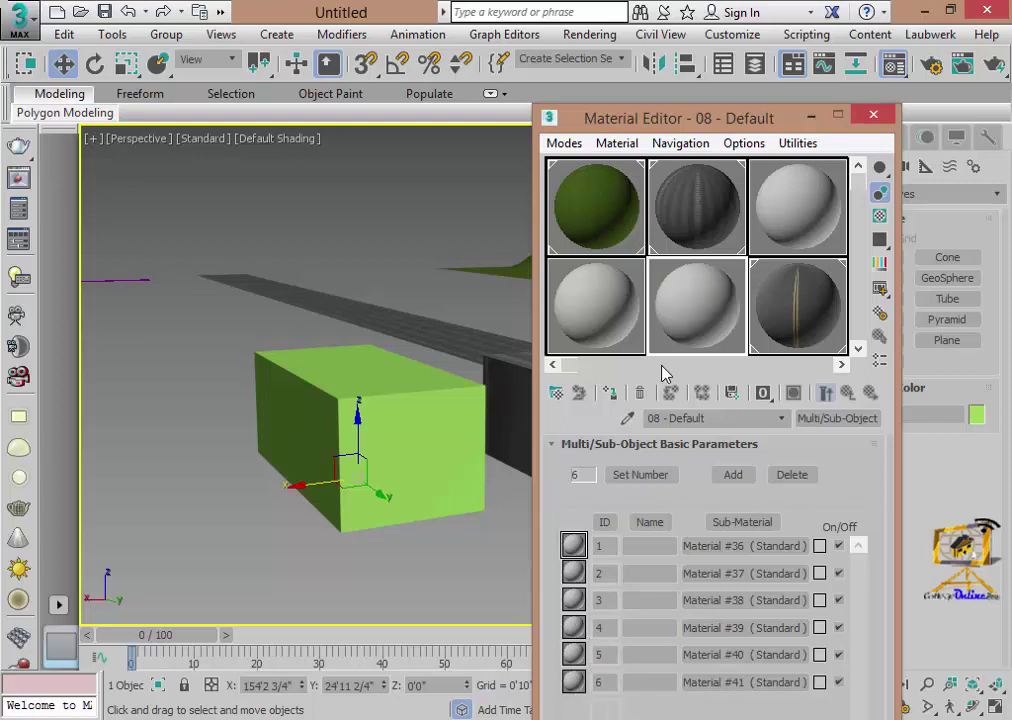
left_click(873, 114)
left_click_drag(330, 465, 328, 465)
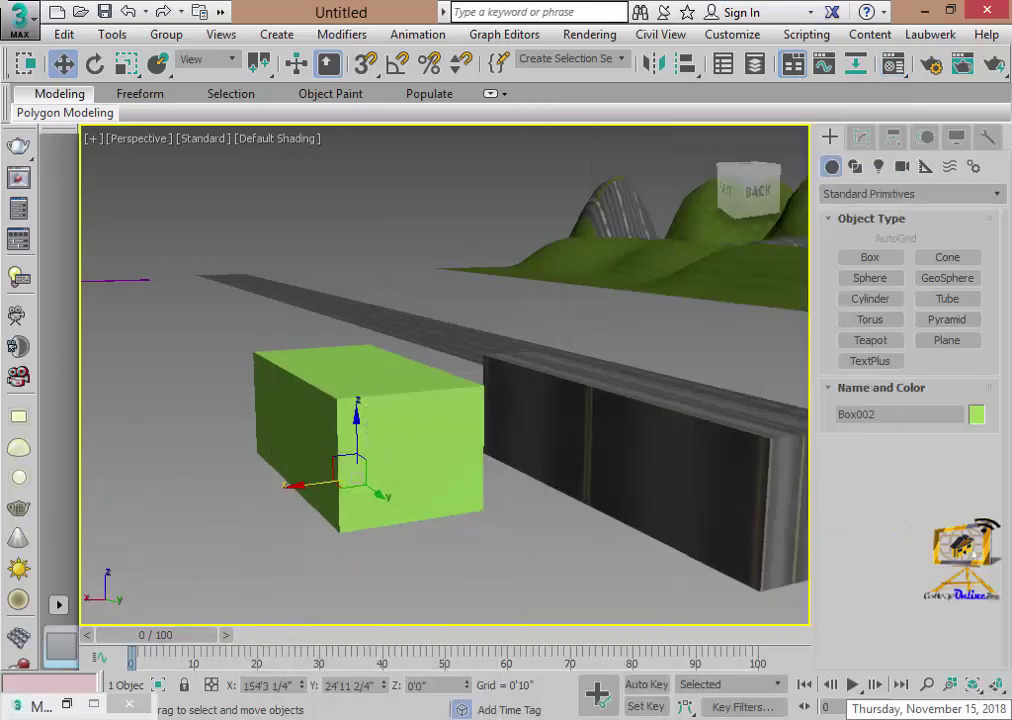
- Orbit close around the green box and right-click it to reach Convert To
left_click(970, 706)
mouse_move(401, 380)
left_mouse_down()
mouse_move(395, 429)
mouse_move(621, 472)
mouse_move(516, 455)
mouse_move(577, 469)
left_mouse_up()
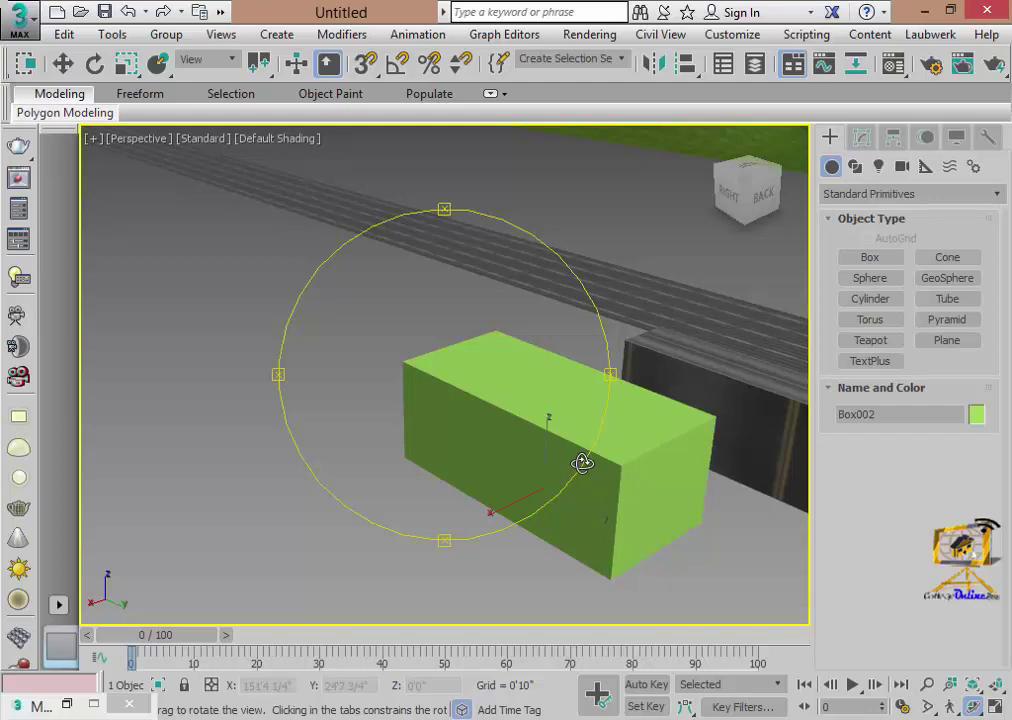
mouse_move(582, 463)
left_mouse_down()
mouse_move(533, 443)
mouse_move(556, 445)
mouse_move(544, 443)
mouse_move(531, 469)
mouse_move(512, 442)
left_mouse_up()
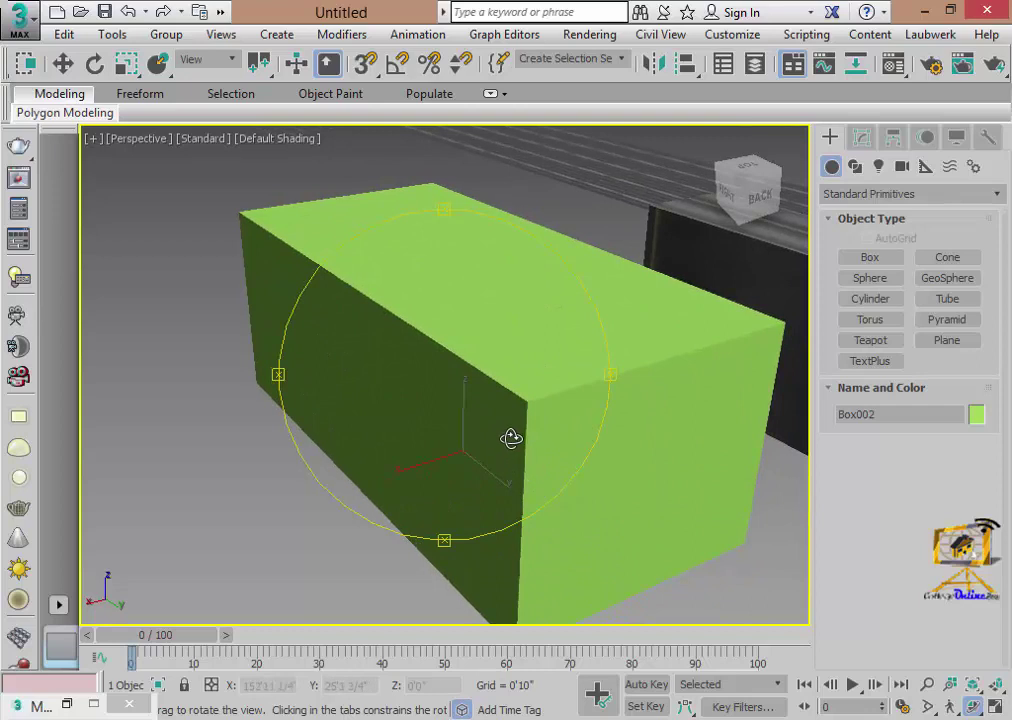
right_click(511, 440)
right_click(507, 402)
mouse_move(560, 617)
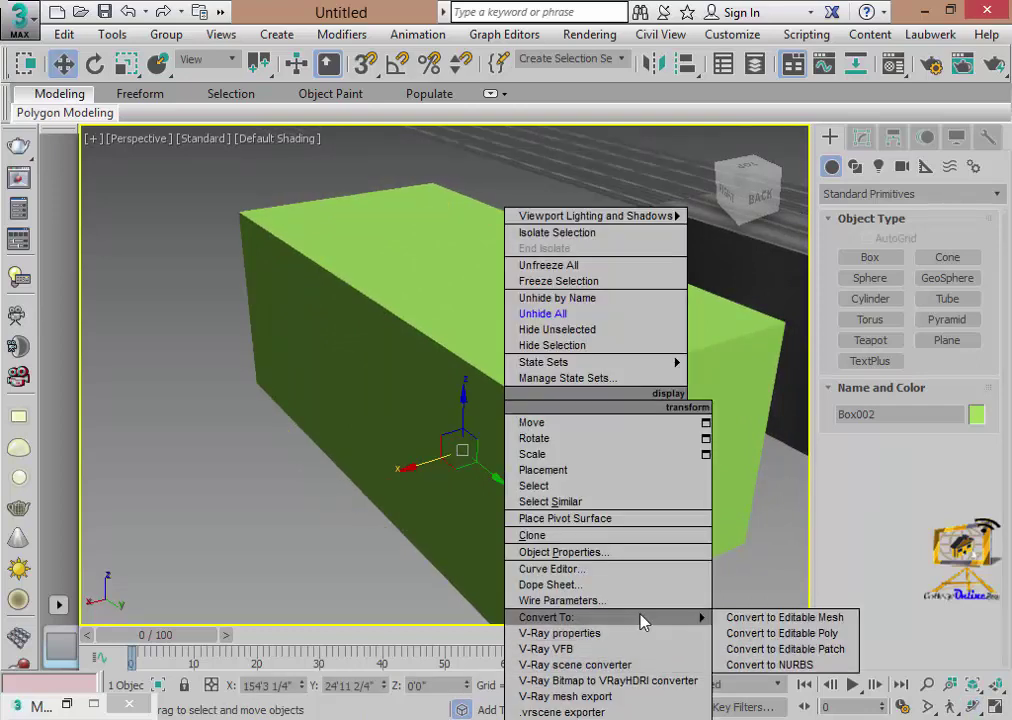
- Convert the box to Editable Poly and select its front face at Polygon level
left_click(792, 634)
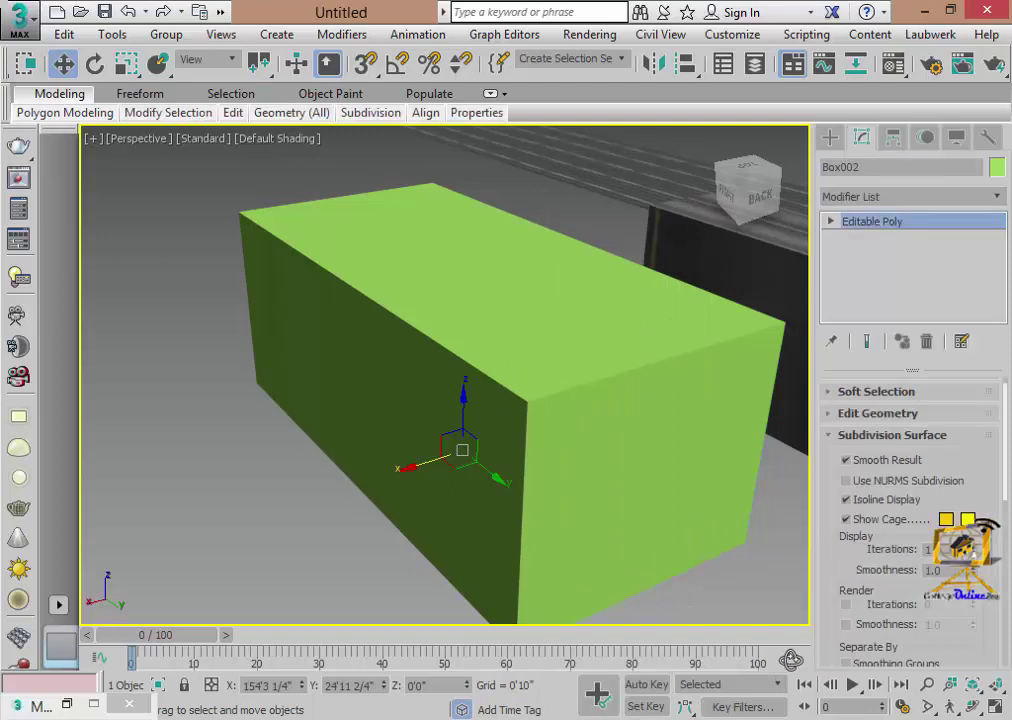
left_click(830, 221)
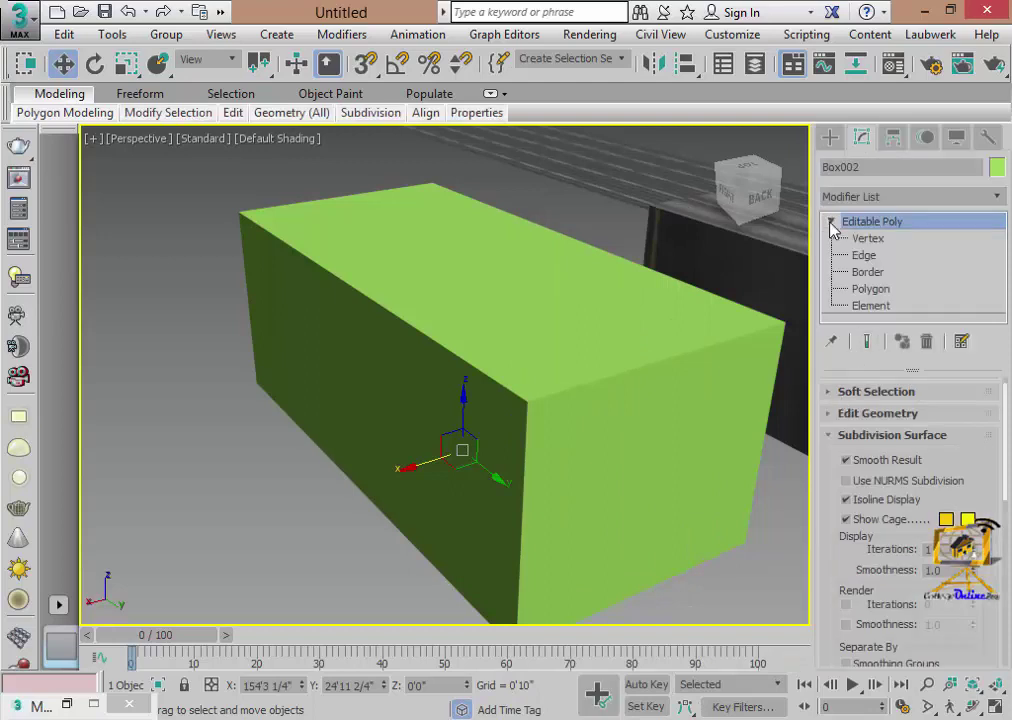
left_click(866, 289)
left_click(390, 438)
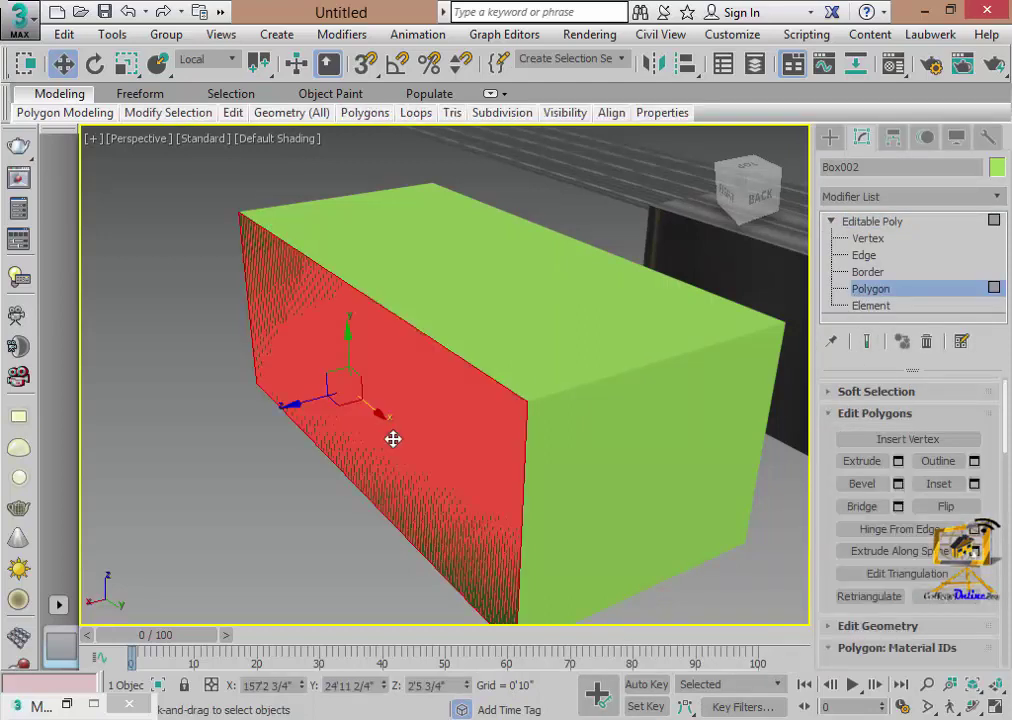
key("ctrl+d")
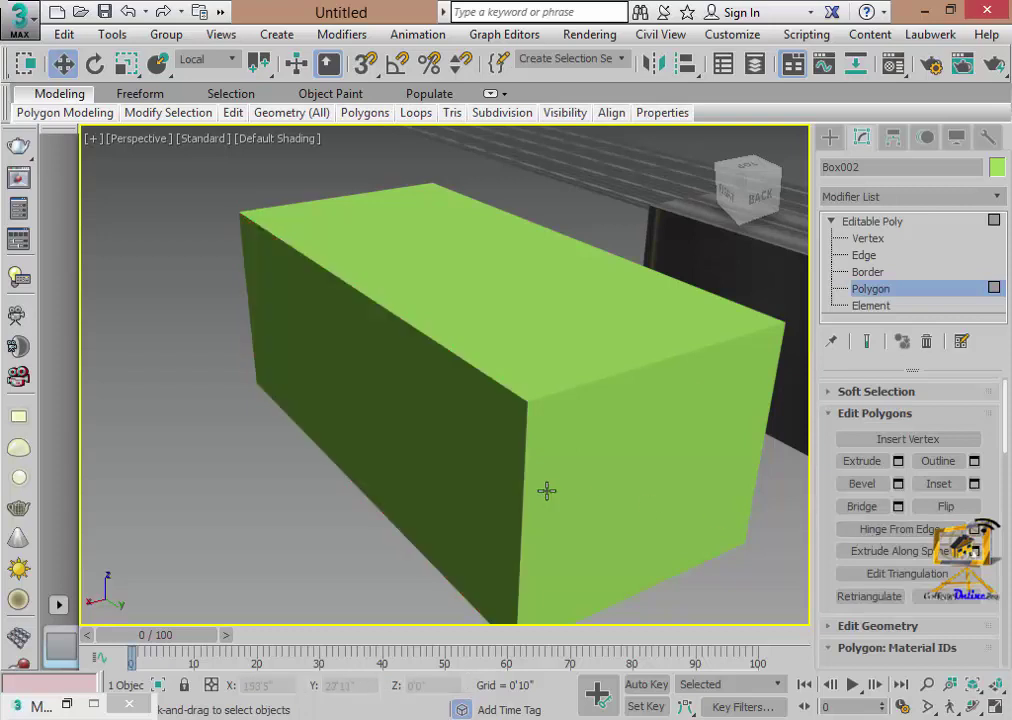
left_click(508, 479)
- Collapse Edit Polygons and Smoothing Groups, leaving only Polygon: Material IDs expanded
scroll(860, 460, "down", 5)
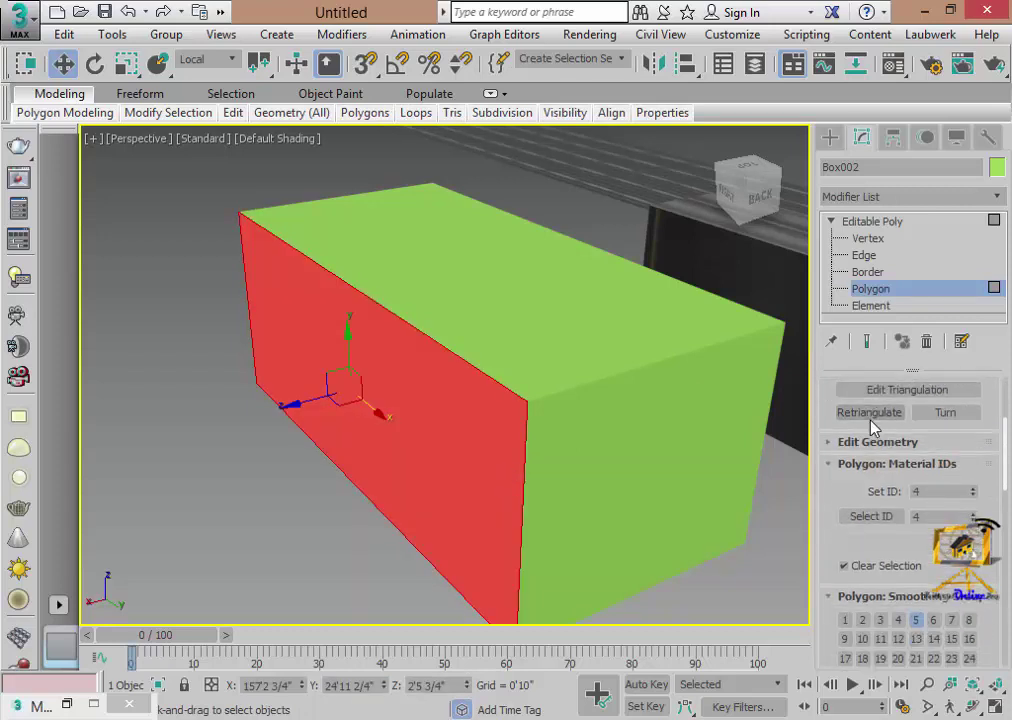
left_click(830, 465)
left_click_drag(824, 413, 840, 609)
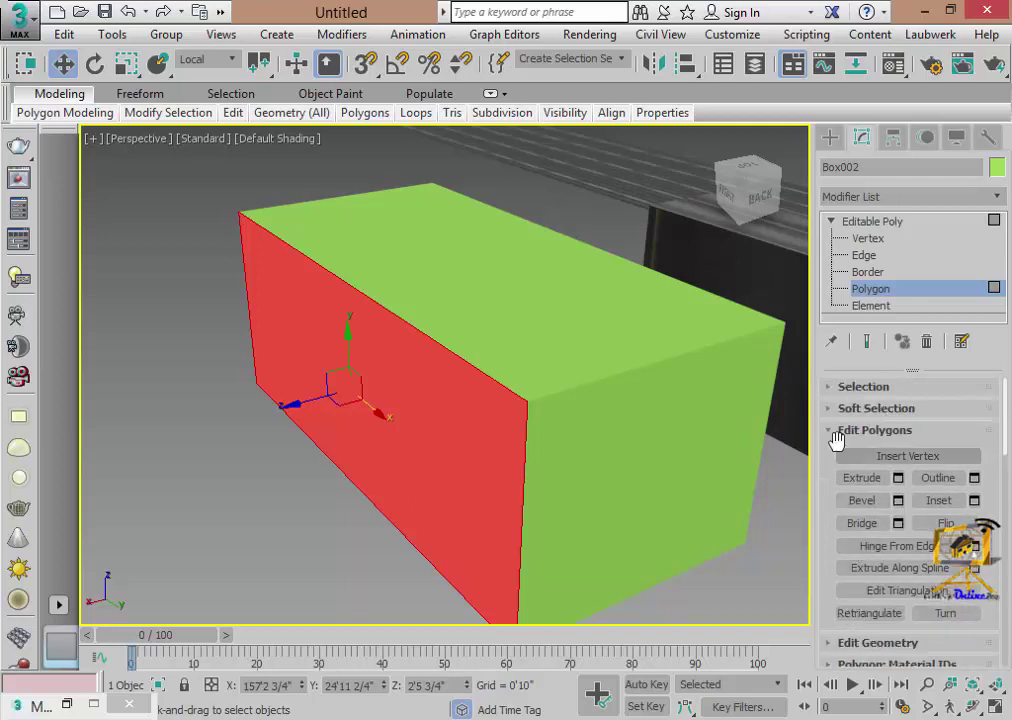
left_click(830, 430)
left_click(834, 495)
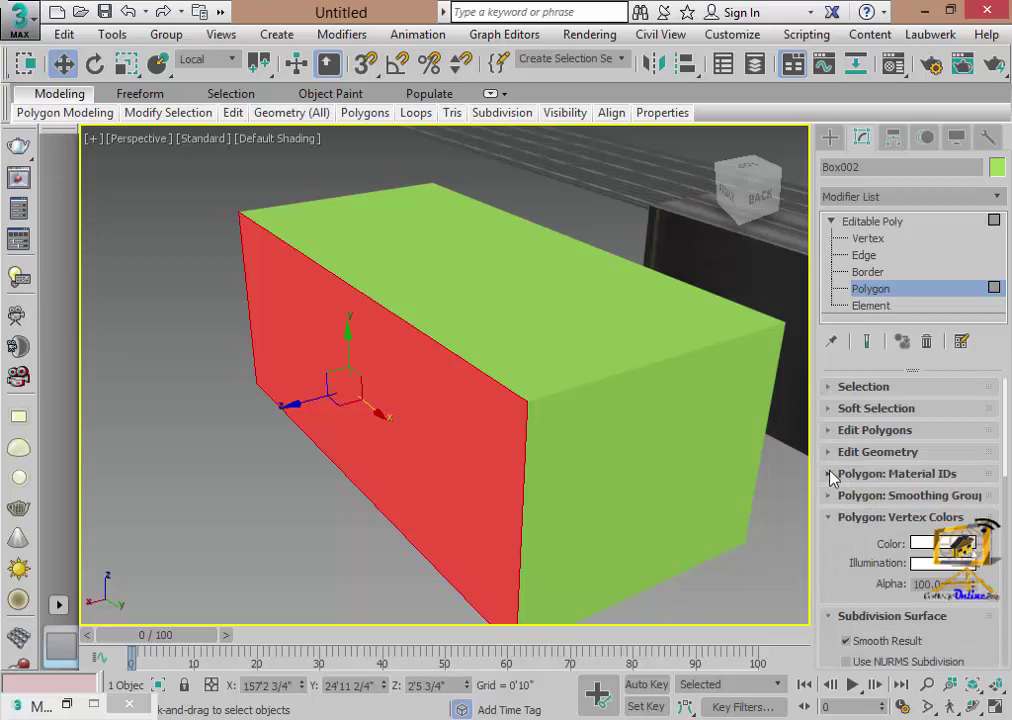
left_click(830, 474)
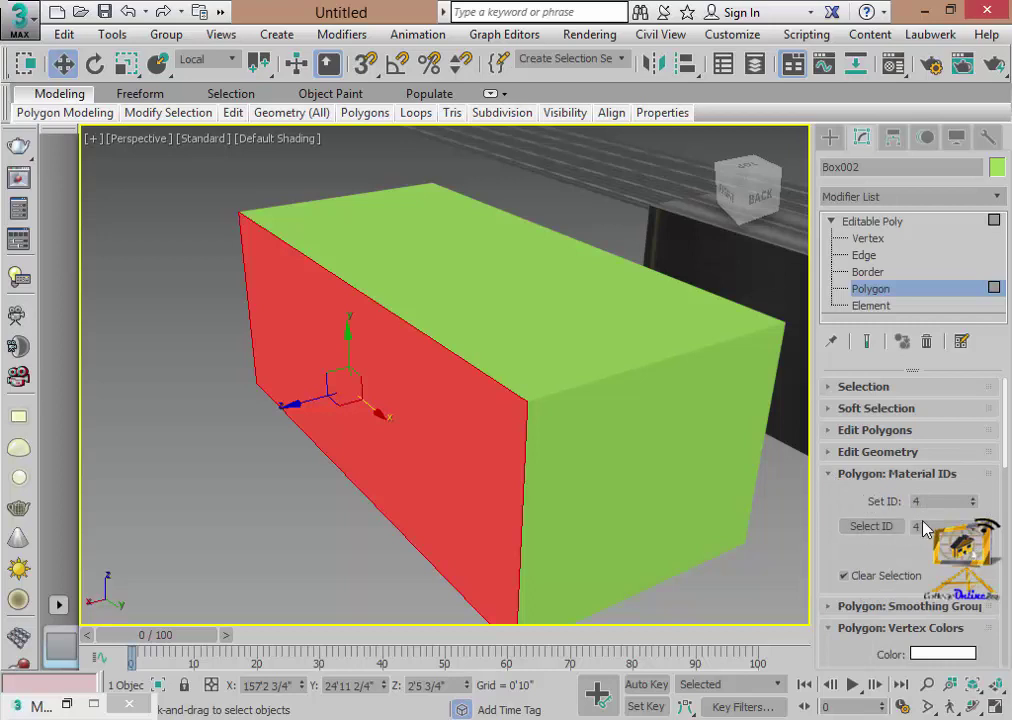
- Read each box face's material ID (6, 1, 5, 3), then reopen the Material Editor
left_click(686, 450)
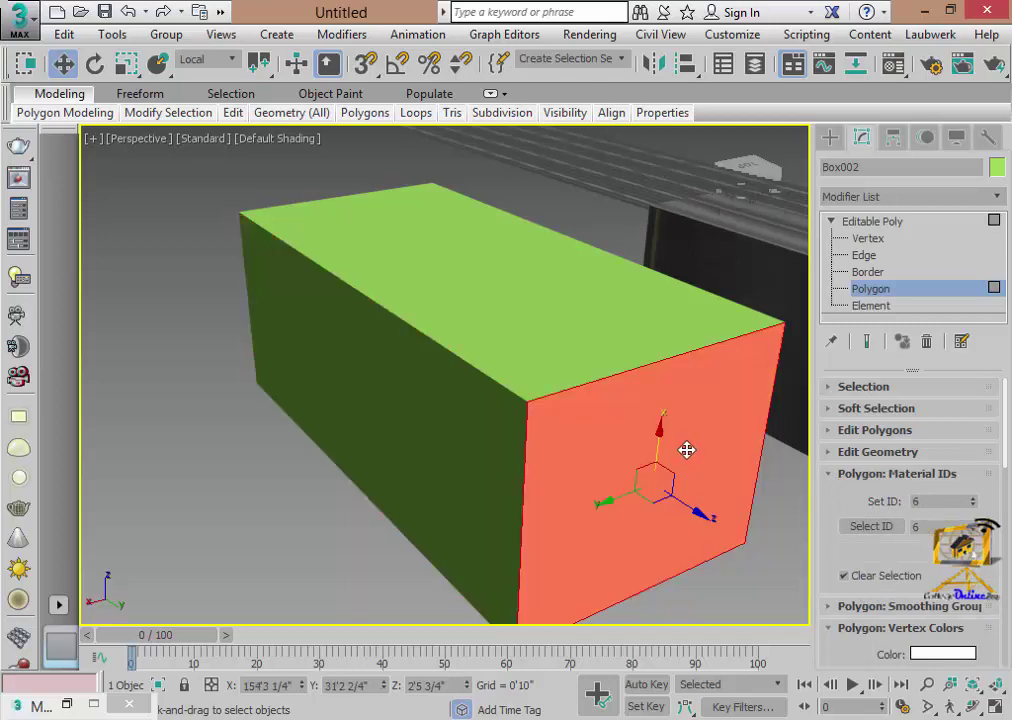
left_click(518, 311)
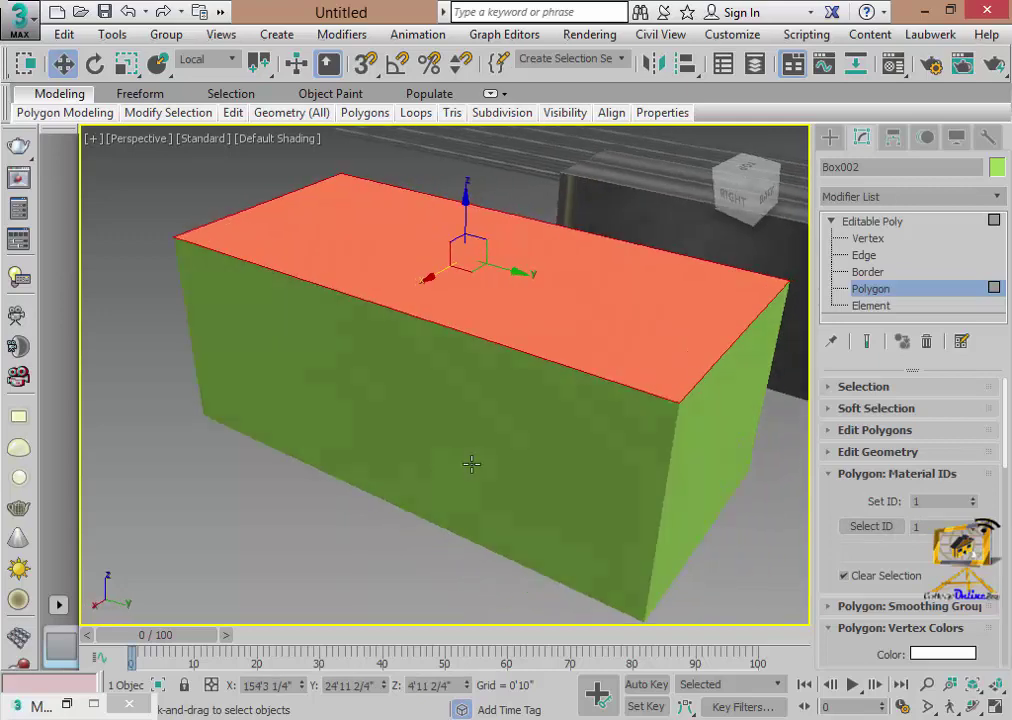
middle_click_drag(471, 464, 673, 474, "alt")
left_click(520, 497)
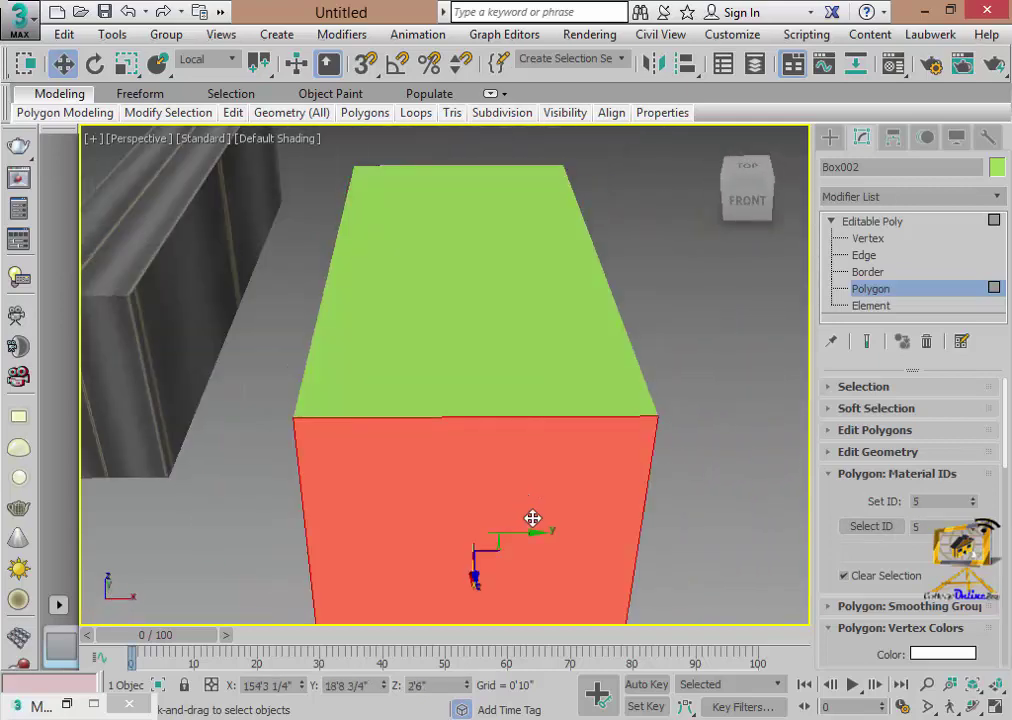
middle_click_drag(544, 521, 308, 462, "alt")
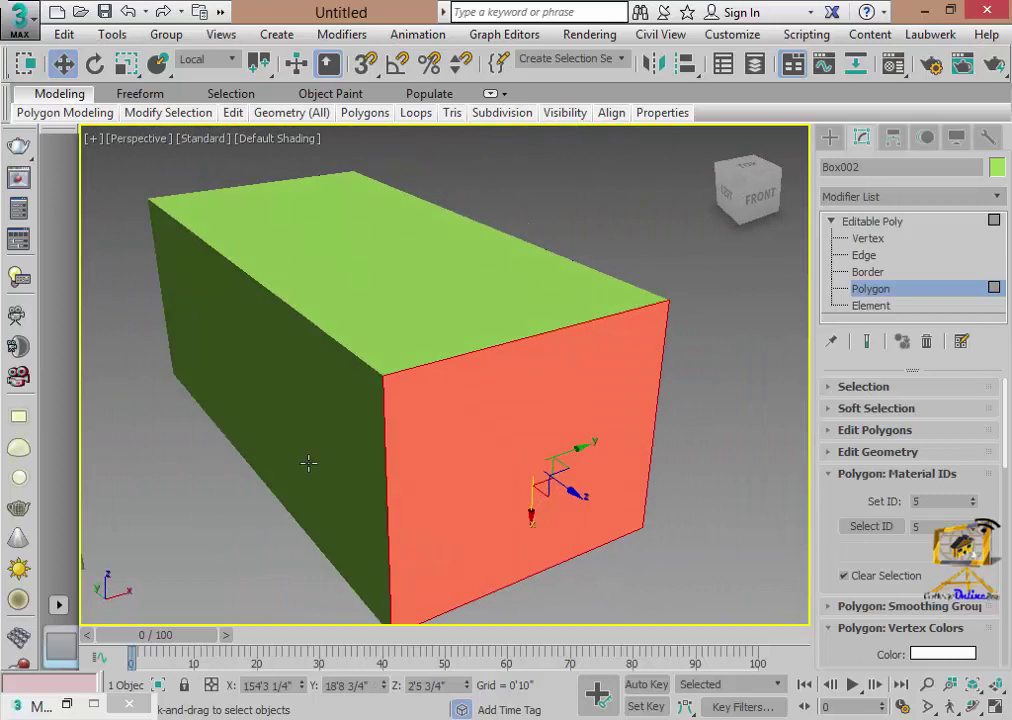
left_click(308, 462)
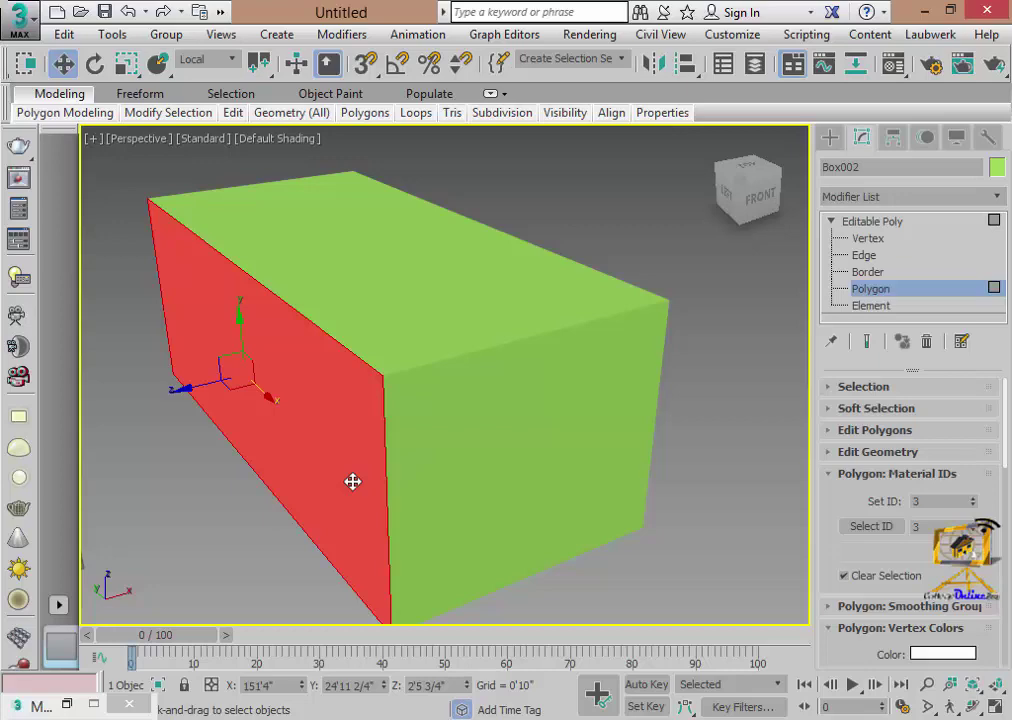
key("m")
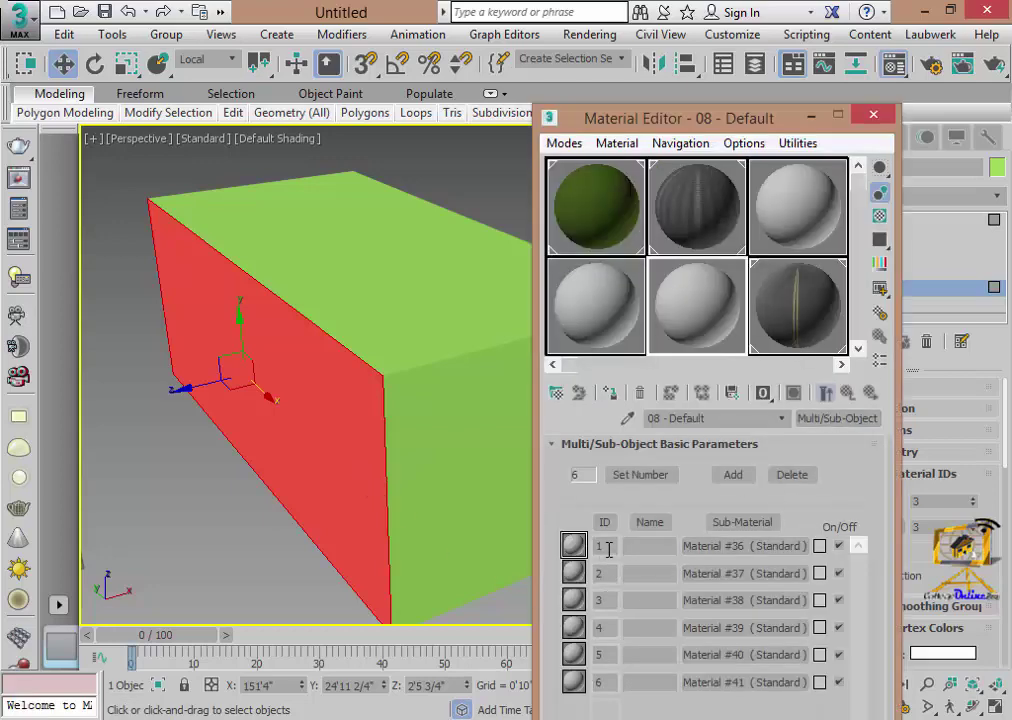
- Colour sub-materials 1–3 bright red, cyan and pale cream
left_click(614, 654)
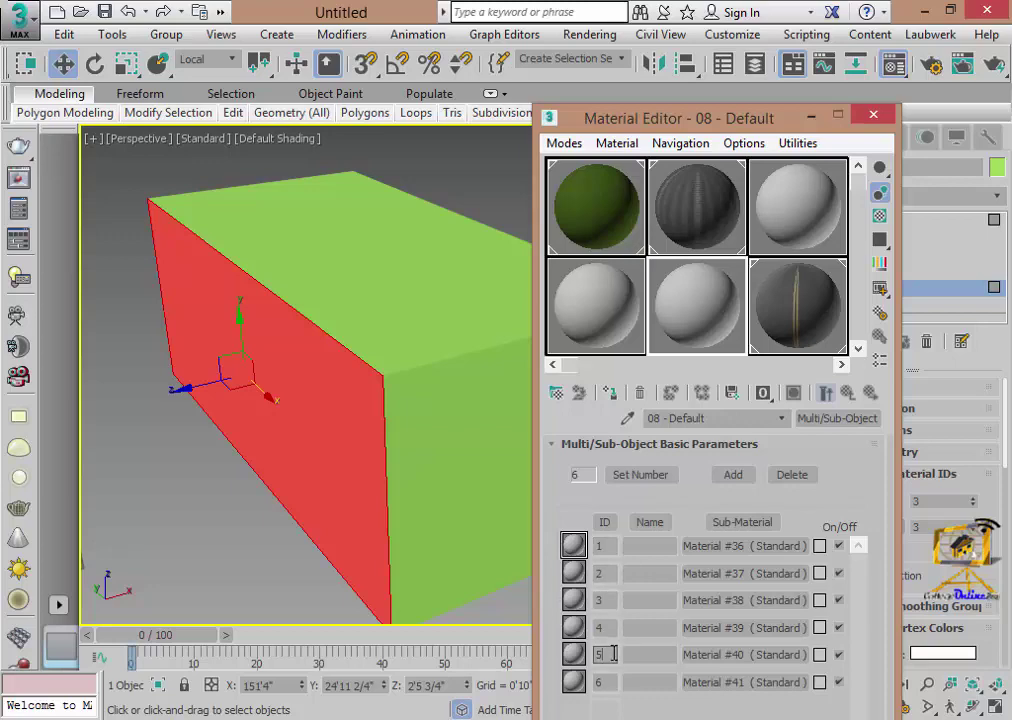
left_click(819, 546)
left_click(400, 137)
left_click_drag(568, 190, 568, 145)
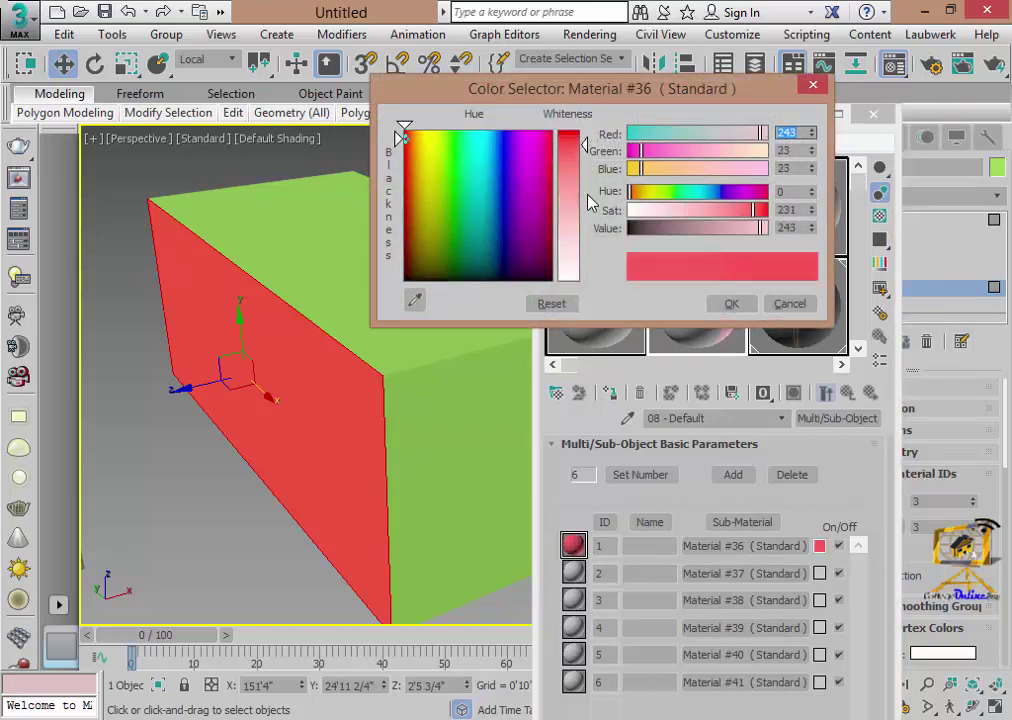
left_click(819, 573)
left_click(482, 128)
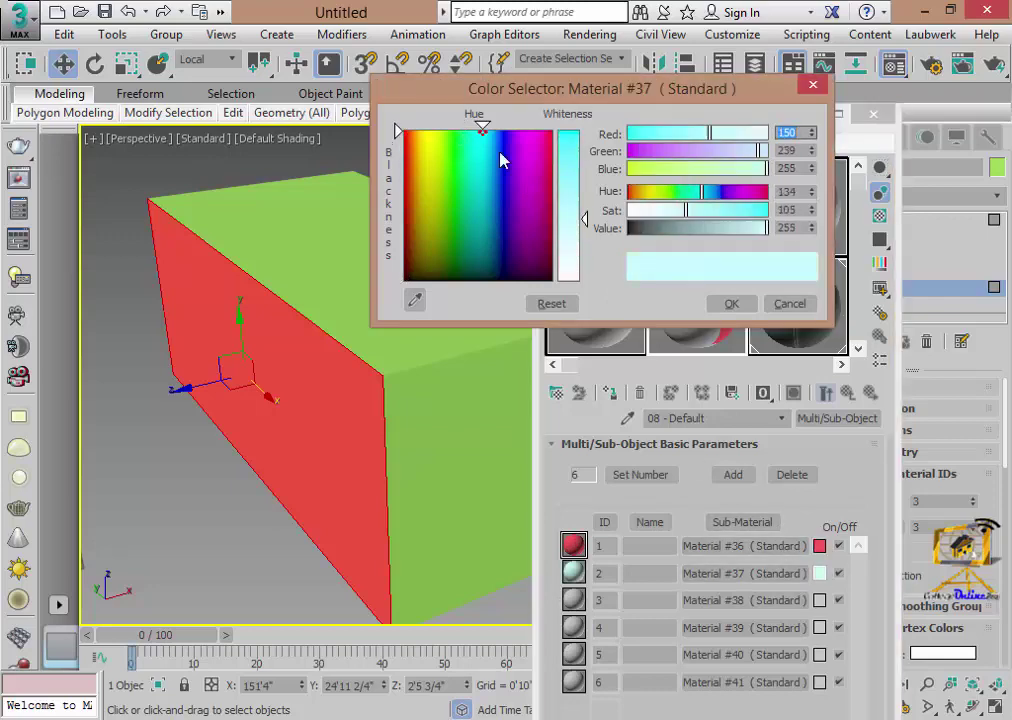
left_click_drag(566, 267, 578, 145)
left_click(731, 303)
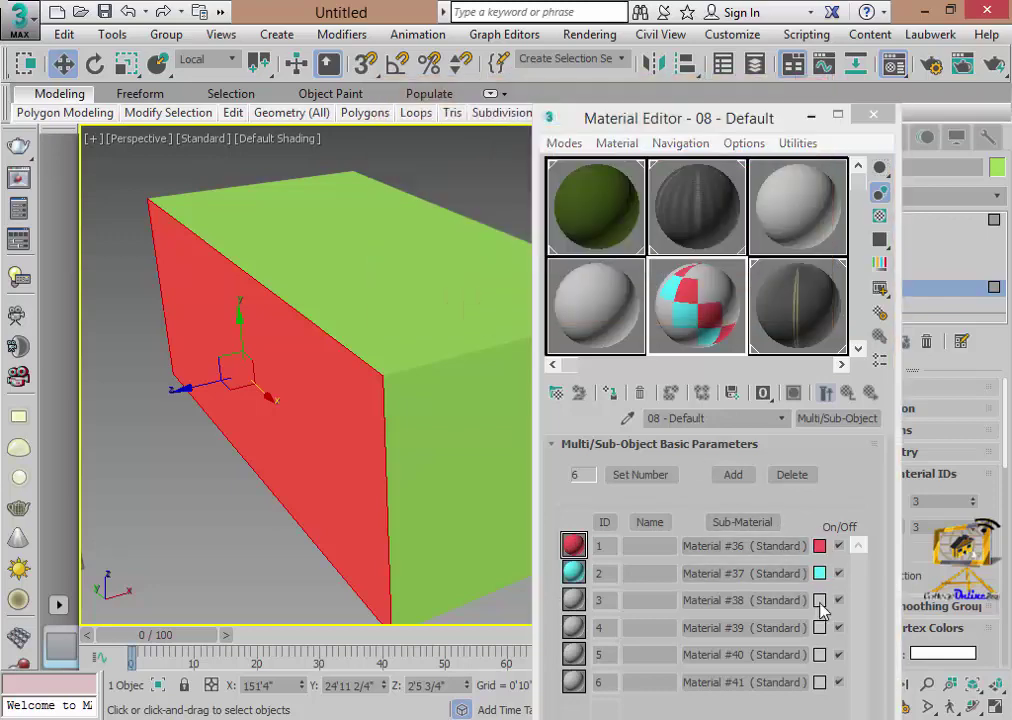
left_click(819, 600)
left_click(418, 168)
left_click(731, 303)
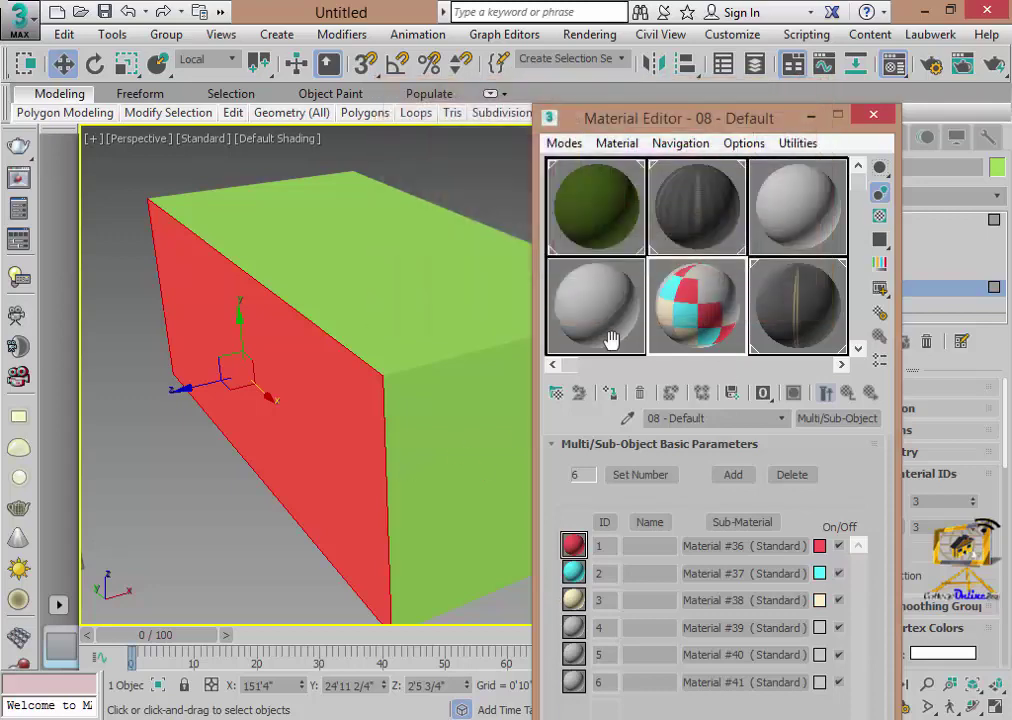
- Colour sub-materials 4–6 vivid green, magenta and dark red
left_click(819, 627)
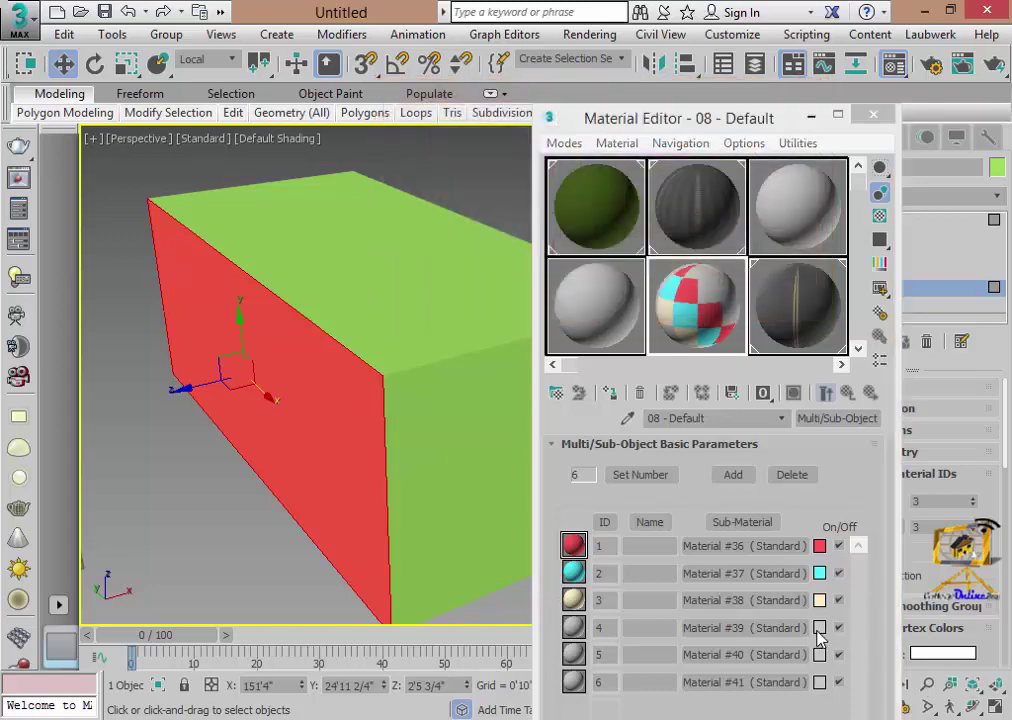
left_click_drag(447, 171, 445, 128)
left_click_drag(585, 219, 585, 131)
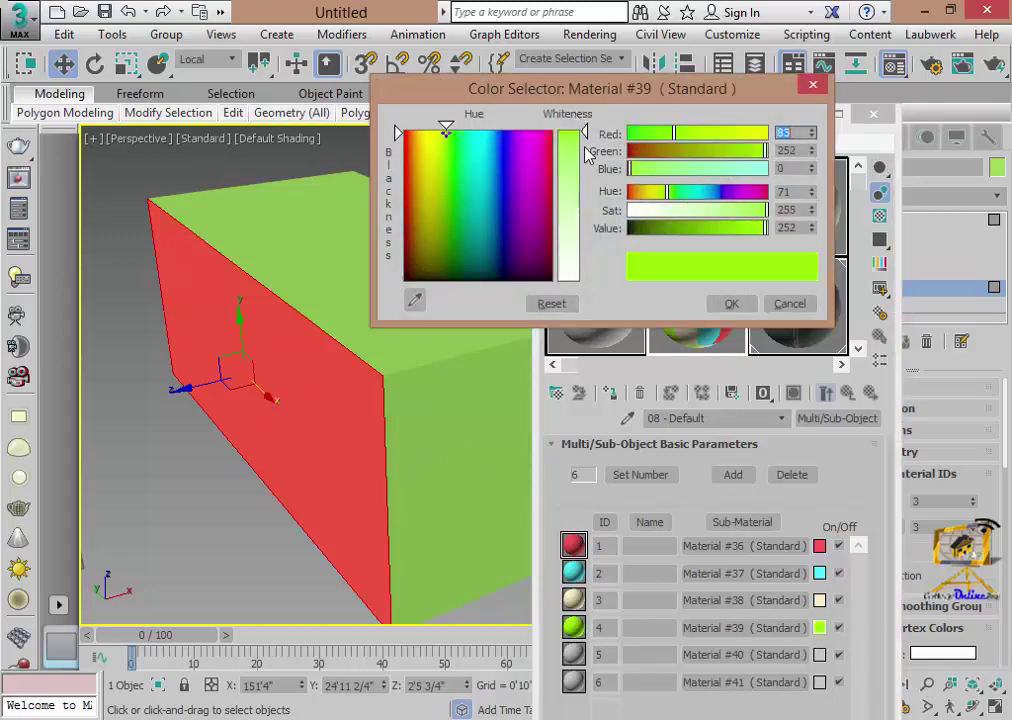
left_click(731, 303)
left_click(819, 654)
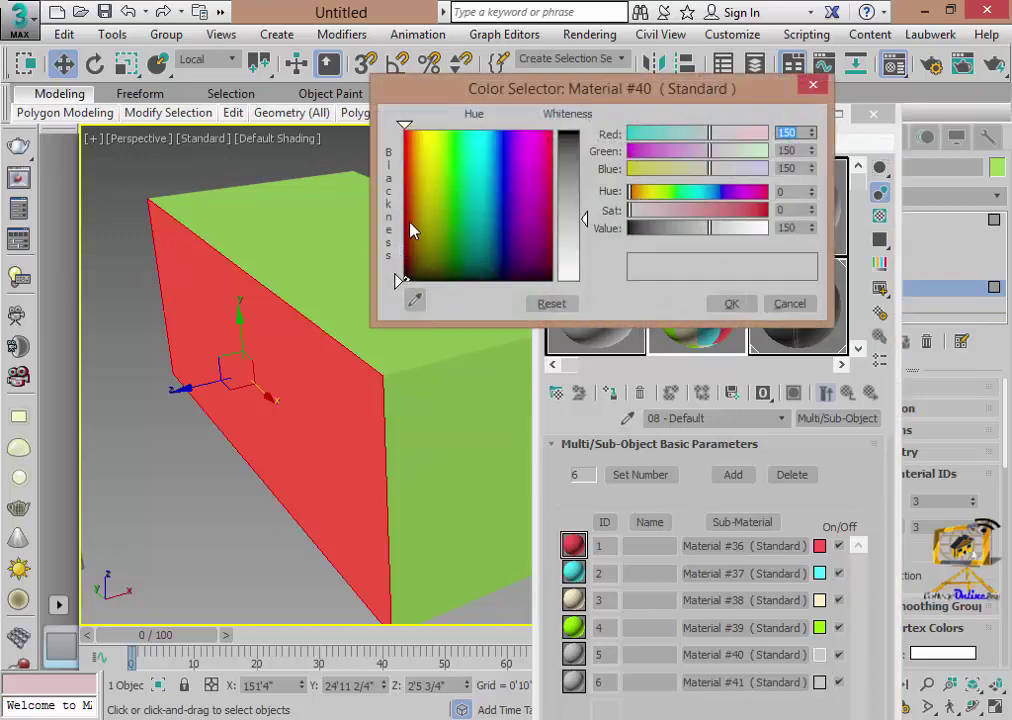
left_click(427, 128)
left_click_drag(585, 280, 585, 131)
left_click(537, 128)
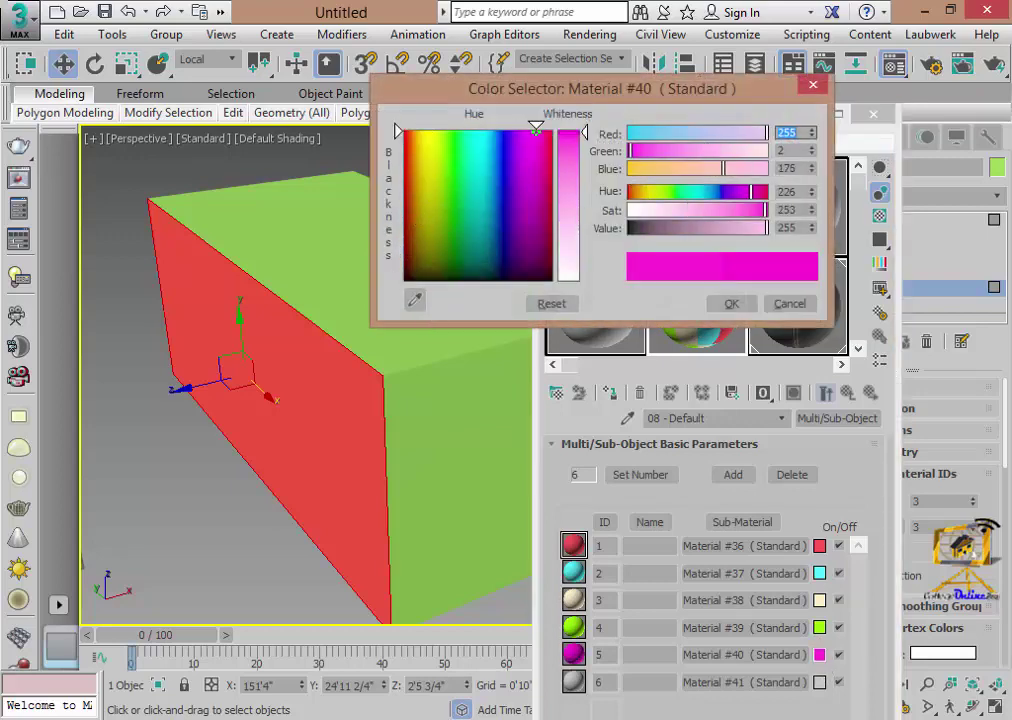
left_click(731, 303)
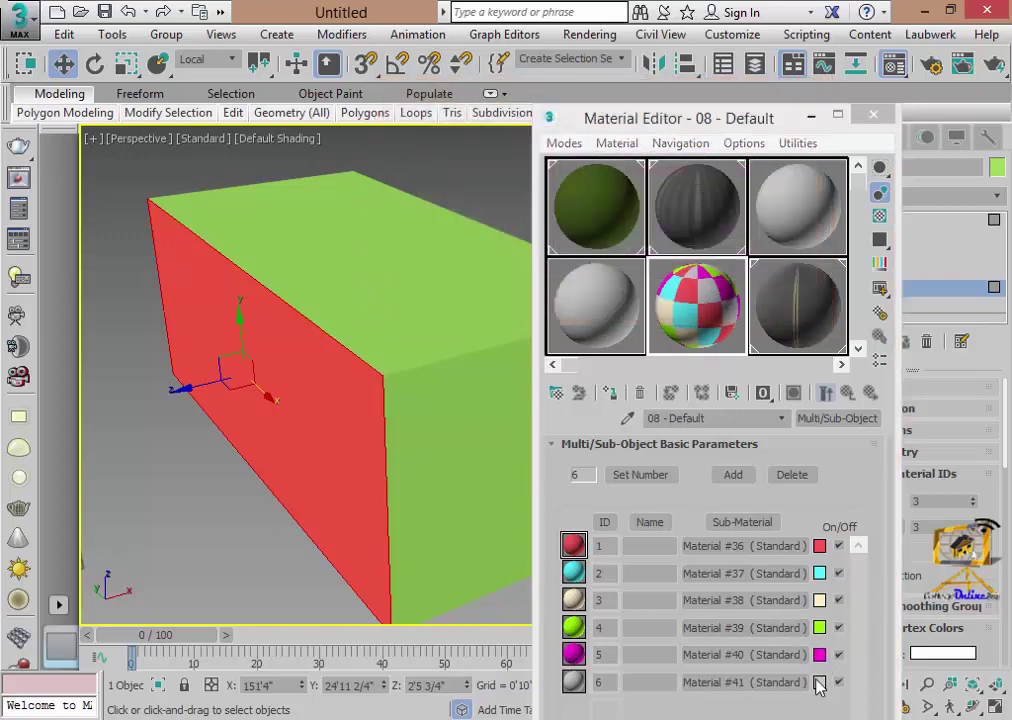
left_click(819, 682)
left_click_drag(549, 280, 550, 258)
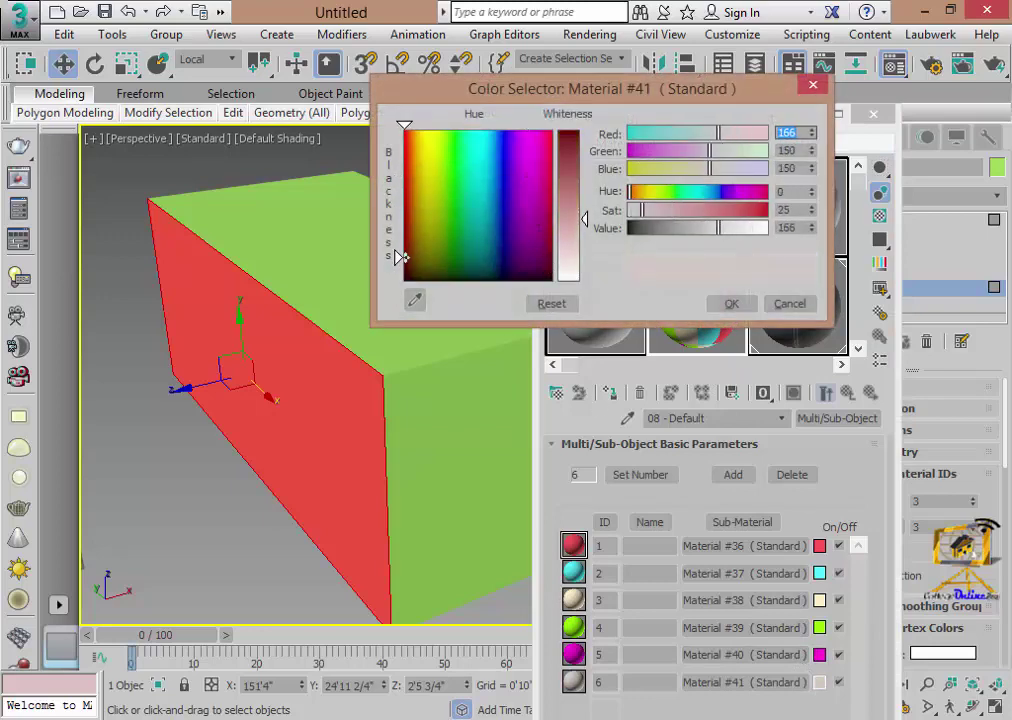
left_click(569, 140)
left_click(731, 303)
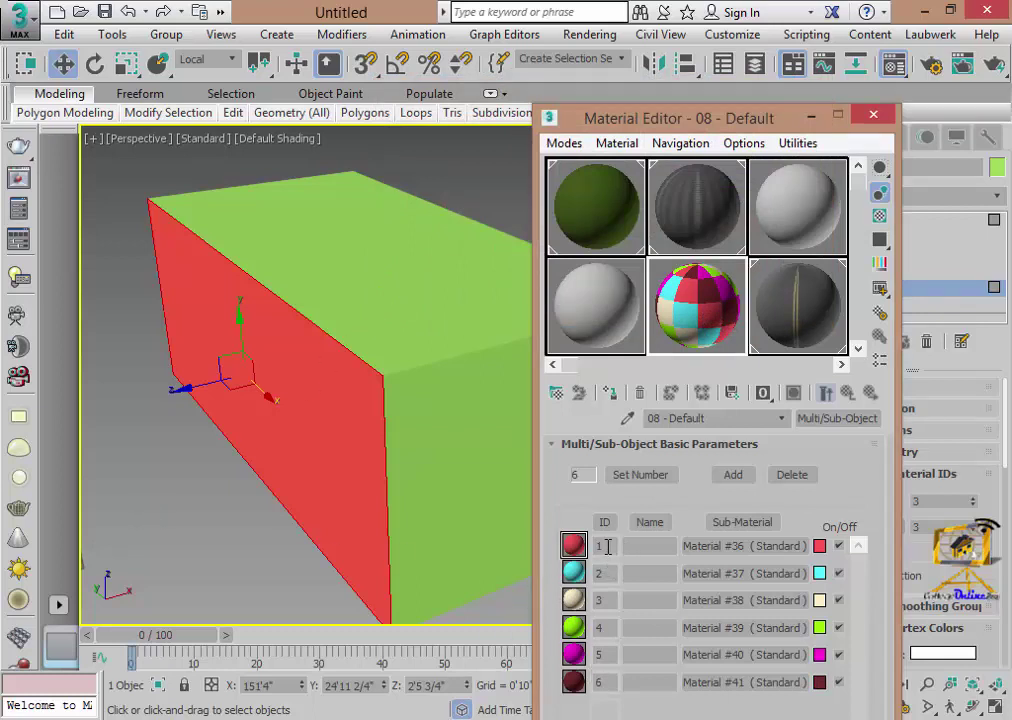
- Deselect the box face so the box shows plain green
left_click(208, 555)
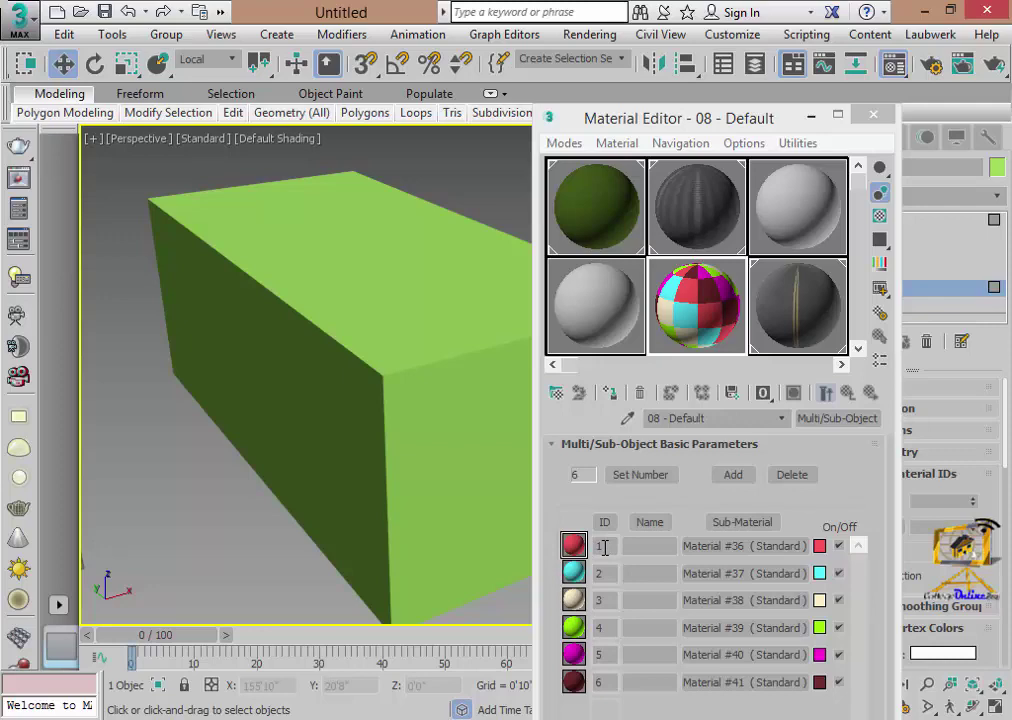
- Assign the Multi/Sub-Object material to the box and leave polygon editing
left_click(610, 392)
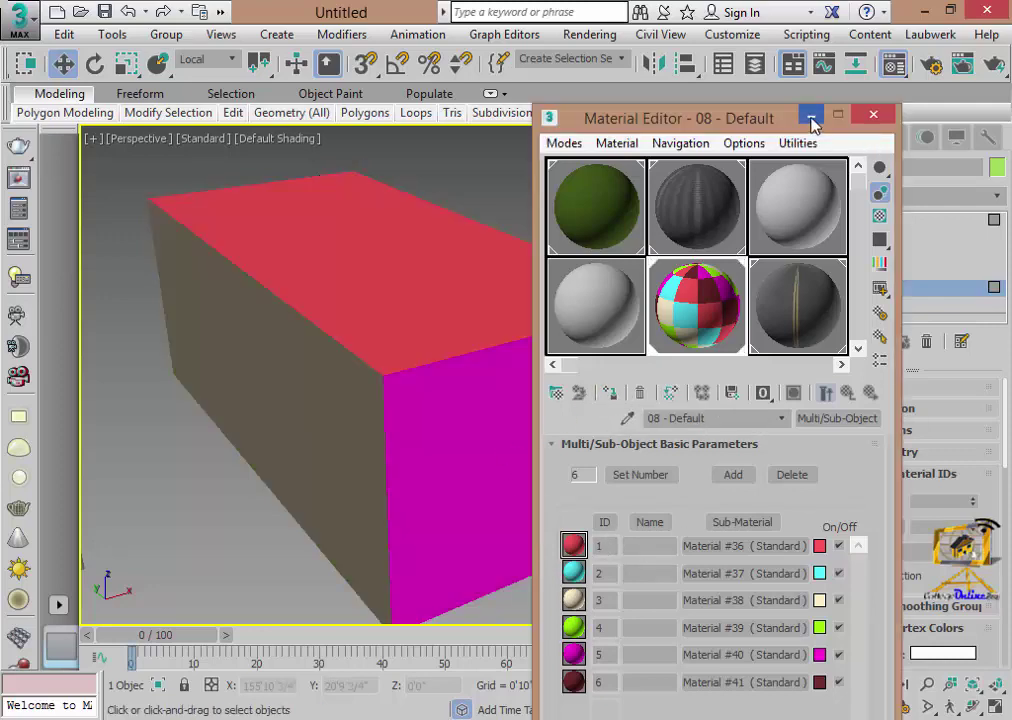
left_click(873, 114)
left_click(972, 706)
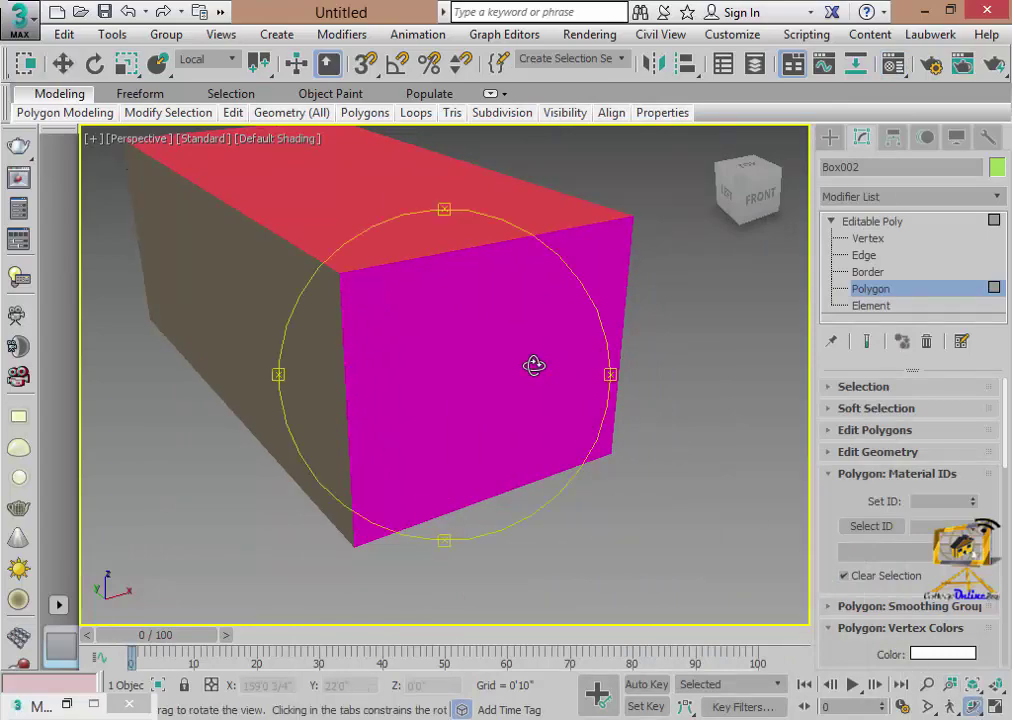
mouse_move(533, 366)
left_mouse_down()
mouse_move(307, 348)
mouse_move(413, 225)
mouse_move(714, 330)
mouse_move(777, 373)
mouse_move(861, 375)
mouse_move(758, 404)
mouse_move(515, 393)
left_mouse_up()
right_click(511, 375)
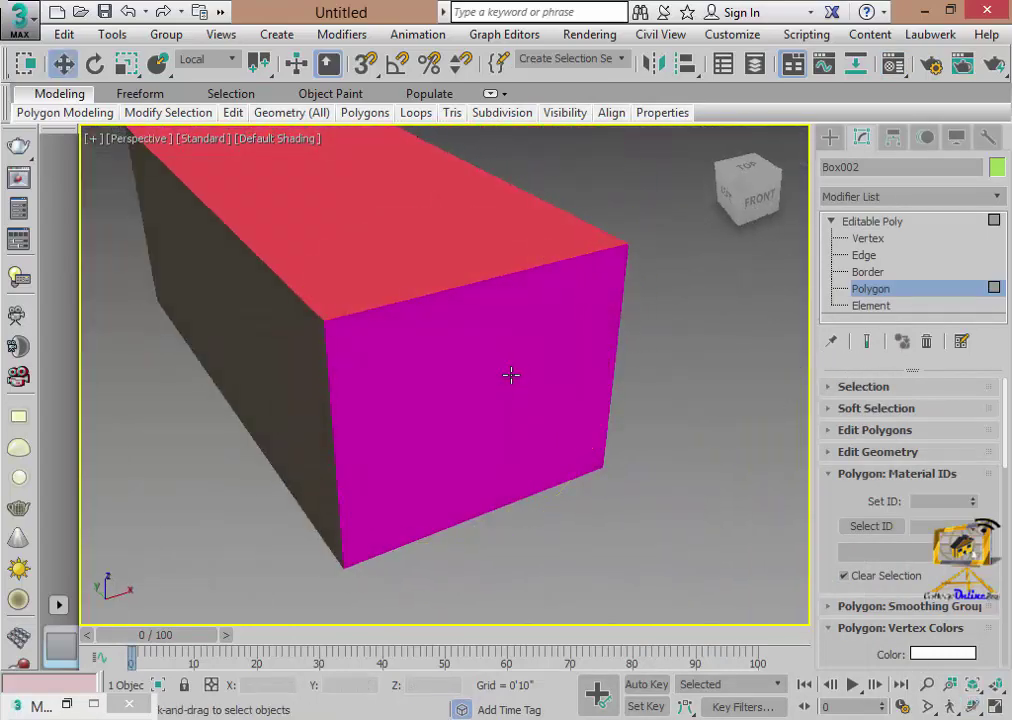
left_click(511, 375)
middle_click_drag(511, 375, 703, 262, "alt")
left_click(830, 137)
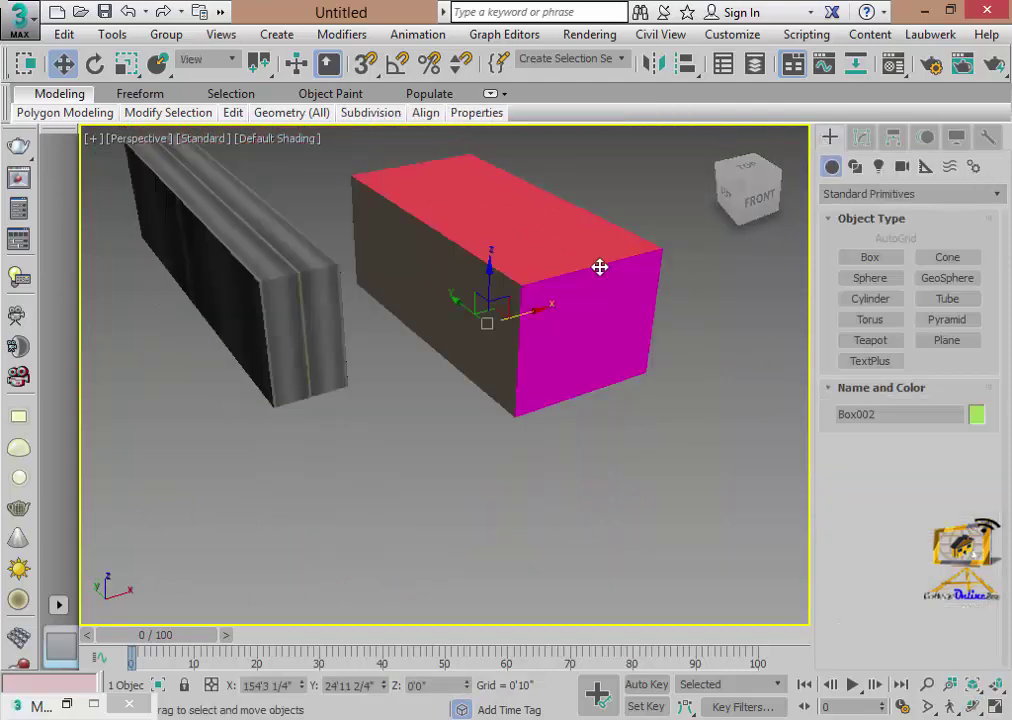
- Isolate the box, orbit to show its magenta and green sides, and reopen the Material Editor
right_click(599, 267)
left_click(660, 102)
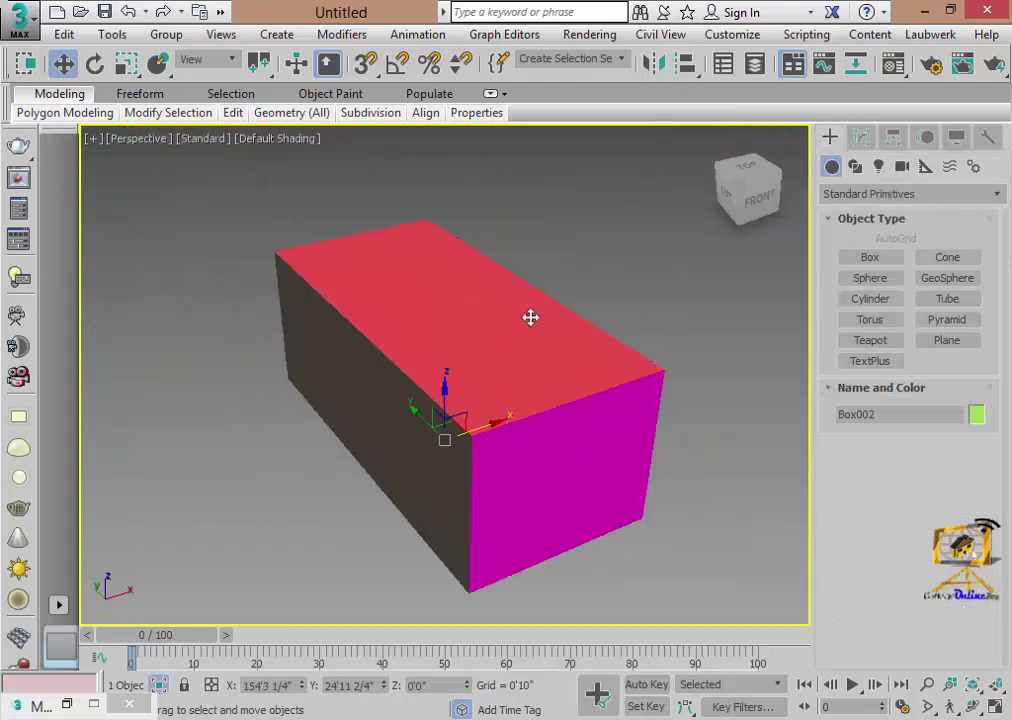
left_click(970, 706)
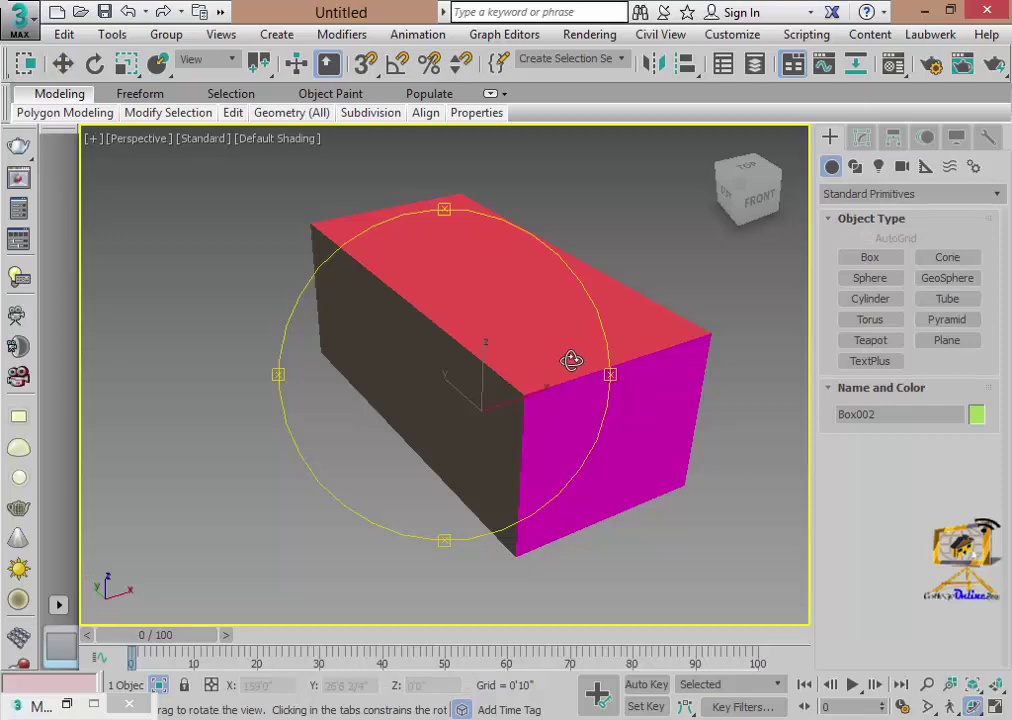
left_click_drag(571, 357, 362, 371)
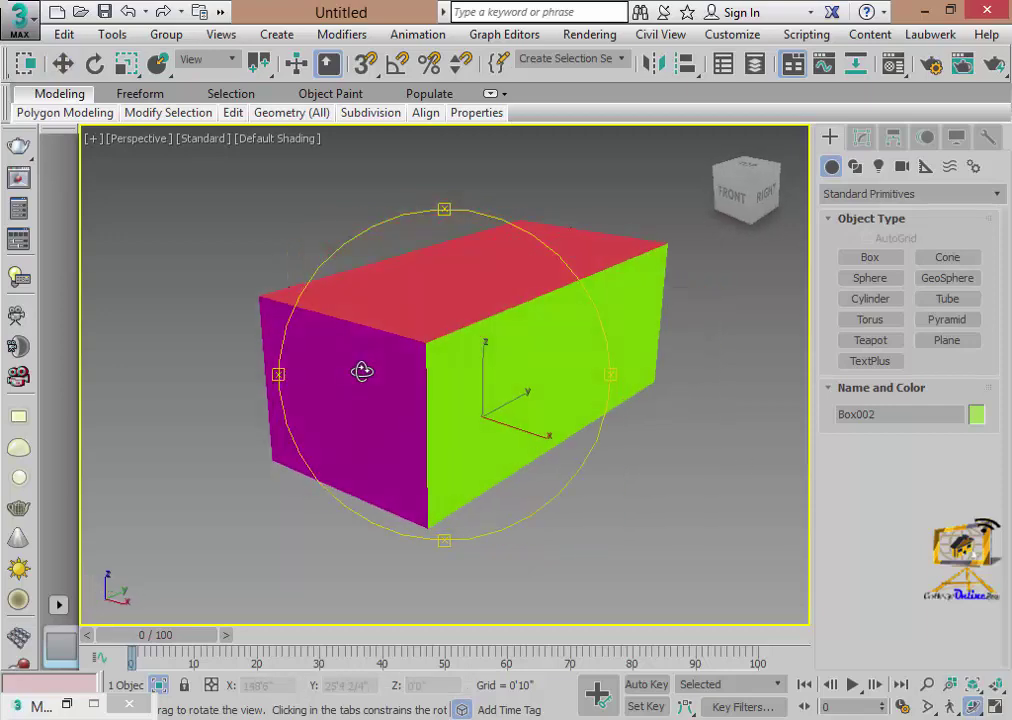
right_click(362, 371)
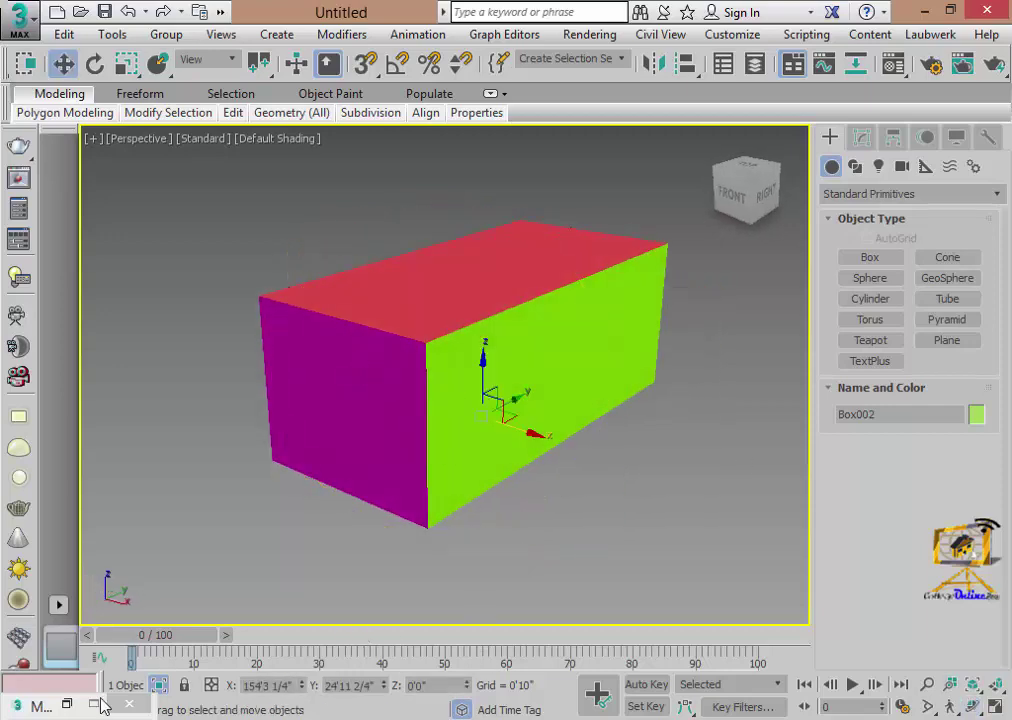
left_click(35, 706)
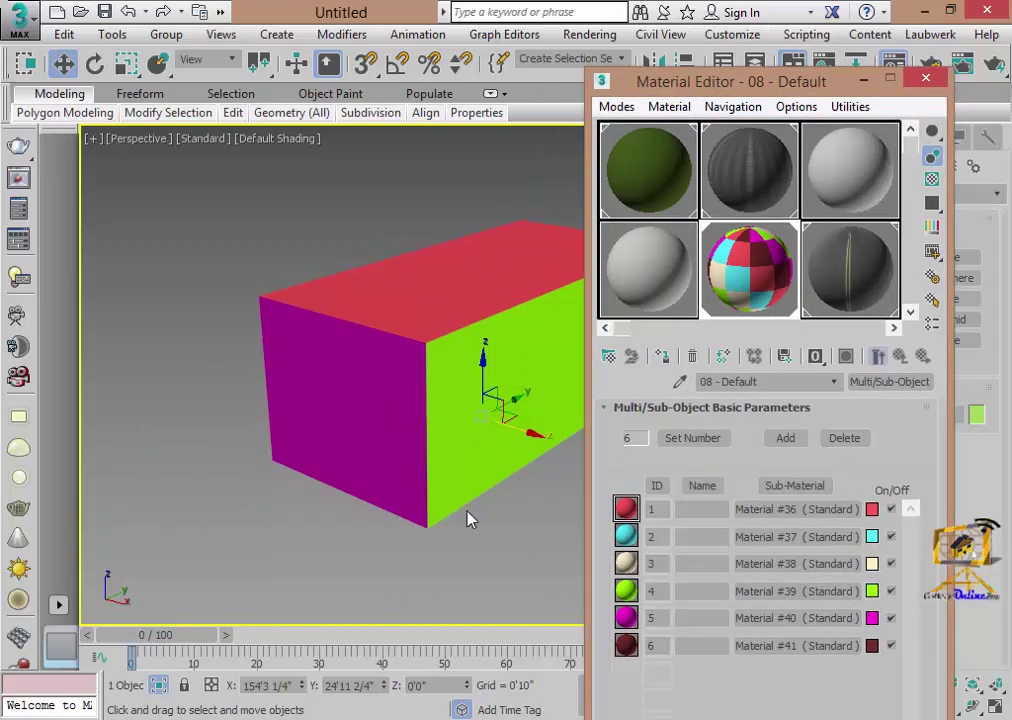
- At Polygon level, check the material ID of the box's green long side face
left_click_drag(738, 81, 328, 679)
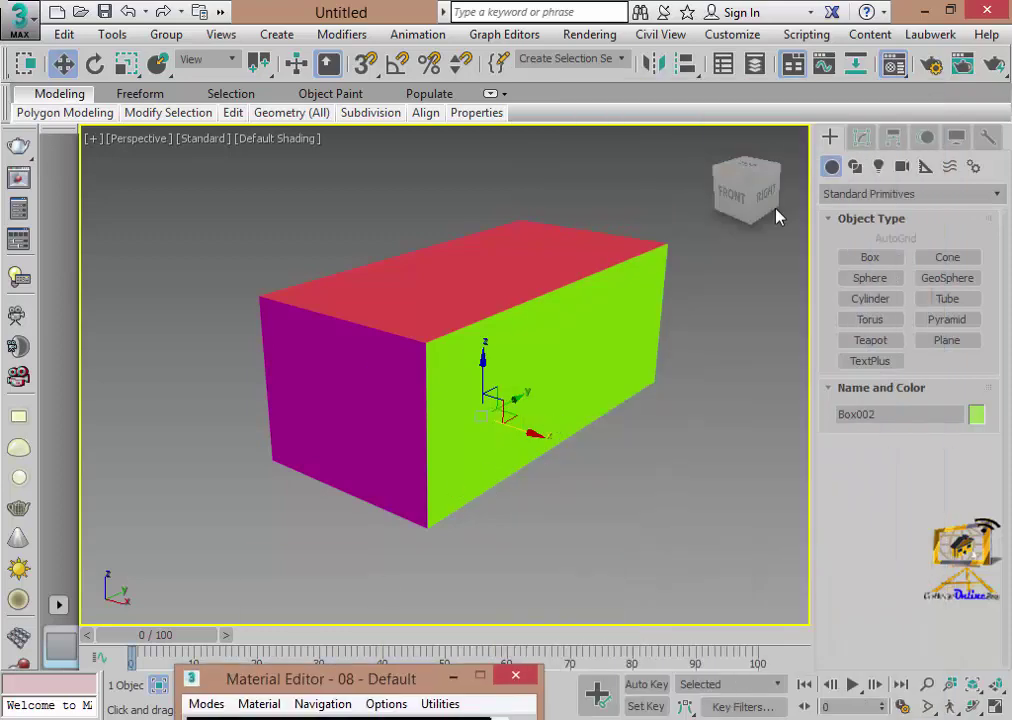
left_click(862, 137)
left_click(870, 289)
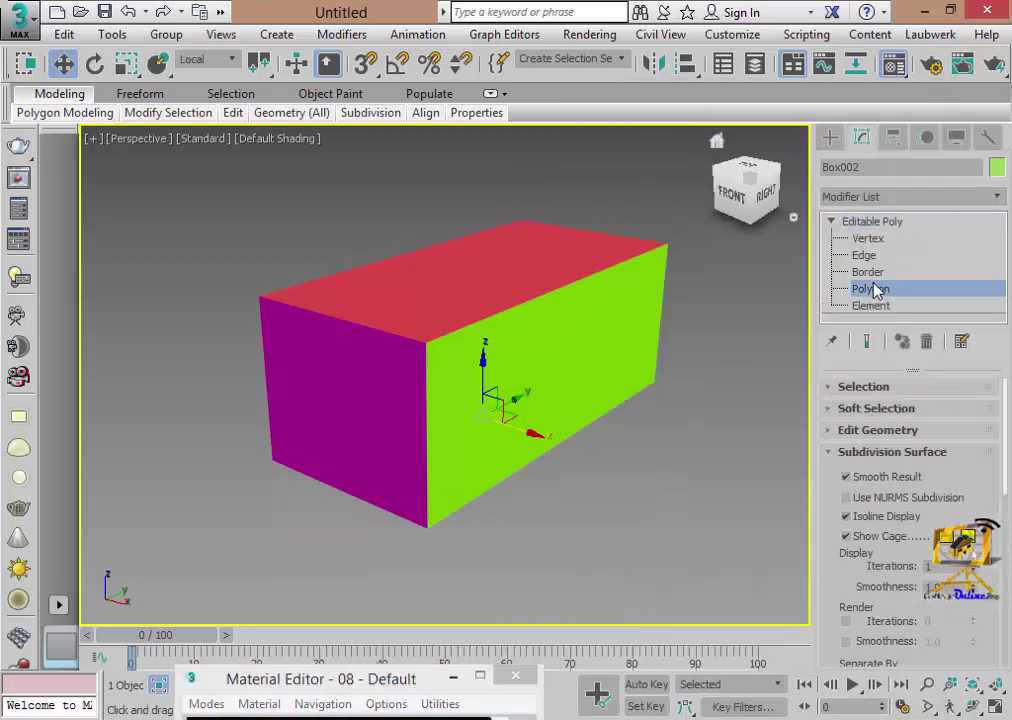
left_click(605, 330)
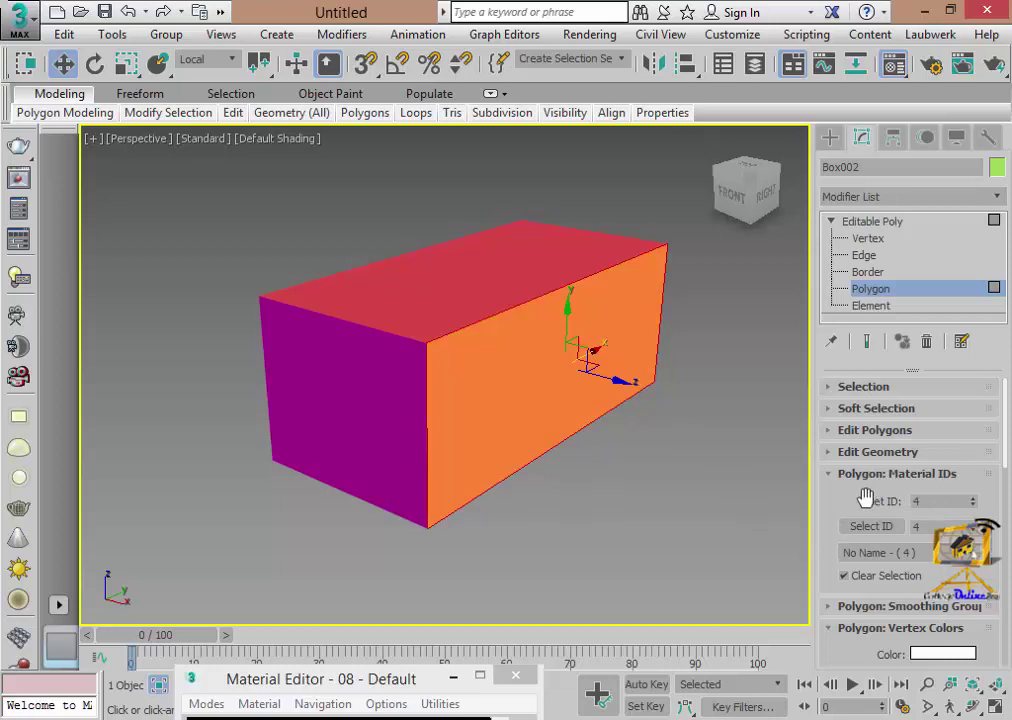
scroll(912, 509, "down", 1)
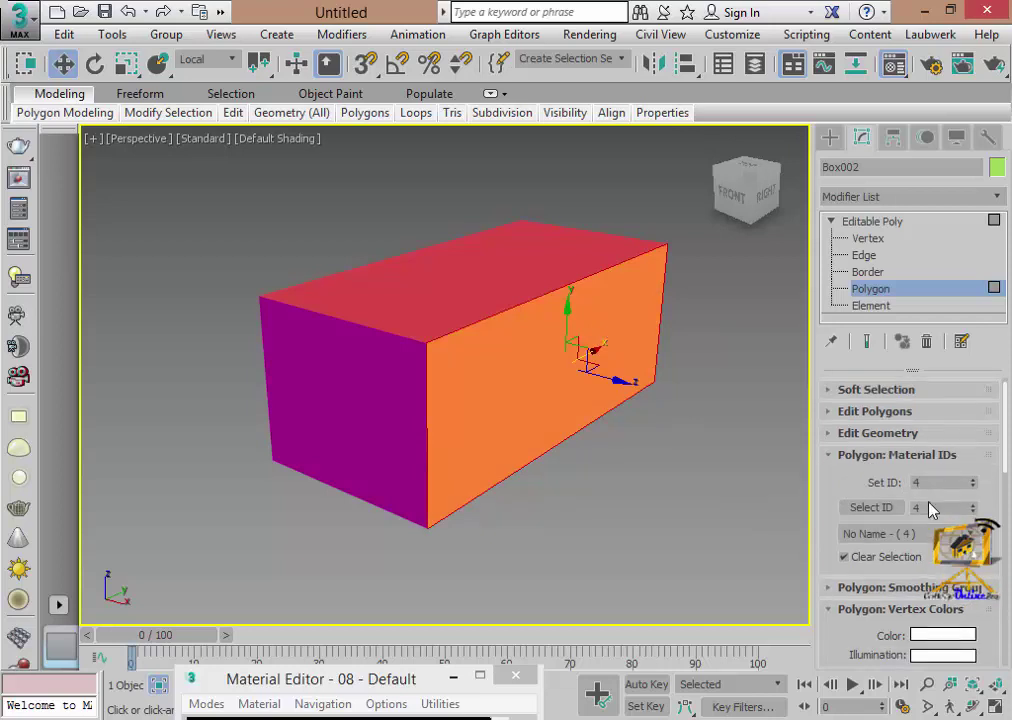
double_click(893, 482)
- Set the purple end face's material ID to 4 so it turns green
left_click(731, 492)
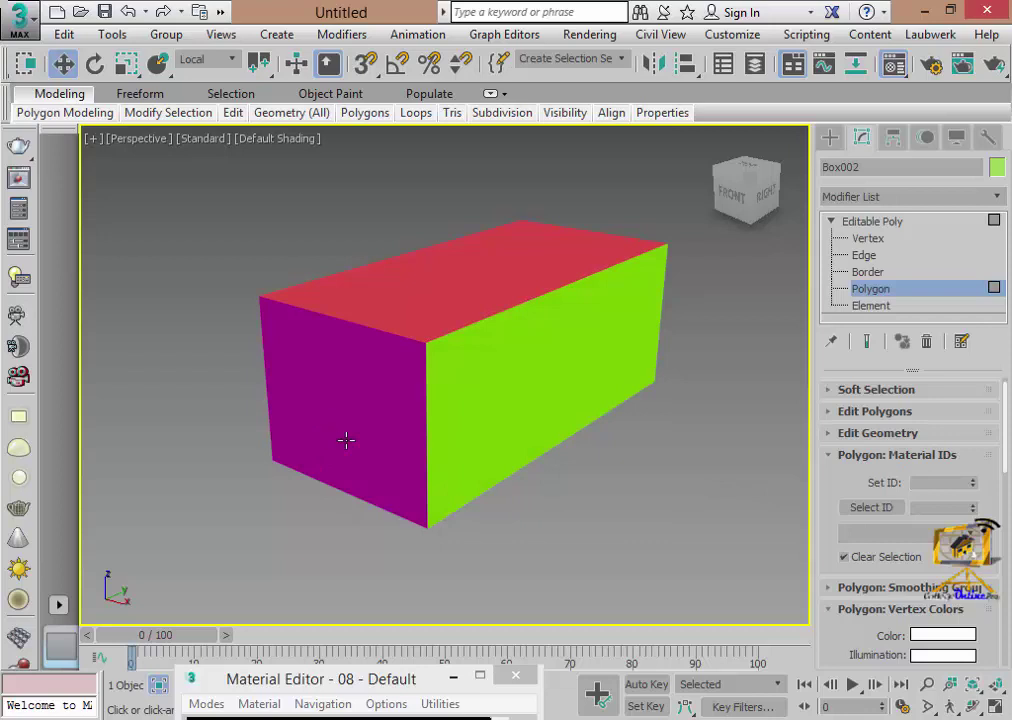
left_click(395, 400)
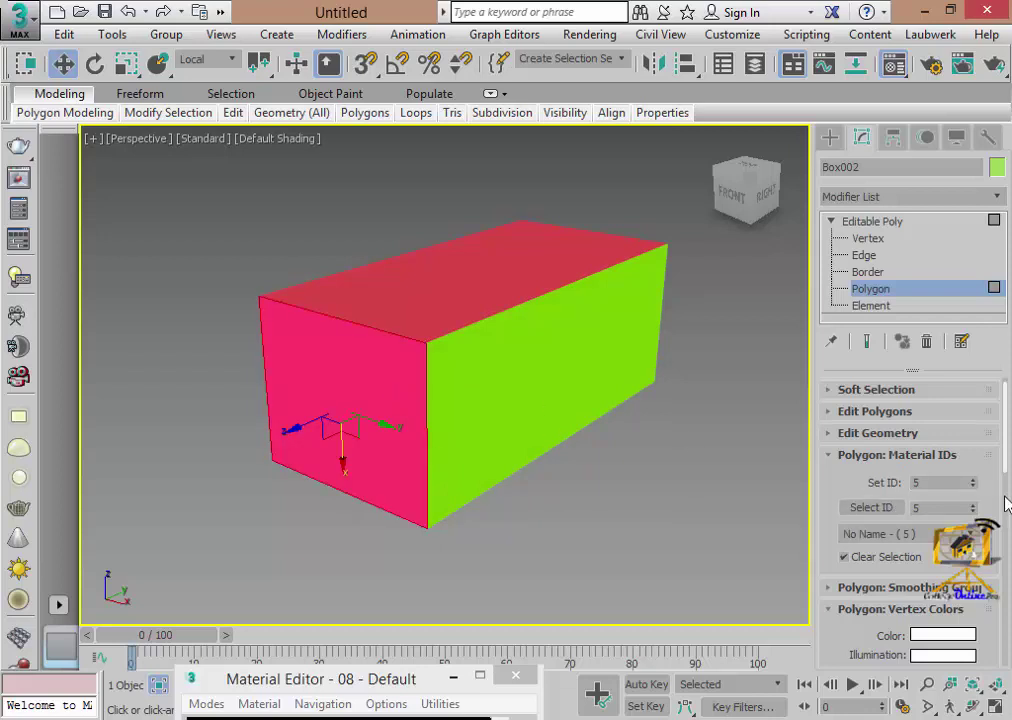
double_click(928, 482)
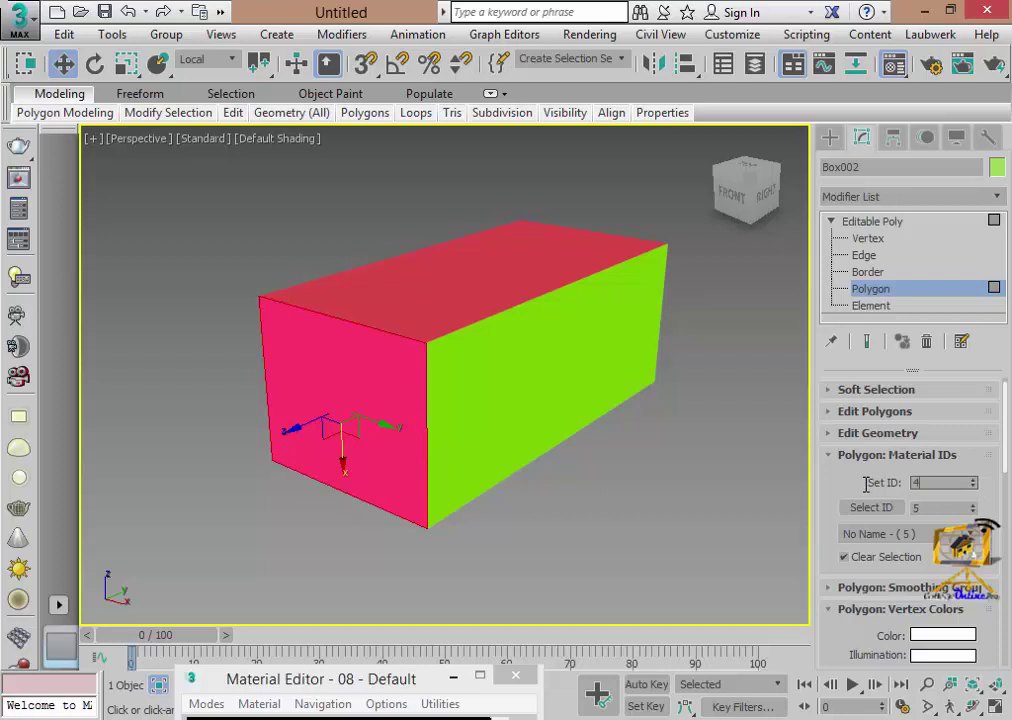
type("4")
key("Return")
left_click(459, 533)
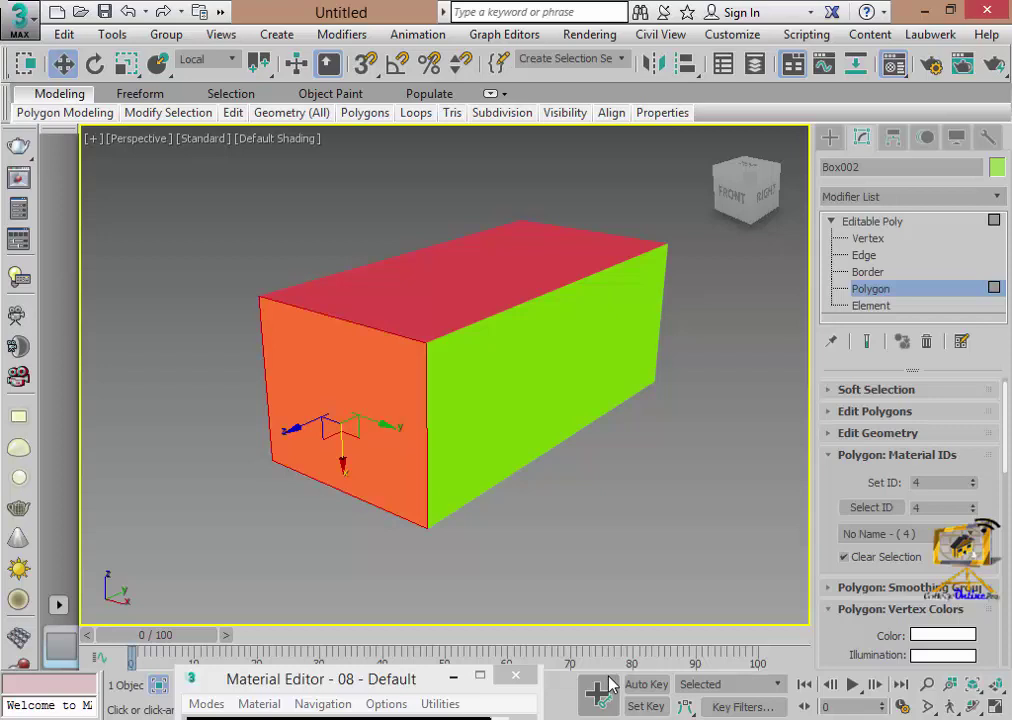
left_click(384, 549)
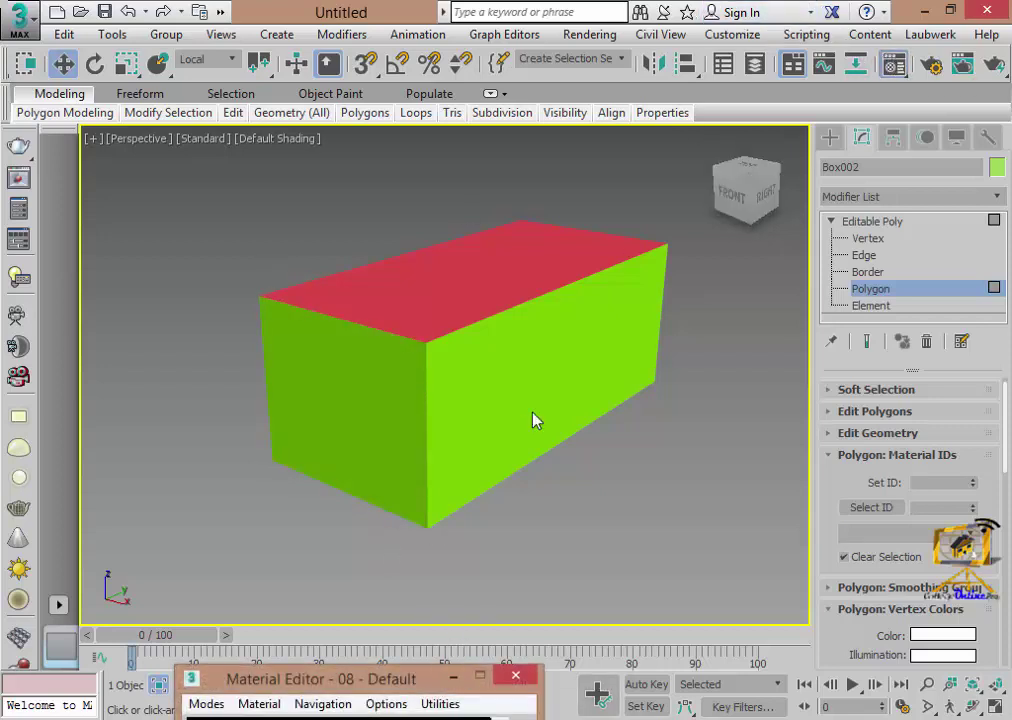
- Restore the Material Editor, compare 07 - Default, and settle on the grass 01 - Default material
double_click(340, 679)
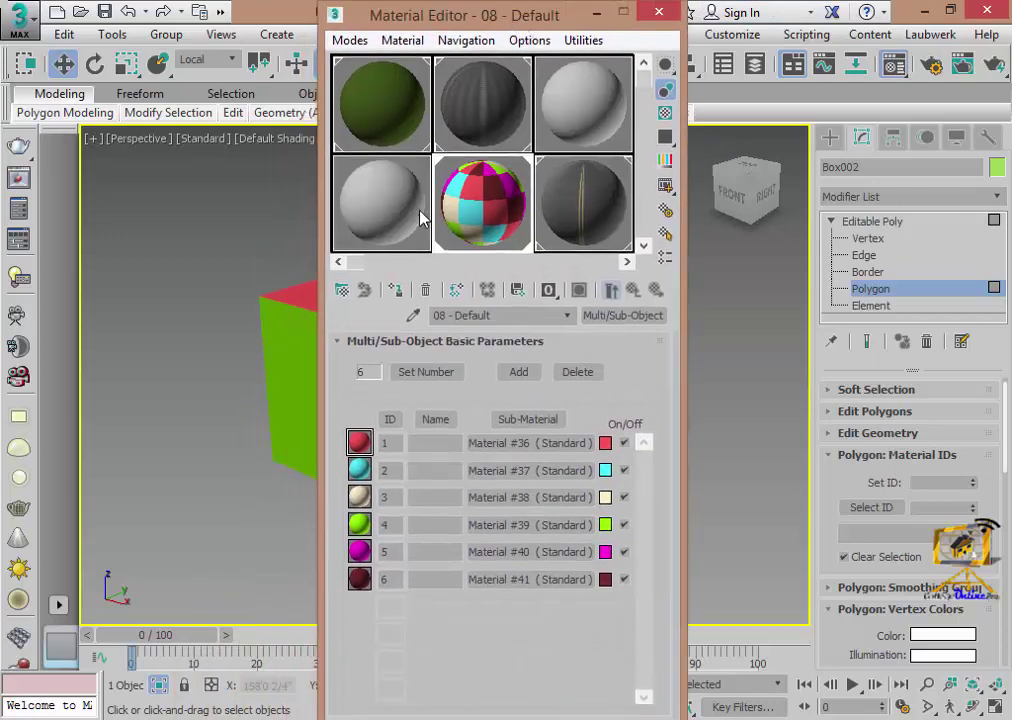
left_click(388, 210)
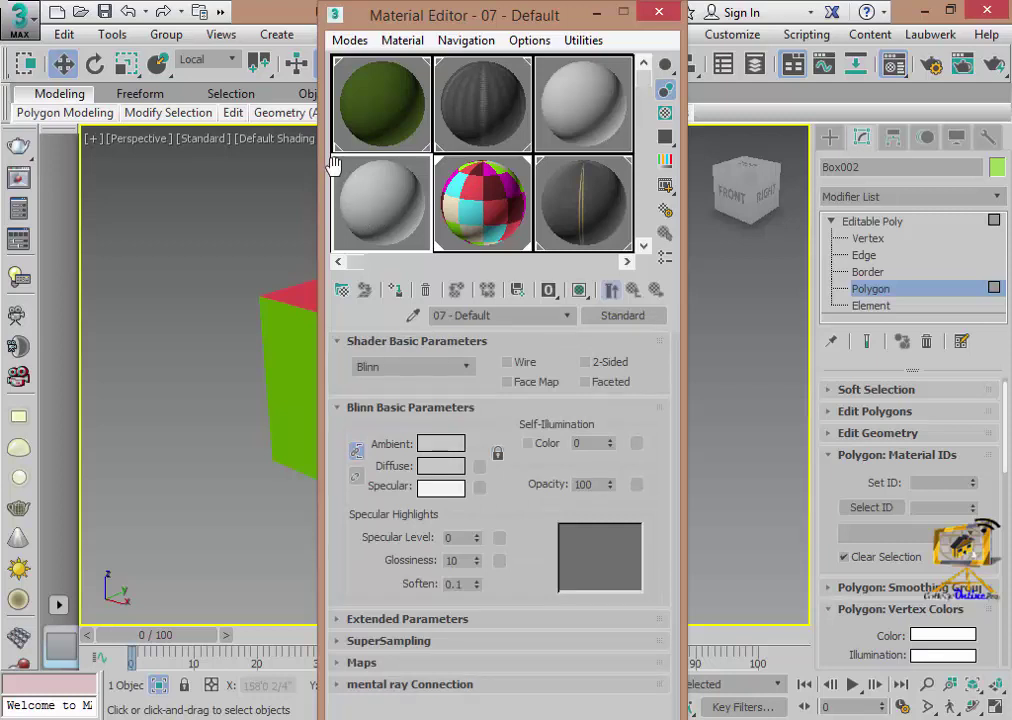
left_click(391, 128)
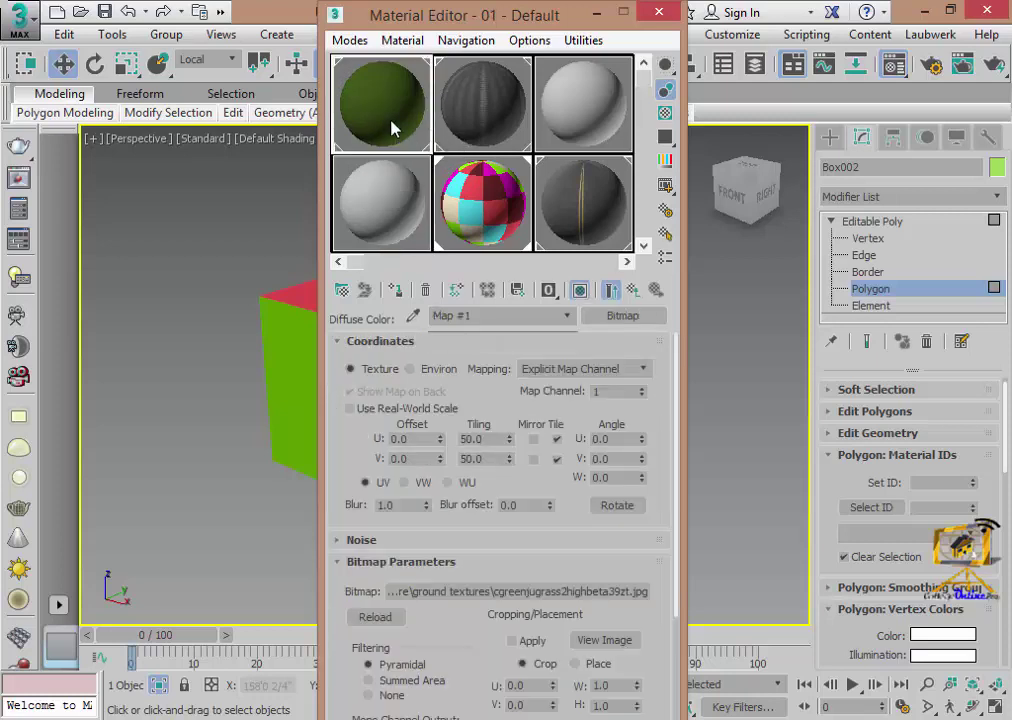
left_click(388, 218)
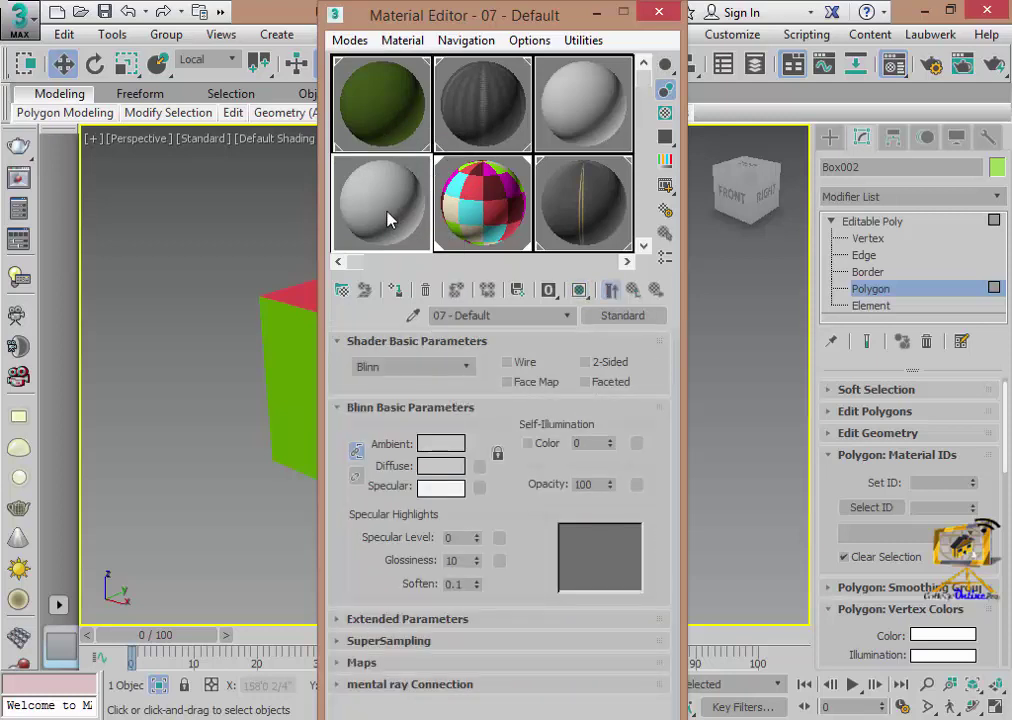
left_click(385, 110)
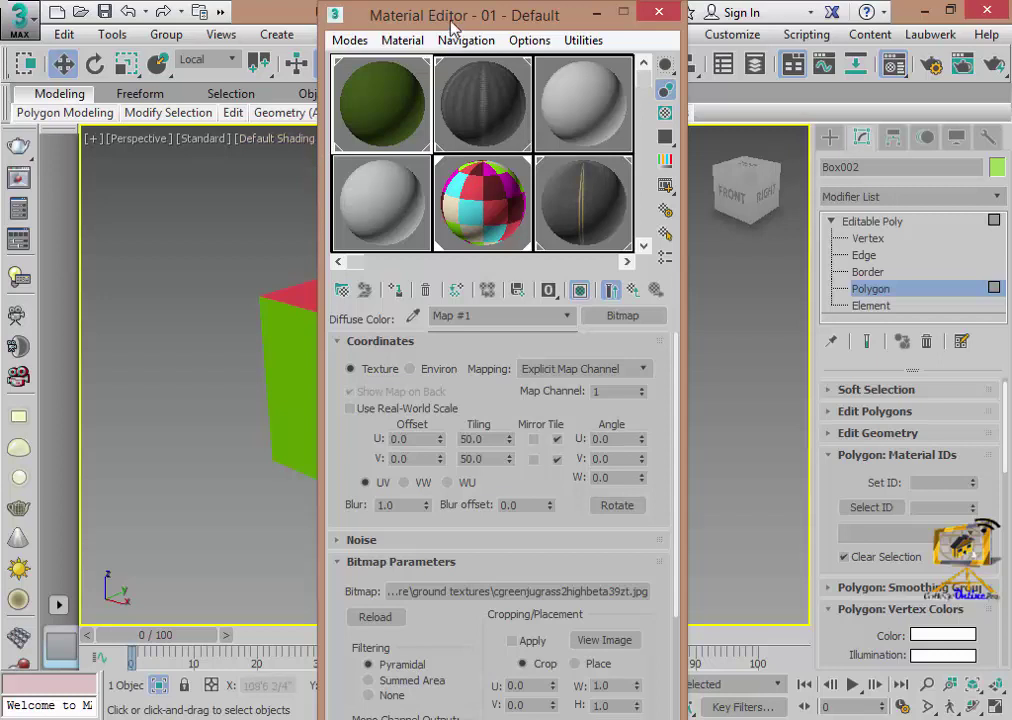
left_click_drag(425, 14, 545, 12)
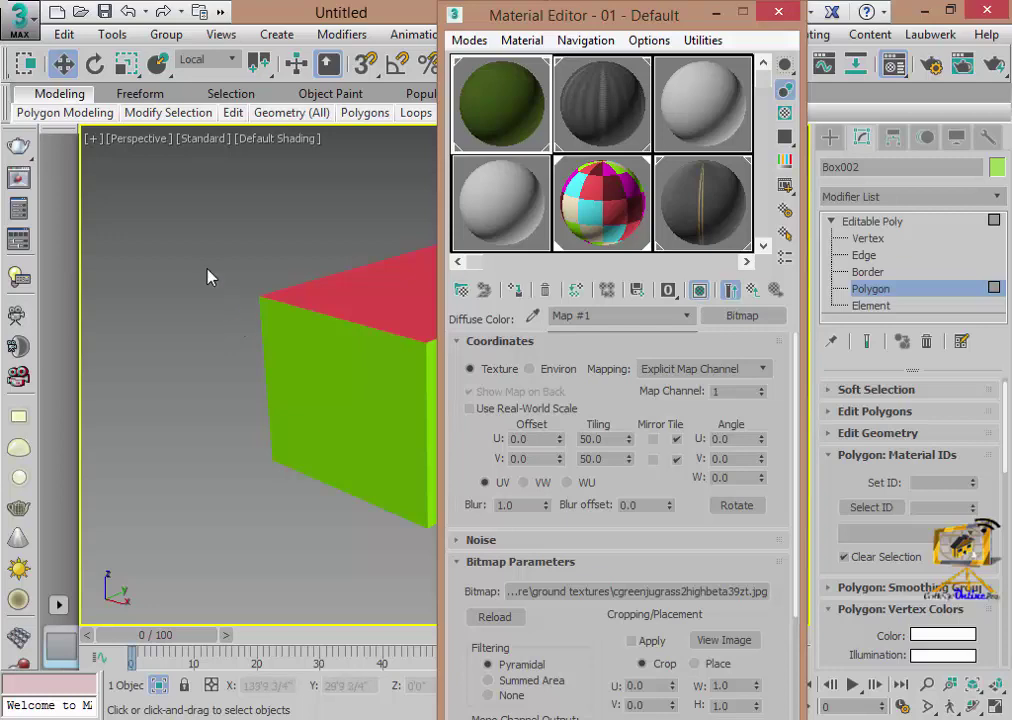
- End Isolate and frame the striped road plane in the viewport
right_click(283, 402)
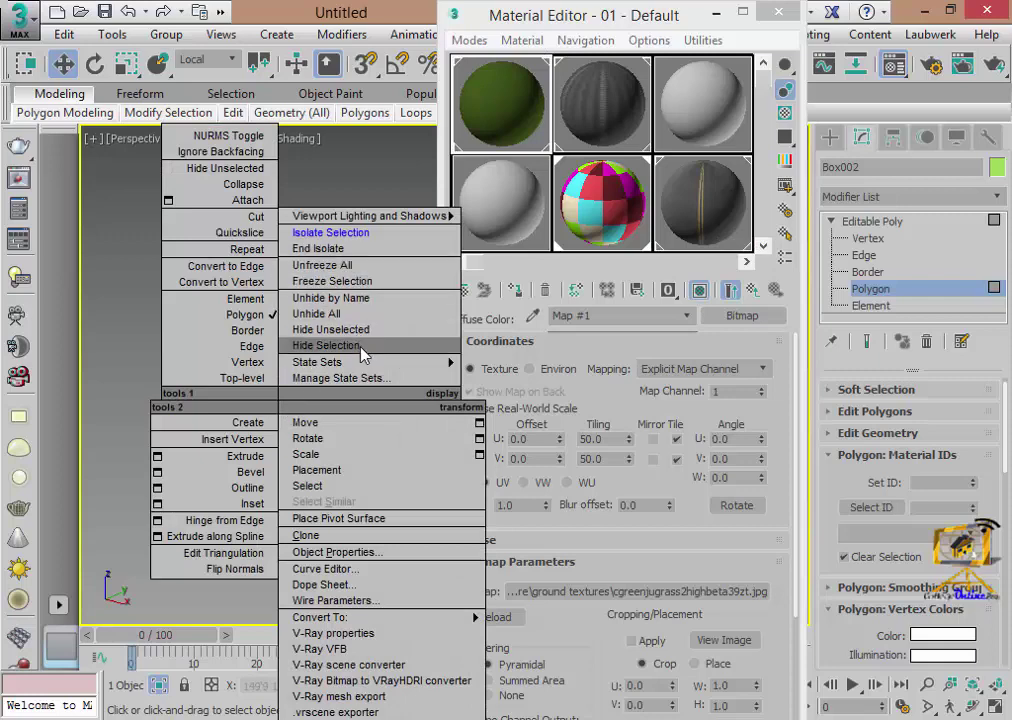
left_click(355, 329)
middle_click_drag(354, 440, 280, 431)
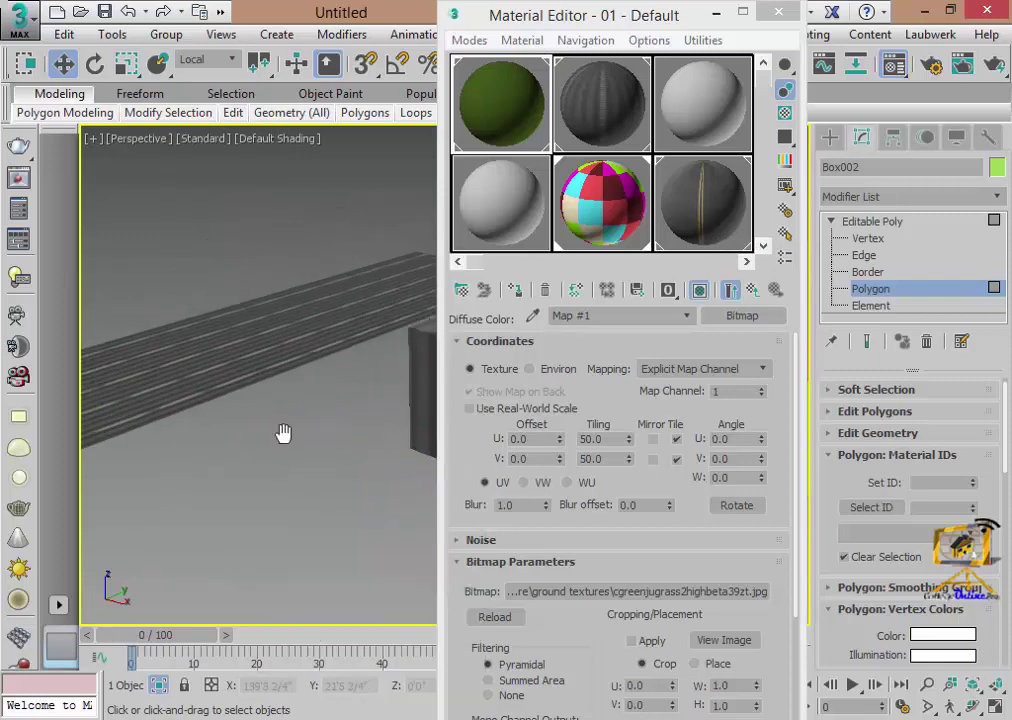
scroll(272, 415, "up", 3)
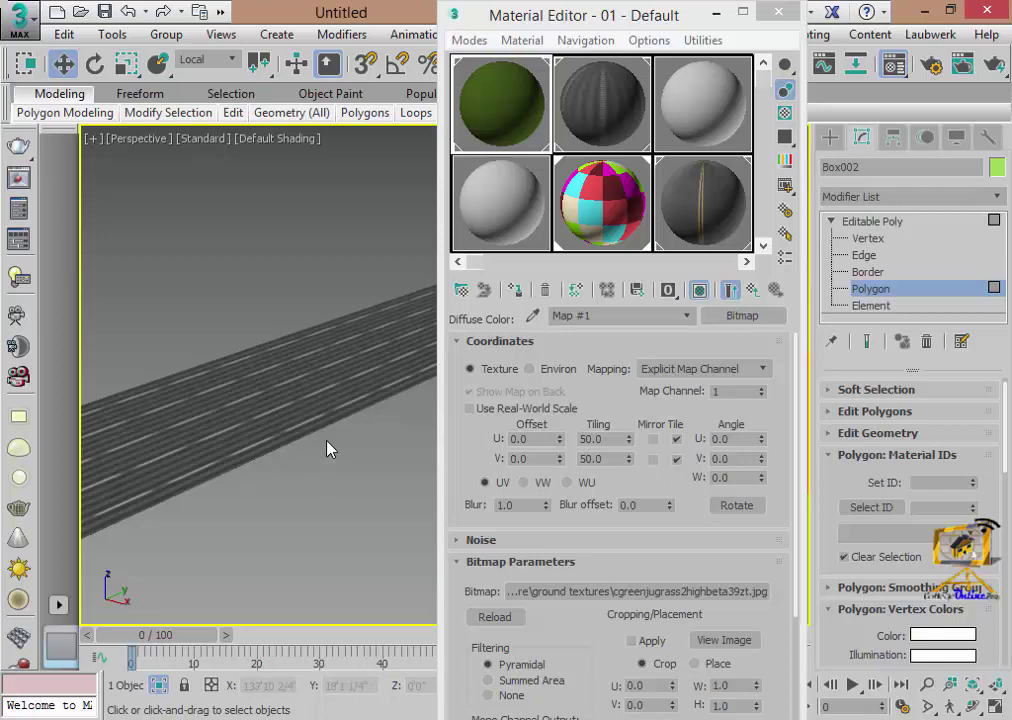
- Return the box to object level, check Plane004, then reselect the red-and-green box
left_click(585, 20)
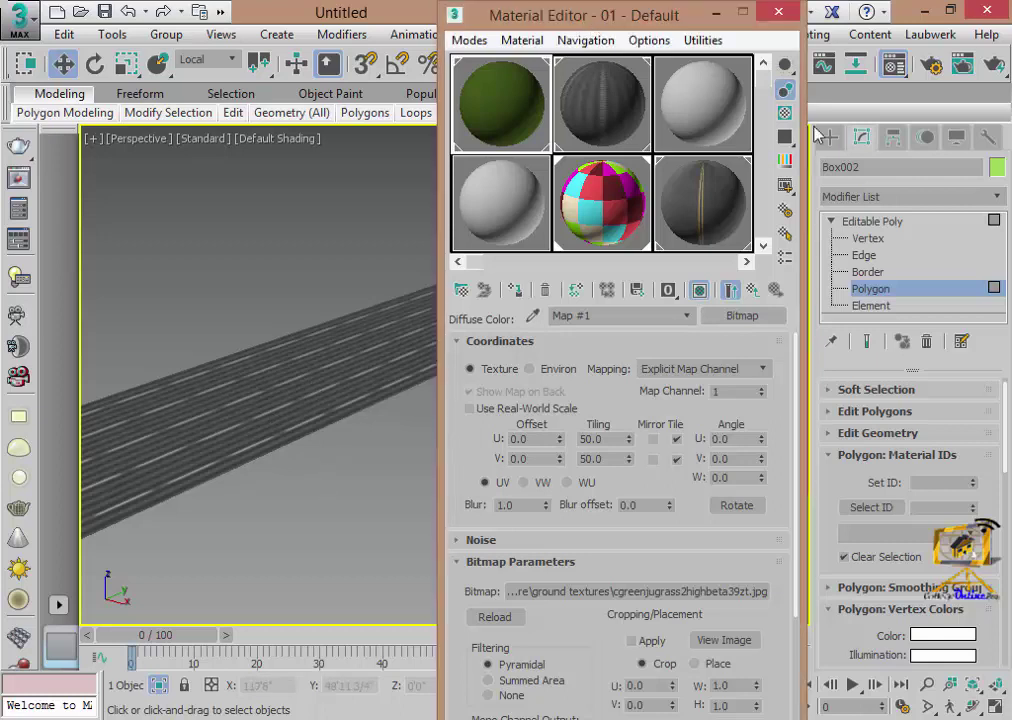
left_click(866, 224)
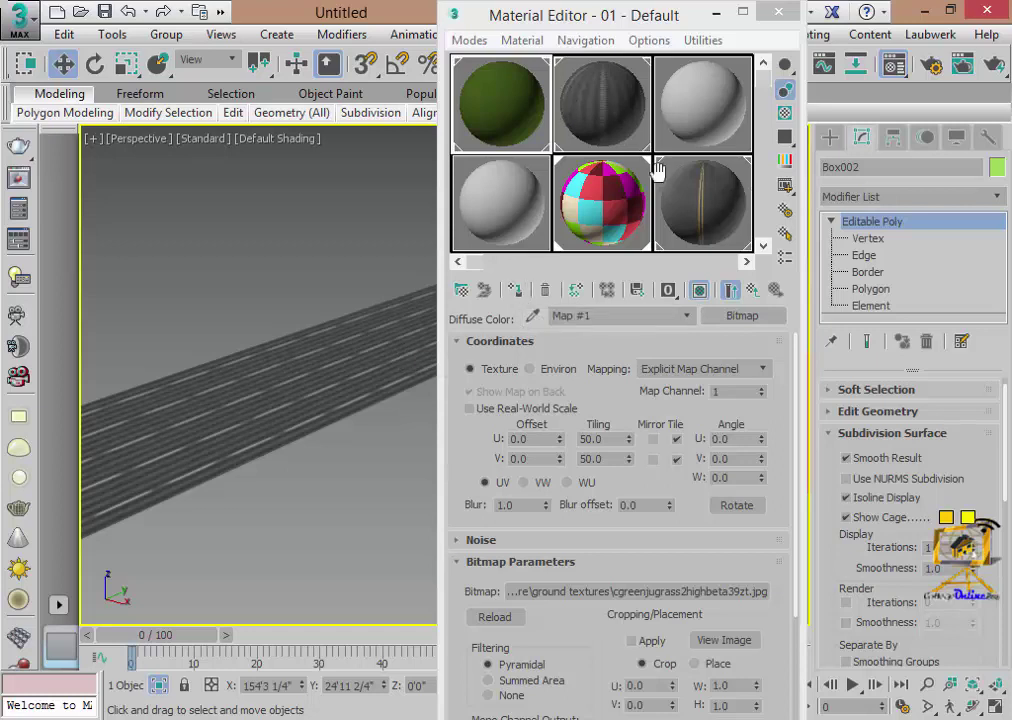
left_click(307, 397)
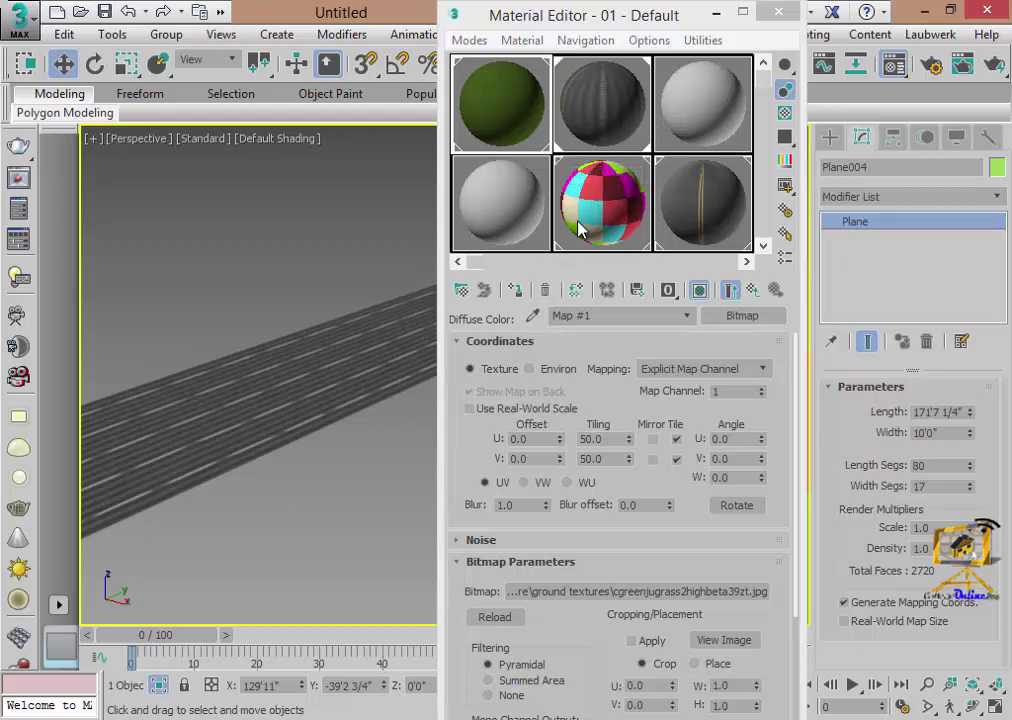
left_click_drag(650, 18, 359, 18)
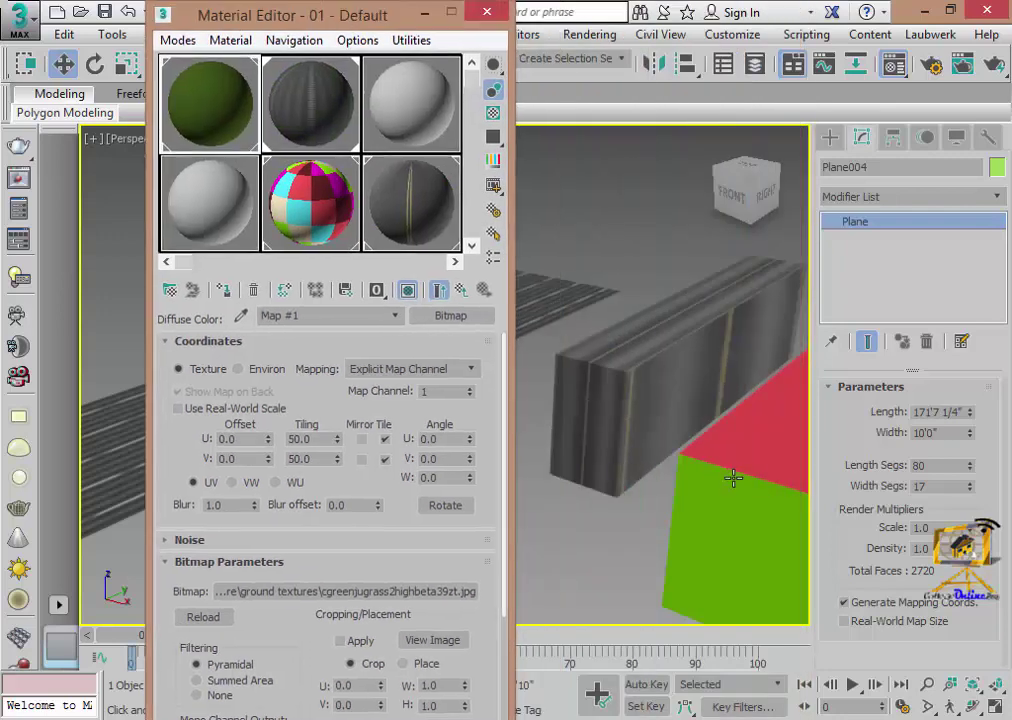
scroll(732, 478, "up", 2)
scroll(594, 424, "up", 2)
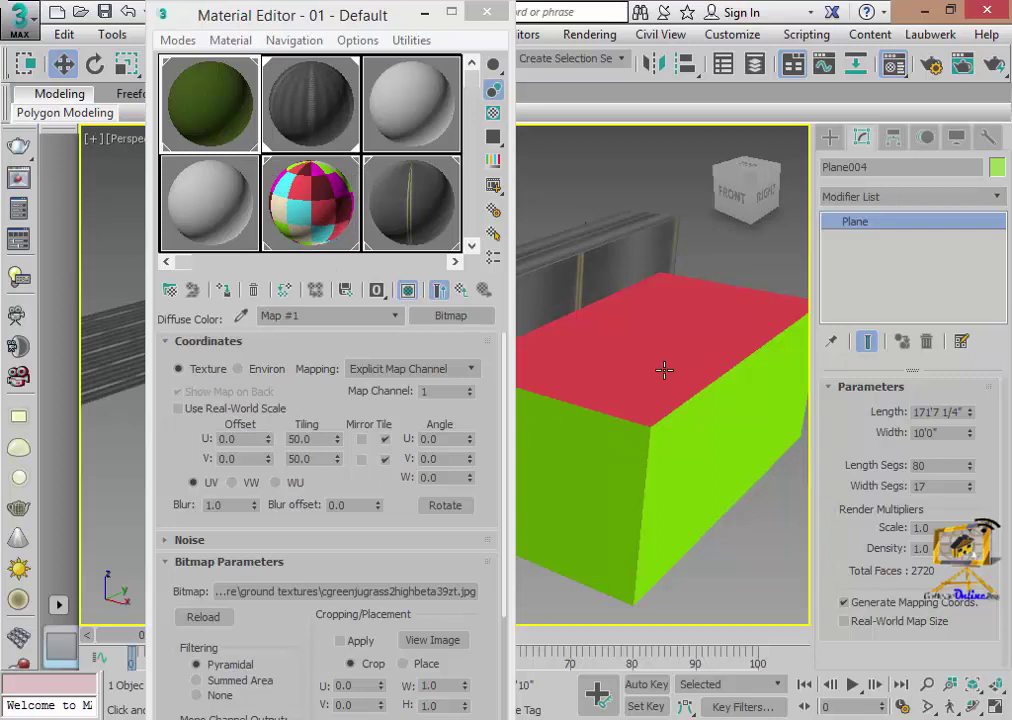
left_click(632, 436)
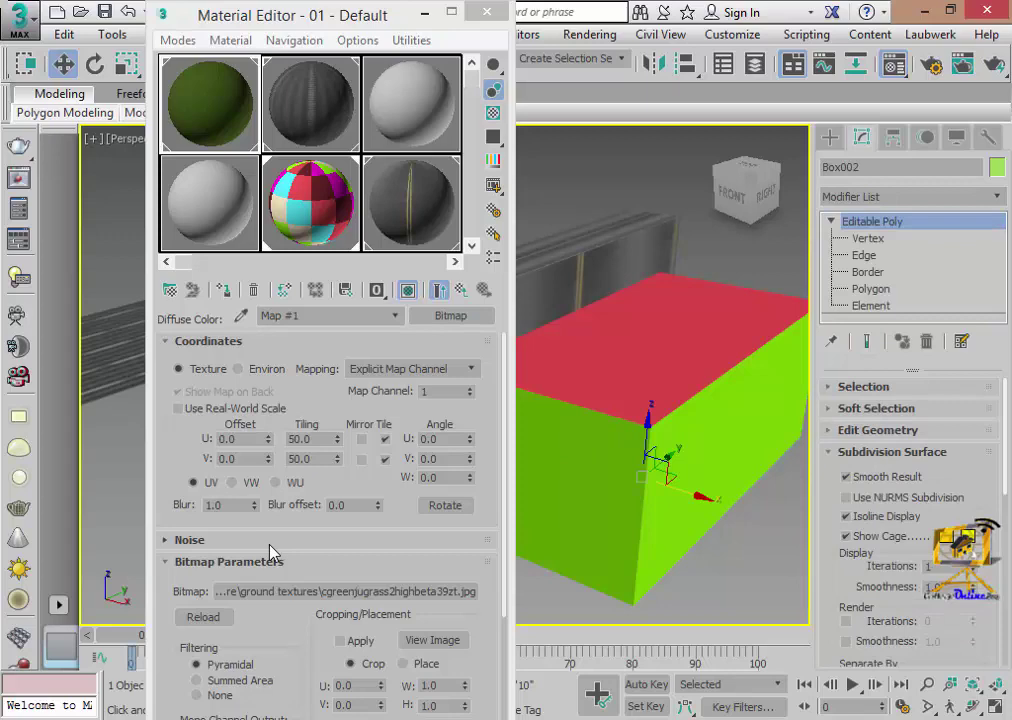
- Change Material #39 (sub-material ID 4) of the Multi/Sub-Object material from green to blue
double_click(316, 208)
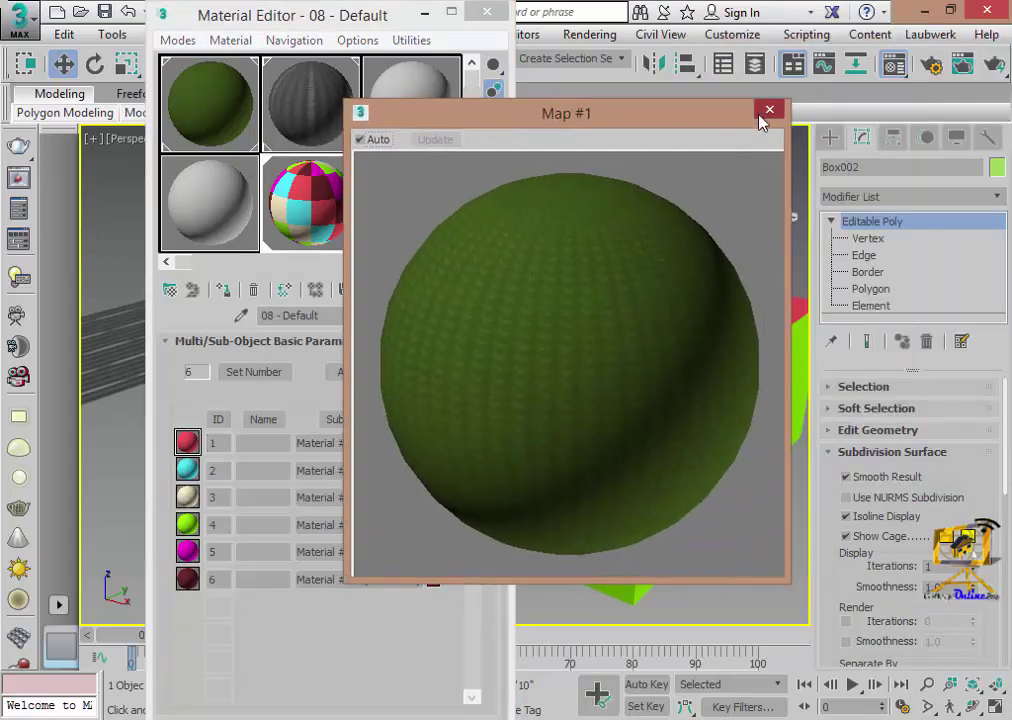
left_click(768, 108)
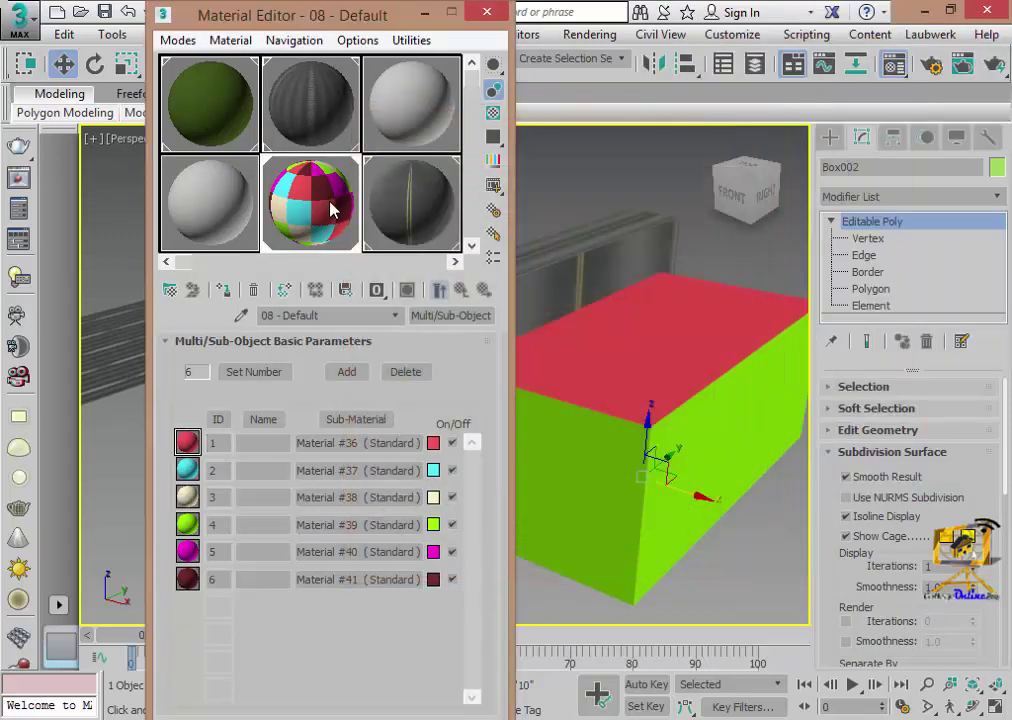
double_click(335, 210)
left_click_drag(440, 113, 805, 38)
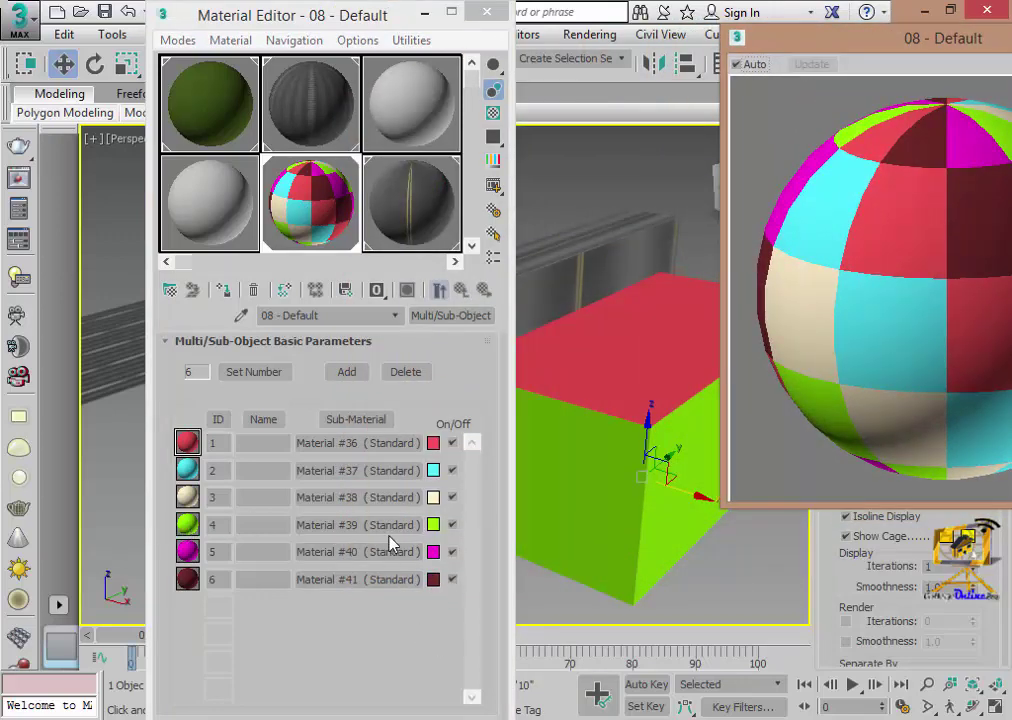
left_click(433, 524)
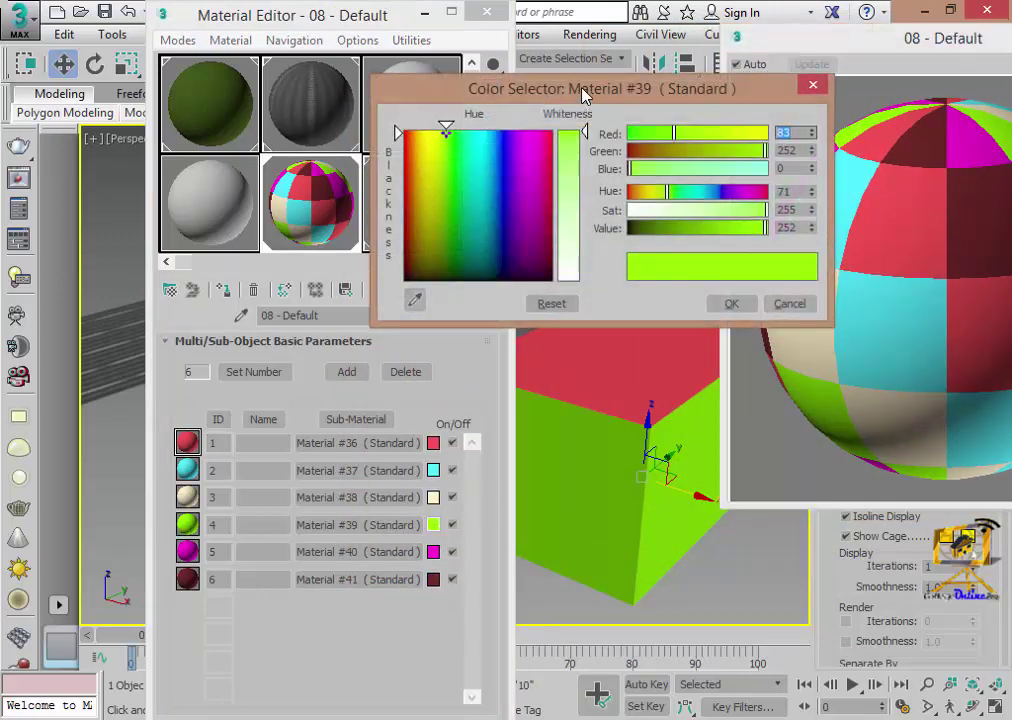
left_click_drag(571, 82, 355, 14)
left_click_drag(205, 55, 262, 55)
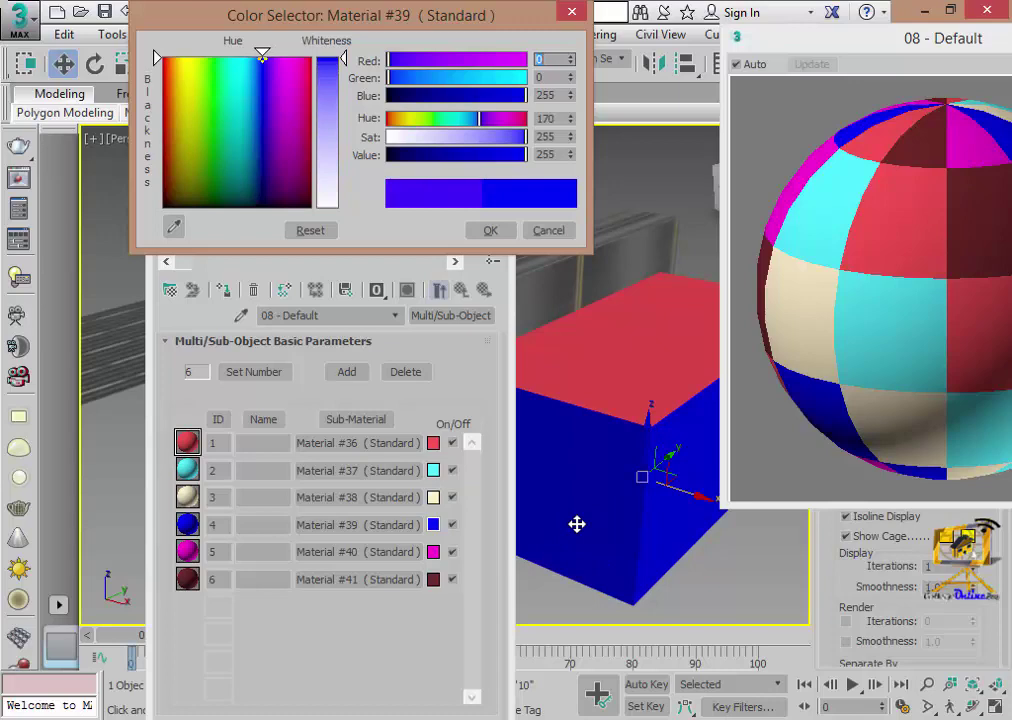
left_click(540, 236)
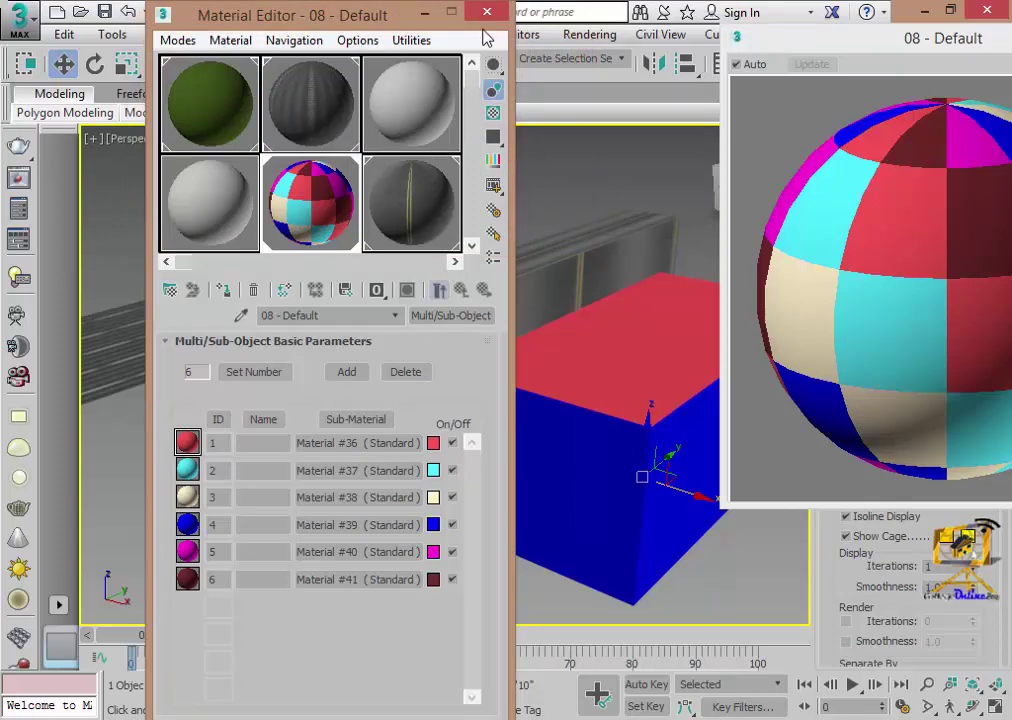
- Close the Material Editor and look over the red-and-blue box
left_click(487, 12)
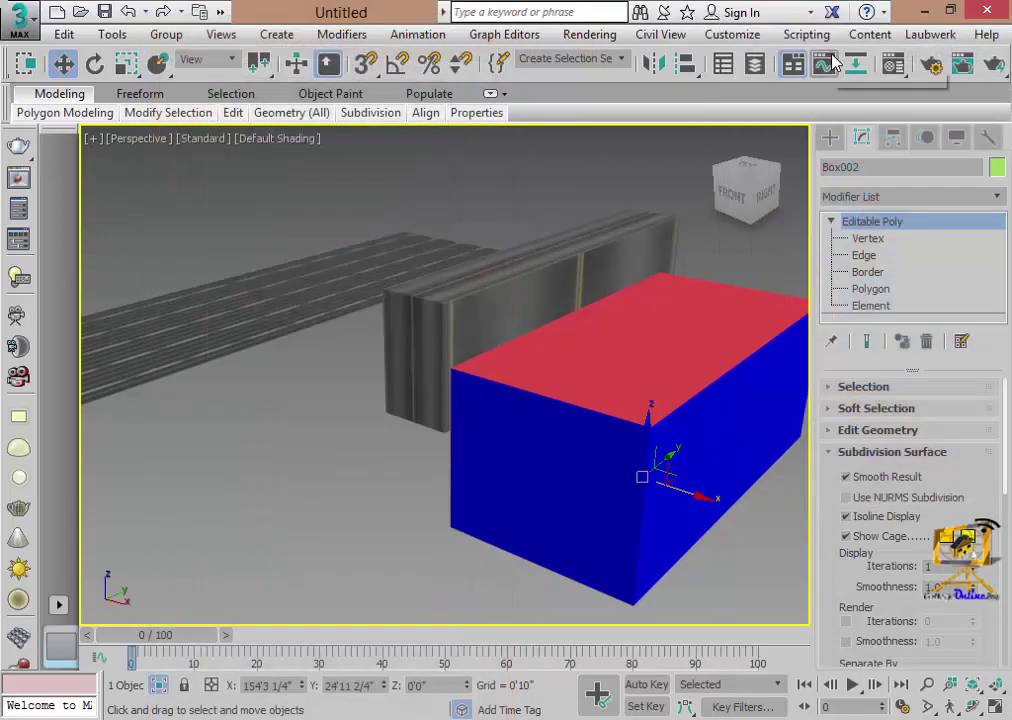
left_click(474, 566)
middle_click_drag(474, 566, 405, 522, "alt")
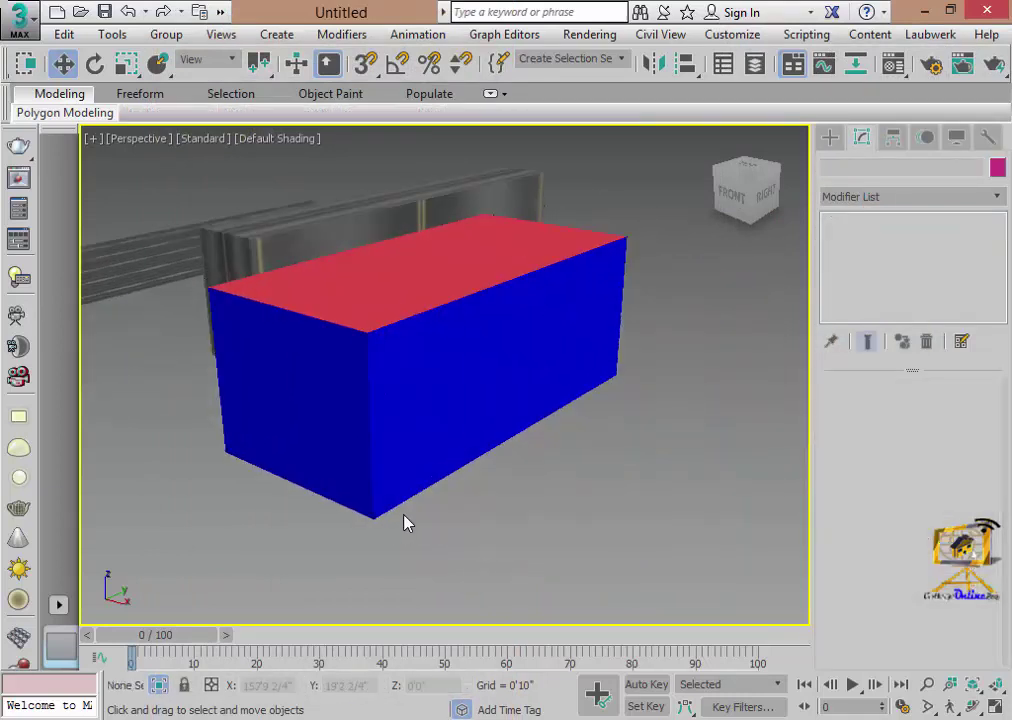
key("shift+z")
left_click(830, 138)
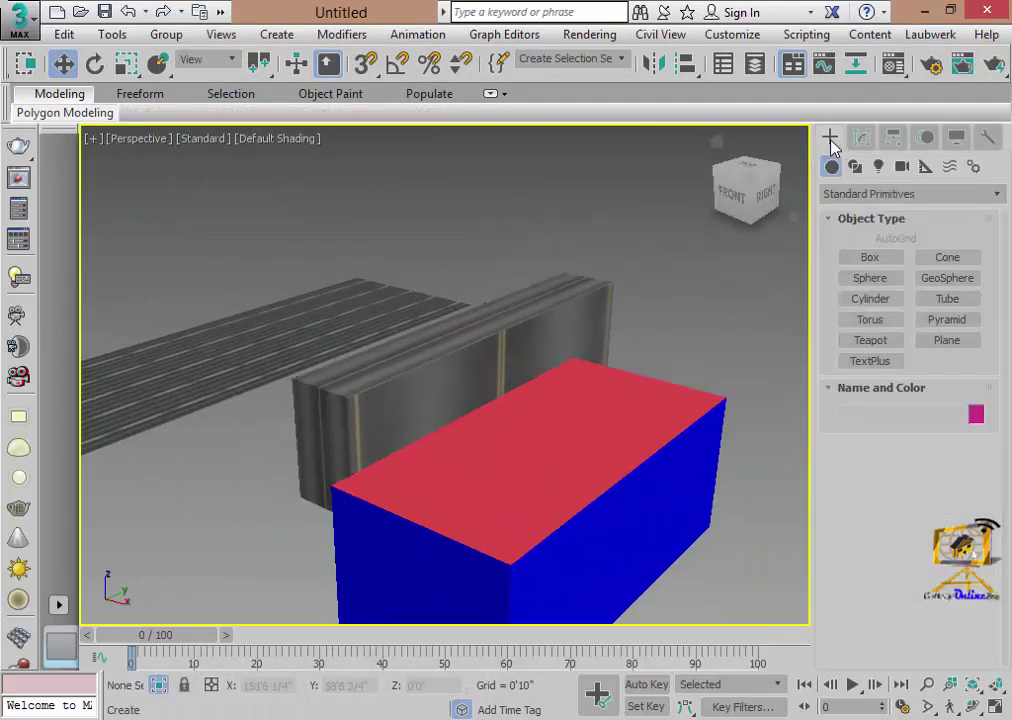
left_click(576, 480)
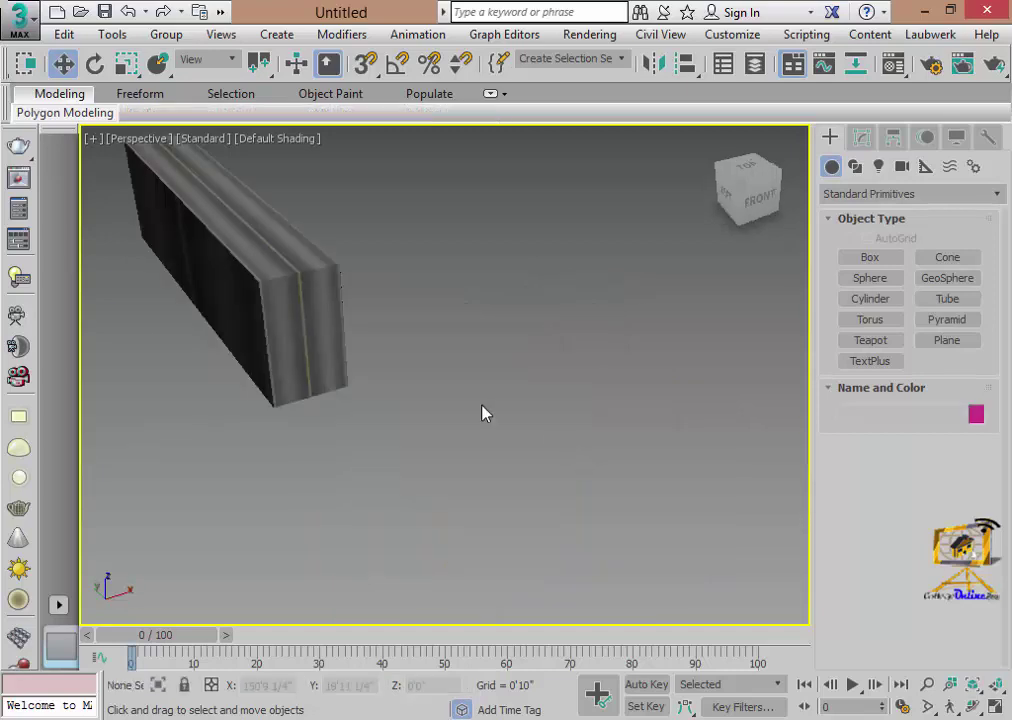
- Select the purple road profile shape Rectangle001
scroll(398, 404, "down", 5)
middle_click_drag(445, 420, 440, 352)
scroll(544, 425, "up", 6)
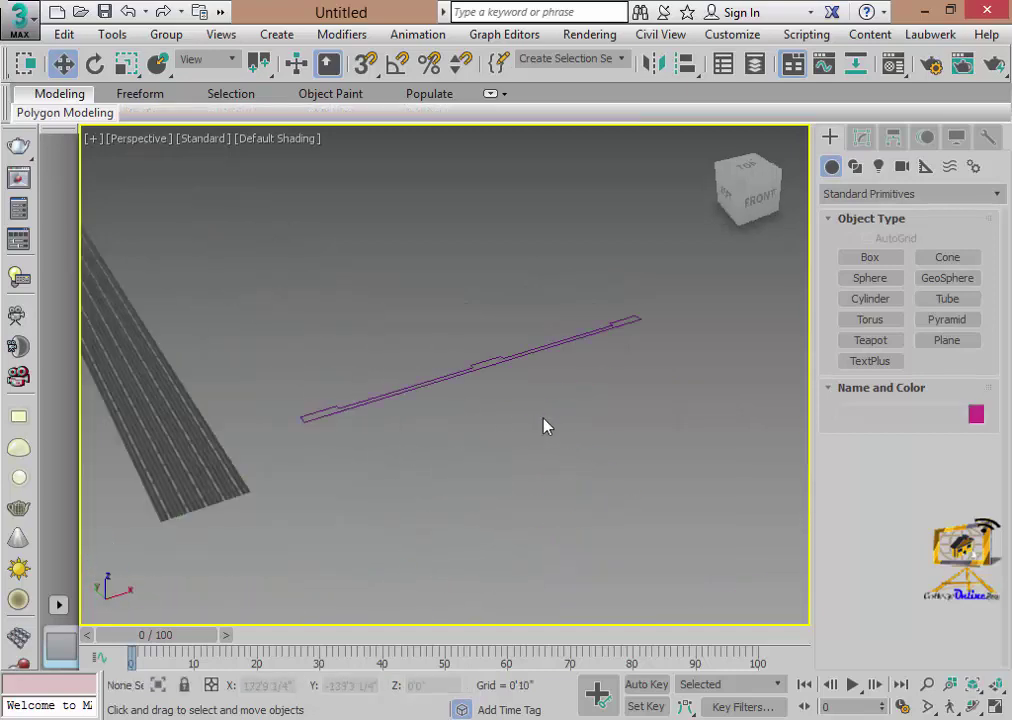
scroll(463, 421, "up", 2)
left_click(463, 421)
- Maximize the Top view and zoom in to centre the profile
key("alt+w")
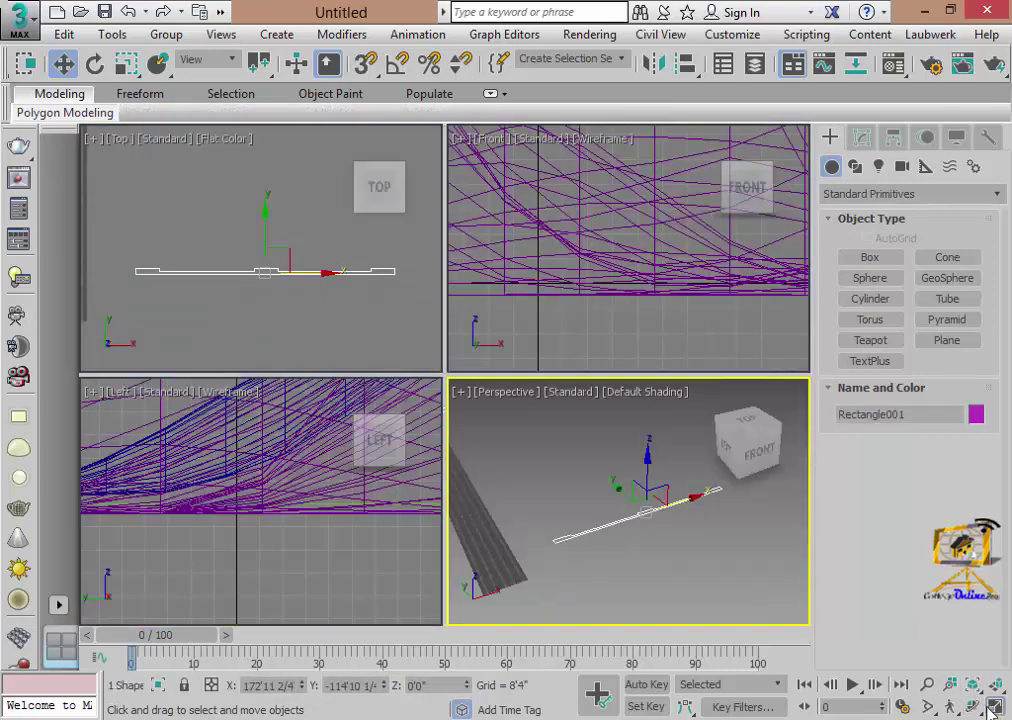
left_click(247, 284)
key("alt+w")
scroll(456, 466, "up", 1)
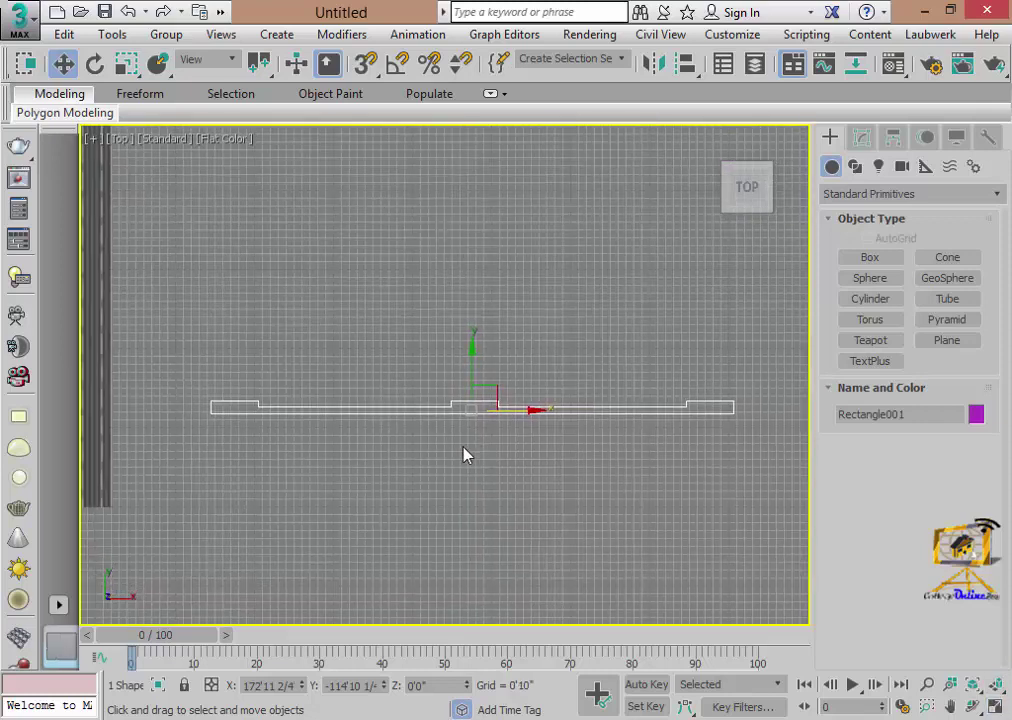
scroll(465, 454, "up", 2)
mouse_move(436, 452)
middle_mouse_down()
mouse_move(459, 436)
mouse_move(352, 443)
mouse_move(455, 428)
middle_mouse_up()
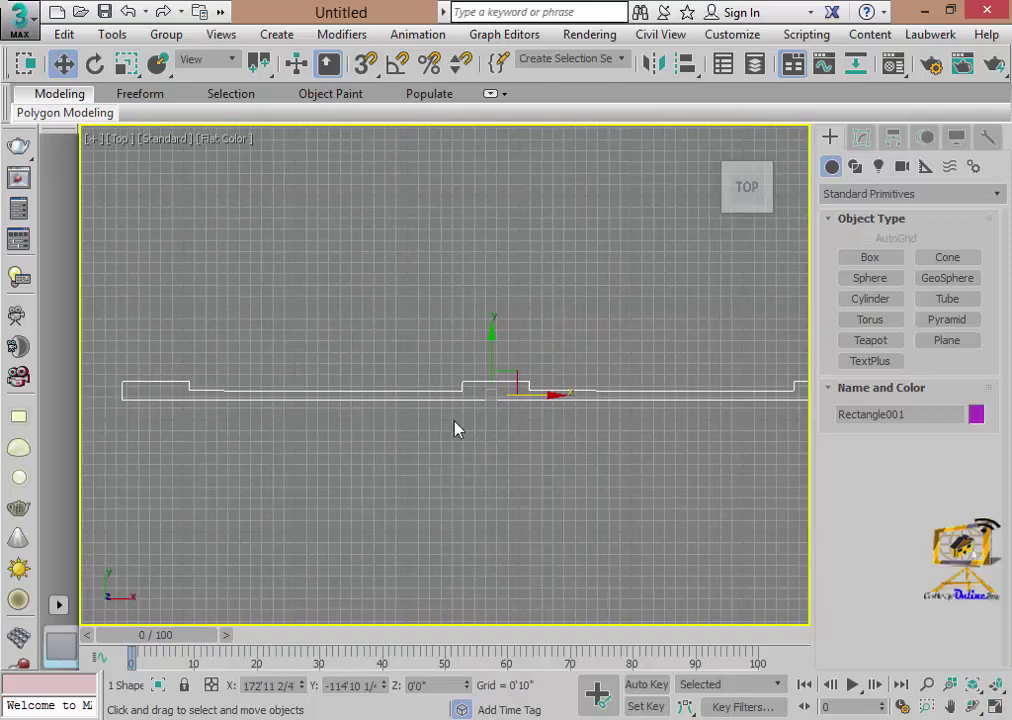
- Enter Rectangle001's Segment level, select the long bottom segment and scroll to Surface Properties
left_click(862, 138)
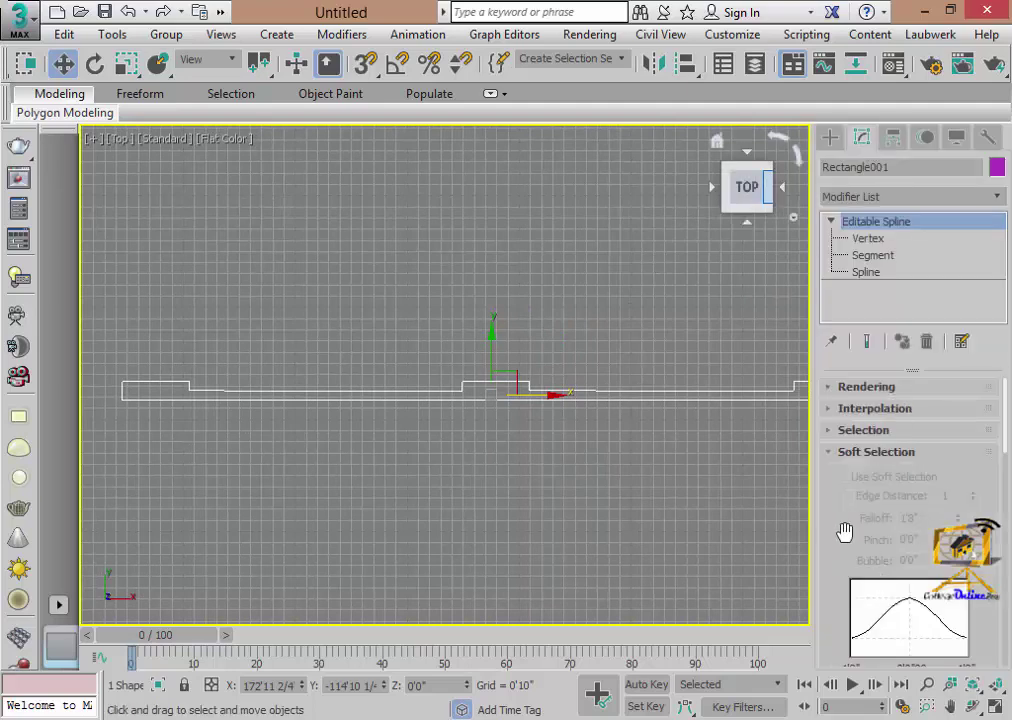
left_click(872, 256)
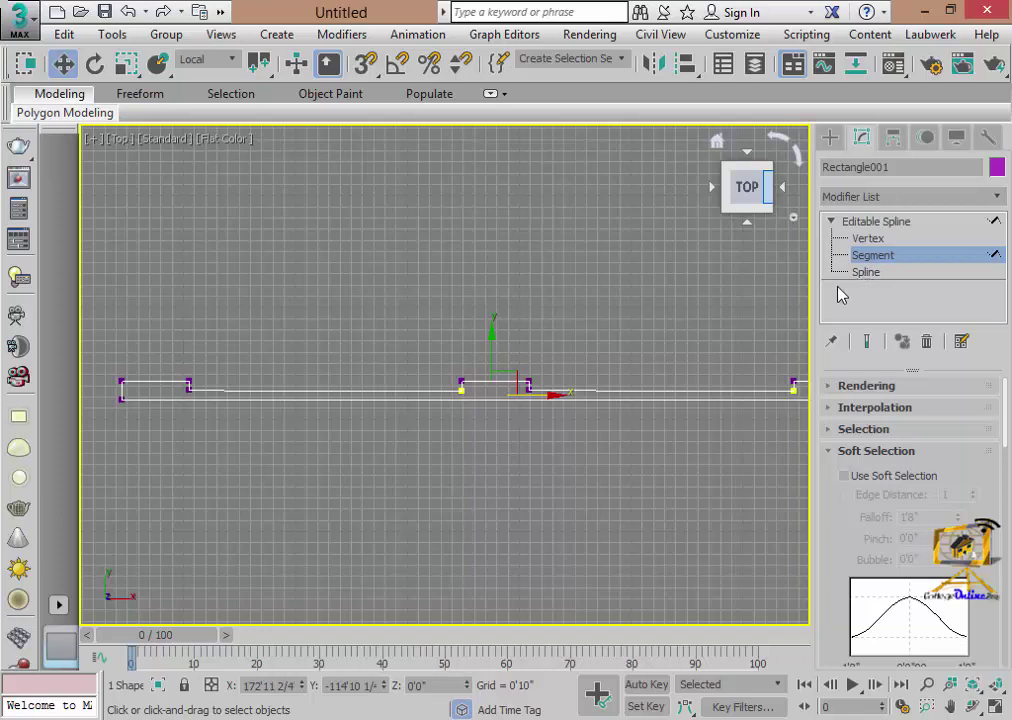
left_click(392, 400)
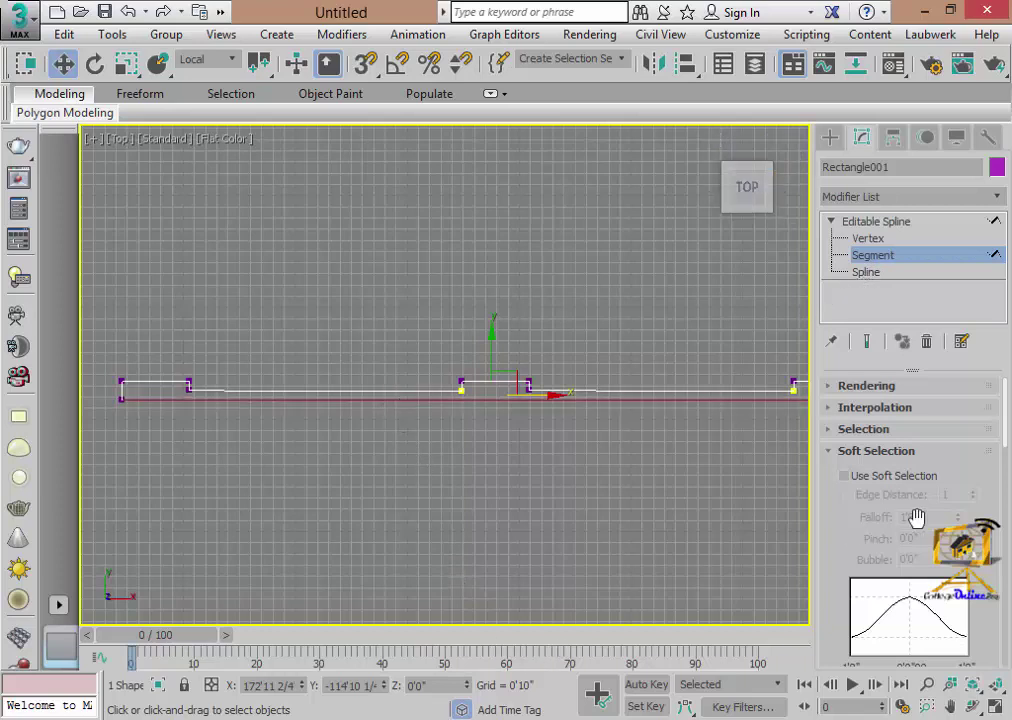
scroll(915, 515, "down", 5)
scroll(858, 450, "down", 3)
scroll(846, 570, "down", 3)
scroll(846, 580, "down", 2)
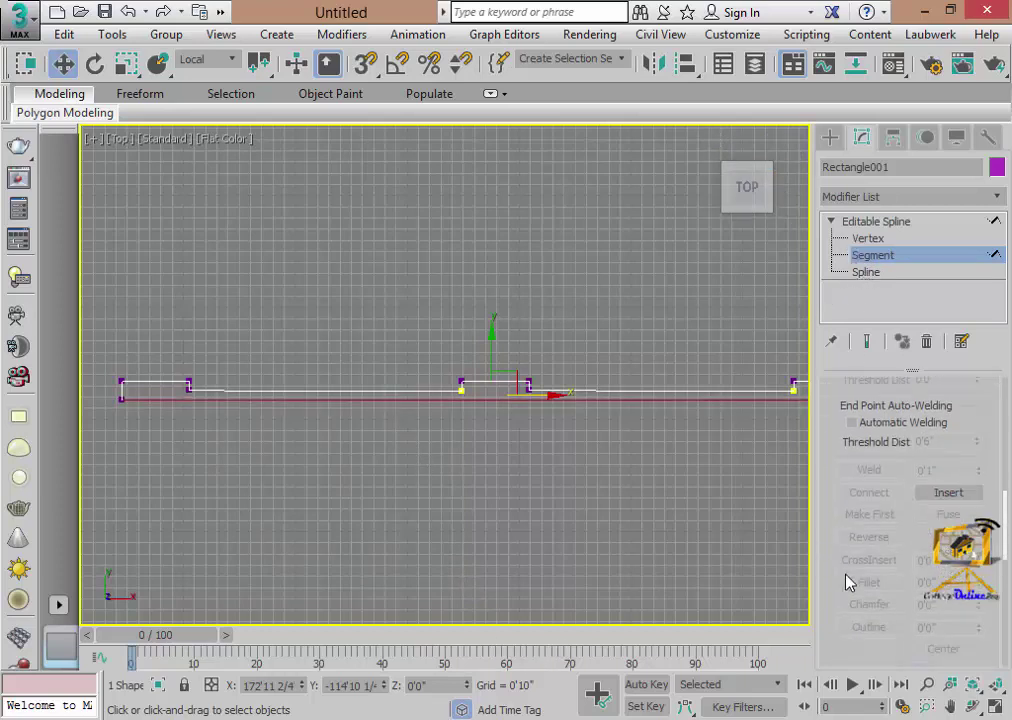
scroll(846, 580, "down", 3)
scroll(846, 578, "down", 3)
scroll(846, 575, "down", 3)
scroll(846, 575, "down", 1)
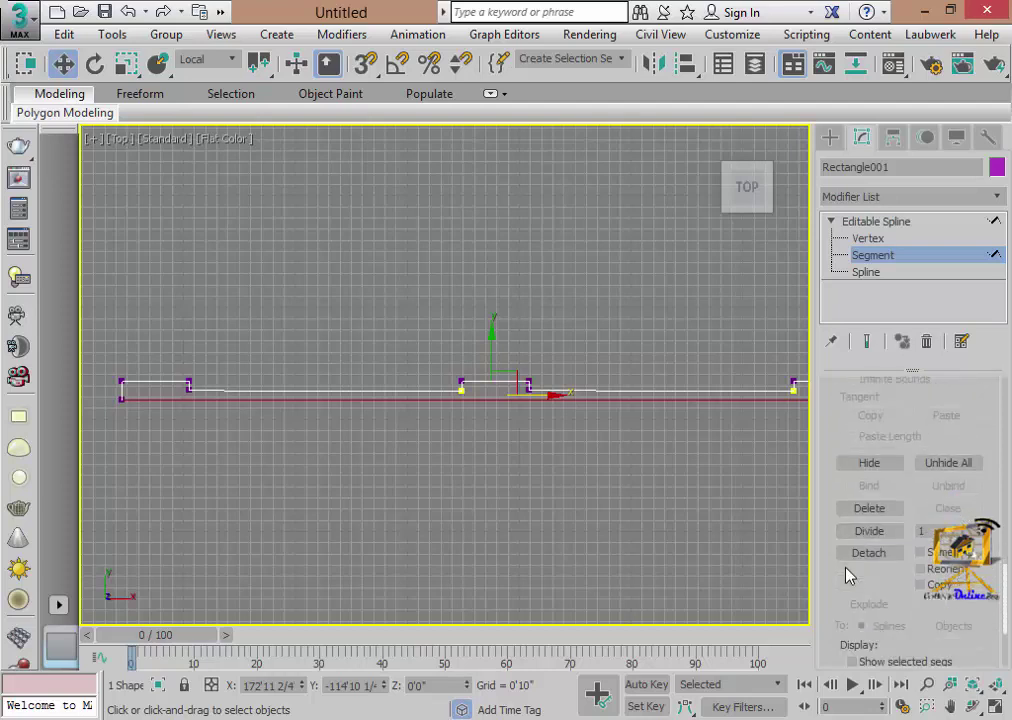
scroll(846, 572, "down", 3)
scroll(844, 567, "down", 2)
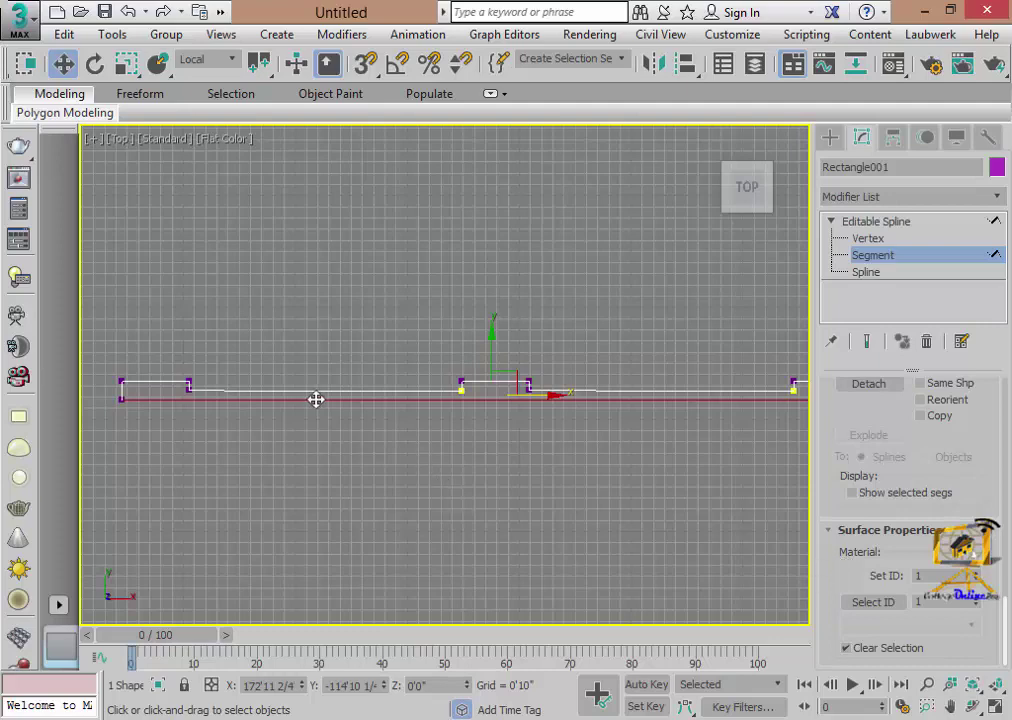
- Pick through profile segments: the long middle, the right one, and the short vertical step
scroll(316, 399, "up", 2)
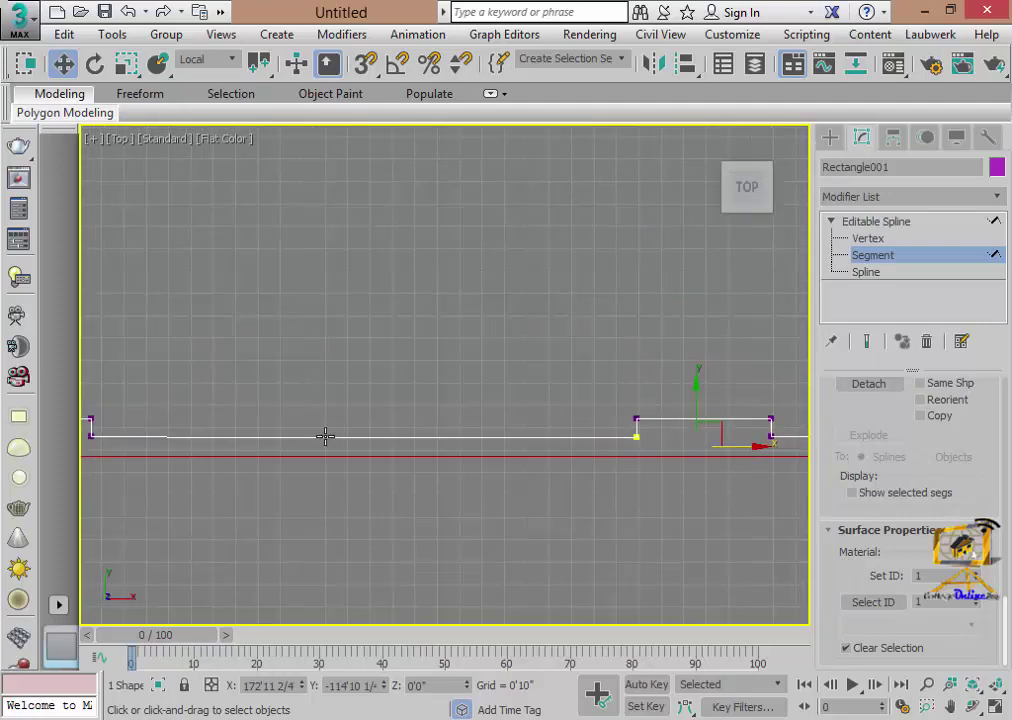
left_click(325, 436)
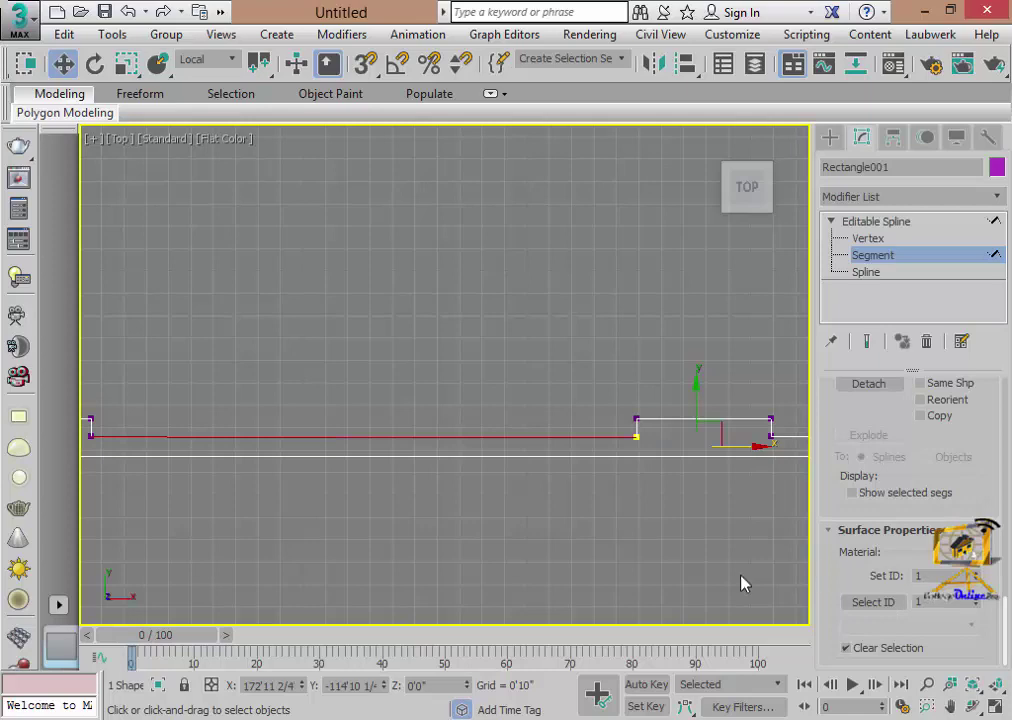
middle_click_drag(741, 584, 558, 475)
left_click(583, 418)
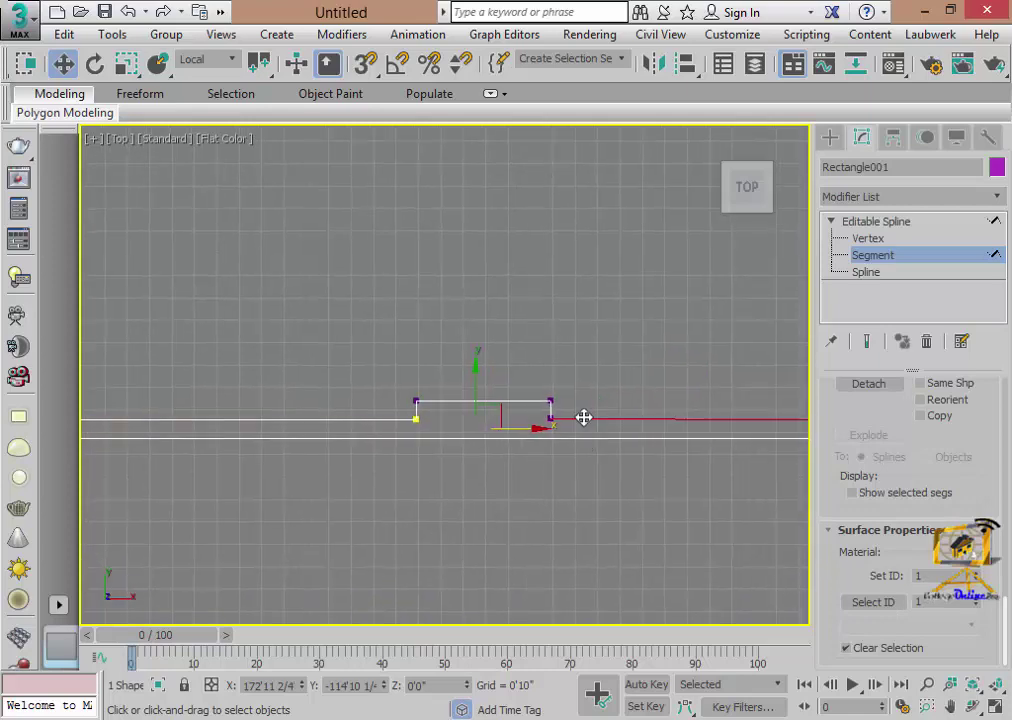
scroll(440, 468, "down", 4)
scroll(390, 455, "up", 5)
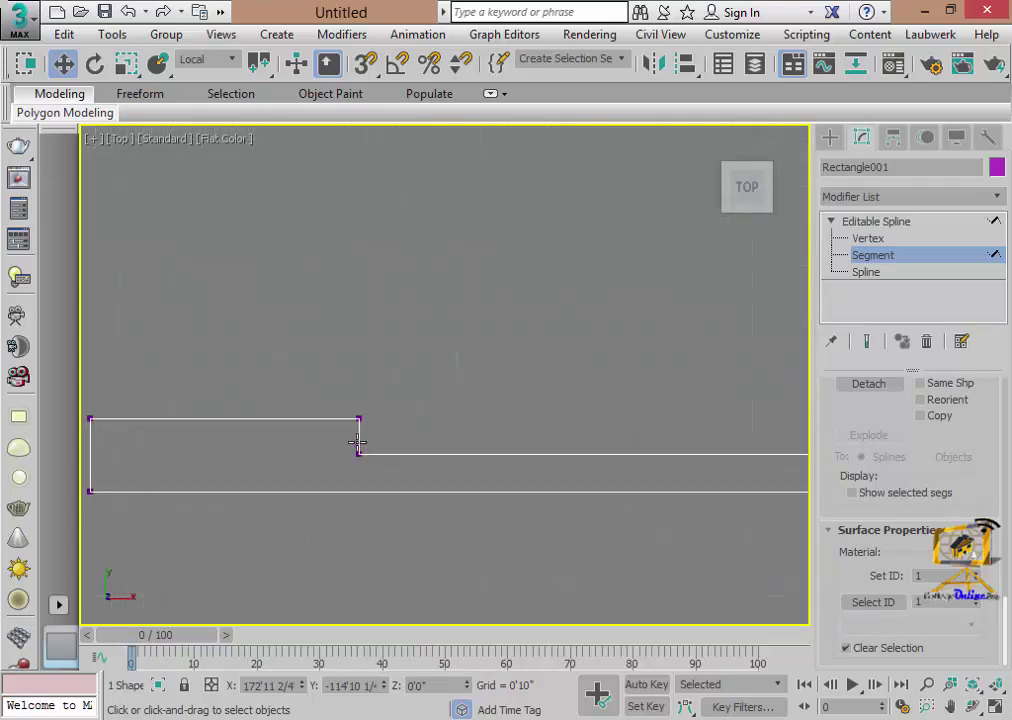
scroll(358, 443, "up", 4)
left_click(350, 410)
scroll(576, 495, "down", 2)
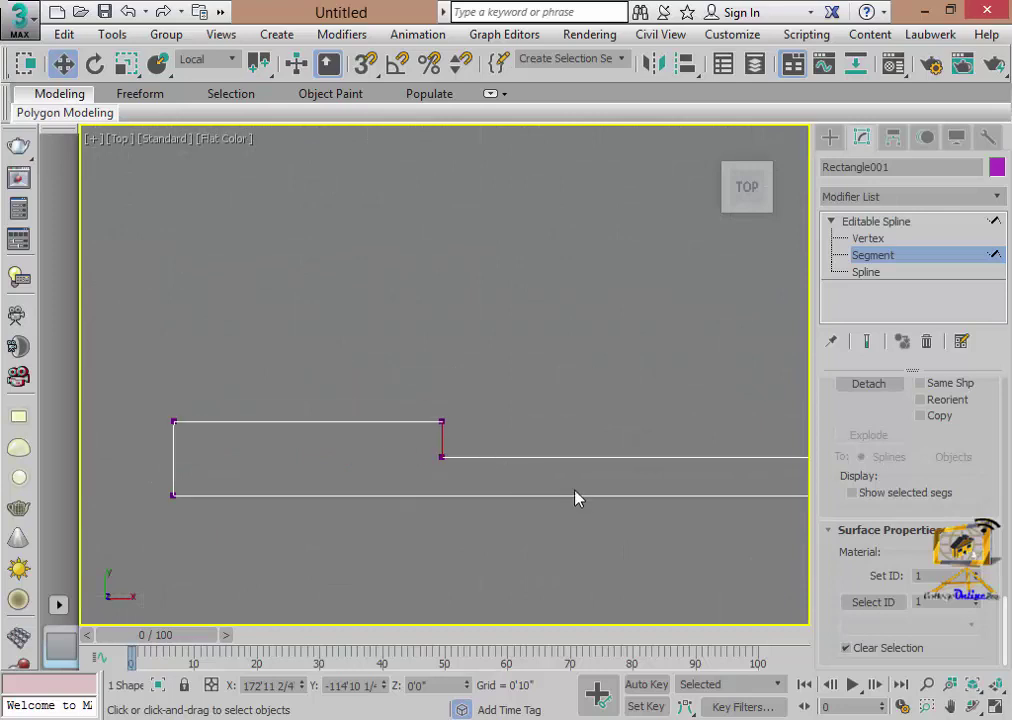
scroll(488, 501, "up", 3)
scroll(357, 495, "down", 4)
scroll(470, 452, "up", 2)
scroll(478, 446, "up", 2)
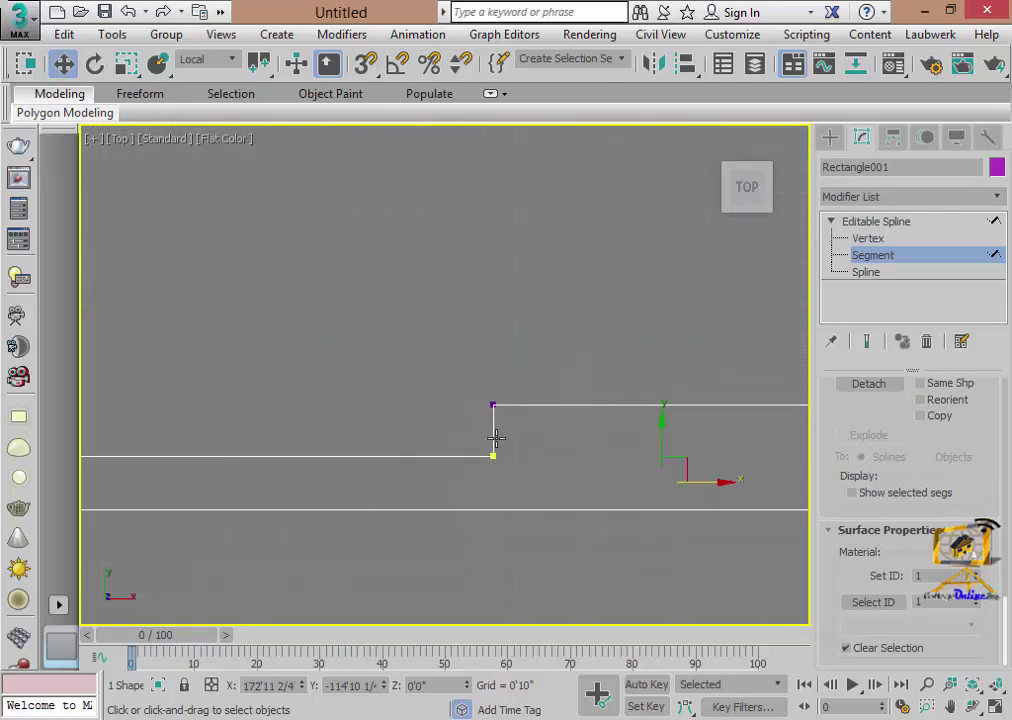
scroll(620, 520, "down", 3)
- Recenter the profile and give the selected segment material ID 2
middle_click_drag(648, 526, 405, 415)
scroll(405, 415, "up", 2)
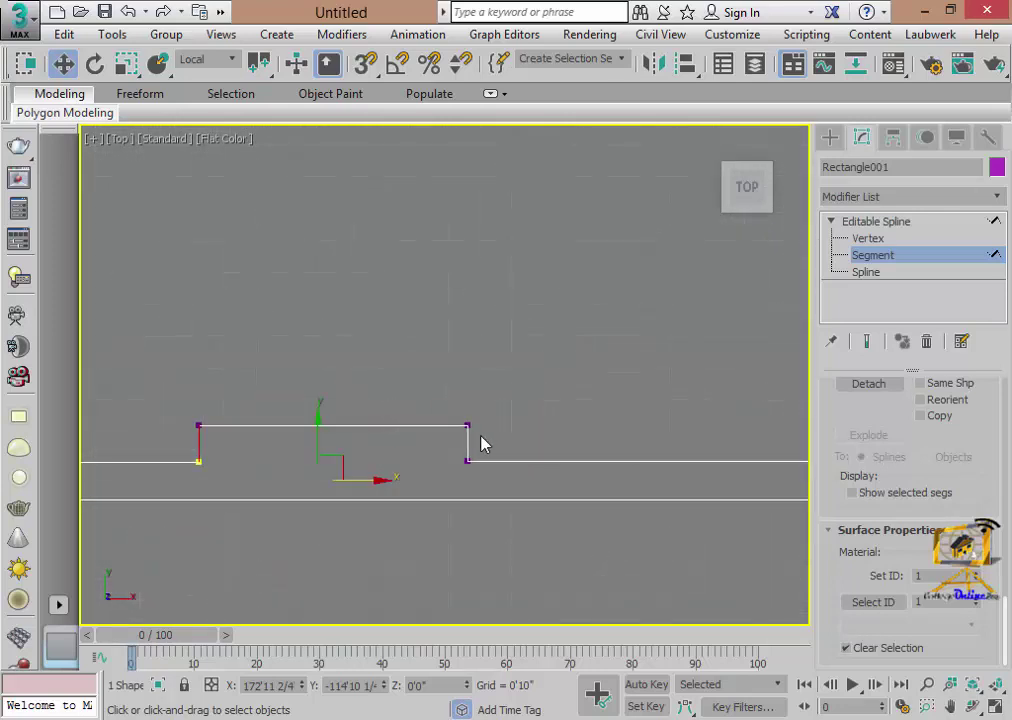
scroll(560, 485, "down", 2)
scroll(398, 416, "up", 2)
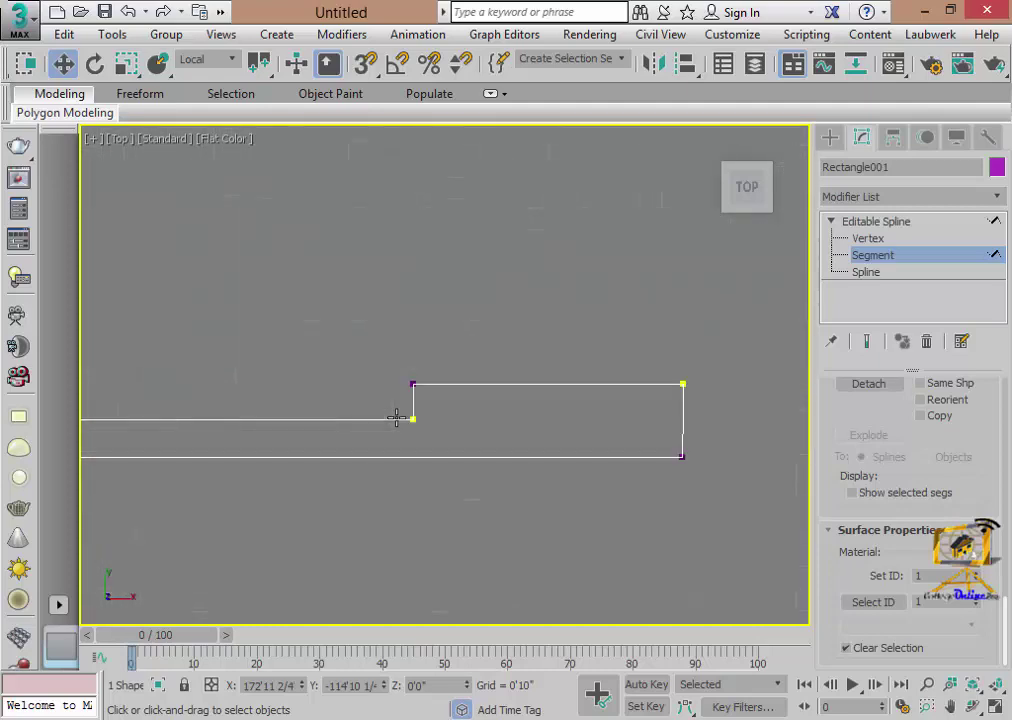
scroll(420, 406, "up", 1)
scroll(357, 428, "down", 3)
scroll(239, 474, "down", 2)
mouse_move(239, 474)
middle_mouse_down()
mouse_move(576, 479)
mouse_move(418, 479)
middle_mouse_up()
double_click(918, 577)
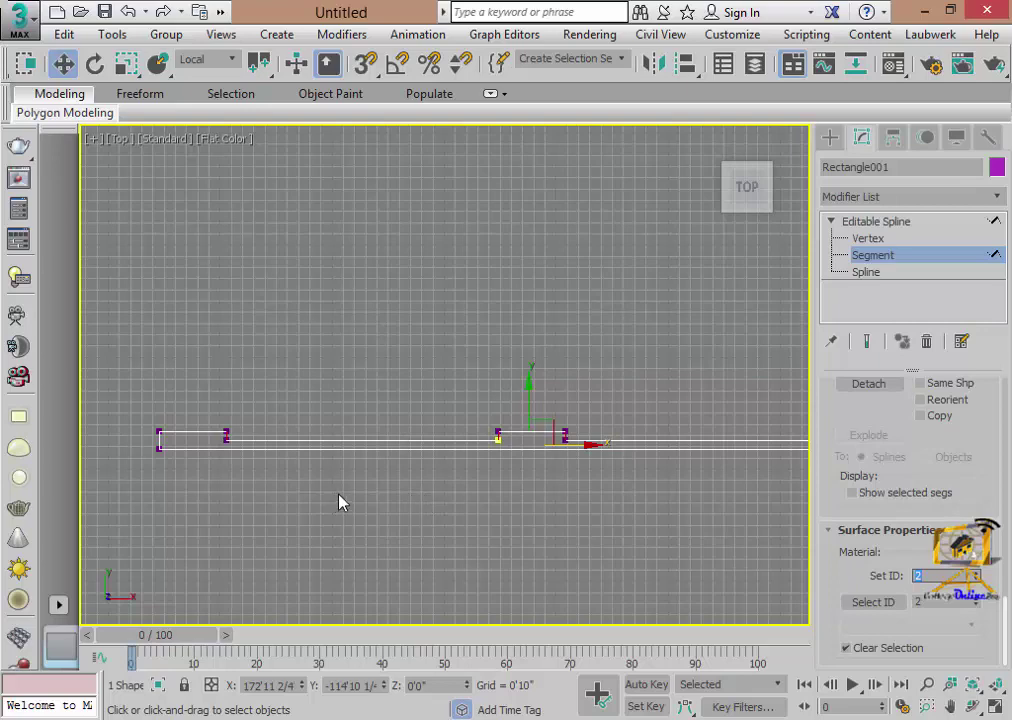
mouse_move(341, 501)
middle_mouse_down()
mouse_move(355, 465)
mouse_move(233, 474)
mouse_move(270, 453)
middle_mouse_up()
scroll(355, 465, "up", 4)
- Give the top segment of the right notch material ID 3
scroll(268, 453, "up", 2)
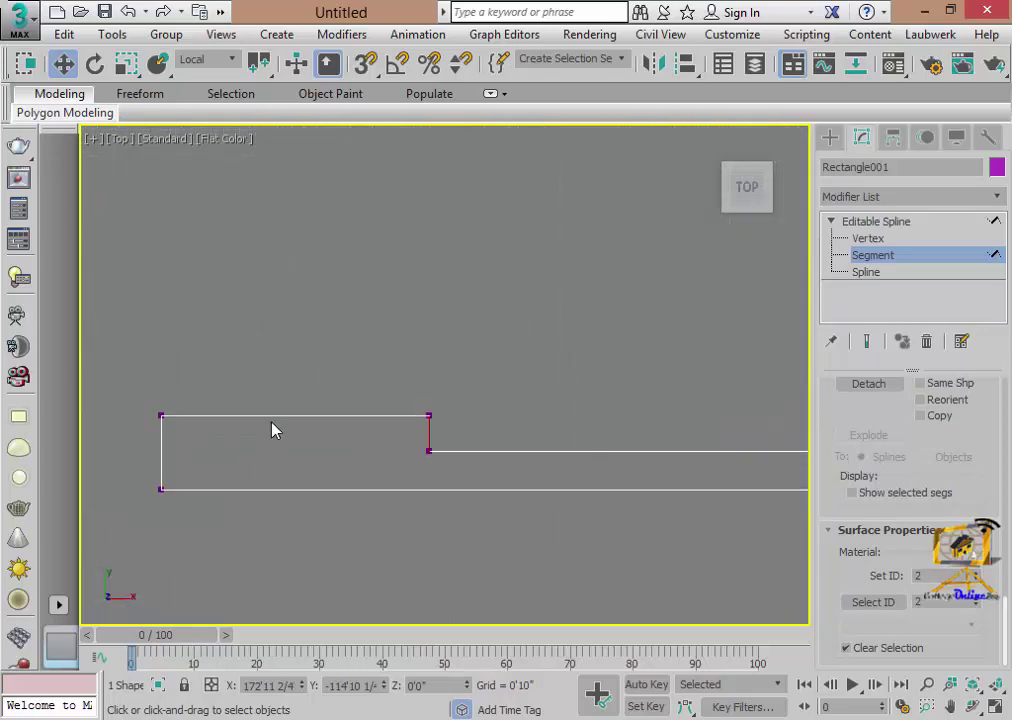
left_click(272, 422)
scroll(431, 459, "down", 3)
scroll(431, 481, "down", 2)
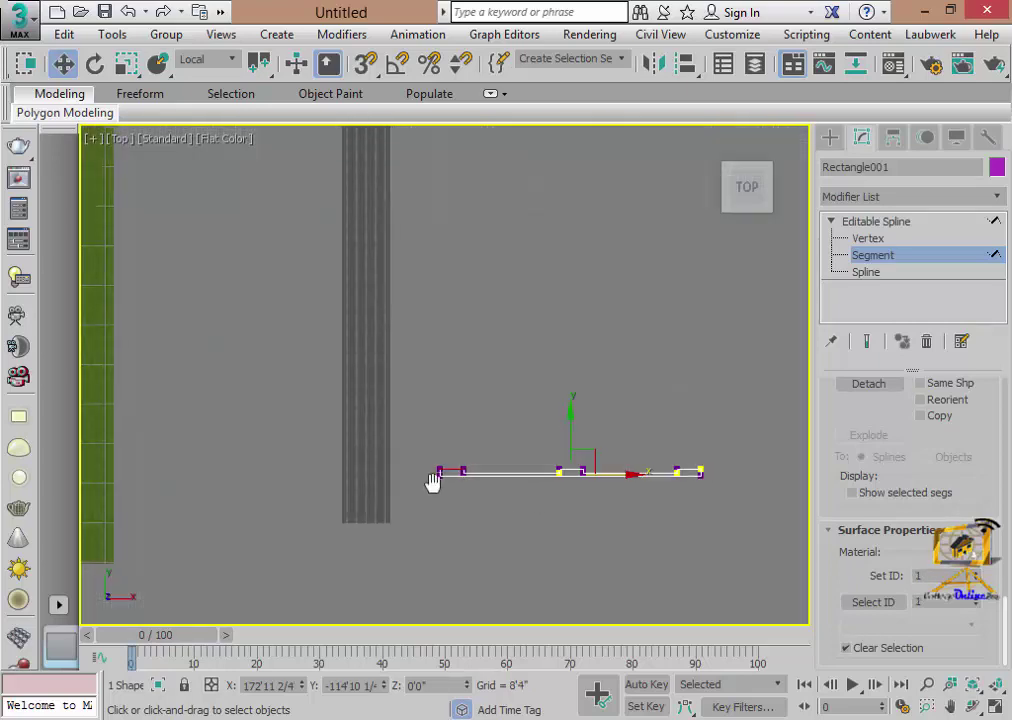
middle_click_drag(431, 481, 413, 447)
scroll(435, 468, "up", 3)
left_click(435, 468)
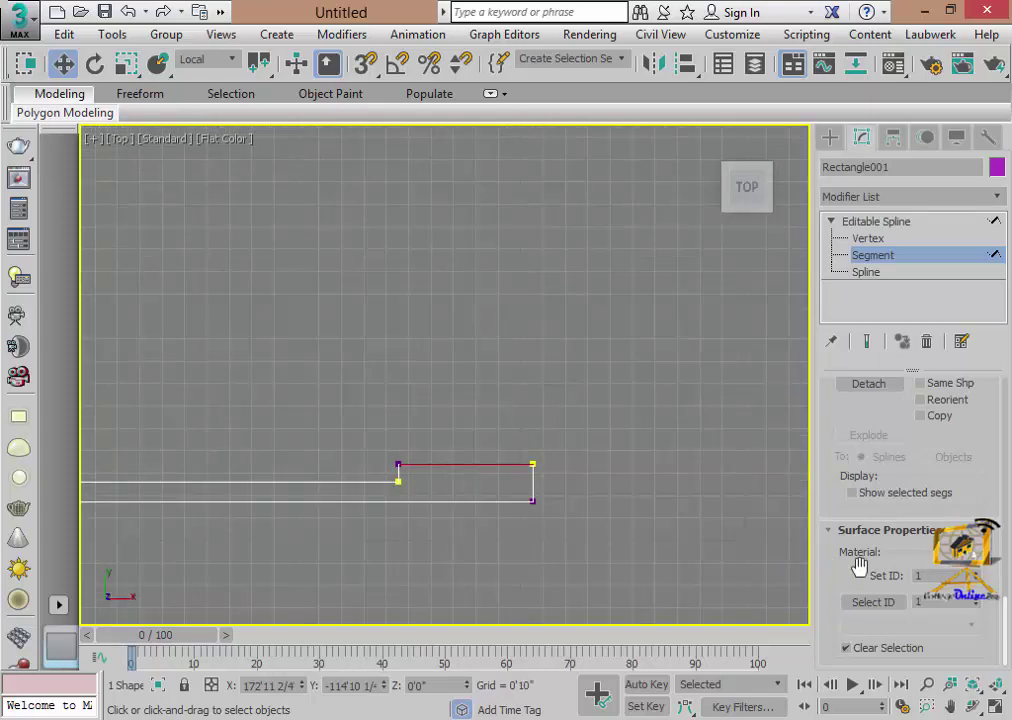
left_click(920, 576)
type("3")
key("Return")
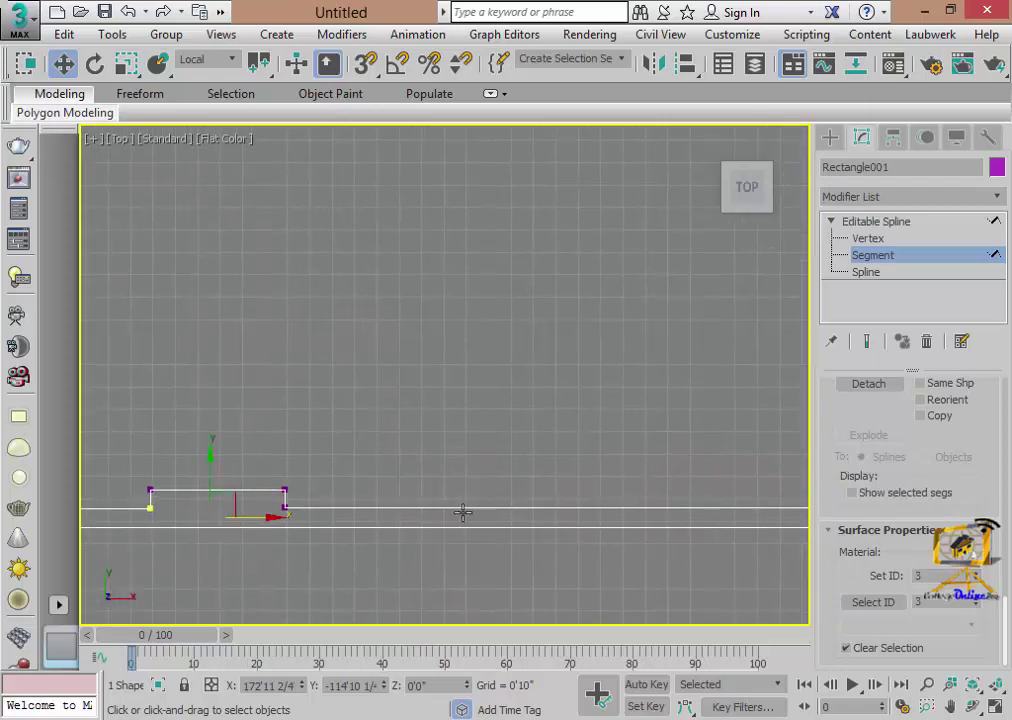
- Give the middle notch's left vertical and bottom segments material ID 5
scroll(463, 510, "up", 2)
scroll(432, 515, "up", 2)
left_click(459, 440)
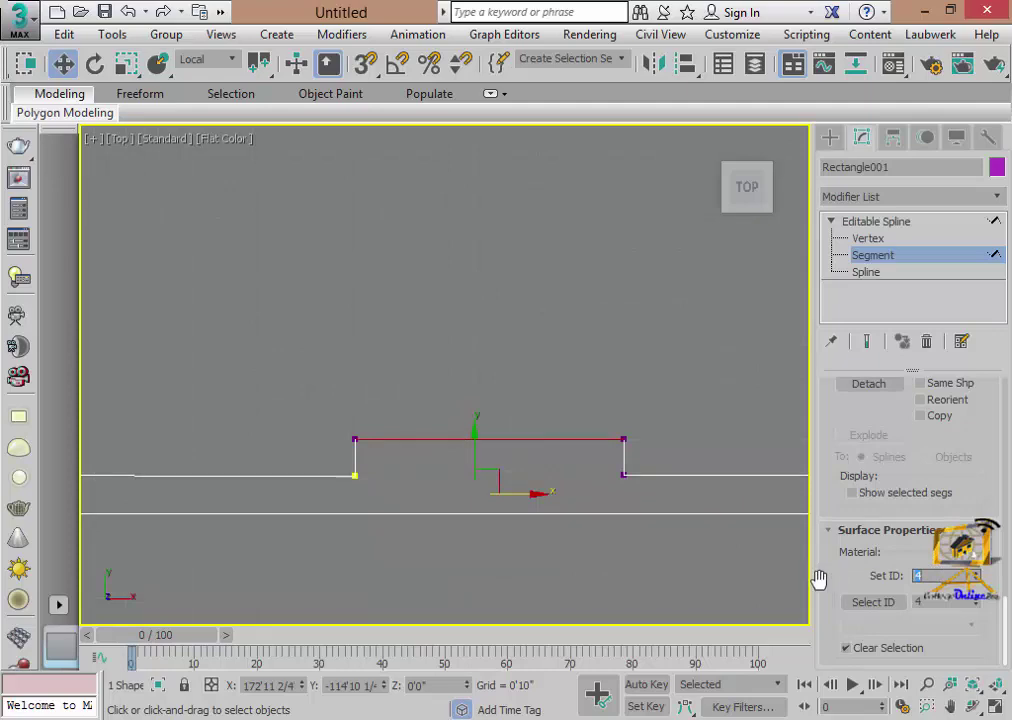
scroll(283, 439, "down", 3)
scroll(416, 445, "up", 3)
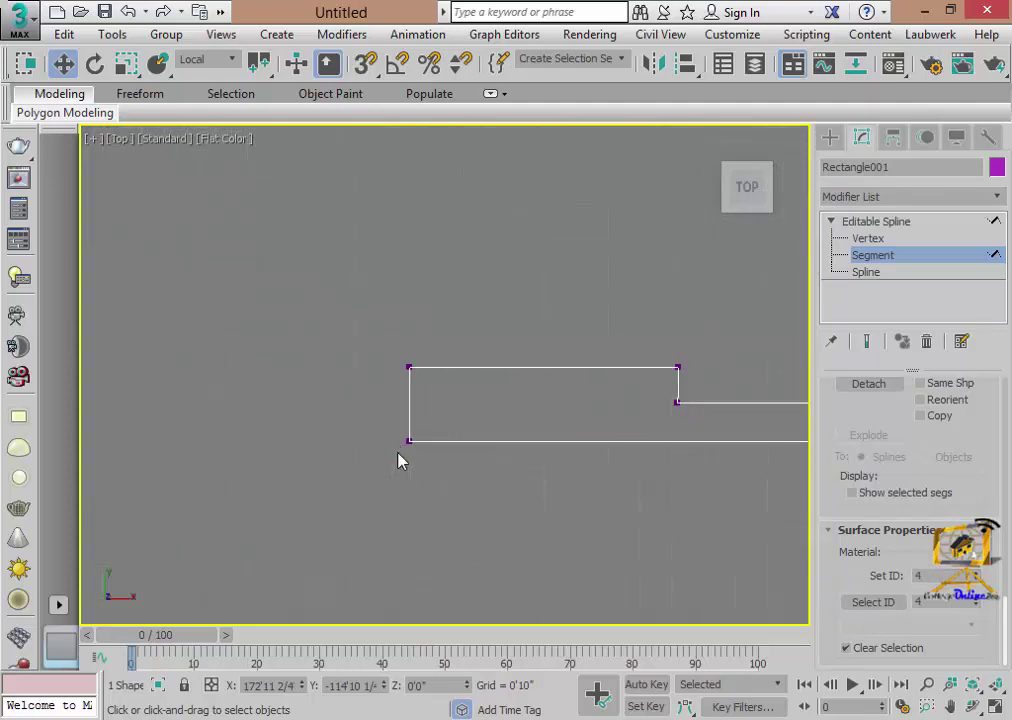
left_click(410, 420)
left_click(443, 441, "ctrl")
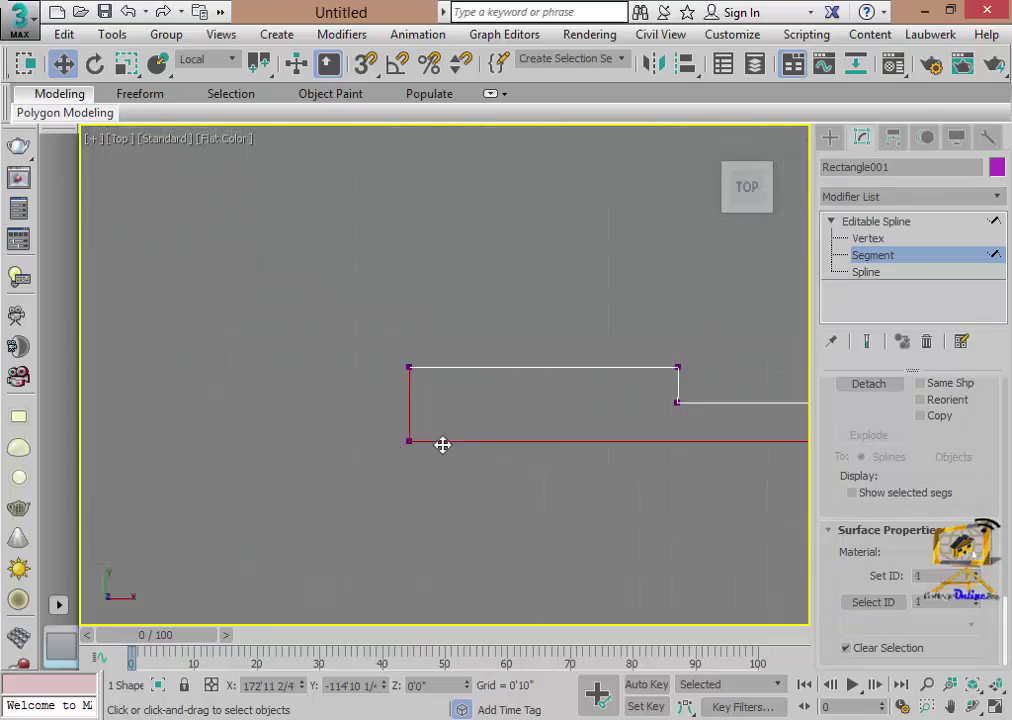
scroll(603, 535, "down", 3)
scroll(590, 470, "down", 1)
scroll(592, 465, "up", 3)
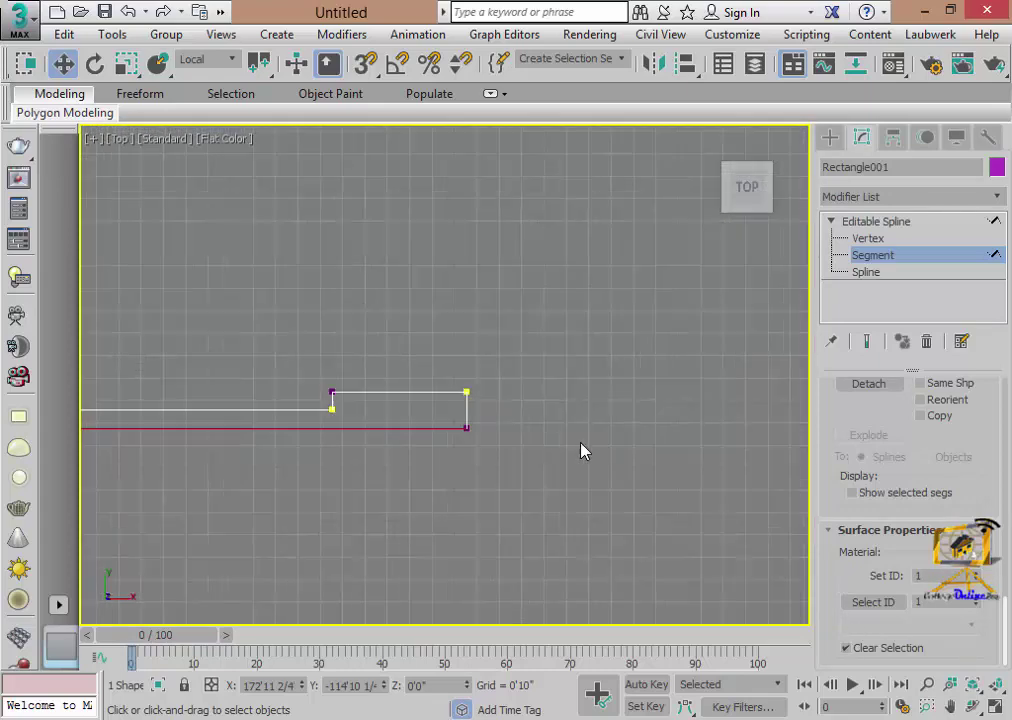
scroll(583, 450, "up", 4)
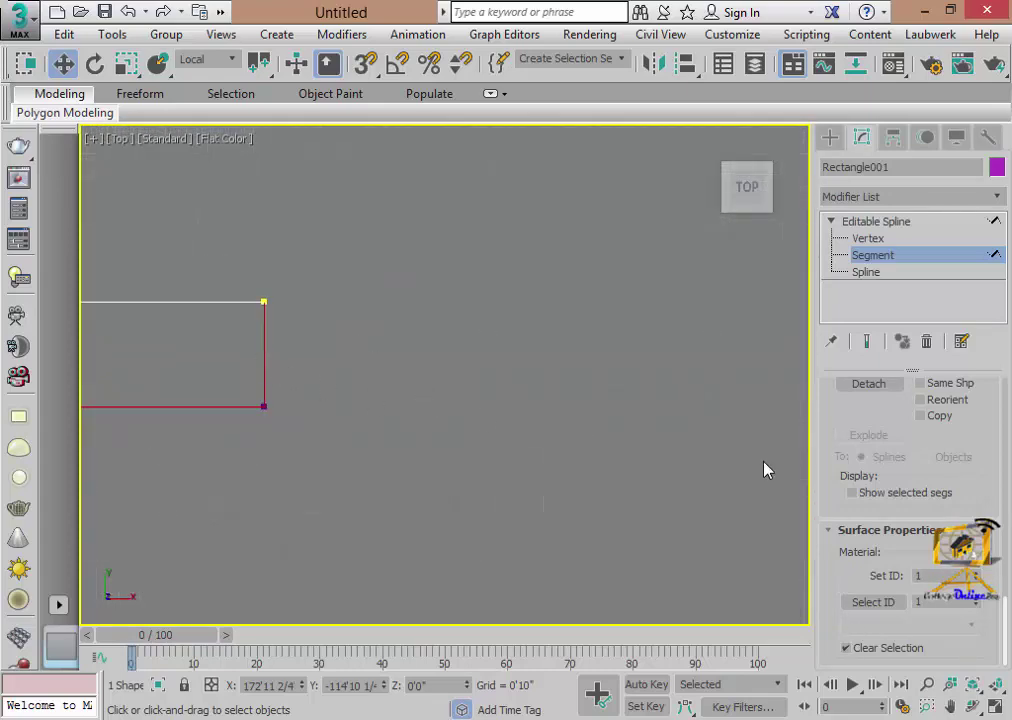
double_click(918, 576)
type("5")
key("Return")
- Deselect the segments, maximize the Perspective view and return to the Create panel
scroll(438, 445, "down", 3)
scroll(415, 413, "down", 3)
scroll(472, 457, "down", 1)
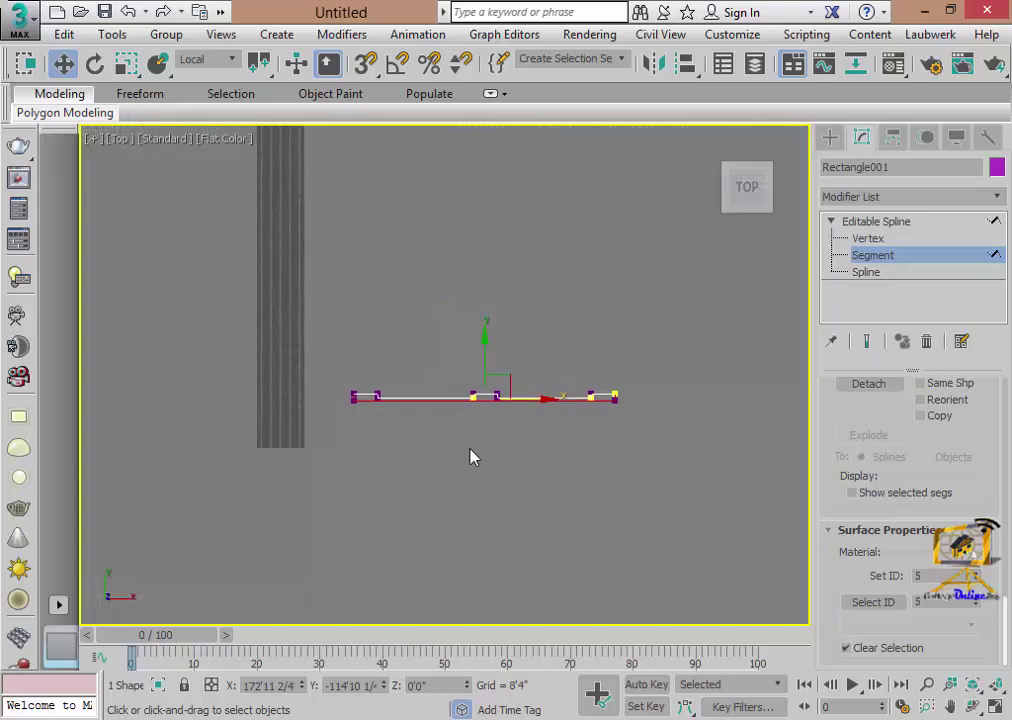
left_click(473, 457)
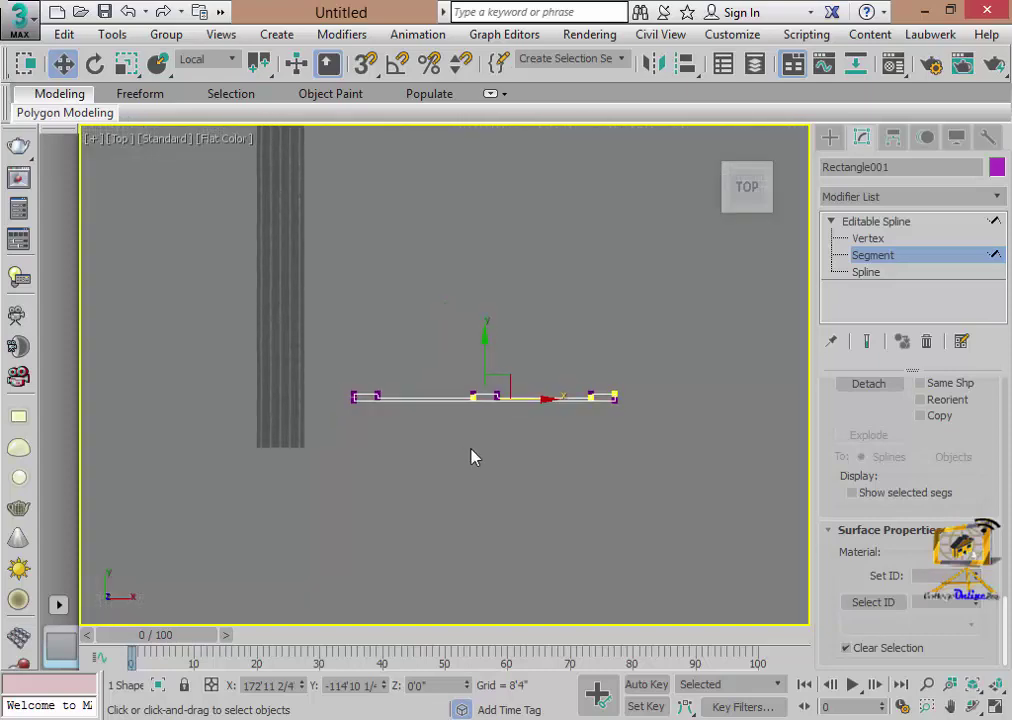
key("alt+w")
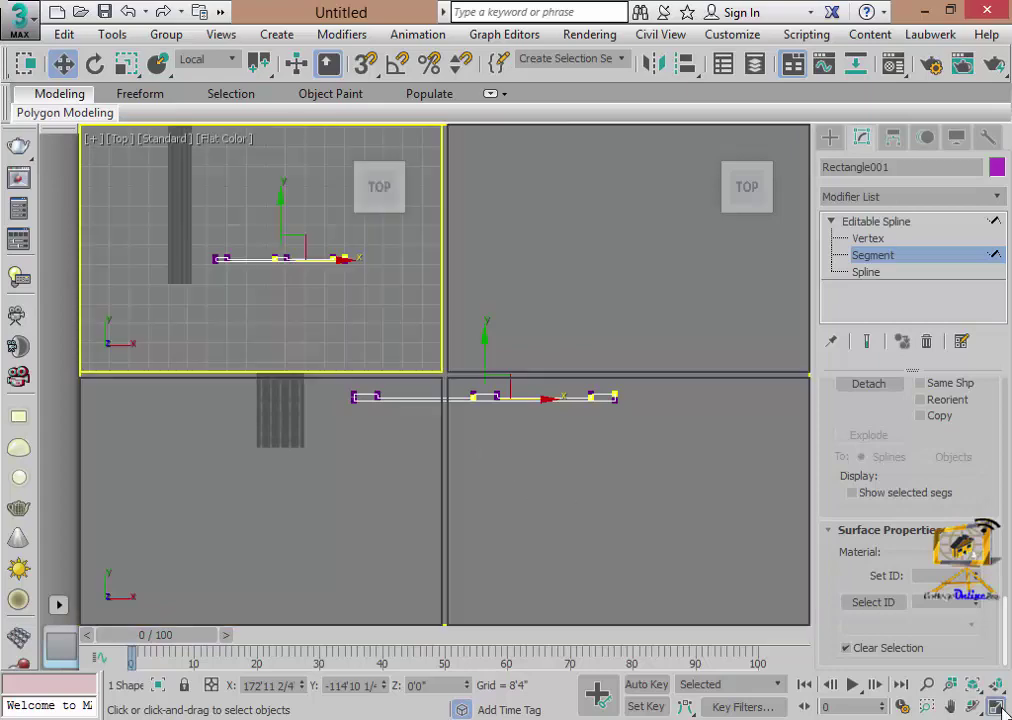
left_click(680, 566)
left_click(997, 708)
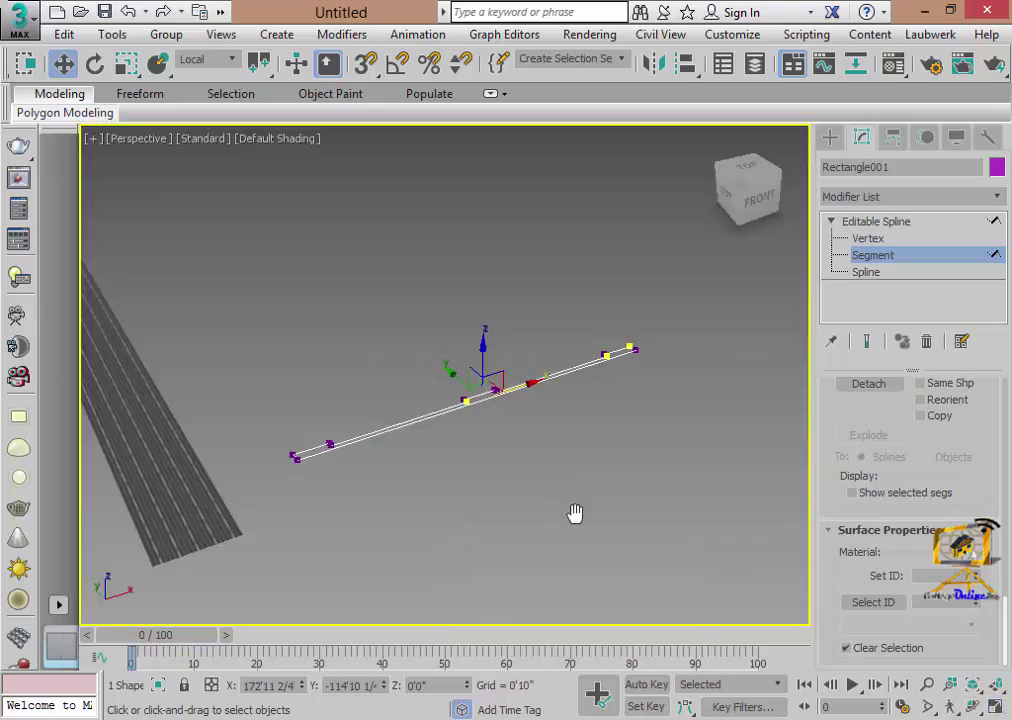
middle_click_drag(574, 513, 598, 530)
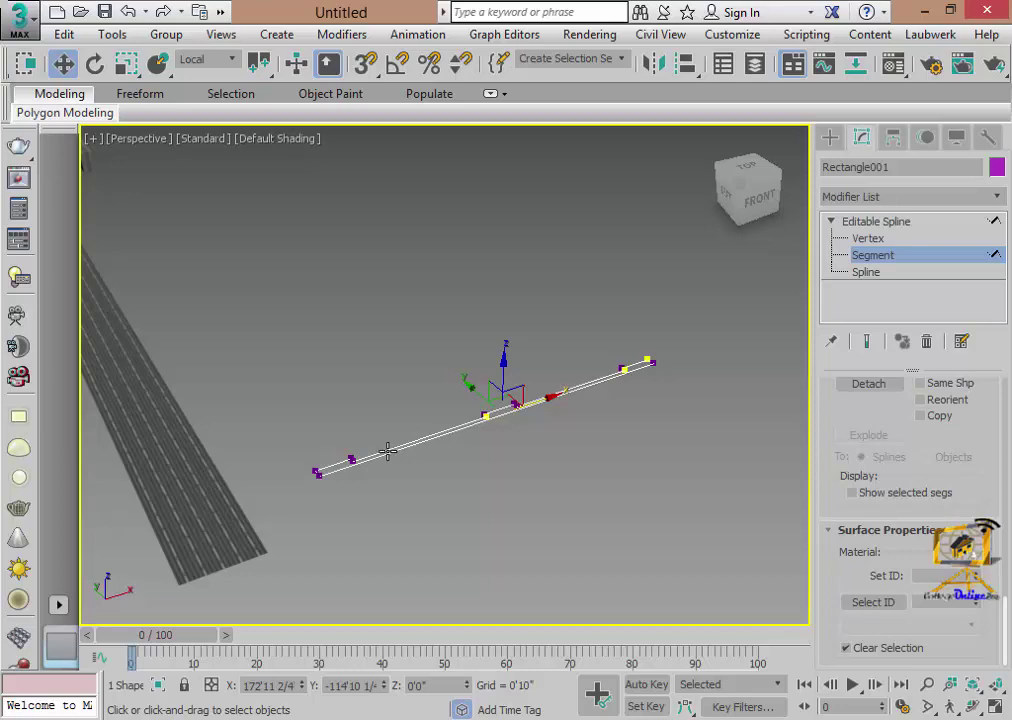
left_click(834, 140)
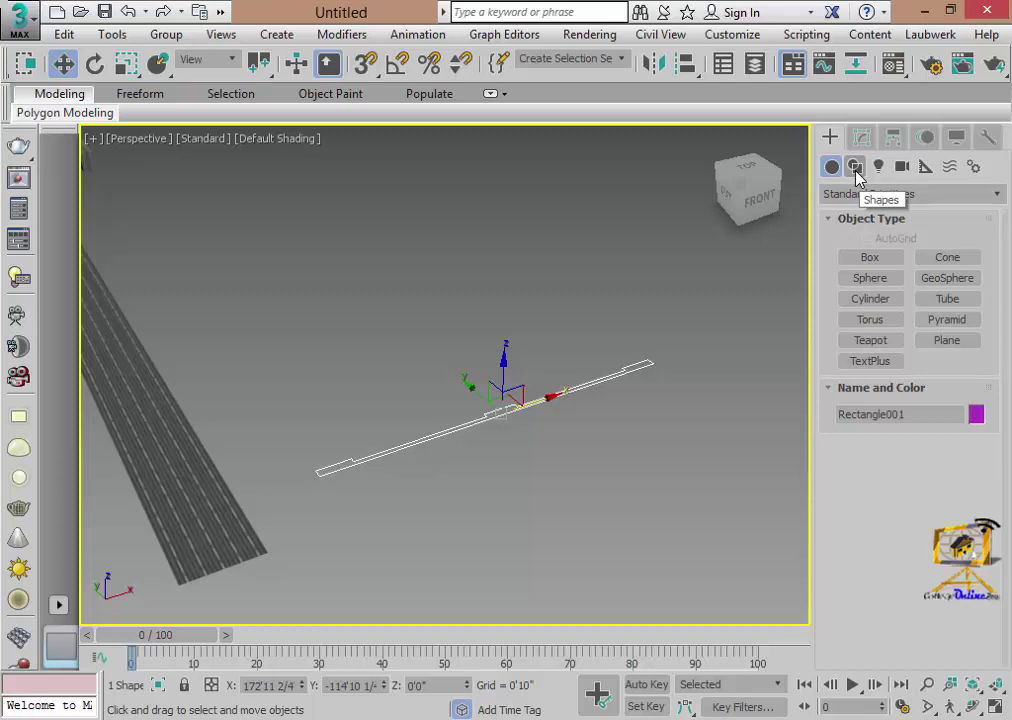
- Draw a curved Line spline across the scene with four points, one dragged smooth
left_click(855, 166)
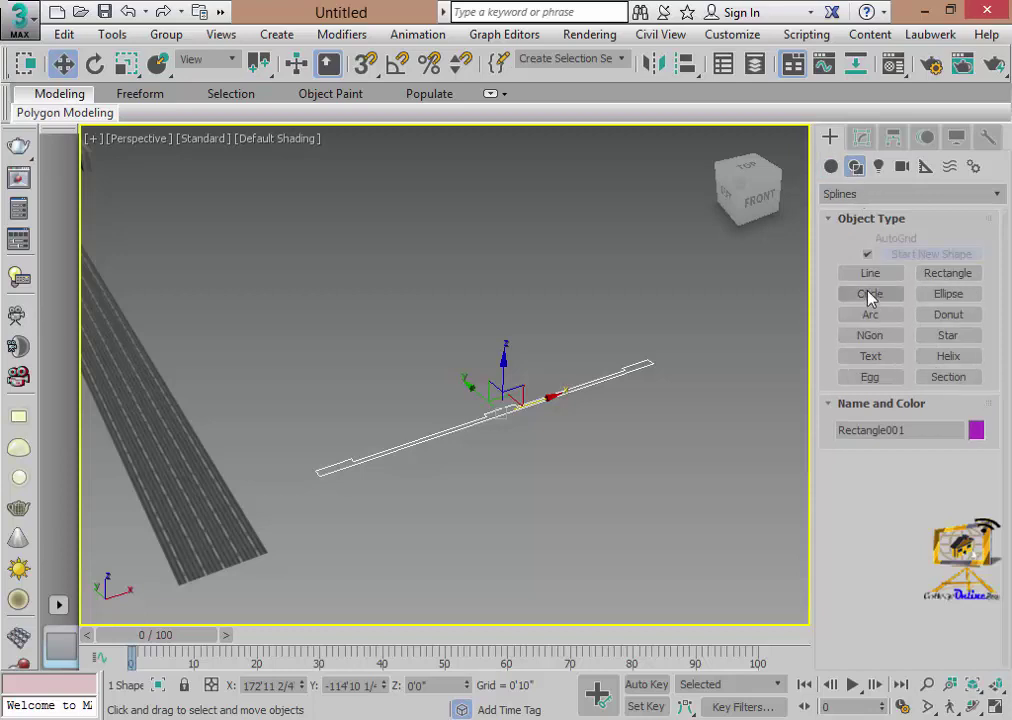
left_click(870, 273)
scroll(590, 360, "up", 1)
scroll(610, 380, "up", 2)
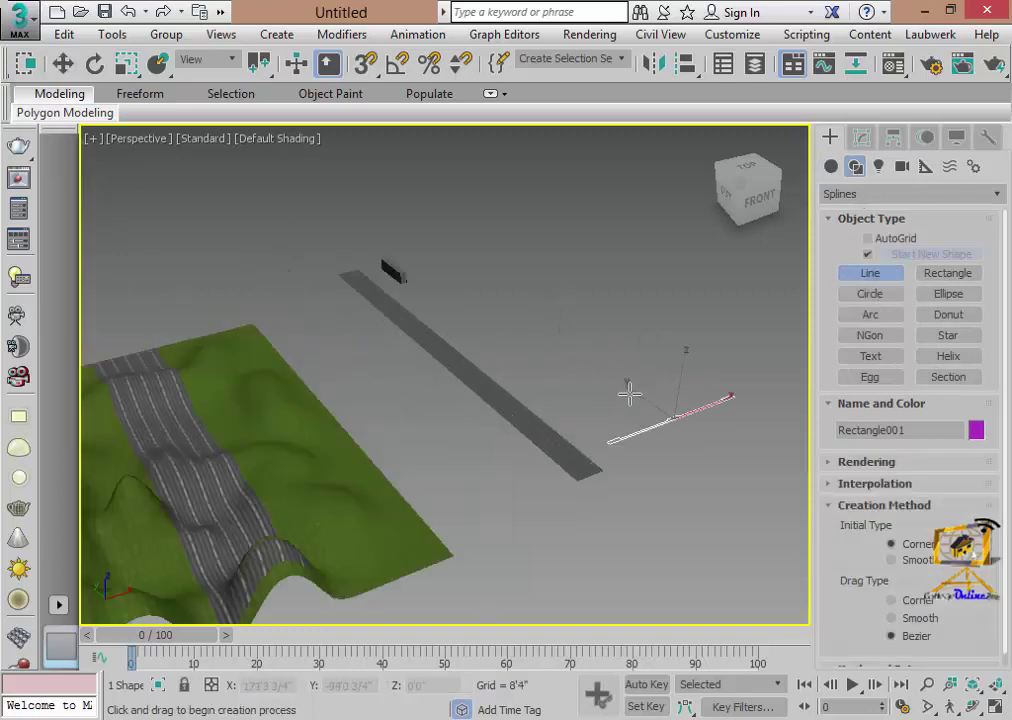
left_click(650, 410)
scroll(524, 296, "down", 2)
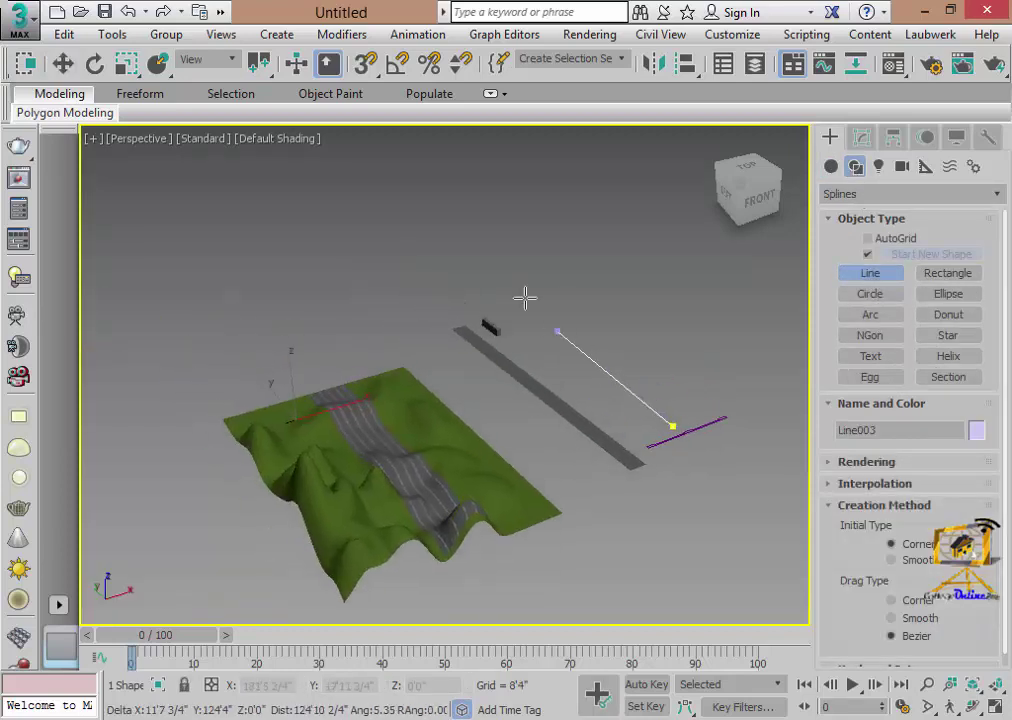
left_click(427, 255)
mouse_move(502, 285)
middle_mouse_down()
mouse_move(360, 235)
mouse_move(323, 255)
middle_mouse_up()
scroll(361, 260, "down", 3)
left_click(303, 278)
scroll(240, 345, "down", 2)
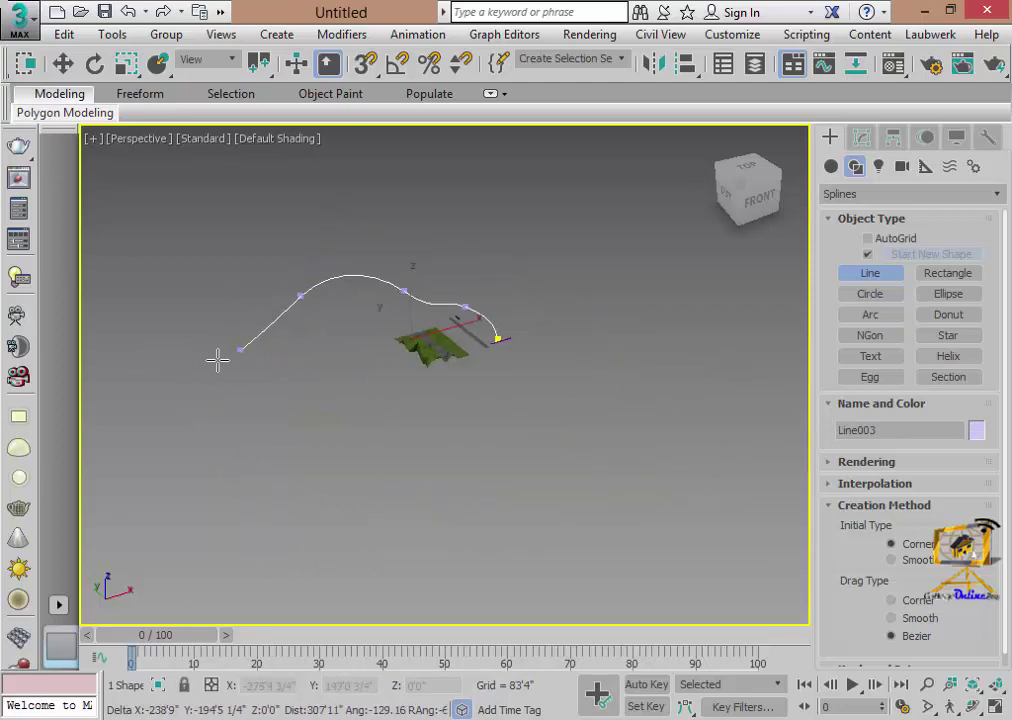
right_click(108, 350)
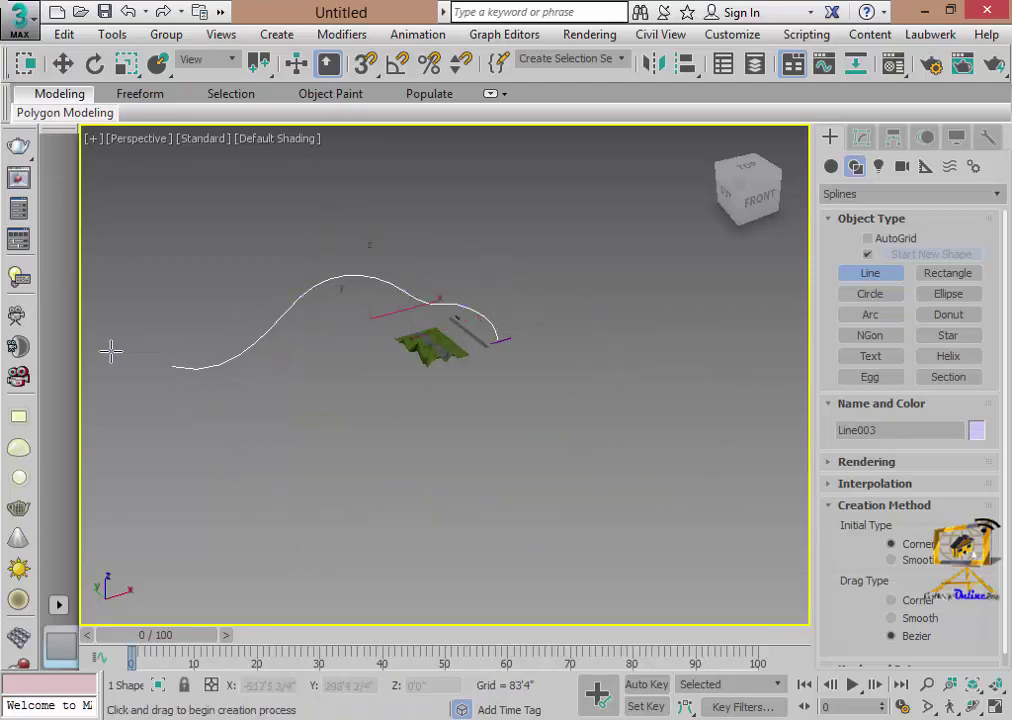
- Orbit to look over the new Line003 path and exit line drawing
scroll(400, 385, "up", 3)
scroll(383, 400, "up", 3)
mouse_move(384, 418)
middle_mouse_down("alt")
mouse_move(328, 384)
mouse_move(372, 397)
middle_mouse_up("alt")
right_click(290, 375)
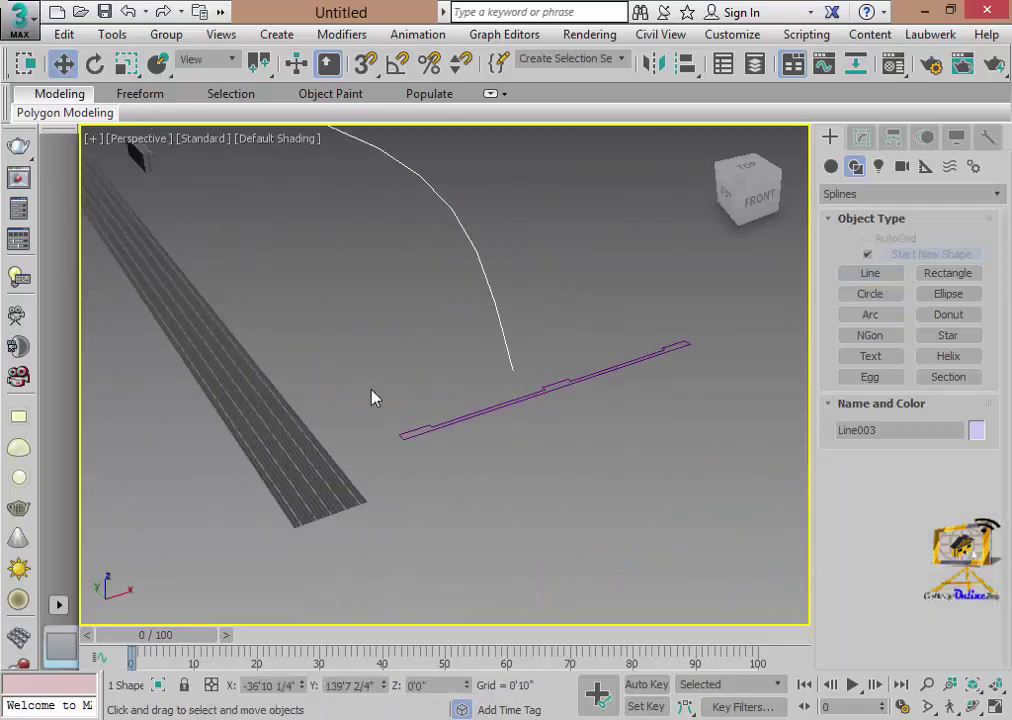
- Set a 45° angle snap, tip Rectangle001 90° upright on X, then turn it on Z to face the path
left_click(438, 426)
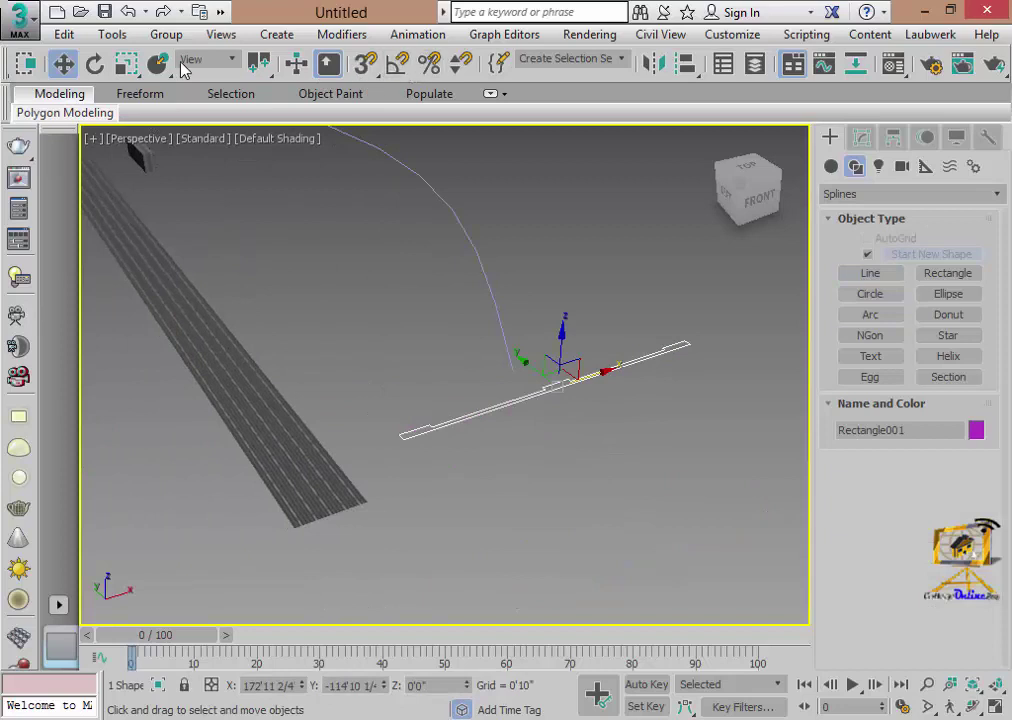
left_click(95, 63)
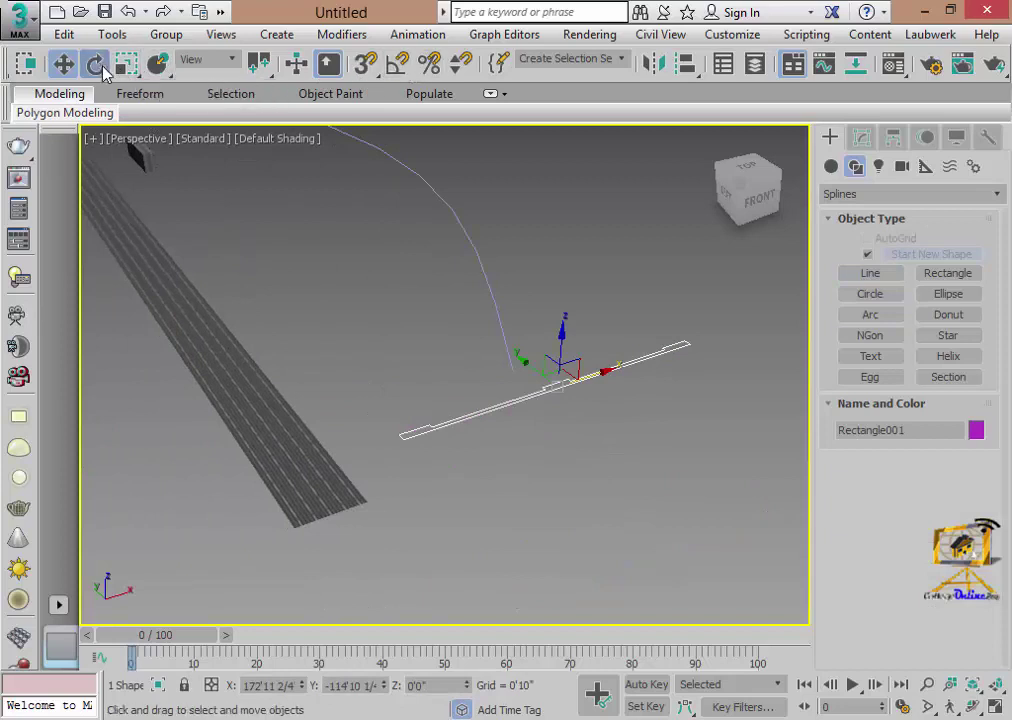
right_click(400, 66)
left_click_drag(519, 378, 458, 378)
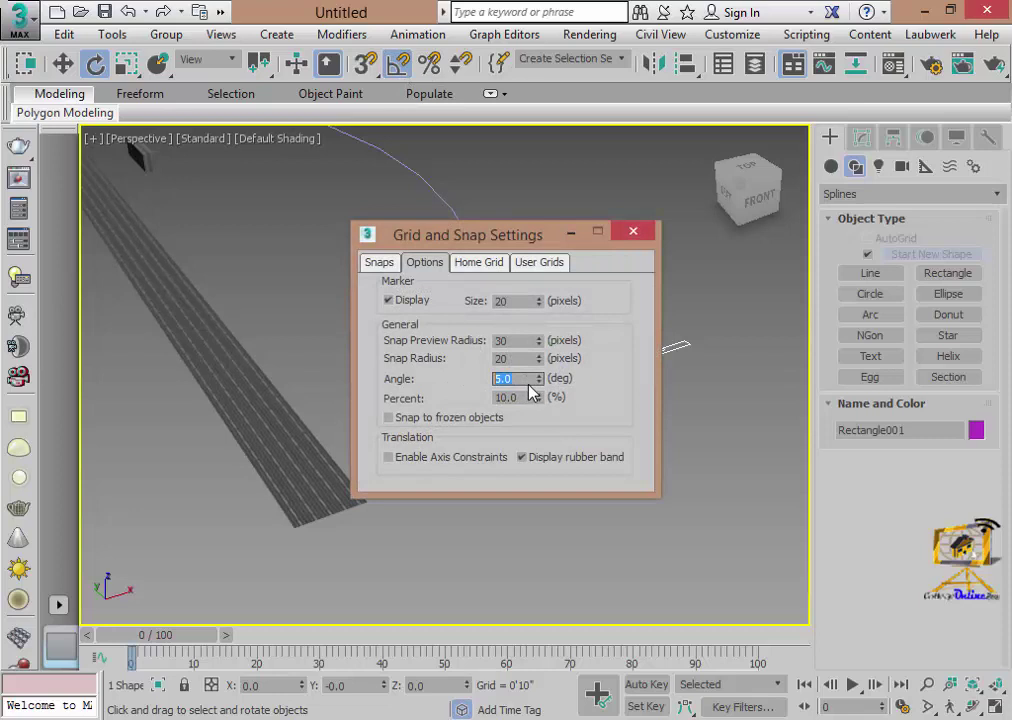
type("45")
left_click(640, 231)
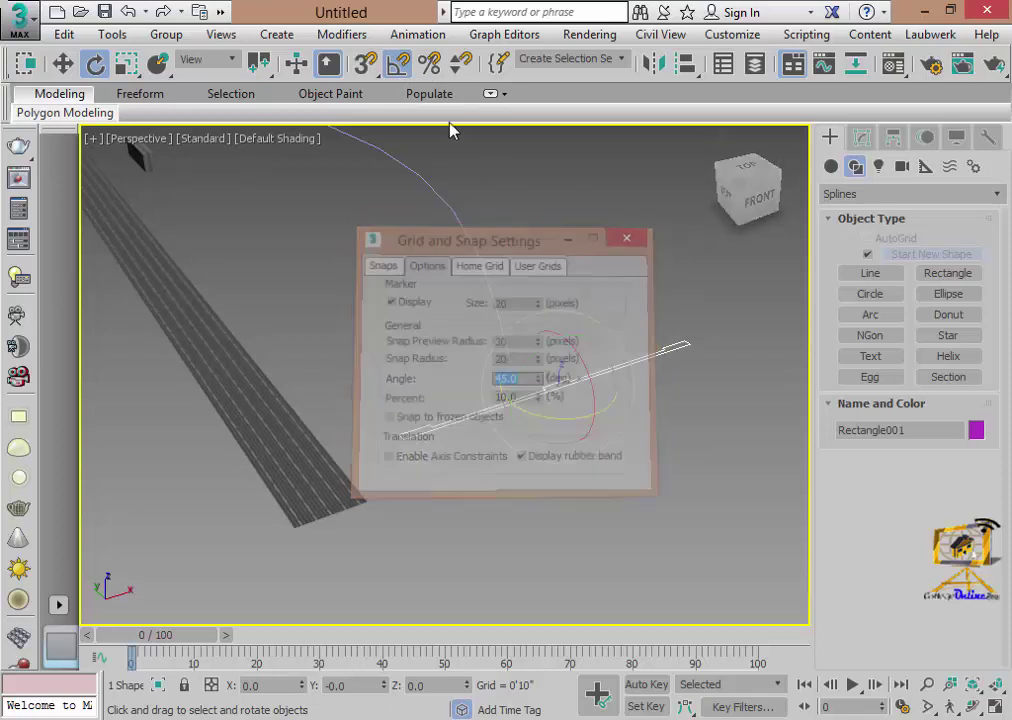
left_click(400, 67)
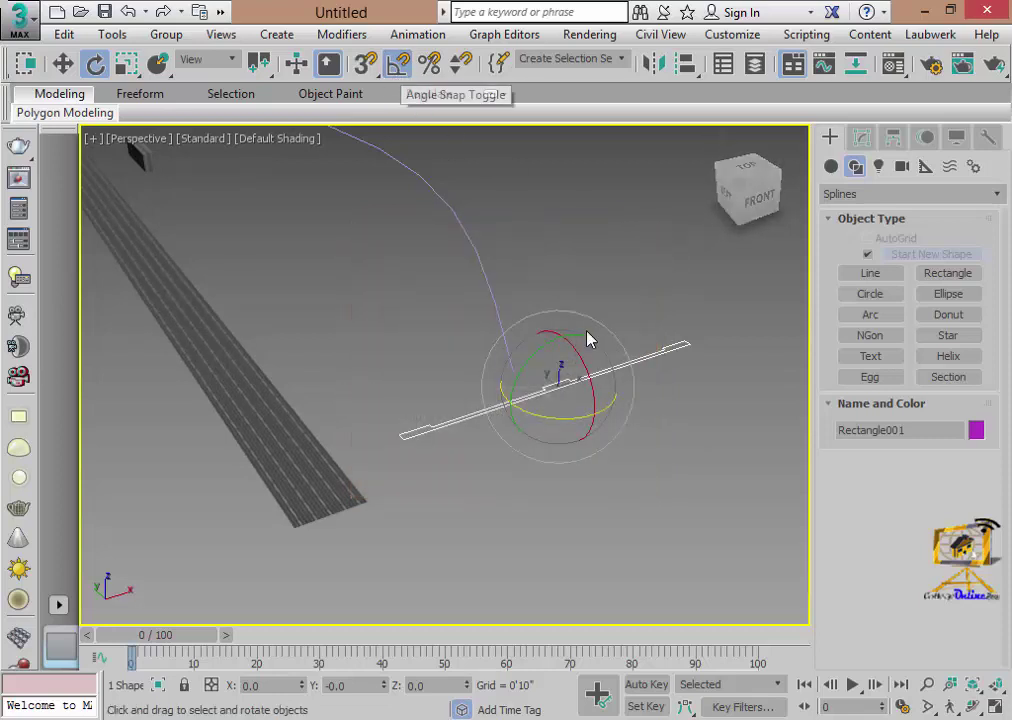
mouse_move(578, 355)
left_mouse_down()
mouse_move(576, 389)
mouse_move(590, 382)
mouse_move(564, 421)
left_mouse_up()
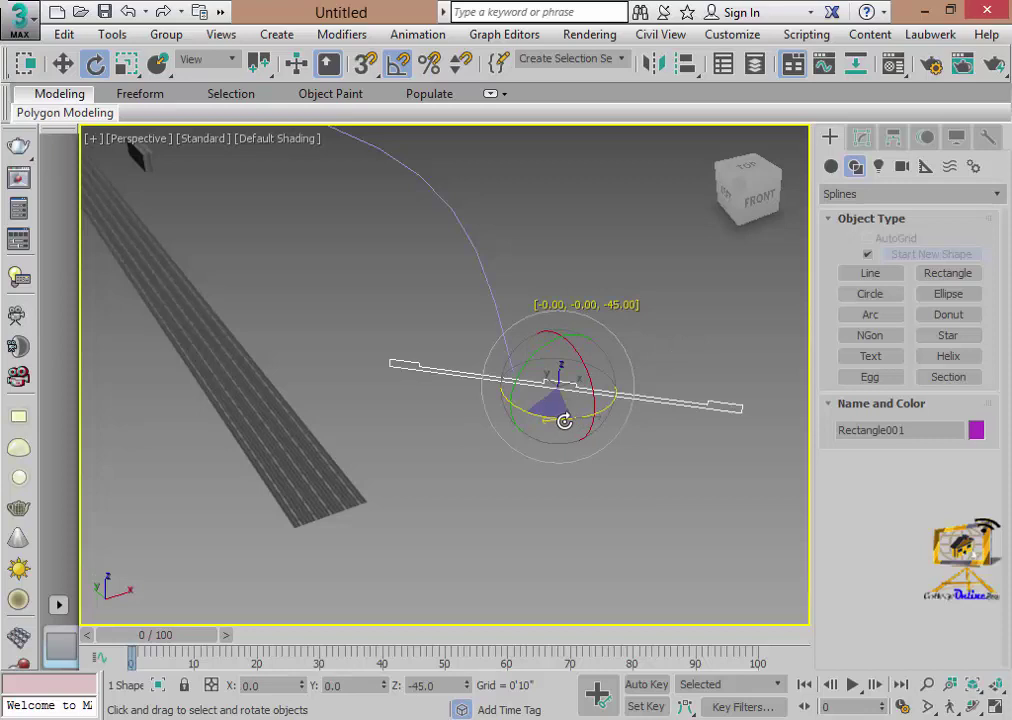
left_click(397, 63)
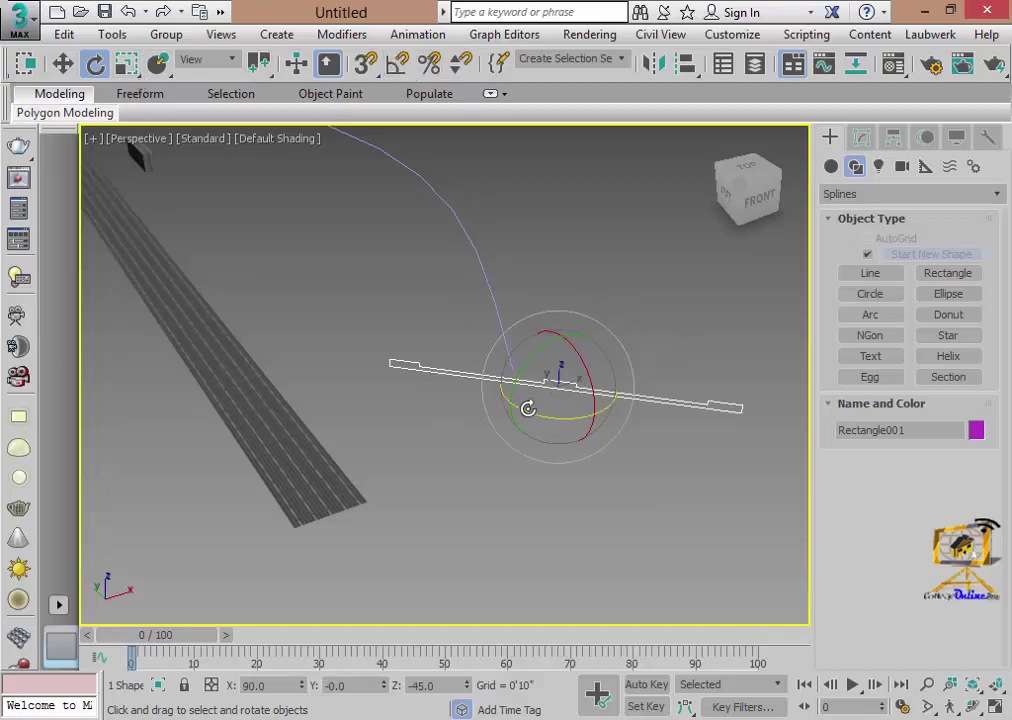
left_click_drag(528, 408, 572, 416)
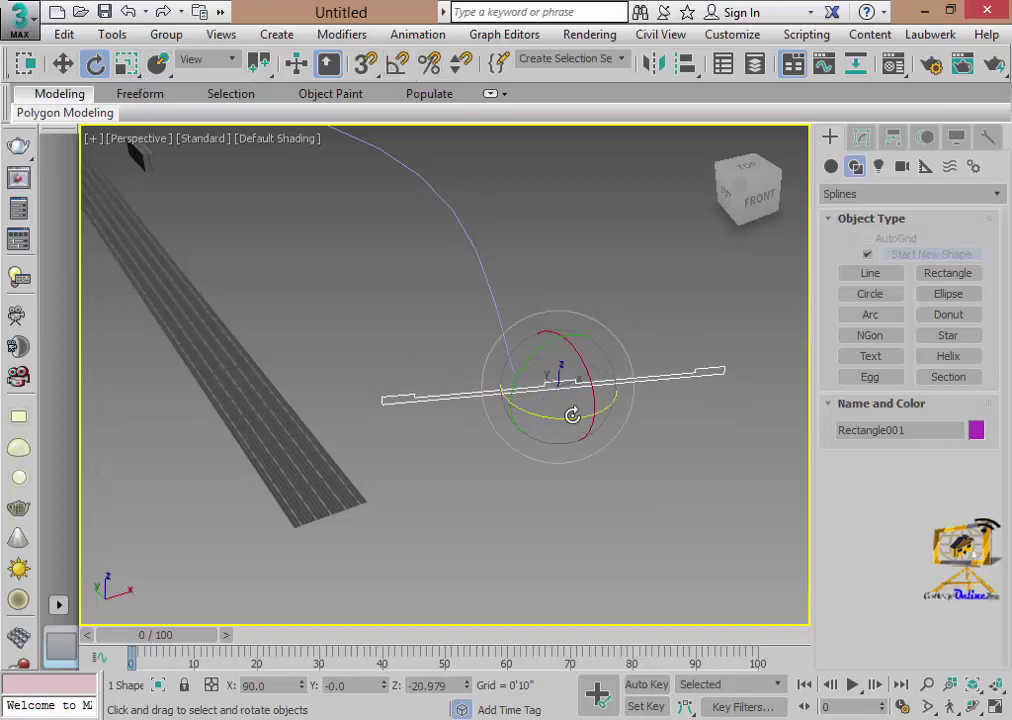
- Move Rectangle001 onto the end of the Line003 curve
left_click(62, 63)
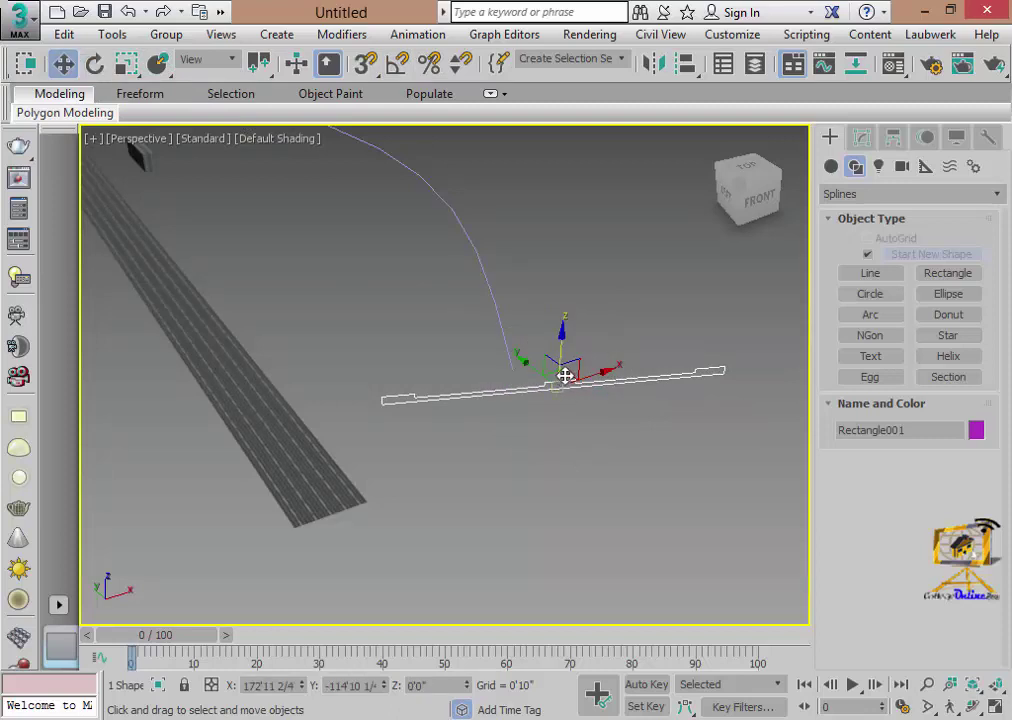
left_click_drag(565, 375, 535, 372)
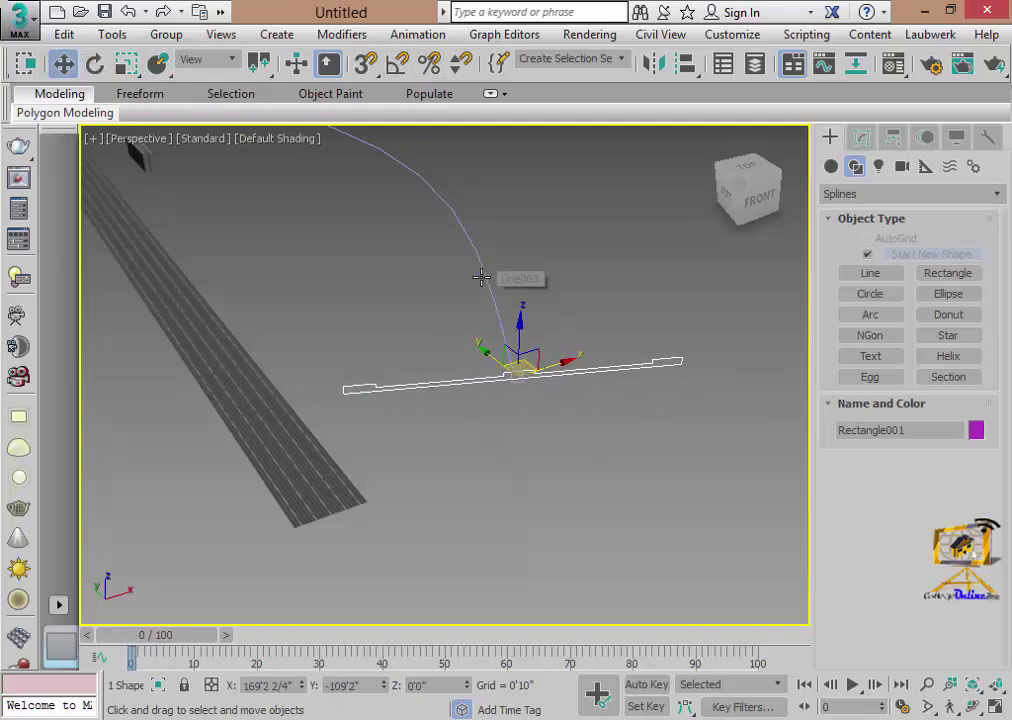
left_click(578, 516)
mouse_move(538, 479)
middle_mouse_down("alt")
mouse_move(653, 515)
mouse_move(484, 450)
mouse_move(518, 465)
middle_mouse_up("alt")
- Pick Compound Objects, select the Line003 path, and begin a Loft with Get Shape active
left_click(831, 167)
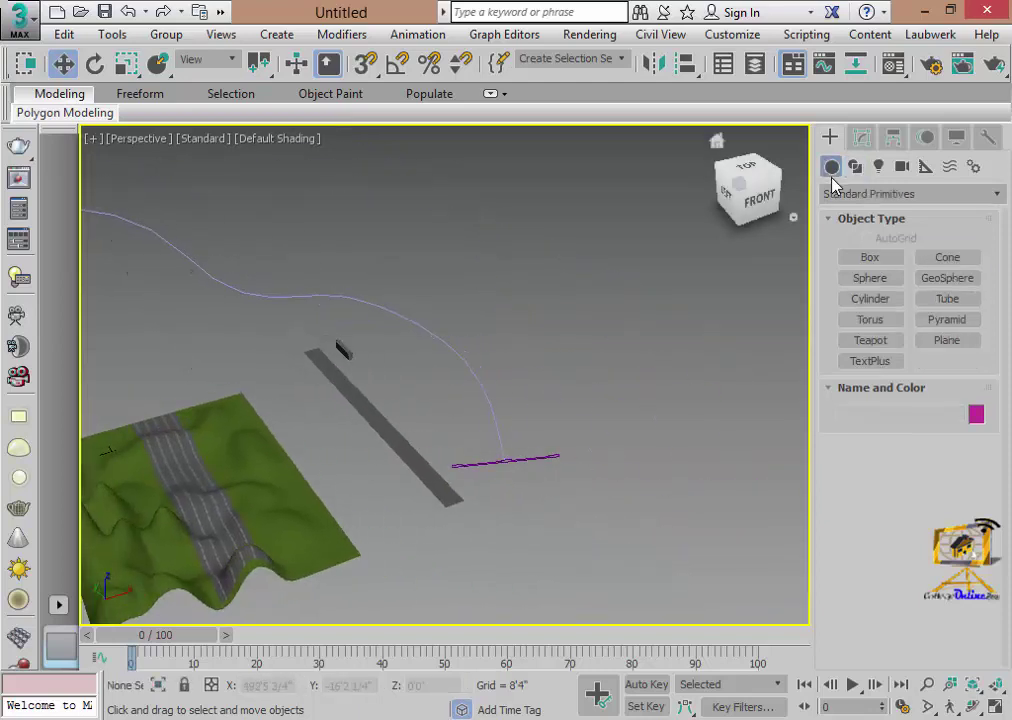
left_click(857, 197)
left_click(864, 248)
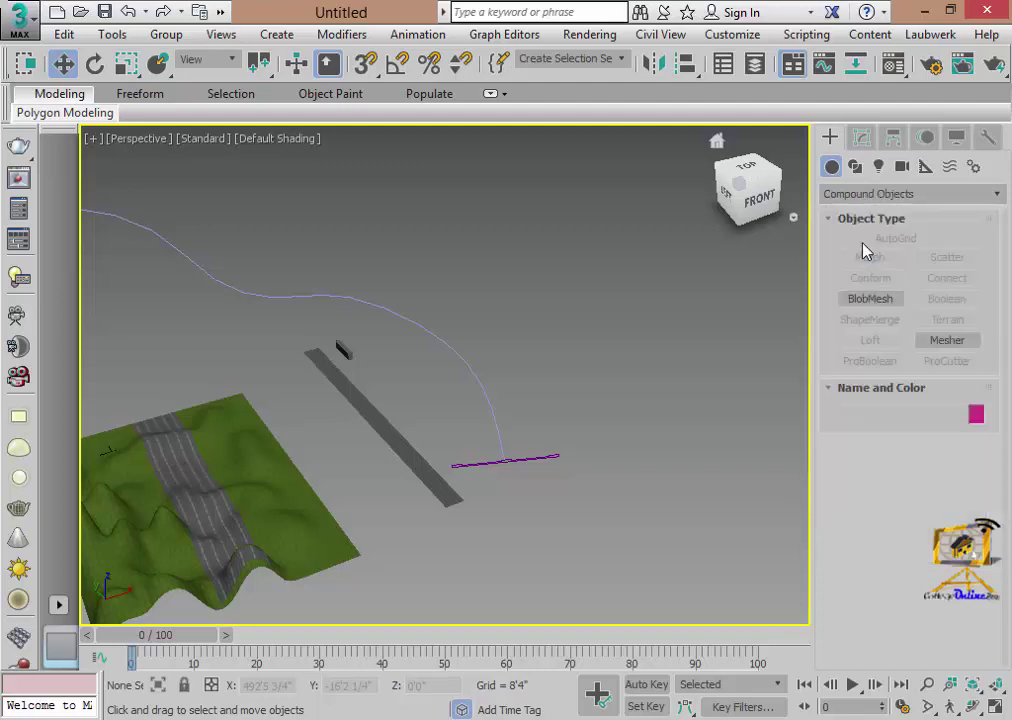
left_click(495, 426)
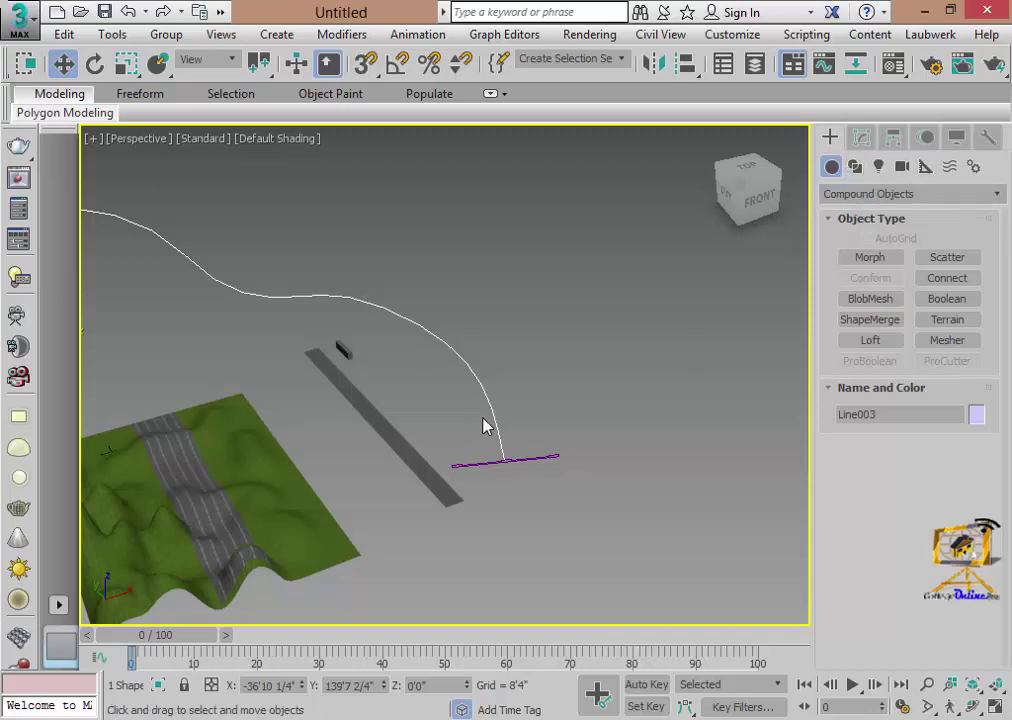
left_click(870, 342)
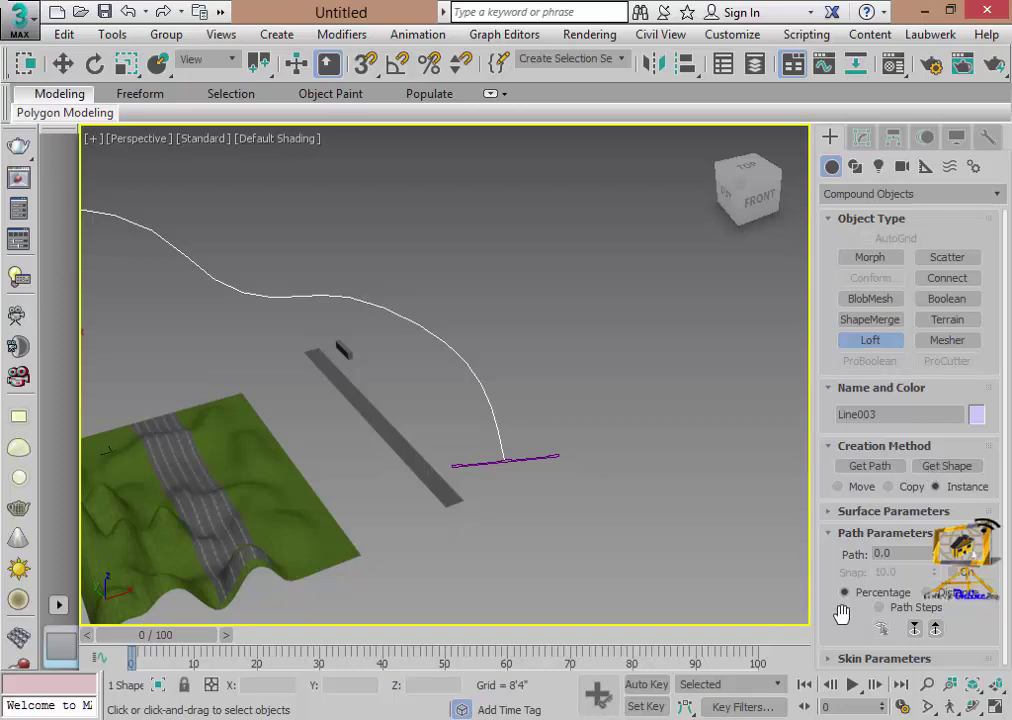
left_click_drag(827, 584, 827, 582)
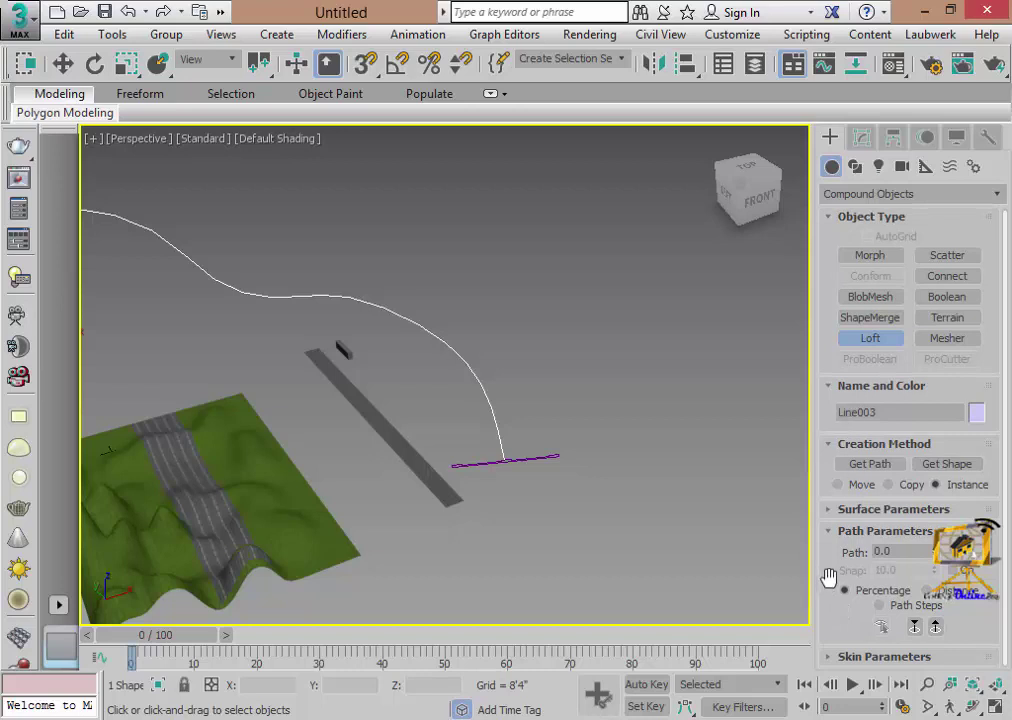
left_click(940, 464)
- Check the loft's Surface Parameters (Generate Material IDs, Use Shape IDs, Mesh output), then reactivate Get Shape
left_click(828, 510)
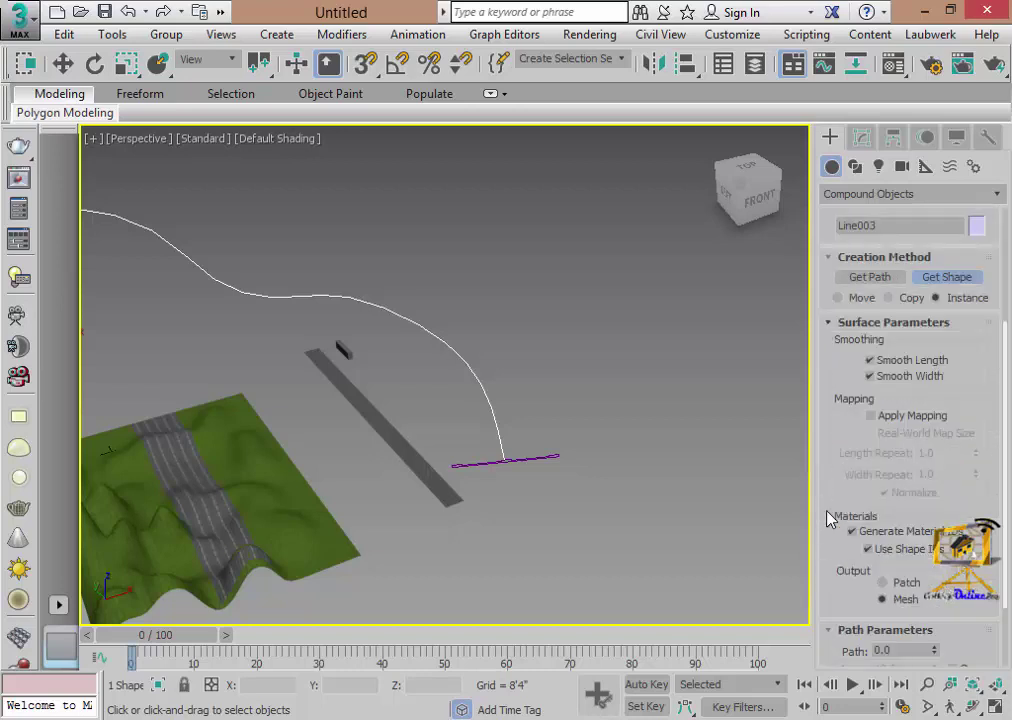
left_click(829, 325)
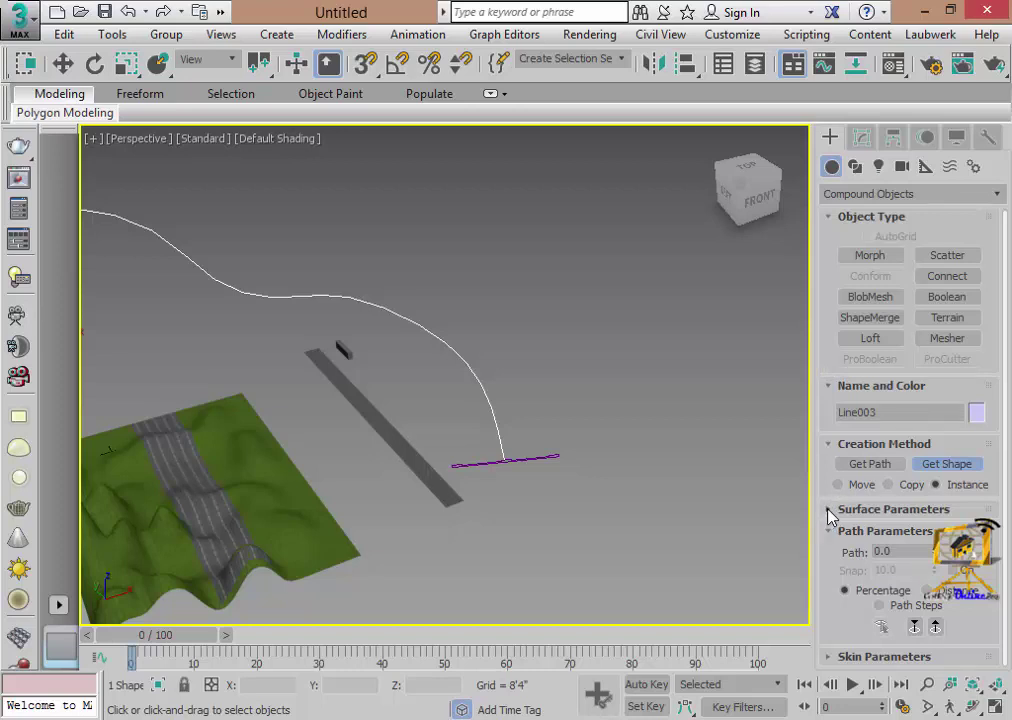
left_click(829, 510)
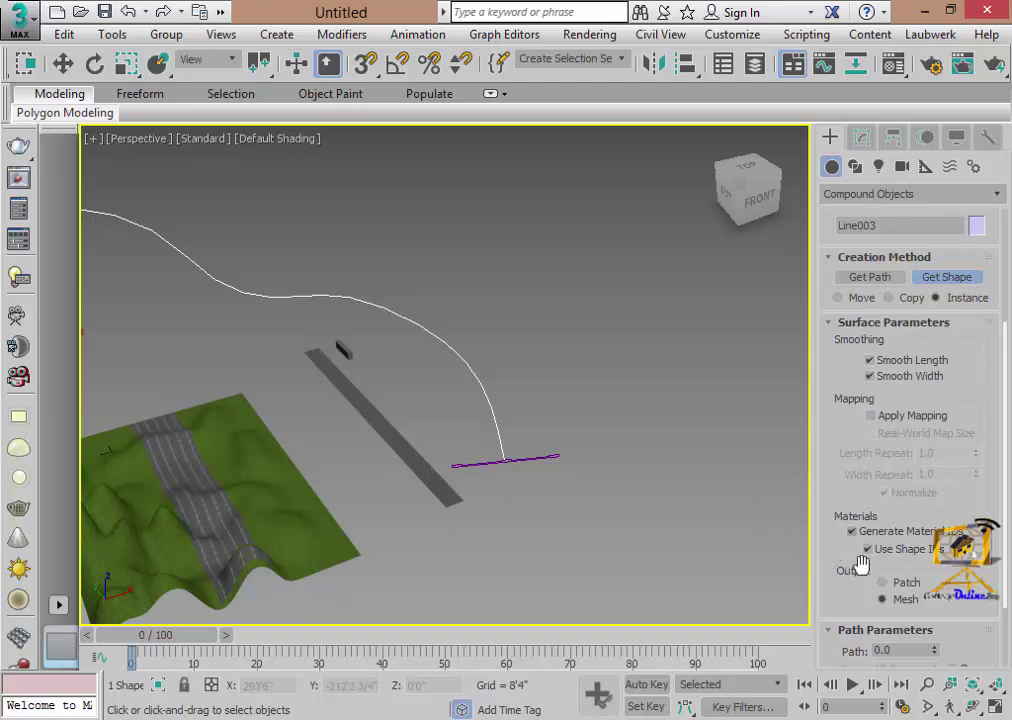
scroll(846, 438, "up", 1)
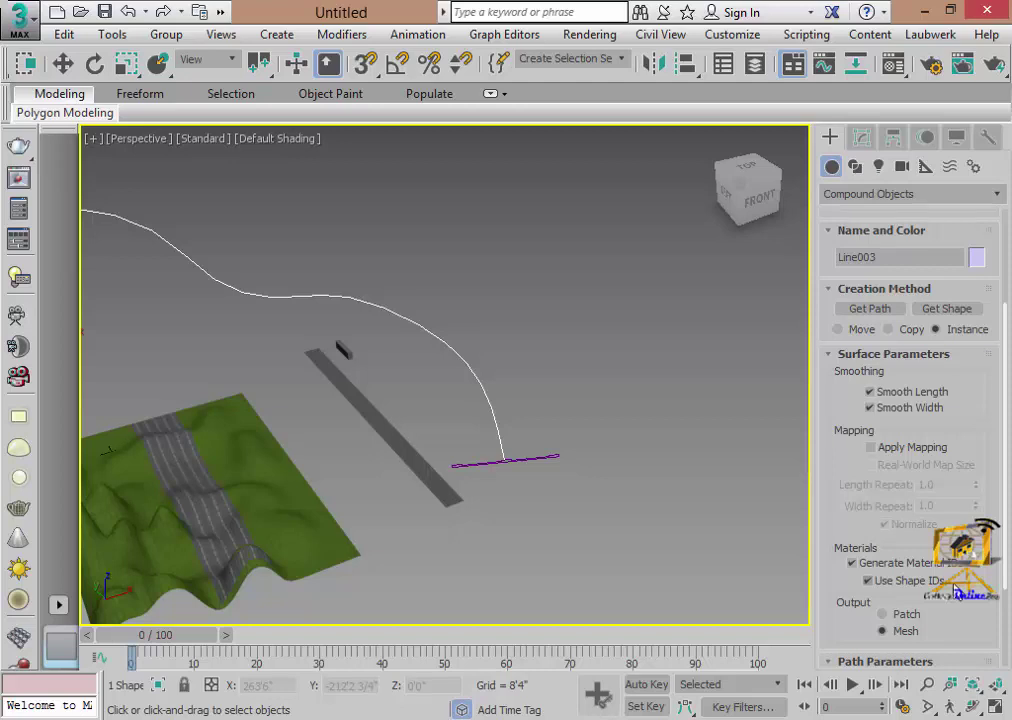
left_click_drag(865, 481, 840, 522)
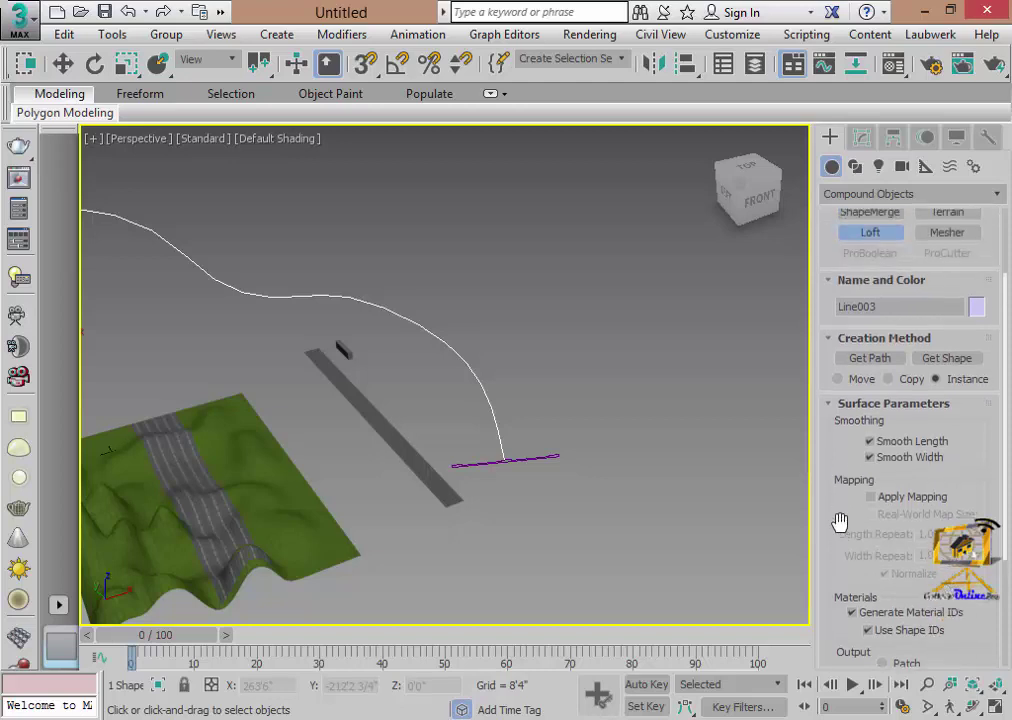
left_click(831, 408)
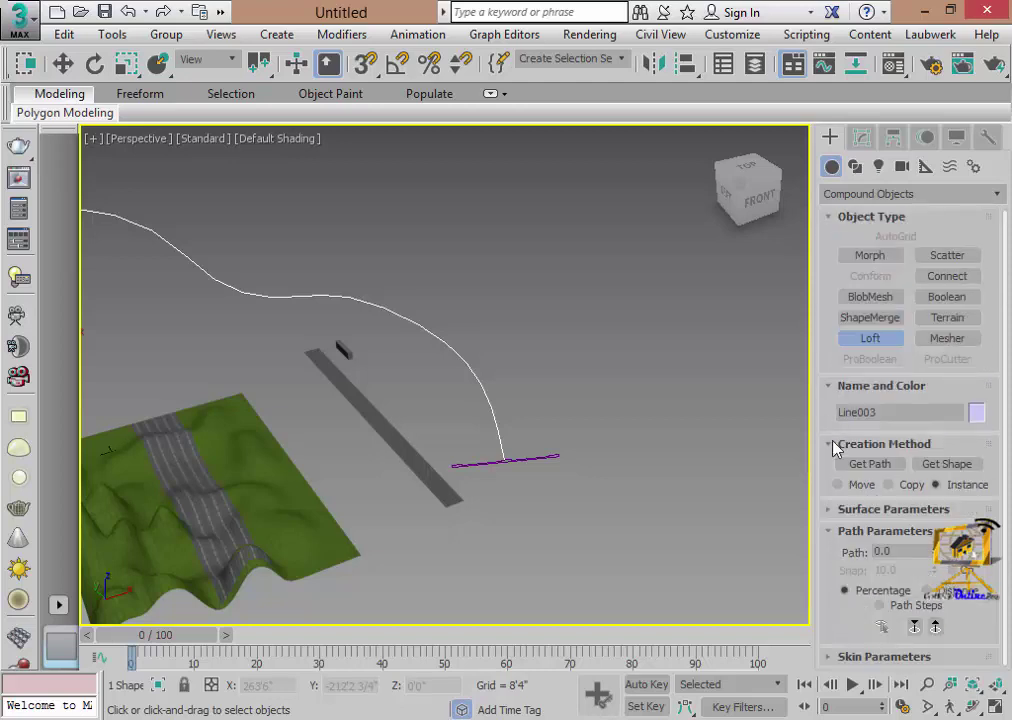
left_click(945, 463)
scroll(463, 436, "up", 4)
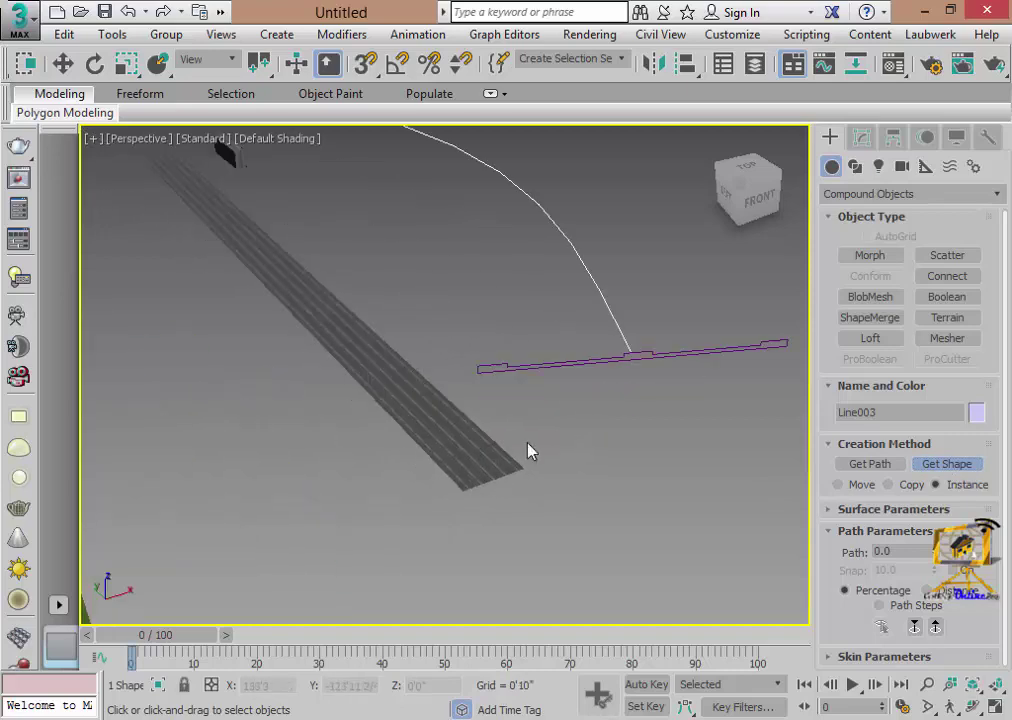
- Pick the purple road profile to create the Loft001 road along the path
left_click(554, 371)
scroll(563, 486, "down", 5)
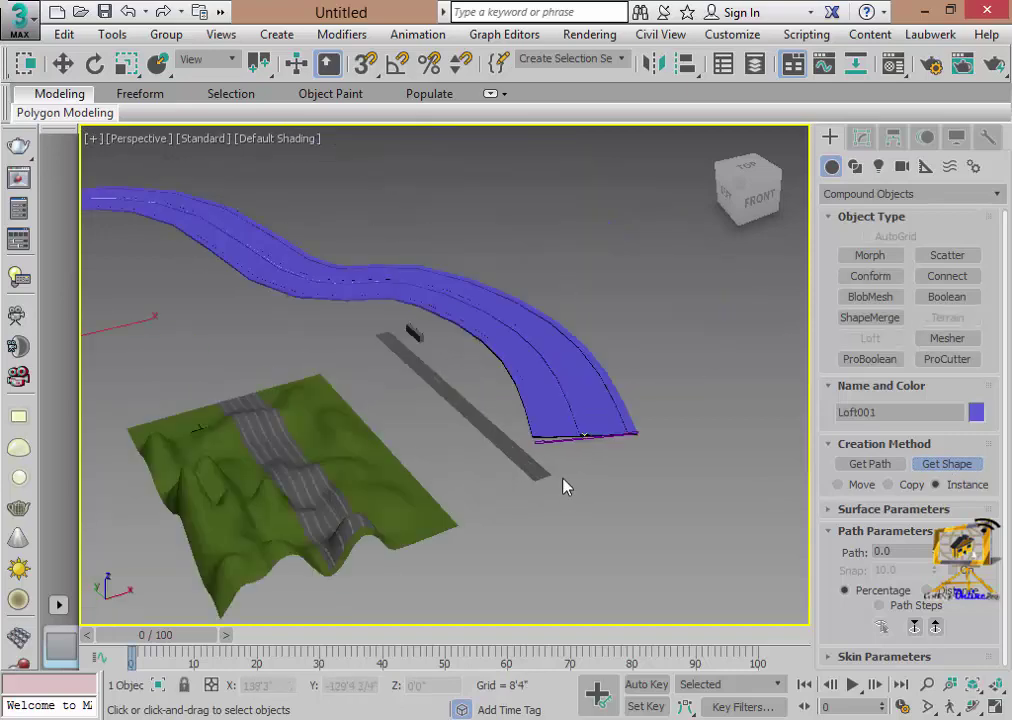
scroll(562, 482, "down", 3)
scroll(562, 470, "up", 3)
scroll(559, 480, "up", 2)
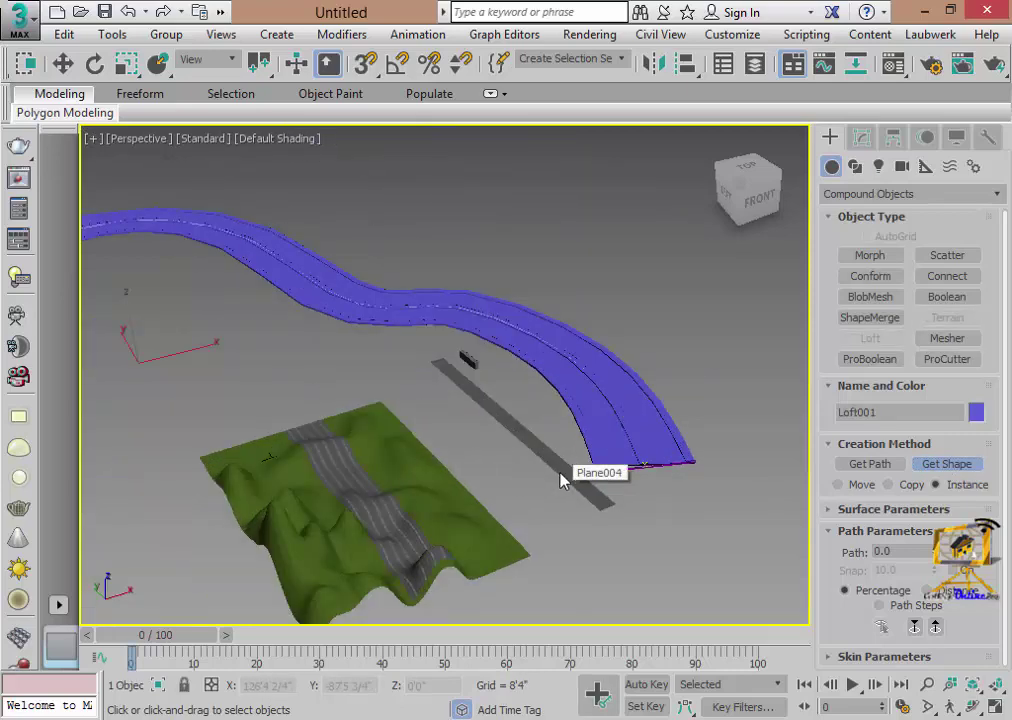
- Open Loft001's Path line at Vertex level in the Modify panel
left_click(861, 138)
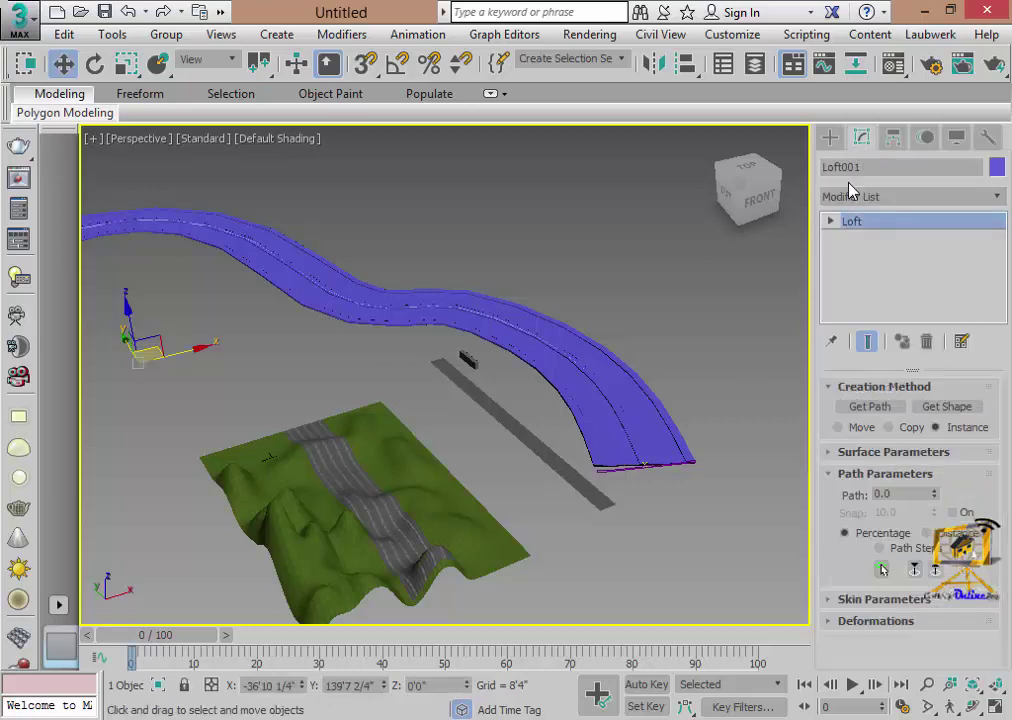
left_click(831, 222)
left_click(862, 255)
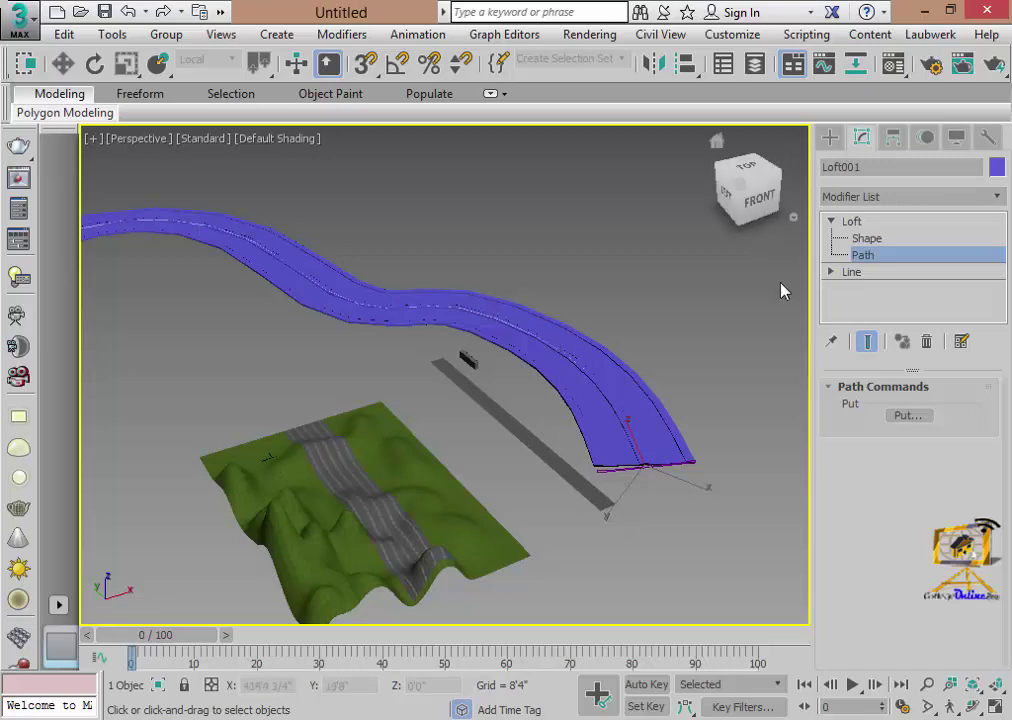
left_click(831, 272)
left_click(867, 288)
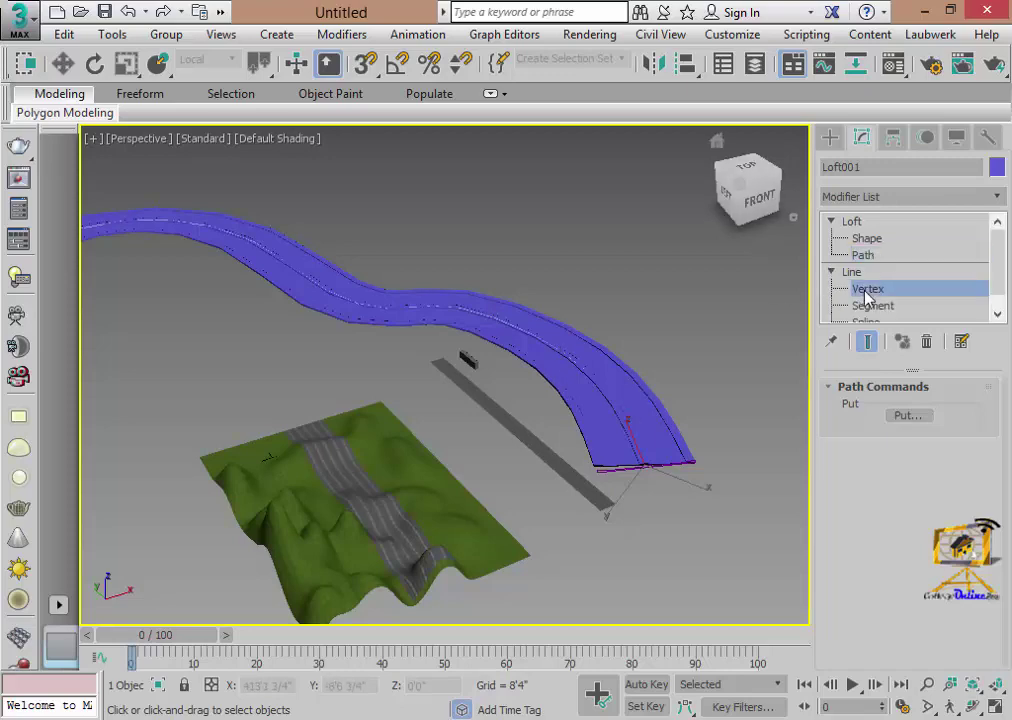
left_click(996, 705)
- Maximize the Top view in Wireframe and zoom to frame the whole road
left_click(996, 705)
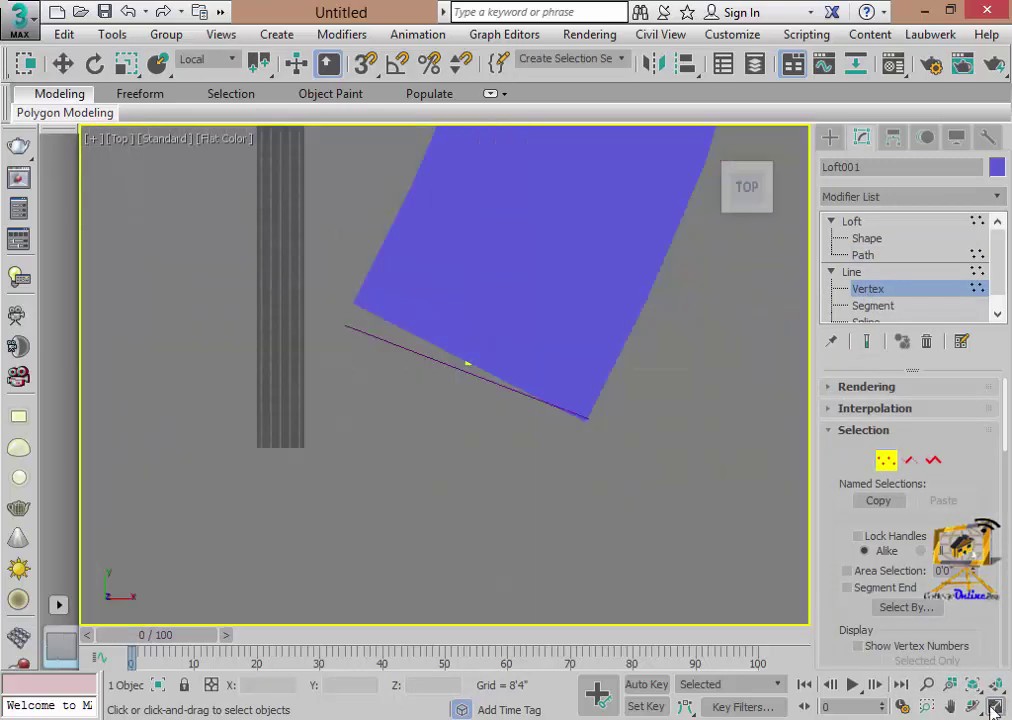
scroll(458, 460, "down", 3)
scroll(486, 505, "down", 2)
left_click(212, 140)
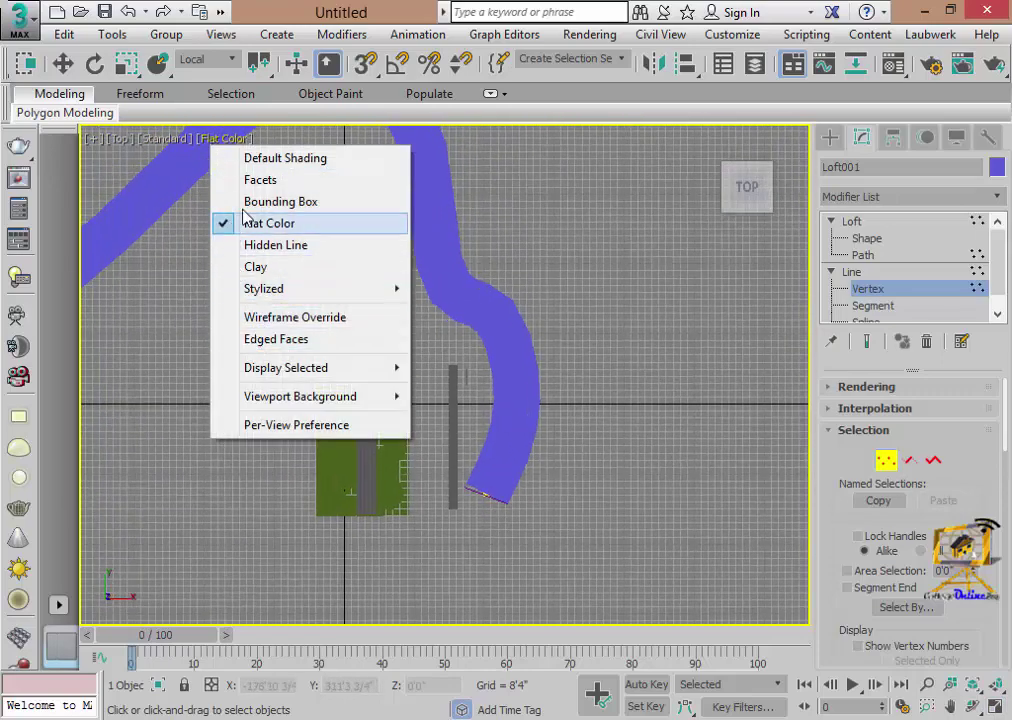
left_click(259, 317)
key("z")
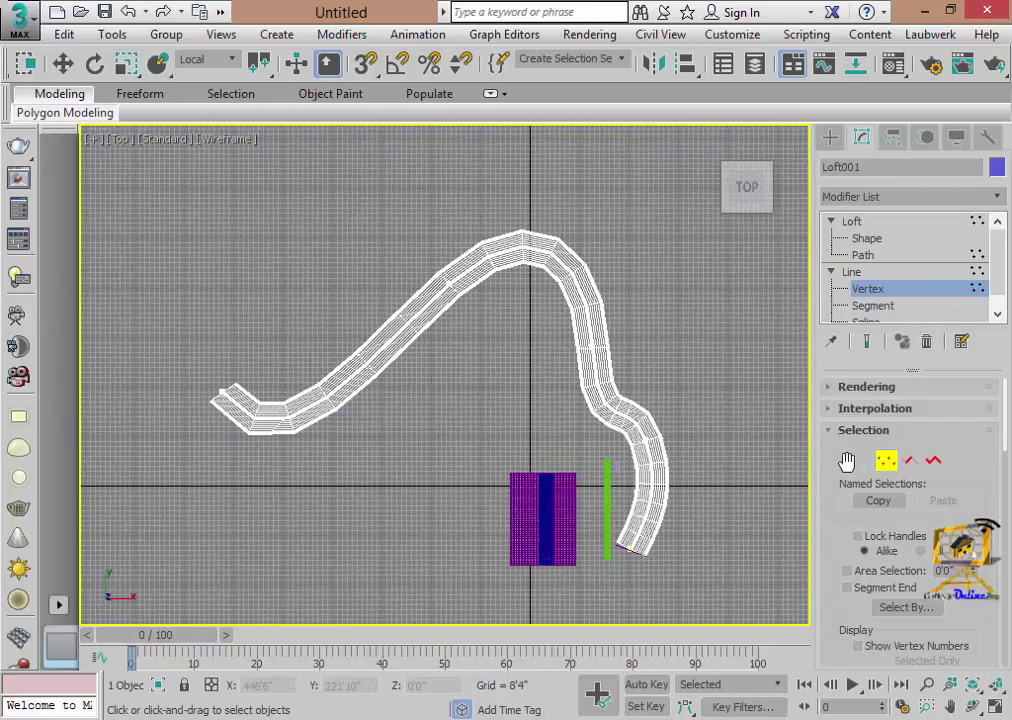
scroll(847, 463, "down", 5)
scroll(866, 645, "down", 3)
- Enable Refine and add two vertices on the path's lower curve
left_click(864, 583)
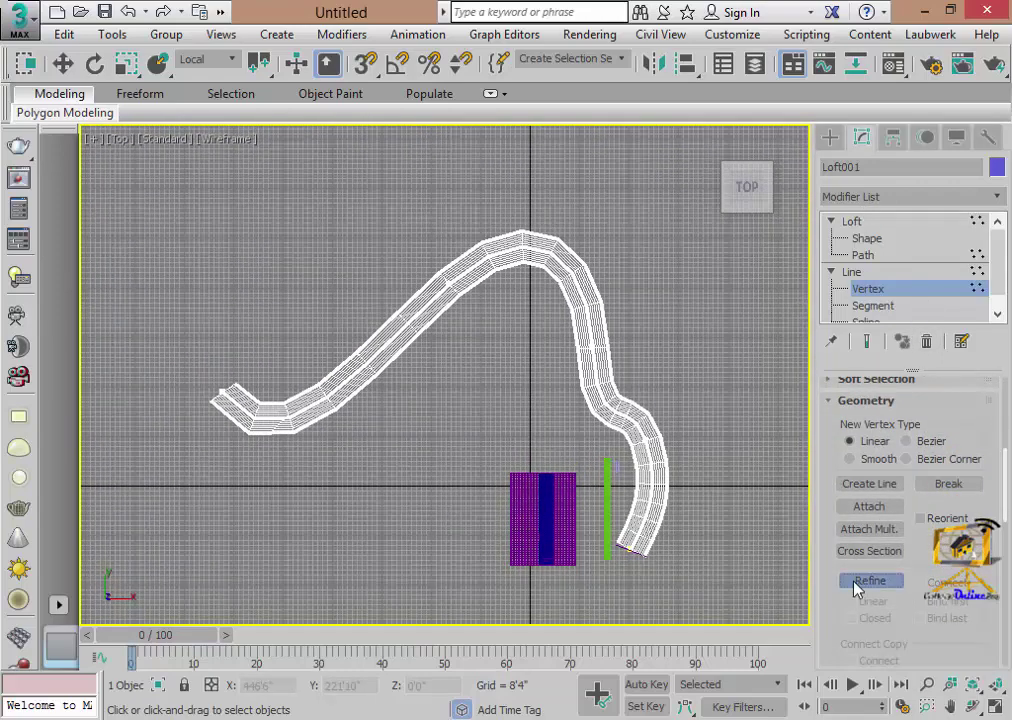
scroll(660, 512, "up", 5)
left_click(639, 434)
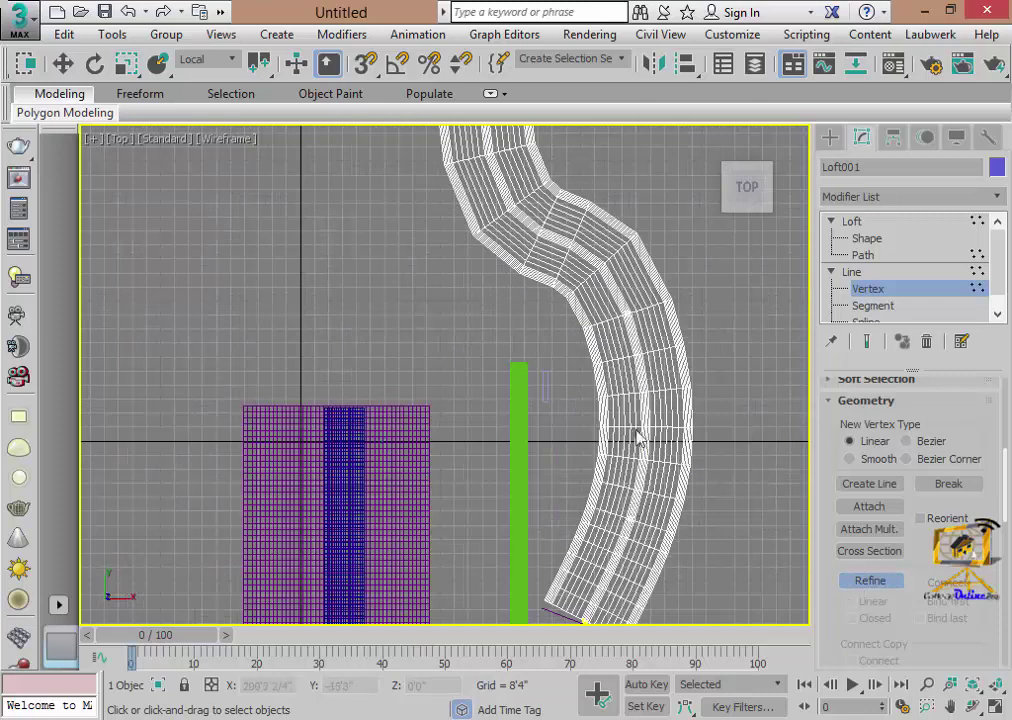
left_click(638, 373)
mouse_move(639, 373)
middle_mouse_down()
mouse_move(644, 452)
mouse_move(671, 524)
middle_mouse_up()
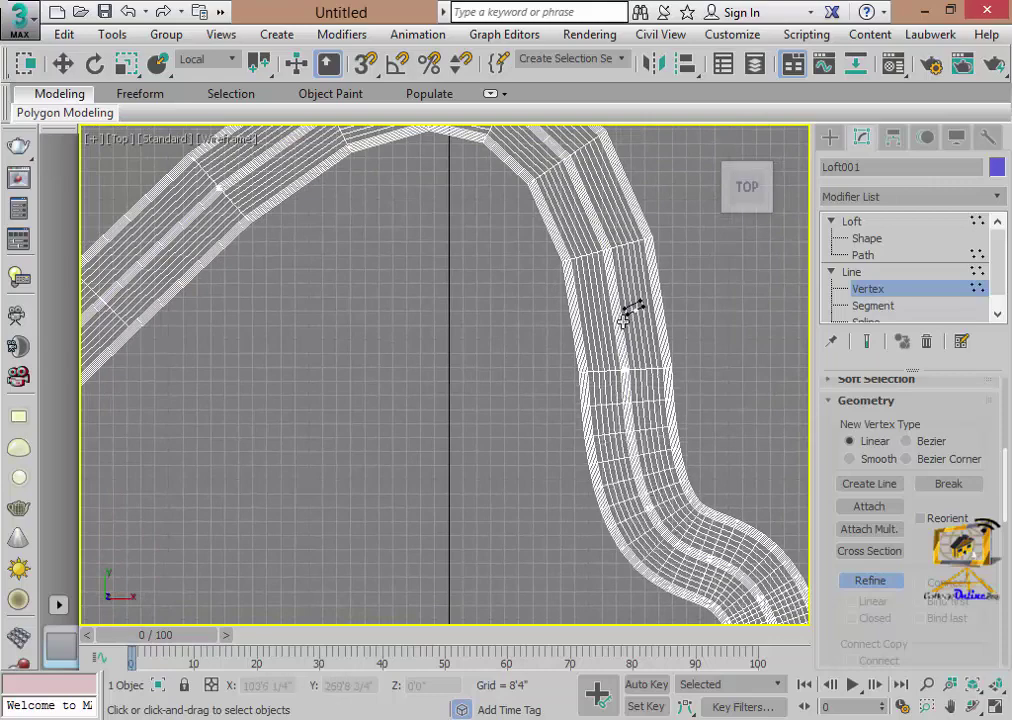
middle_click_drag(635, 309, 660, 377)
middle_click_drag(626, 413, 689, 438)
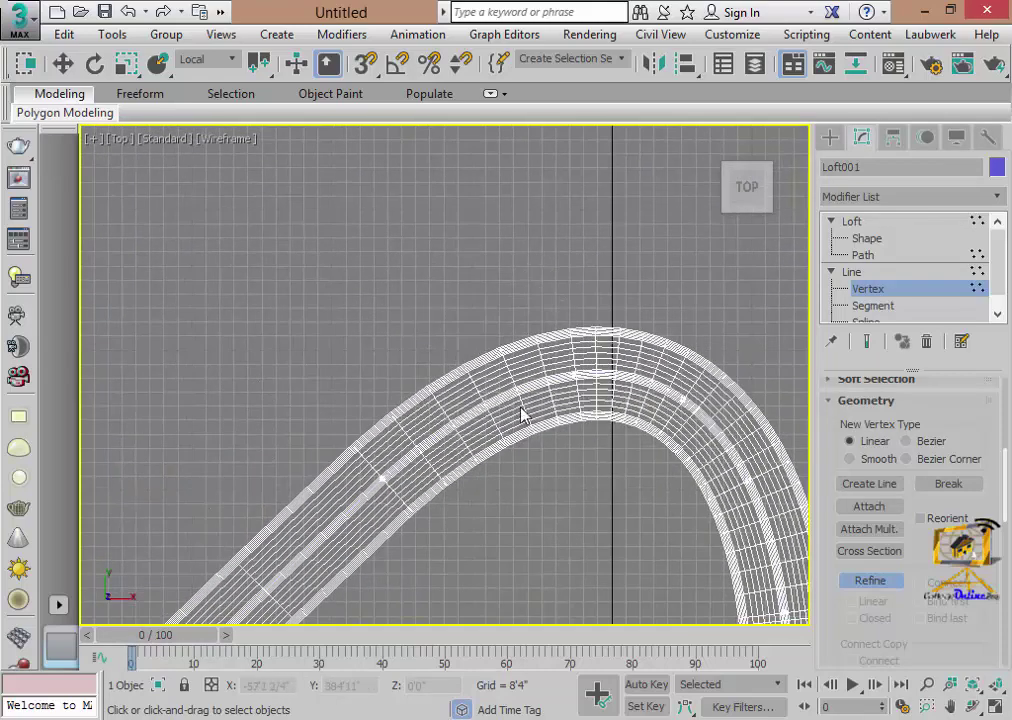
middle_click_drag(524, 413, 599, 341)
scroll(566, 335, "down", 5)
scroll(599, 373, "up", 1)
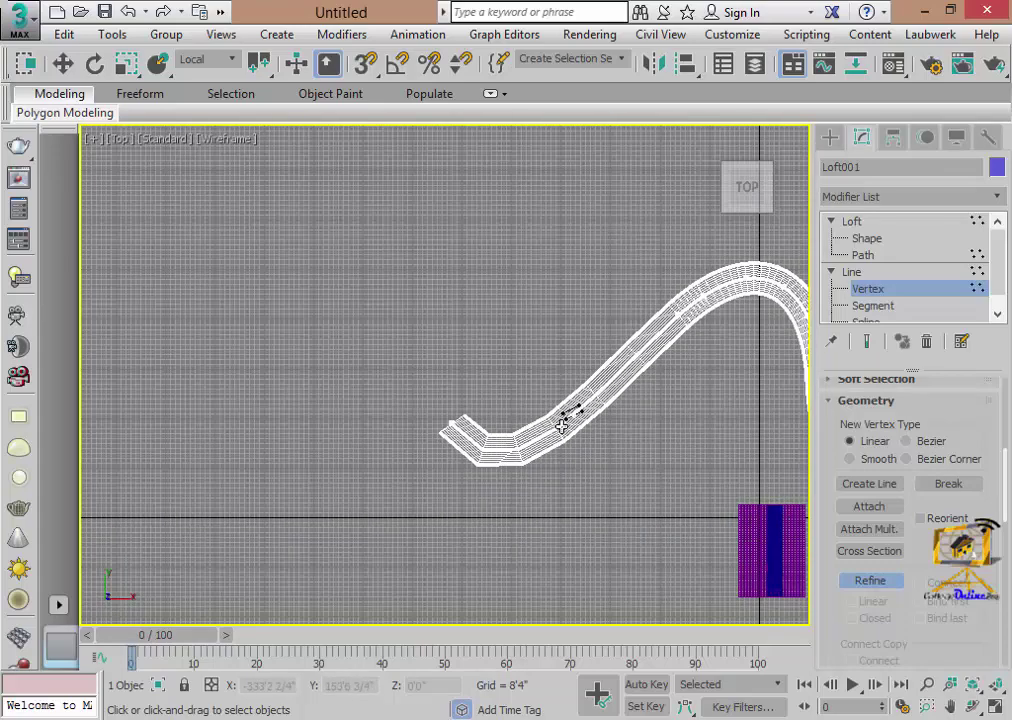
scroll(574, 420, "up", 3)
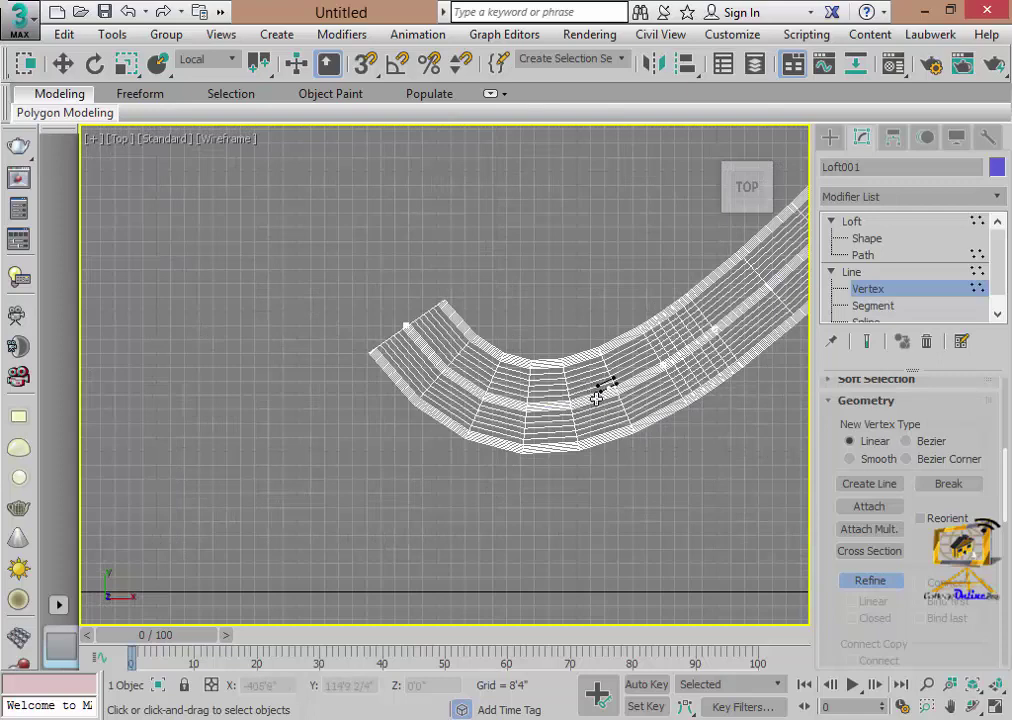
- Add three more vertices around the path's left bend and near its left end
left_click(600, 400)
left_click(531, 401)
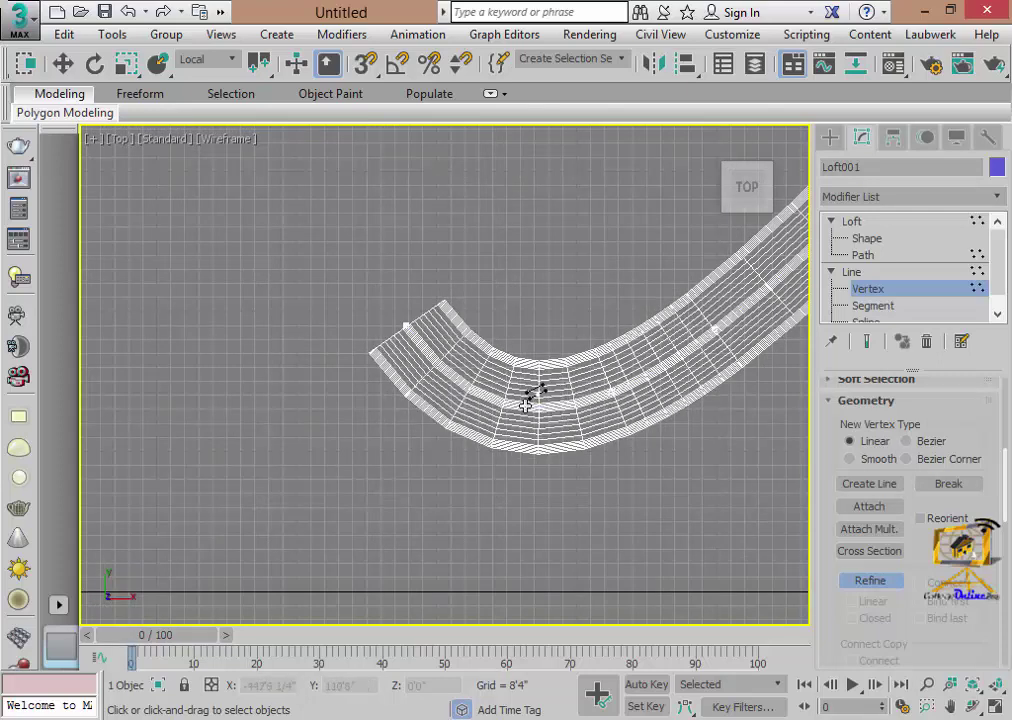
left_click(481, 405)
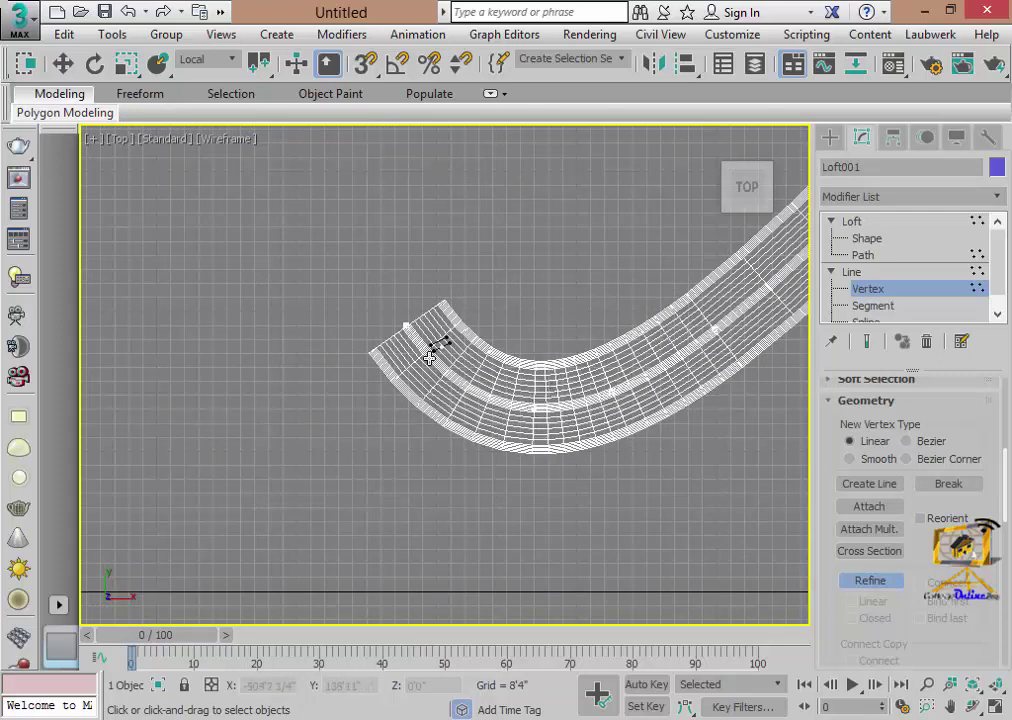
scroll(477, 470, "down", 3)
middle_click_drag(551, 474, 476, 447)
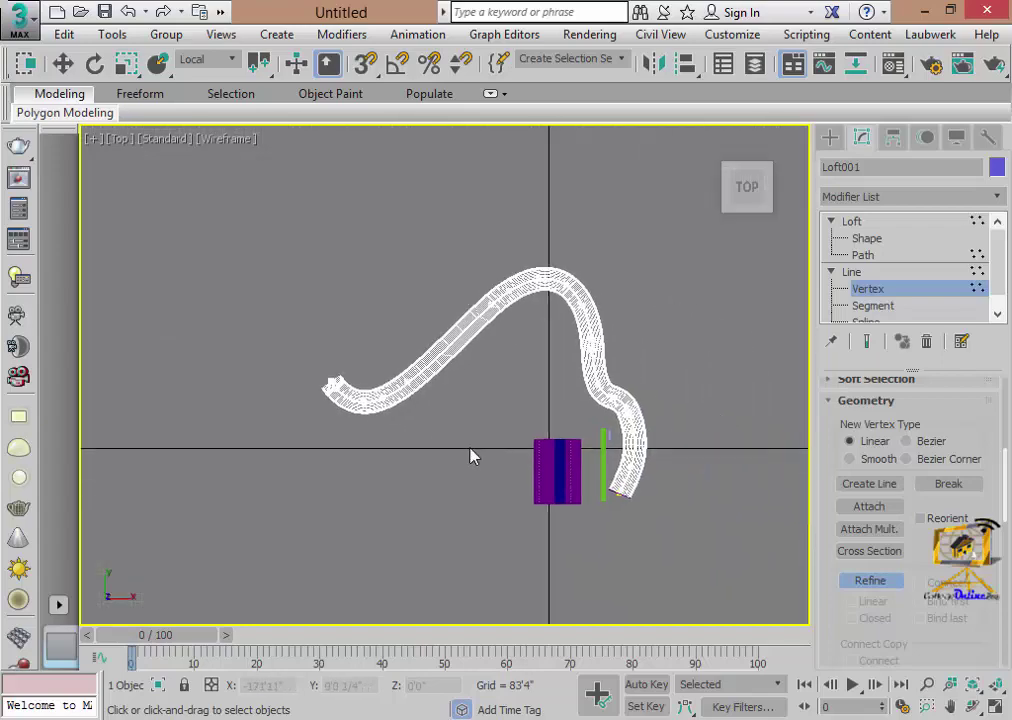
scroll(289, 395, "up", 2)
scroll(343, 413, "up", 2)
scroll(356, 379, "up", 2)
scroll(356, 379, "down", 2)
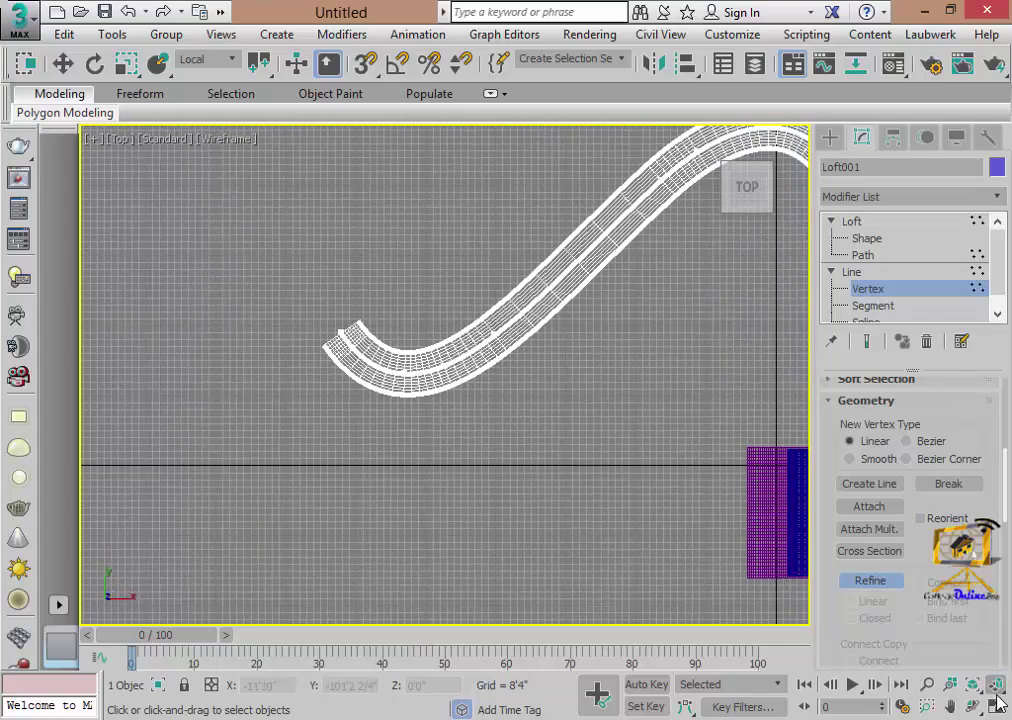
left_click(997, 708)
- Maximize the Perspective view along the blue road and open the Material Editor
left_click(640, 510)
left_click(995, 708)
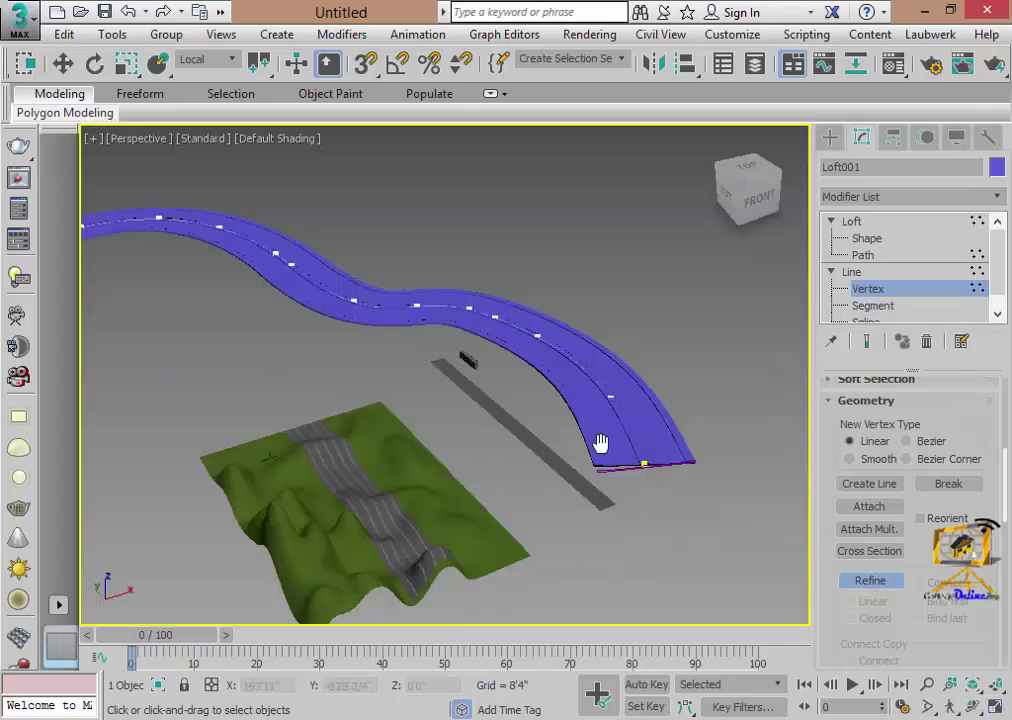
scroll(610, 448, "up", 3)
scroll(650, 460, "up", 4)
mouse_move(668, 468)
middle_mouse_down()
mouse_move(640, 453)
mouse_move(653, 533)
mouse_move(568, 376)
middle_mouse_up()
scroll(570, 382, "down", 2)
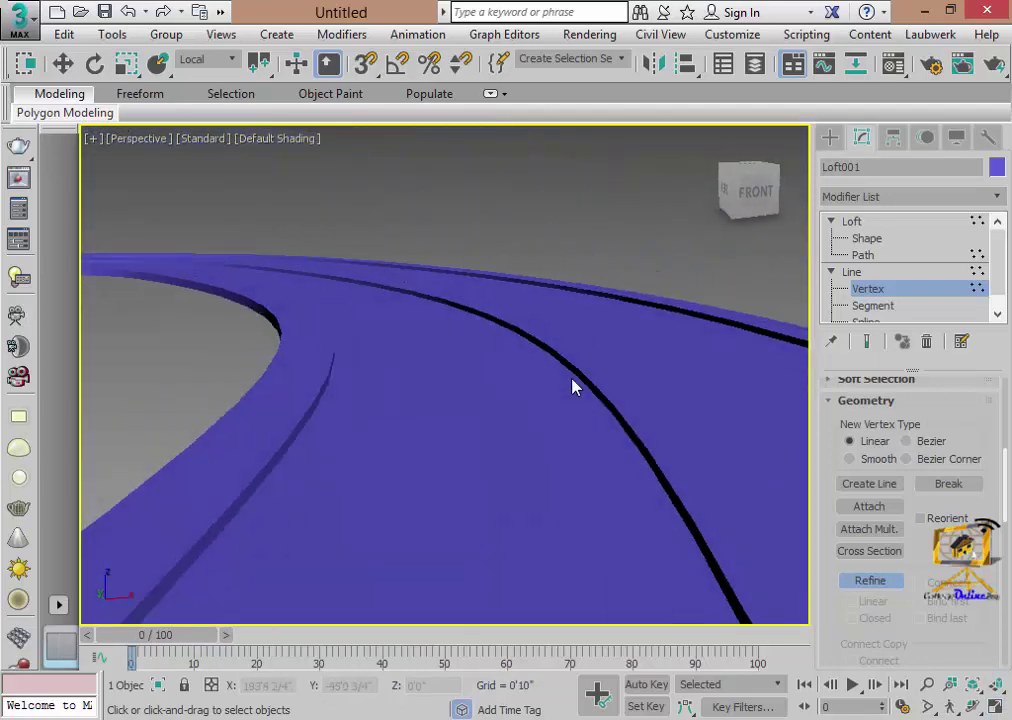
scroll(578, 420, "down", 3)
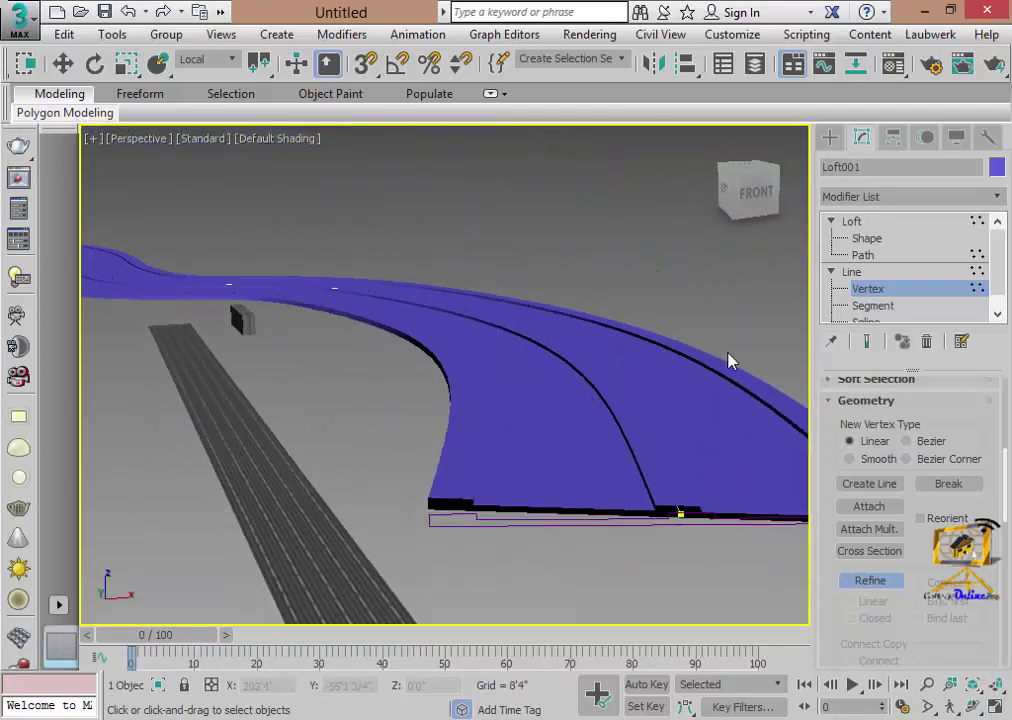
left_click(893, 63)
- Close the 08 - Default preview and convert 07 - Default to Multi/Sub-Object, discarding the old material
left_click(193, 234)
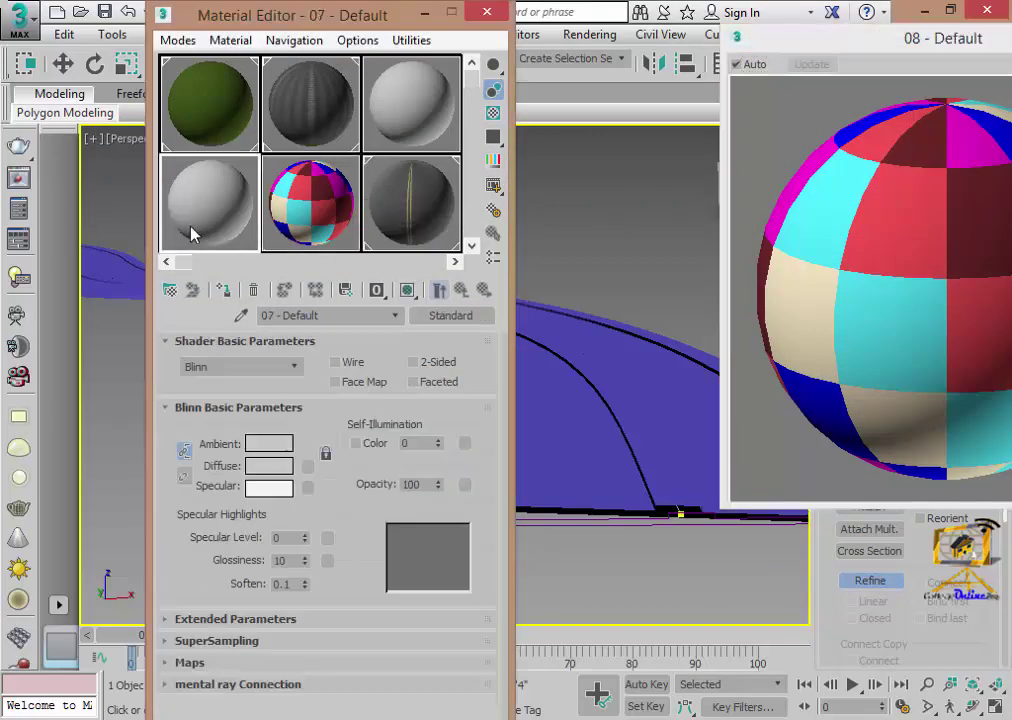
left_click_drag(912, 40, 526, 109)
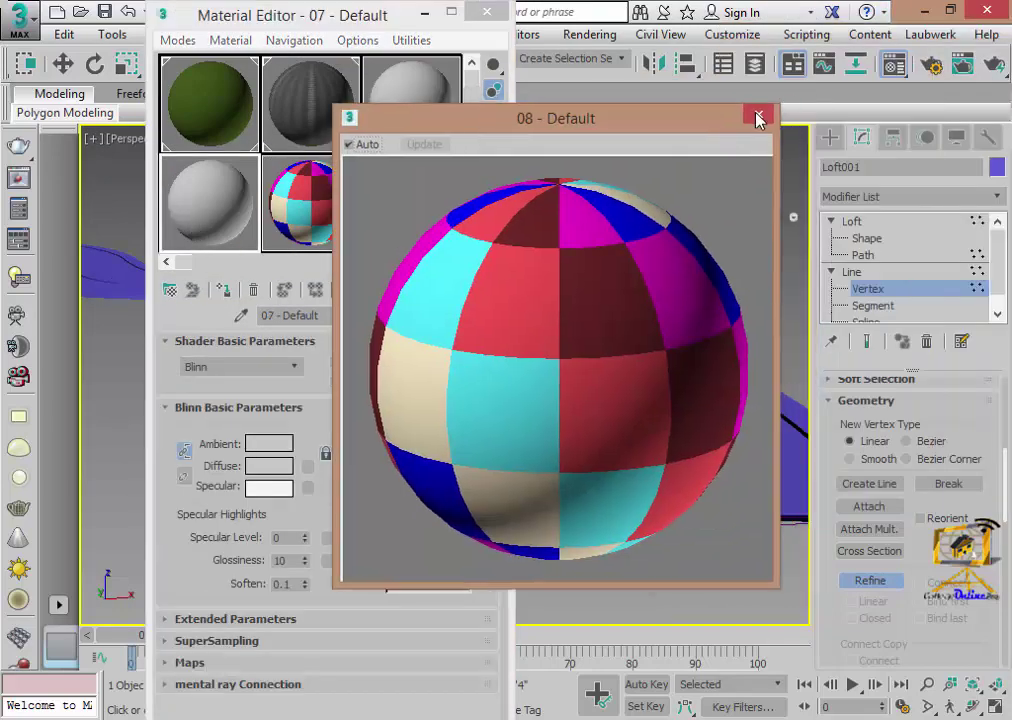
left_click(762, 108)
left_click(445, 316)
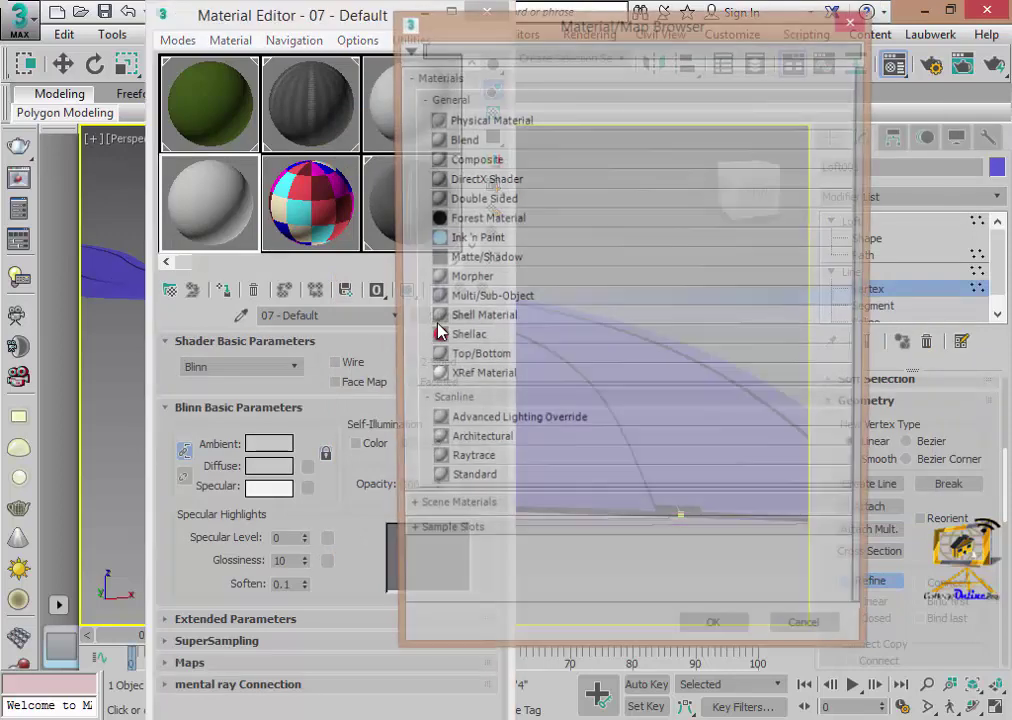
double_click(470, 299)
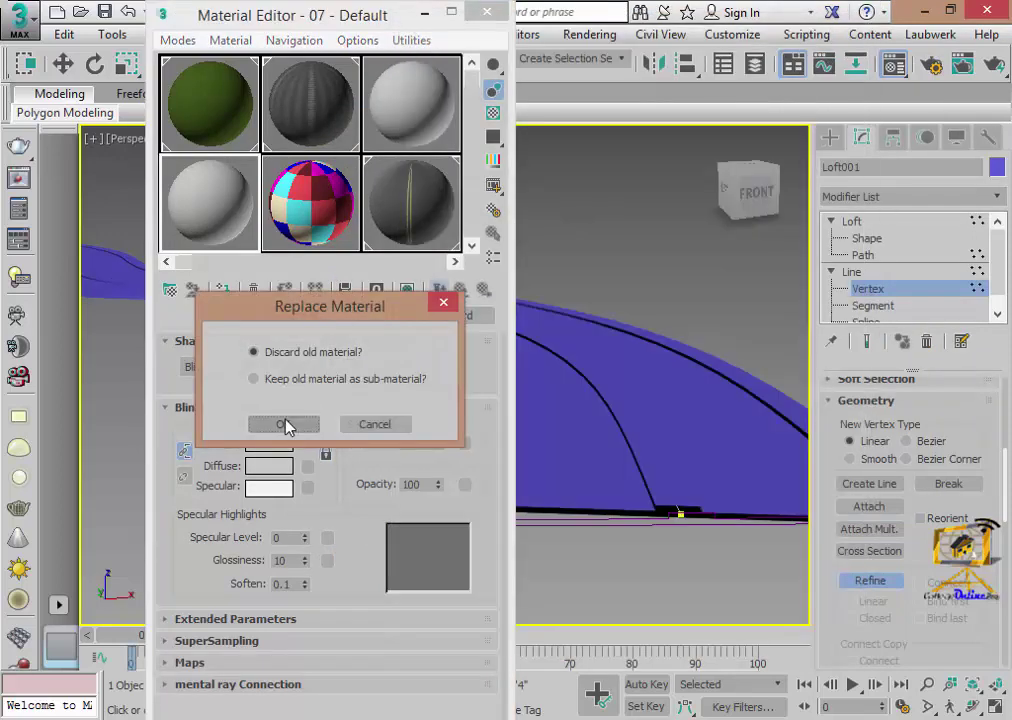
left_click(285, 424)
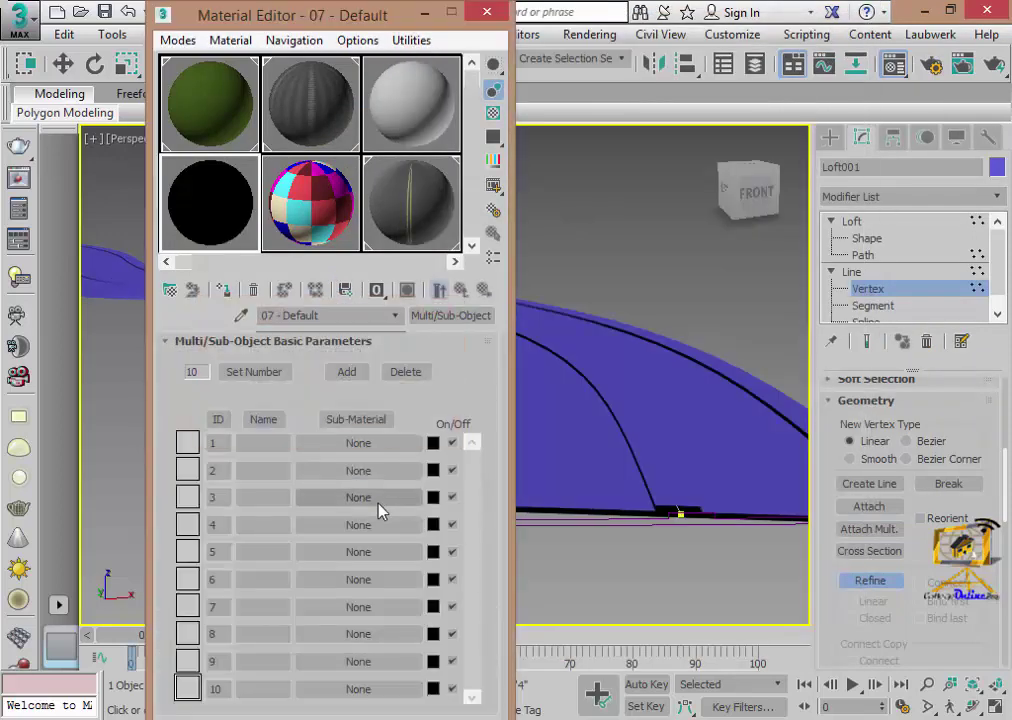
- Trim the Multi/Sub-Object list down to five sub-materials
left_click(403, 373)
left_click(403, 373)
left_click(403, 373)
left_click(403, 373)
left_click(403, 373)
left_click(403, 373)
left_click(402, 374)
left_click(402, 374)
left_click(402, 374)
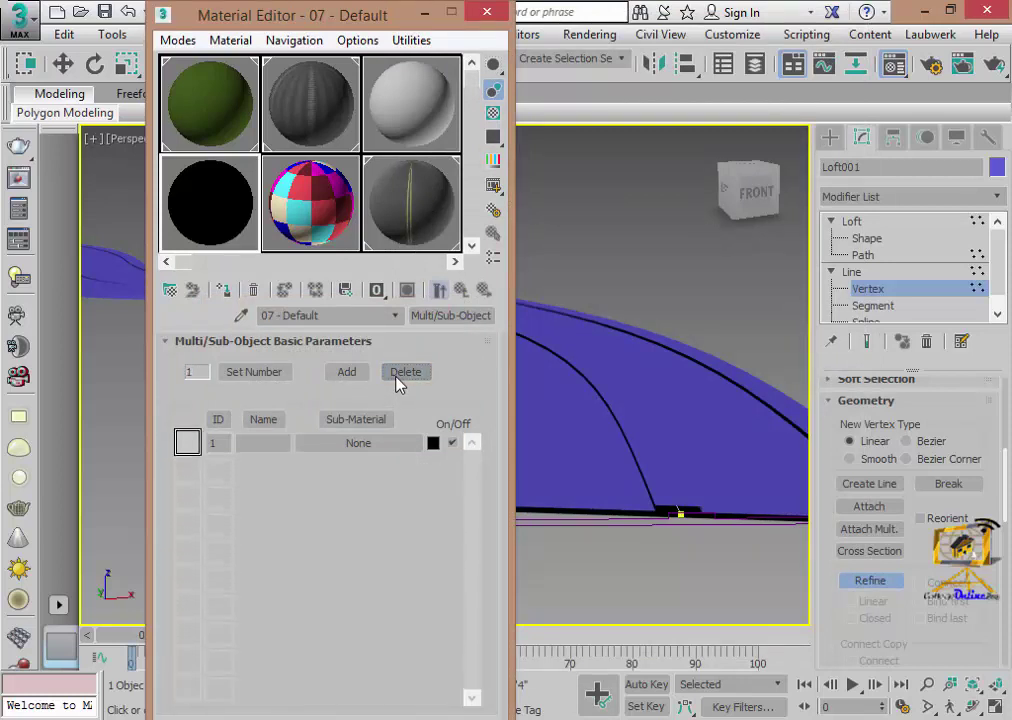
left_click(348, 374)
left_click(348, 374)
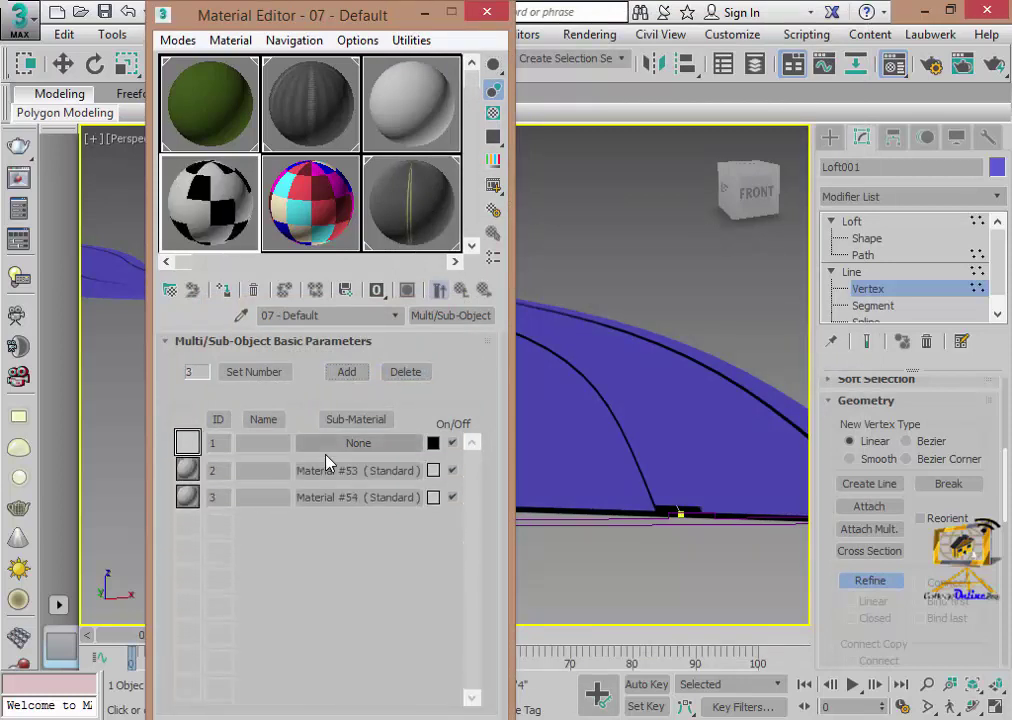
left_click(386, 374)
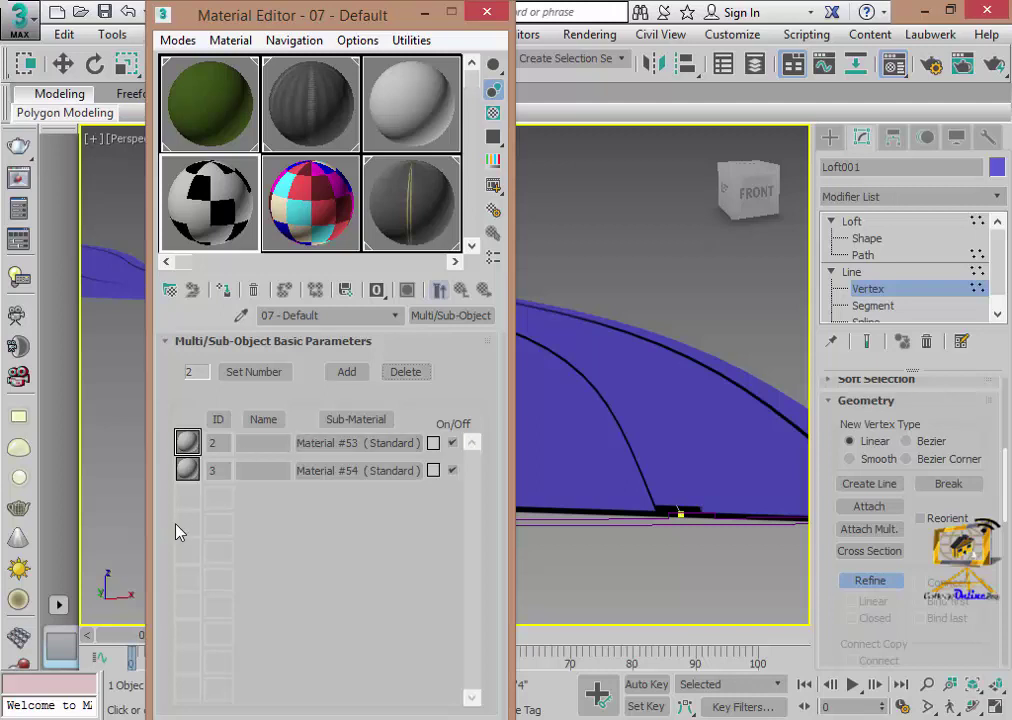
left_click(356, 374)
left_click(356, 374)
left_click(356, 374)
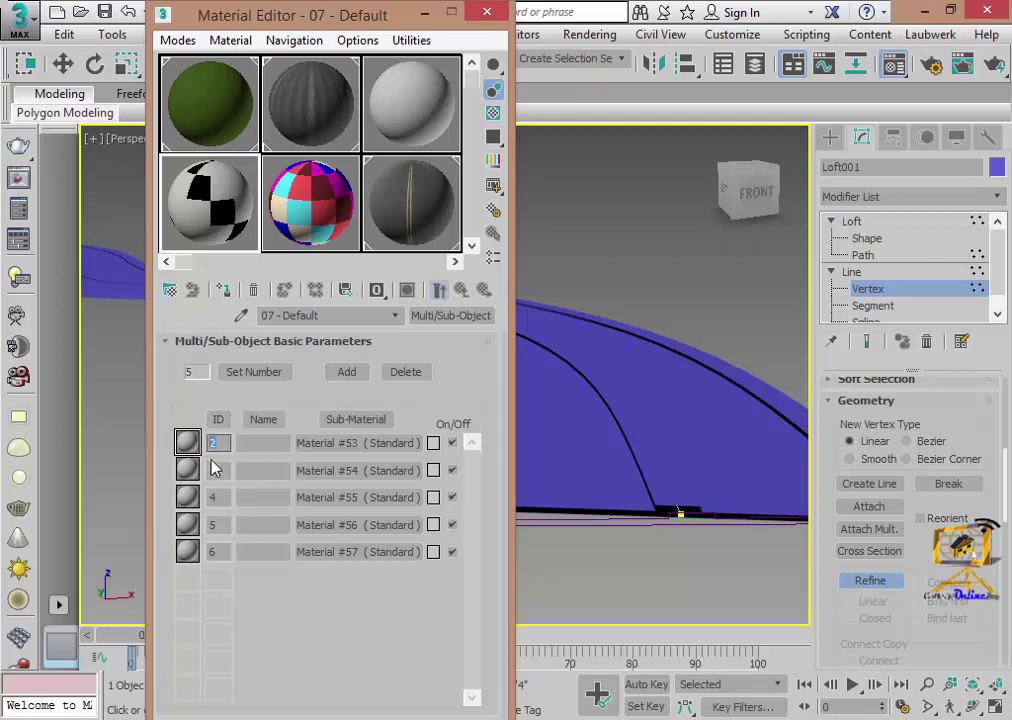
- Renumber the sub-material IDs 1, 2, 3, 4, 5 and apply the material to Loft001
type("1")
key("Tab")
type("2")
key("Tab")
type("3")
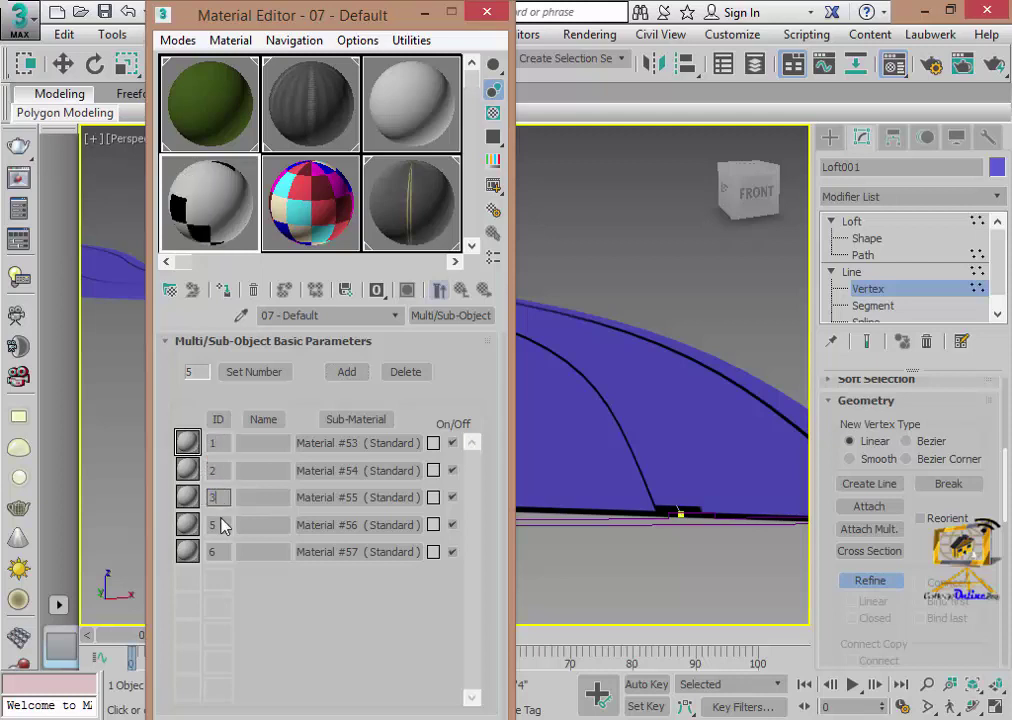
key("Tab")
type("4")
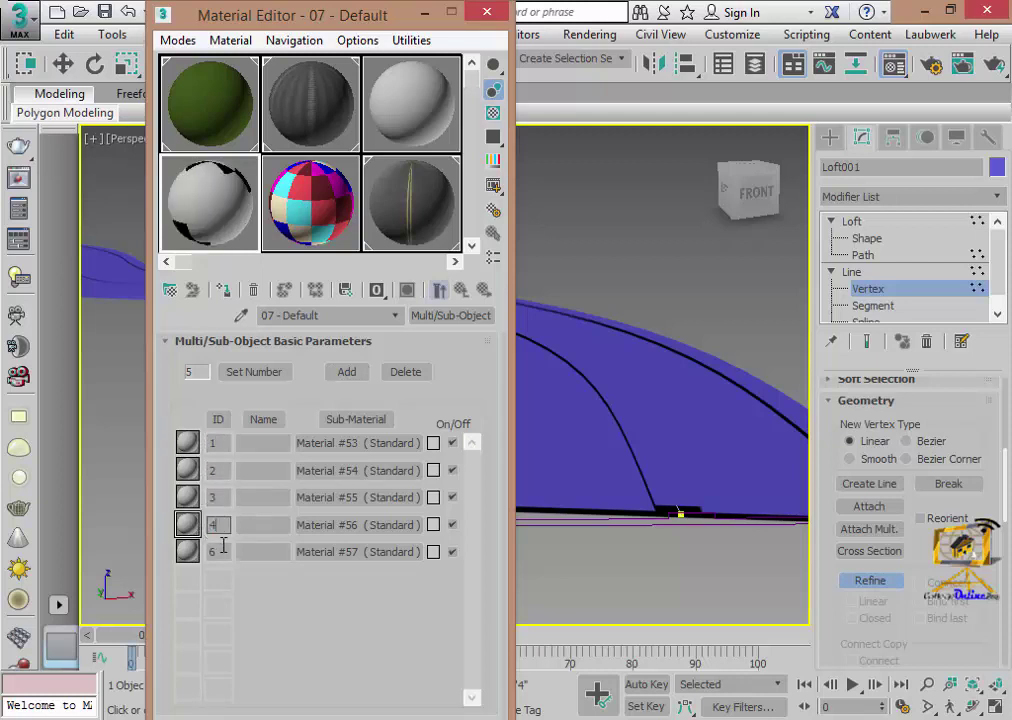
key("Tab")
type("5")
key("Tab")
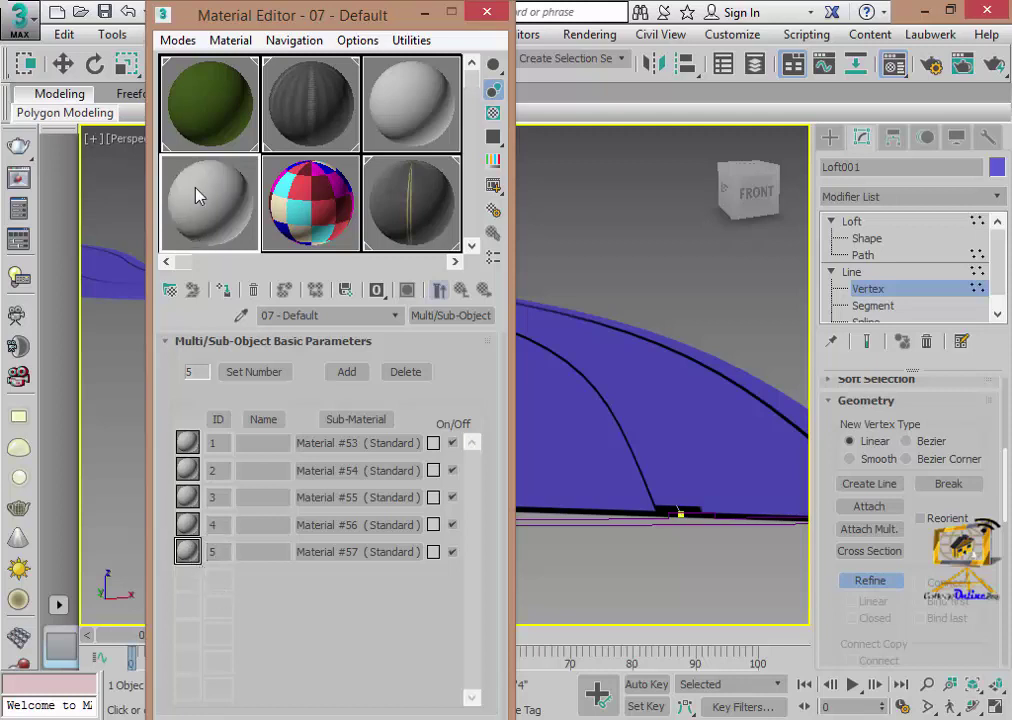
left_click_drag(215, 219, 650, 425)
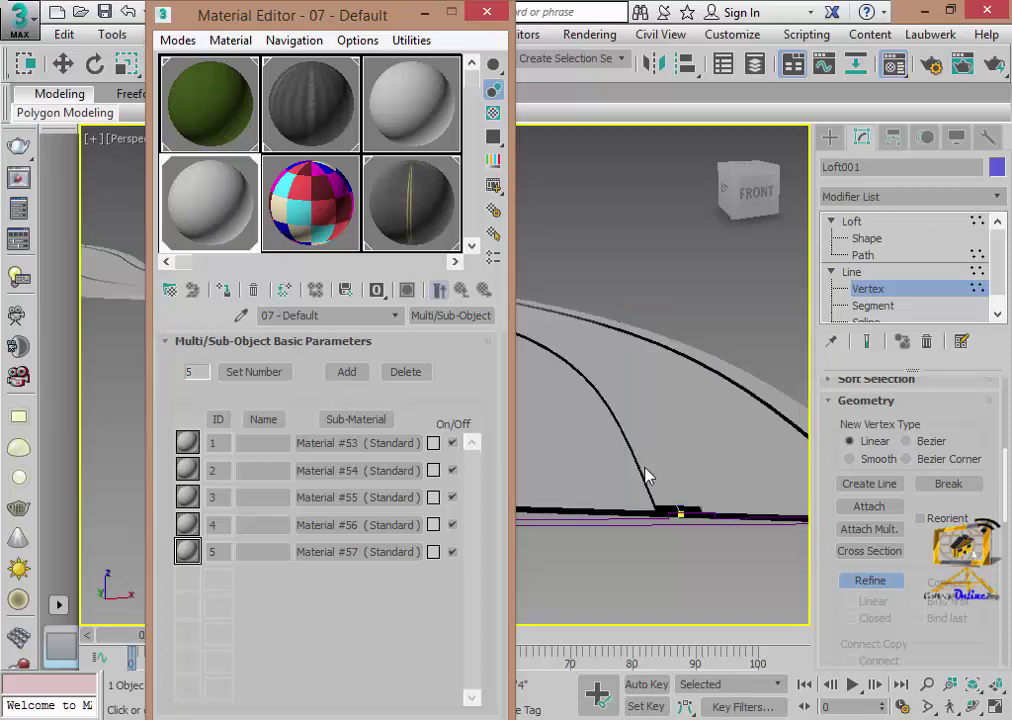
- Colour sub-material 1 orange
left_click(434, 446)
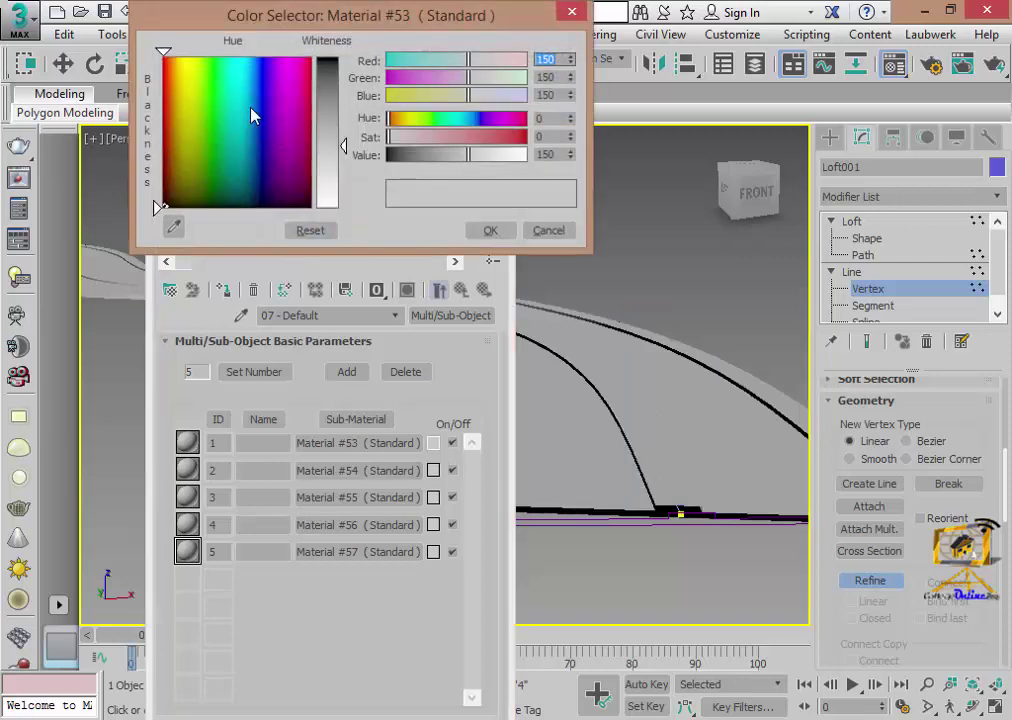
left_click_drag(254, 117, 170, 66)
left_click_drag(343, 146, 343, 75)
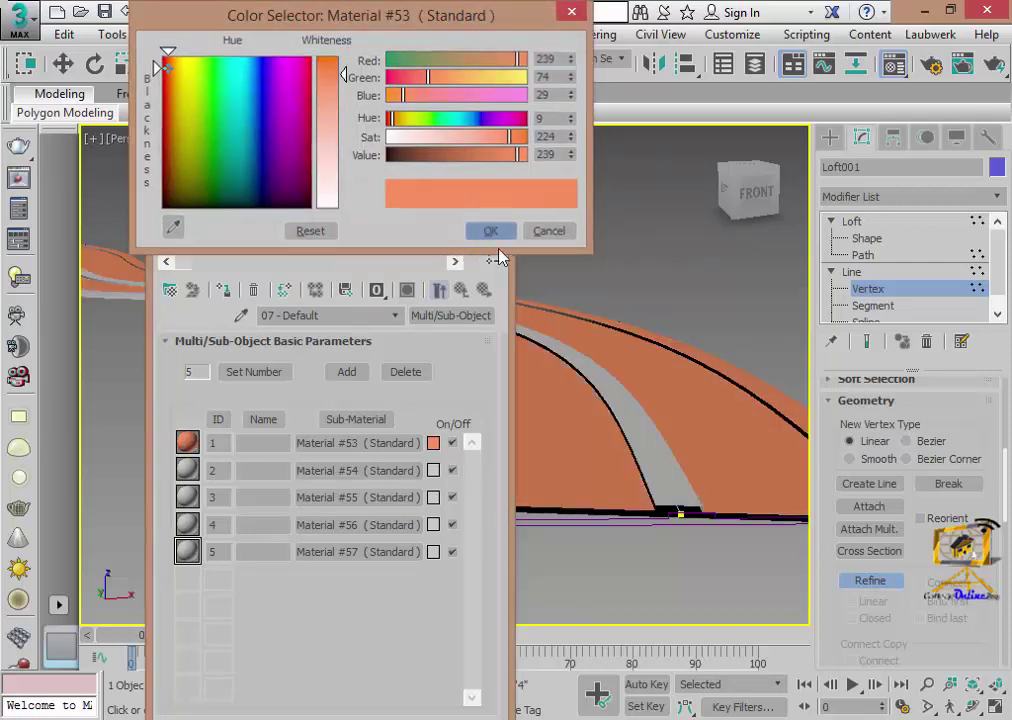
left_click(490, 231)
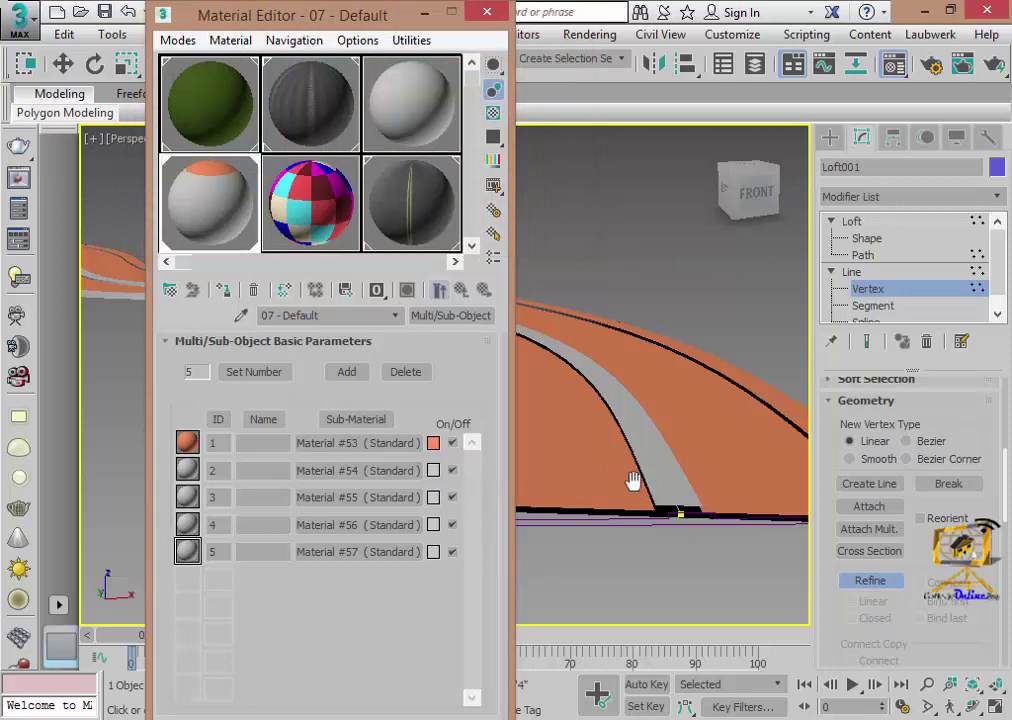
mouse_move(633, 481)
middle_mouse_down()
mouse_move(610, 460)
mouse_move(666, 477)
mouse_move(734, 477)
mouse_move(672, 490)
mouse_move(703, 488)
mouse_move(697, 507)
middle_mouse_up()
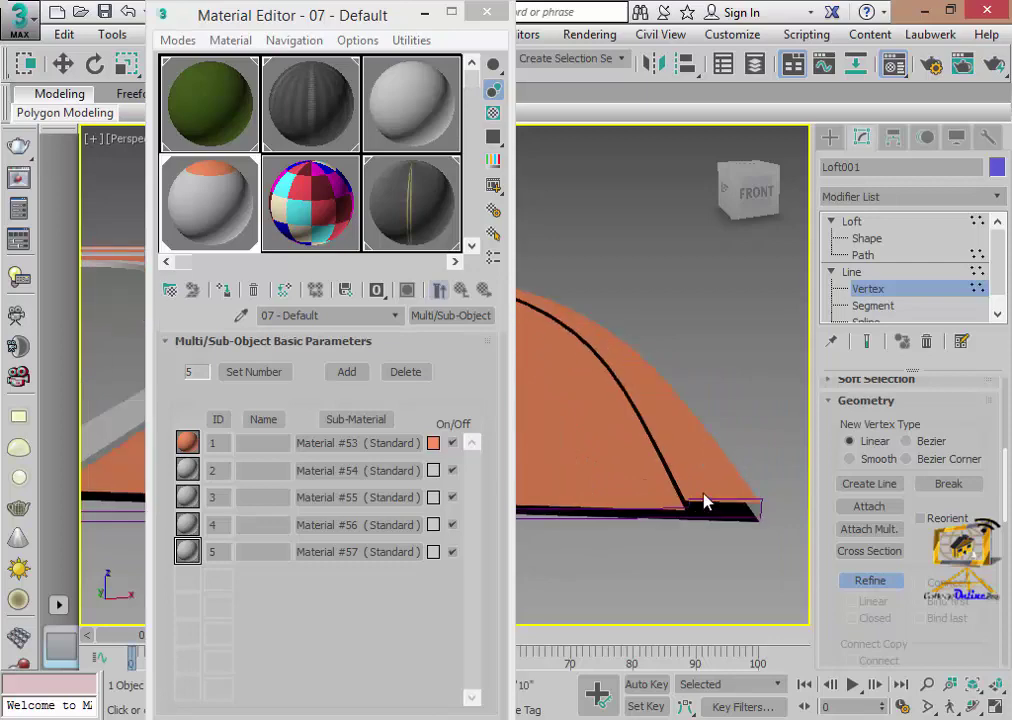
- Colour sub-material 2 magenta, replacing a first orange attempt
left_click(433, 470)
left_click_drag(213, 92, 168, 68)
left_click_drag(343, 110, 343, 60)
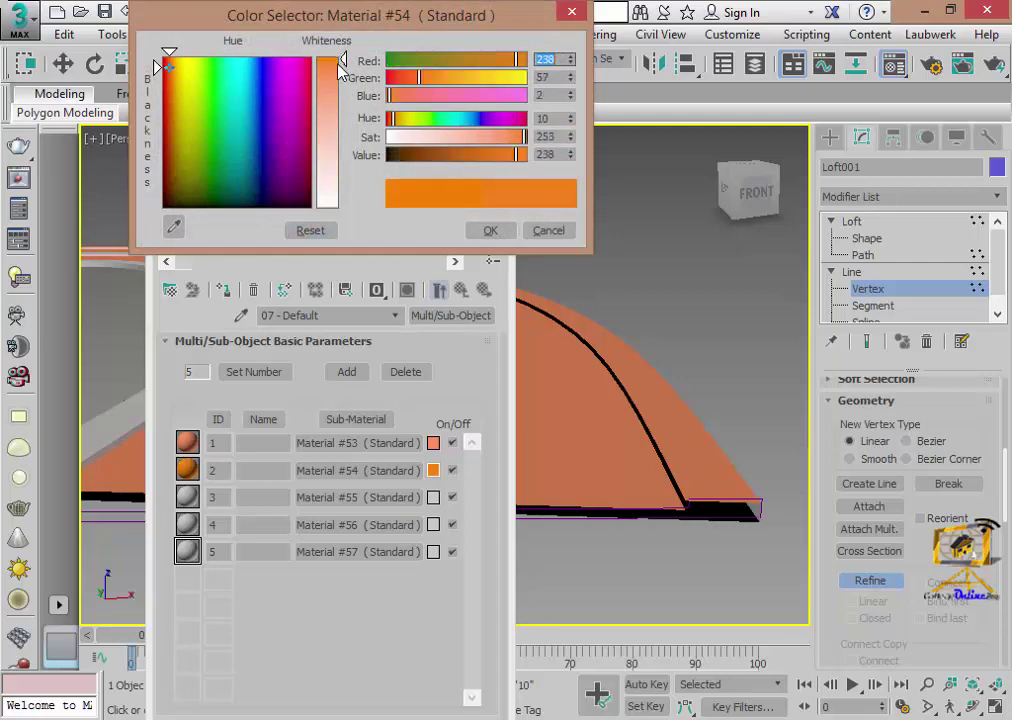
left_click(490, 230)
mouse_move(565, 407)
middle_mouse_down("alt")
mouse_move(684, 407)
mouse_move(585, 413)
middle_mouse_up("alt")
left_click(433, 470)
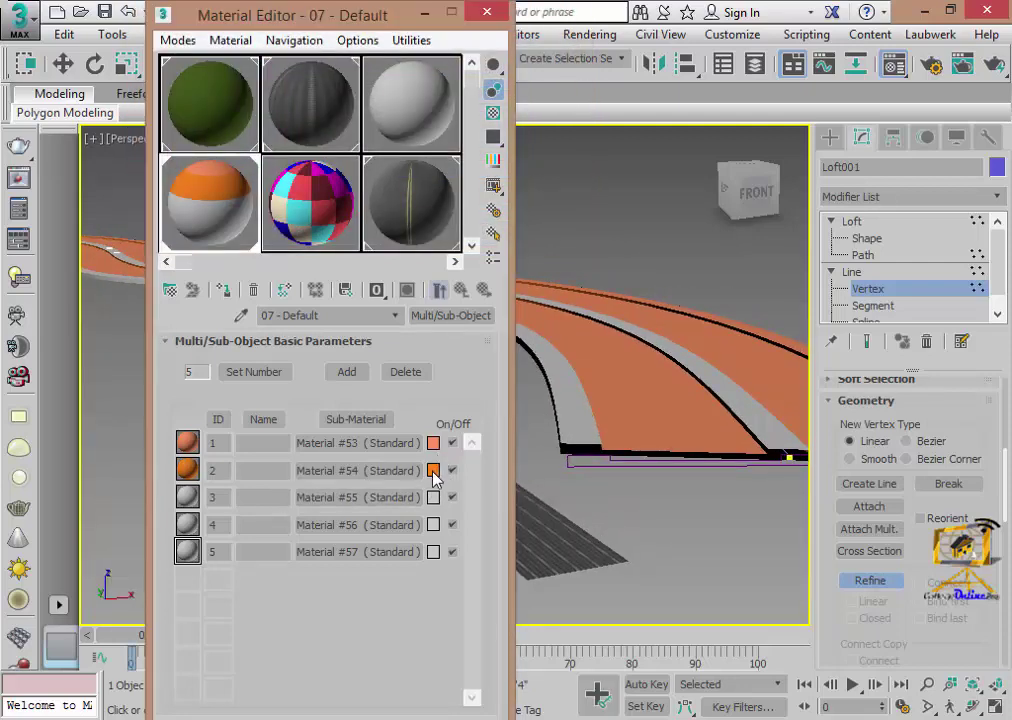
mouse_move(300, 135)
left_mouse_down()
mouse_move(160, 75)
mouse_move(290, 67)
mouse_move(346, 87)
left_mouse_up()
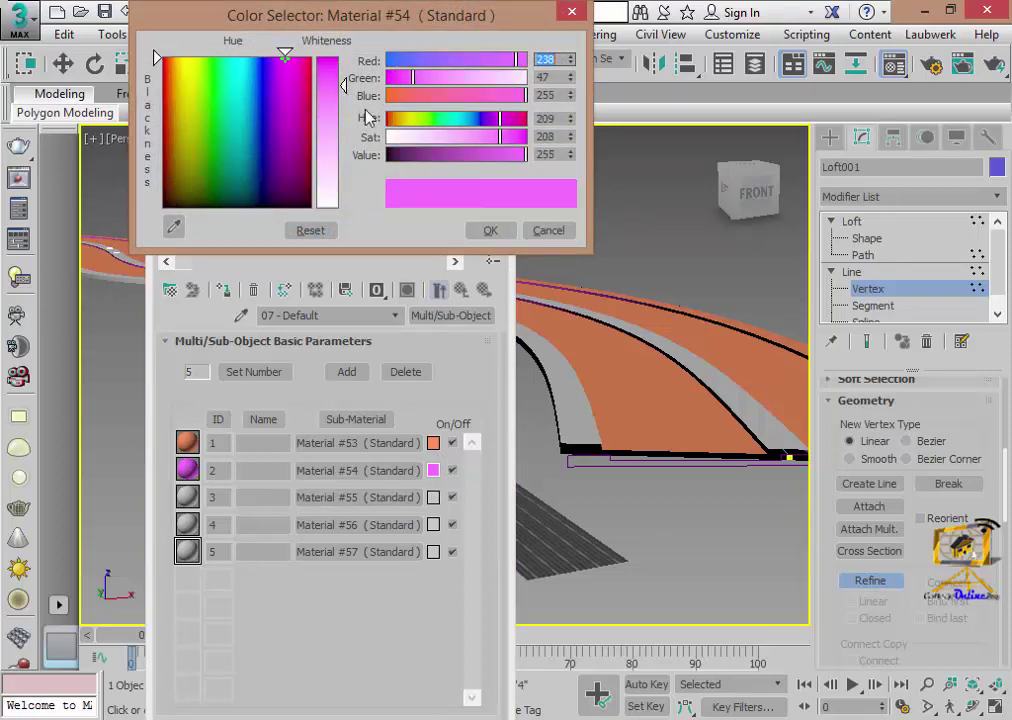
left_click(490, 231)
scroll(685, 418, "up", 3)
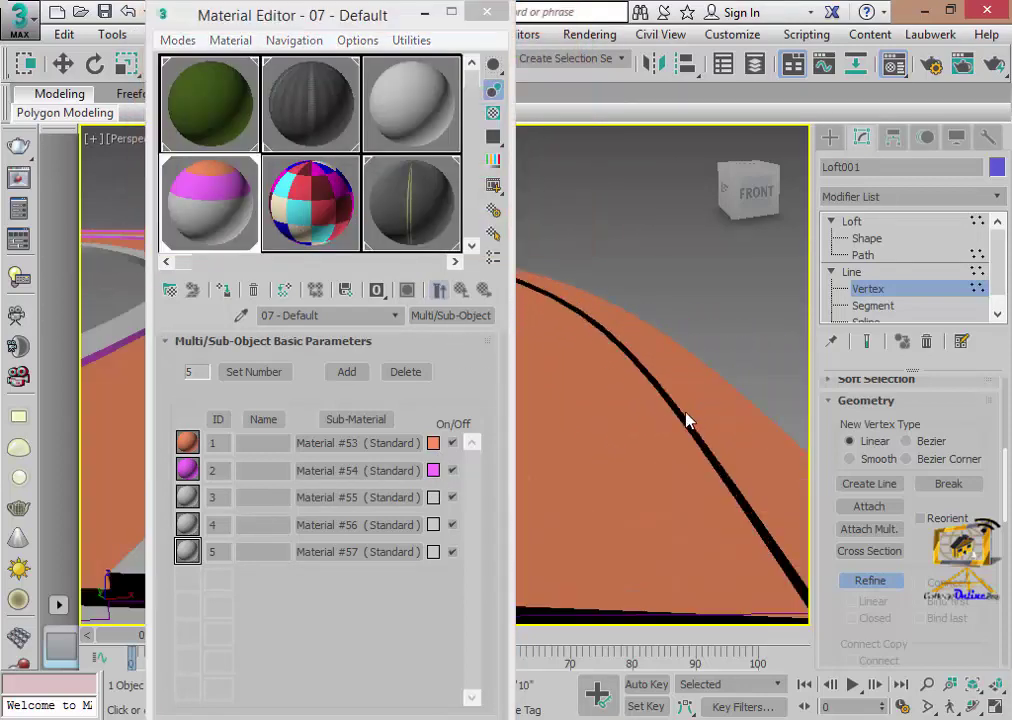
scroll(625, 417, "up", 1)
scroll(625, 417, "down", 2)
middle_click_drag(639, 389, 573, 401)
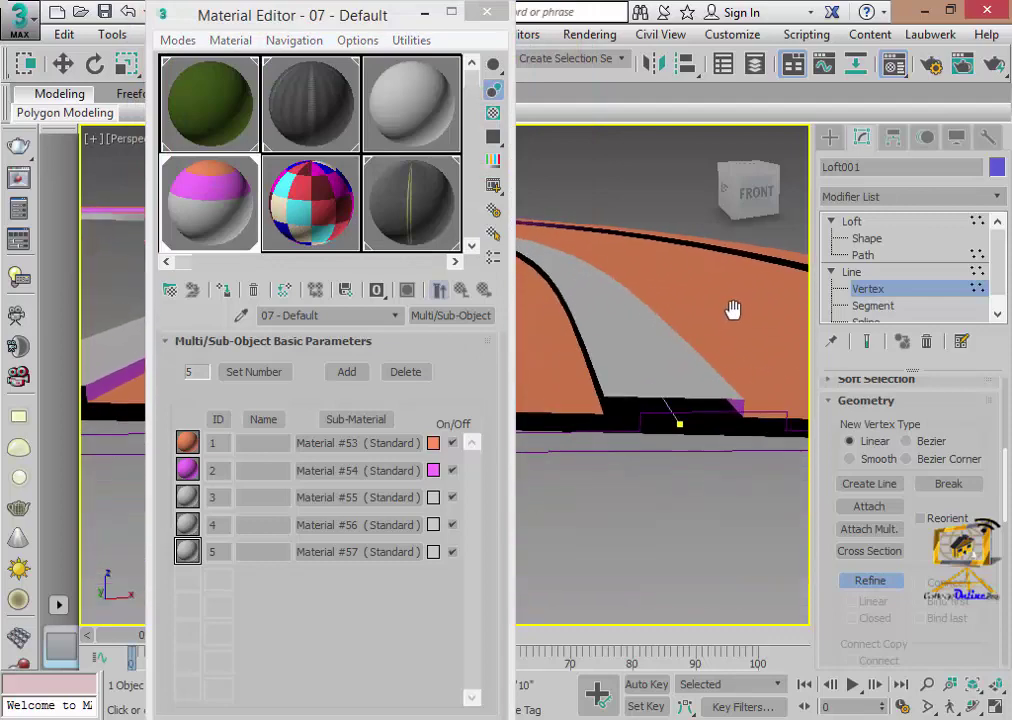
- Colour sub-material 3 bright green and sub-material 4 blue
left_click(433, 501)
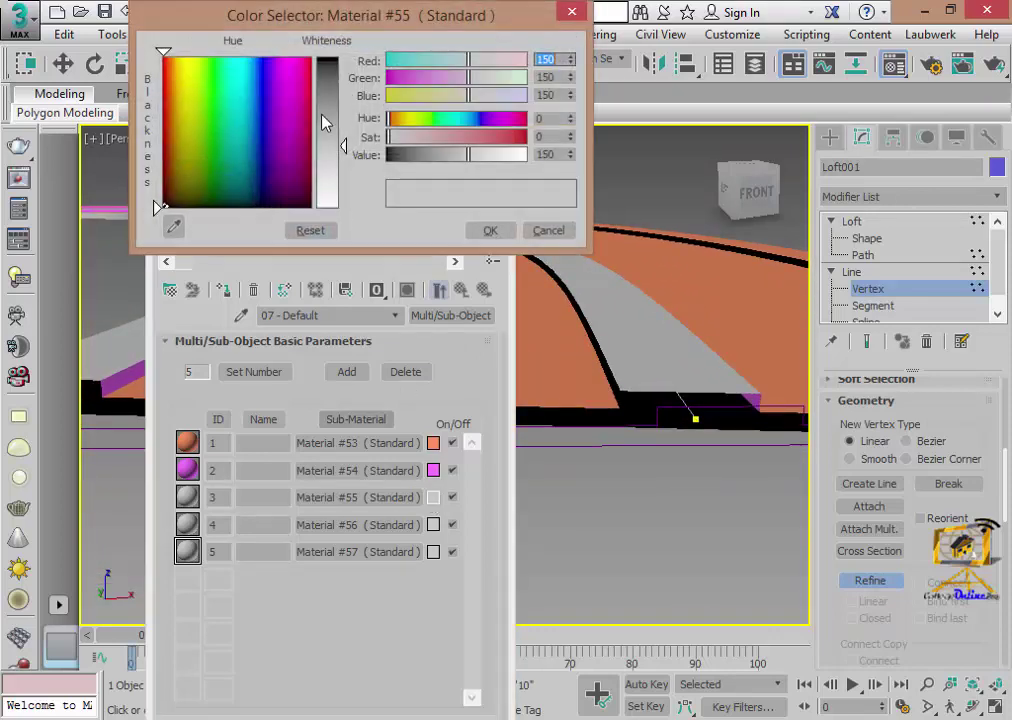
left_click_drag(276, 68, 208, 60)
left_click_drag(349, 150, 349, 205)
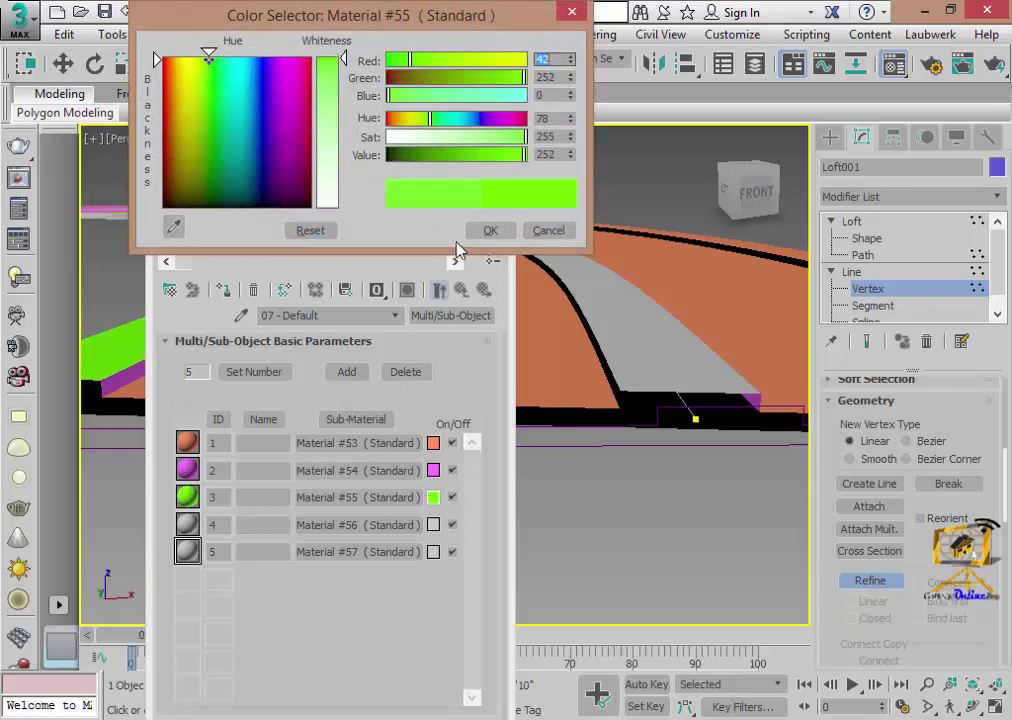
left_click(490, 230)
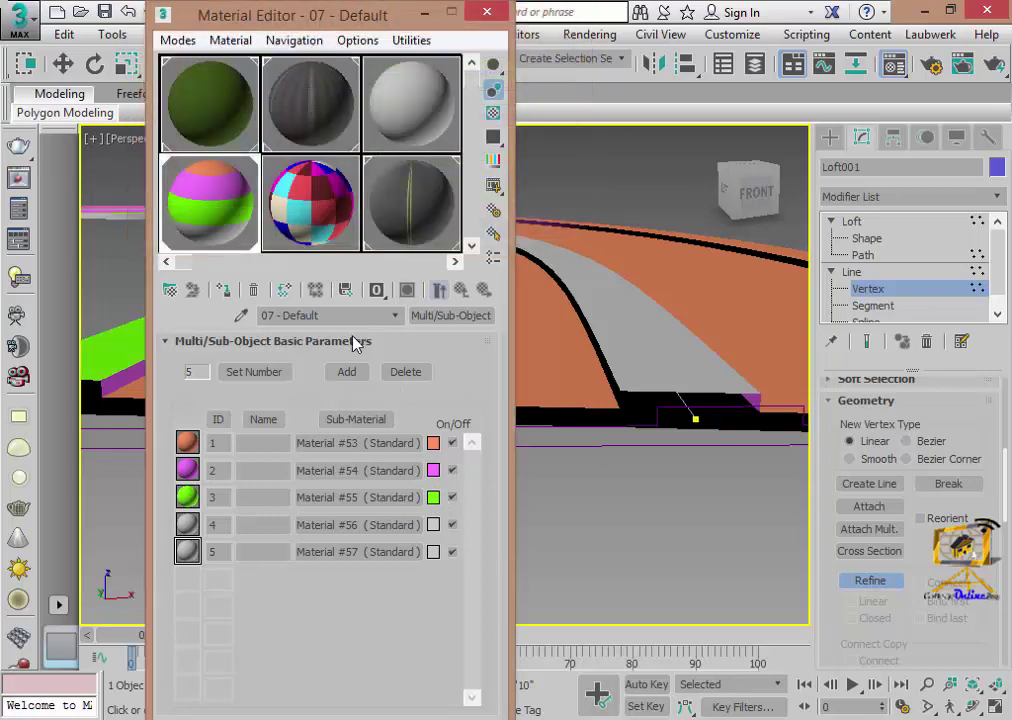
left_click(433, 524)
left_click_drag(280, 99, 262, 58)
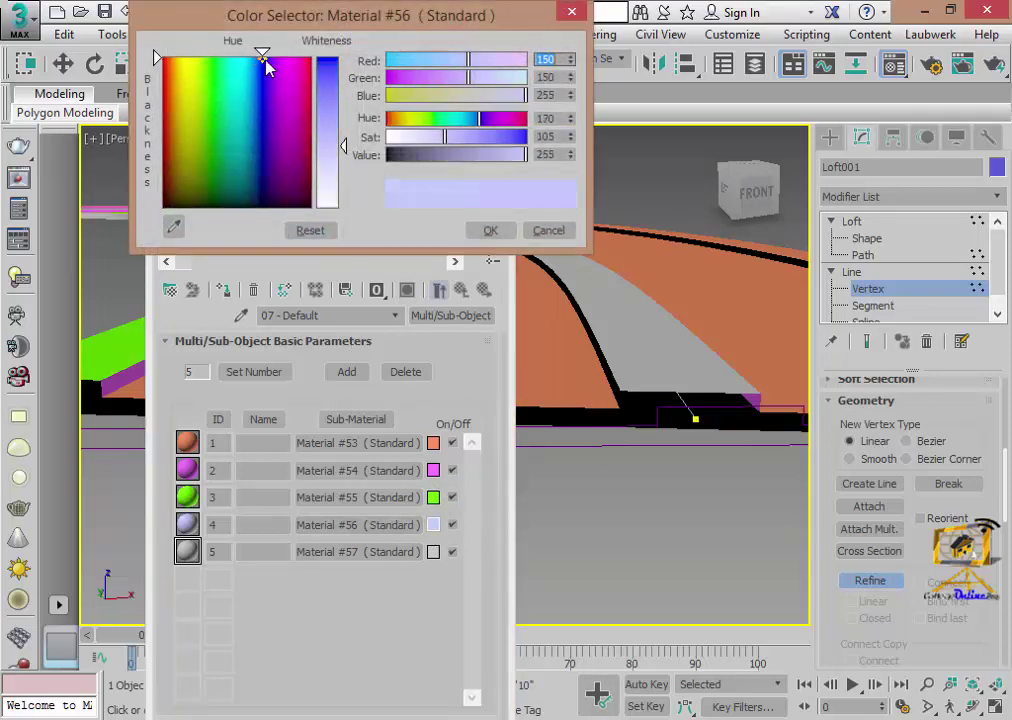
left_click(490, 230)
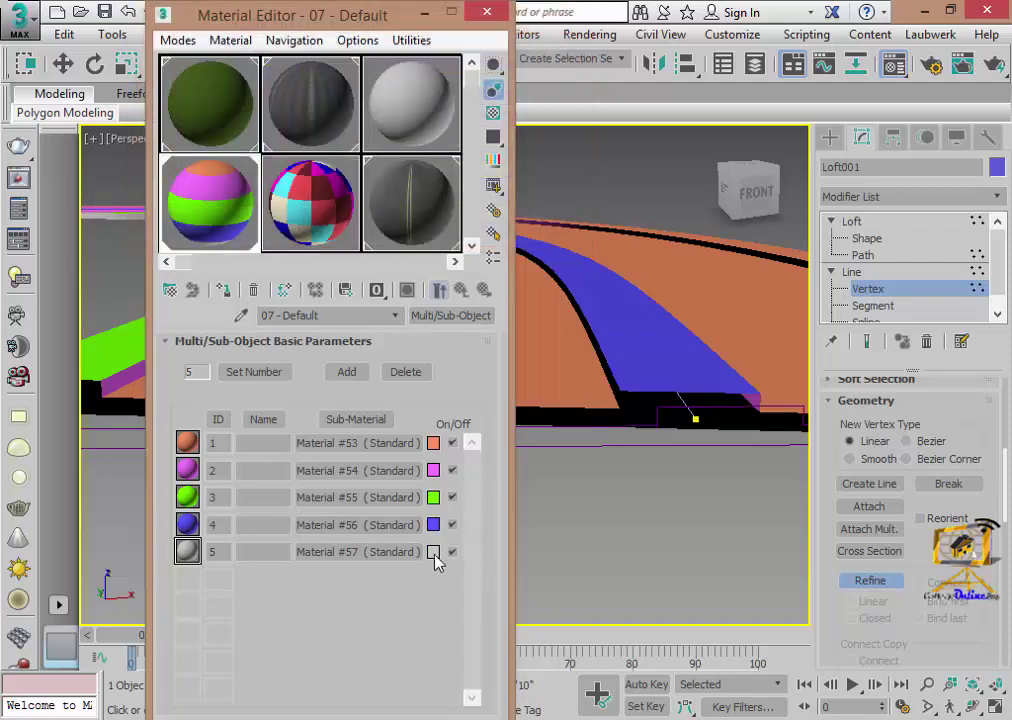
- Colour sub-material 5 bright yellow and zoom in to inspect the striped road
left_click(433, 551)
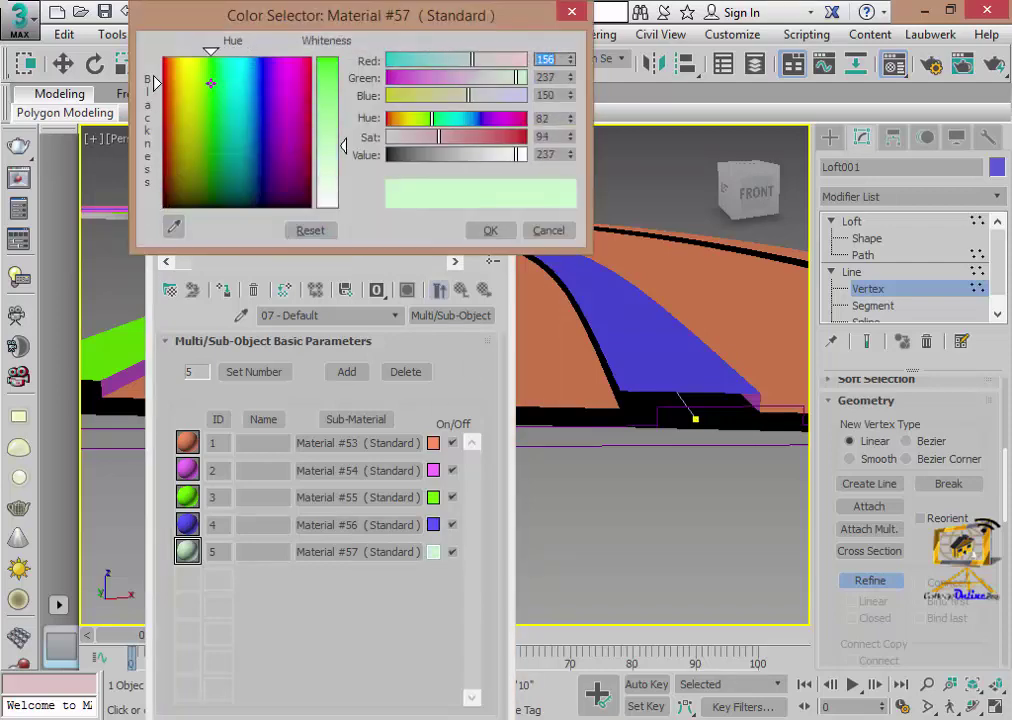
left_click_drag(280, 185, 190, 57)
left_click_drag(445, 136, 522, 136)
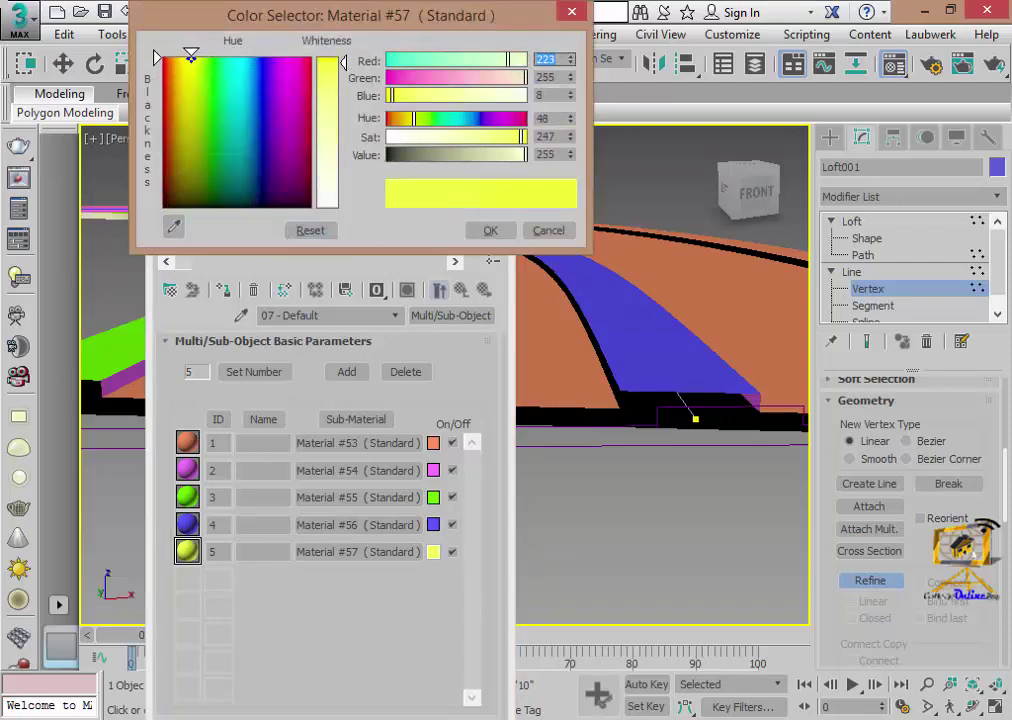
left_click(490, 230)
mouse_move(560, 385)
middle_mouse_down()
mouse_move(681, 443)
mouse_move(637, 465)
mouse_move(700, 452)
mouse_move(610, 452)
middle_mouse_up()
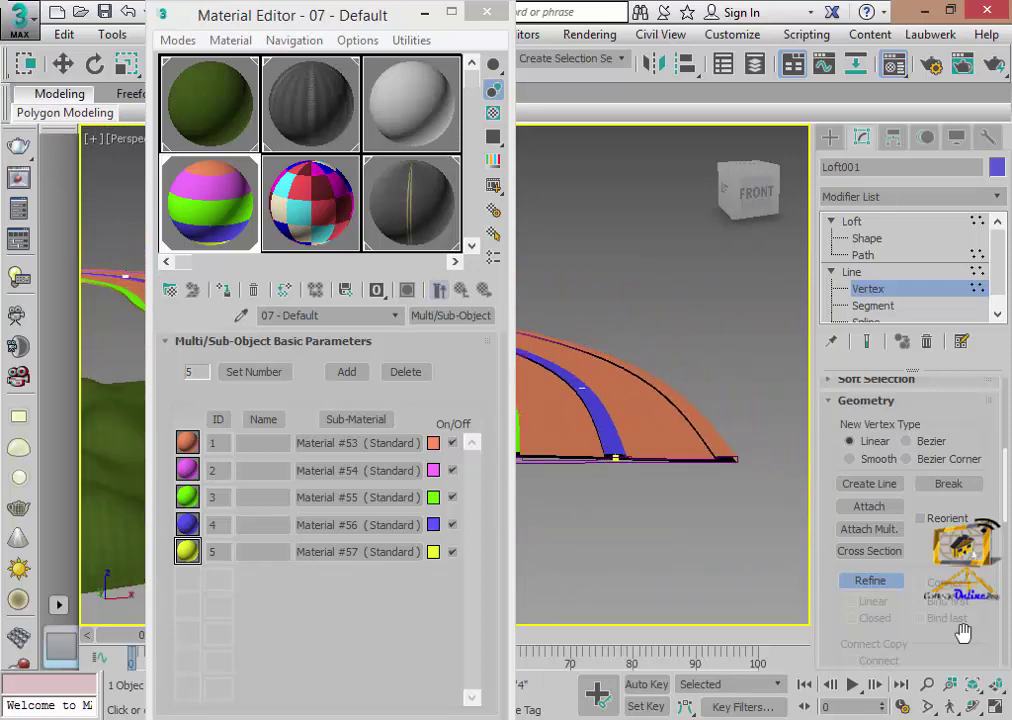
left_click(927, 684)
mouse_move(605, 440)
left_mouse_down()
mouse_move(603, 395)
mouse_move(605, 411)
left_mouse_up()
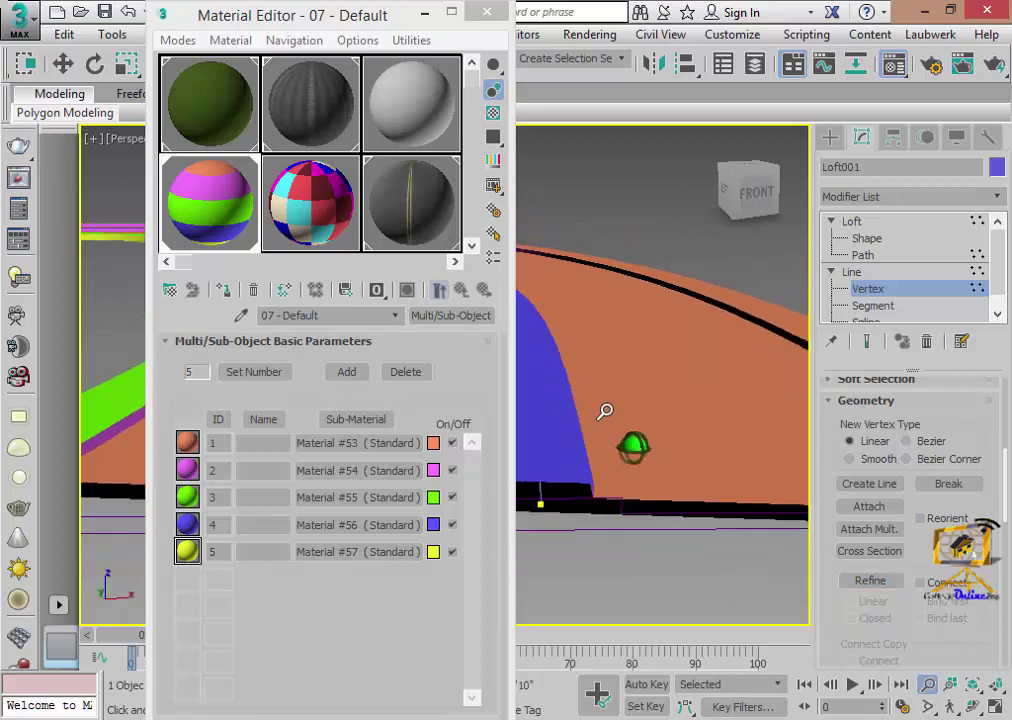
mouse_move(605, 411)
middle_mouse_down()
mouse_move(610, 424)
mouse_move(468, 400)
mouse_move(565, 434)
middle_mouse_up()
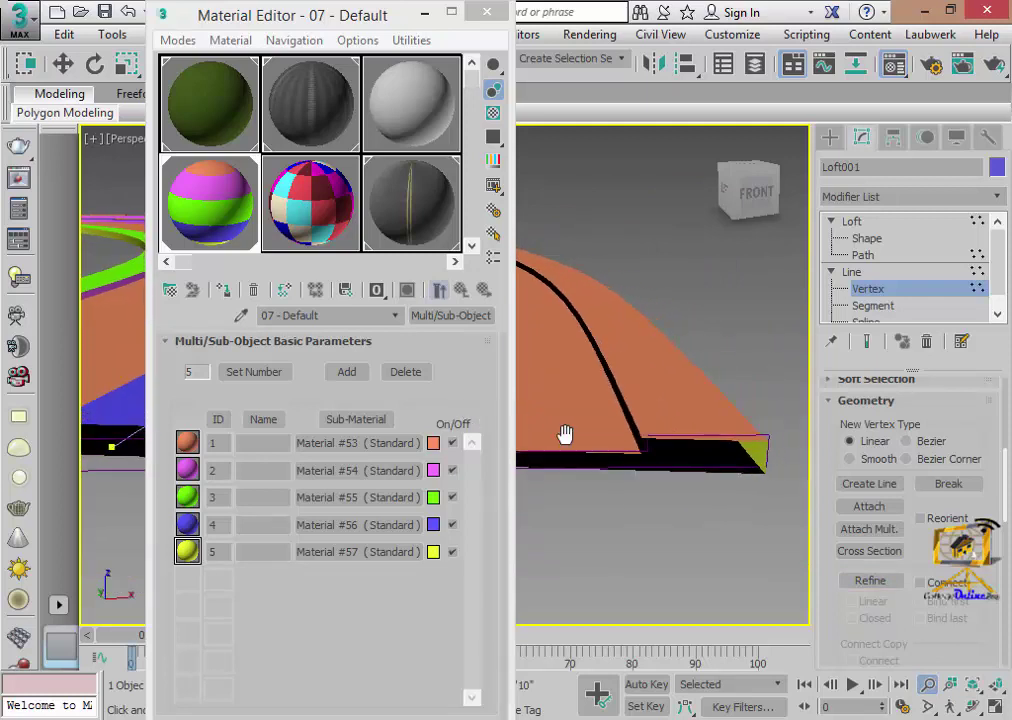
right_click(652, 509)
- Select the rectangle profile's top segment at Editable Spline Segment level, then clear that selection
left_click(829, 136)
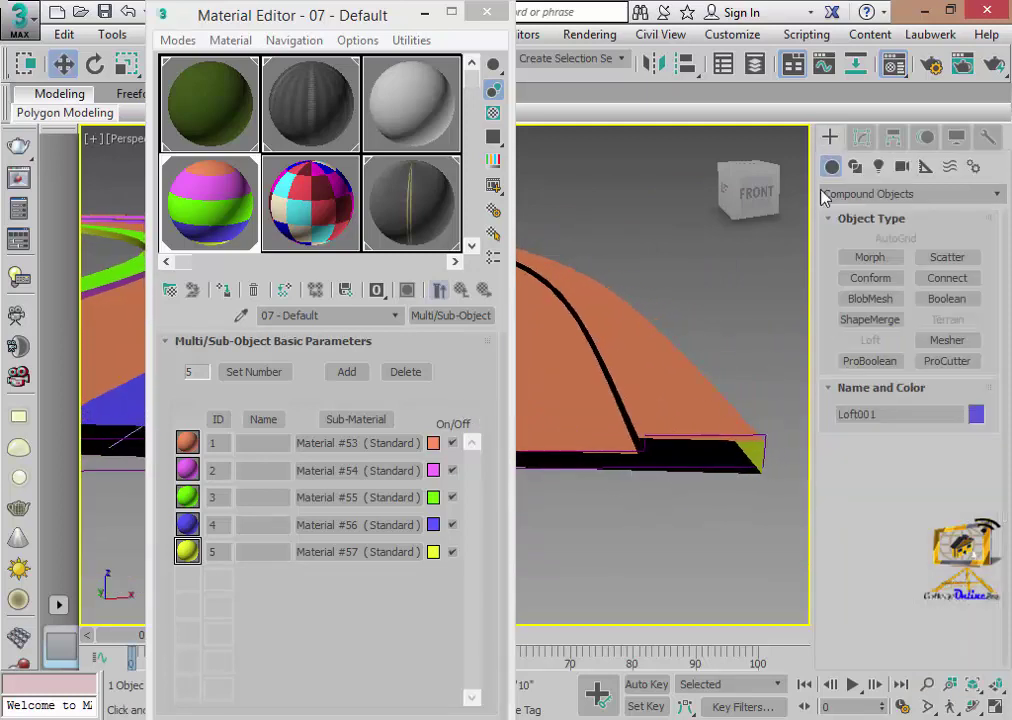
left_click(766, 434)
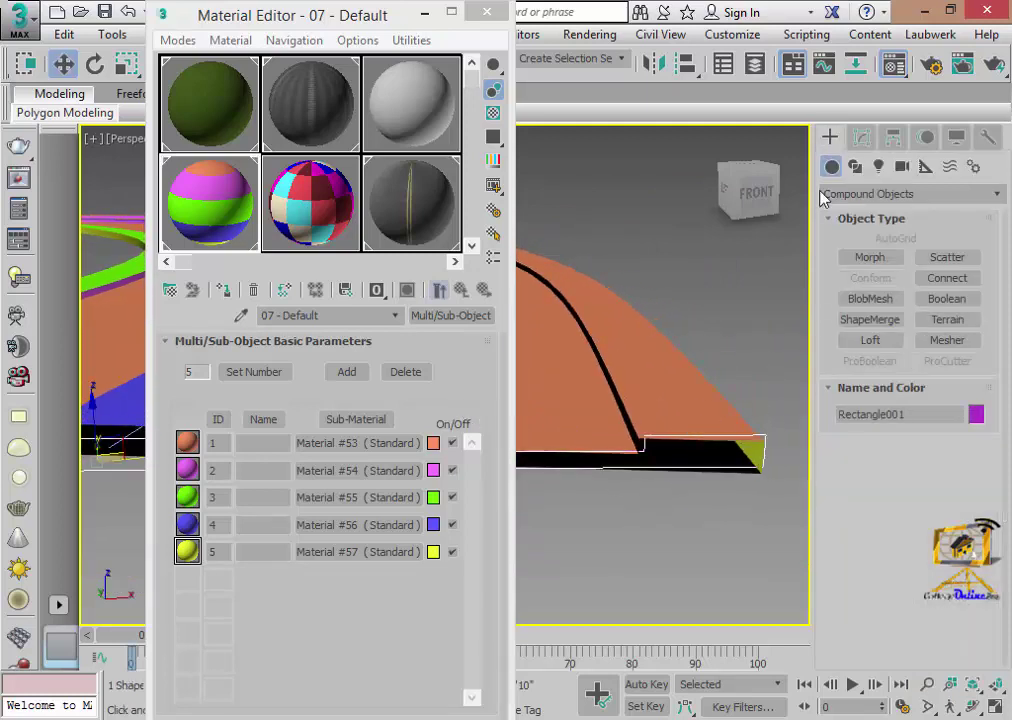
left_click(862, 136)
left_click(868, 256)
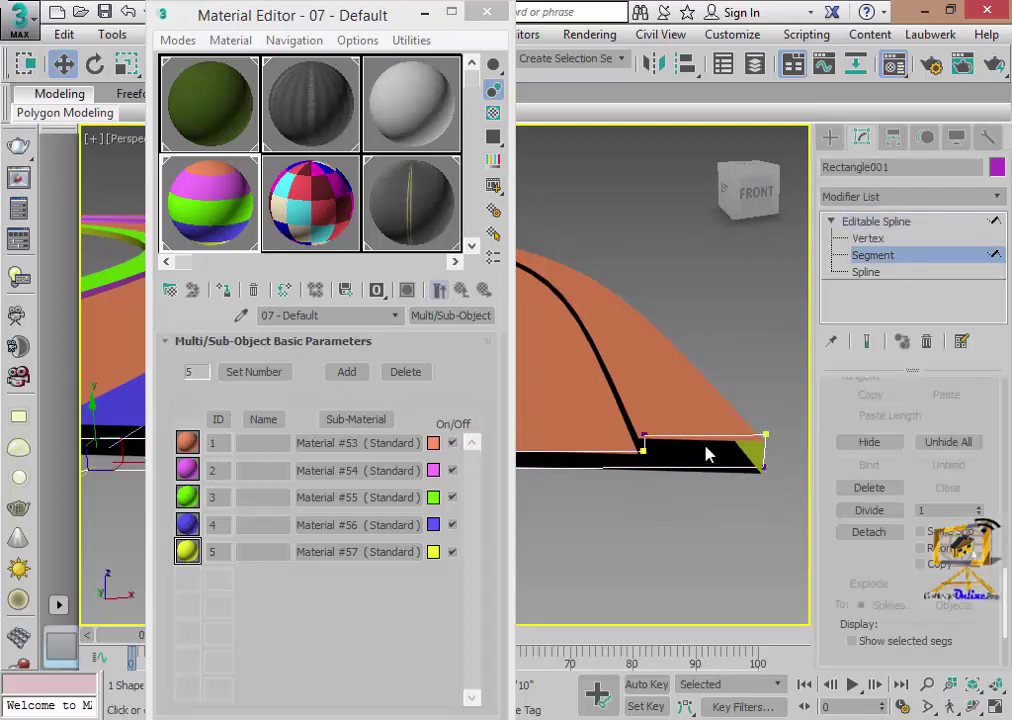
left_click(704, 440)
scroll(821, 582, "down", 5)
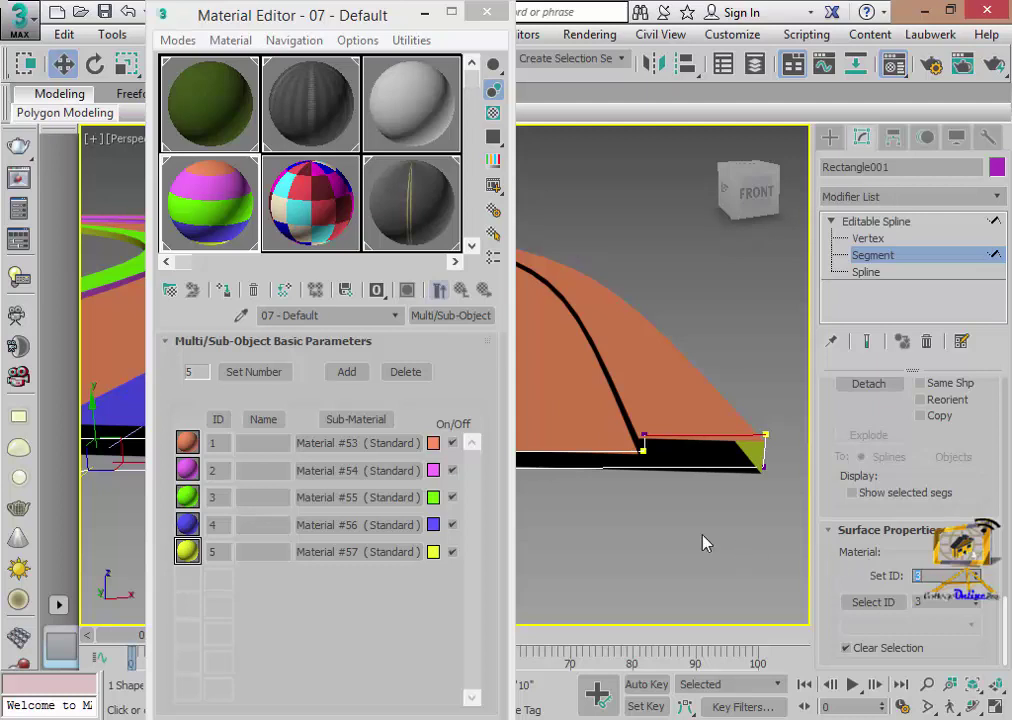
left_click(677, 533)
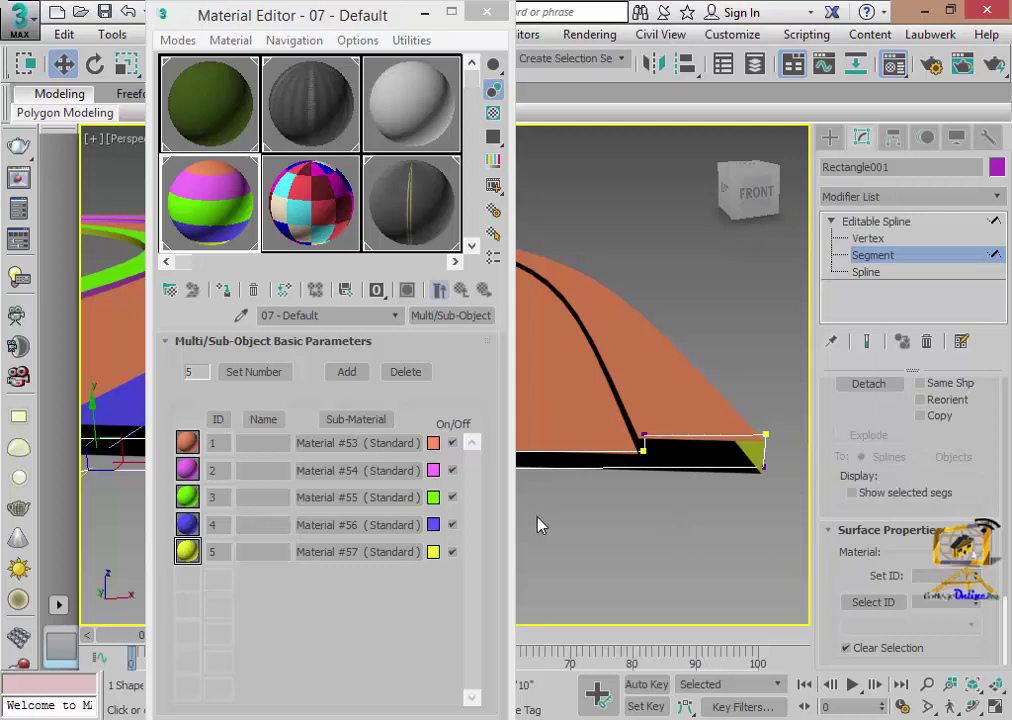
- Pan toward the road's end and pick the Rectangle001 profile shape instead of Loft001
left_click(830, 136)
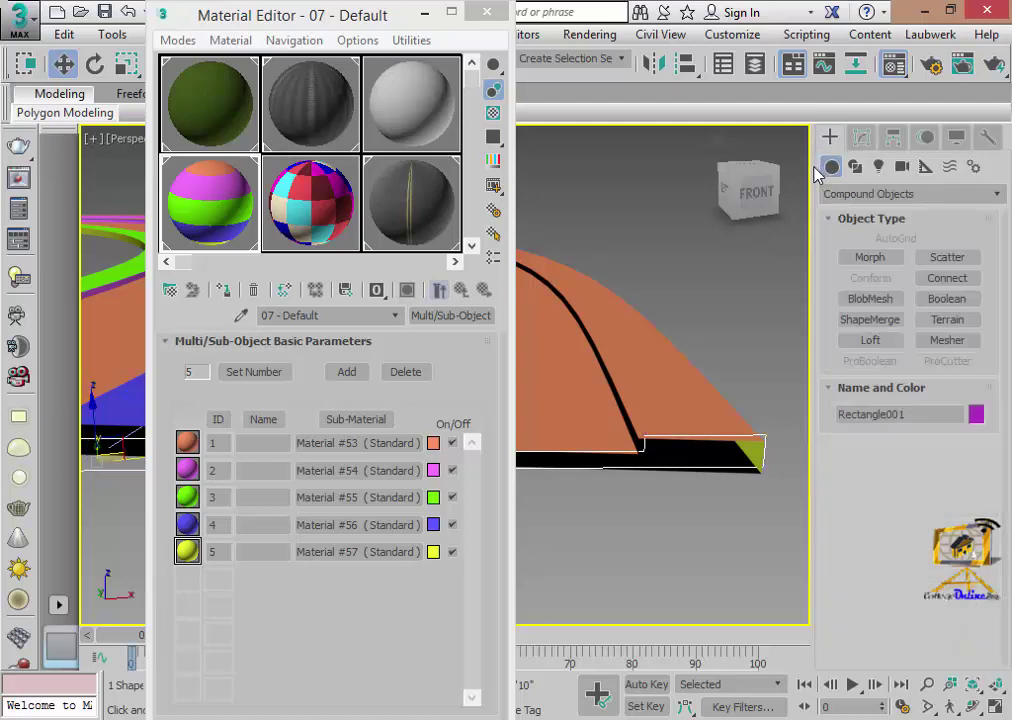
key("ctrl+z")
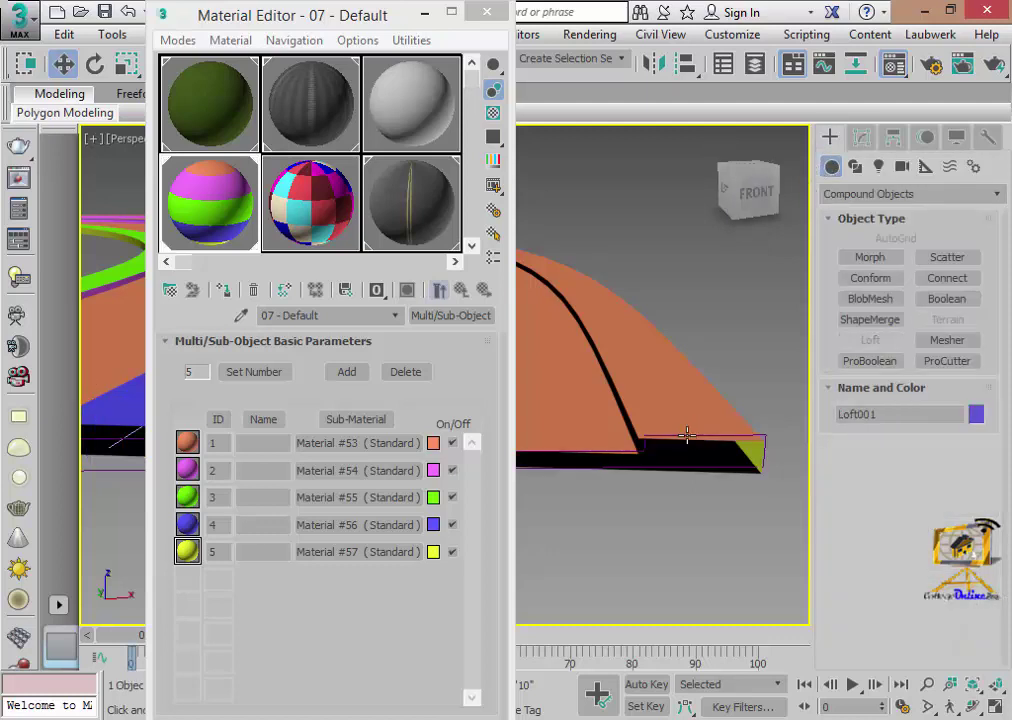
key("ctrl+y")
middle_click_drag(667, 450, 732, 470)
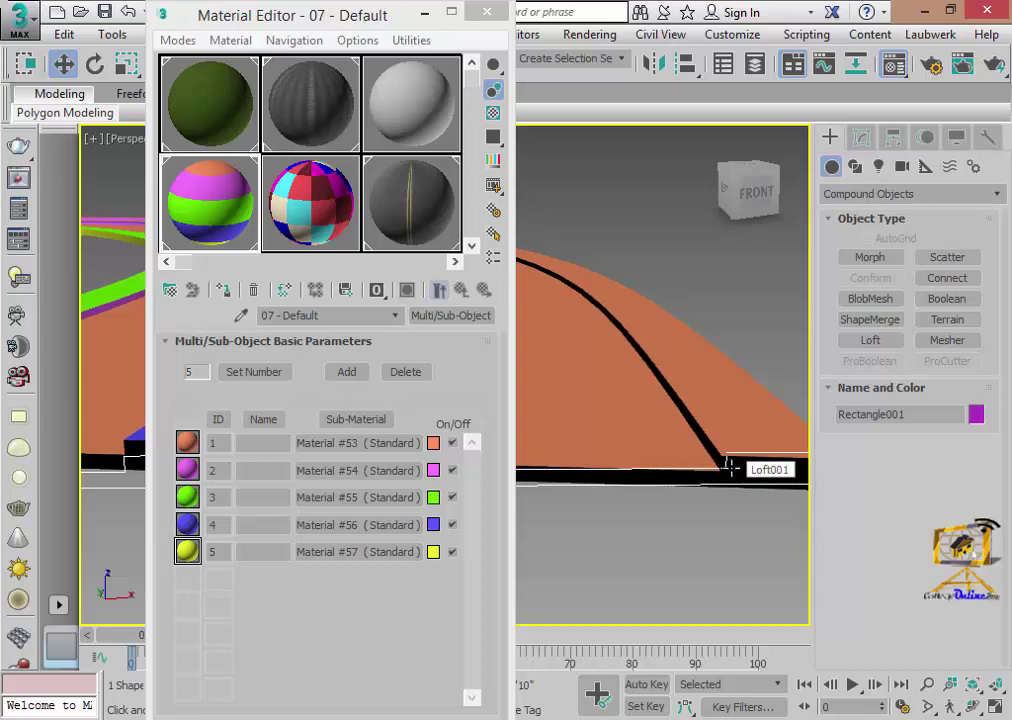
left_click(667, 470)
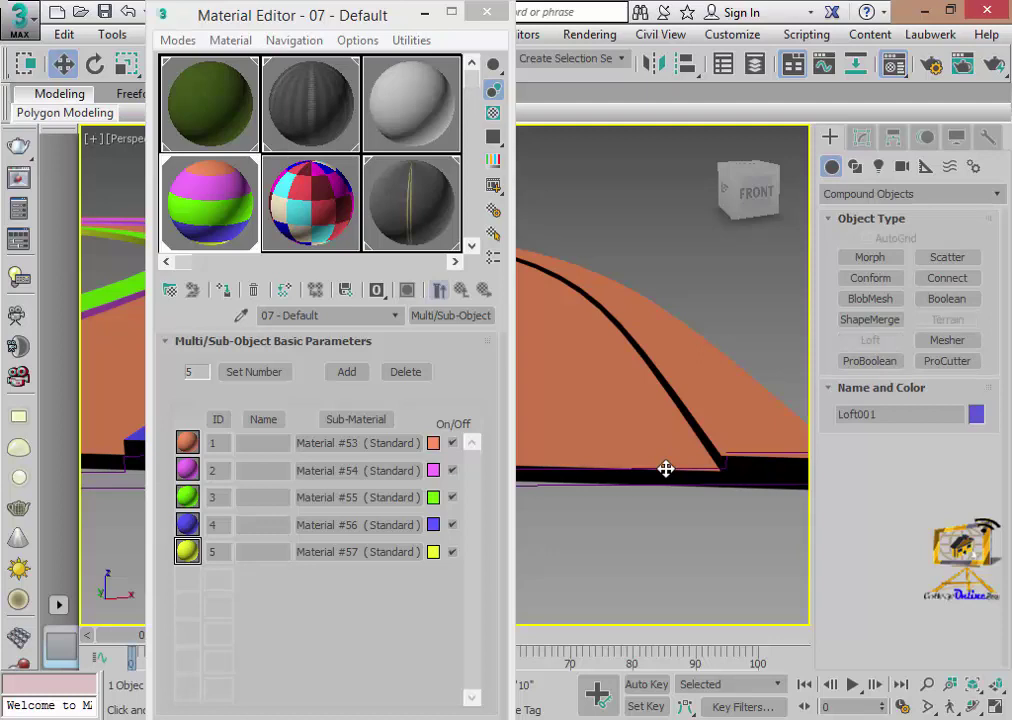
left_click(666, 468)
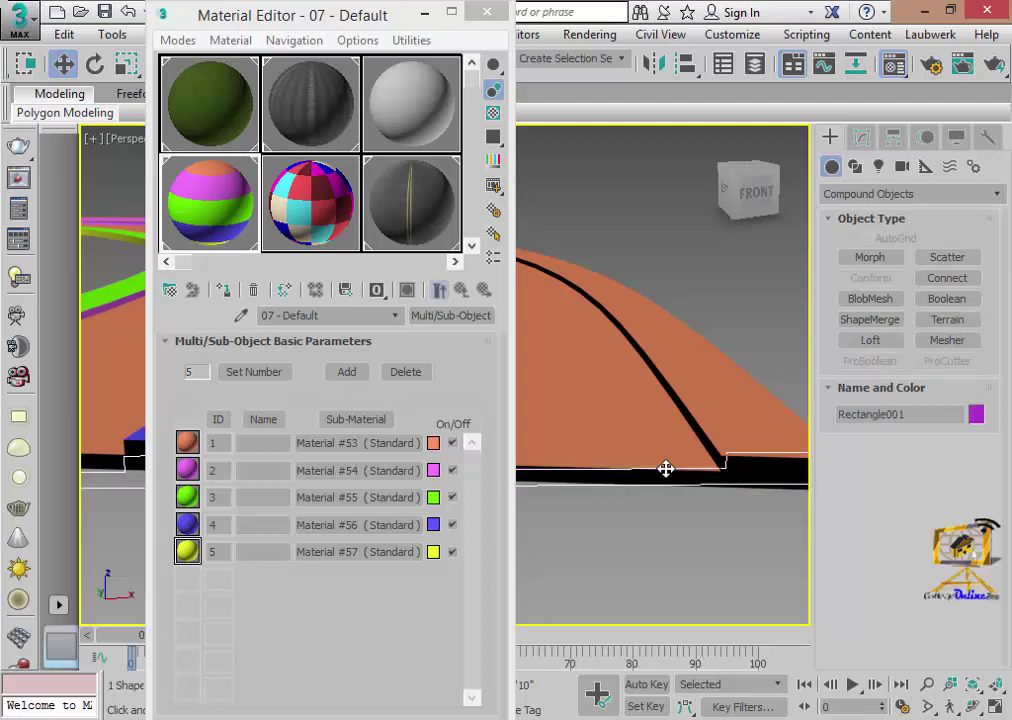
mouse_move(632, 479)
middle_mouse_down()
mouse_move(685, 492)
mouse_move(637, 479)
mouse_move(773, 479)
mouse_move(628, 474)
mouse_move(642, 487)
middle_mouse_up()
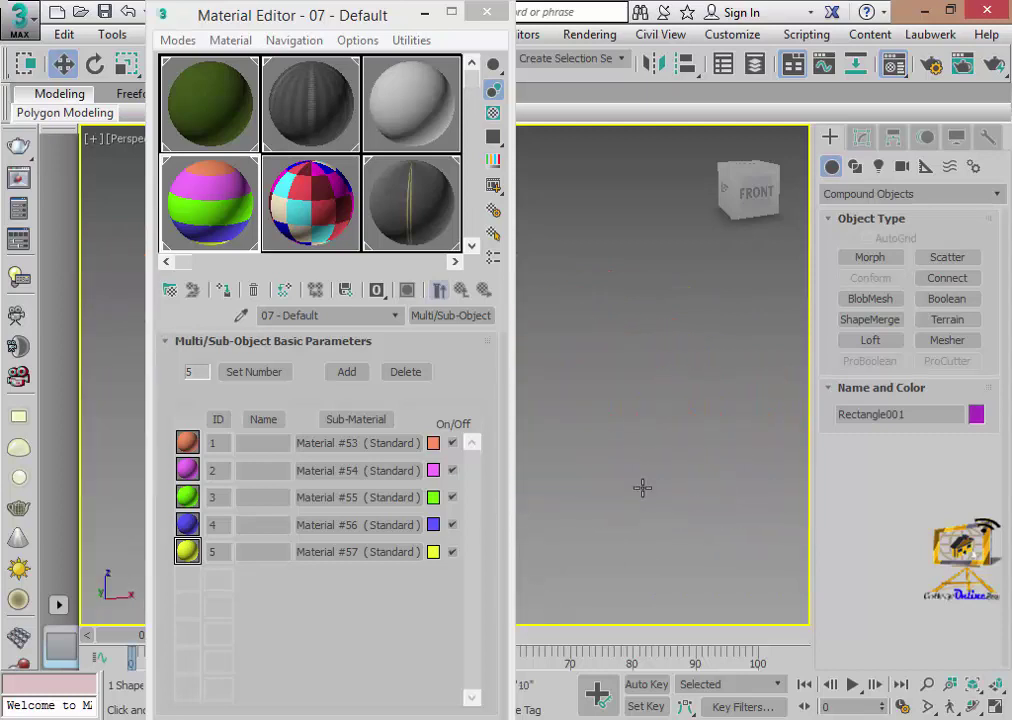
- Zoom in on the road's corner and move a Rectangle001 corner vertex lower at Vertex level
key("alt+z")
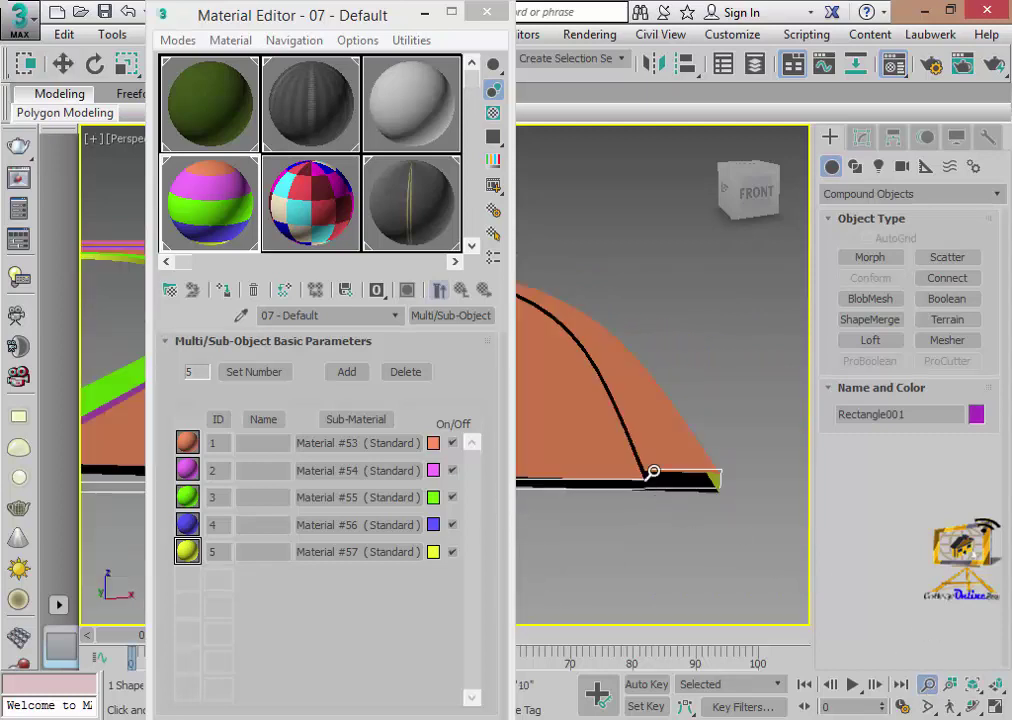
left_click_drag(647, 456, 648, 486)
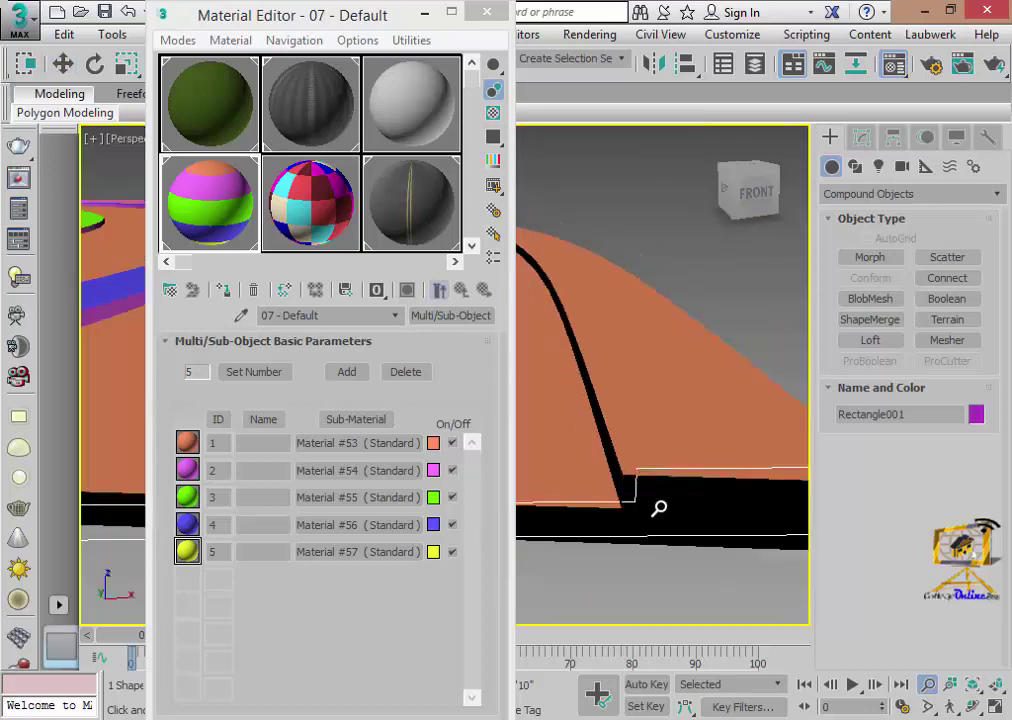
right_click(649, 503)
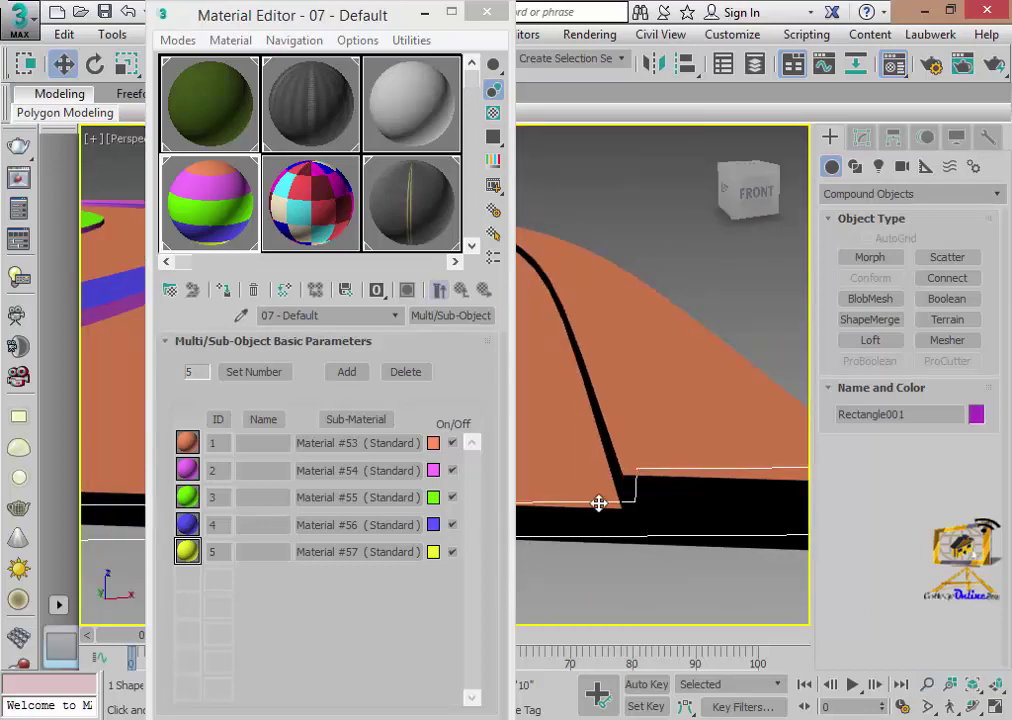
left_click(862, 136)
left_click(868, 238)
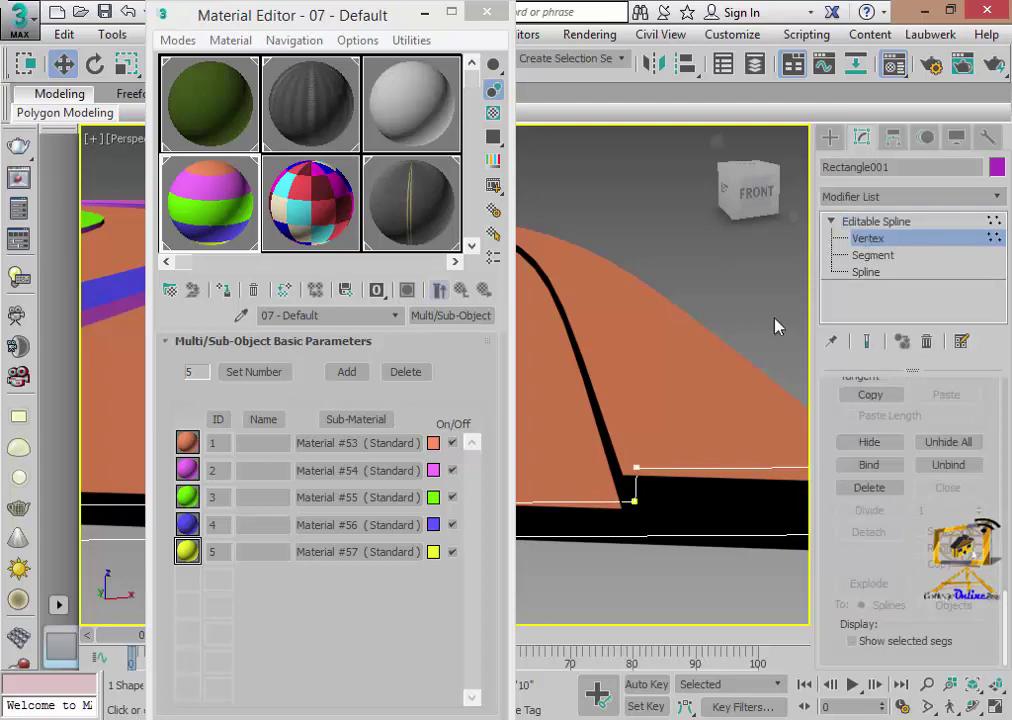
left_click(636, 467)
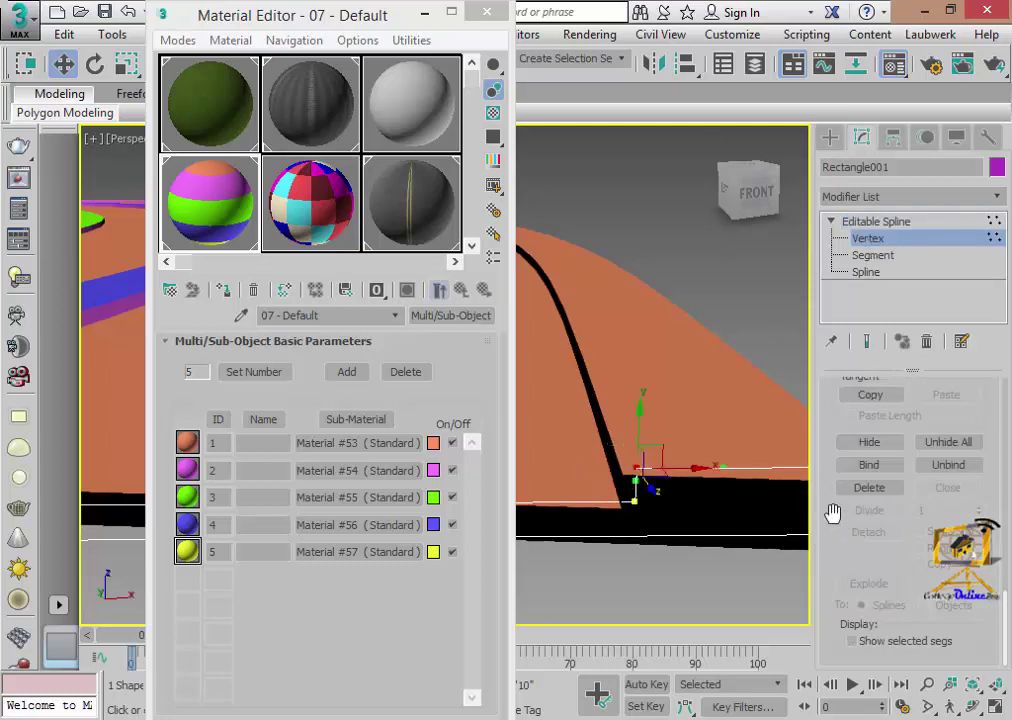
scroll(830, 545, "up", 2)
scroll(840, 560, "up", 3)
scroll(888, 542, "up", 3)
scroll(897, 555, "up", 3)
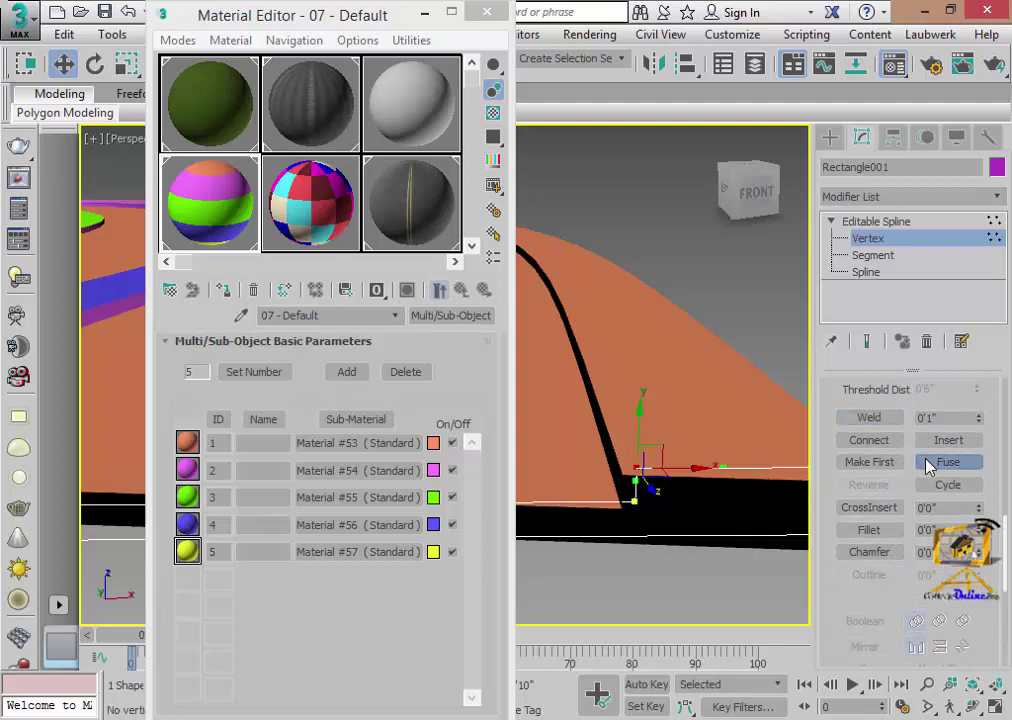
left_click_drag(655, 490, 655, 527)
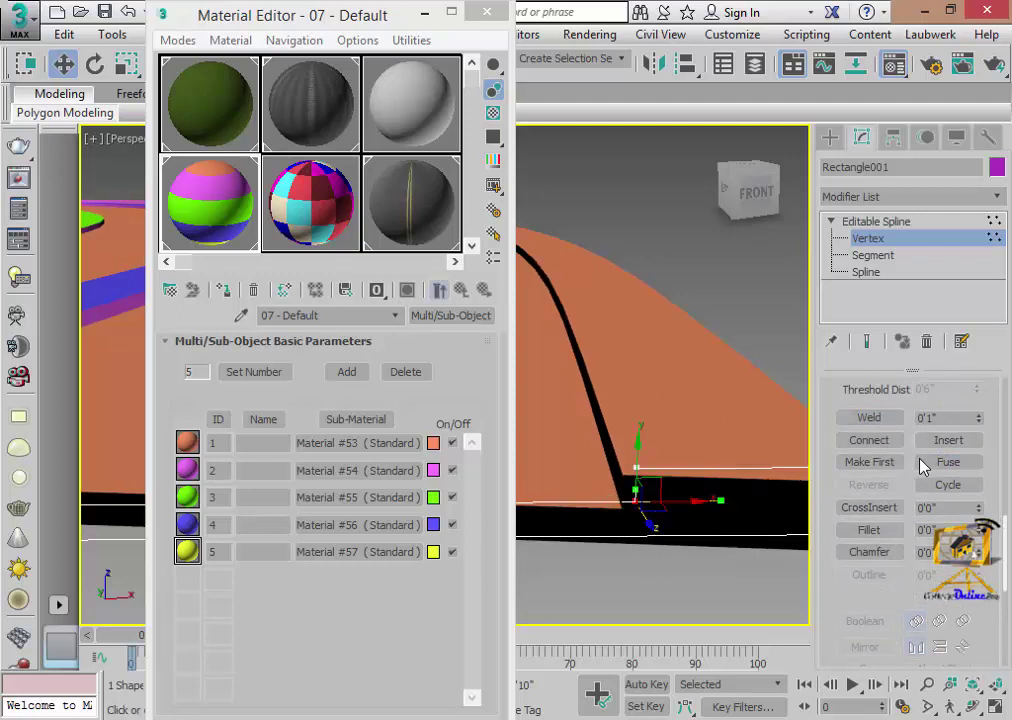
- Orbit to show the road's end face and switch Rectangle001 to Segment level
middle_click_drag(635, 529, 499, 520, "alt")
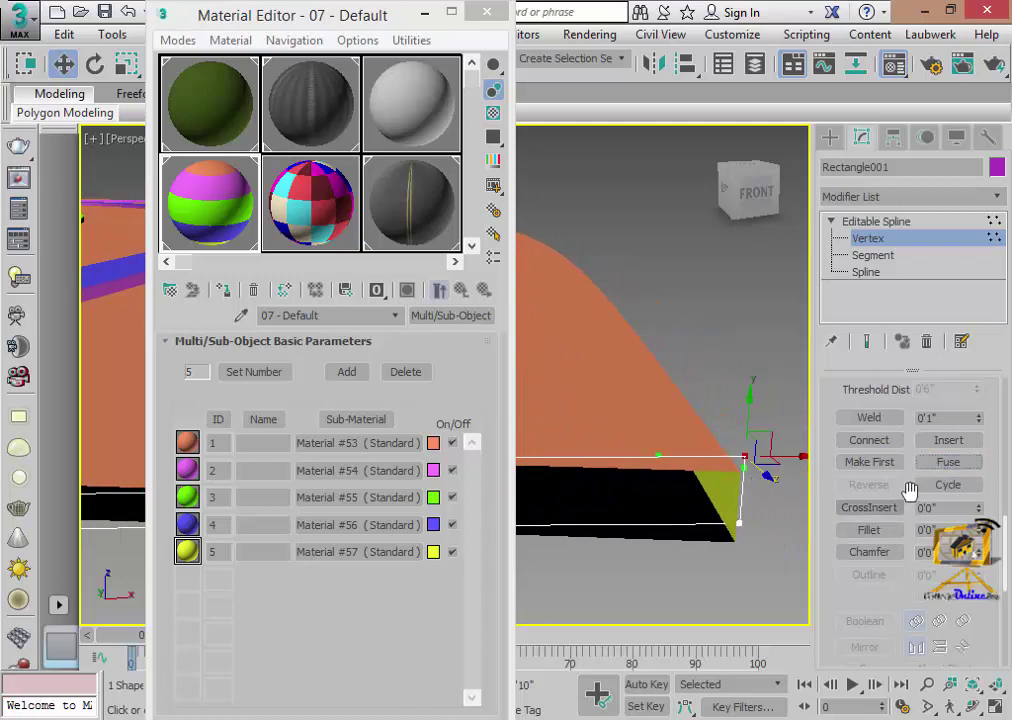
left_click_drag(861, 595, 853, 300)
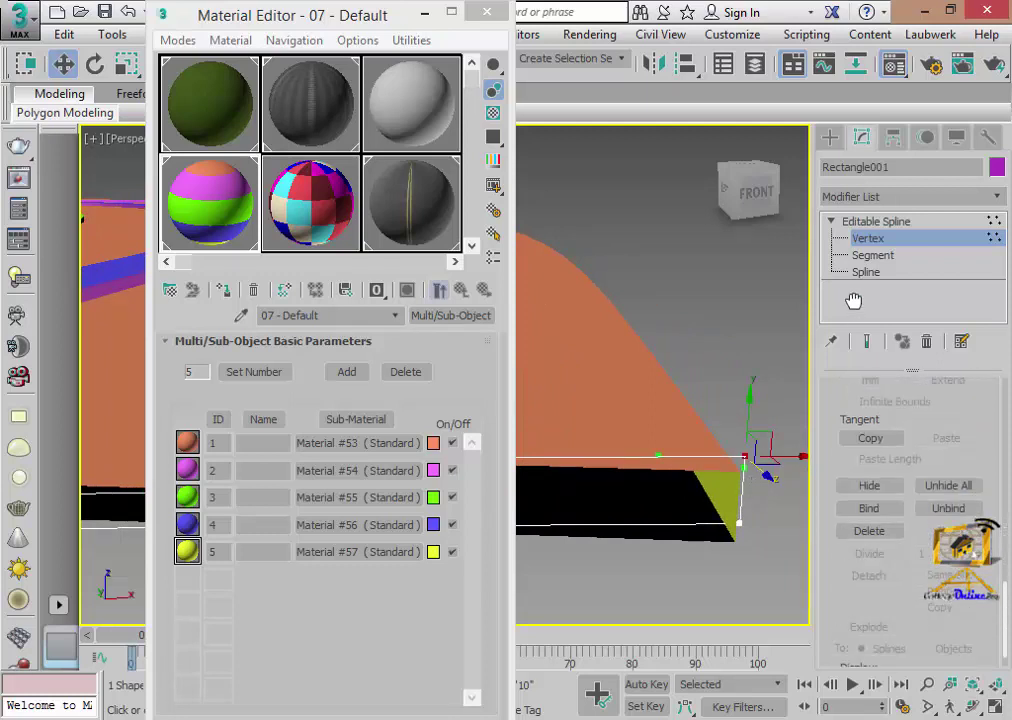
left_click(890, 254)
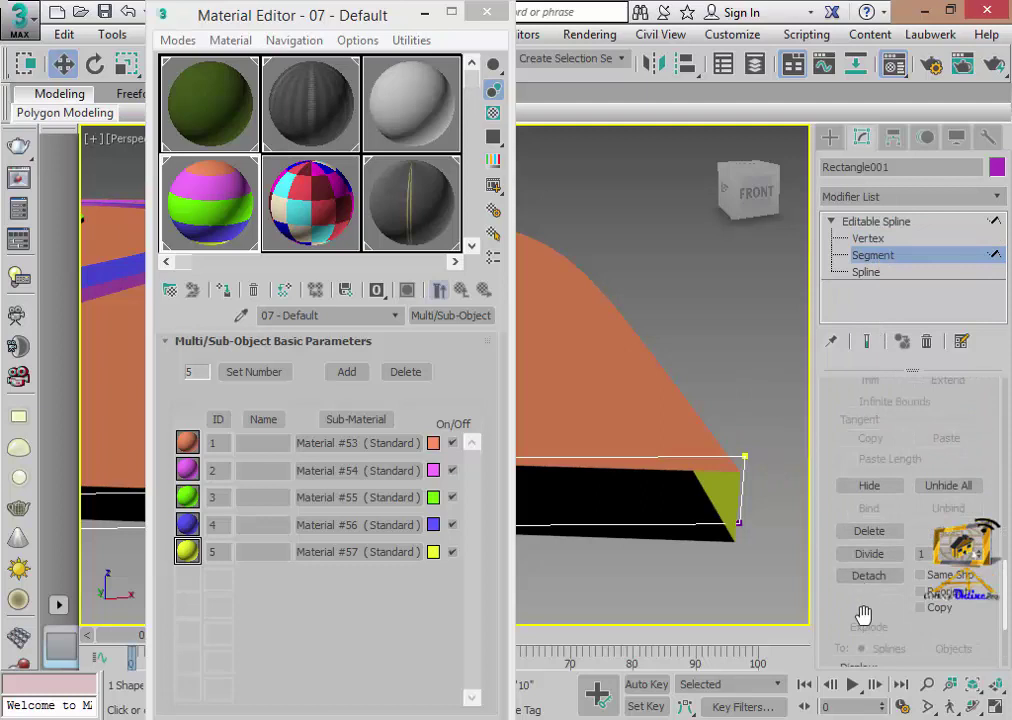
- Select the road profile's top segment, cancelling an accidental Detach
scroll(864, 592, "down", 5)
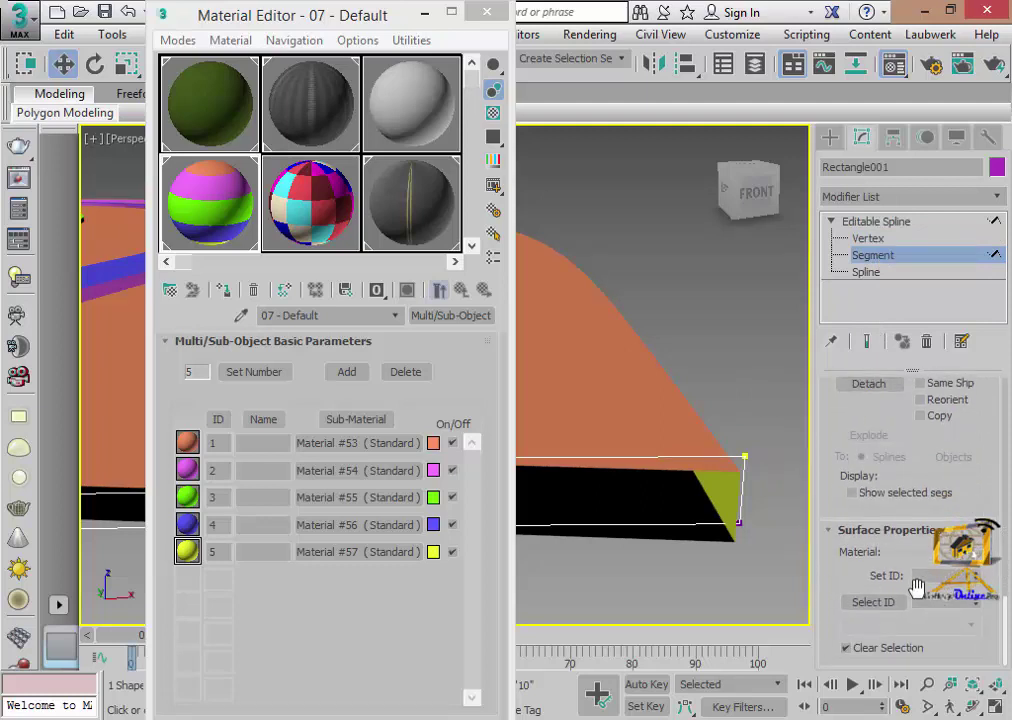
left_click(868, 255)
left_click(882, 259)
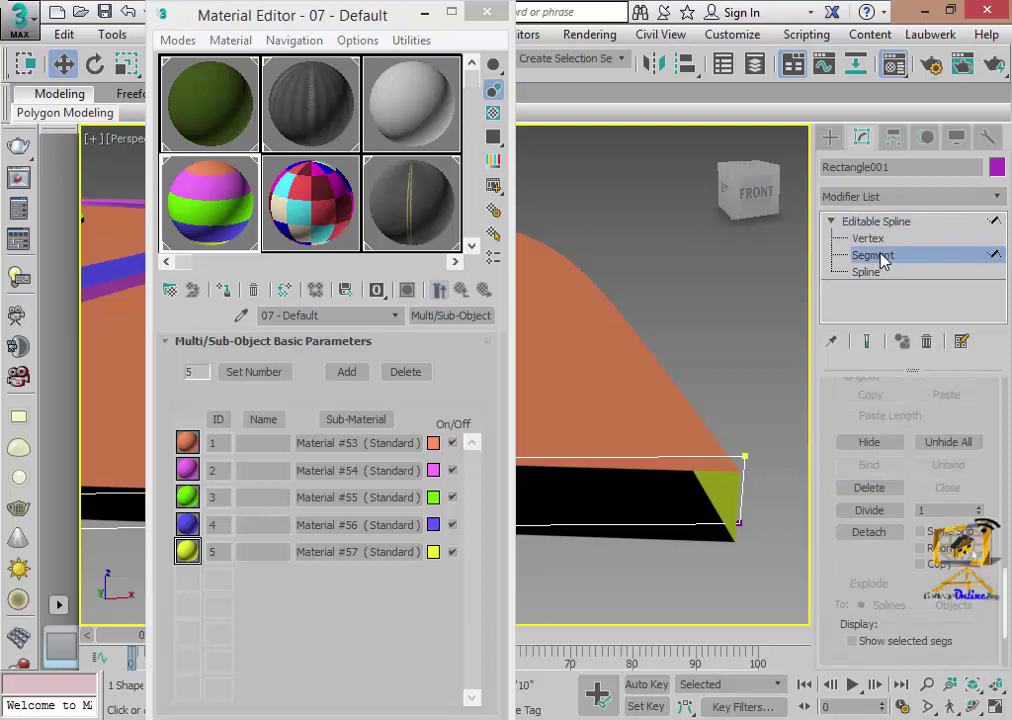
left_click(687, 456)
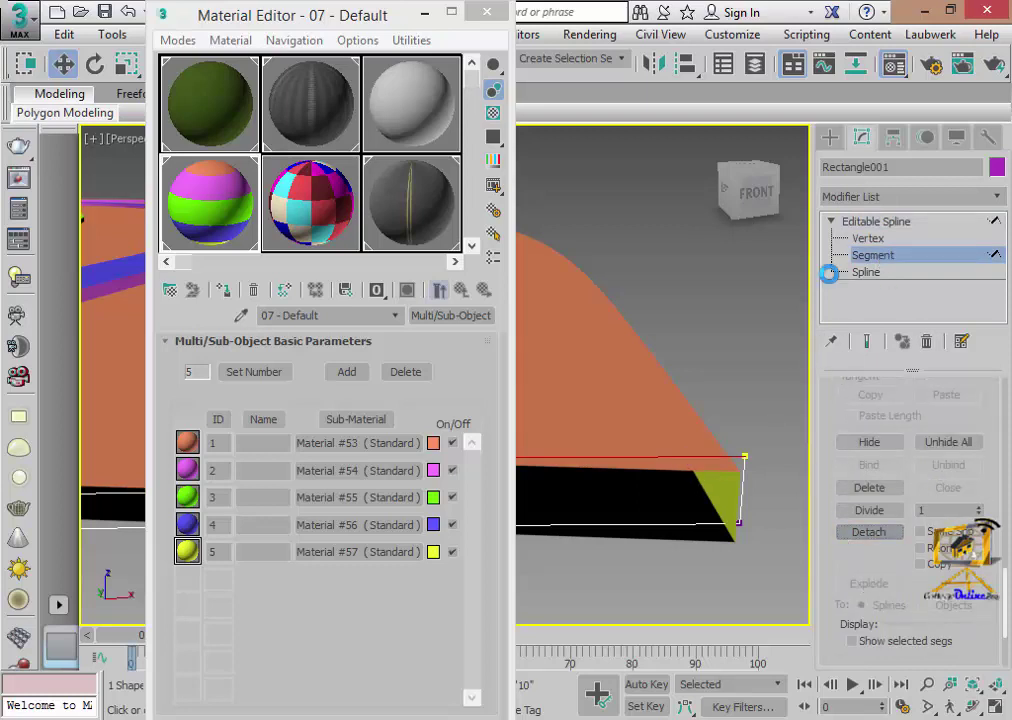
left_click(868, 532)
left_click(600, 417)
- Set the selected top segment's material ID to 3 in Surface Properties
scroll(829, 560, "down", 3)
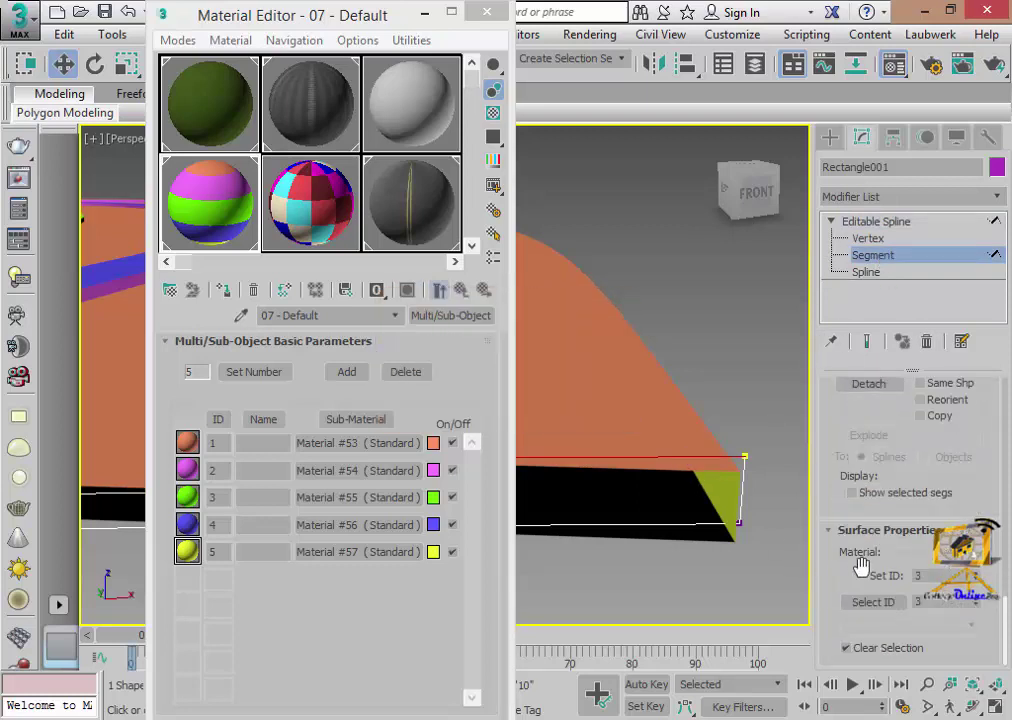
type("1")
double_click(916, 576)
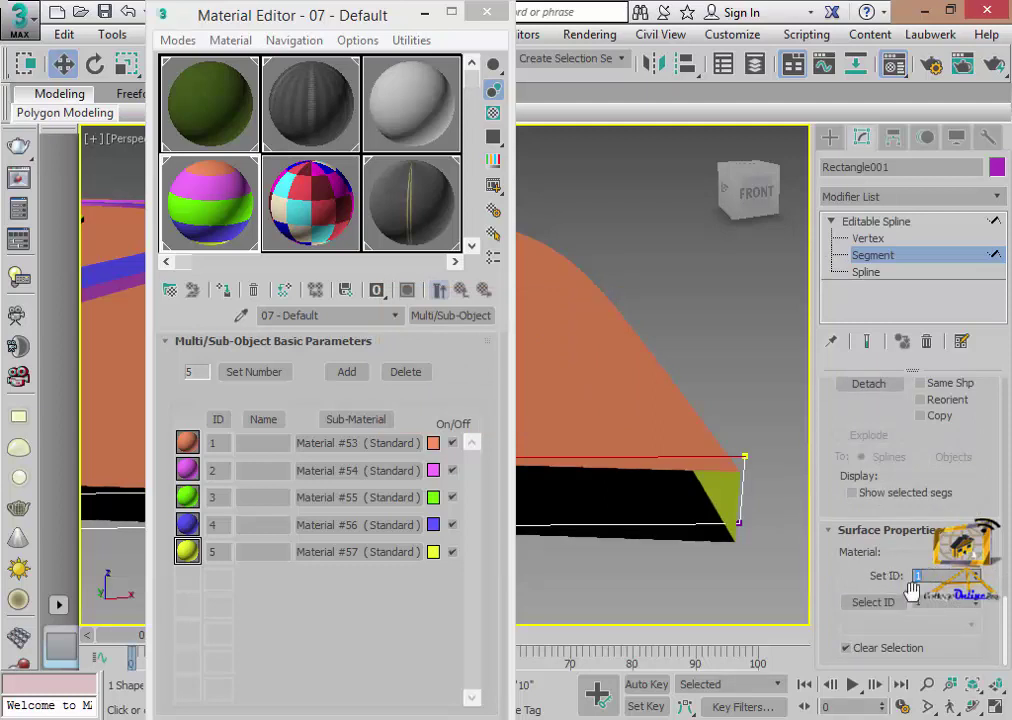
type("2")
key("Return")
left_click(865, 582)
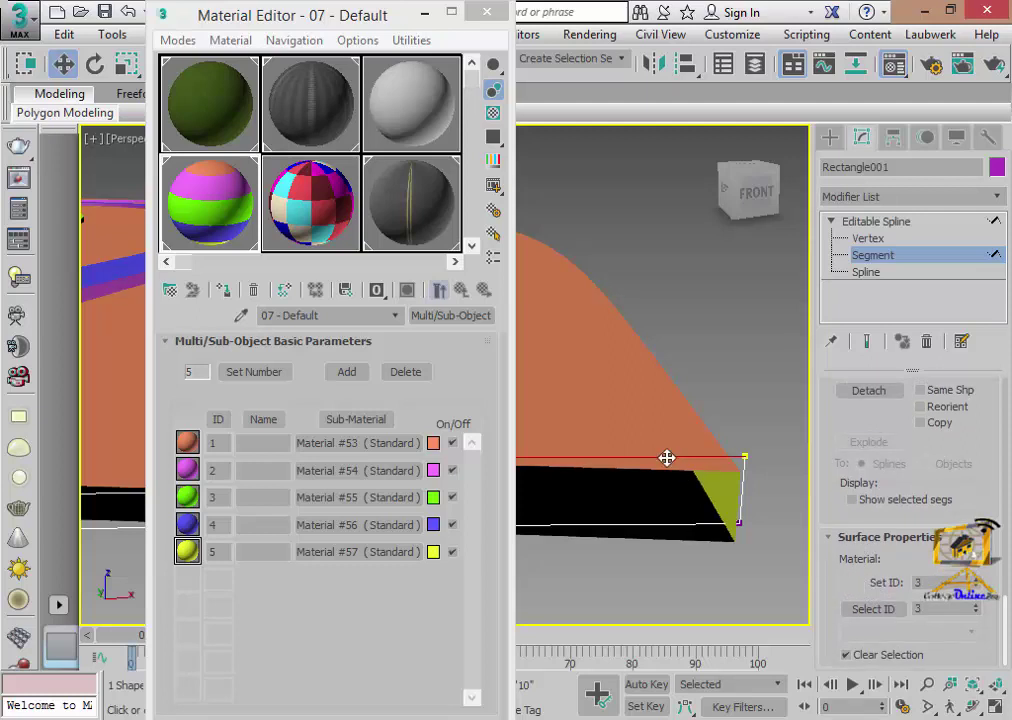
middle_click_drag(667, 457, 690, 497)
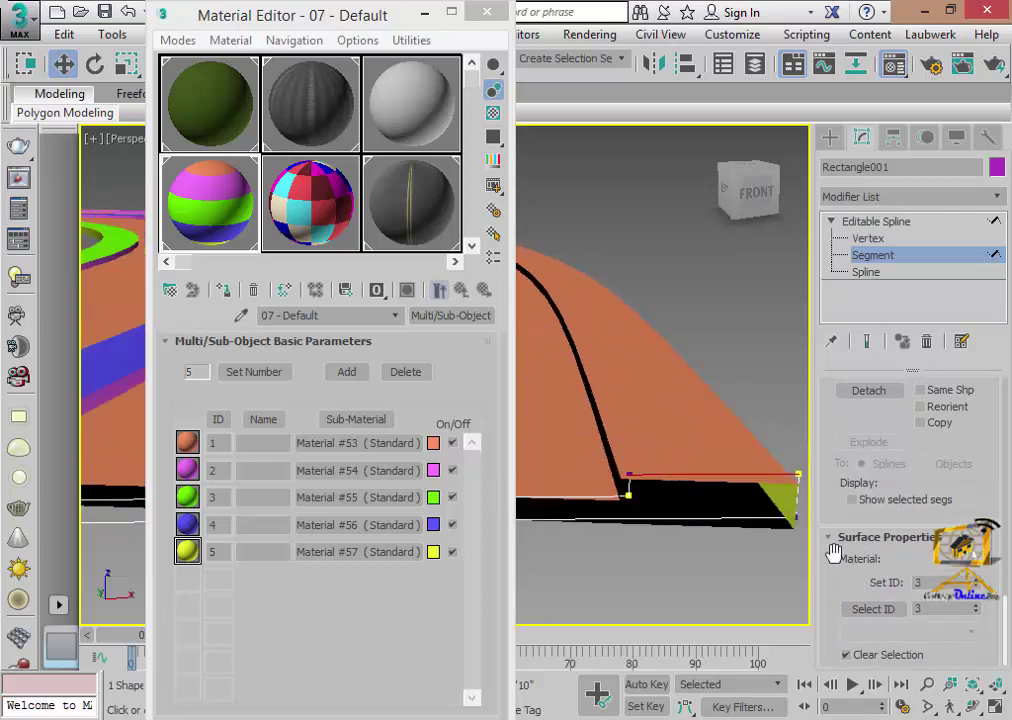
scroll(836, 560, "up", 3)
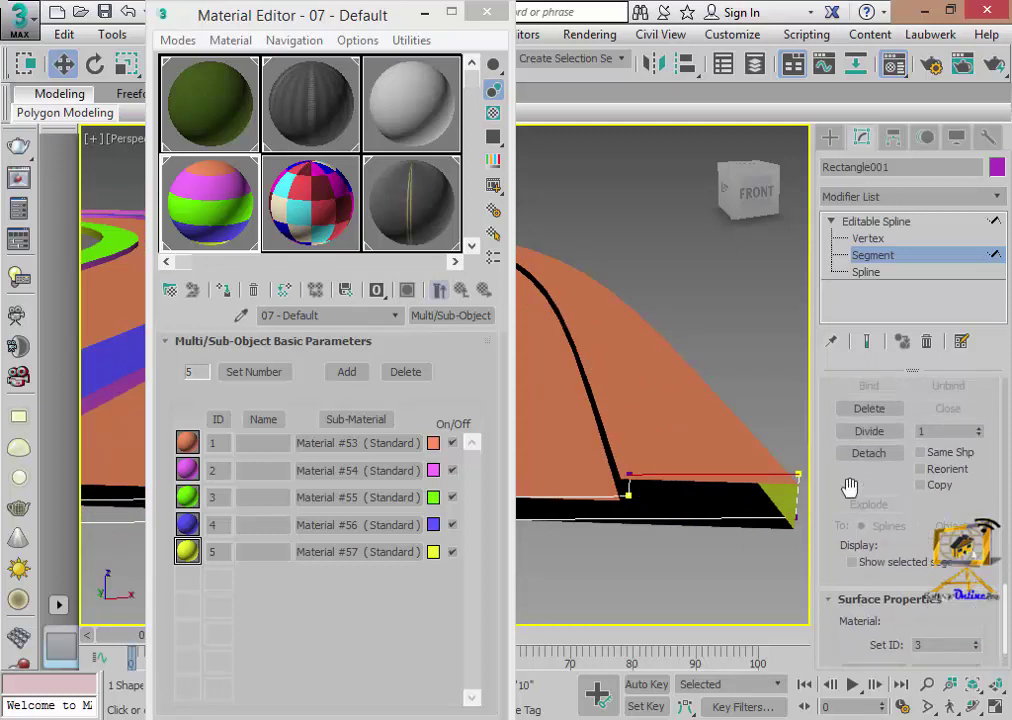
scroll(881, 402, "up", 3)
scroll(878, 480, "up", 3)
scroll(873, 580, "up", 3)
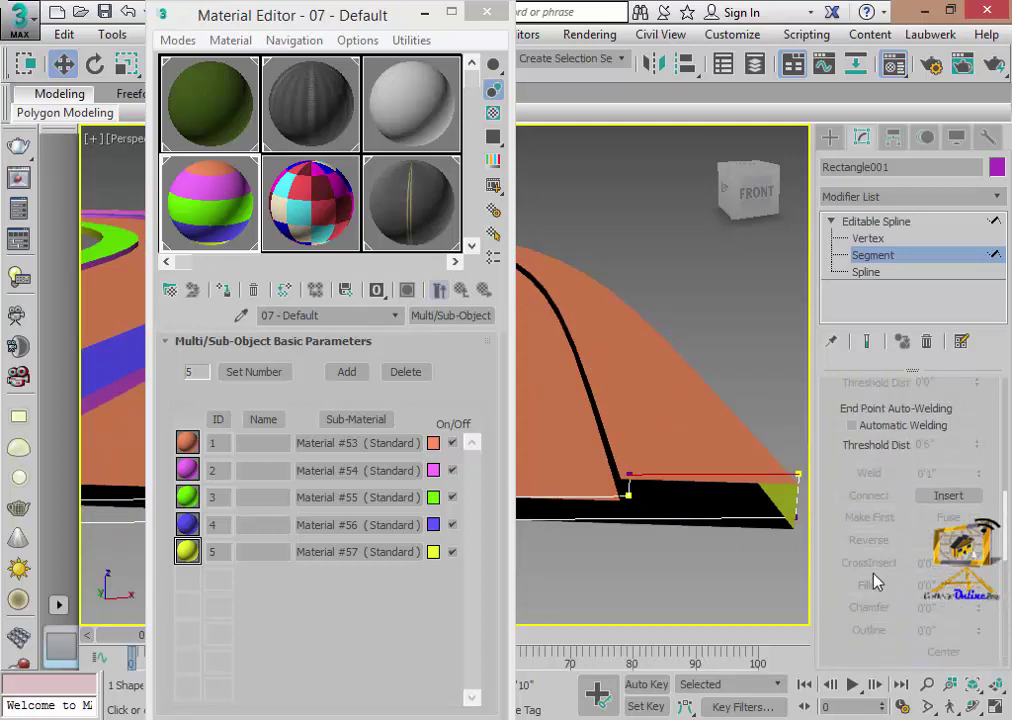
scroll(873, 582, "up", 3)
- Refine the top edge, adding a vertex near its inner corner
scroll(867, 567, "up", 2)
left_click(870, 580)
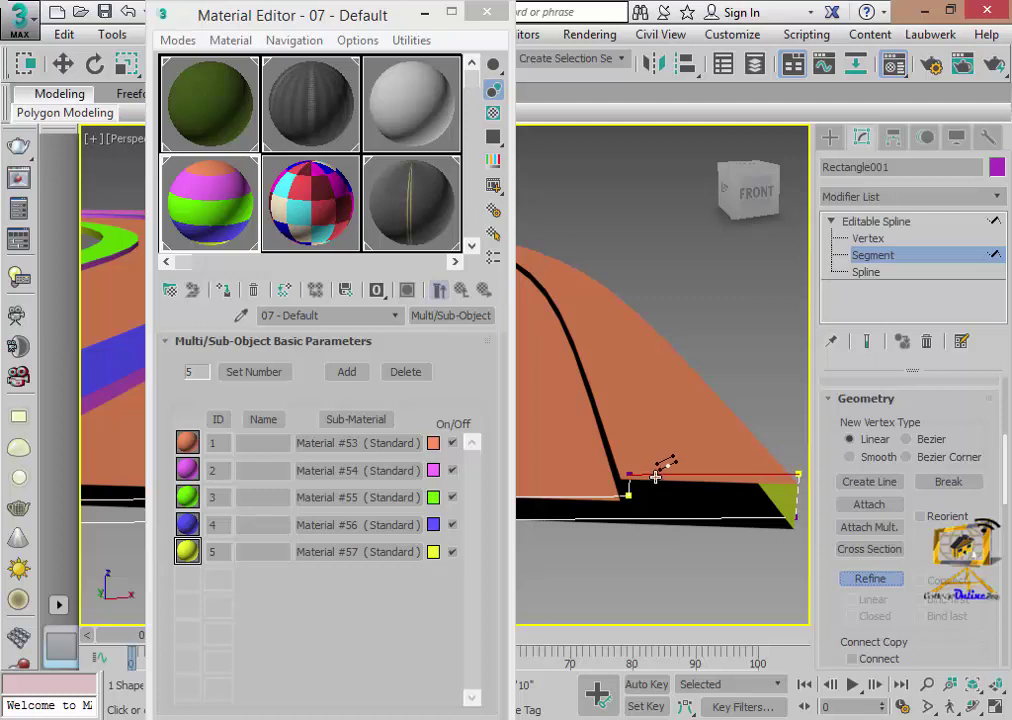
right_click(725, 592)
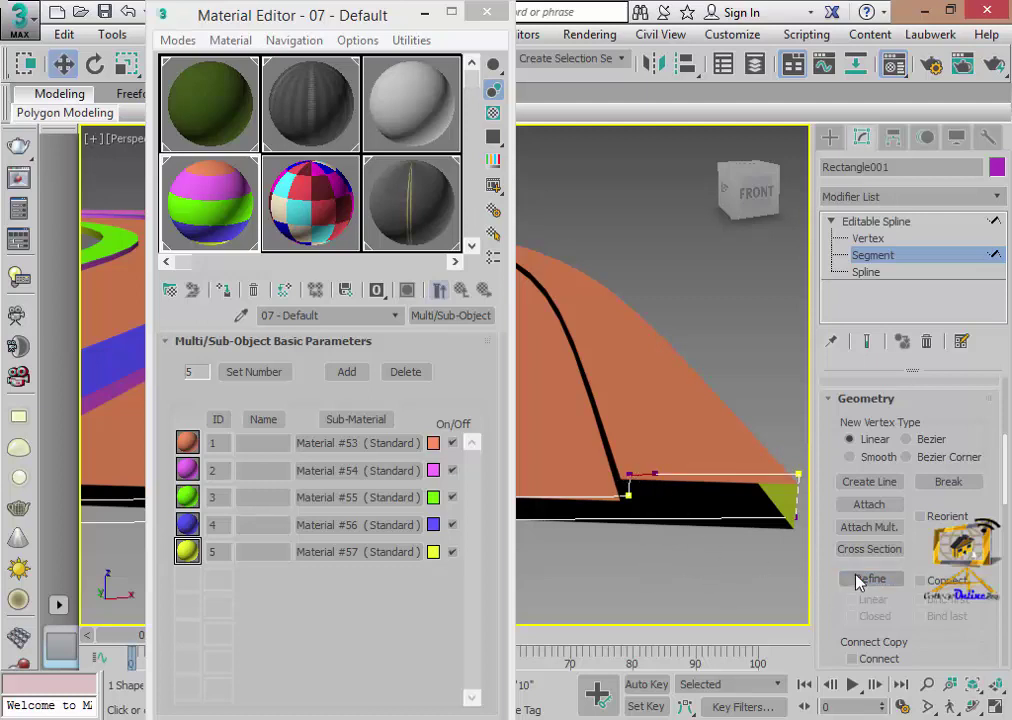
- Give the new short segment material ID 5 and apply the Multi/Sub-Object material to the road
scroll(888, 632, "down", 5)
scroll(881, 421, "down", 3)
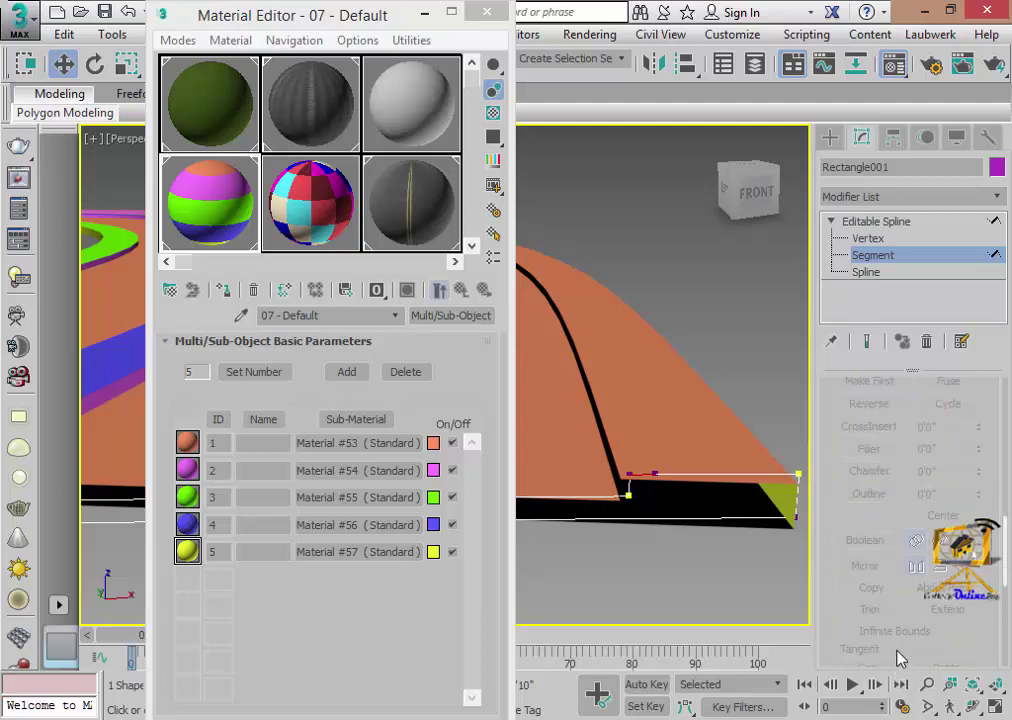
scroll(899, 654, "down", 3)
scroll(920, 629, "down", 3)
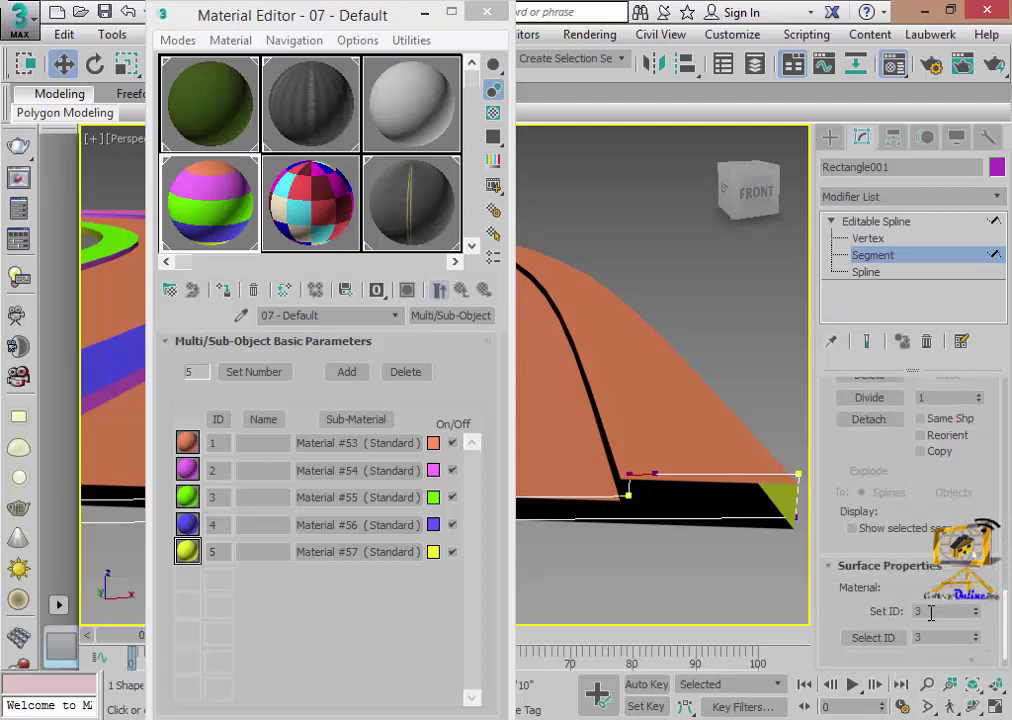
left_click(931, 612)
key("Return")
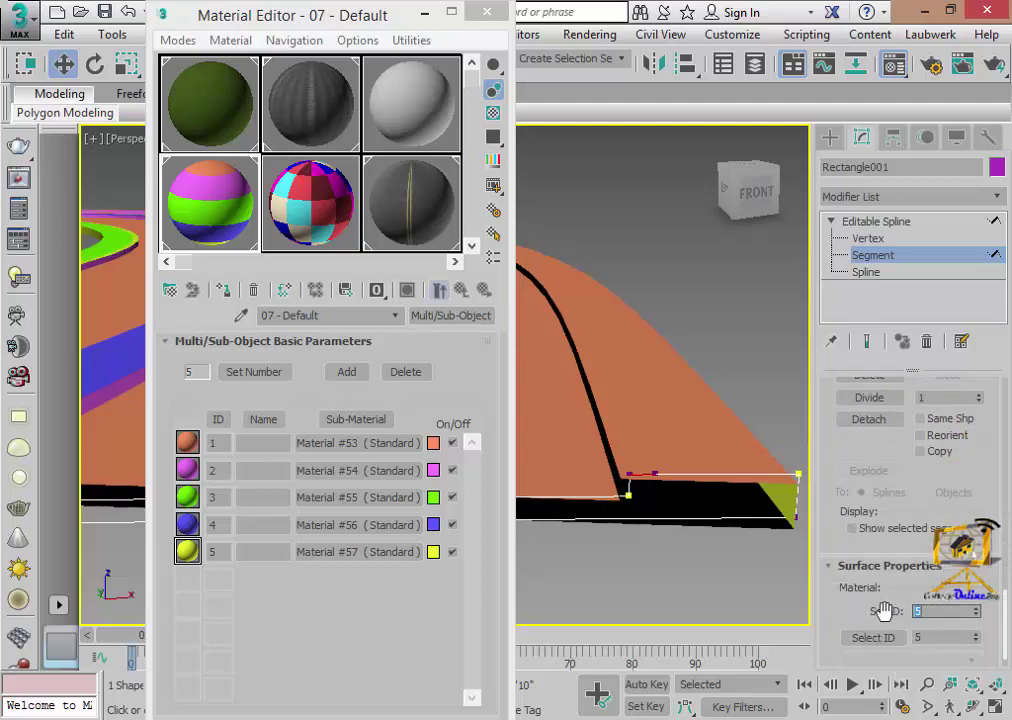
left_click(696, 562)
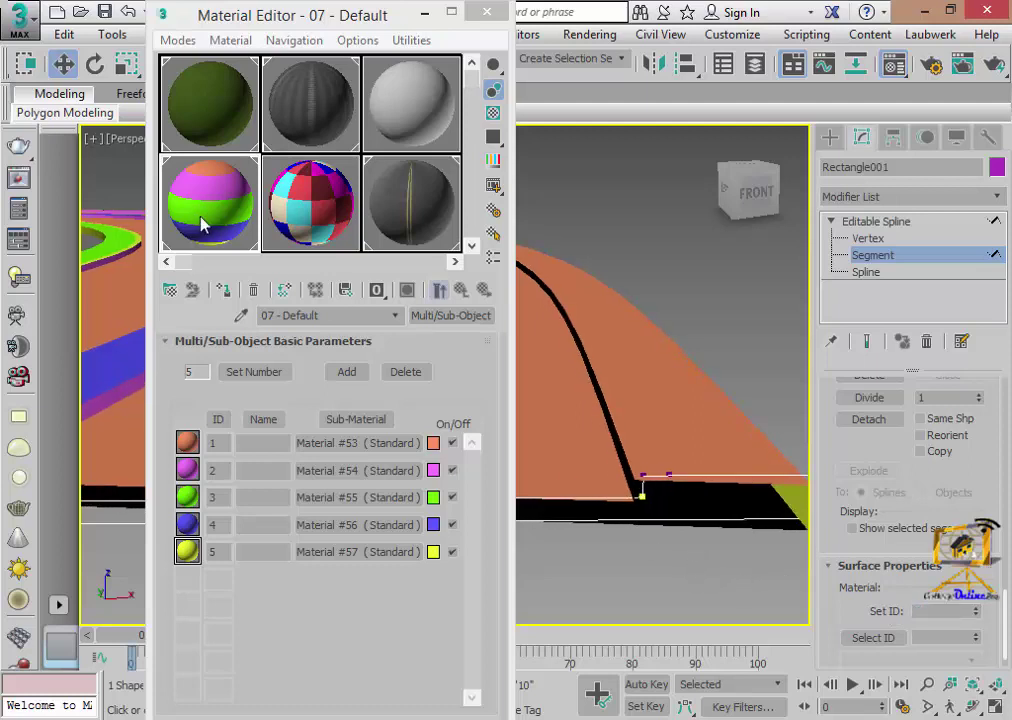
left_click_drag(204, 212, 590, 406)
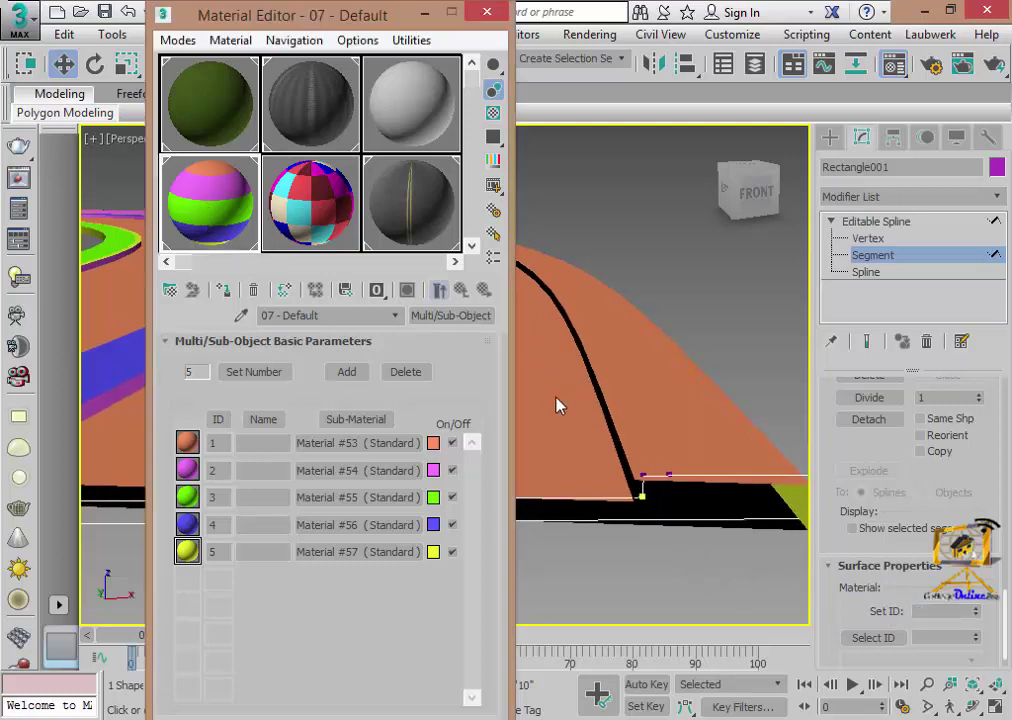
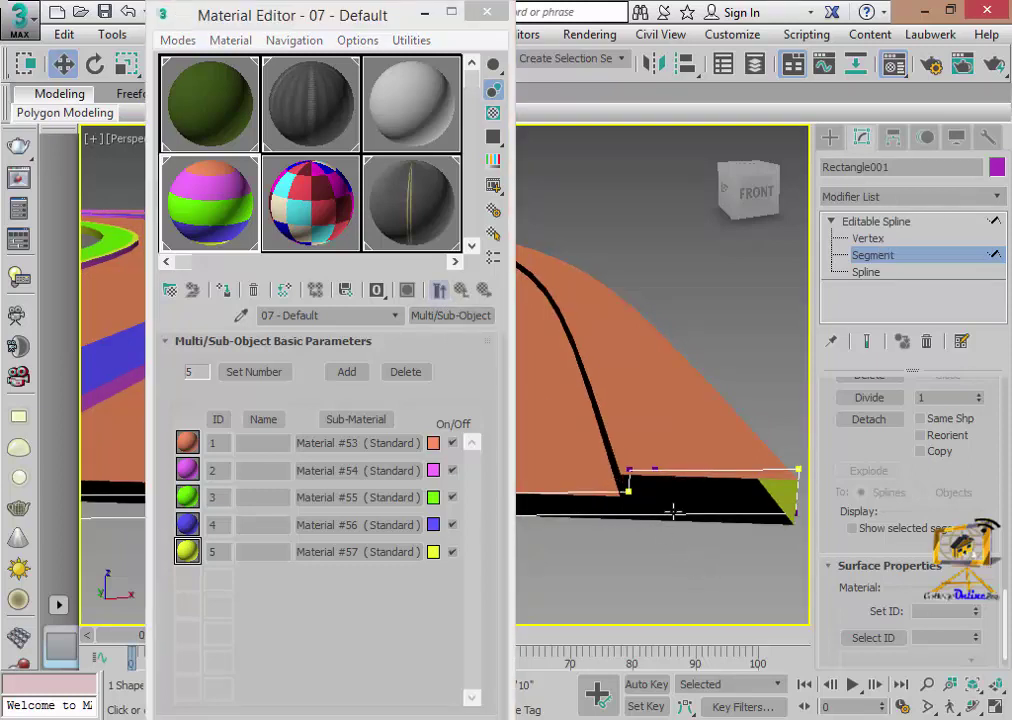
- Select the top segments of the road profile to check their Set ID values
left_click(691, 468)
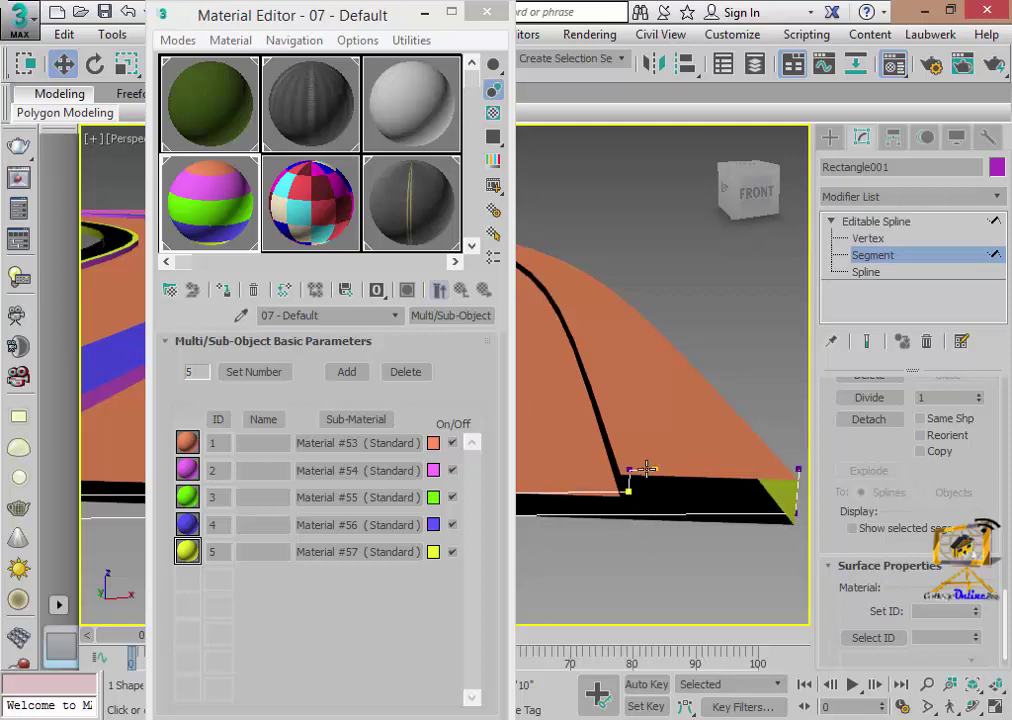
left_click(646, 468)
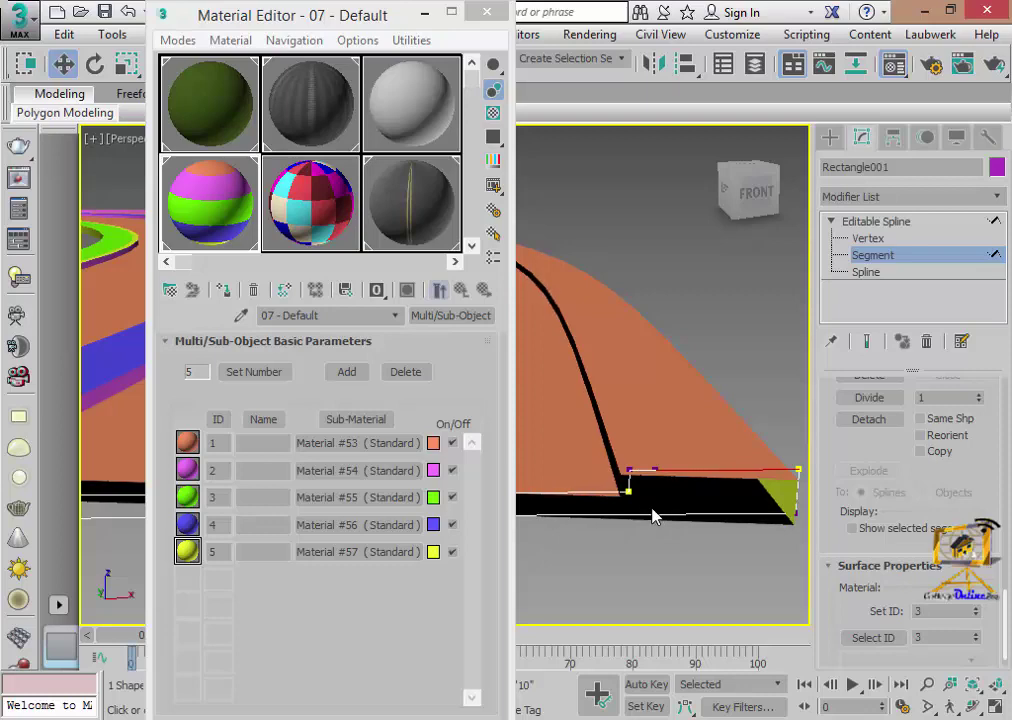
scroll(673, 495, "down", 3)
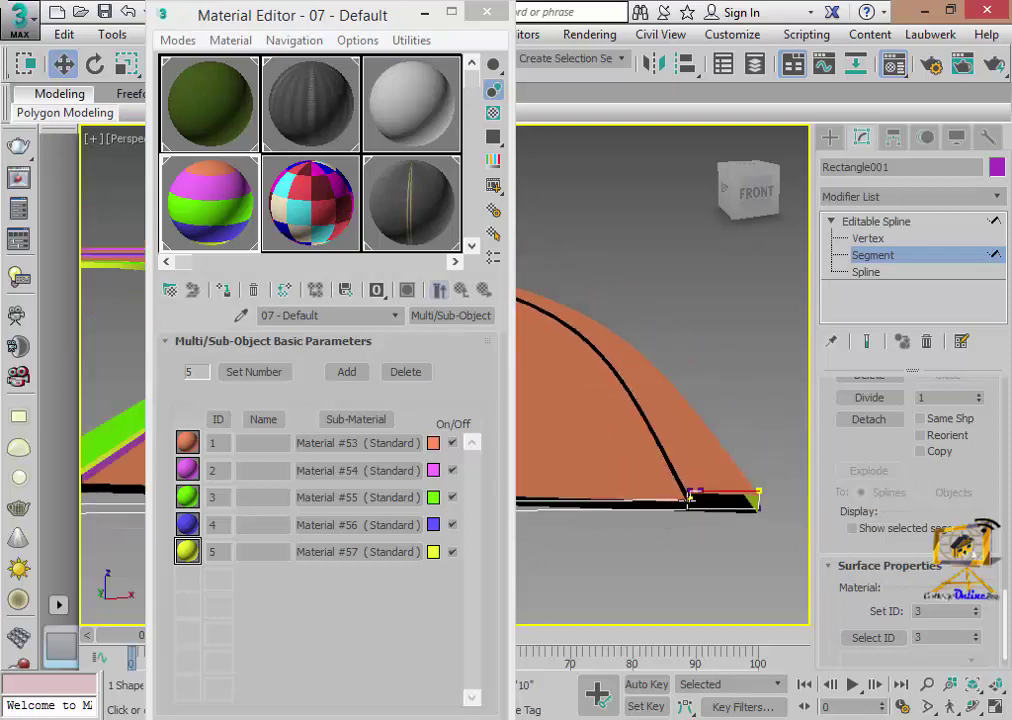
middle_click_drag(673, 495, 600, 450, "alt")
- Move the Material Editor to the lower-left, reframe the road, and open Compound Objects
left_click_drag(390, 35, 33, 470)
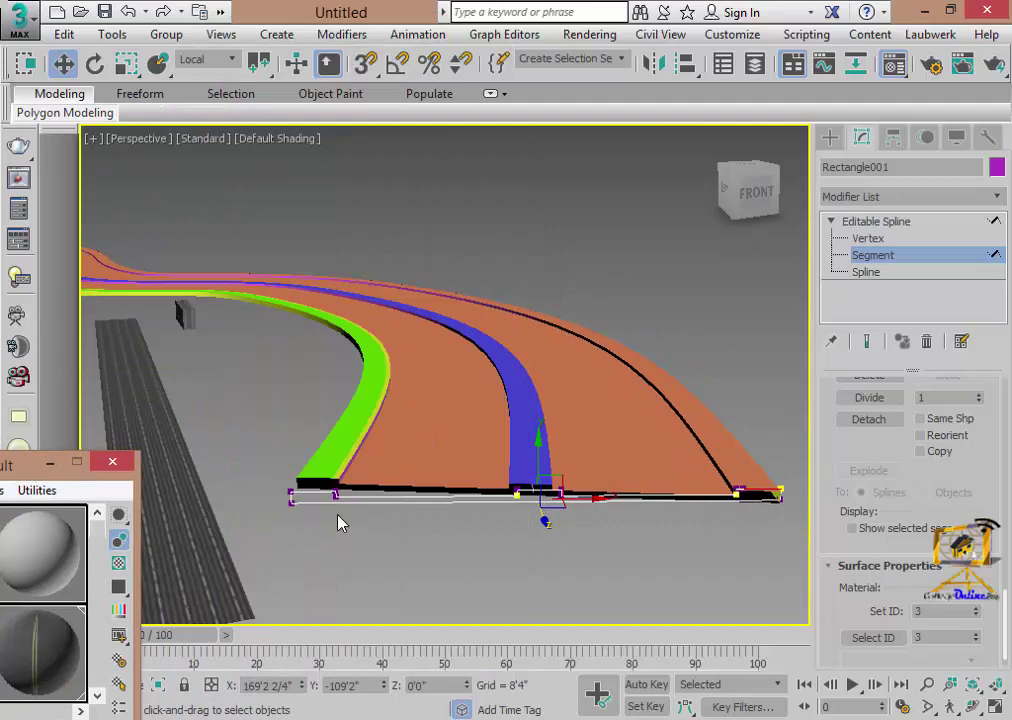
scroll(340, 522, "up", 3)
scroll(339, 486, "up", 2)
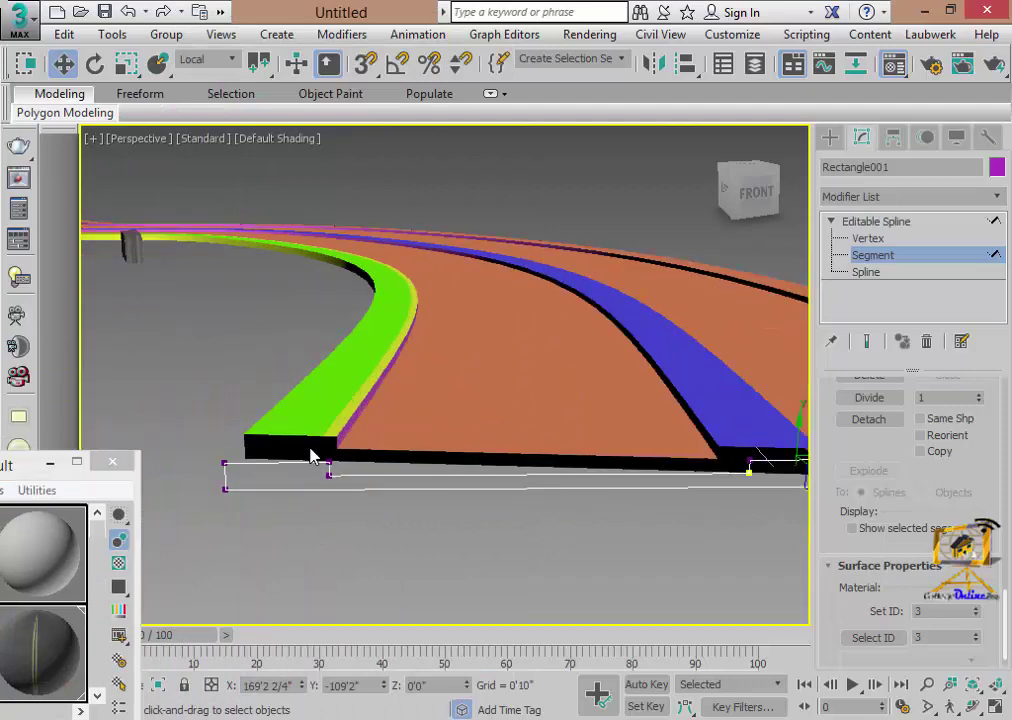
scroll(311, 455, "up", 2)
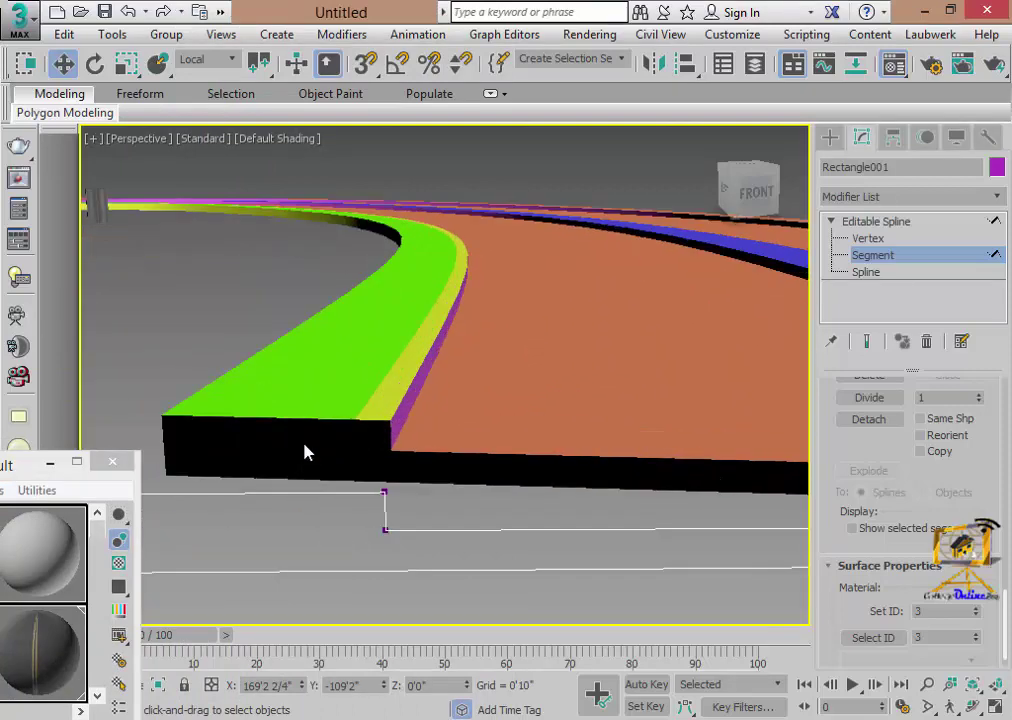
scroll(303, 455, "down", 5)
middle_click_drag(395, 474, 357, 501)
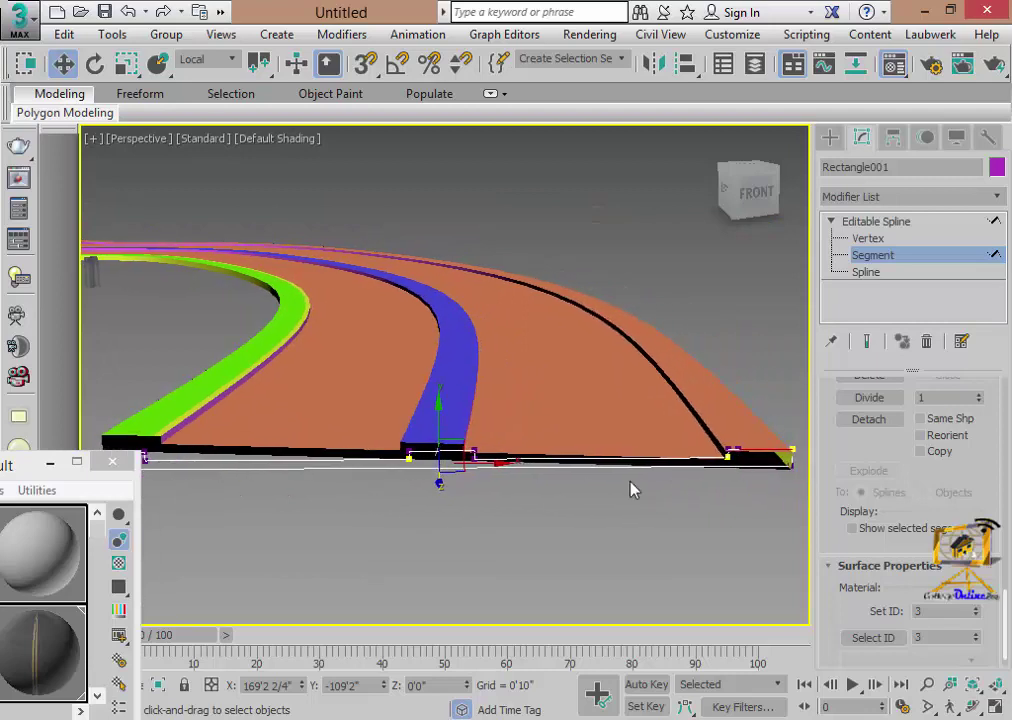
left_click(830, 137)
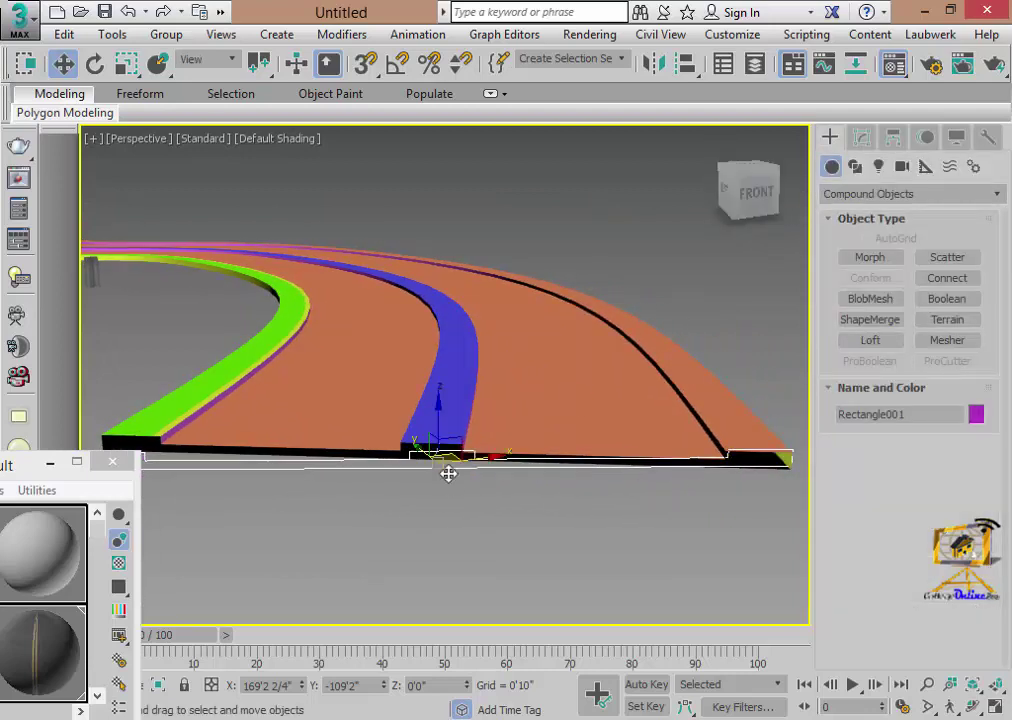
- Rotate the road profile rectangle, then reselect it
left_click(95, 64)
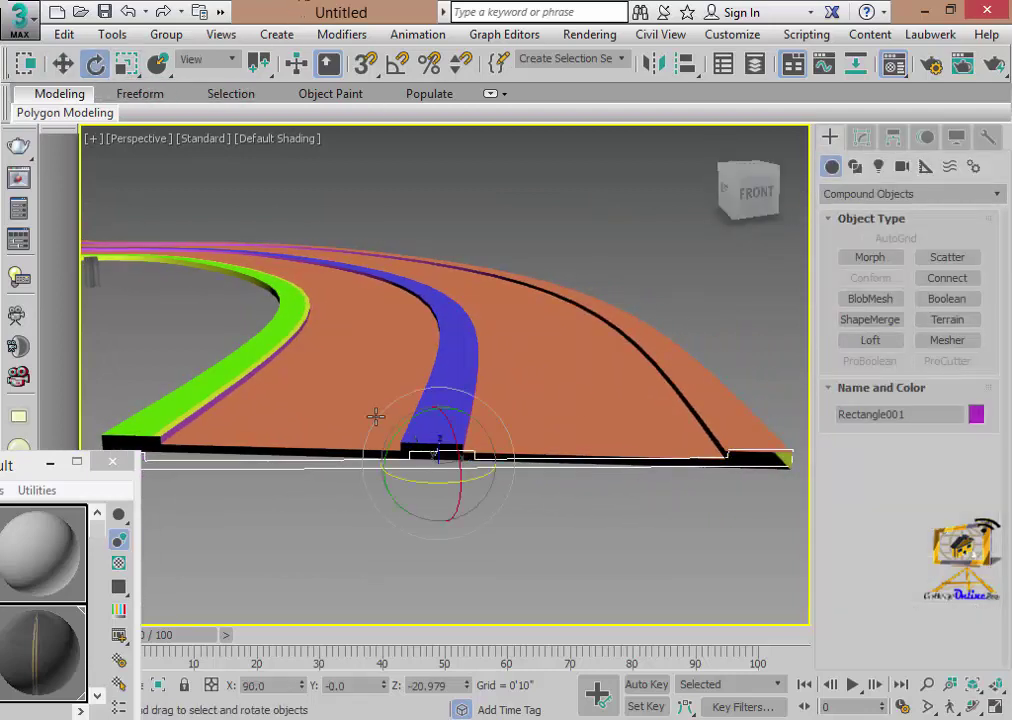
mouse_move(445, 479)
left_mouse_down()
mouse_move(382, 489)
mouse_move(74, 457)
mouse_move(178, 481)
left_mouse_up()
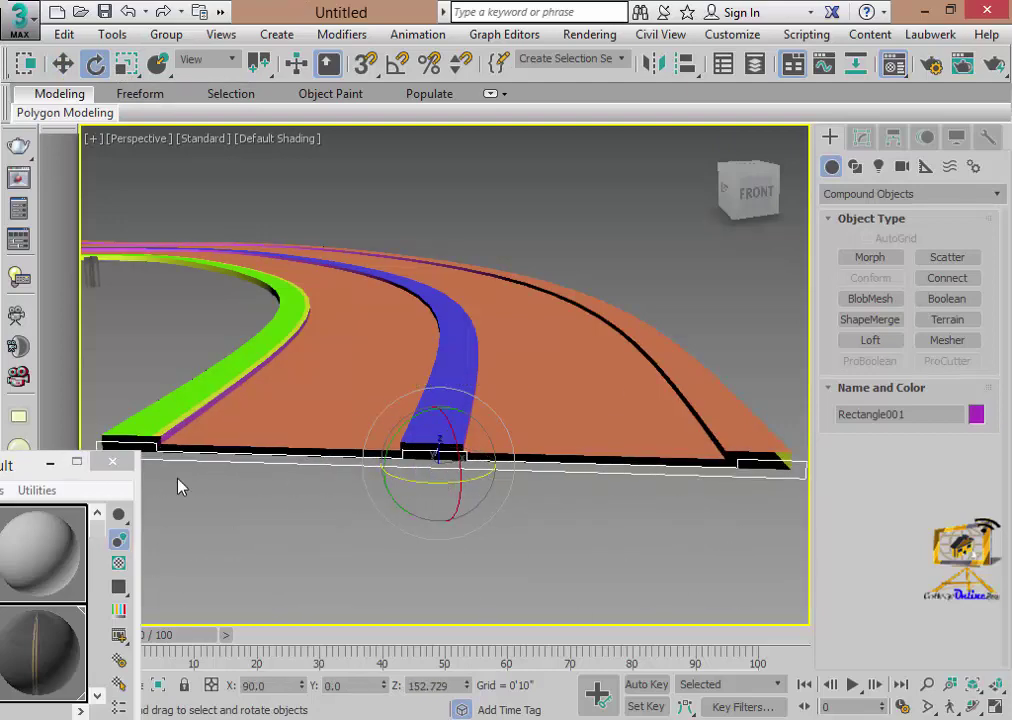
middle_click_drag(178, 481, 481, 469, "alt")
scroll(404, 436, "up", 3)
middle_click_drag(404, 436, 423, 449, "alt")
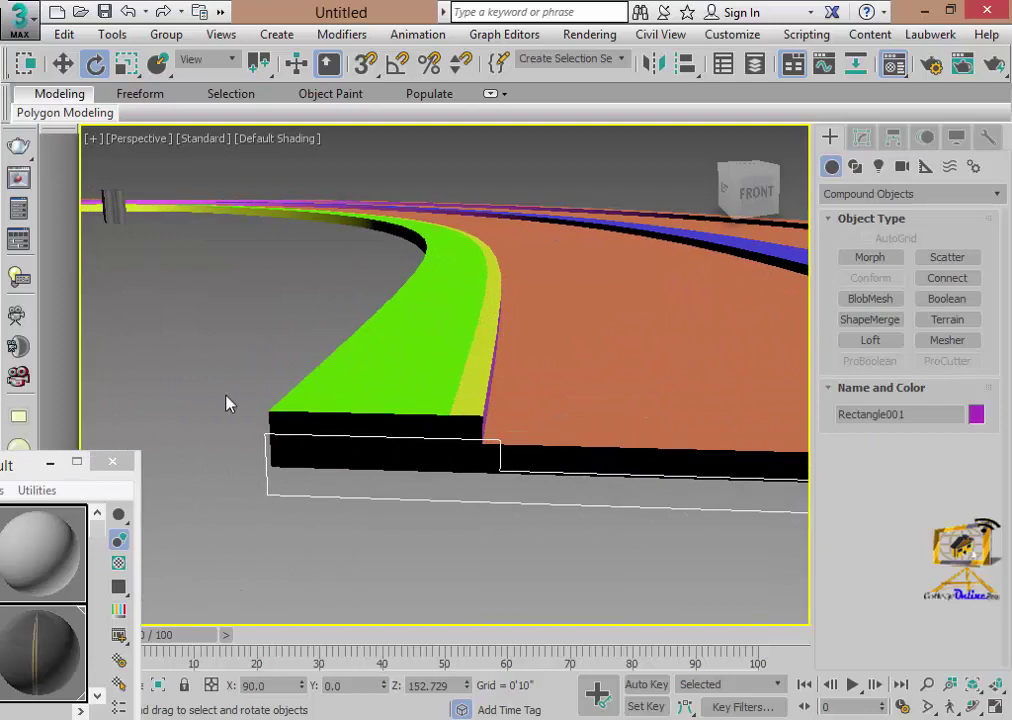
left_click(226, 403)
left_click(266, 447)
- Delete the short top segment beside the median at the spline's Segment level
left_click(862, 136)
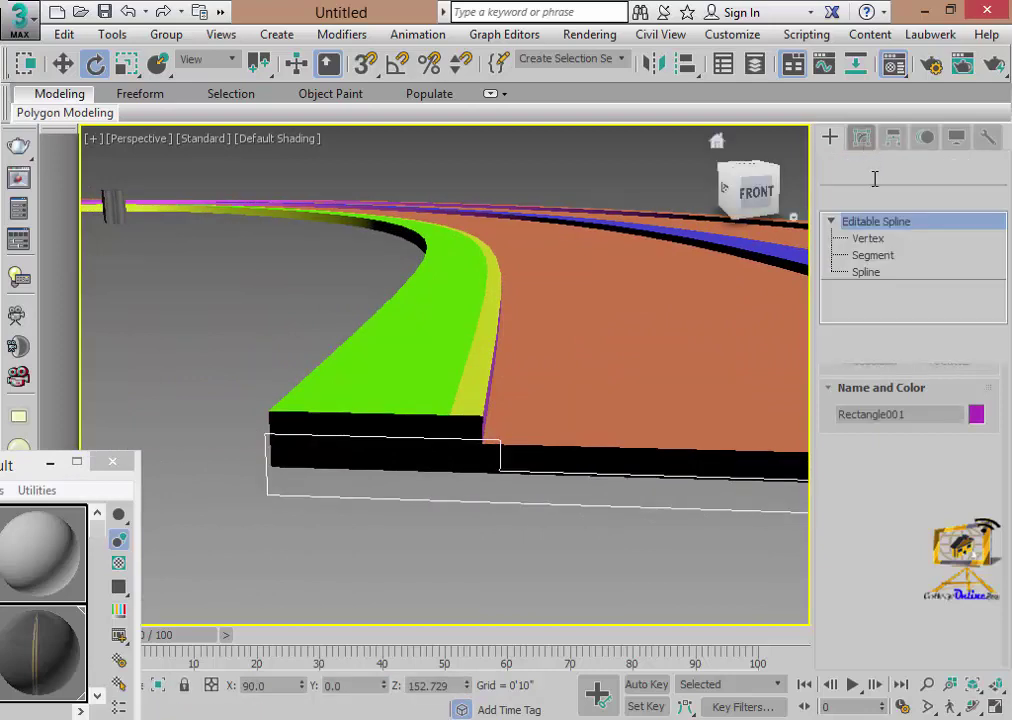
left_click(872, 255)
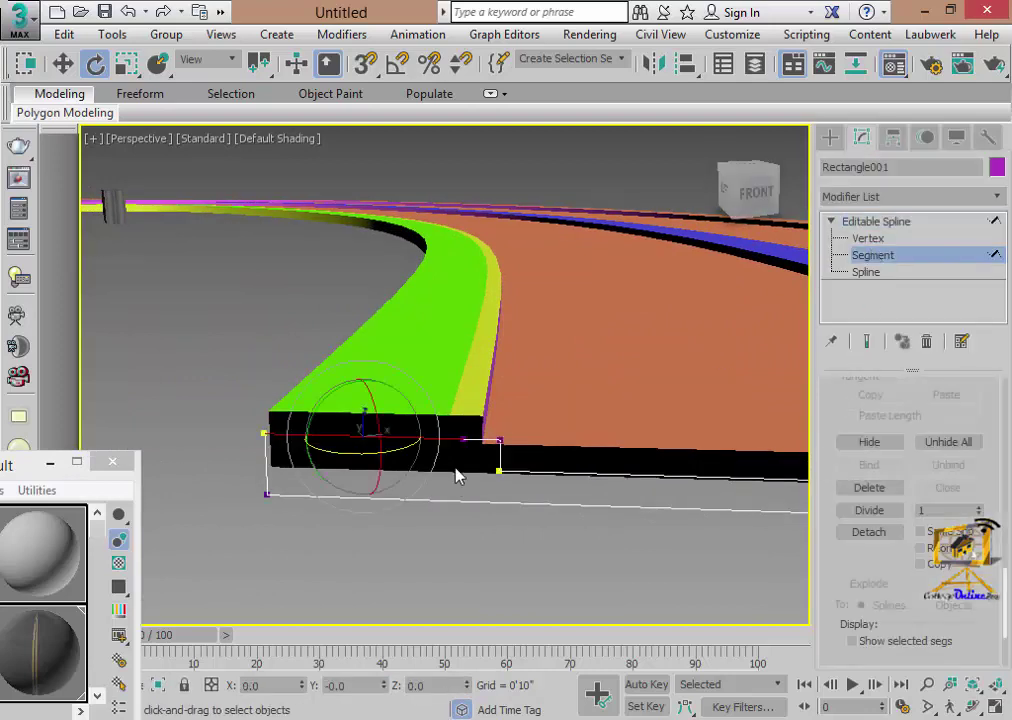
left_click(480, 440)
key("Delete")
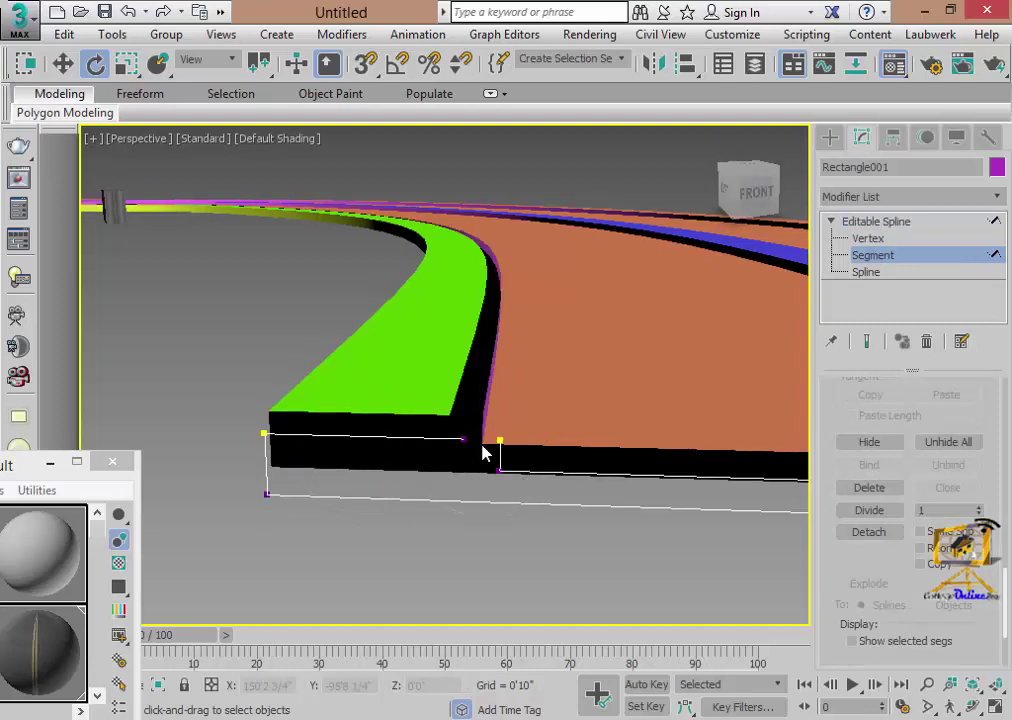
left_click(465, 440)
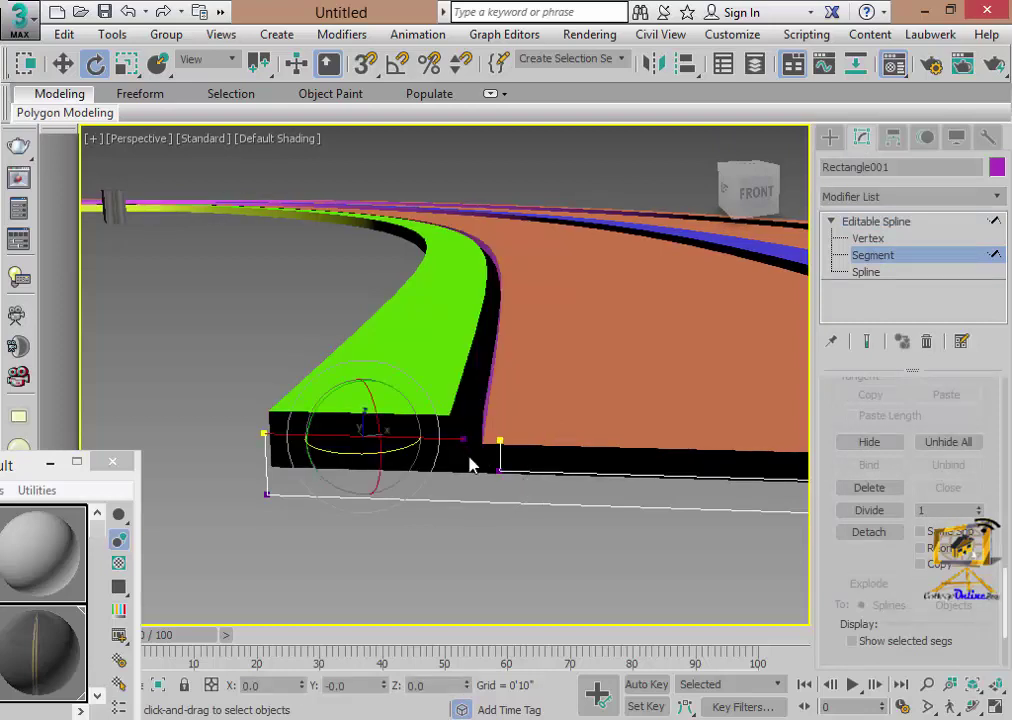
left_click(868, 238)
- Box-select the open corner vertices of the profile and apply Fuse
left_click_drag(450, 423, 525, 468)
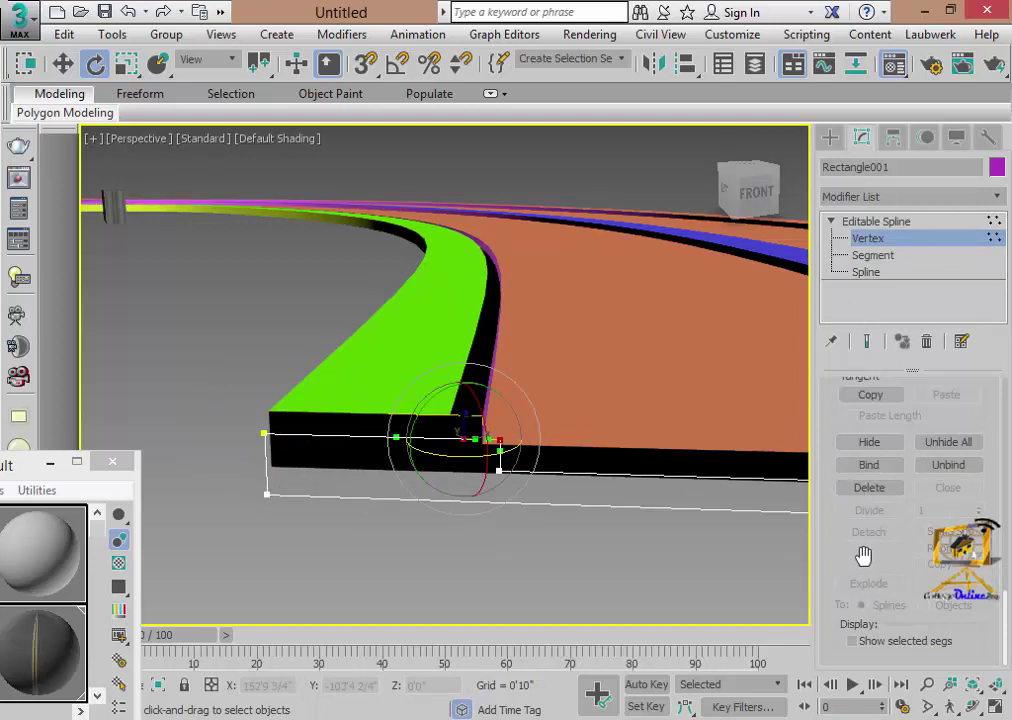
scroll(866, 570, "up", 2)
scroll(870, 582, "up", 4)
scroll(870, 582, "up", 3)
scroll(900, 555, "up", 1)
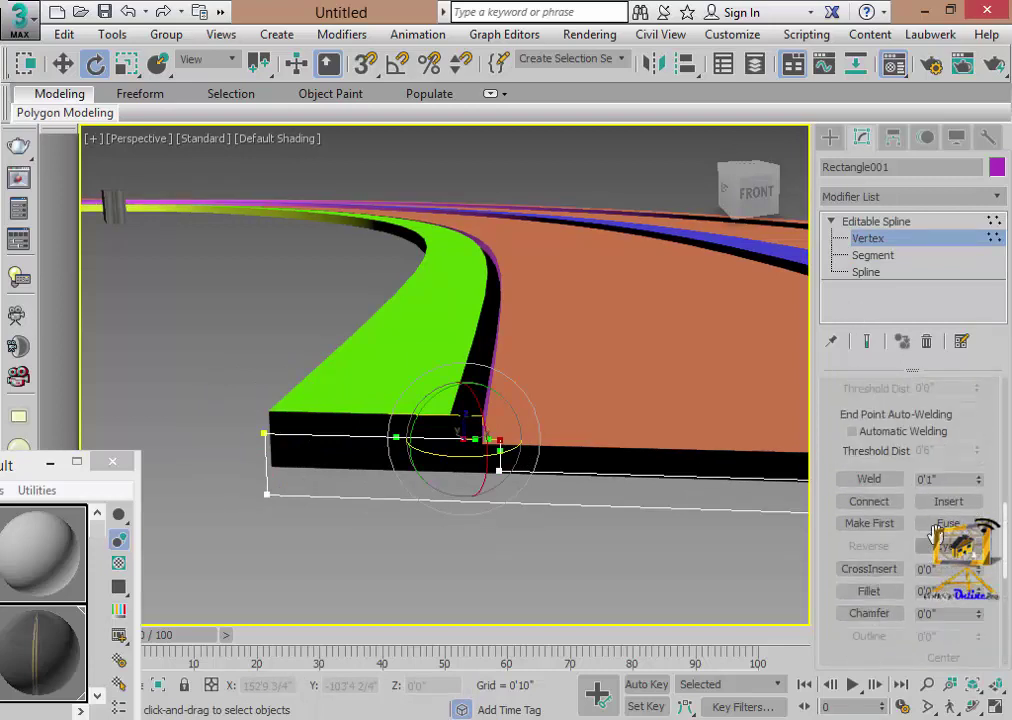
left_click(933, 524)
left_click(527, 599)
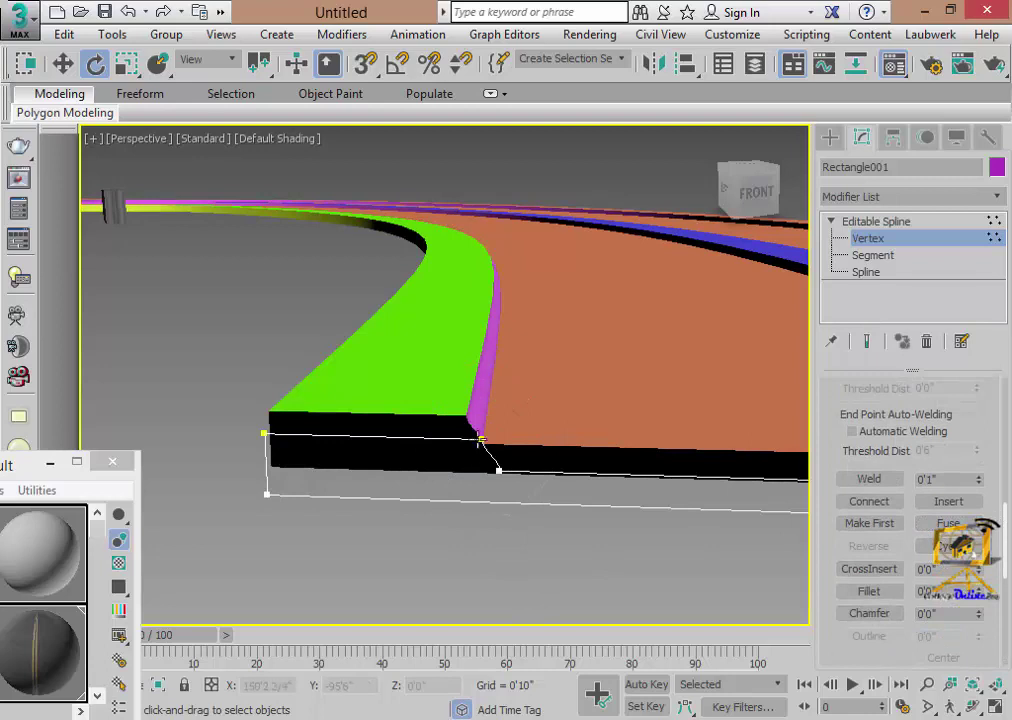
- Try moving the corner vertex, cancel it, then Weld the corner vertices together
left_click(480, 437)
left_click(63, 64)
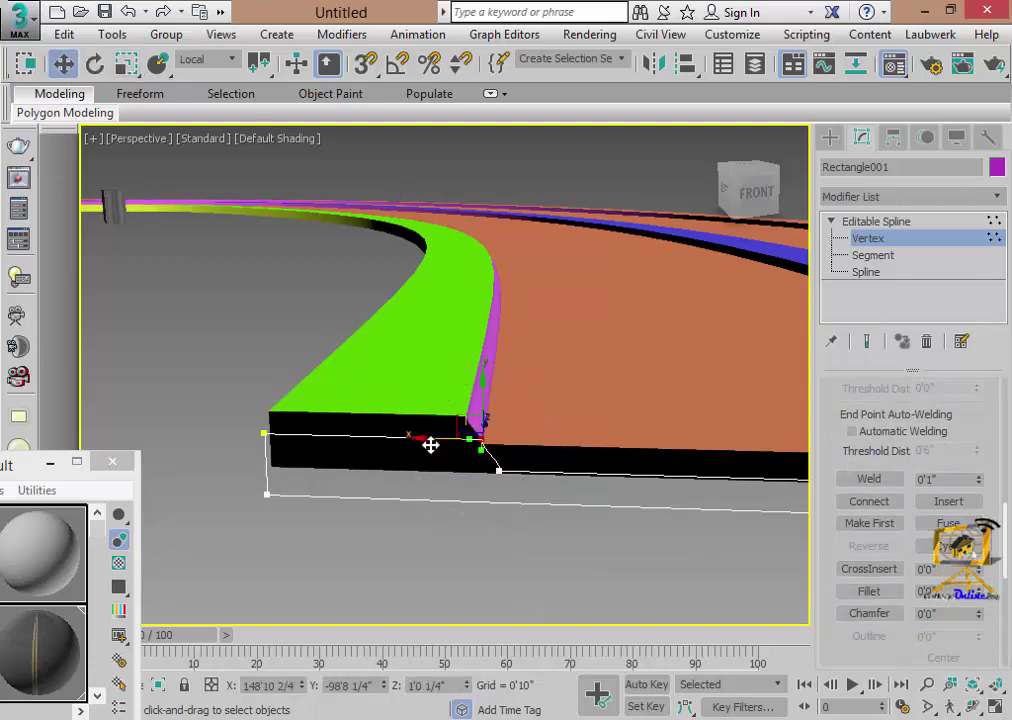
left_click_drag(430, 445, 450, 446)
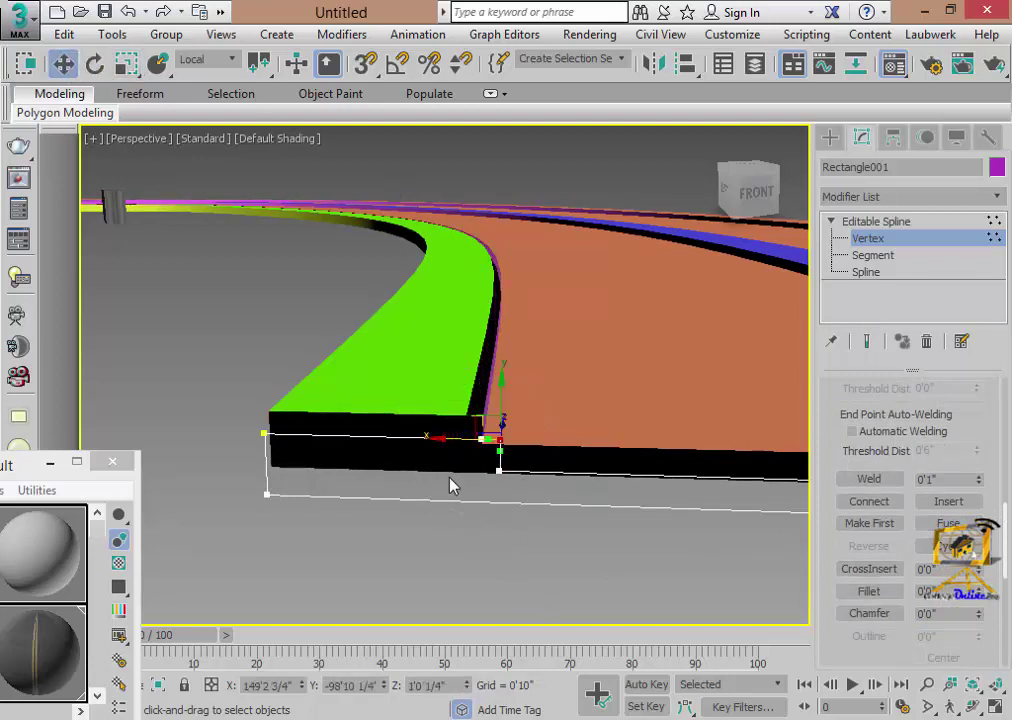
left_click_drag(481, 445, 451, 439)
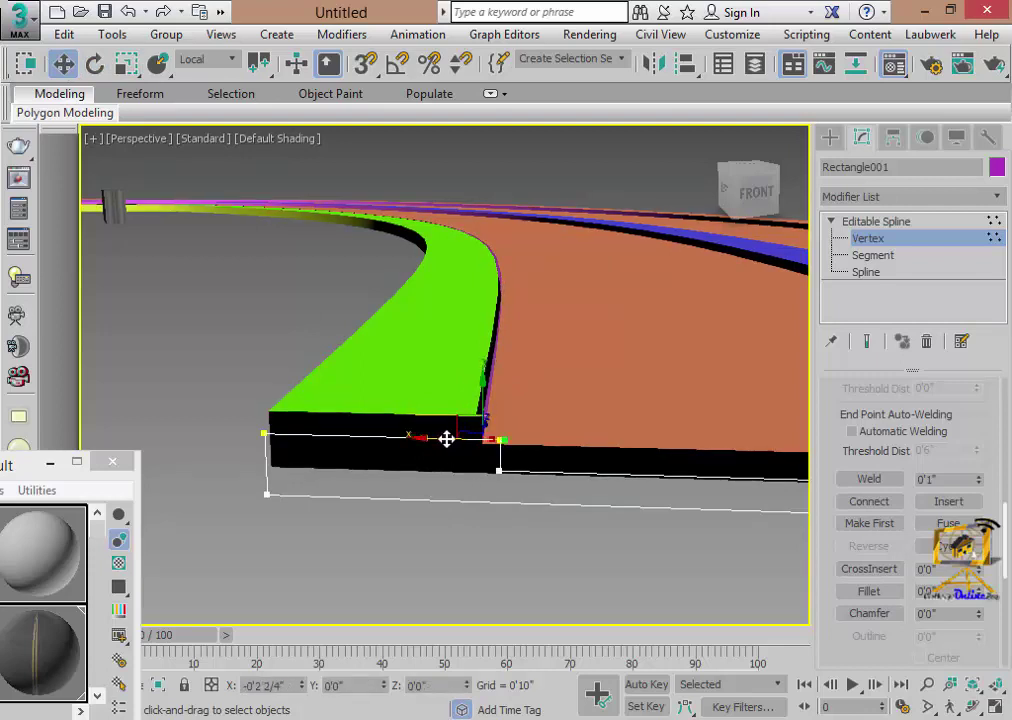
right_click(452, 438)
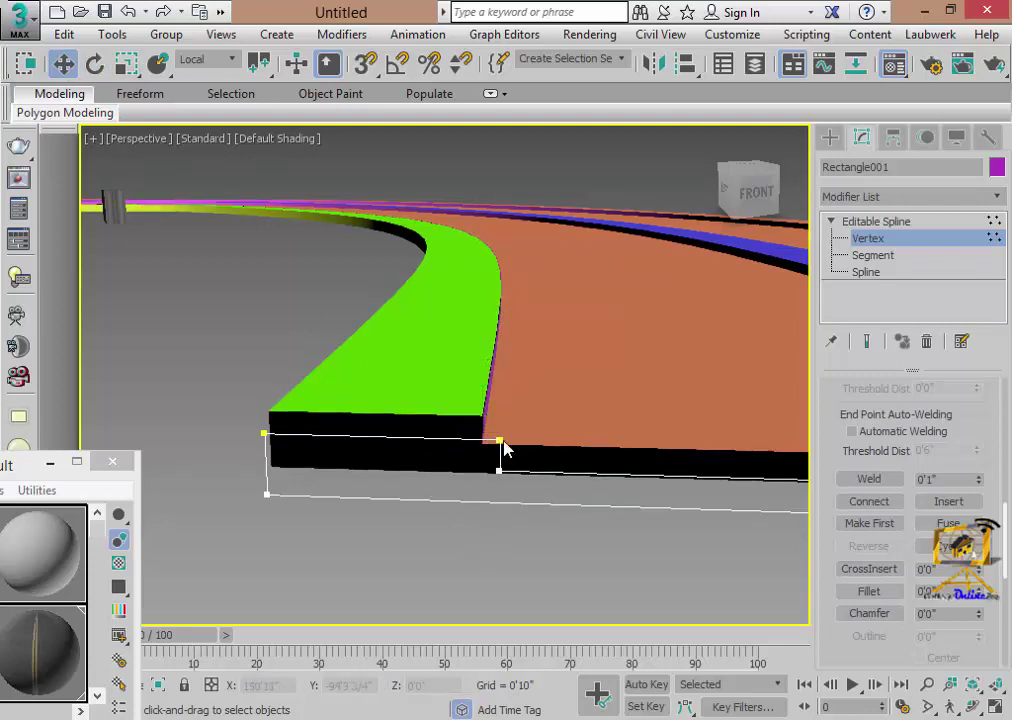
left_click(866, 481)
left_click(594, 649)
left_click(477, 560)
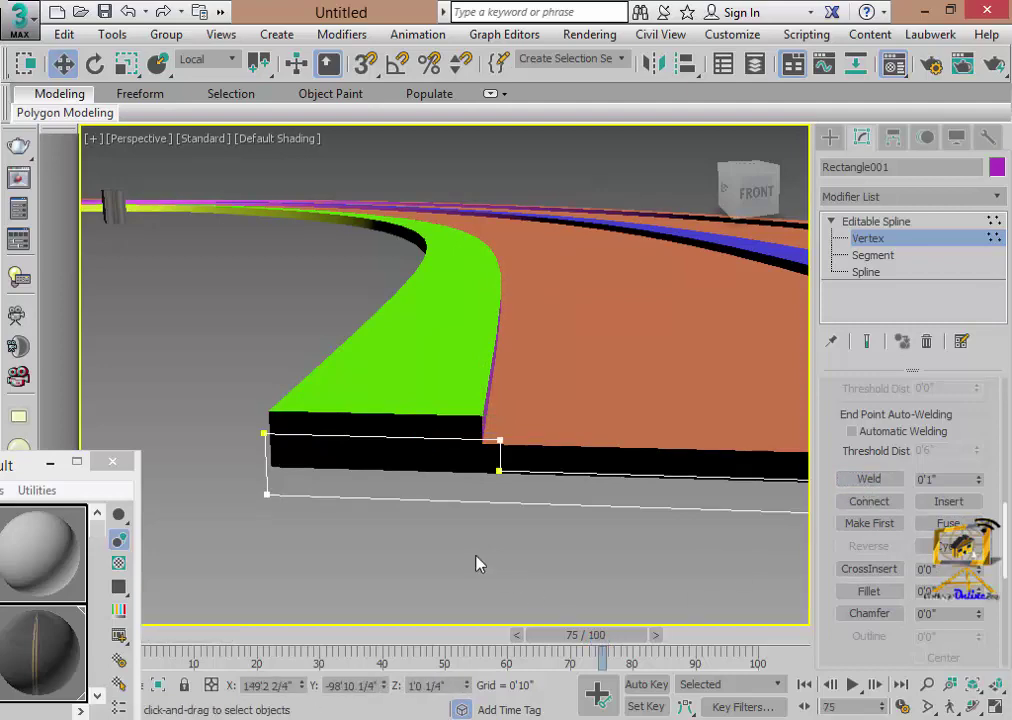
- Select the far-side top segment of the profile and set its material ID to 3
mouse_move(393, 447)
middle_mouse_down()
mouse_move(287, 490)
mouse_move(515, 499)
mouse_move(673, 525)
mouse_move(650, 484)
middle_mouse_up()
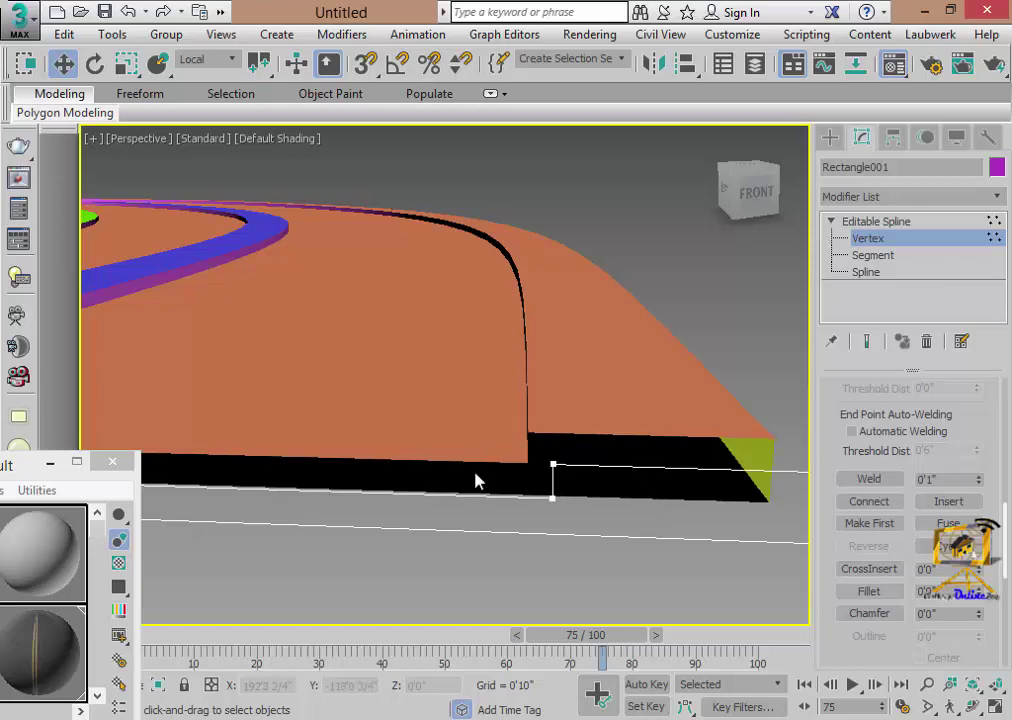
left_click(872, 256)
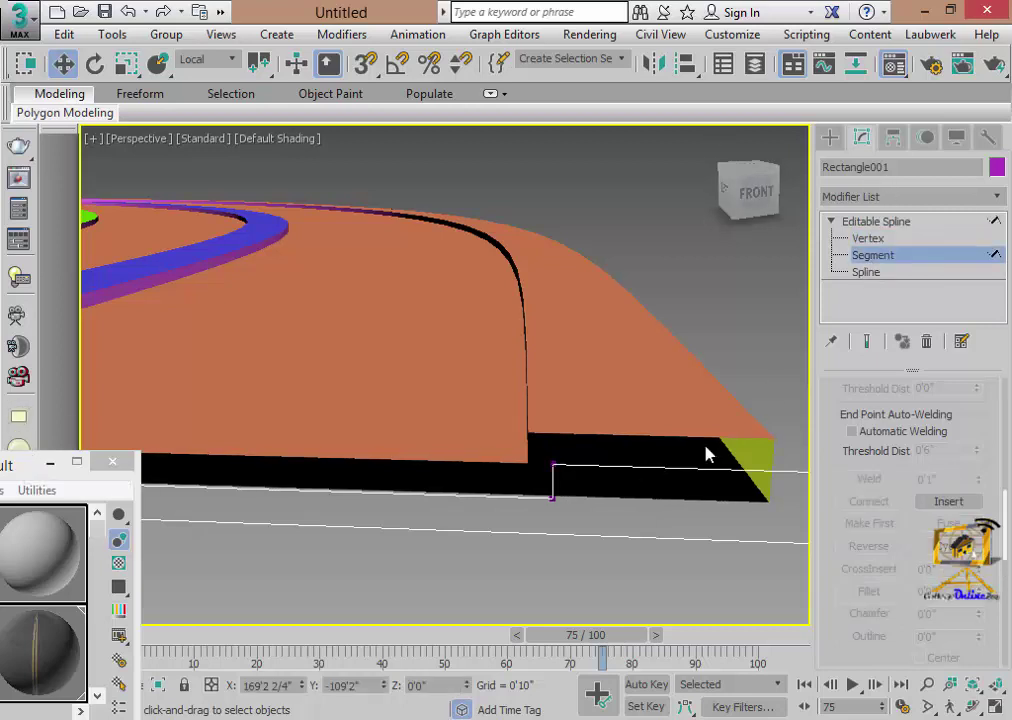
left_click(690, 469)
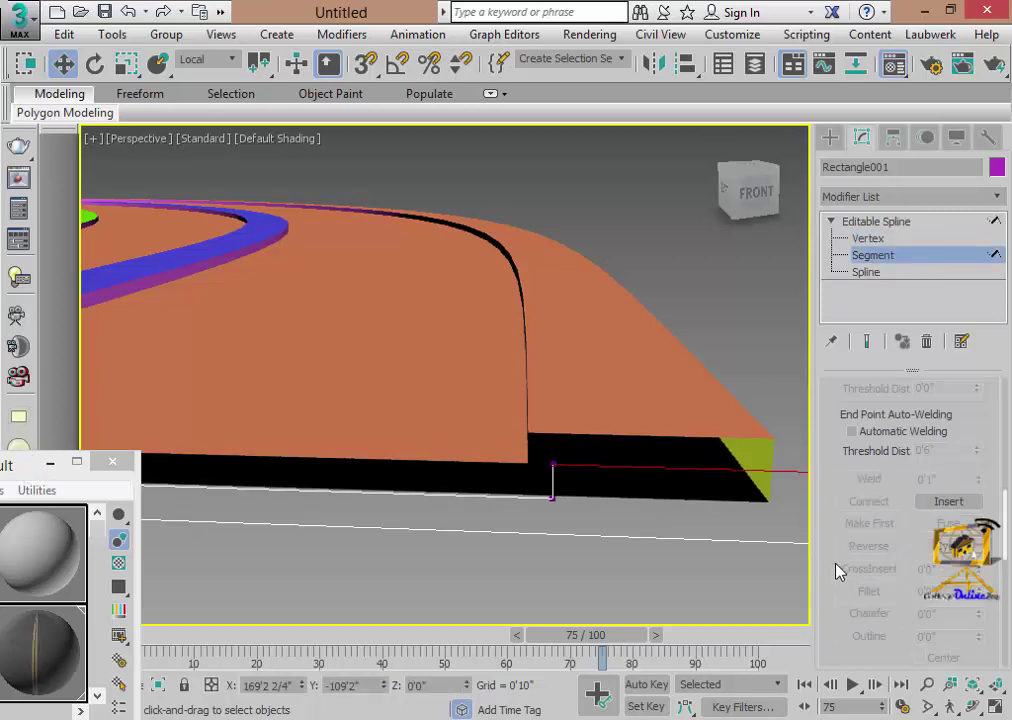
scroll(845, 568, "down", 5)
scroll(888, 571, "down", 3)
scroll(905, 568, "down", 3)
left_click(935, 576)
type("3")
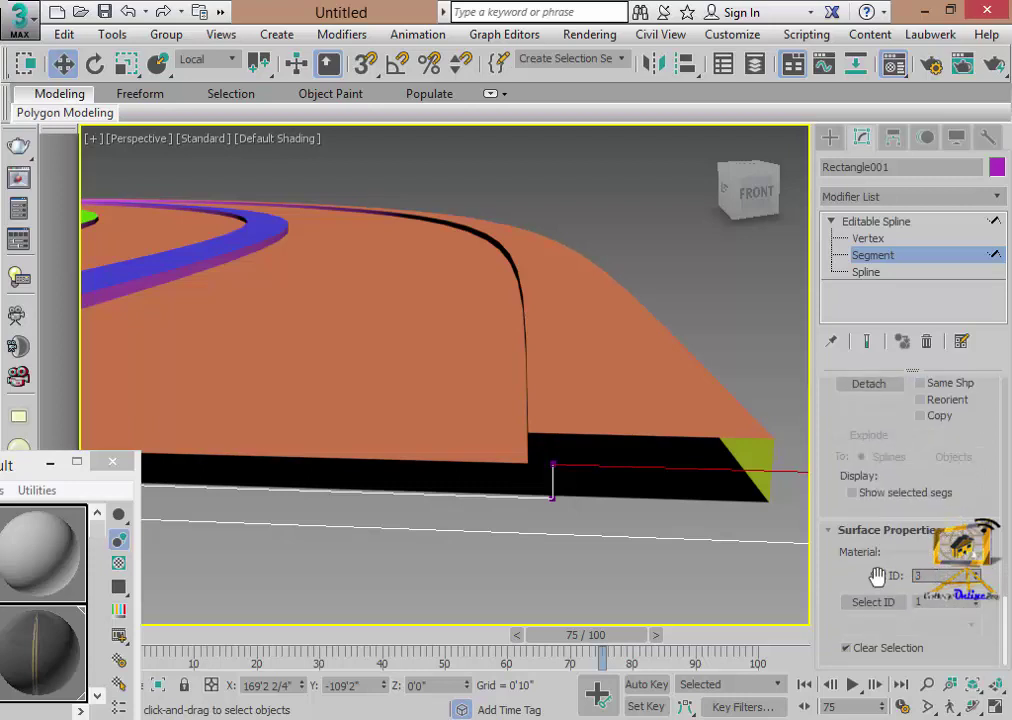
key("Return")
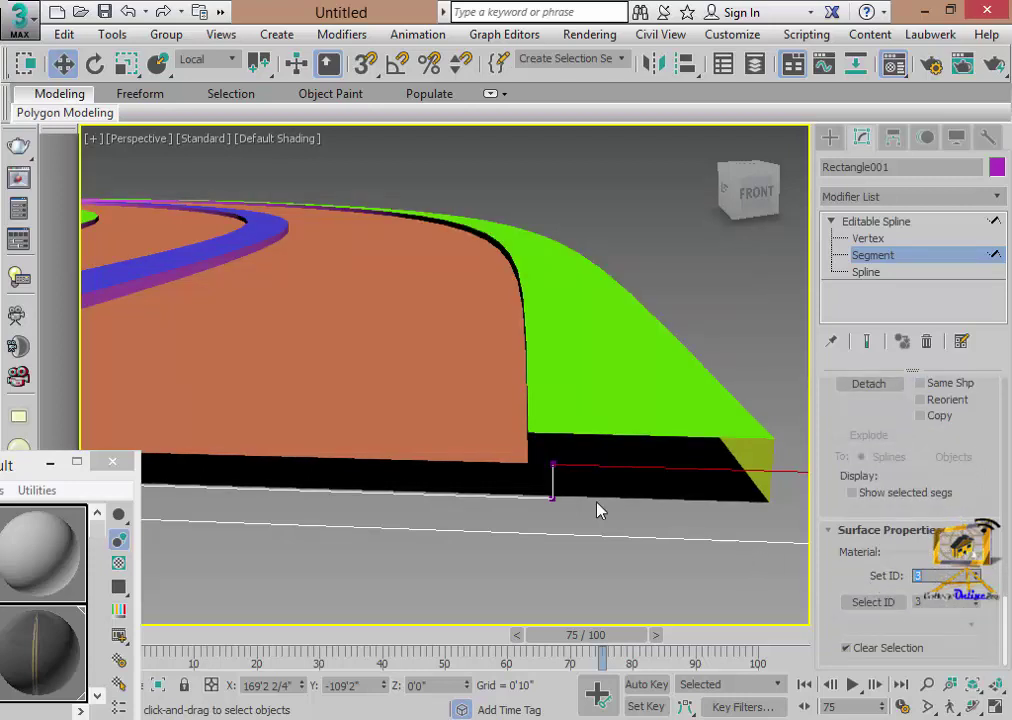
- Reframe the whole road and place the Material Editor beside the viewport
scroll(566, 495, "down", 3)
scroll(465, 452, "down", 3)
scroll(562, 481, "down", 2)
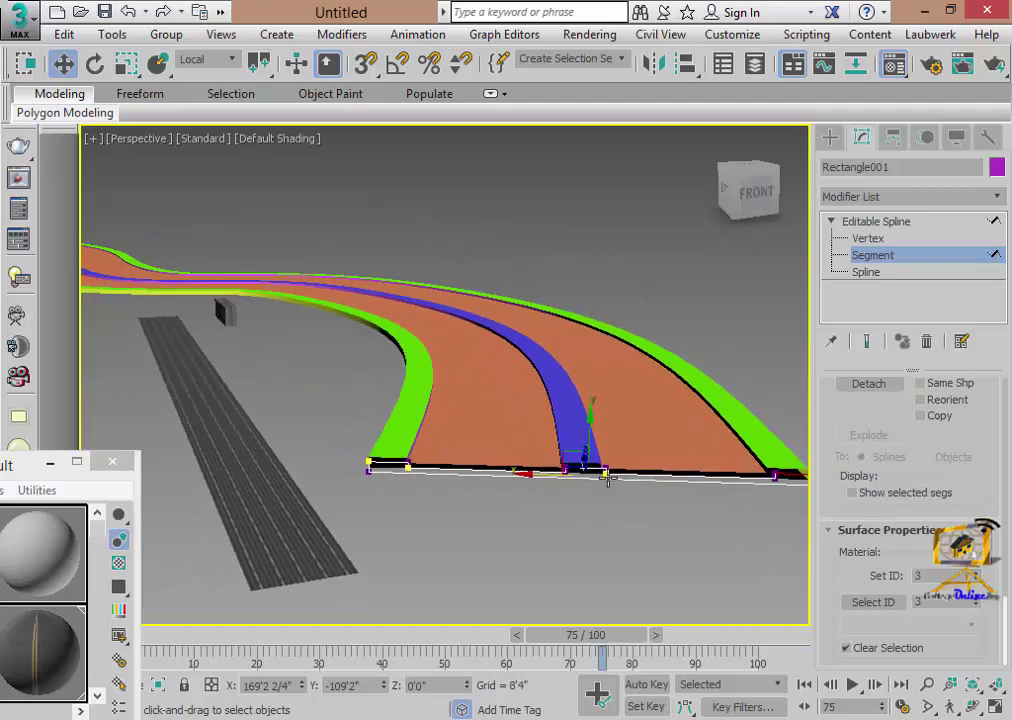
middle_click_drag(511, 517, 497, 517)
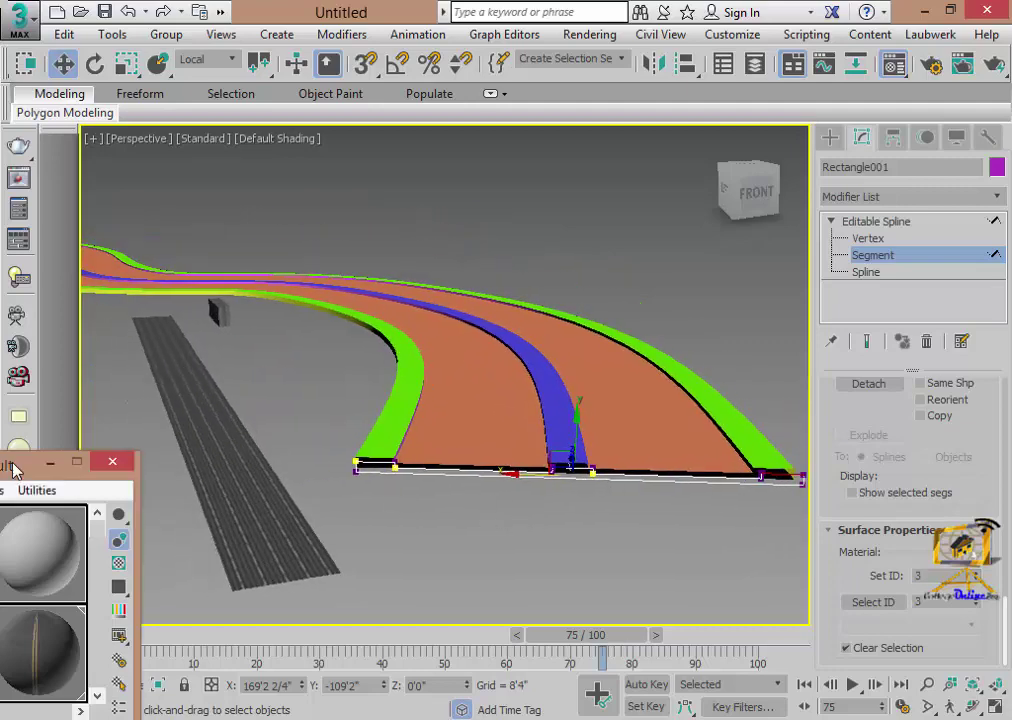
mouse_move(11, 467)
left_mouse_down()
mouse_move(836, 153)
mouse_move(905, 153)
left_mouse_up()
- Load 830.jpg as Material #53's Bitmap diffuse map and show it in the viewport
scroll(598, 475, "up", 2)
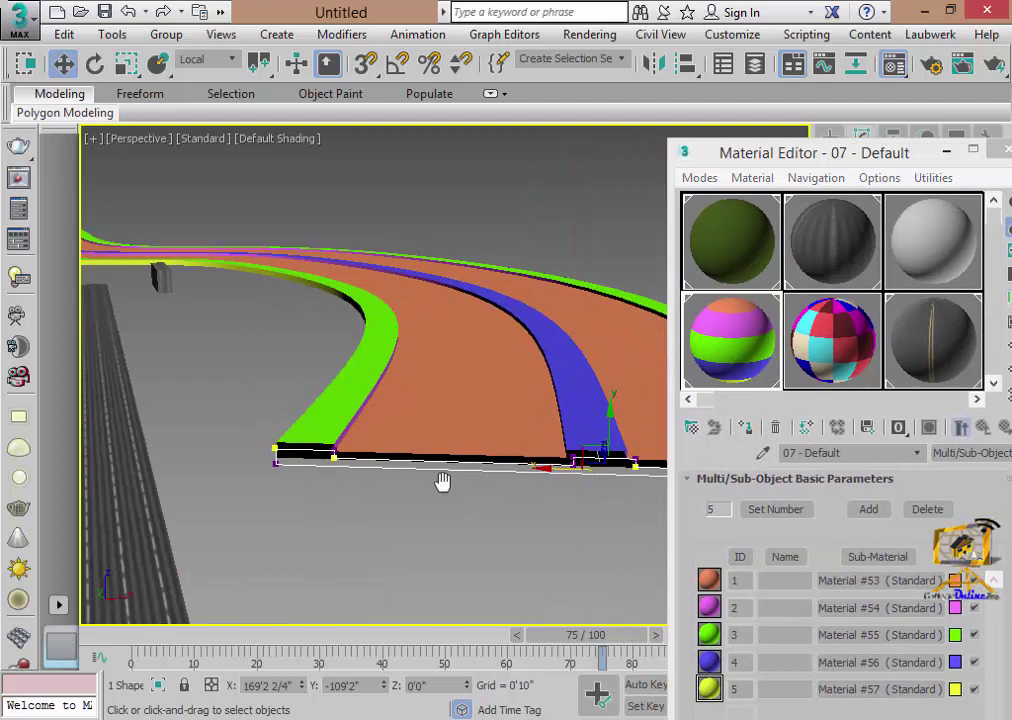
scroll(445, 481, "up", 2)
scroll(431, 481, "up", 1)
scroll(434, 481, "down", 1)
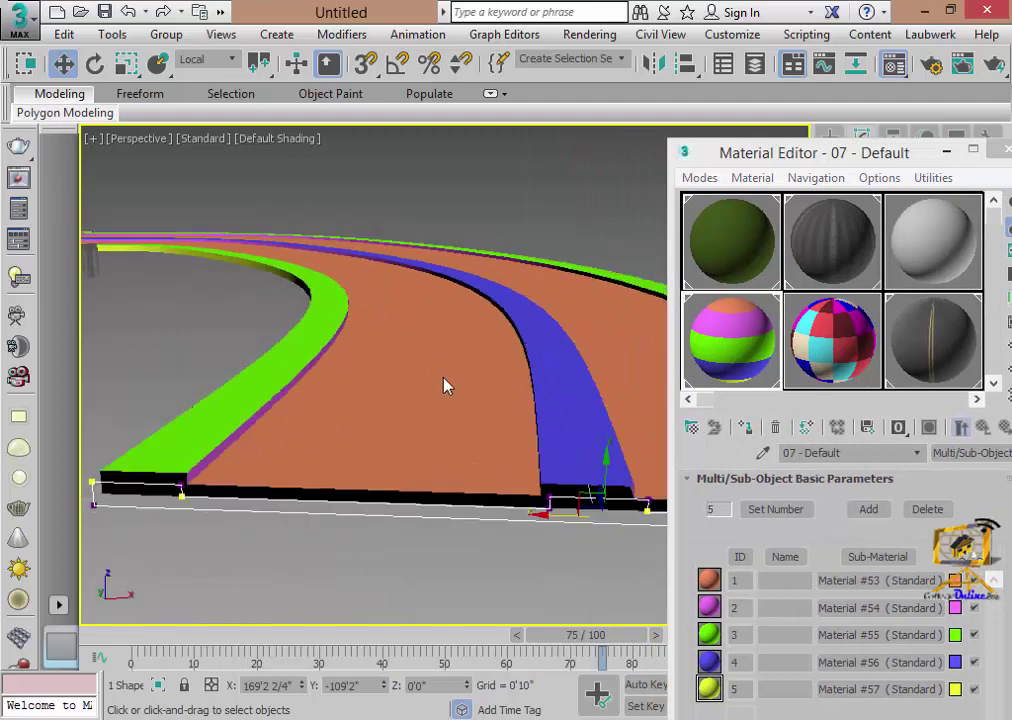
left_click(893, 582)
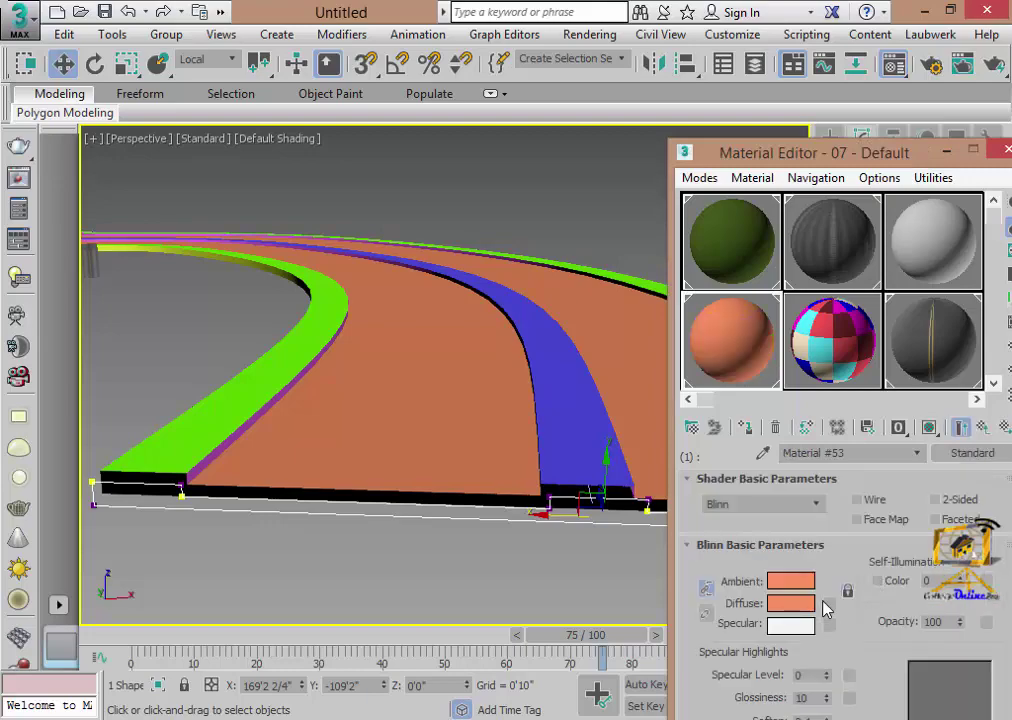
left_click(826, 605)
double_click(445, 120)
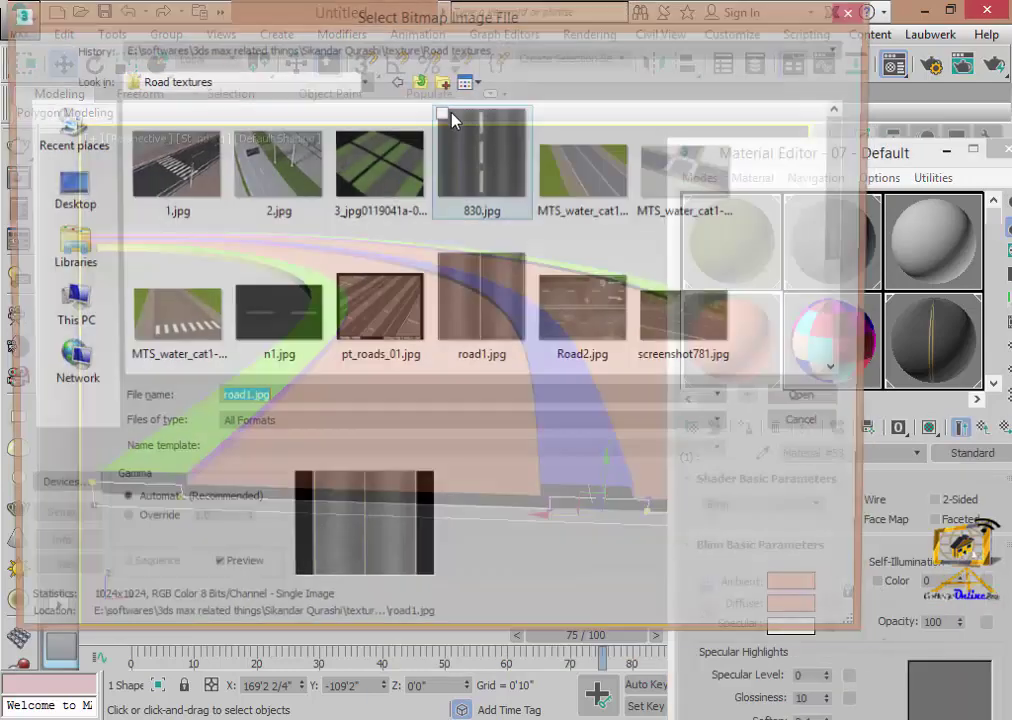
double_click(491, 189)
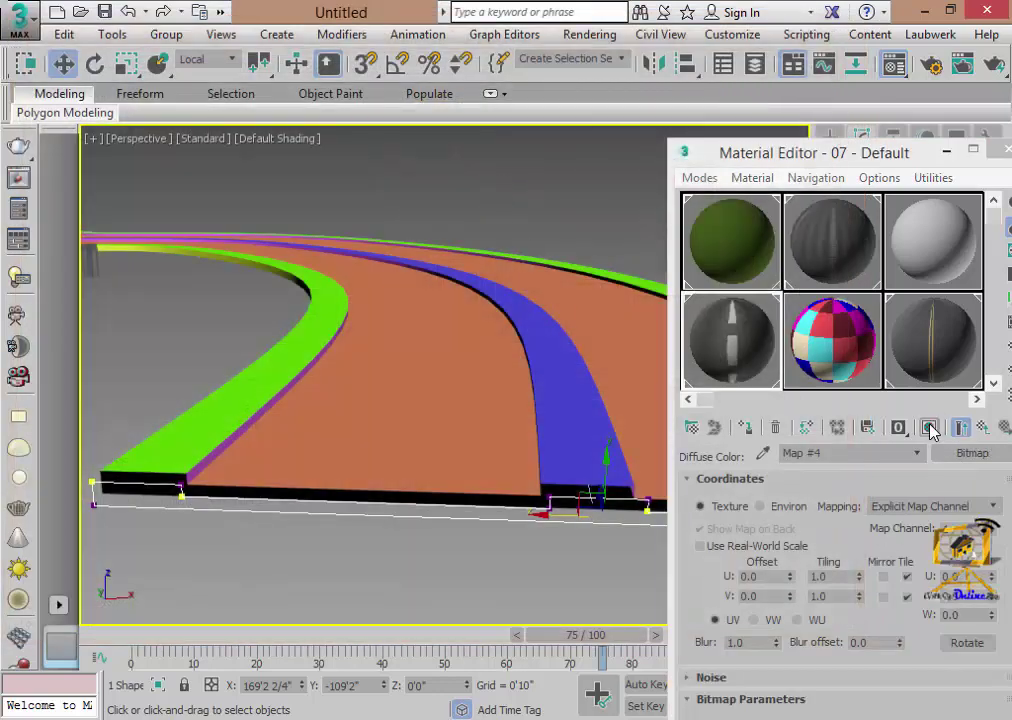
left_click(929, 427)
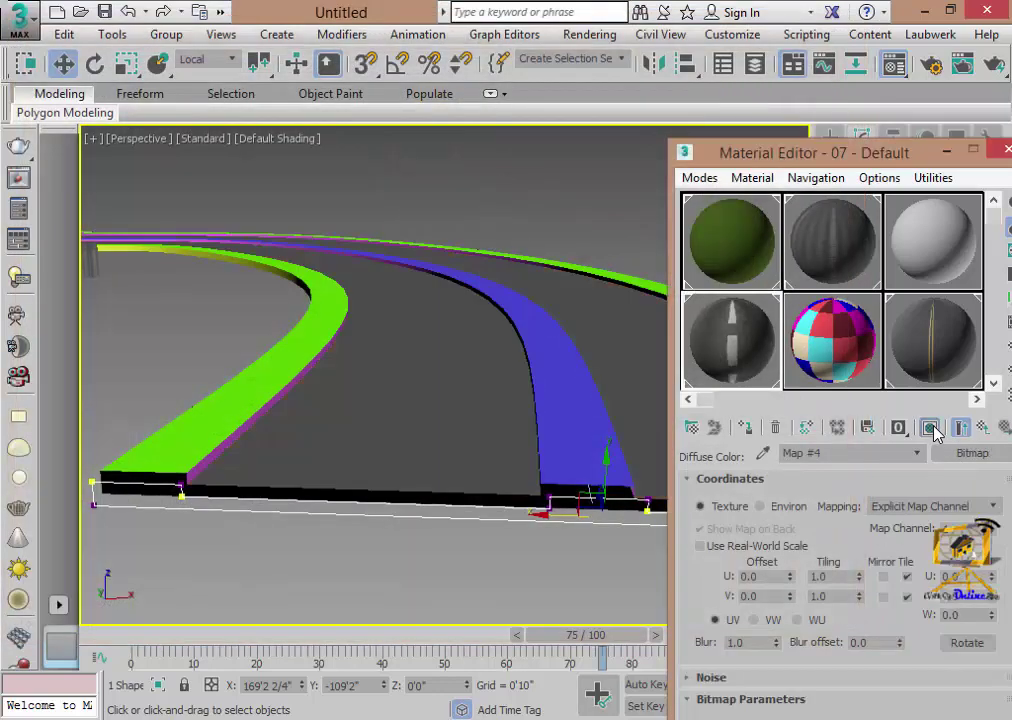
left_click(984, 429)
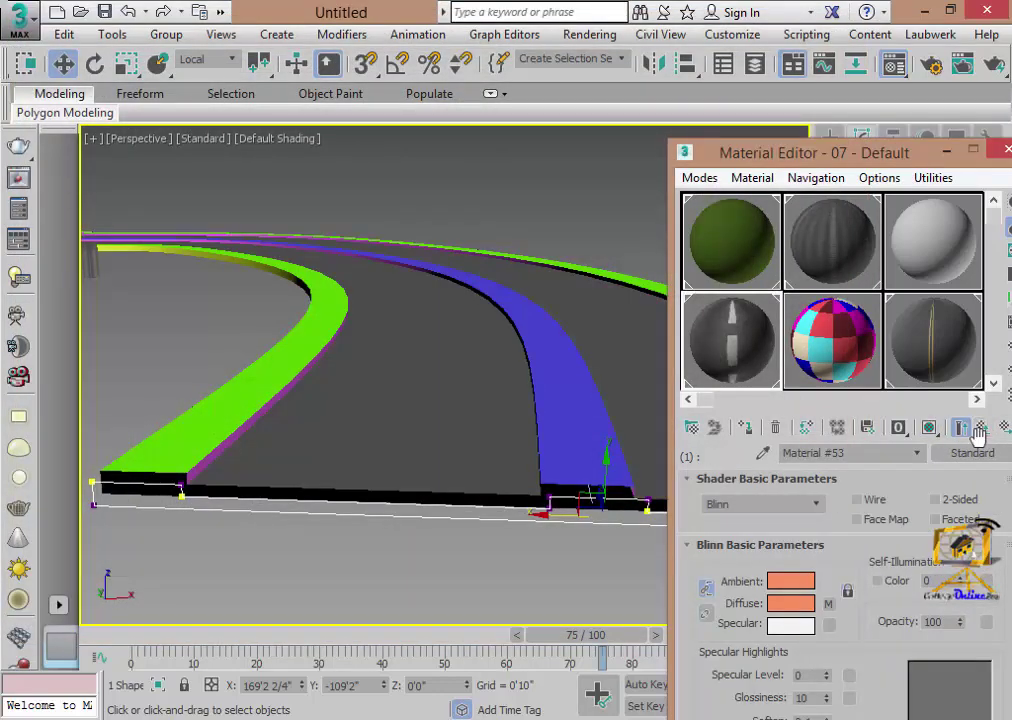
mouse_move(535, 449)
middle_mouse_down()
mouse_move(488, 447)
mouse_move(549, 438)
middle_mouse_up()
left_click_drag(806, 163, 820, 271)
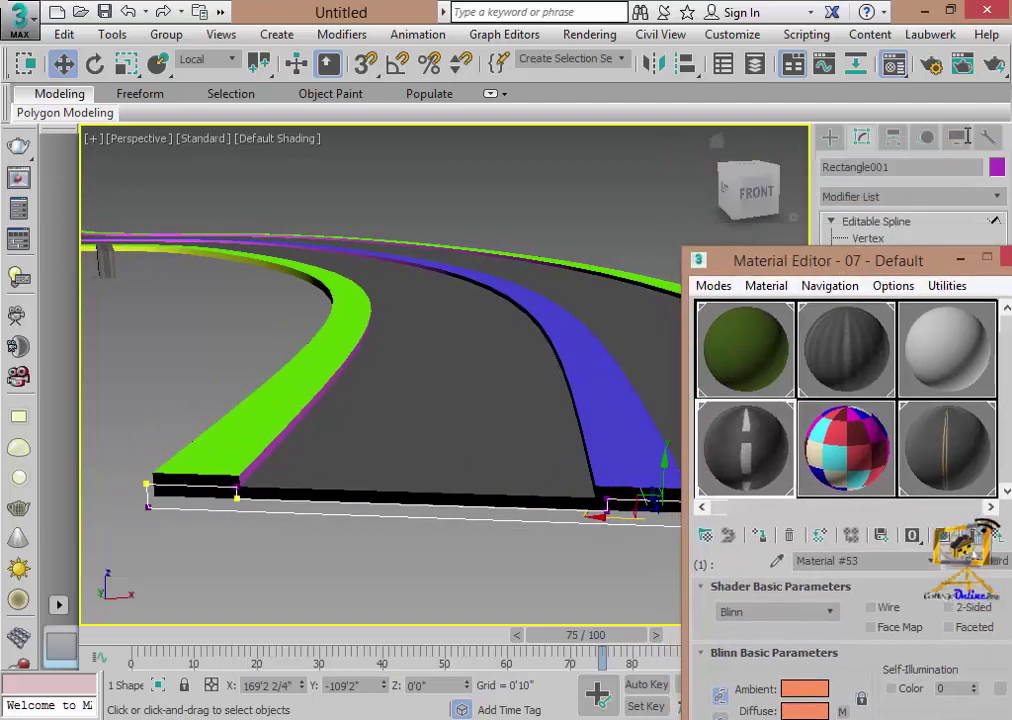
- Render a test frame of the perspective view from the Rendered Frame Window, then close it
left_click(962, 65)
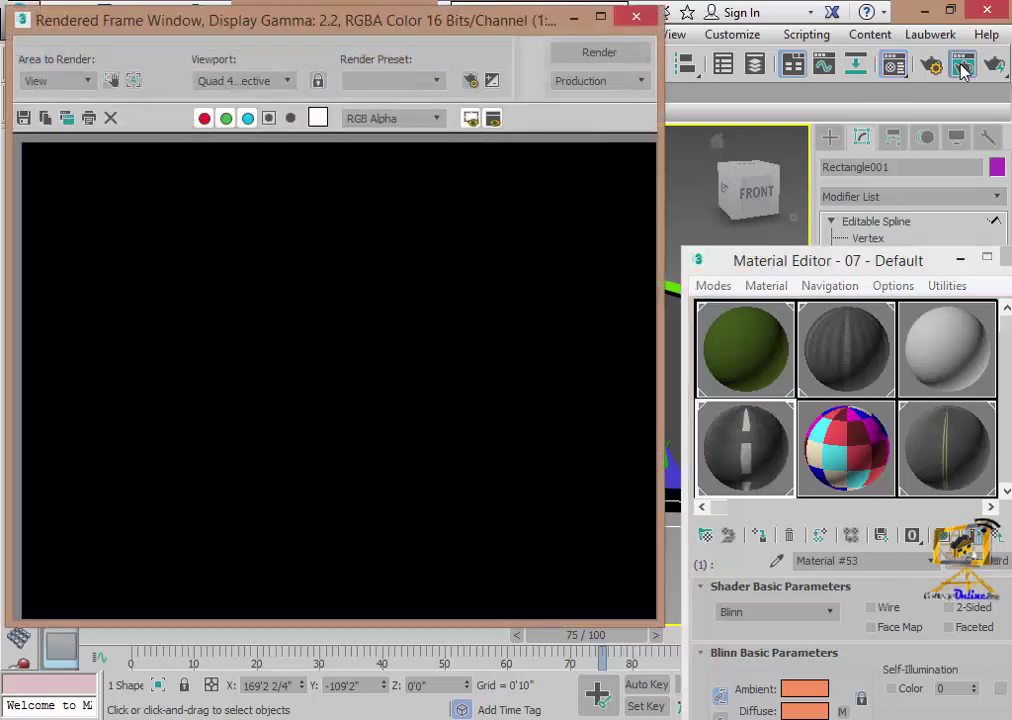
left_click(608, 55)
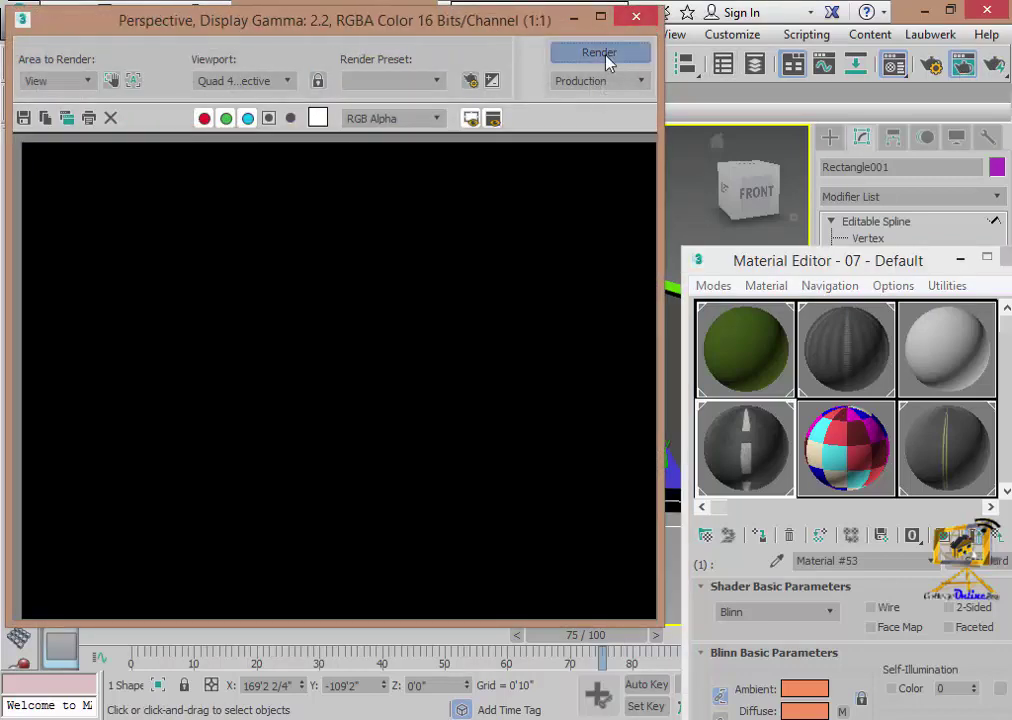
left_click(636, 17)
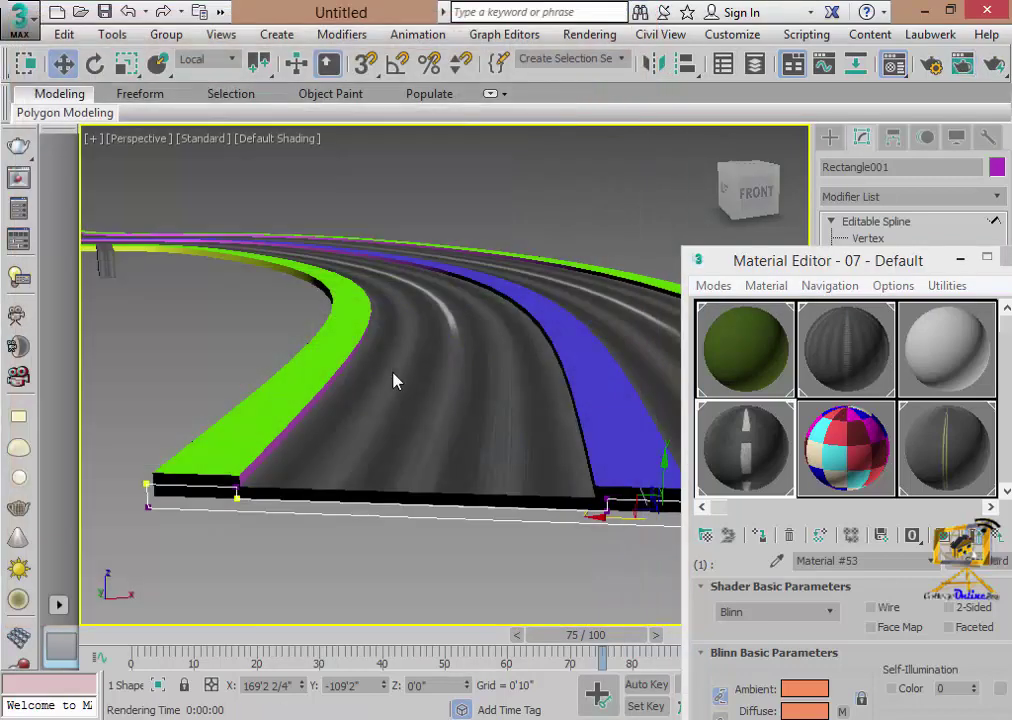
mouse_move(393, 380)
middle_mouse_down()
mouse_move(282, 542)
mouse_move(334, 389)
mouse_move(413, 358)
middle_mouse_up()
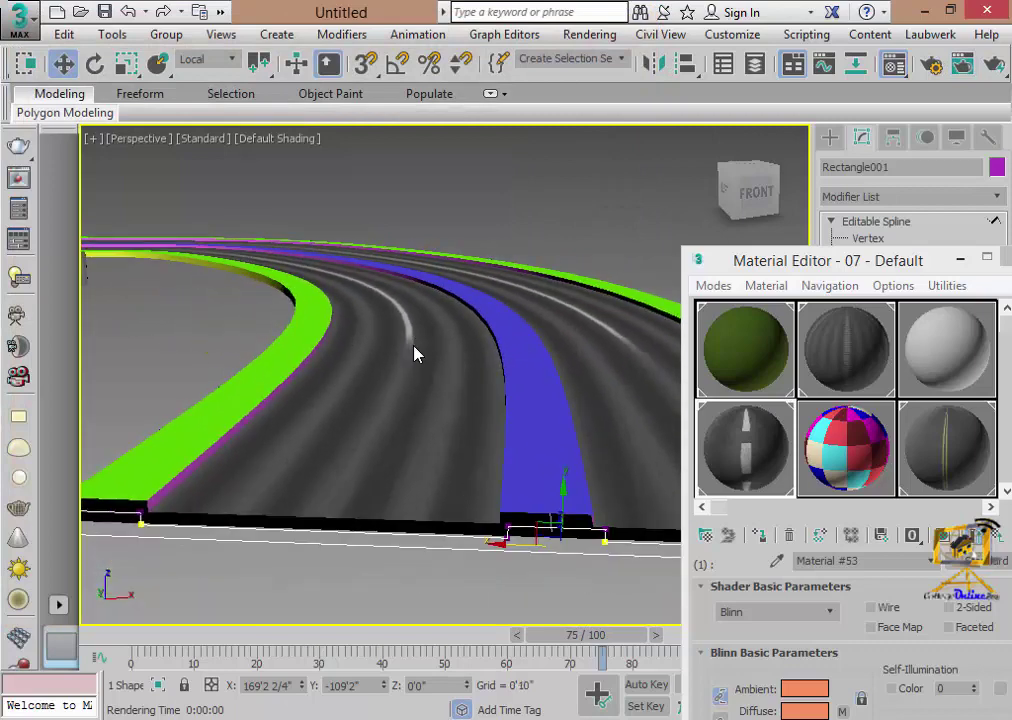
- Set the asphalt bitmap's U Tiling to 2.0 in its Coordinates rollout
left_click_drag(835, 262, 813, 177)
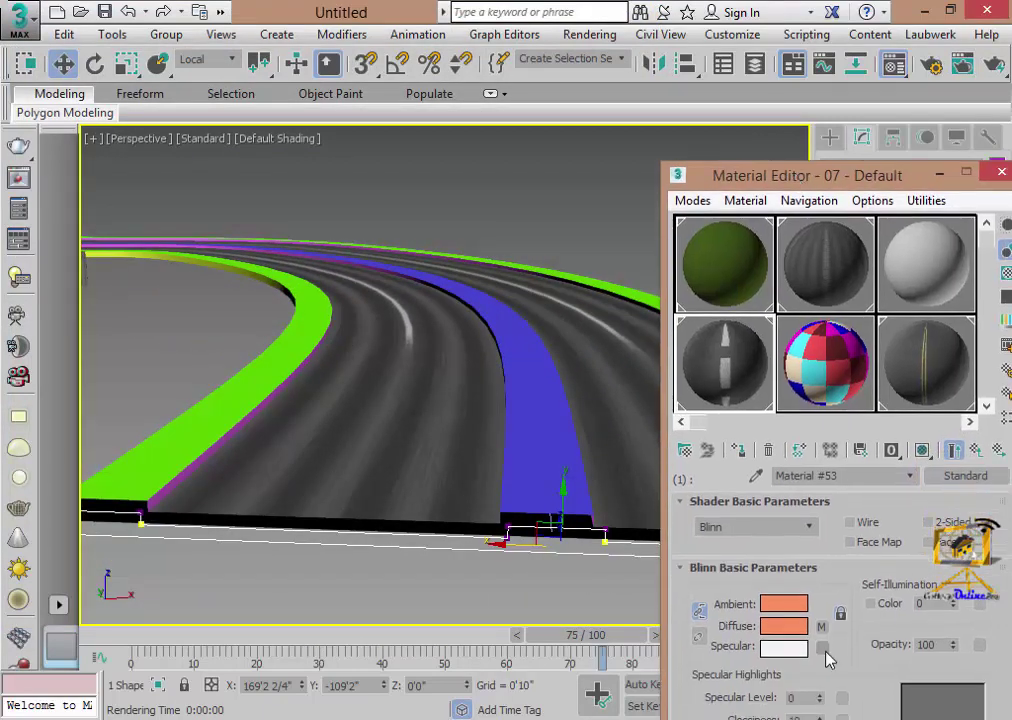
left_click(822, 646)
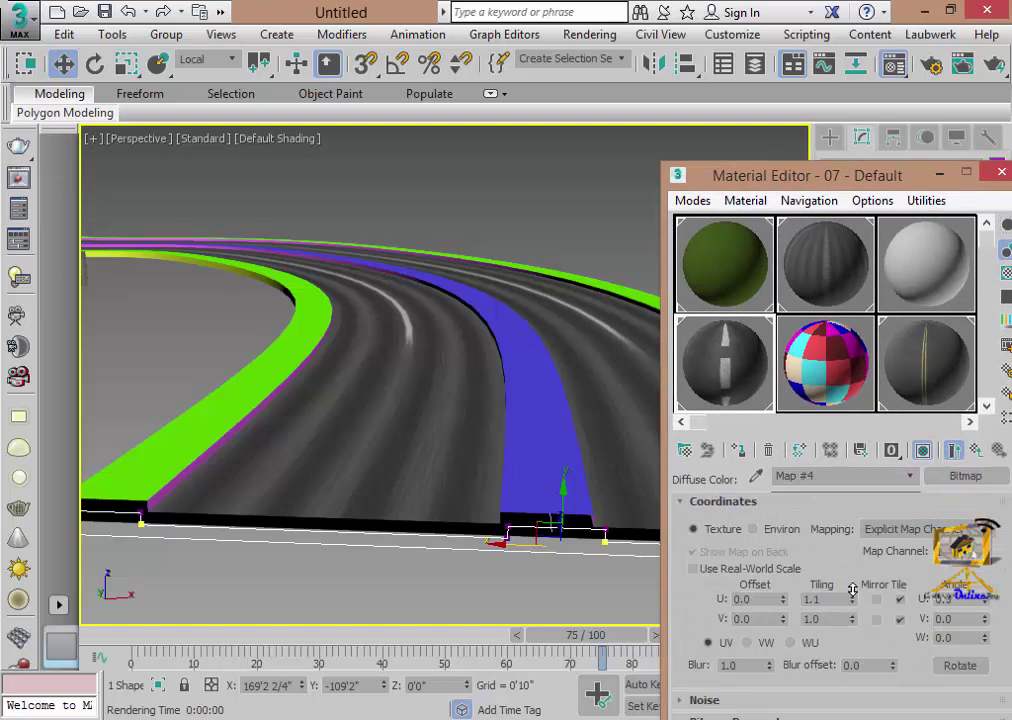
double_click(825, 598)
type("10.1")
key("Return")
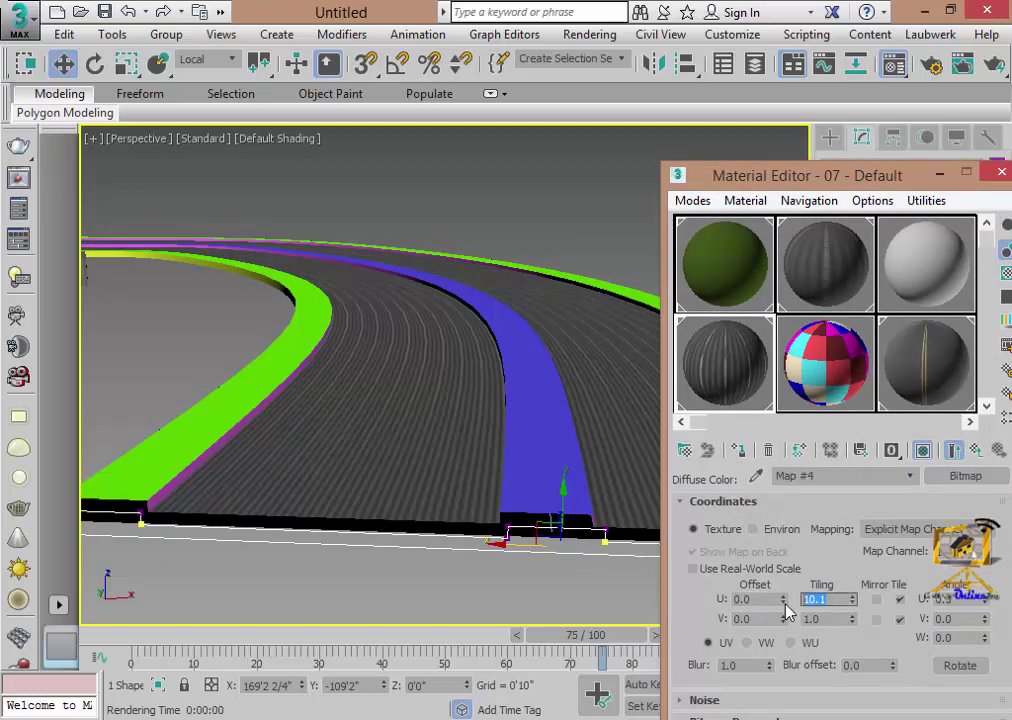
type("2")
key("Return")
- Set V Tiling to 30.0 and inspect the dashed lane markings in the viewport
double_click(830, 619)
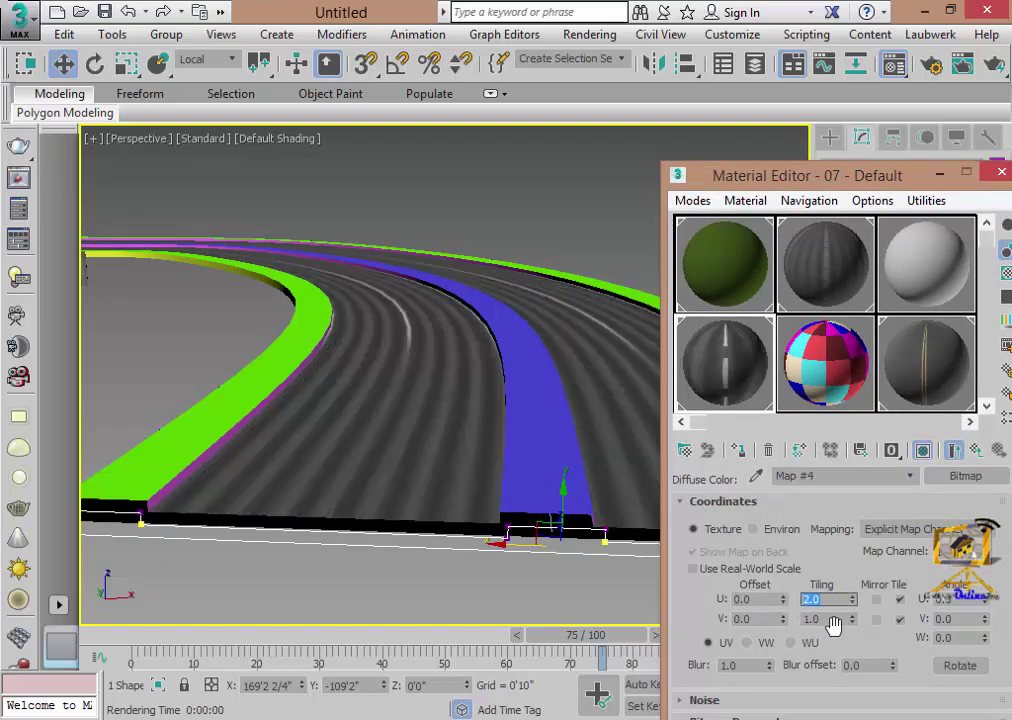
type("1")
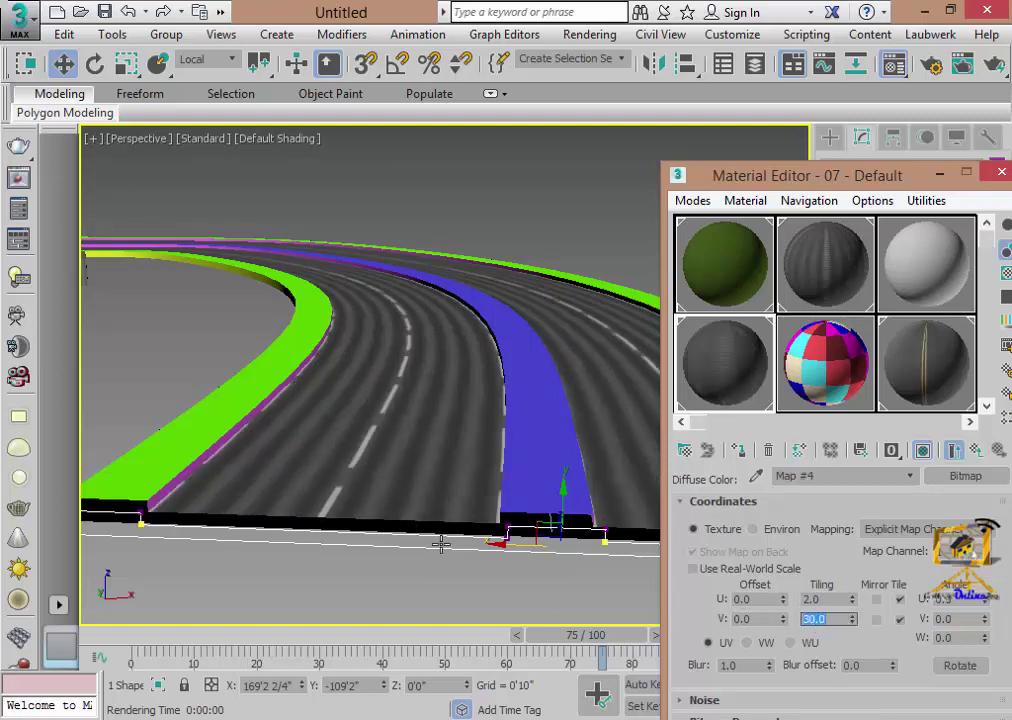
scroll(440, 527, "up", 2)
scroll(445, 527, "up", 2)
scroll(447, 529, "up", 2)
scroll(447, 529, "up", 2)
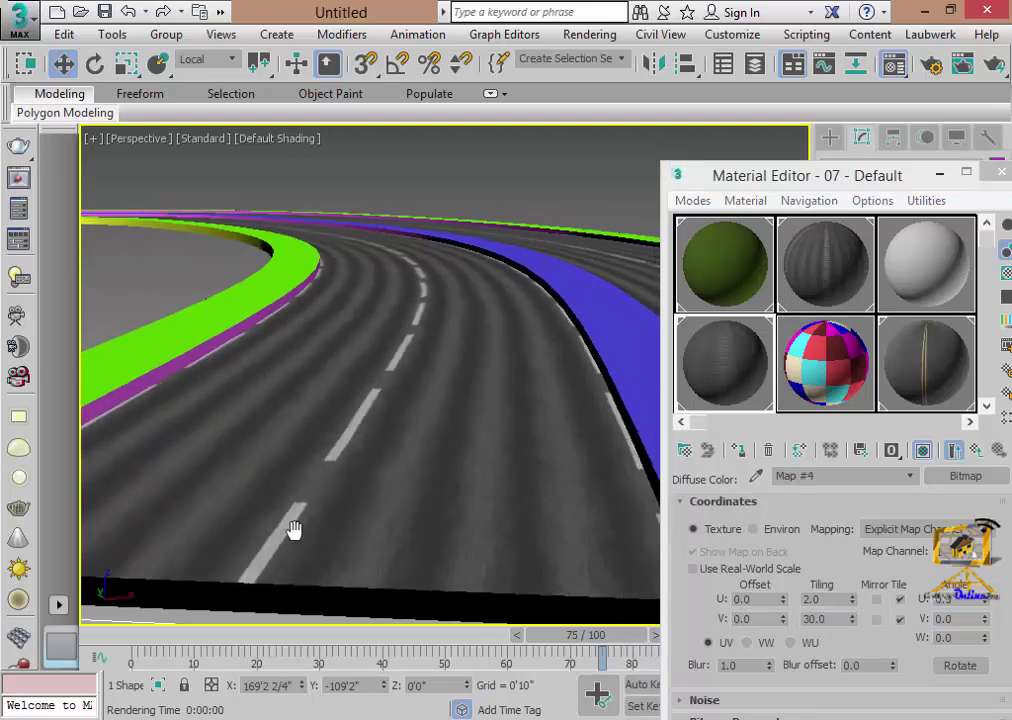
mouse_move(434, 553)
middle_mouse_down()
mouse_move(70, 683)
mouse_move(294, 605)
mouse_move(267, 526)
mouse_move(488, 490)
middle_mouse_up()
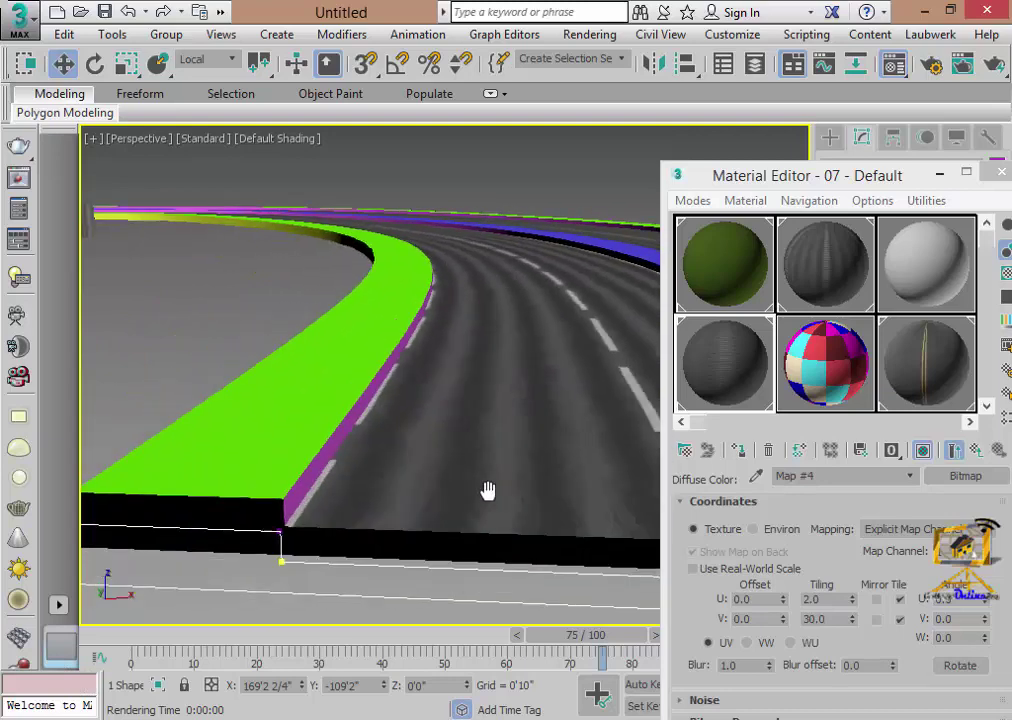
scroll(298, 548, "up", 2)
scroll(293, 496, "up", 1)
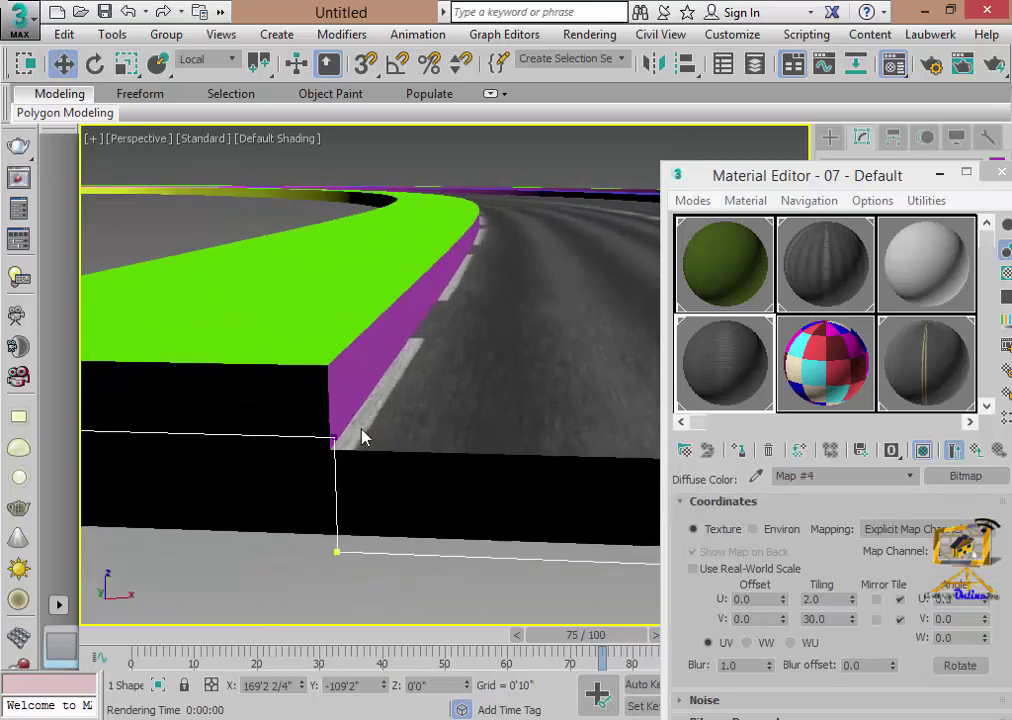
- Close the Material Editor and raise the green curb wall's corner vertices
key("m")
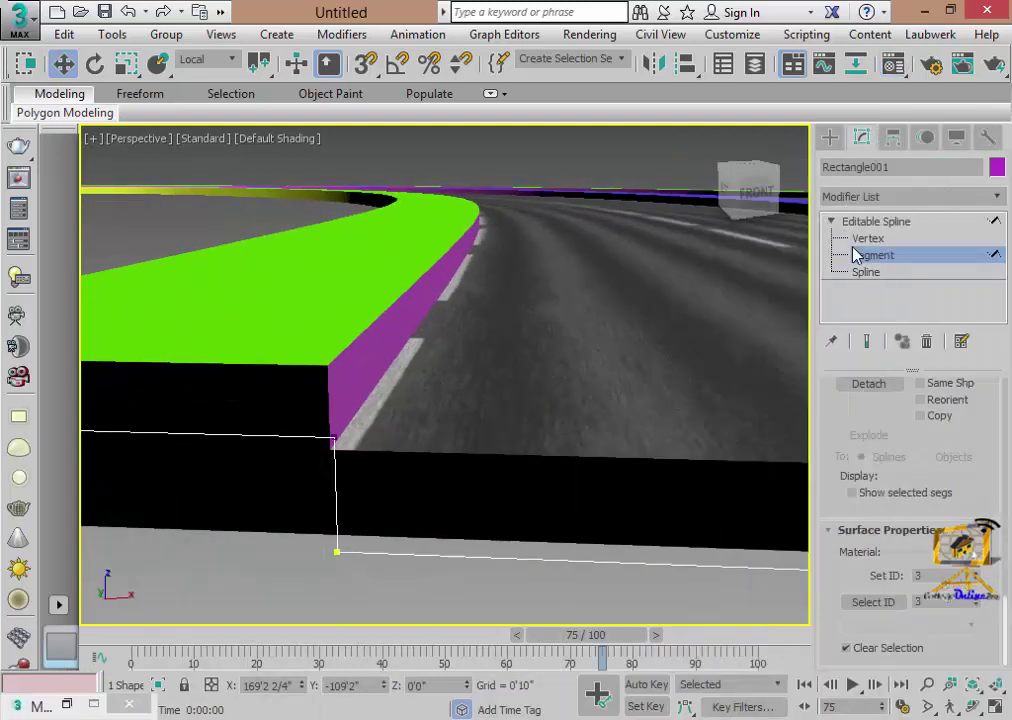
left_click(867, 238)
left_click(332, 438)
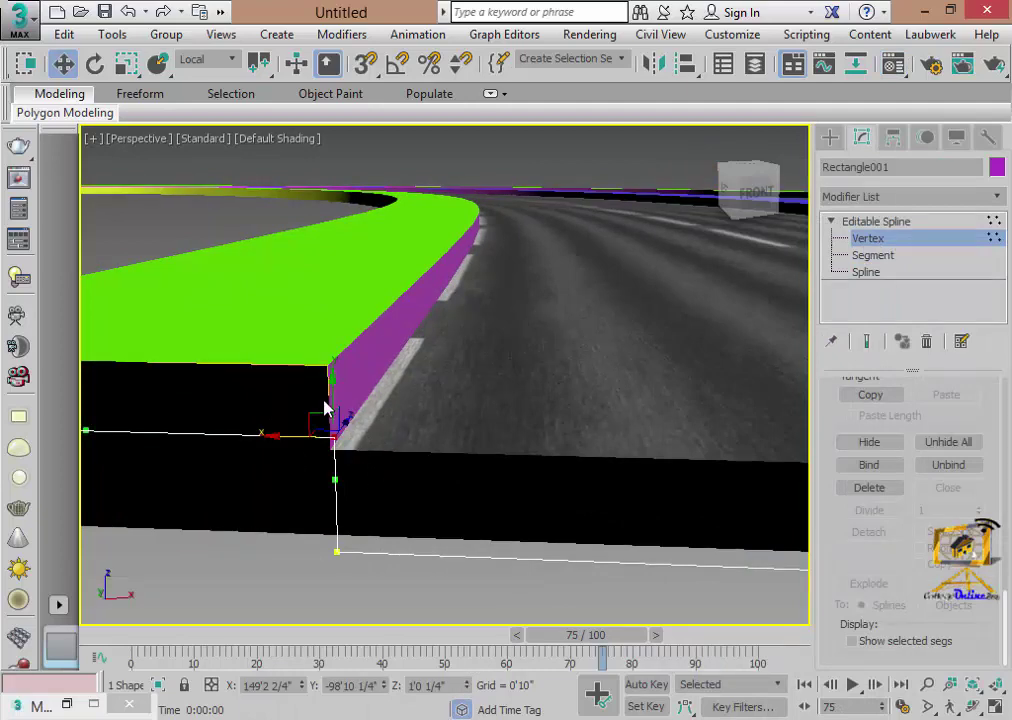
left_click_drag(332, 389, 337, 332)
mouse_move(337, 332)
middle_mouse_down()
mouse_move(238, 468)
mouse_move(303, 405)
middle_mouse_up()
left_click_drag(271, 408, 325, 461)
left_click_drag(292, 386, 302, 370)
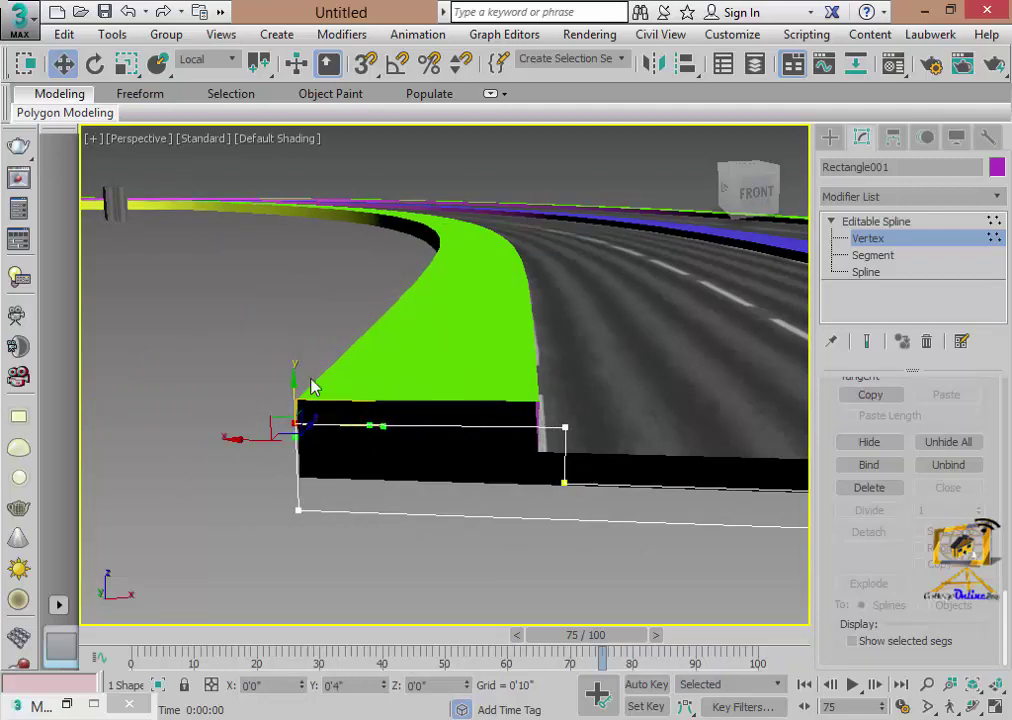
- Raise the curb wall's top-left and right-end corner points slightly
mouse_move(312, 387)
middle_mouse_down("alt")
mouse_move(581, 578)
mouse_move(535, 553)
mouse_move(365, 370)
middle_mouse_up("alt")
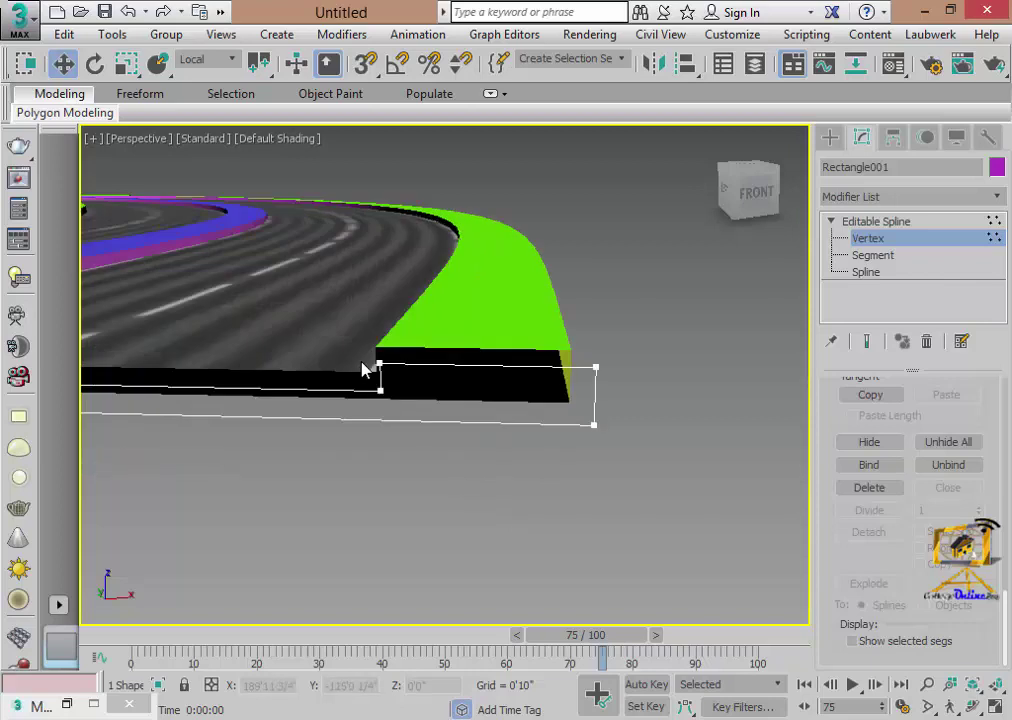
left_click(380, 362)
left_click_drag(384, 334, 384, 323)
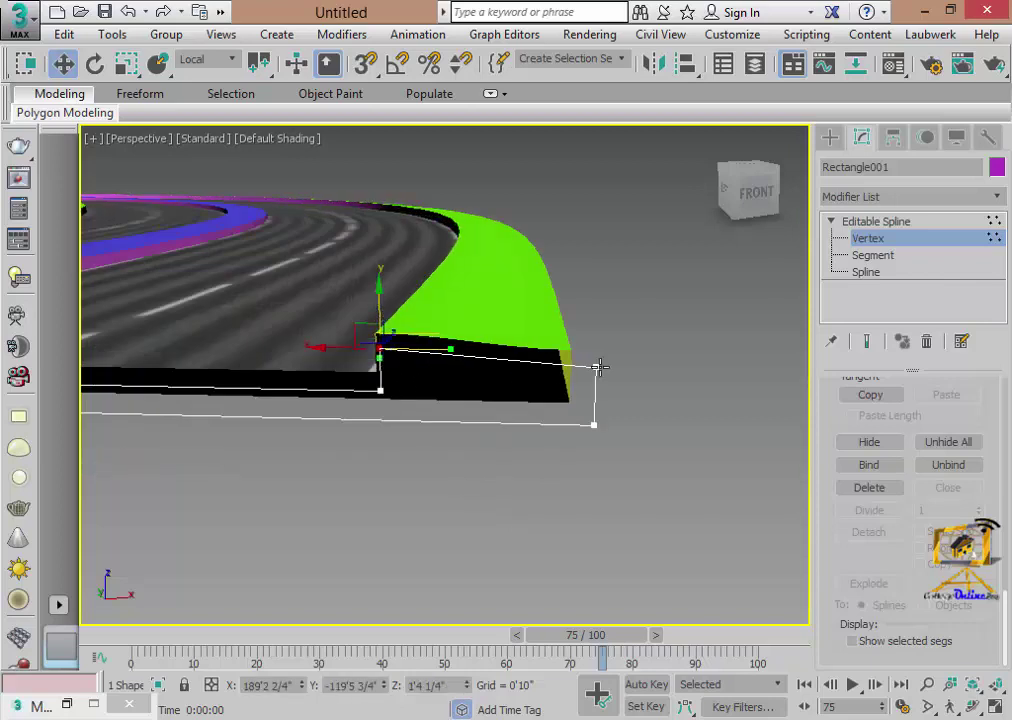
left_click_drag(635, 348, 578, 389)
left_click_drag(601, 332, 600, 322)
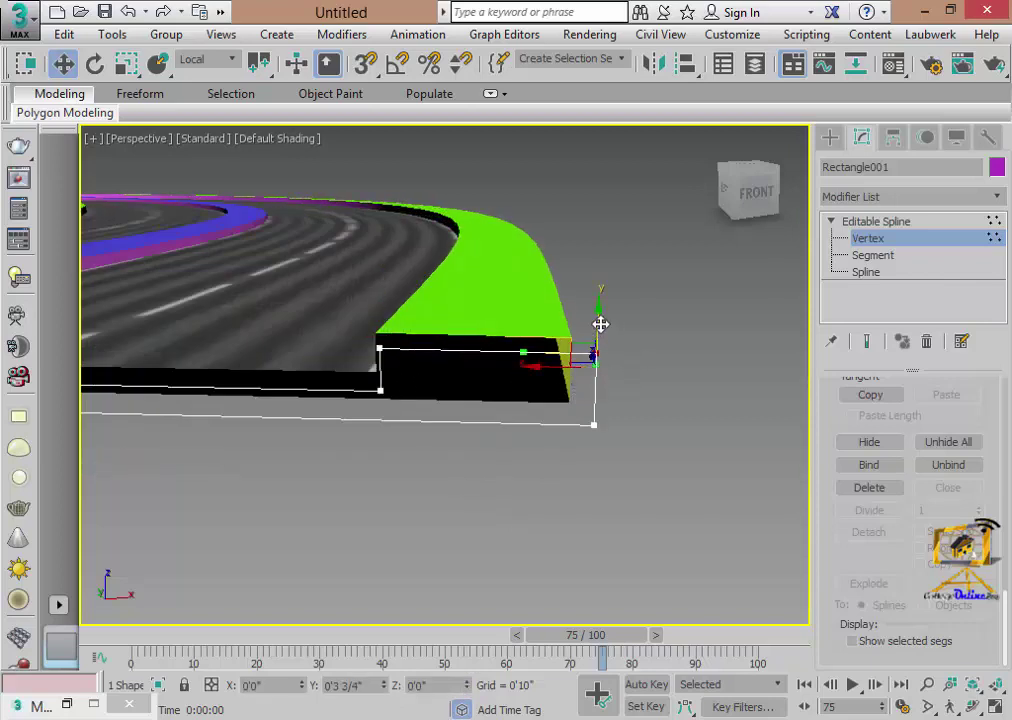
- Box-select and raise the blue median wall's top corner points, then reframe the road
mouse_move(380, 436)
middle_mouse_down("alt")
mouse_move(501, 465)
mouse_move(358, 474)
mouse_move(479, 506)
middle_mouse_up("alt")
scroll(441, 469, "up", 3)
left_click_drag(358, 355, 614, 392)
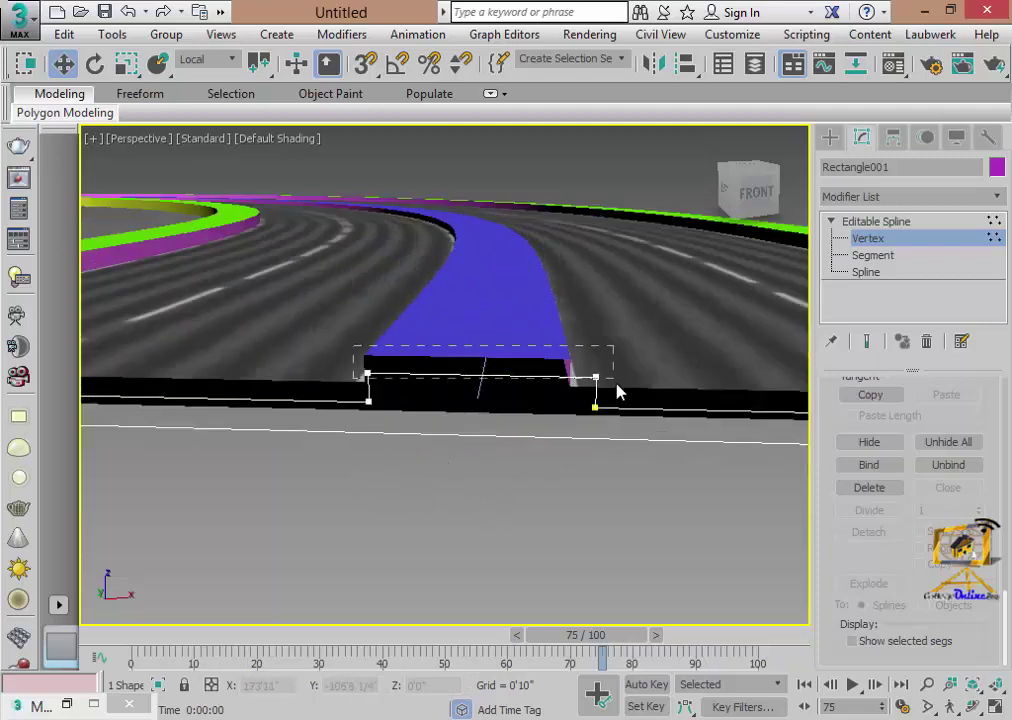
left_click_drag(370, 312, 371, 298)
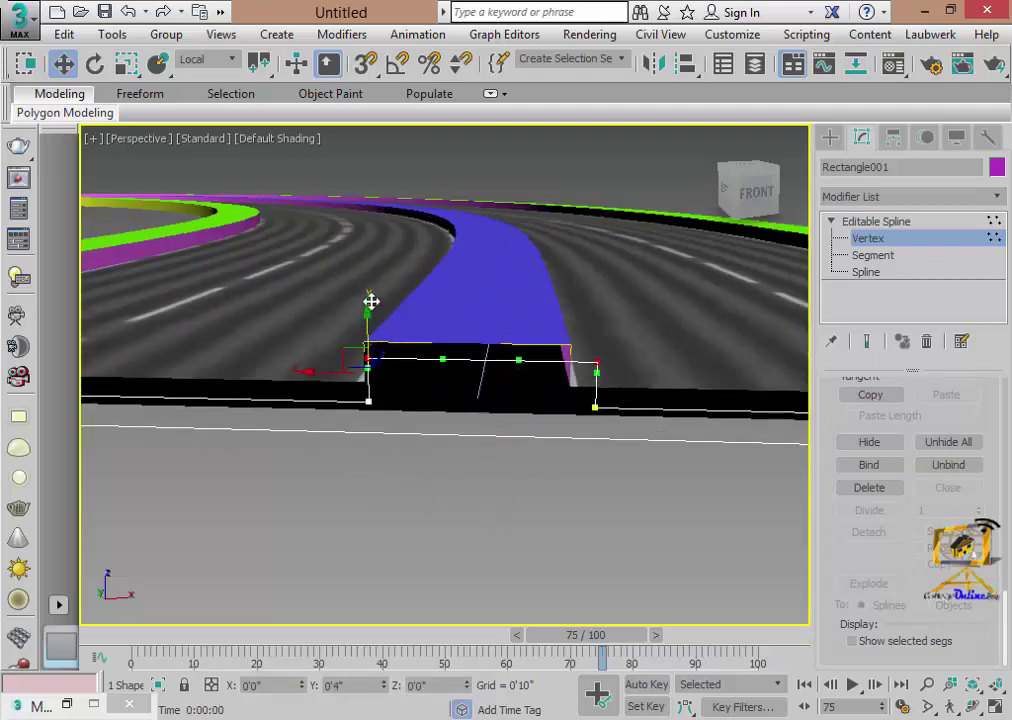
middle_click_drag(371, 298, 447, 468)
scroll(741, 452, "down", 3)
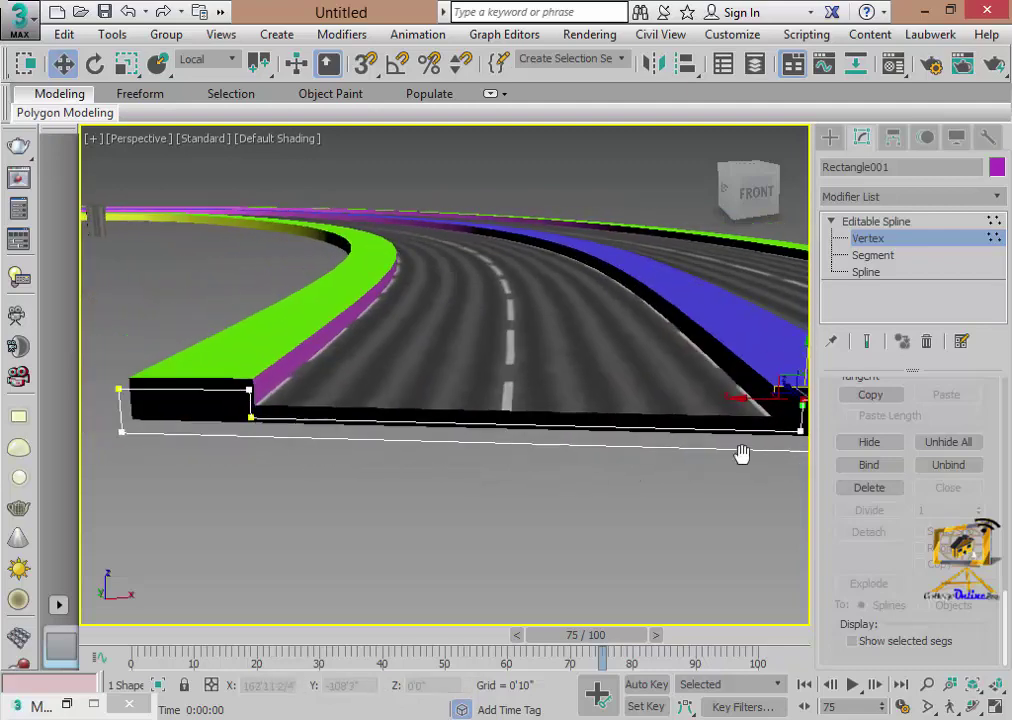
mouse_move(734, 459)
middle_mouse_down()
mouse_move(672, 506)
mouse_move(357, 497)
mouse_move(437, 498)
middle_mouse_up()
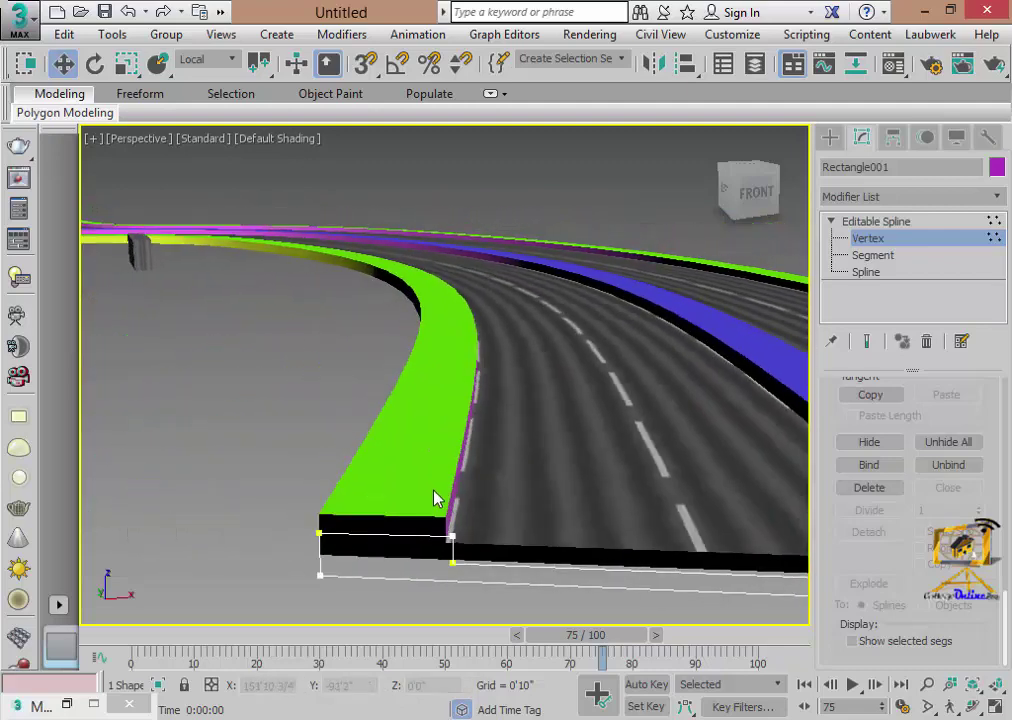
scroll(463, 533, "up", 2)
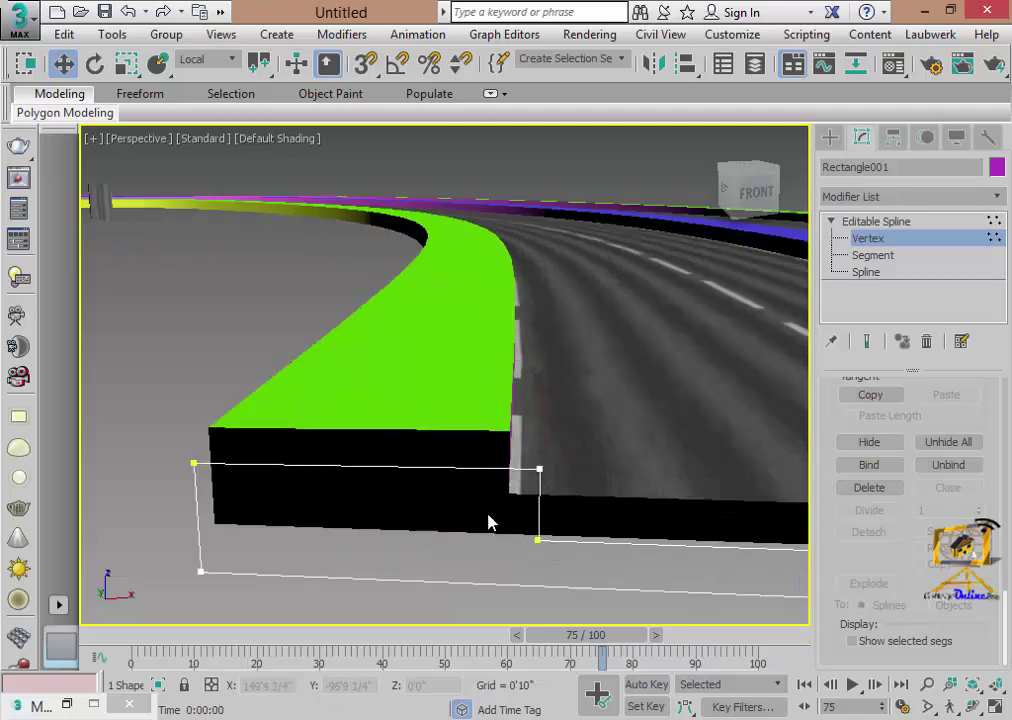
scroll(488, 522, "up", 2)
left_click(870, 255)
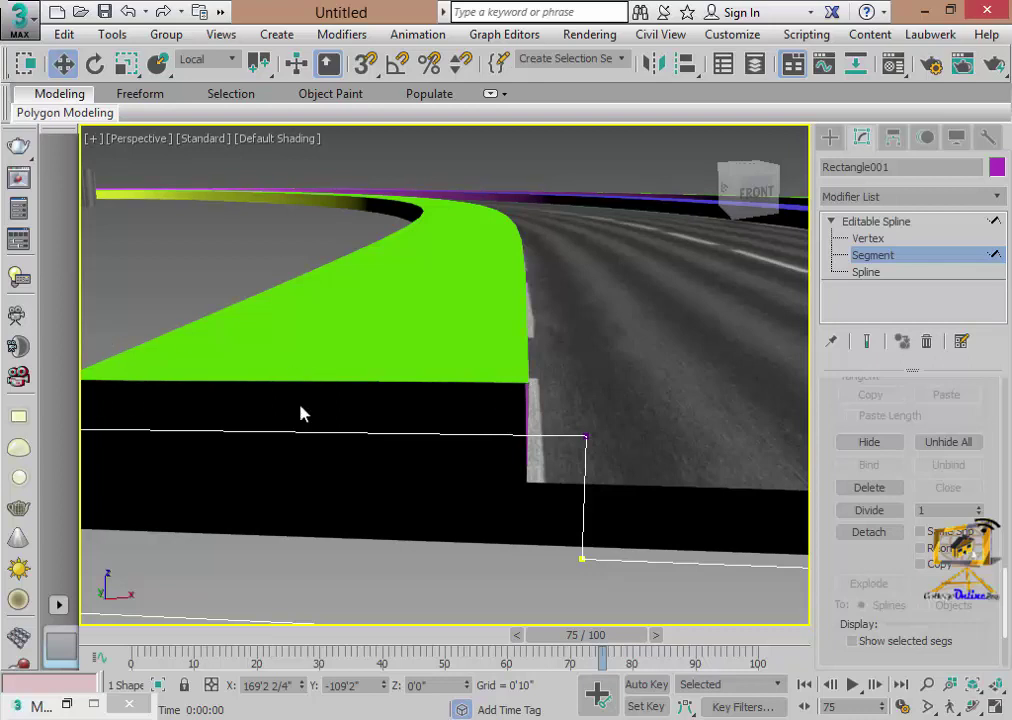
scroll(836, 483, "down", 5)
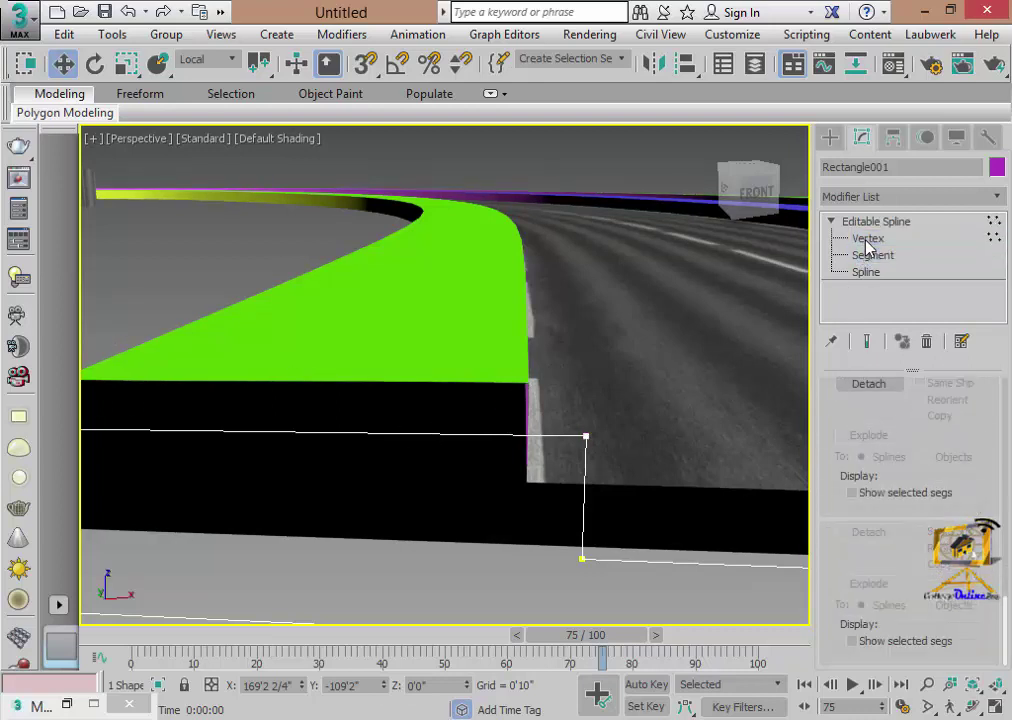
- At Vertex level, turn on Refine and orbit around the spline corner and curved road
left_click(866, 239)
scroll(870, 567, "up", 2)
scroll(855, 643, "up", 3)
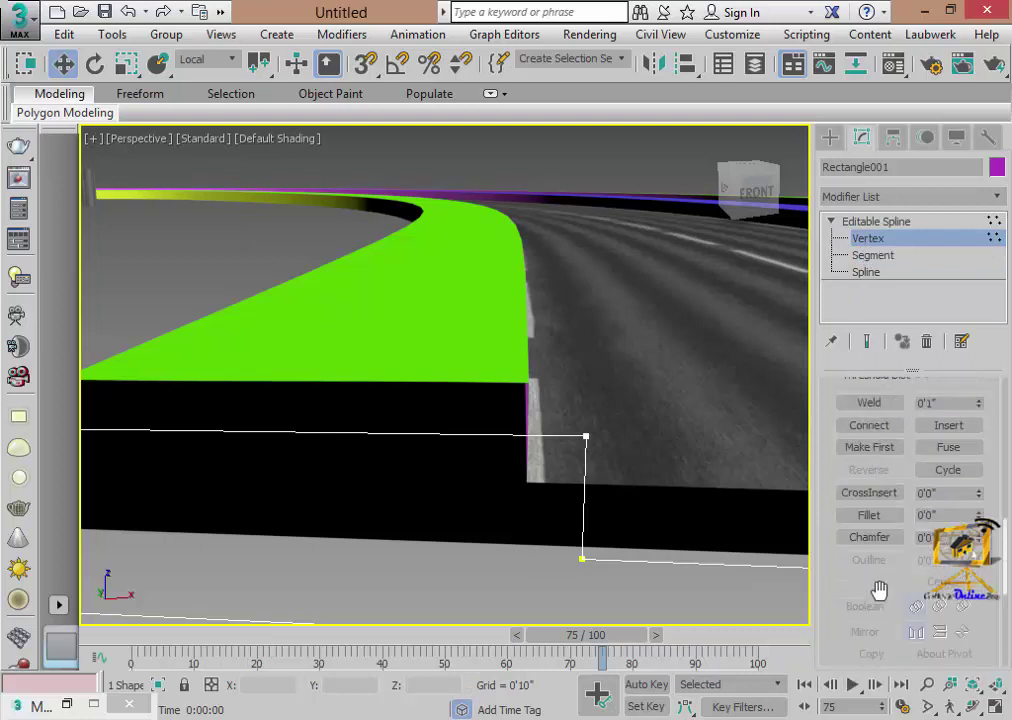
scroll(877, 592, "up", 2)
scroll(879, 606, "up", 1)
scroll(874, 604, "up", 2)
left_click(852, 539)
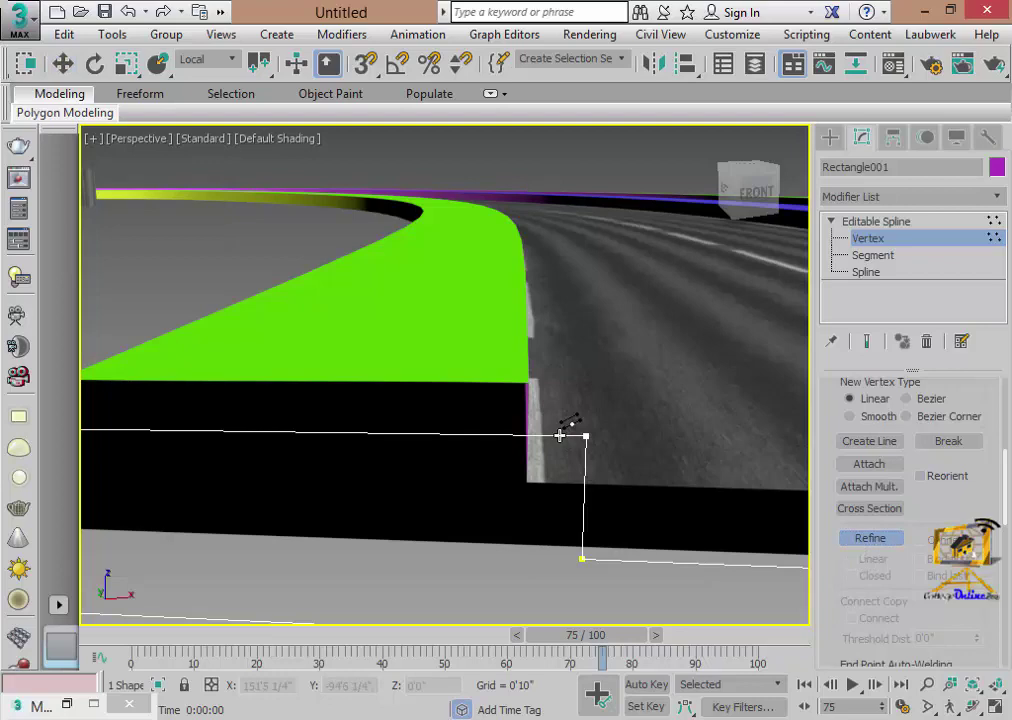
middle_click_drag(373, 521, 406, 476, "alt")
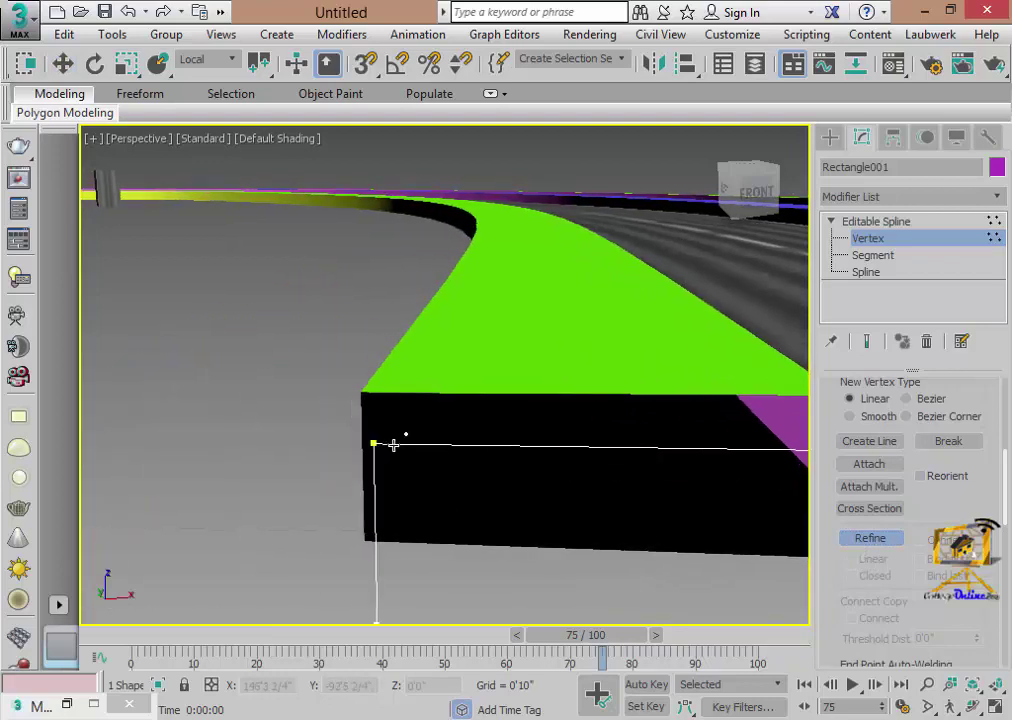
mouse_move(538, 526)
middle_mouse_down("alt")
mouse_move(429, 488)
mouse_move(438, 443)
mouse_move(533, 461)
middle_mouse_up("alt")
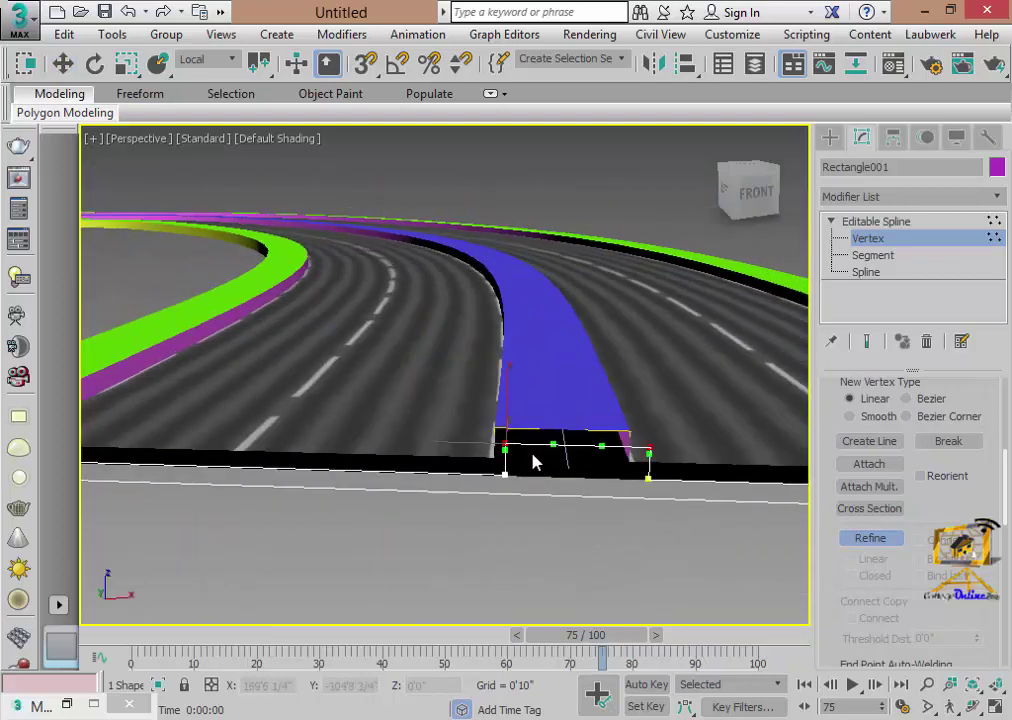
scroll(533, 461, "up", 5)
scroll(480, 479, "down", 4)
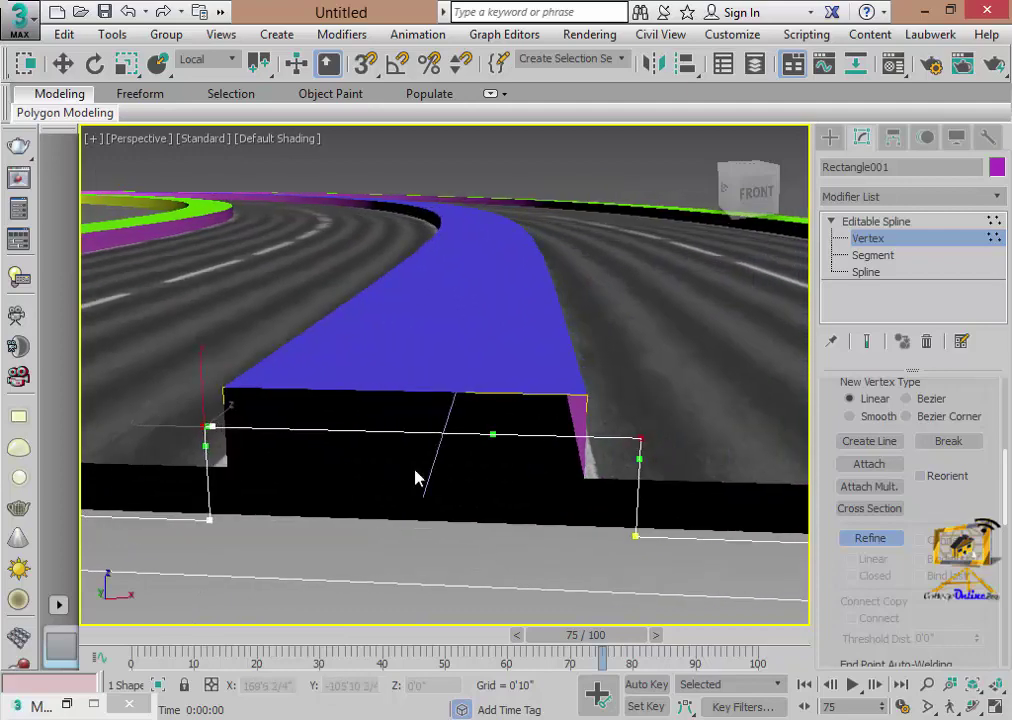
mouse_move(617, 436)
middle_mouse_down("alt")
mouse_move(600, 480)
mouse_move(350, 470)
mouse_move(449, 467)
mouse_move(346, 497)
mouse_move(571, 463)
middle_mouse_up("alt")
scroll(449, 467, "up", 3)
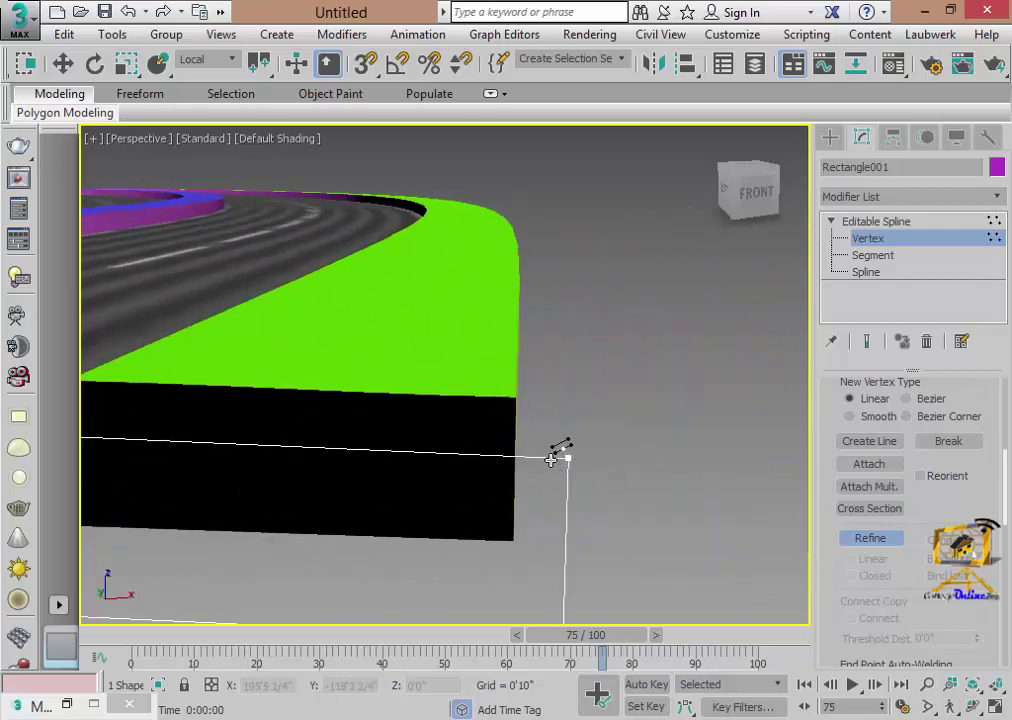
scroll(550, 459, "down", 3)
middle_click_drag(490, 517, 357, 403)
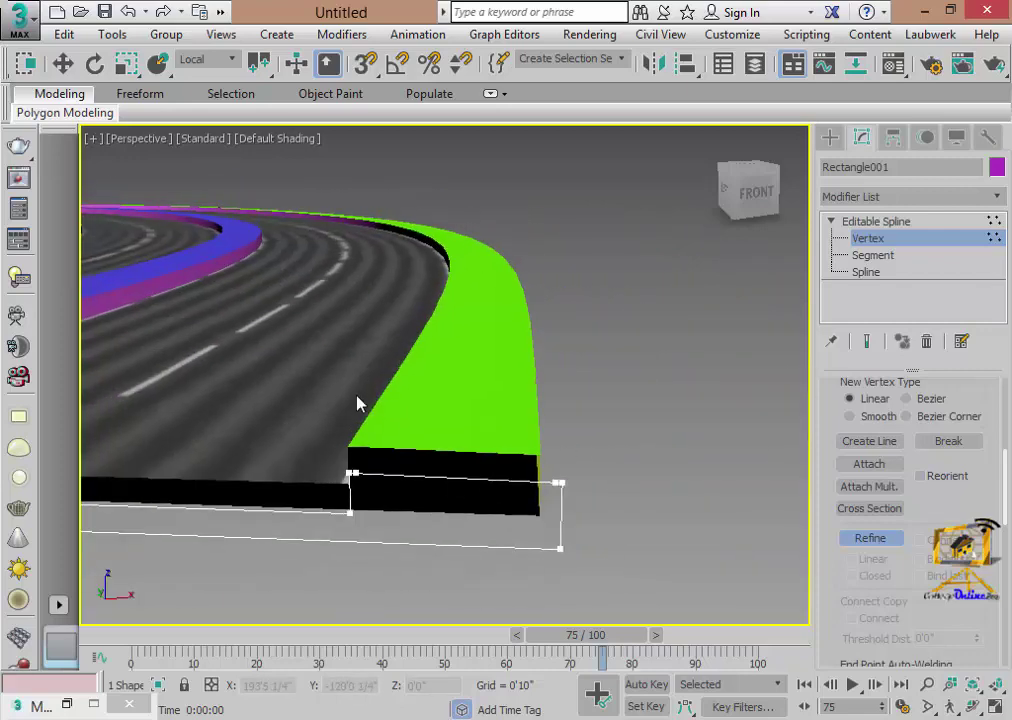
- Switch to Segment level, turn Refine off, and orbit out to view the raised walls
left_click(872, 255)
scroll(480, 500, "up", 3)
scroll(470, 505, "up", 1)
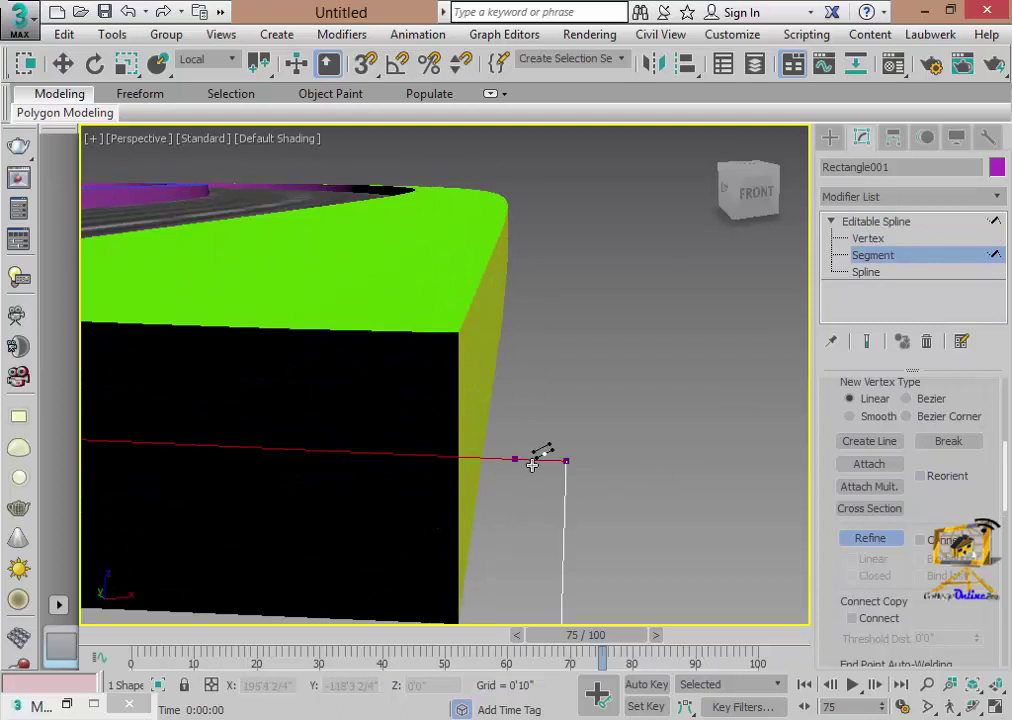
scroll(483, 529, "down", 1)
scroll(490, 525, "down", 2)
scroll(493, 525, "up", 3)
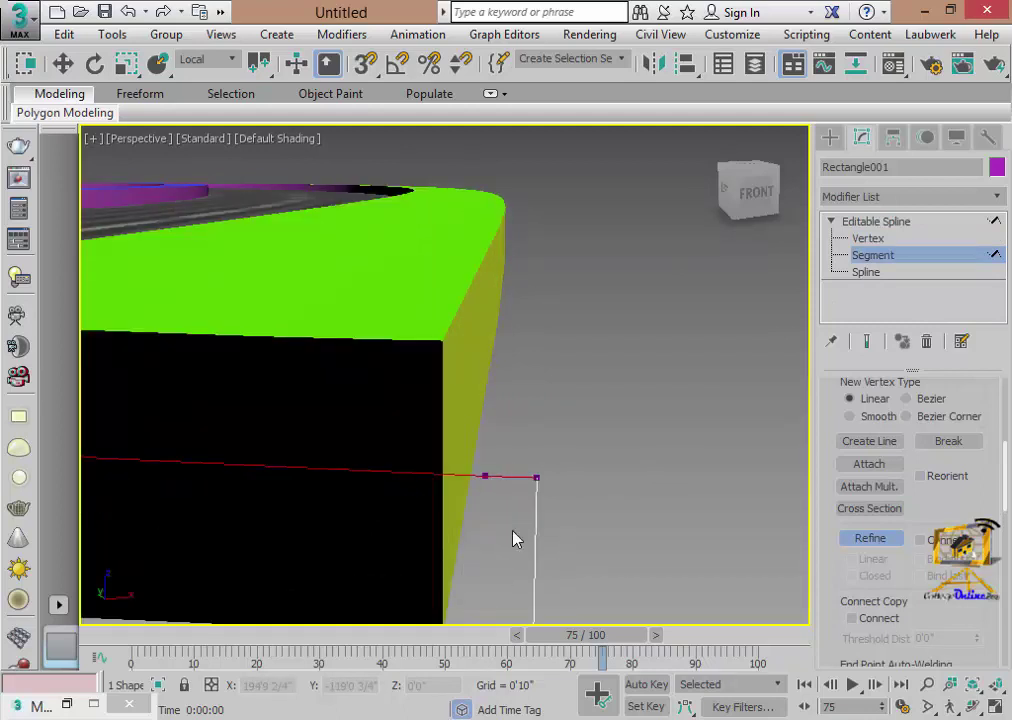
left_click(845, 542)
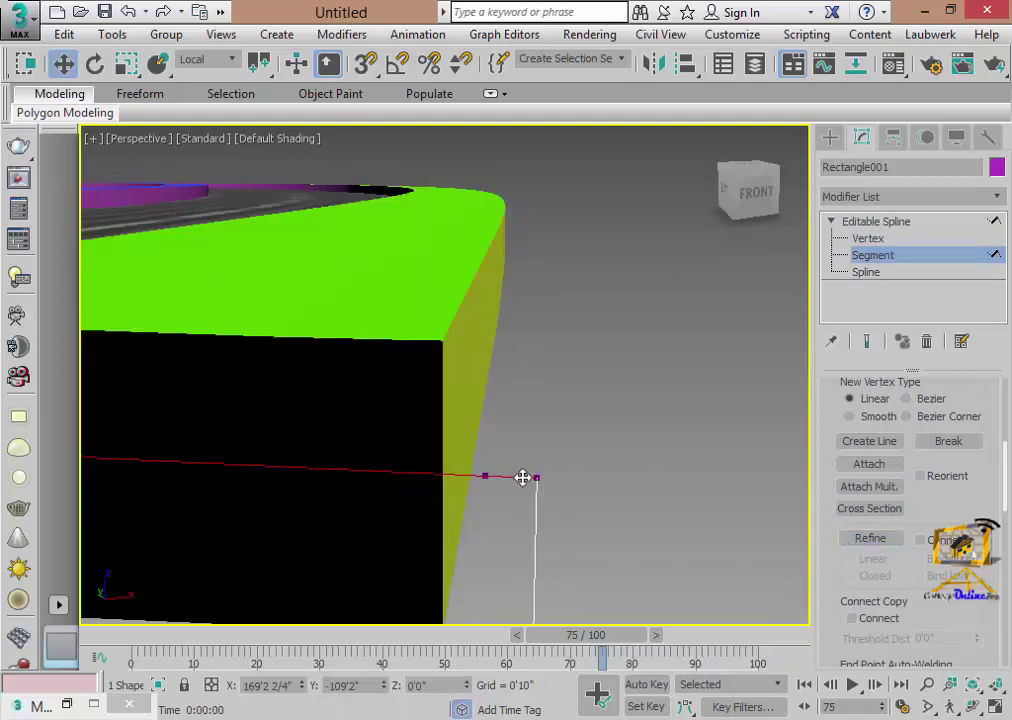
left_click(472, 533)
mouse_move(472, 533)
middle_mouse_down("alt")
mouse_move(612, 470)
mouse_move(477, 485)
middle_mouse_up("alt")
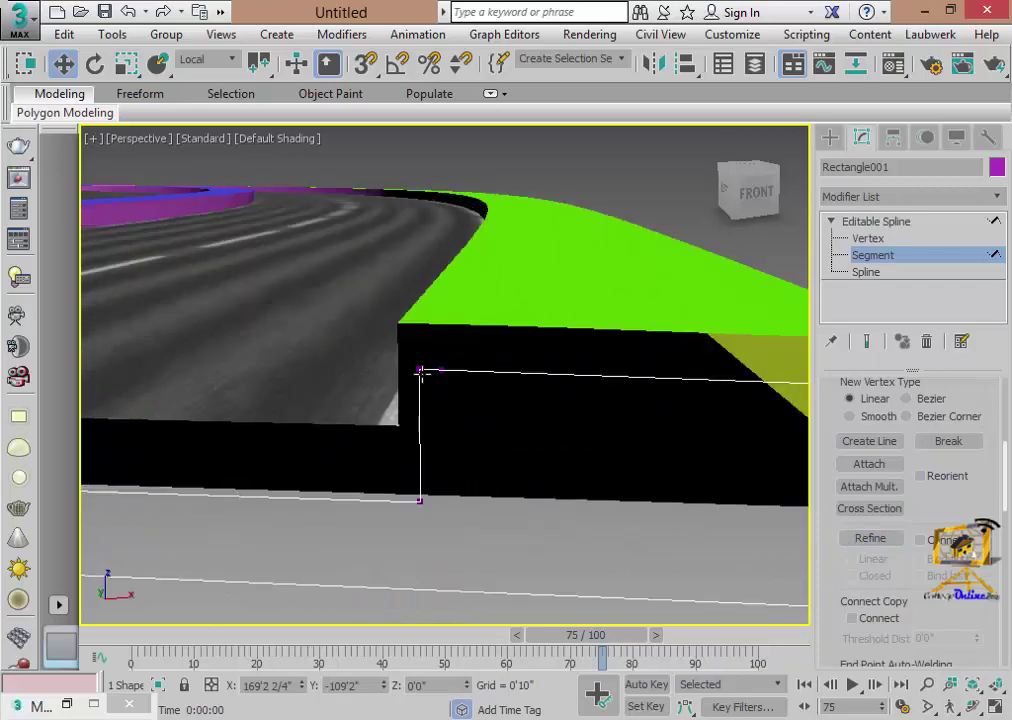
mouse_move(287, 468)
middle_mouse_down("alt")
mouse_move(300, 425)
mouse_move(599, 459)
mouse_move(722, 490)
mouse_move(558, 447)
mouse_move(617, 486)
mouse_move(463, 483)
mouse_move(449, 452)
middle_mouse_up("alt")
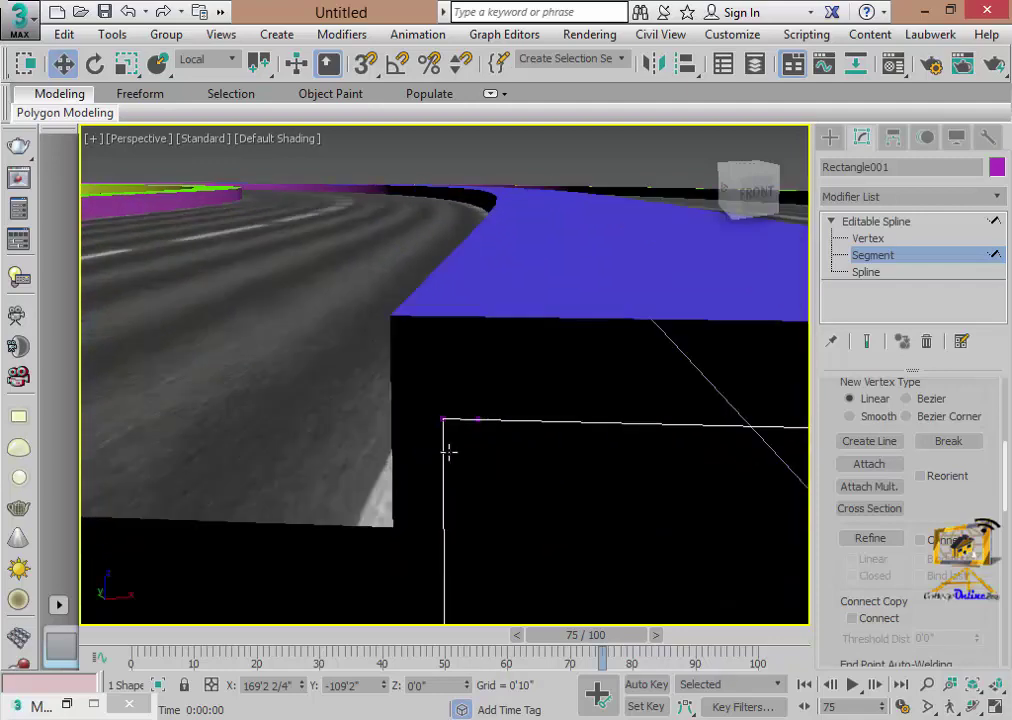
mouse_move(431, 511)
middle_mouse_down("alt")
mouse_move(741, 490)
mouse_move(343, 456)
mouse_move(506, 515)
mouse_move(510, 495)
mouse_move(718, 478)
mouse_move(524, 473)
middle_mouse_up("alt")
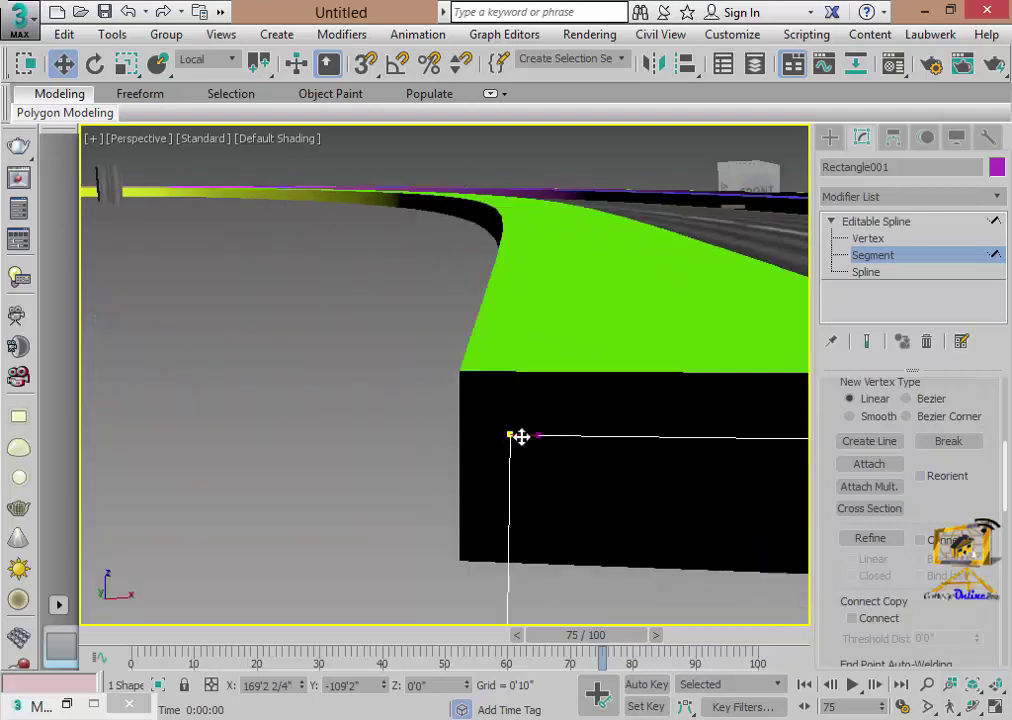
mouse_move(608, 519)
middle_mouse_down("alt")
mouse_move(732, 483)
mouse_move(680, 513)
mouse_move(504, 501)
middle_mouse_up("alt")
scroll(917, 429, "down", 3)
- Apply material ID 6 to the selected spline edge segments
scroll(897, 569, "down", 3)
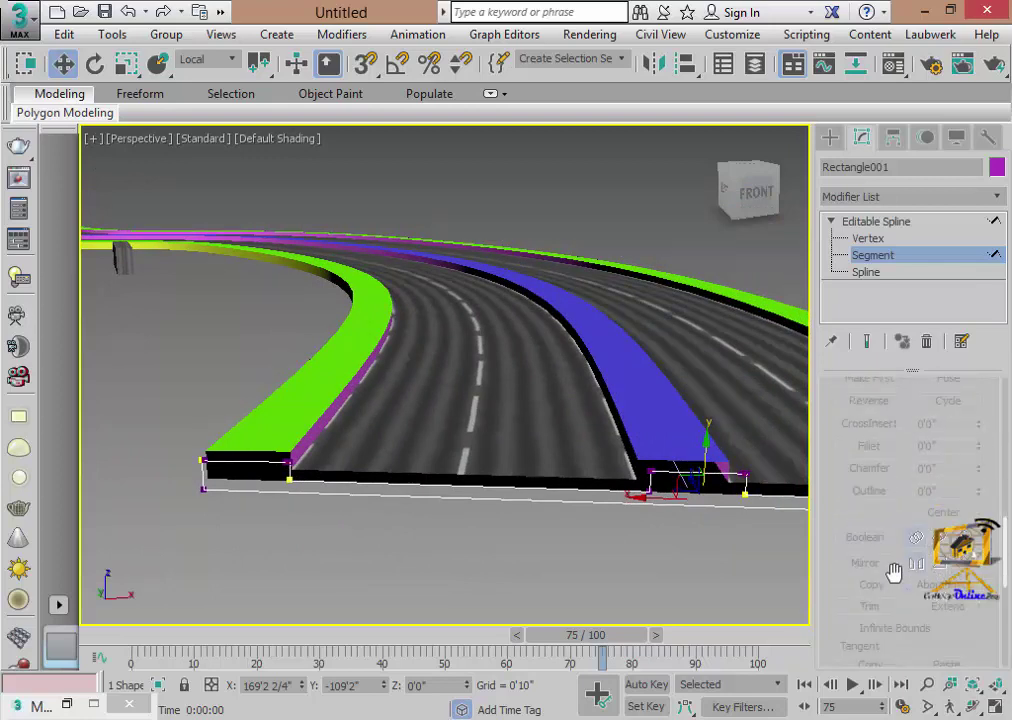
scroll(897, 571, "down", 3)
scroll(901, 580, "down", 3)
scroll(900, 580, "down", 2)
type("6")
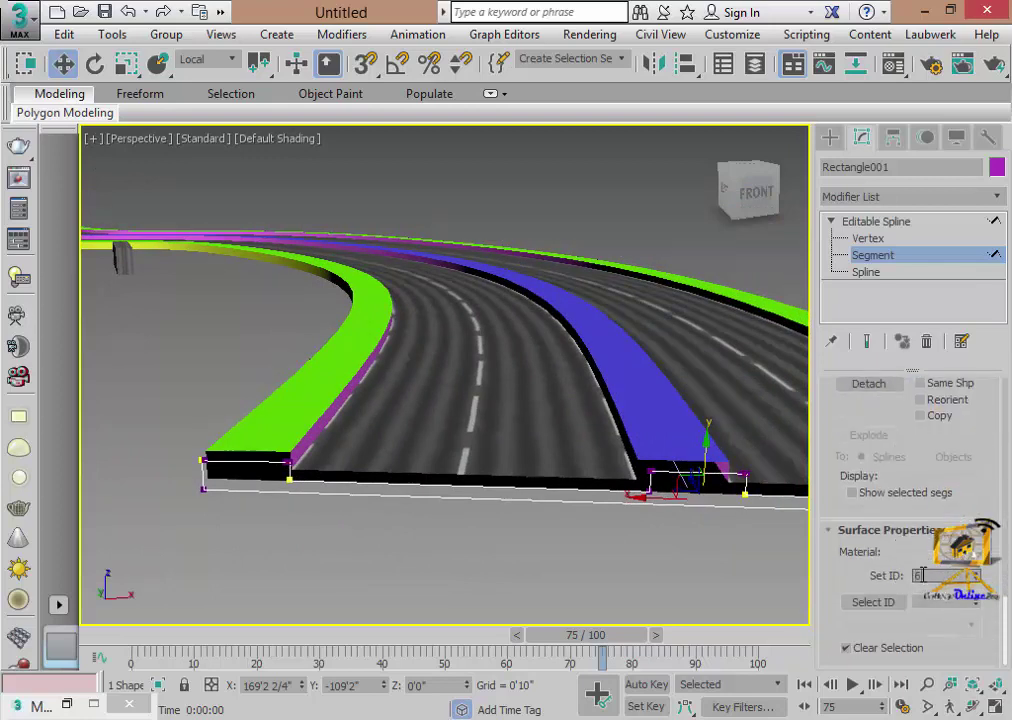
key("Return")
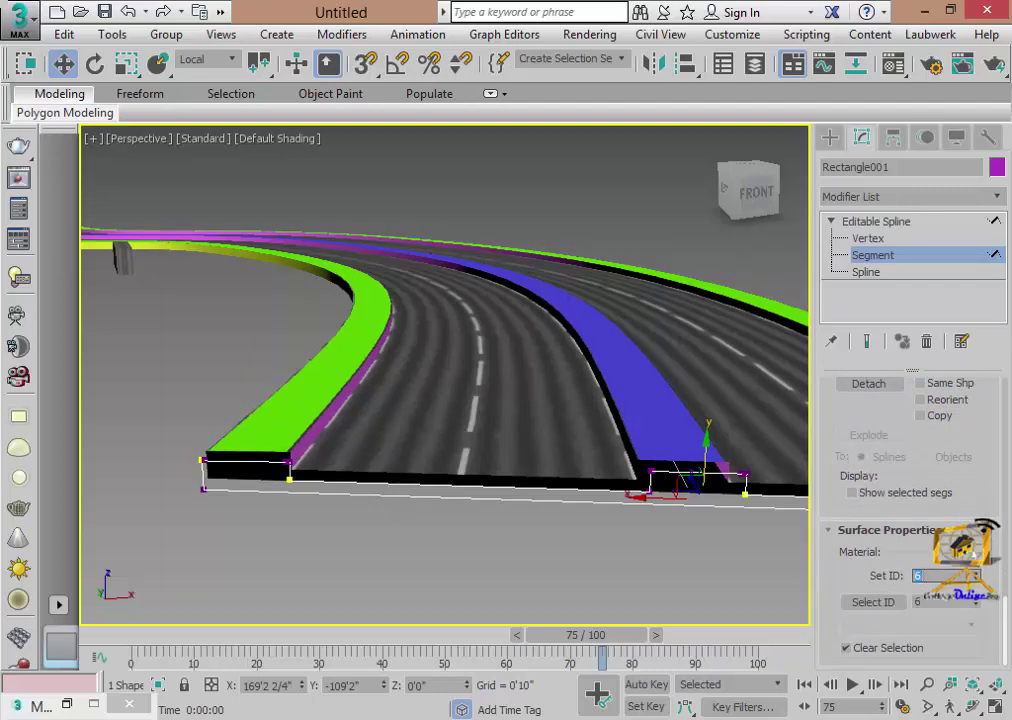
- Add a sixth sub-material to the road's multi-material, colour it pure white, and close the editor
left_click(893, 63)
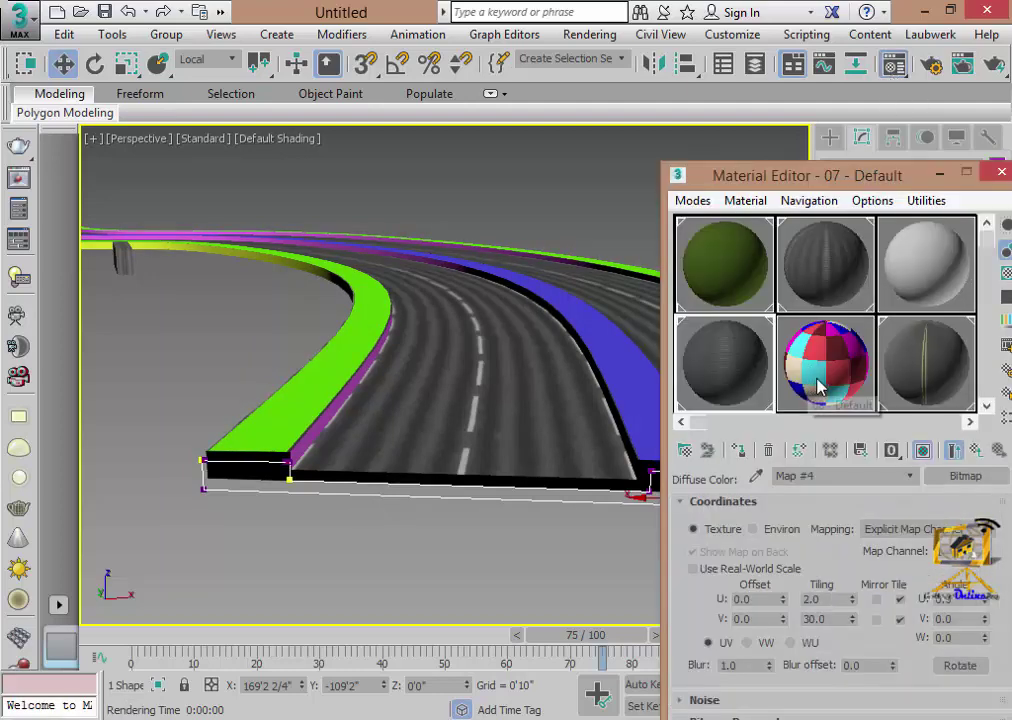
left_click_drag(800, 176, 612, 111)
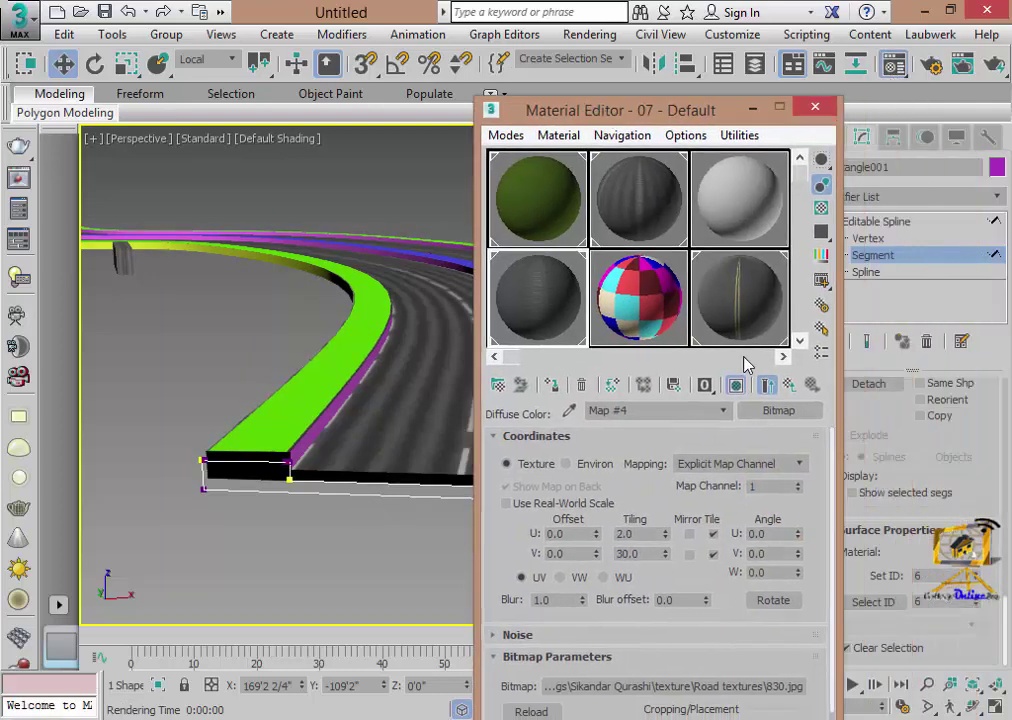
left_click(787, 386)
left_click(789, 385)
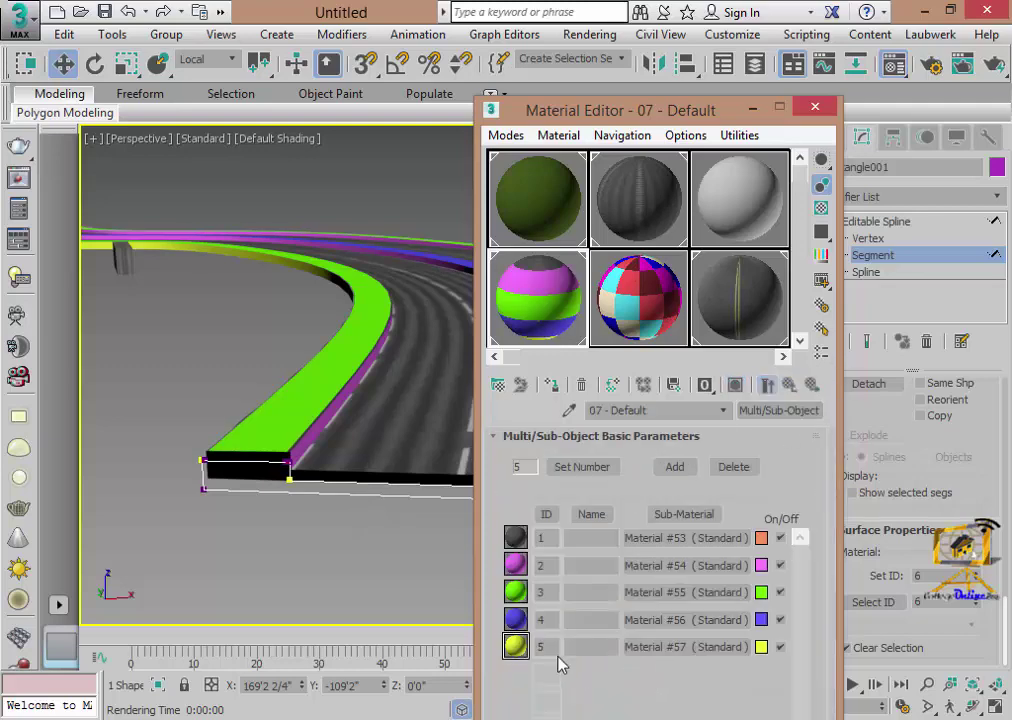
left_click(674, 467)
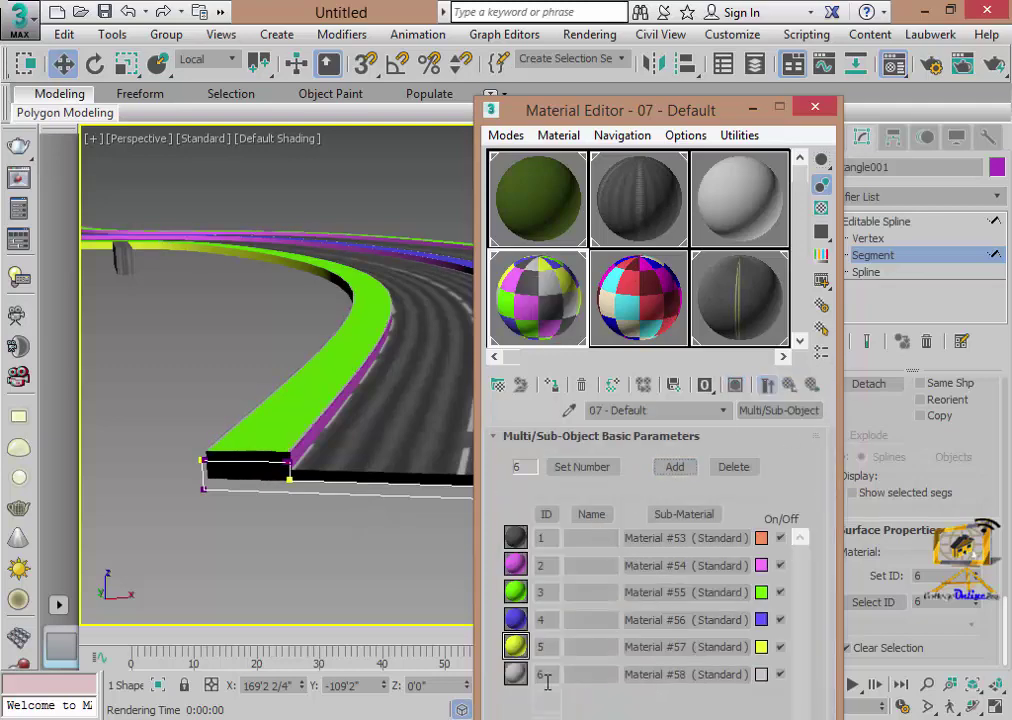
left_click(765, 675)
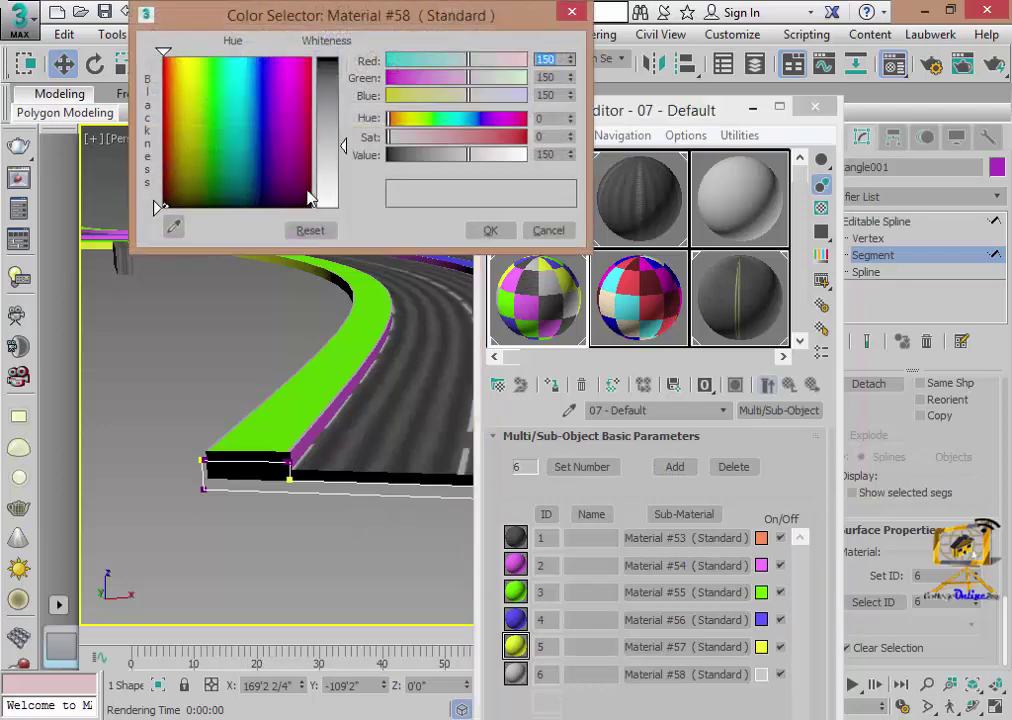
left_click_drag(347, 150, 346, 212)
left_click(487, 229)
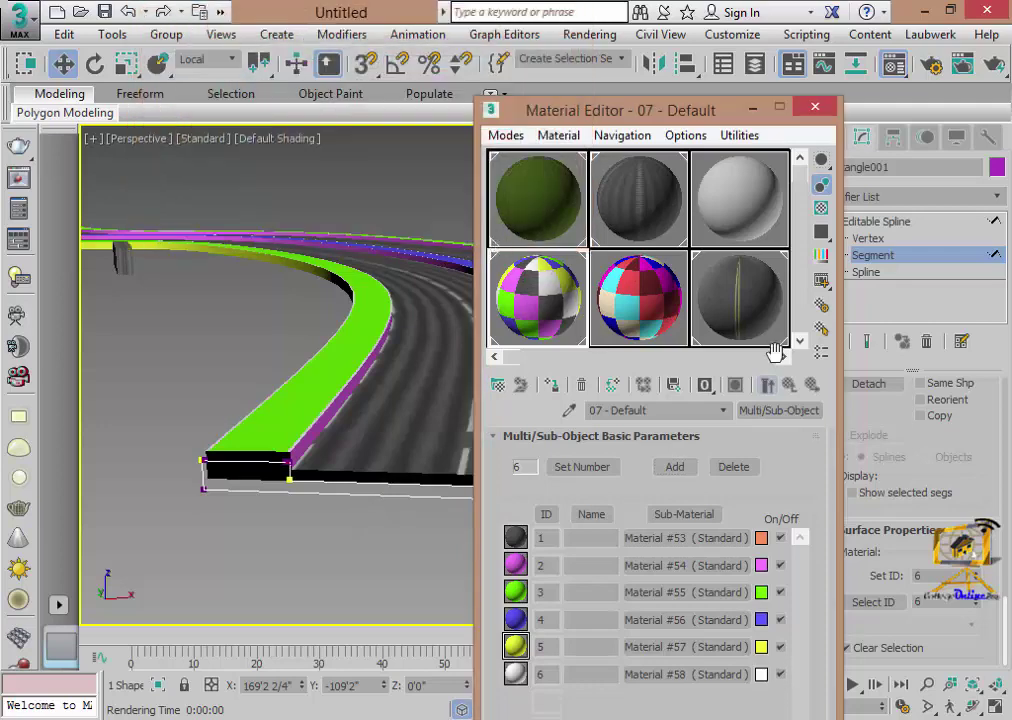
left_click(812, 110)
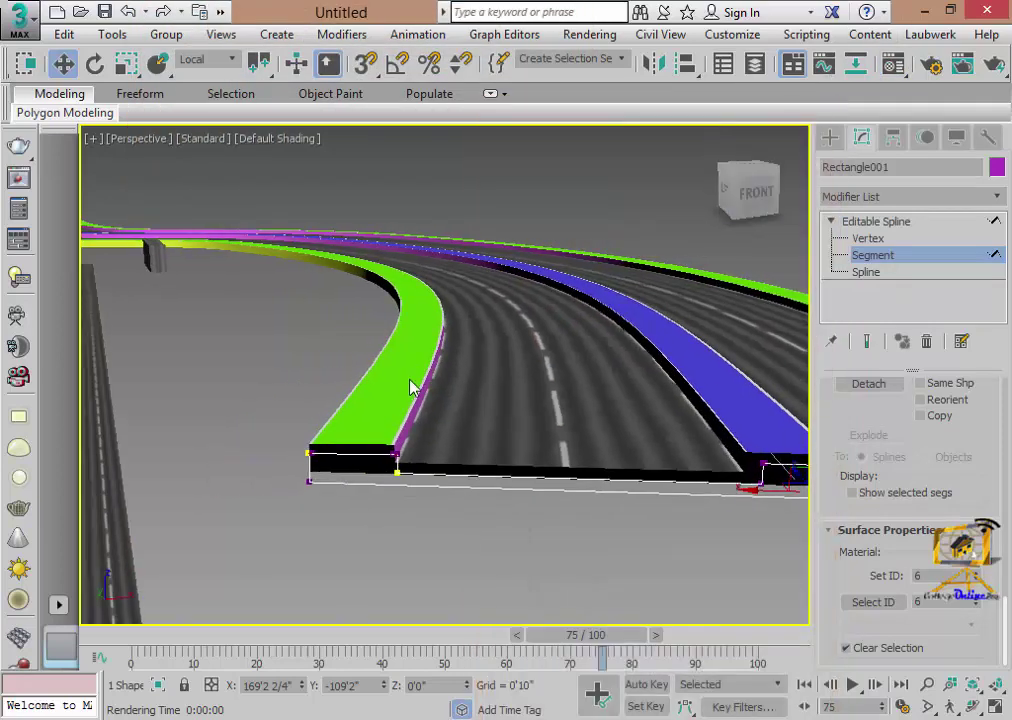
scroll(400, 415, "up", 3)
scroll(375, 478, "up", 3)
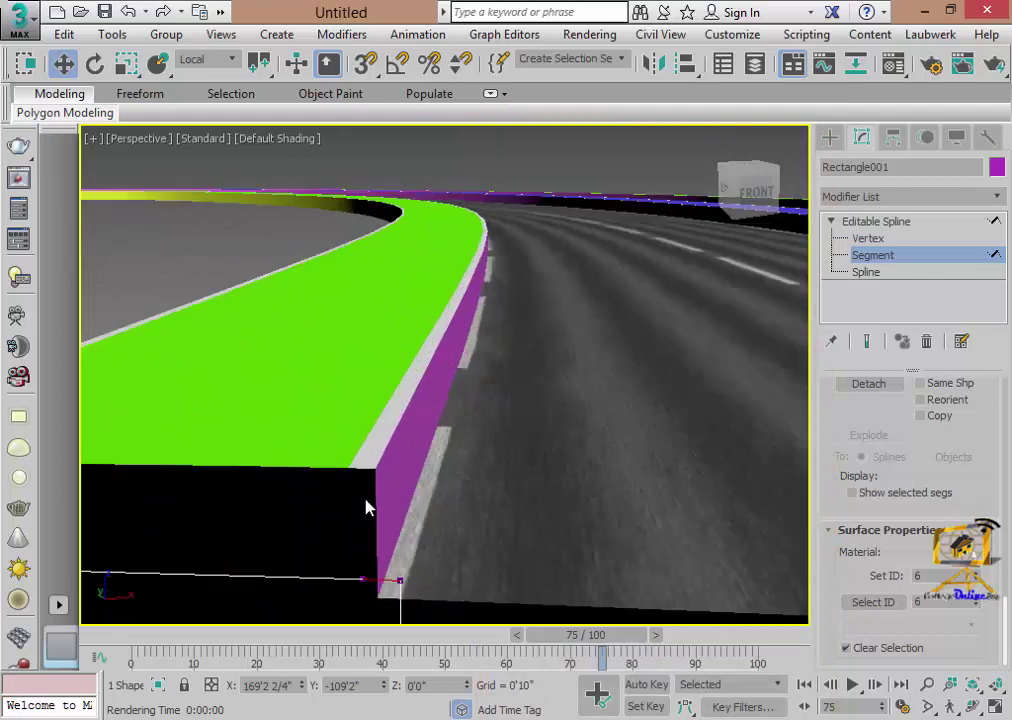
scroll(378, 460, "down", 3)
mouse_move(375, 436)
middle_mouse_down()
mouse_move(410, 445)
mouse_move(427, 464)
middle_mouse_up()
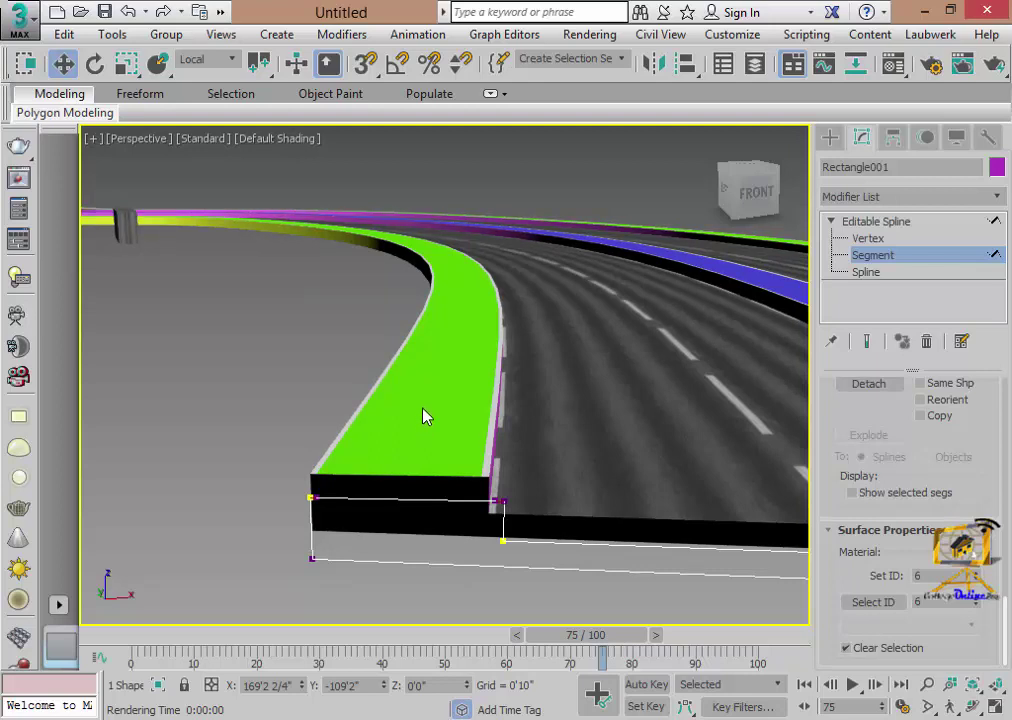
- Load FloorHerringbone0011_2_thumbhuge.jpg from footpath textures as sub-material 3's diffuse bitmap
left_click(893, 63)
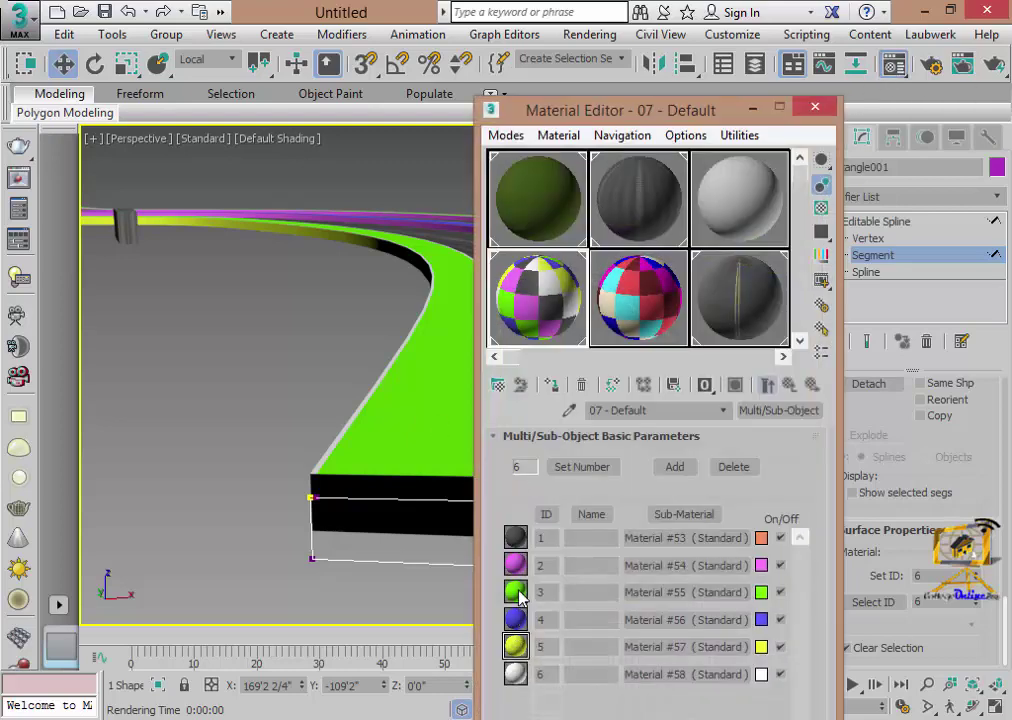
left_click(708, 594)
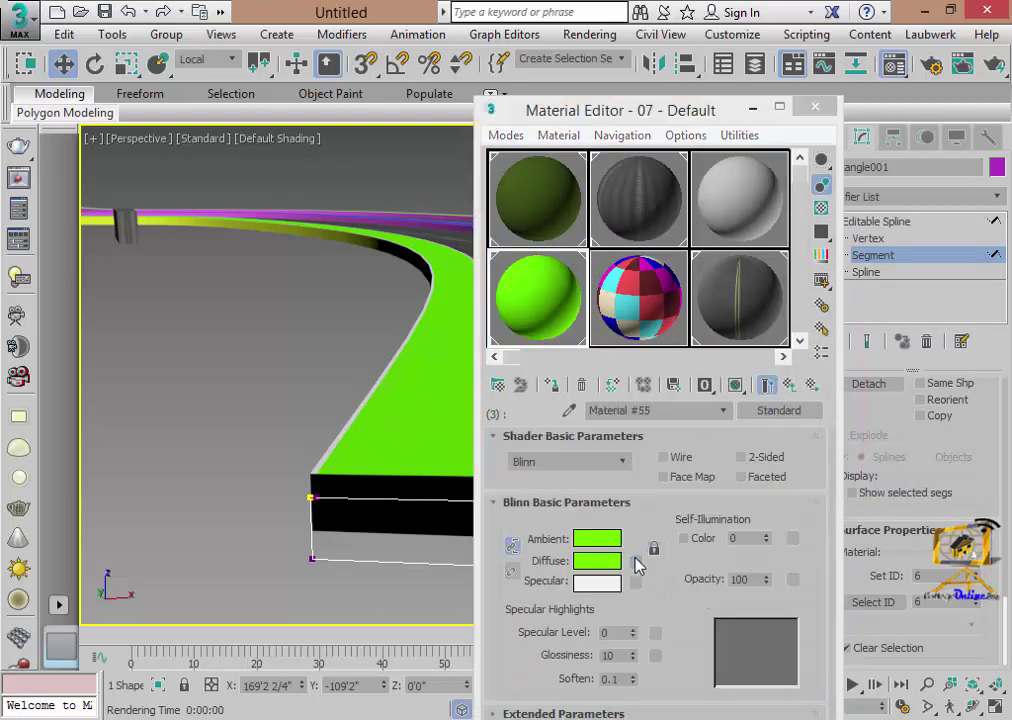
left_click(637, 563)
double_click(481, 124)
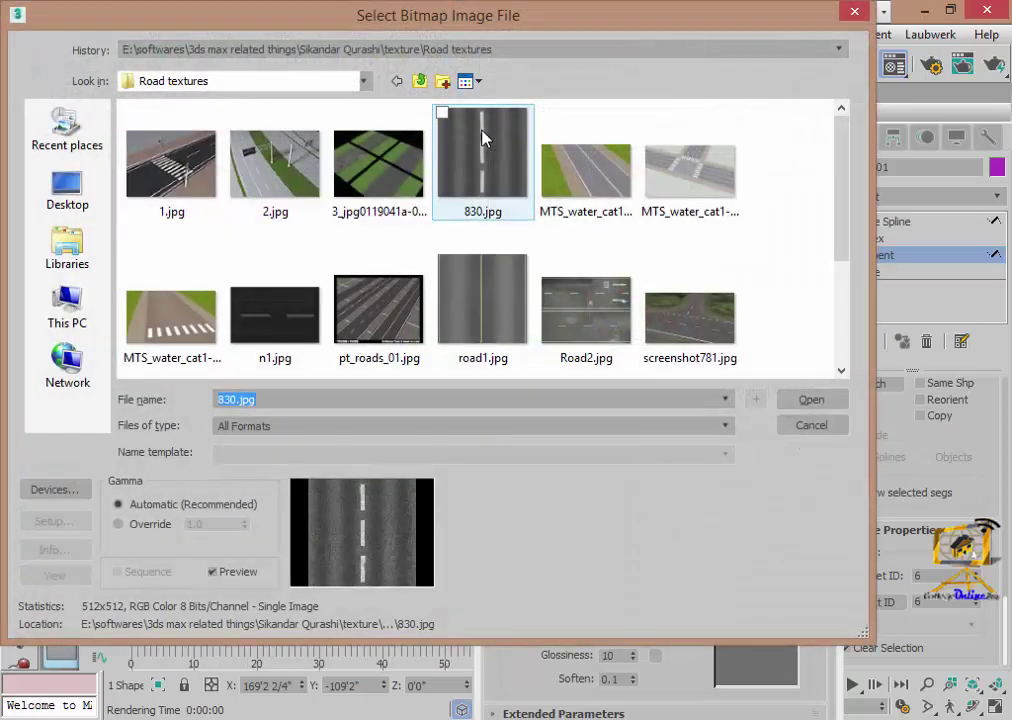
left_click(419, 81)
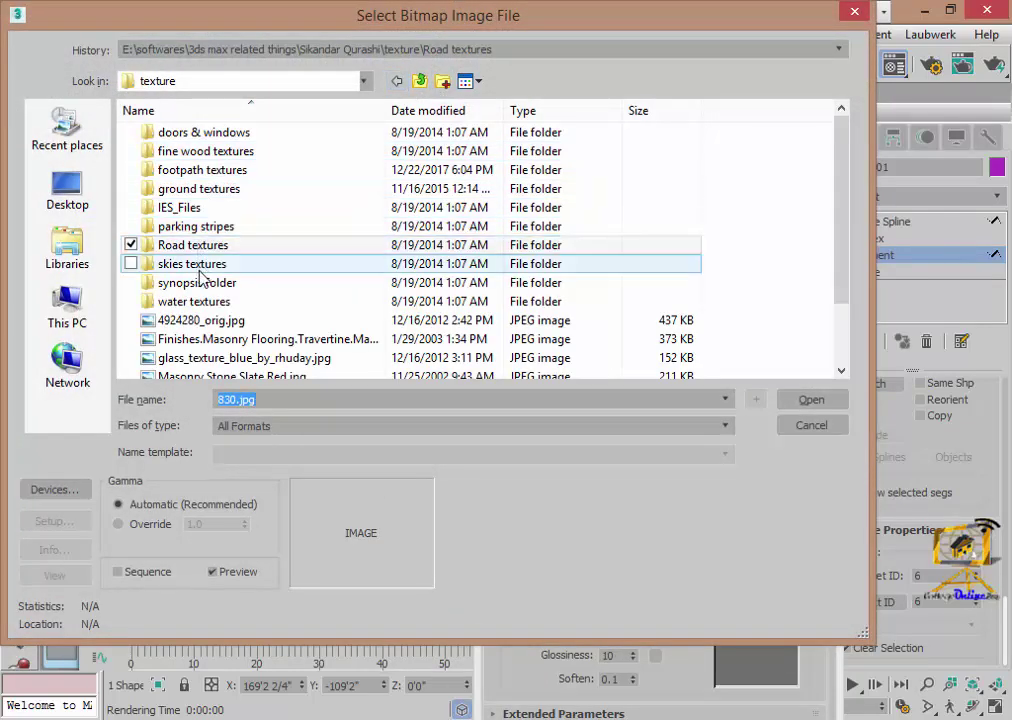
double_click(200, 170)
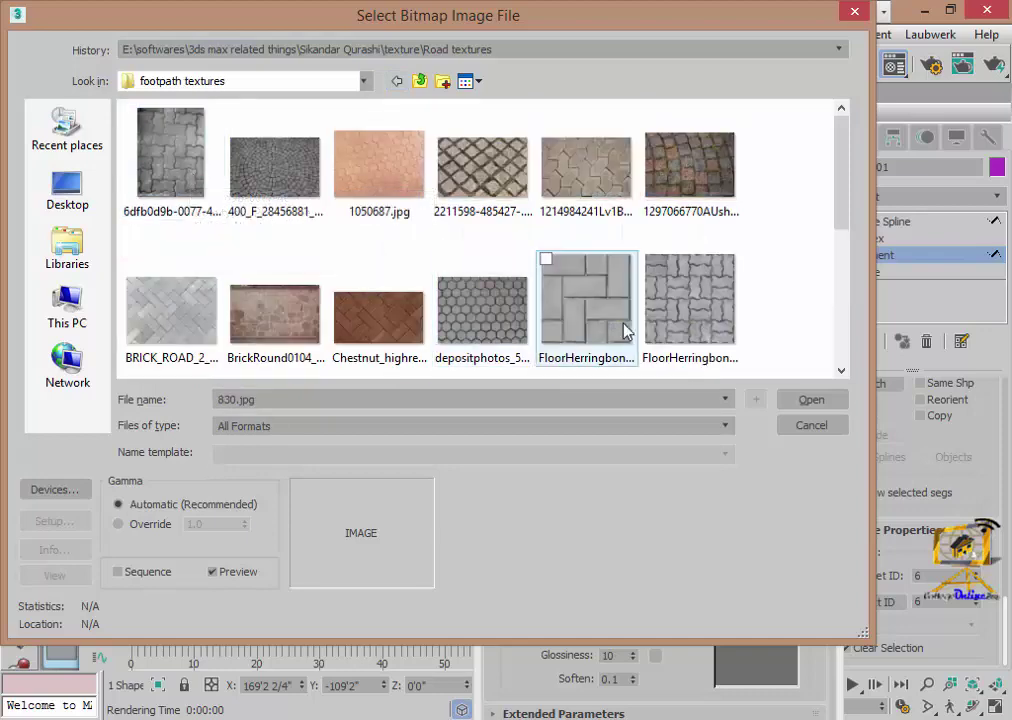
left_click(707, 306)
left_click(806, 404)
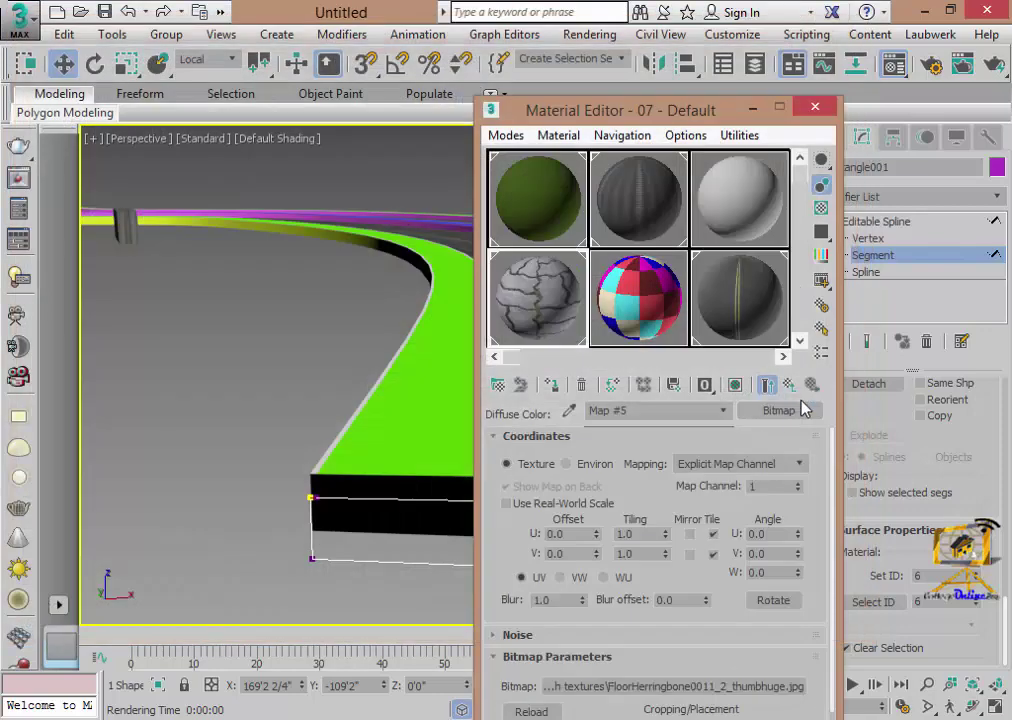
- Display the herringbone paving in the viewport and raise its lengthwise V tiling
left_click(736, 387)
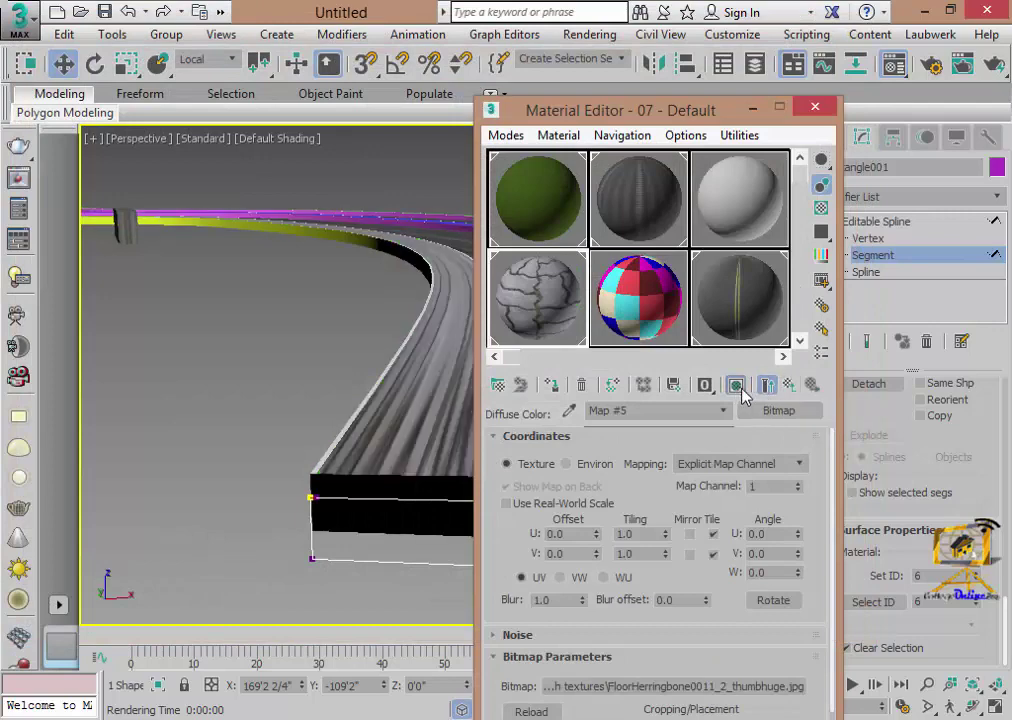
mouse_move(748, 106)
left_mouse_down()
mouse_move(885, 88)
mouse_move(847, 49)
left_mouse_up()
left_click(841, 460)
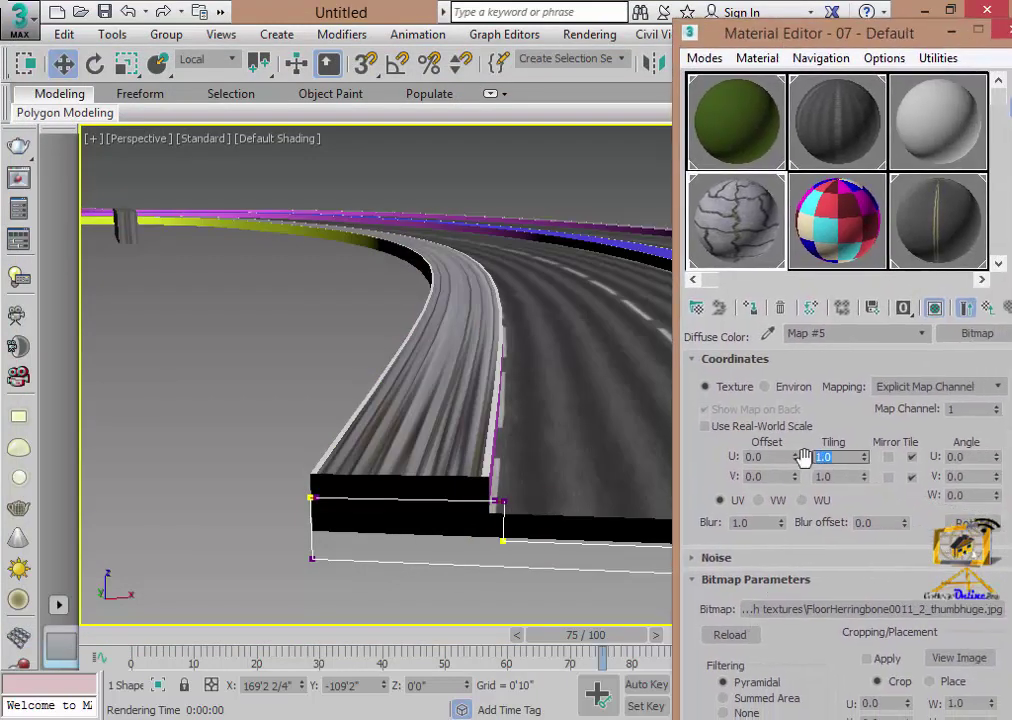
left_click(841, 477)
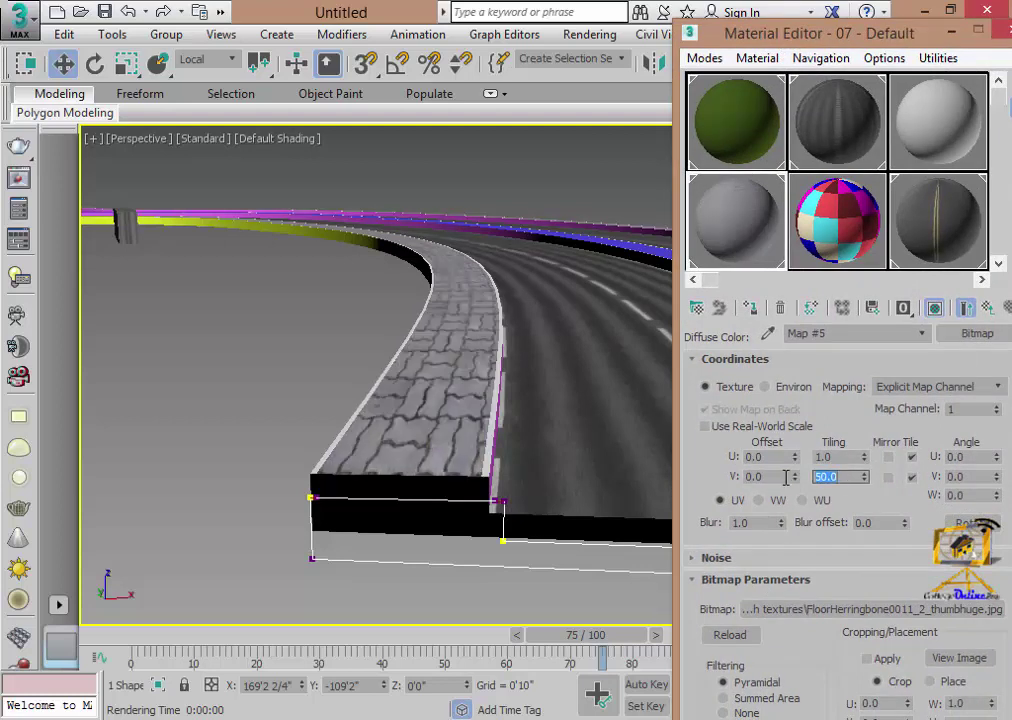
type("0")
key("Return")
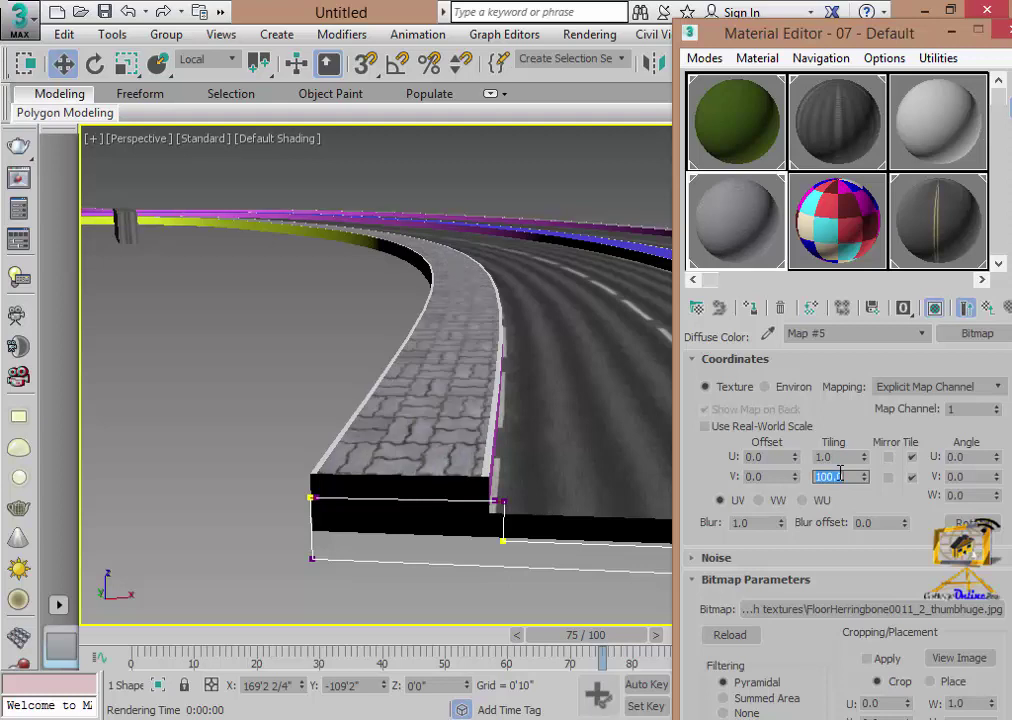
- Adjust the paving's across U tiling through 20, 5 and 2, checking the result close up
double_click(848, 457)
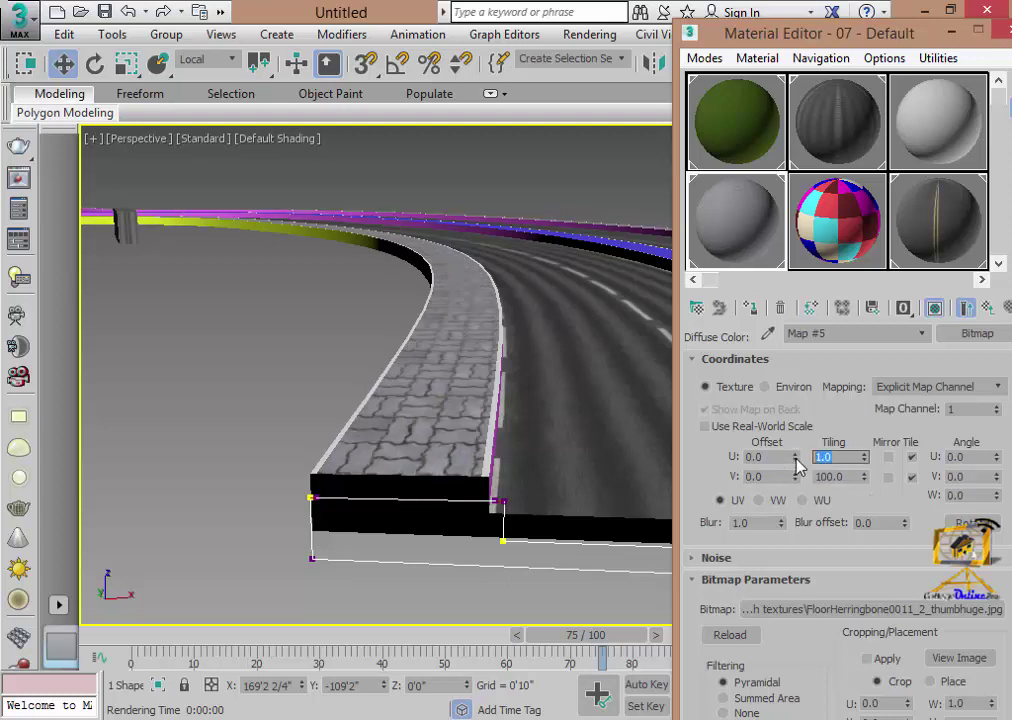
type("20")
type("10")
key("Return")
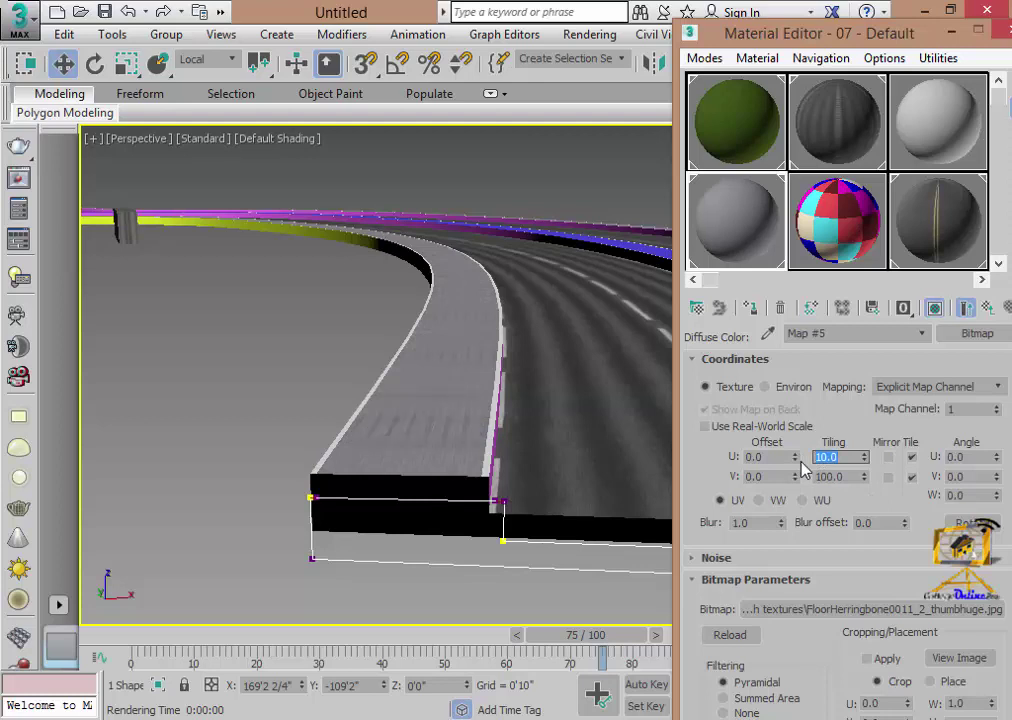
type("5")
key("Return")
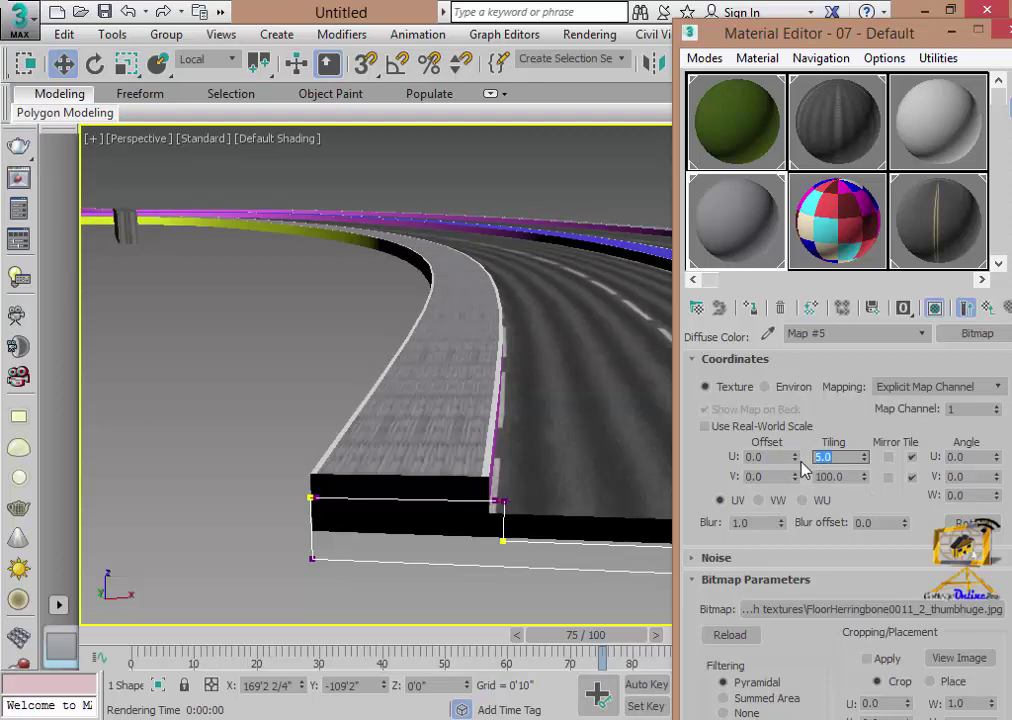
type("2")
key("Return")
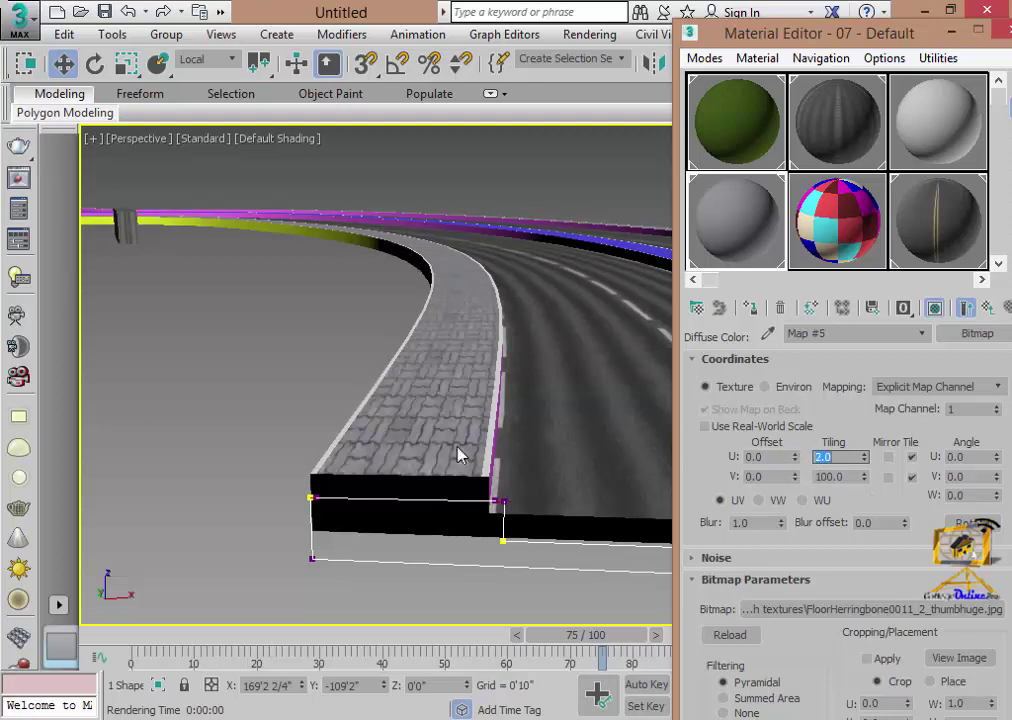
scroll(357, 481, "up", 5)
middle_click_drag(438, 483, 352, 511)
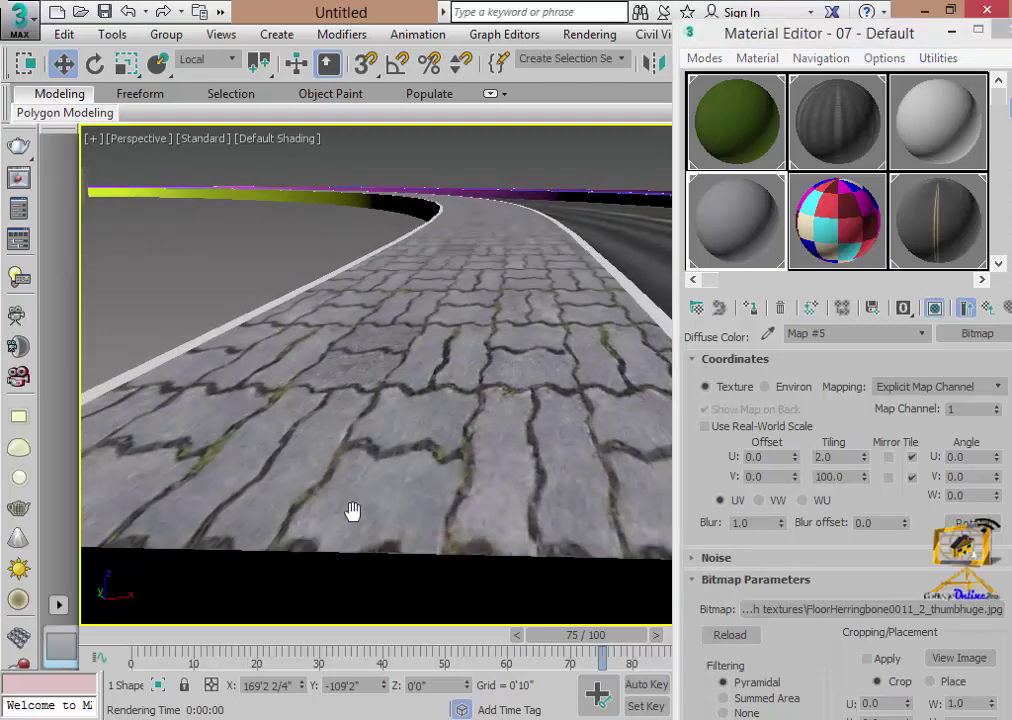
double_click(830, 478)
type("300")
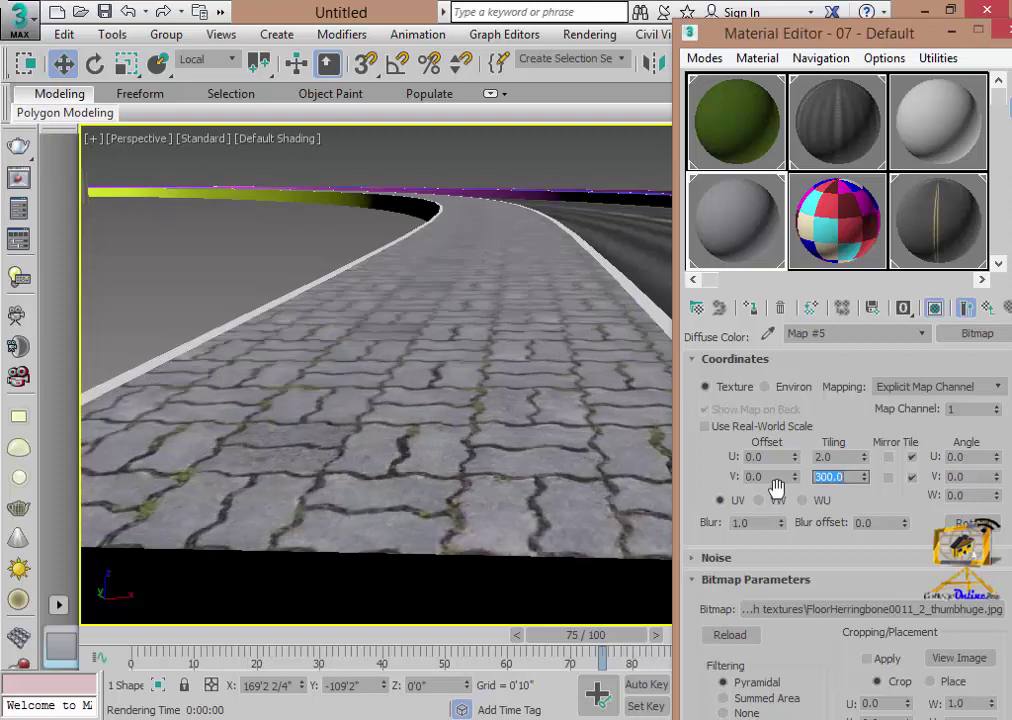
double_click(812, 457)
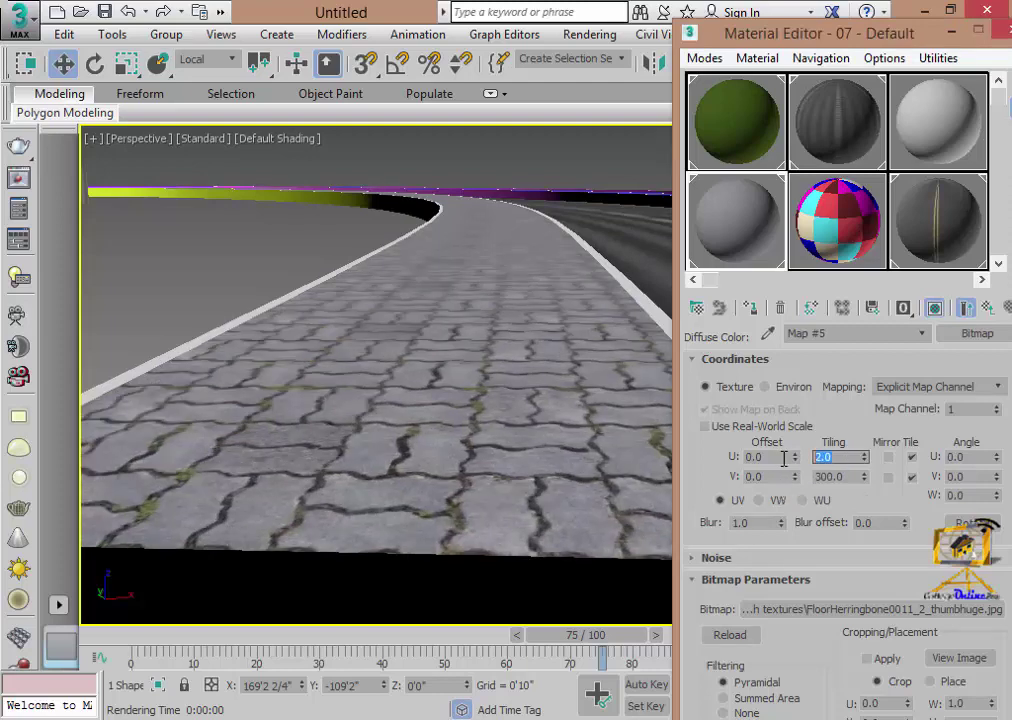
type("5")
mouse_move(604, 490)
middle_mouse_down("alt")
mouse_move(463, 447)
mouse_move(386, 571)
mouse_move(470, 544)
mouse_move(295, 515)
mouse_move(506, 477)
mouse_move(384, 472)
mouse_move(278, 485)
mouse_move(273, 470)
mouse_move(377, 460)
mouse_move(360, 489)
mouse_move(460, 465)
middle_mouse_up("alt")
- Load cgreenjugrass2highbeta39zt.jpg from ground textures as Material #56's diffuse map, shown in viewport
left_click(987, 310)
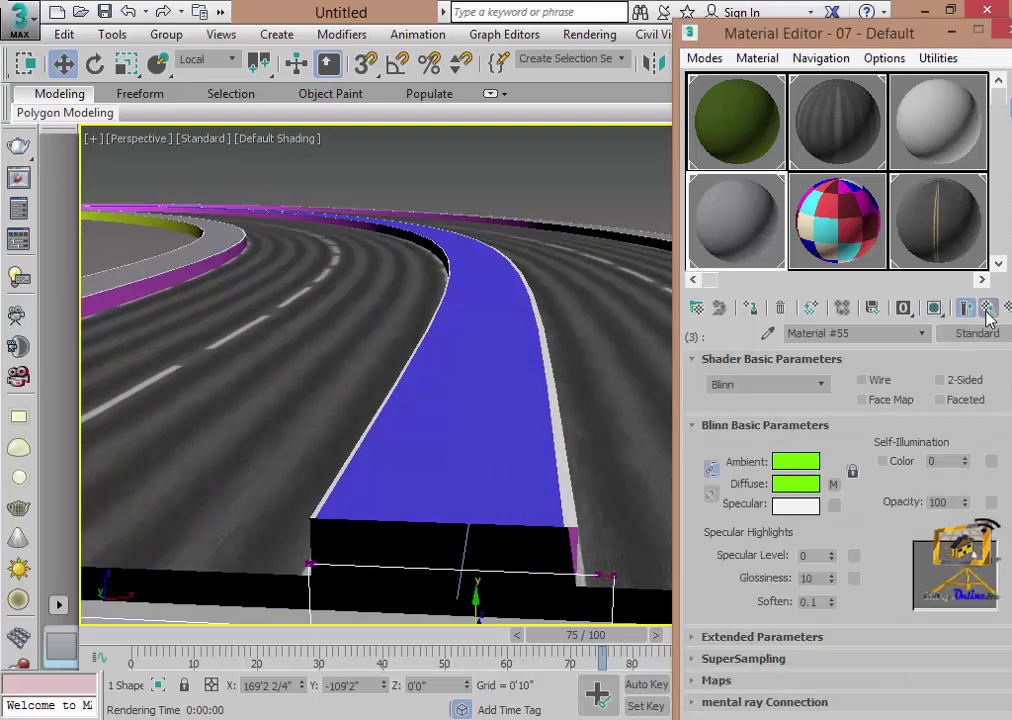
left_click(987, 310)
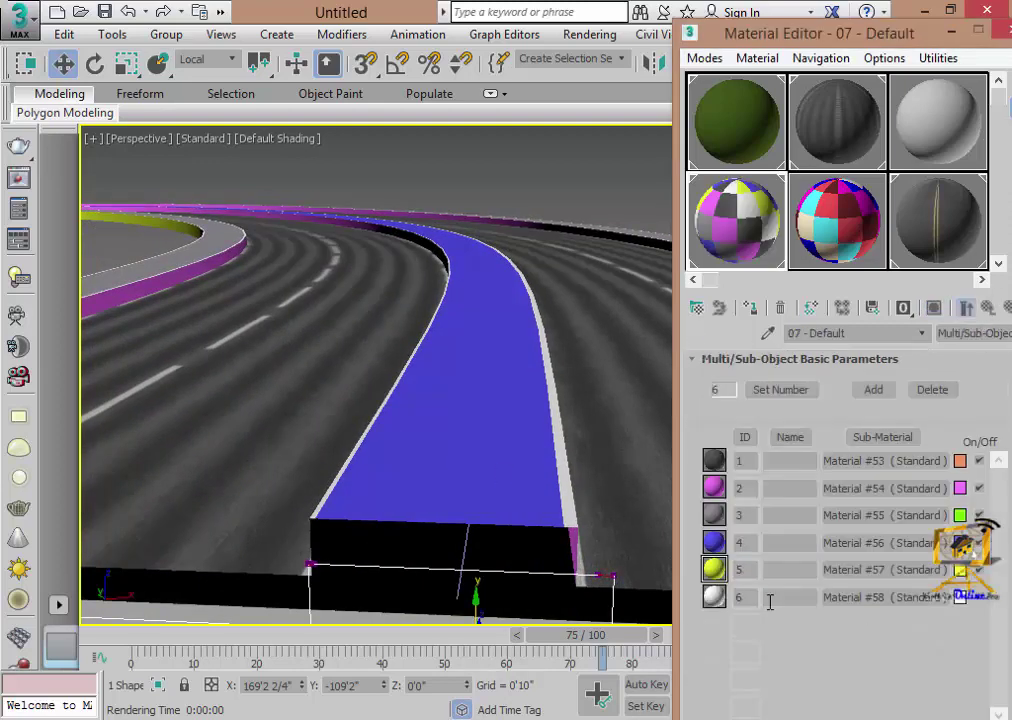
left_click(880, 542)
left_click(836, 484)
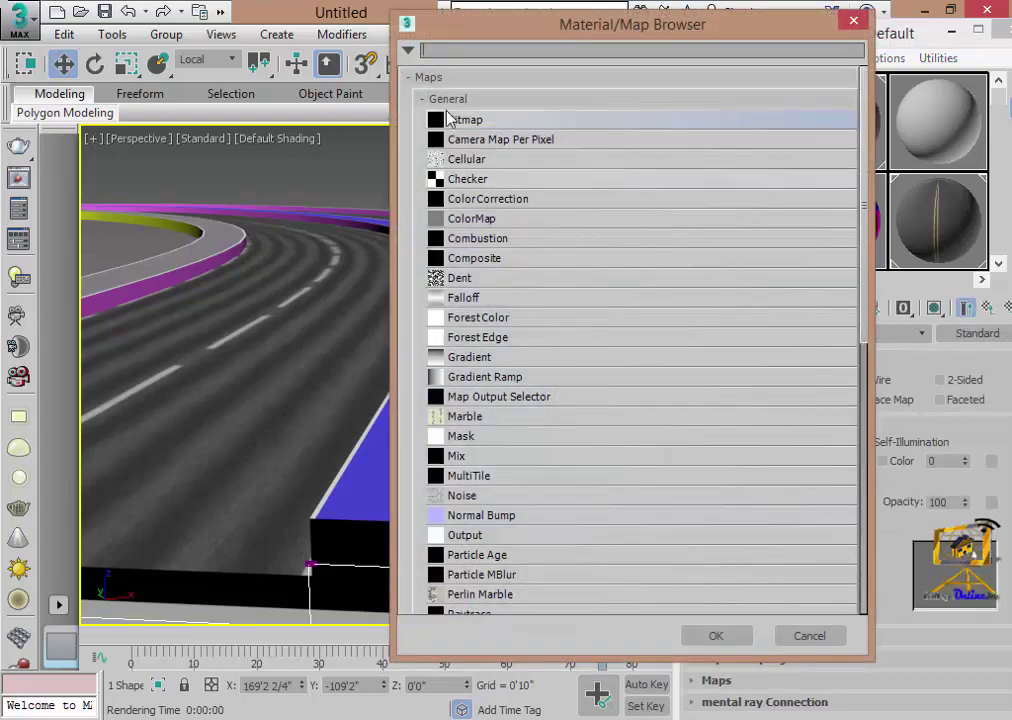
double_click(458, 118)
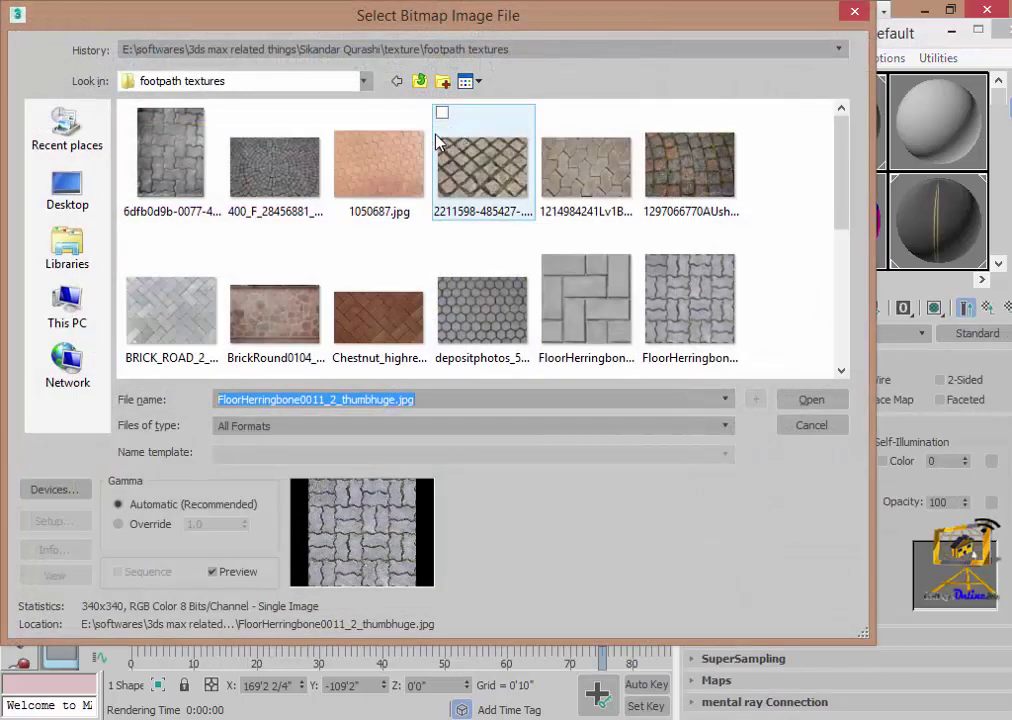
left_click(419, 80)
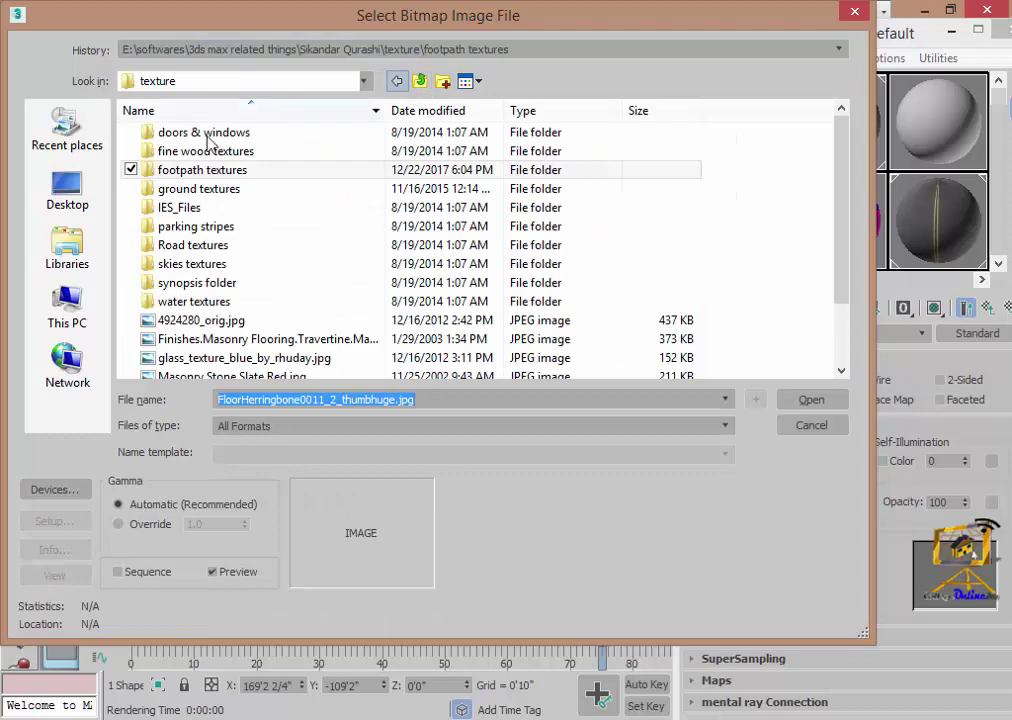
double_click(186, 190)
left_click(262, 300)
left_click(811, 399)
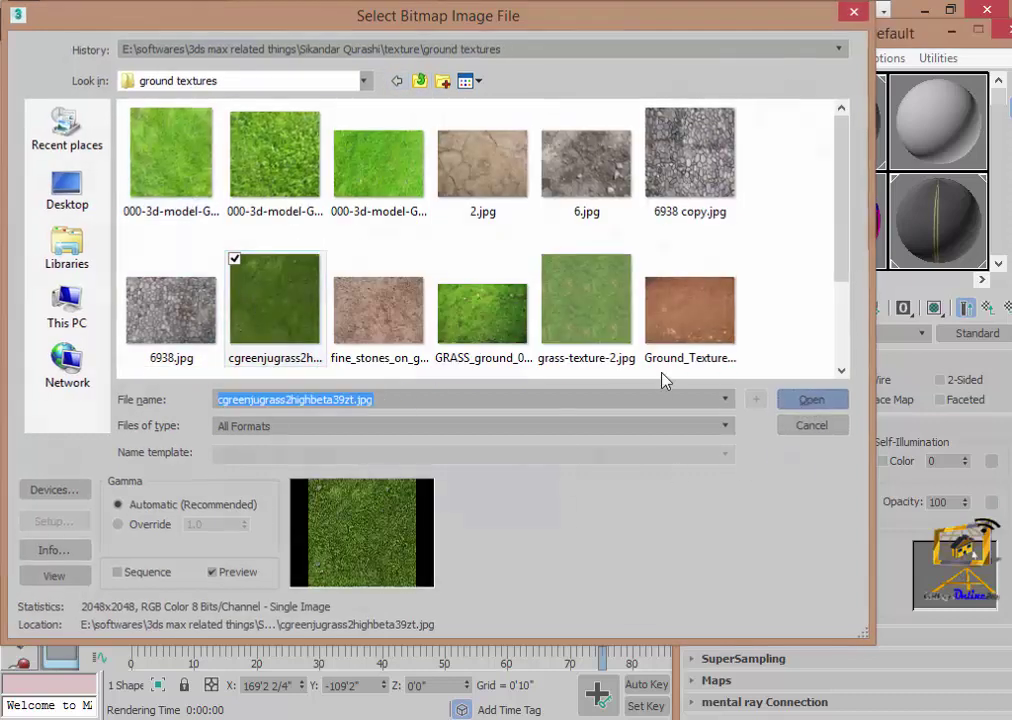
left_click(933, 311)
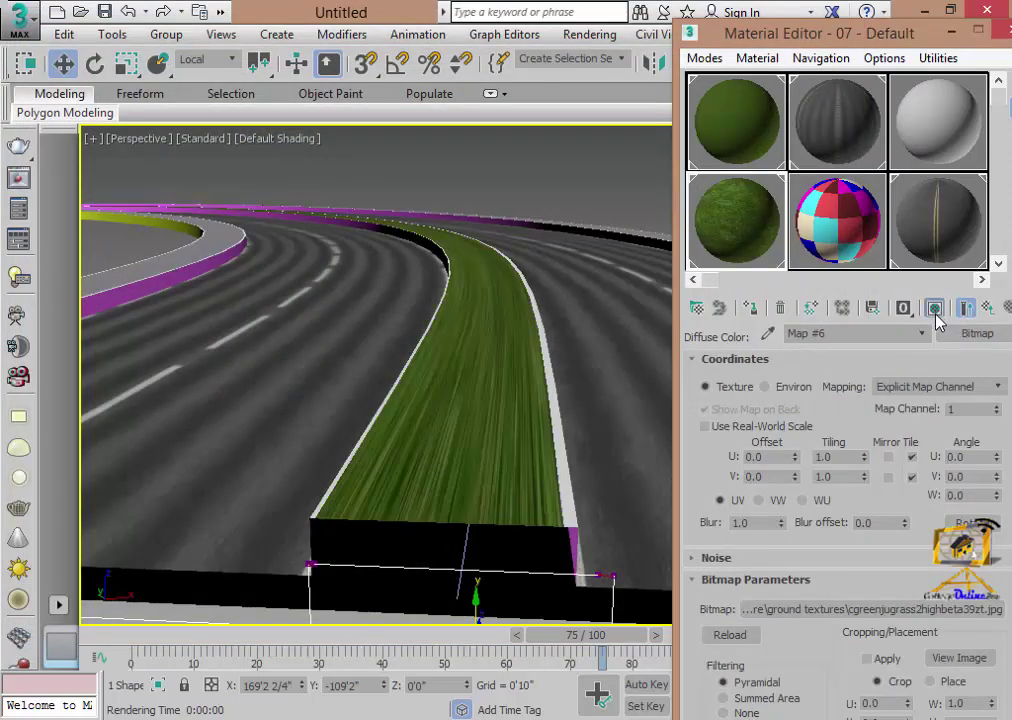
double_click(830, 477)
type("100")
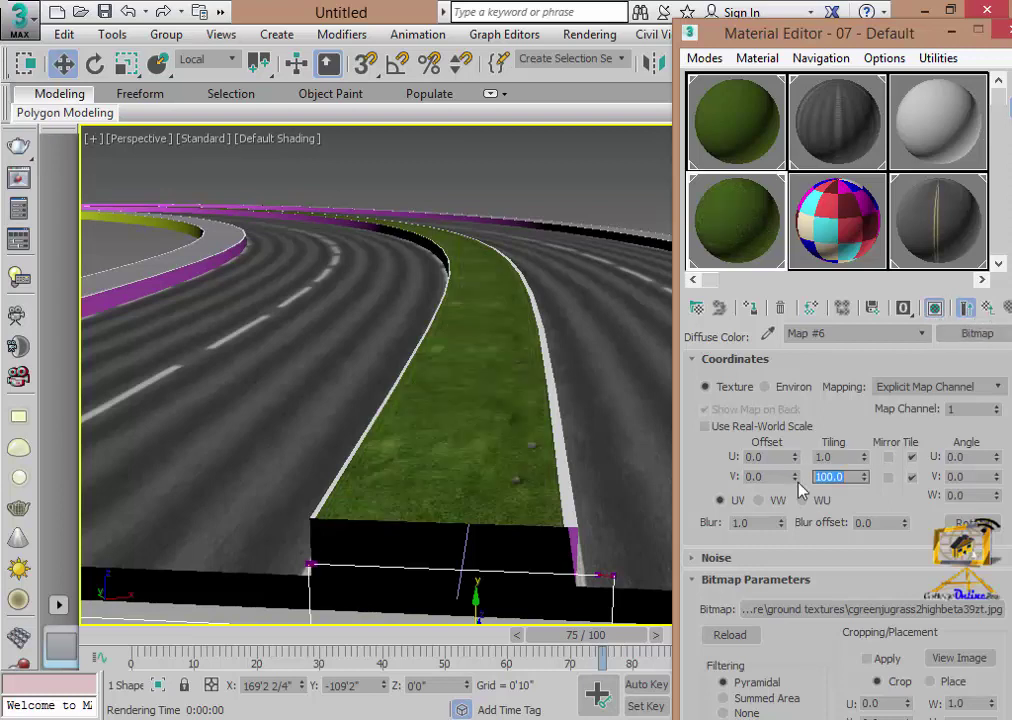
- Set the grass map tiling to 300 lengthwise and 5 across, then step back to Material #56
type("30")
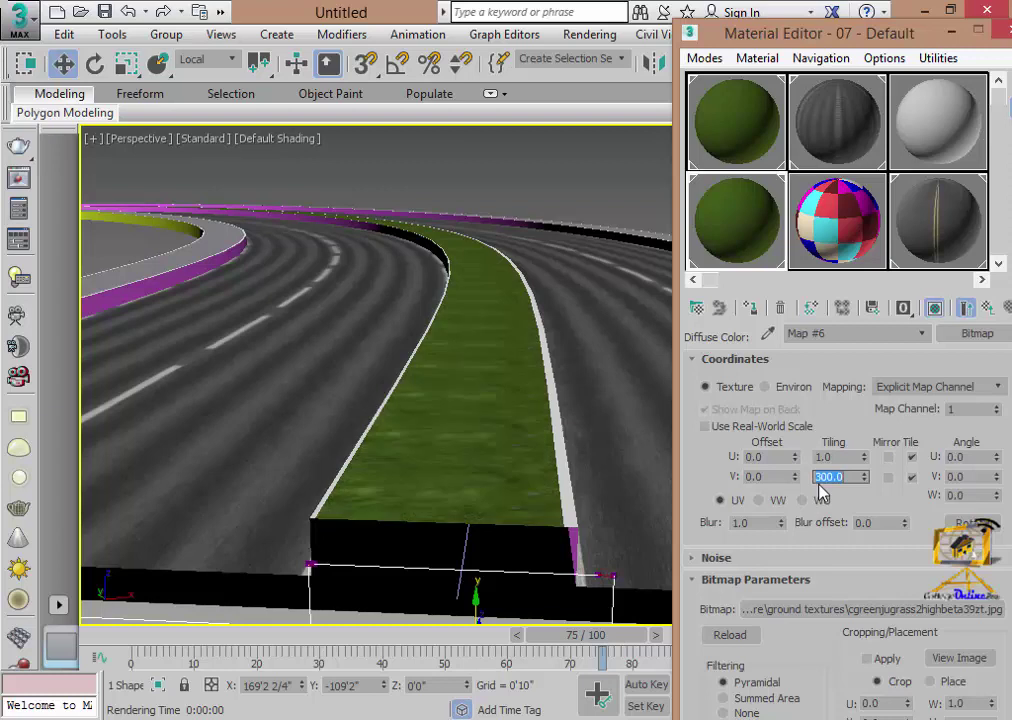
double_click(822, 458)
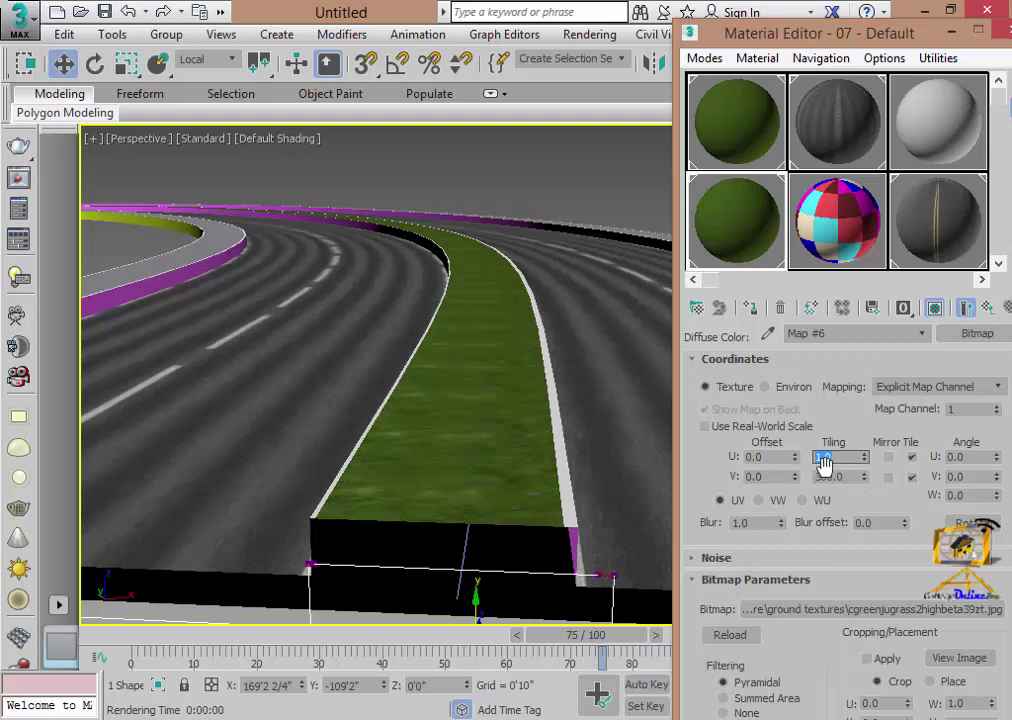
type("30")
key("Return")
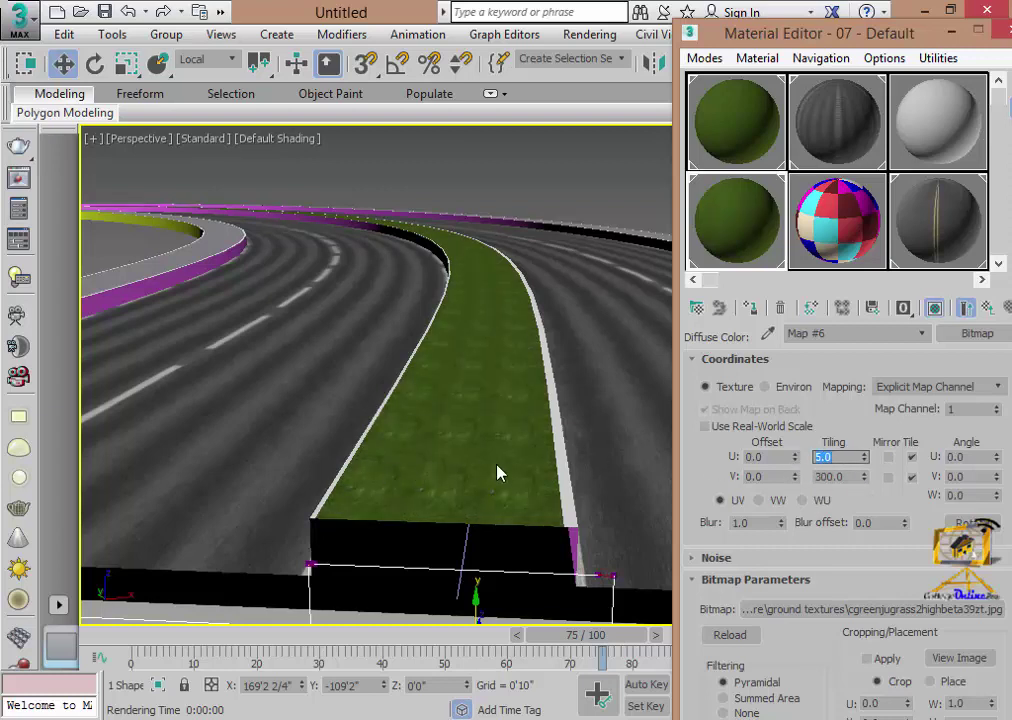
middle_click_drag(366, 477, 594, 424)
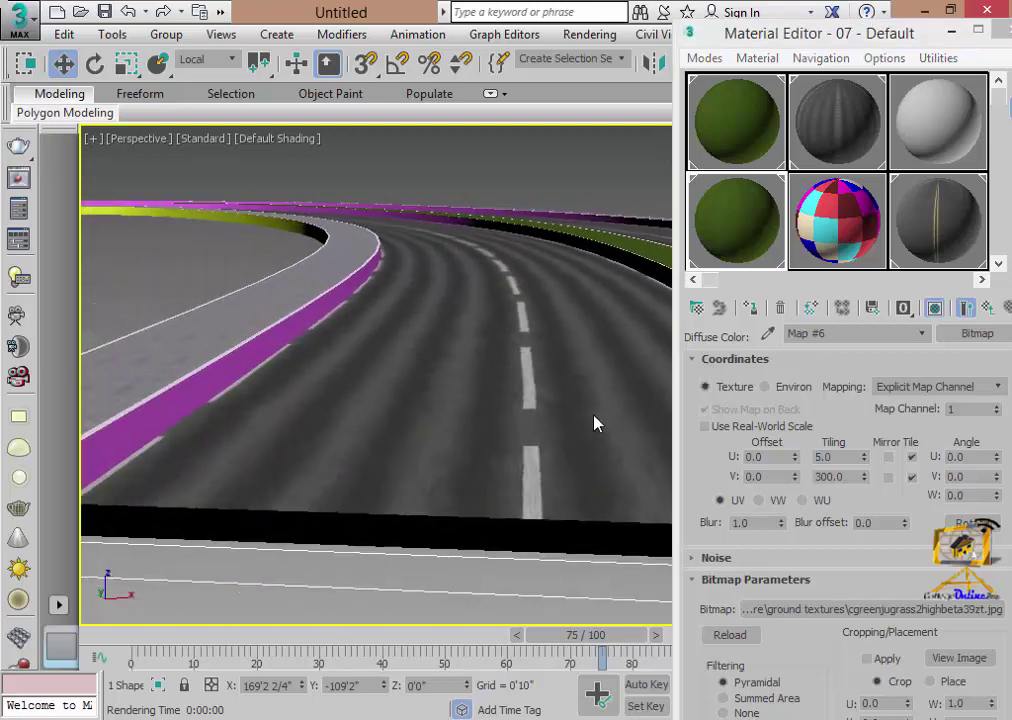
scroll(215, 425, "up", 2)
scroll(190, 460, "up", 2)
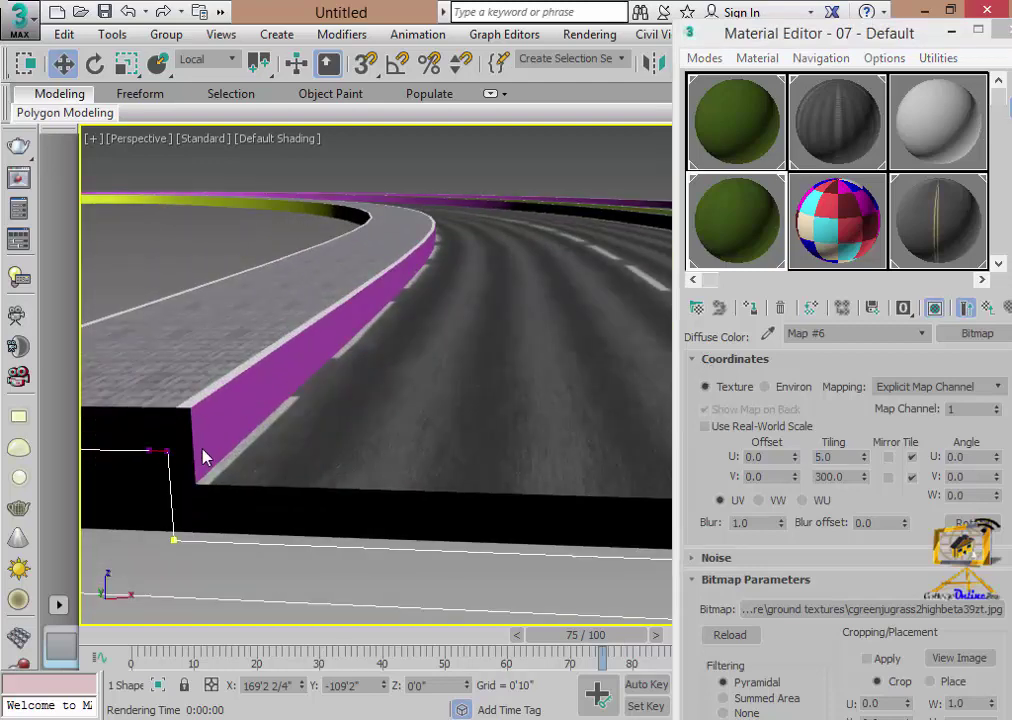
scroll(205, 466, "down", 1)
scroll(192, 476, "down", 1)
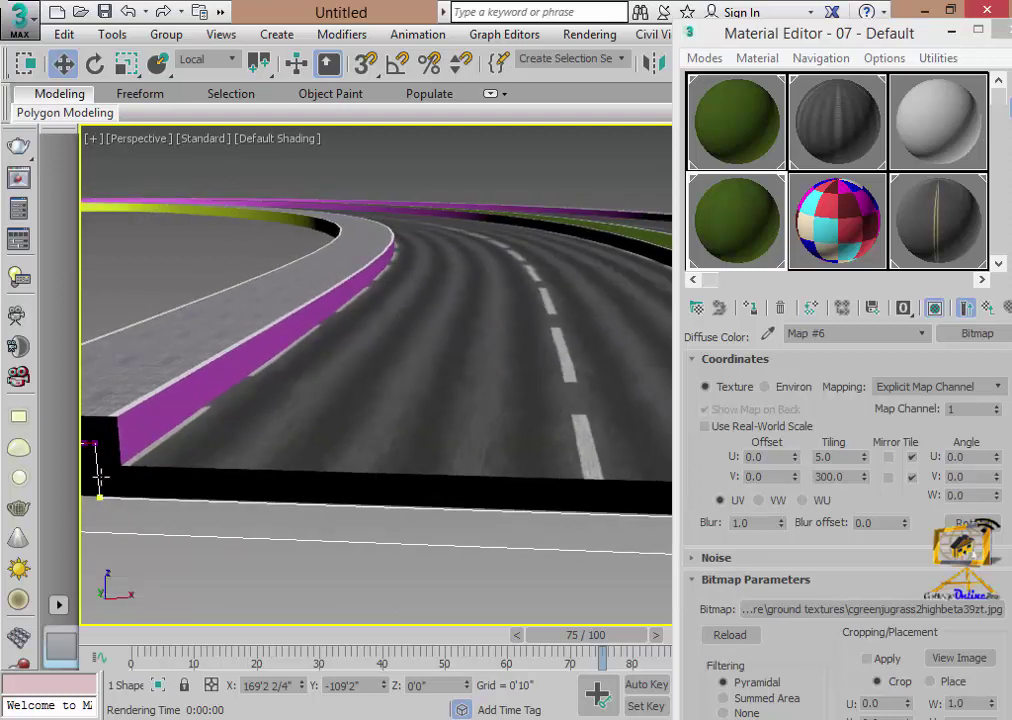
left_click(988, 310)
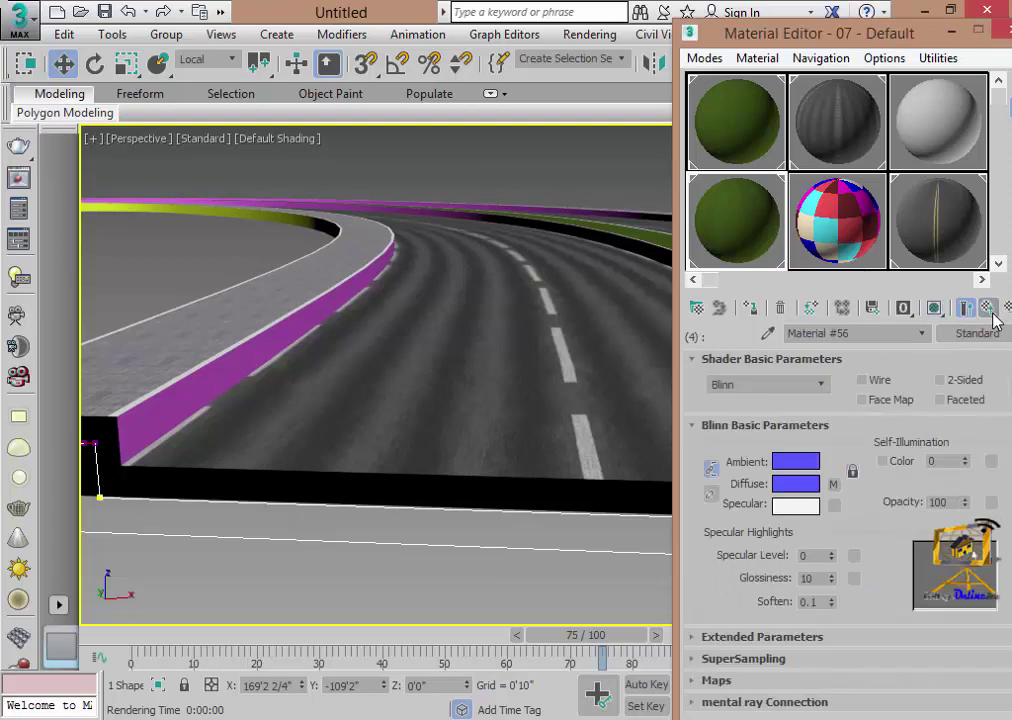
- Return to the road's six-slot sub-material list and orbit to view the grass median
left_click(988, 310)
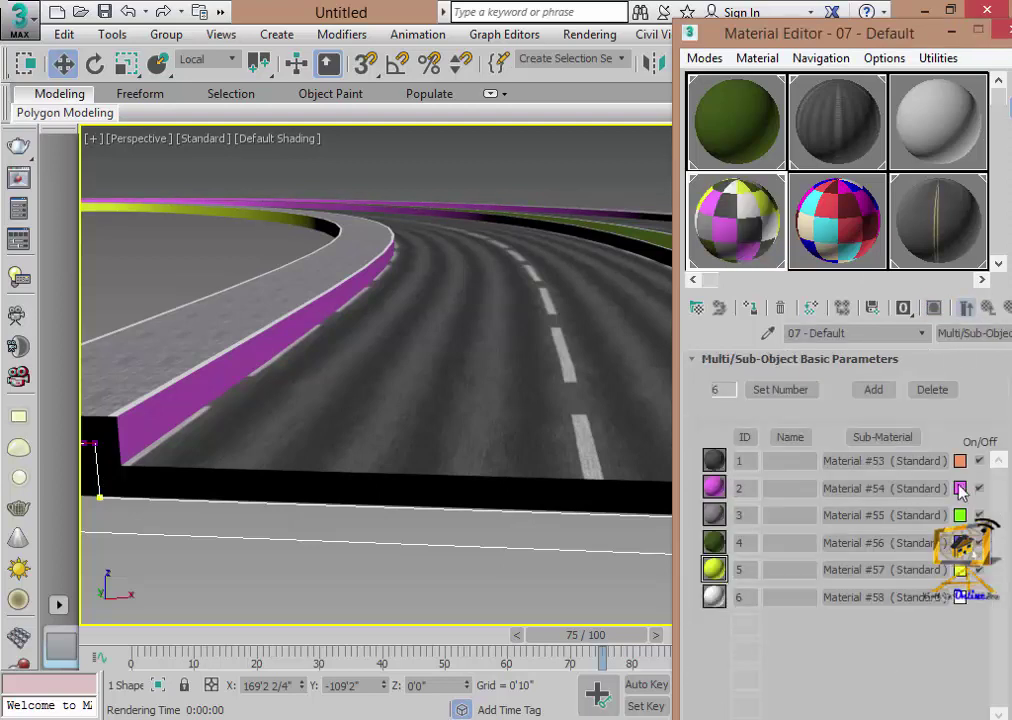
mouse_move(470, 450)
middle_mouse_down("alt")
mouse_move(350, 441)
mouse_move(395, 474)
mouse_move(420, 433)
middle_mouse_up("alt")
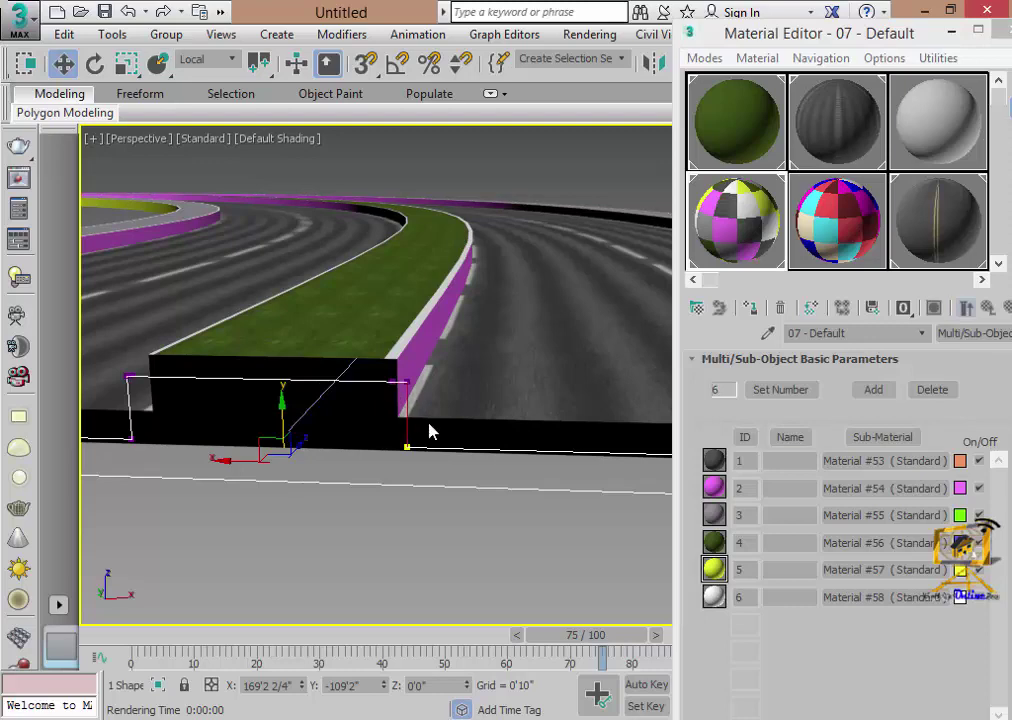
- Assign material ID 7 to the curb edge segments in Surface Properties
left_click_drag(904, 41, 2, 462)
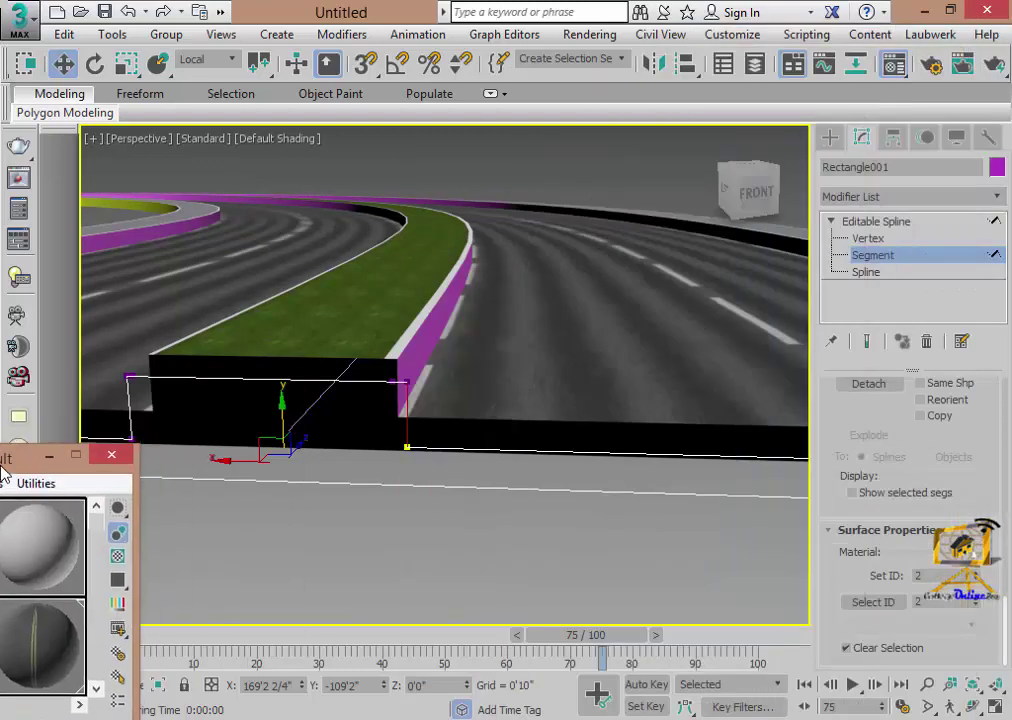
mouse_move(481, 577)
middle_mouse_down()
mouse_move(379, 503)
mouse_move(475, 500)
middle_mouse_up()
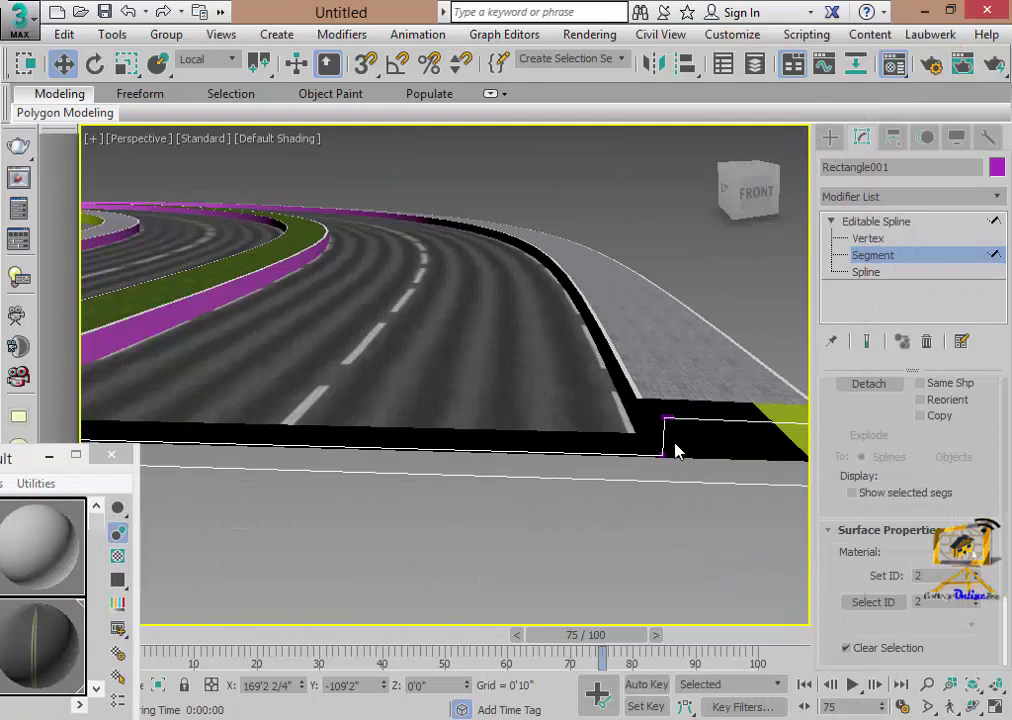
left_click(930, 575)
type("7")
key("Return")
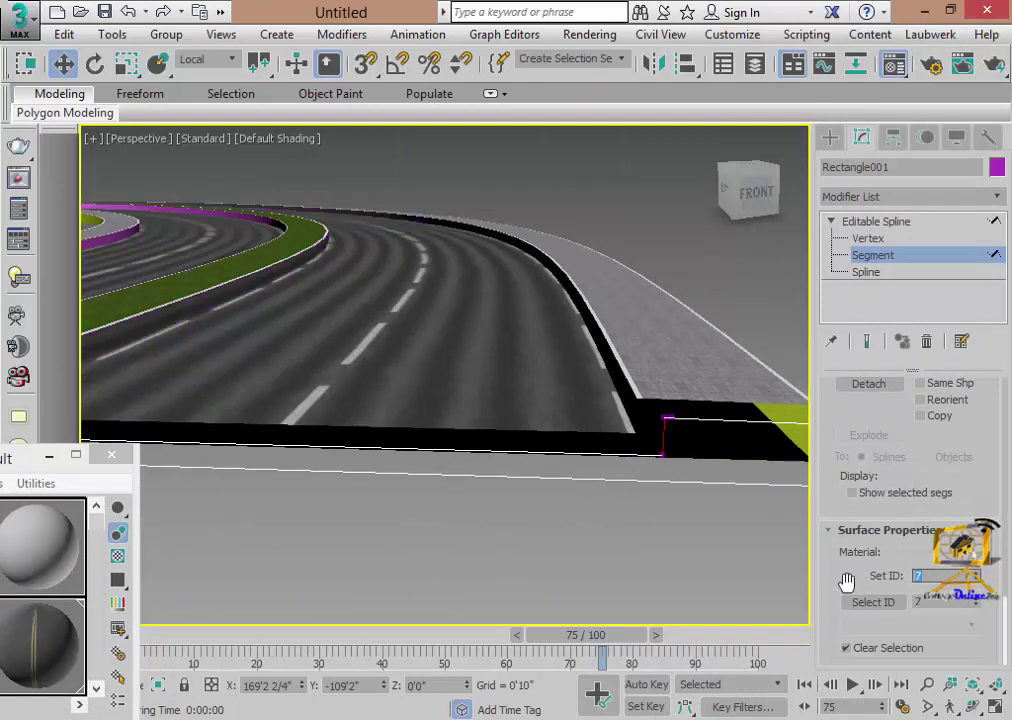
left_click_drag(70, 455, 806, 87)
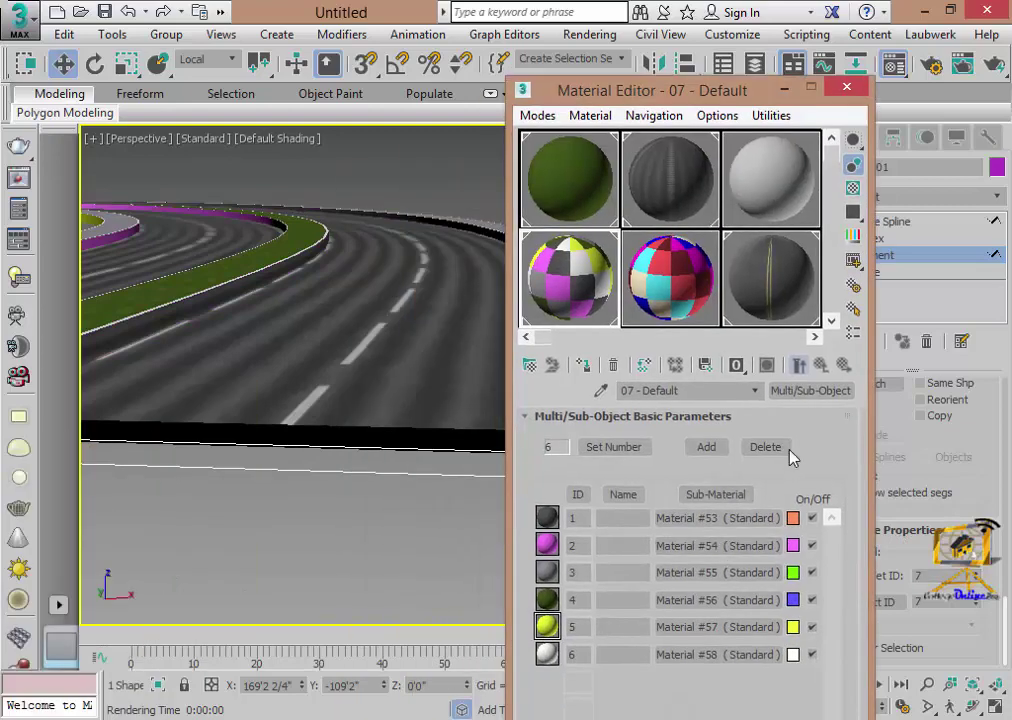
- Add sub-material 7 (Material #59), set its colour to pure black, and close the editor
left_click(547, 654)
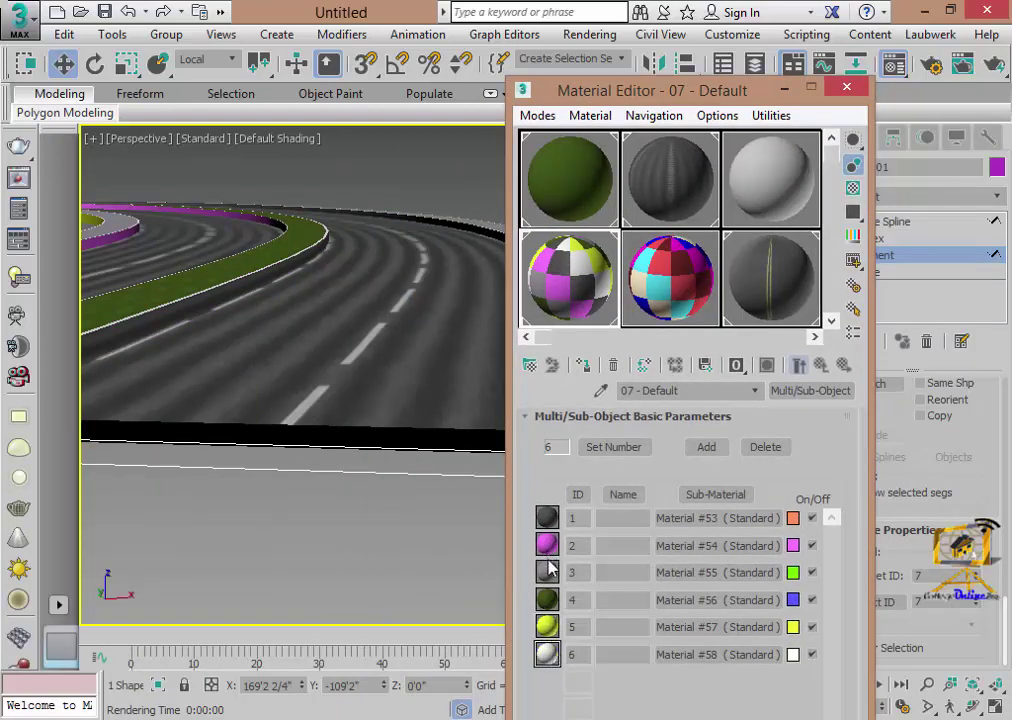
left_click(704, 447)
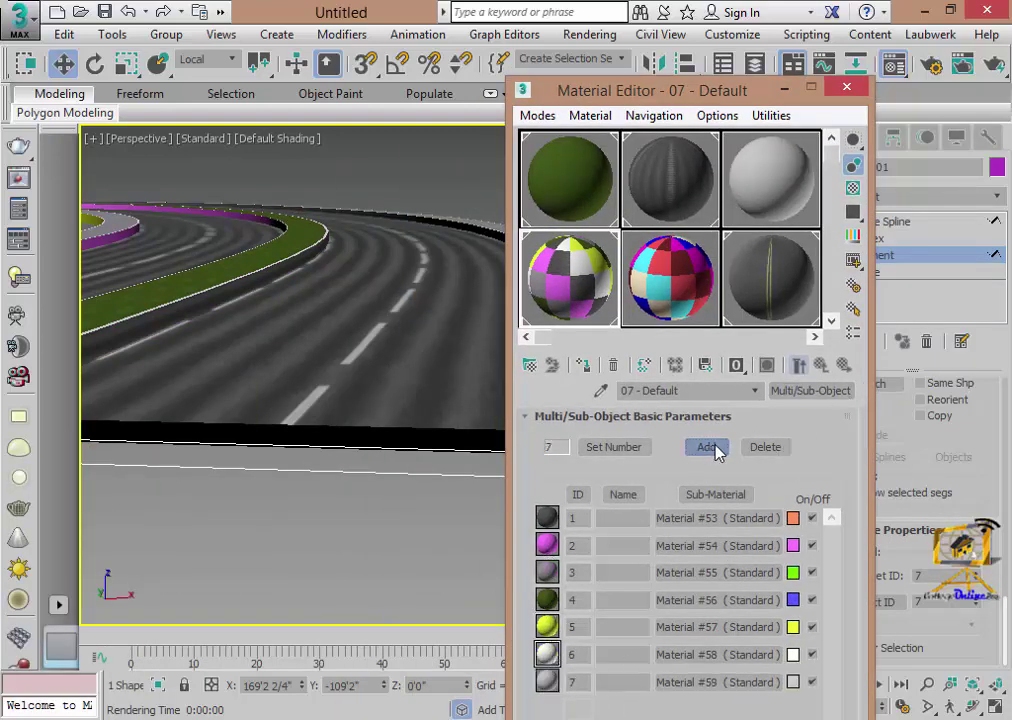
double_click(576, 681)
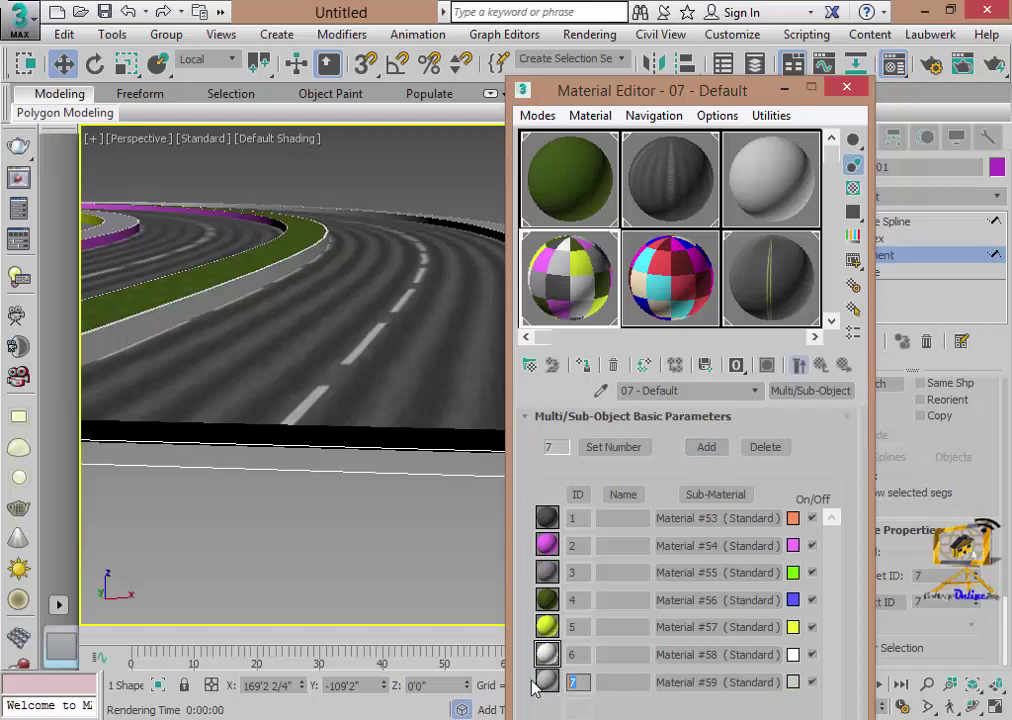
left_click(795, 682)
left_click_drag(313, 110, 330, 57)
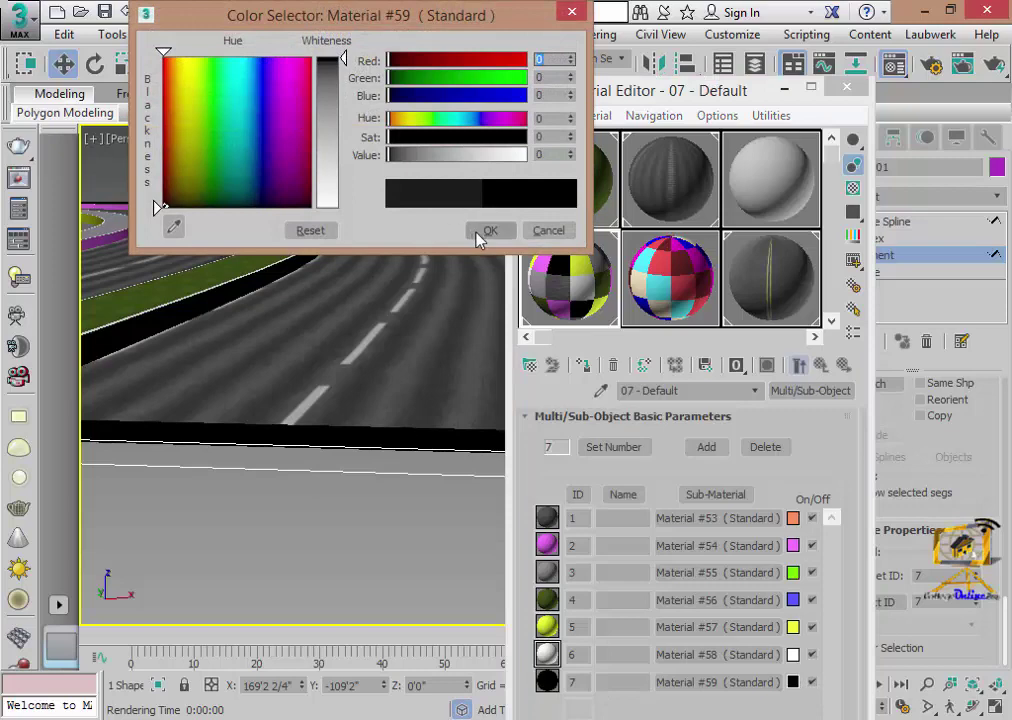
left_click(480, 232)
left_click(847, 87)
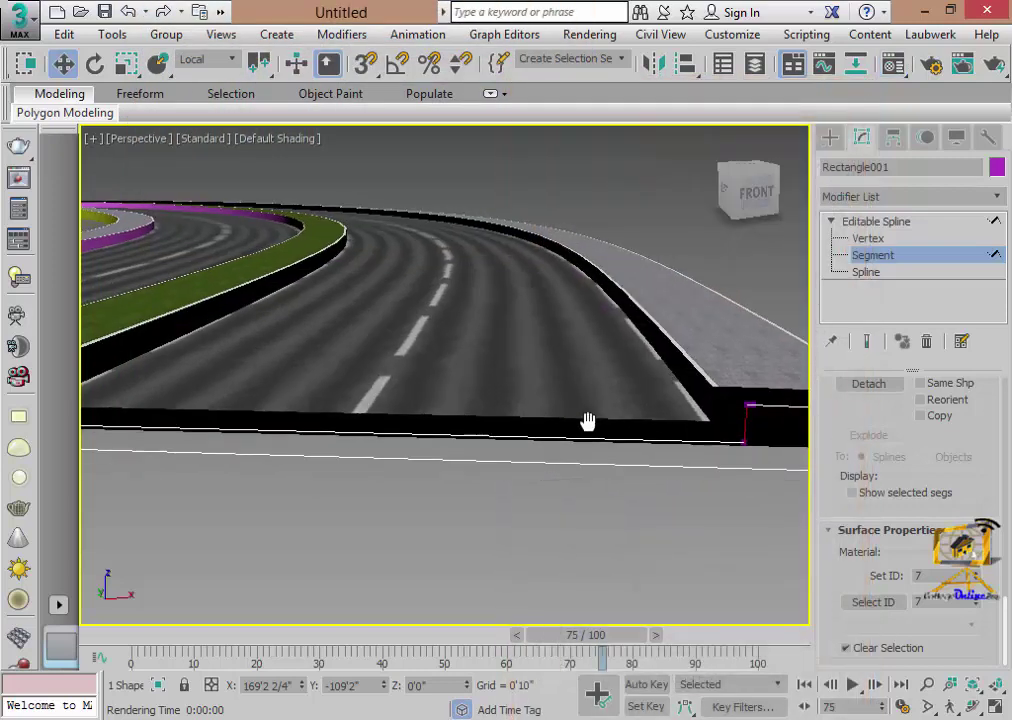
- Pan and orbit toward the magenta curb wall, then bring up the Material Editor
mouse_move(588, 421)
middle_mouse_down()
mouse_move(305, 390)
mouse_move(305, 402)
mouse_move(237, 384)
mouse_move(422, 402)
mouse_move(522, 428)
middle_mouse_up()
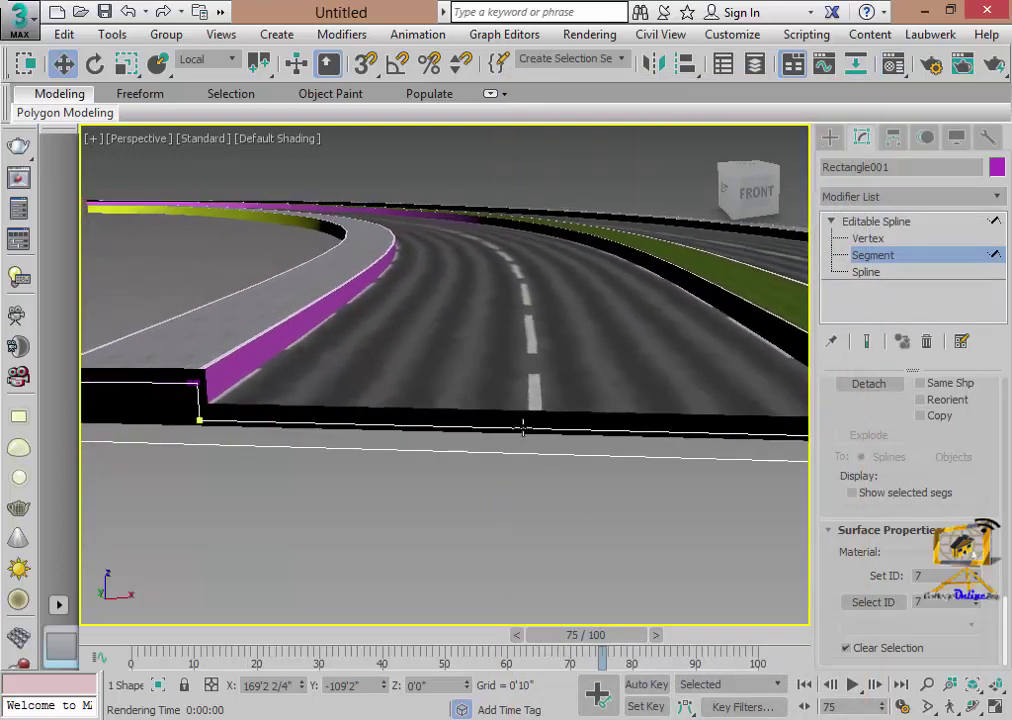
middle_click_drag(283, 393, 226, 384, "alt")
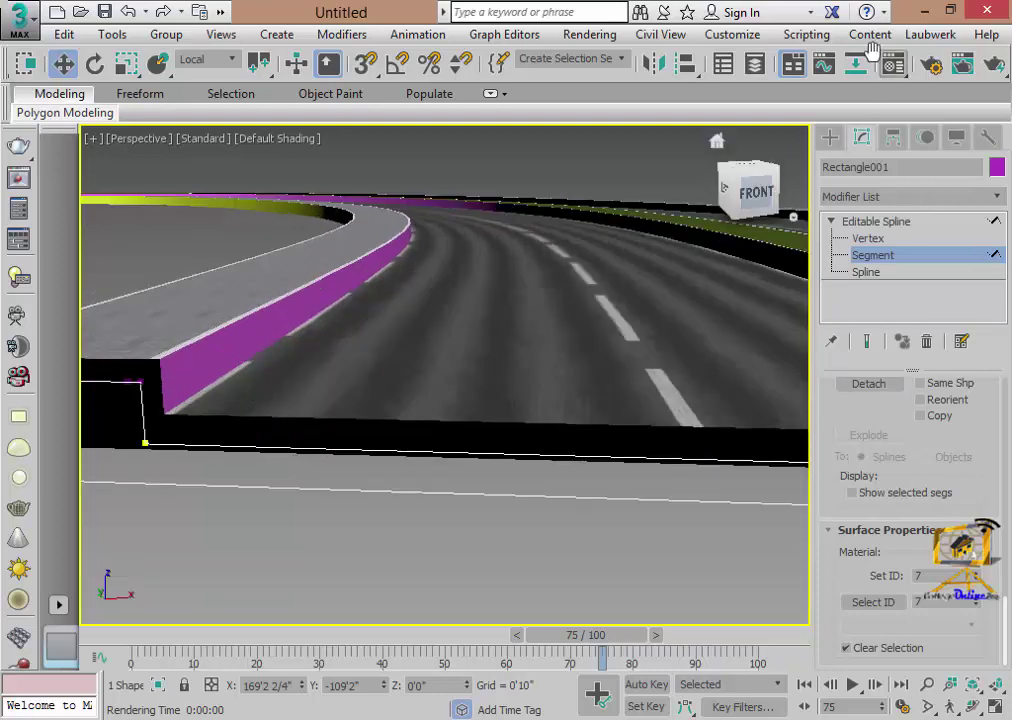
left_click(893, 64)
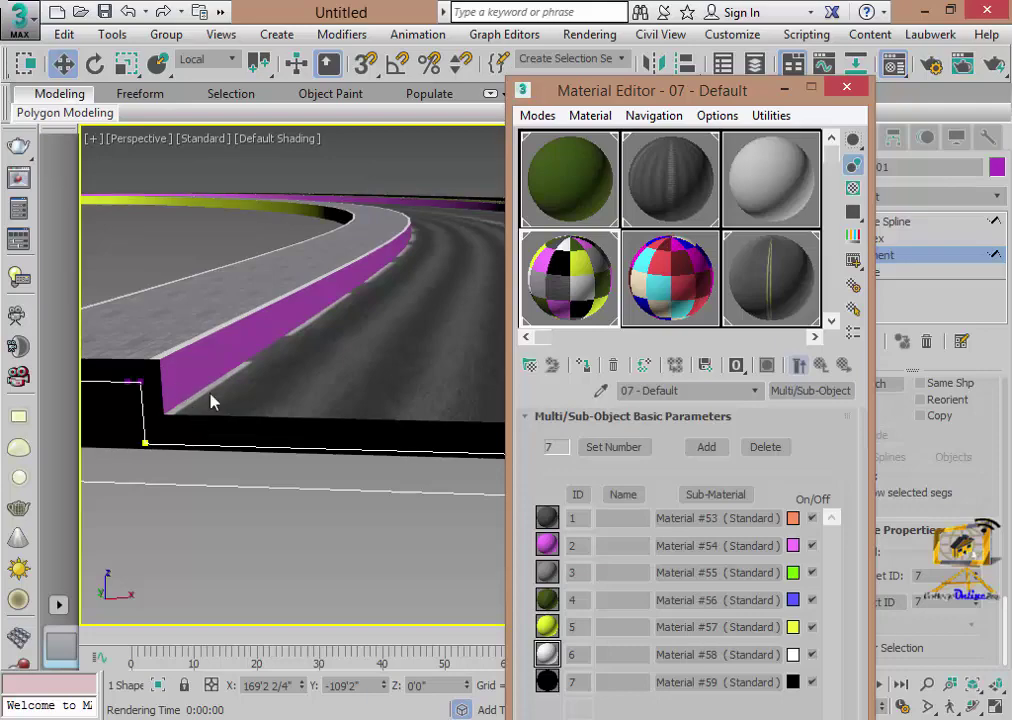
- Load Stripes0029_1_thumbhuge.jpg from parking stripes as Material #54's diffuse bitmap
left_click(717, 545)
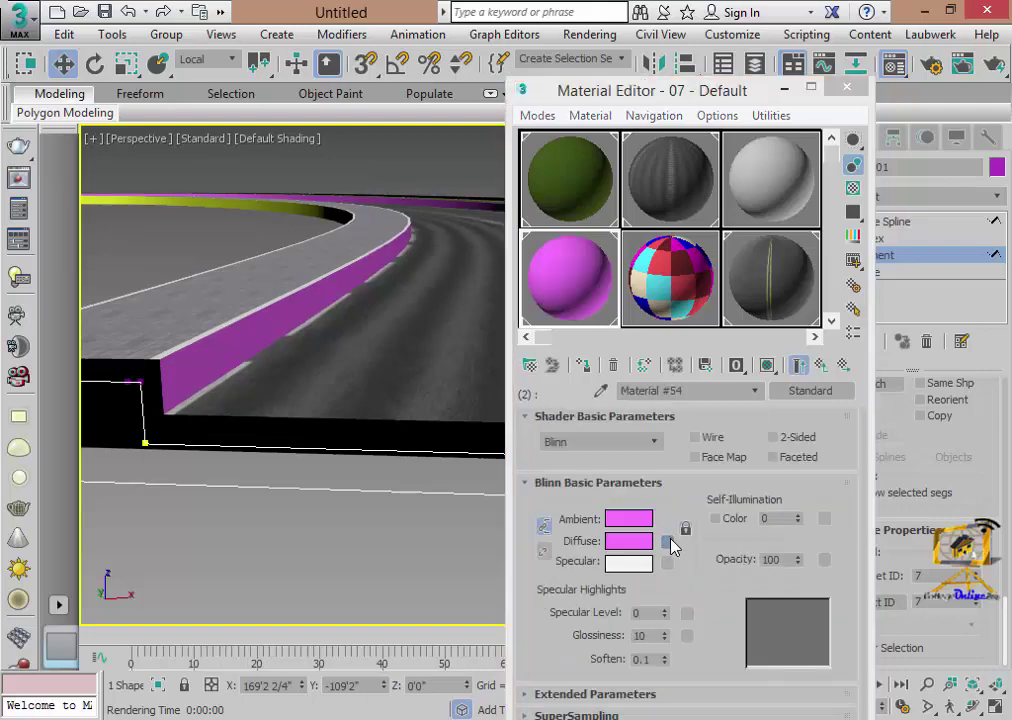
left_click(670, 542)
double_click(418, 119)
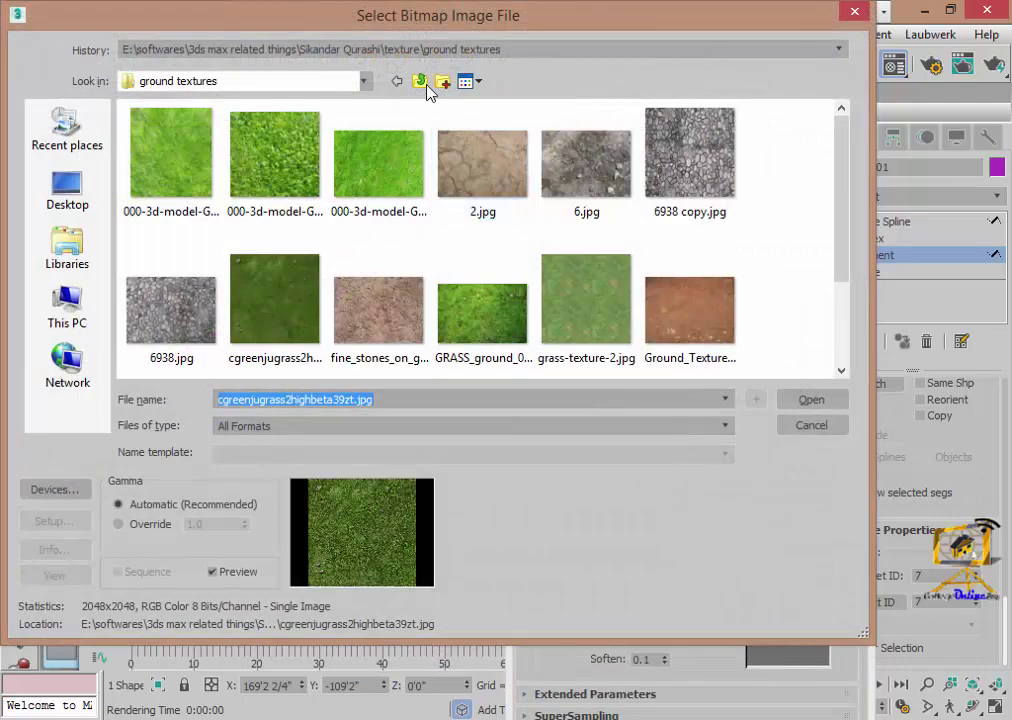
left_click(420, 81)
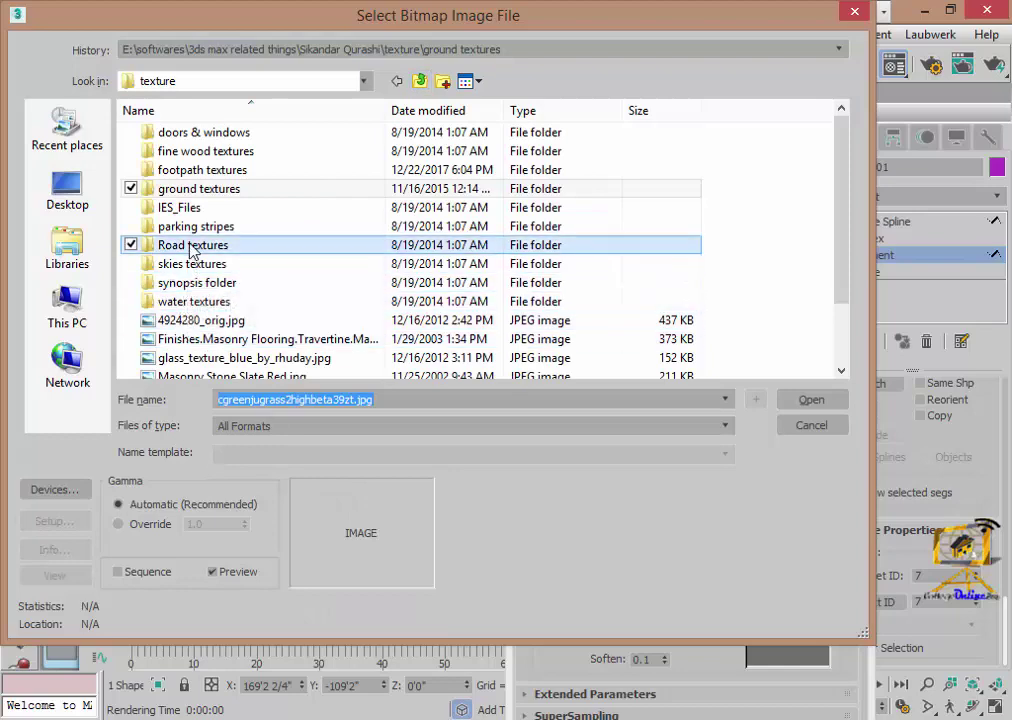
double_click(182, 249)
mouse_move(845, 165)
left_mouse_down()
mouse_move(848, 255)
mouse_move(834, 158)
left_mouse_up()
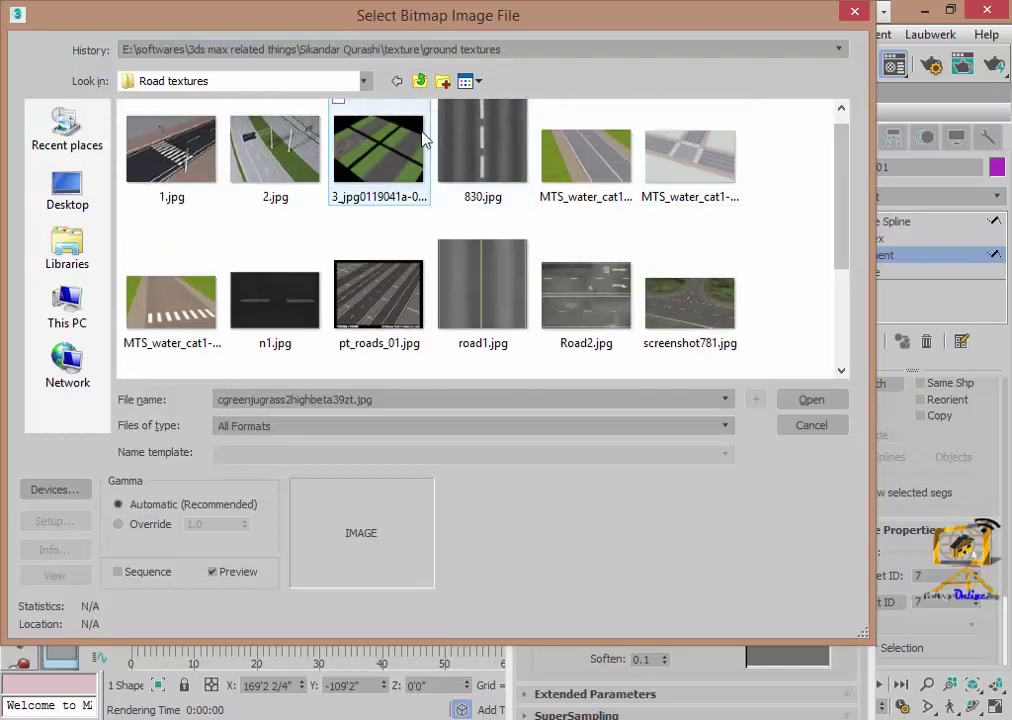
left_click(421, 83)
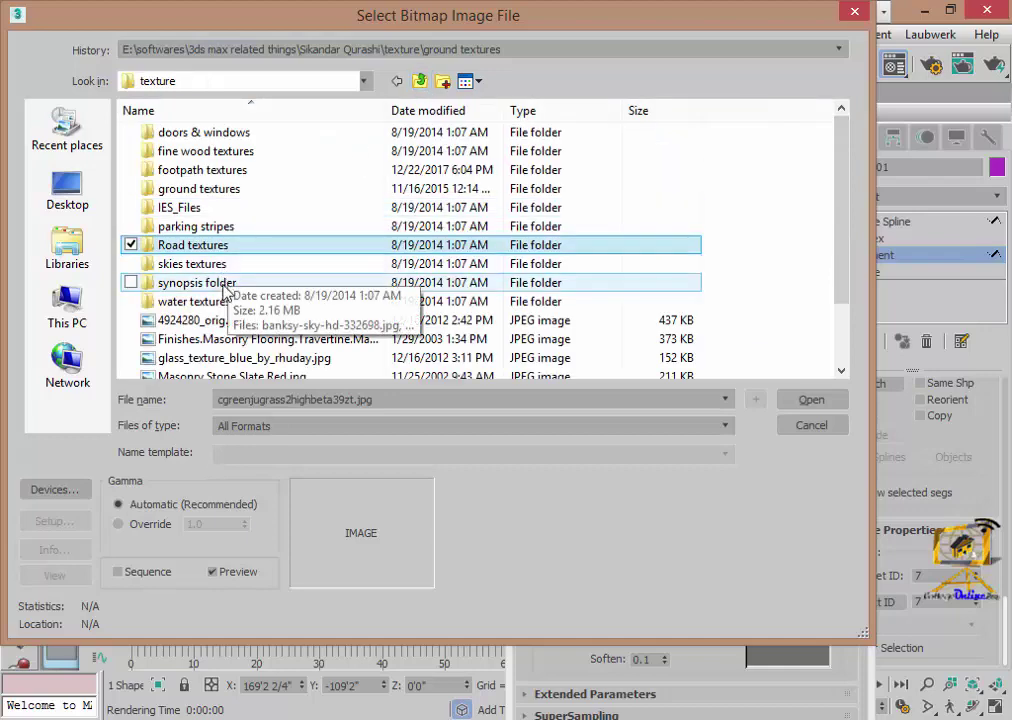
double_click(199, 171)
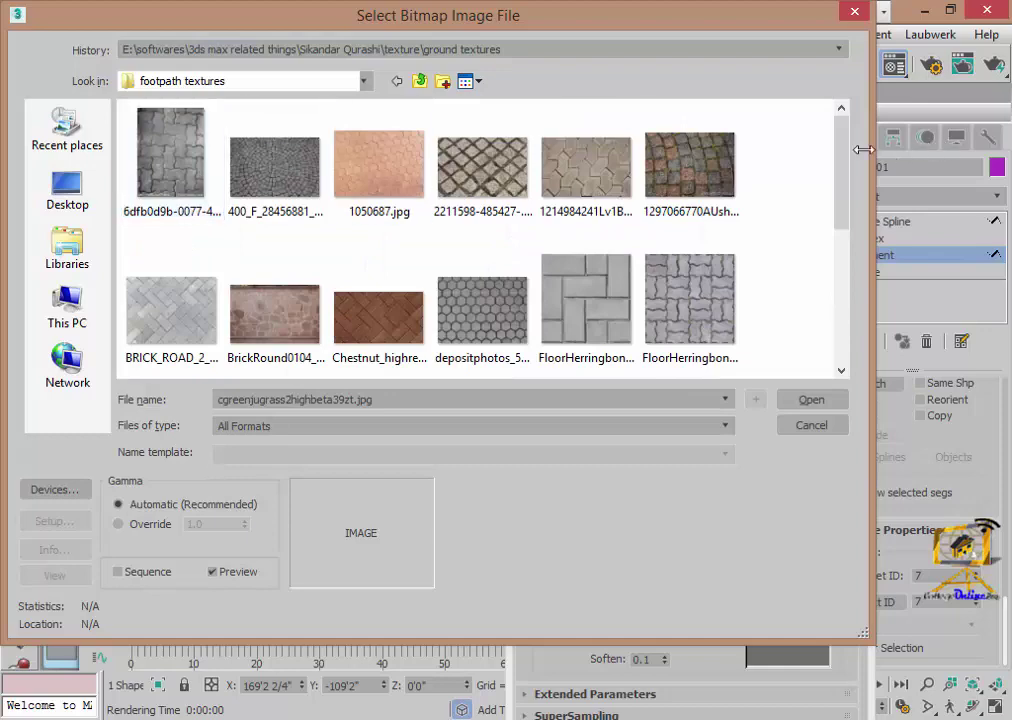
left_click_drag(841, 170, 841, 160)
left_click(419, 82)
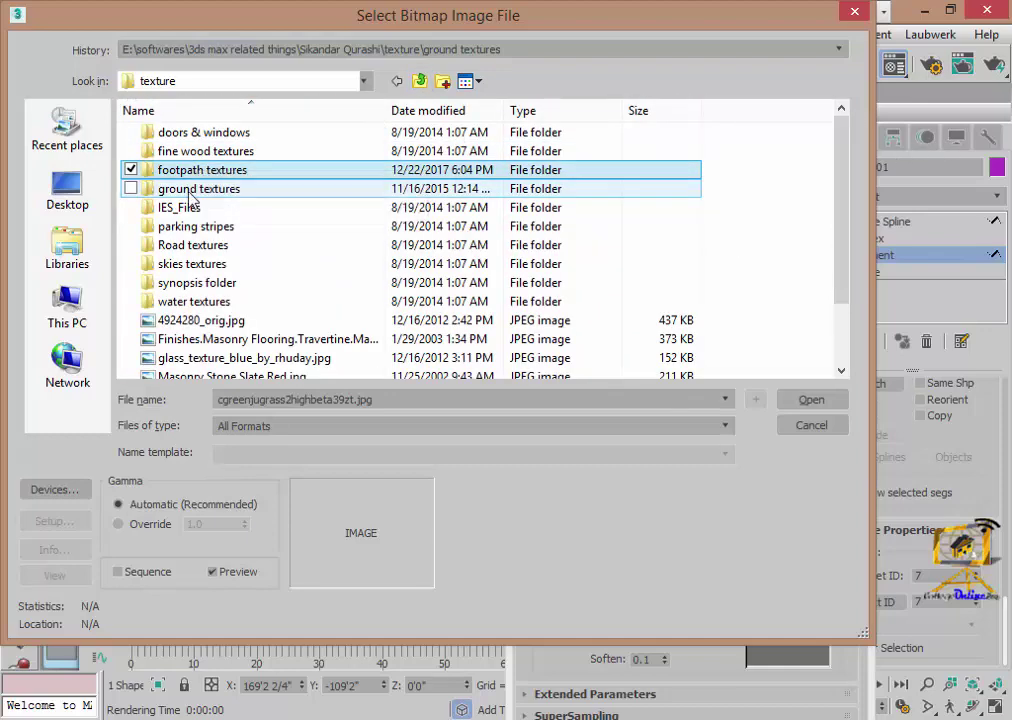
double_click(190, 226)
left_click(389, 163)
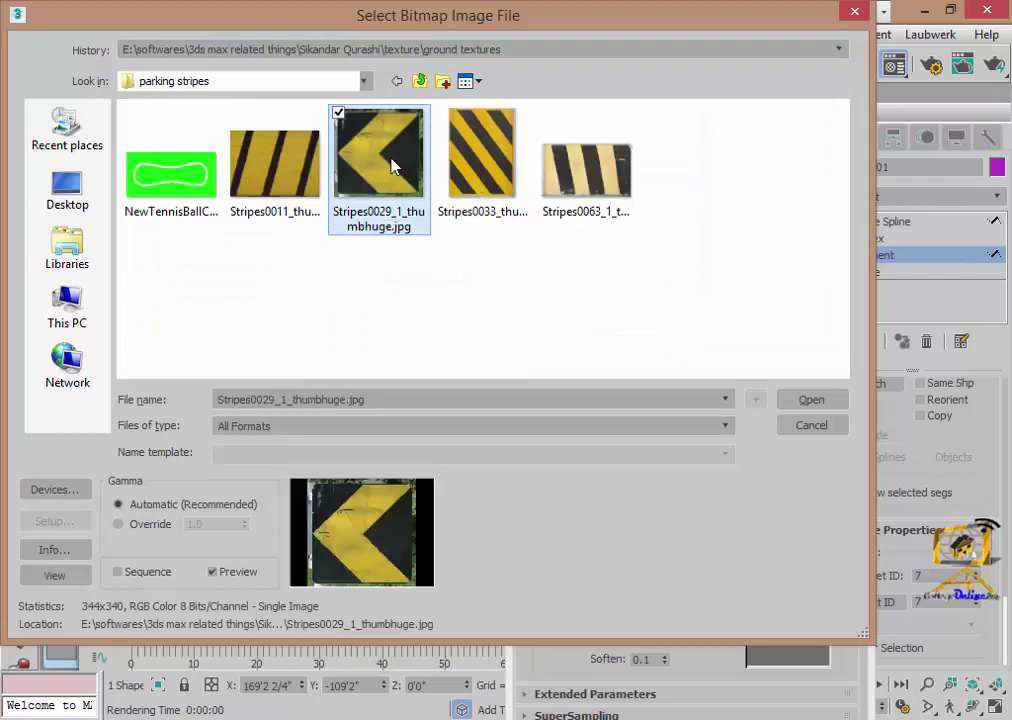
left_click(813, 403)
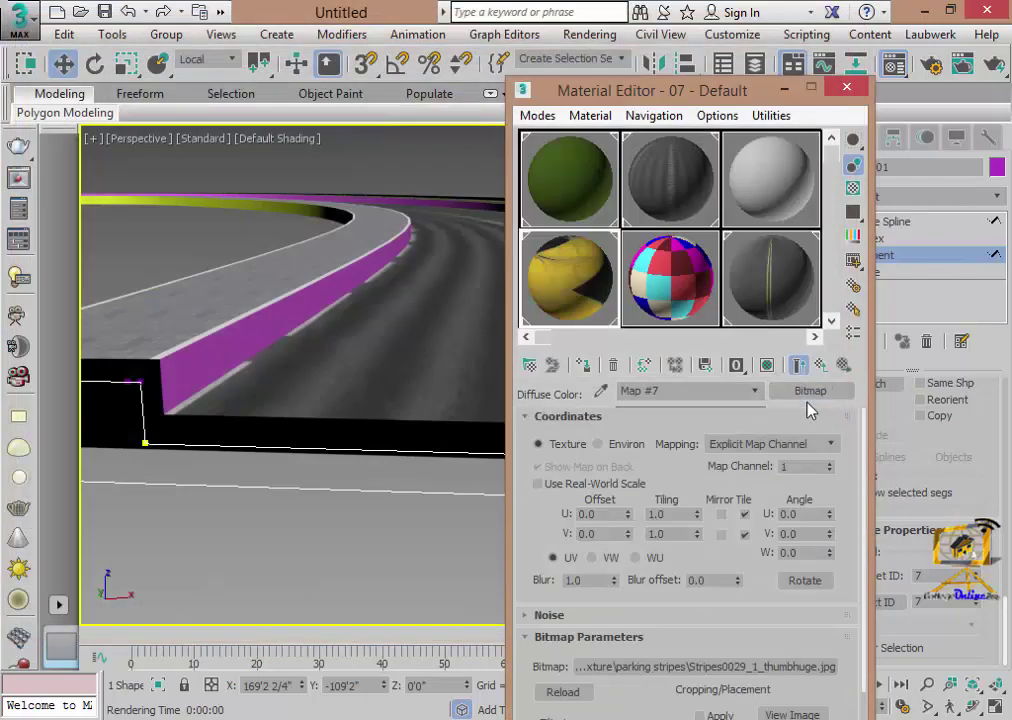
- Show the chevron map shaded in the viewport and rotate it to a W angle of 90
left_click(767, 366)
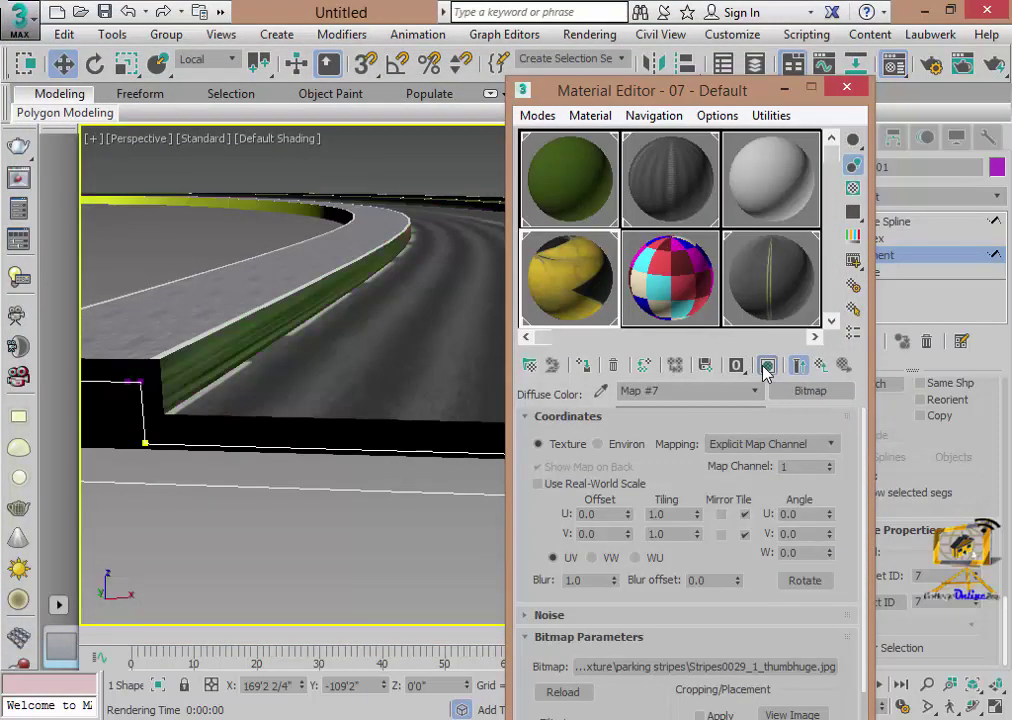
double_click(662, 534)
type("0")
key("Return")
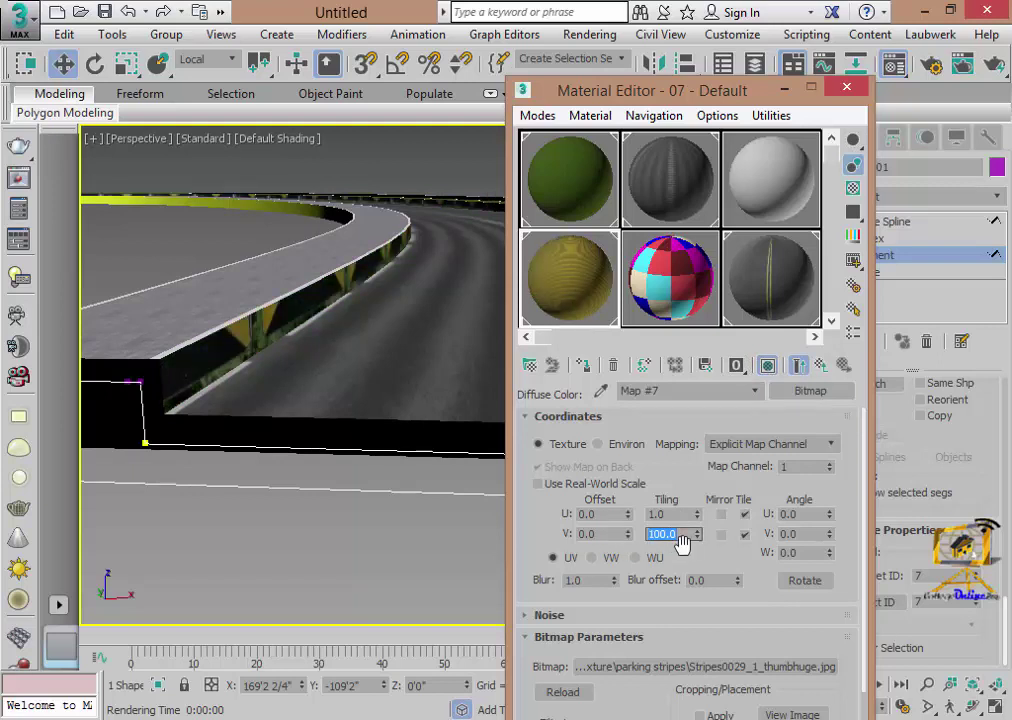
type(".200")
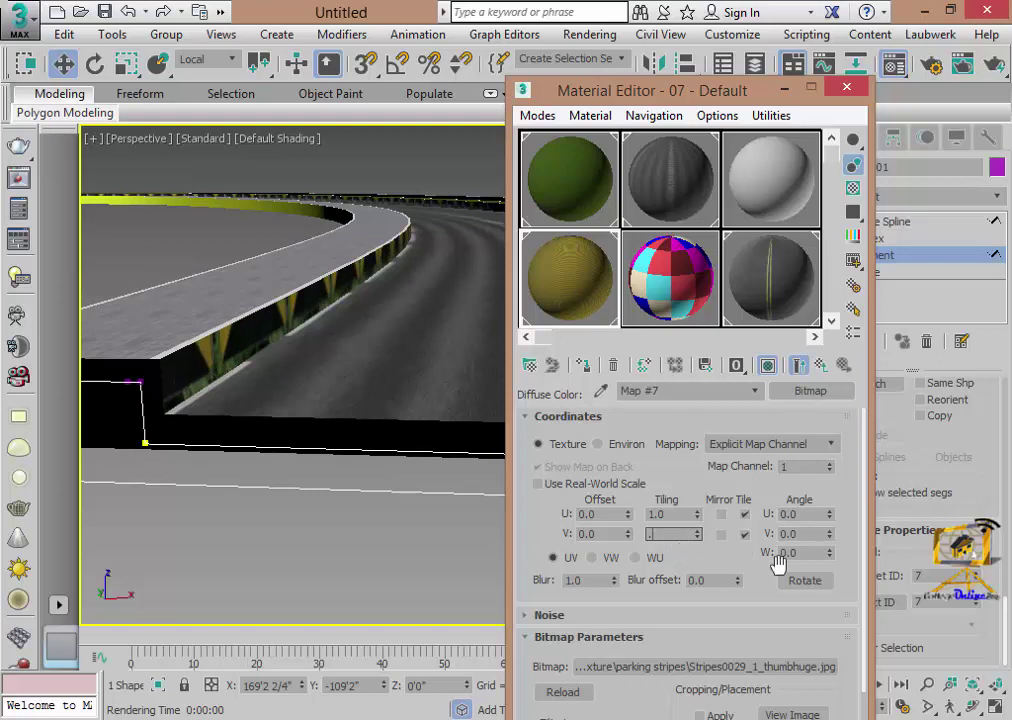
double_click(786, 552)
type("0")
key("Return")
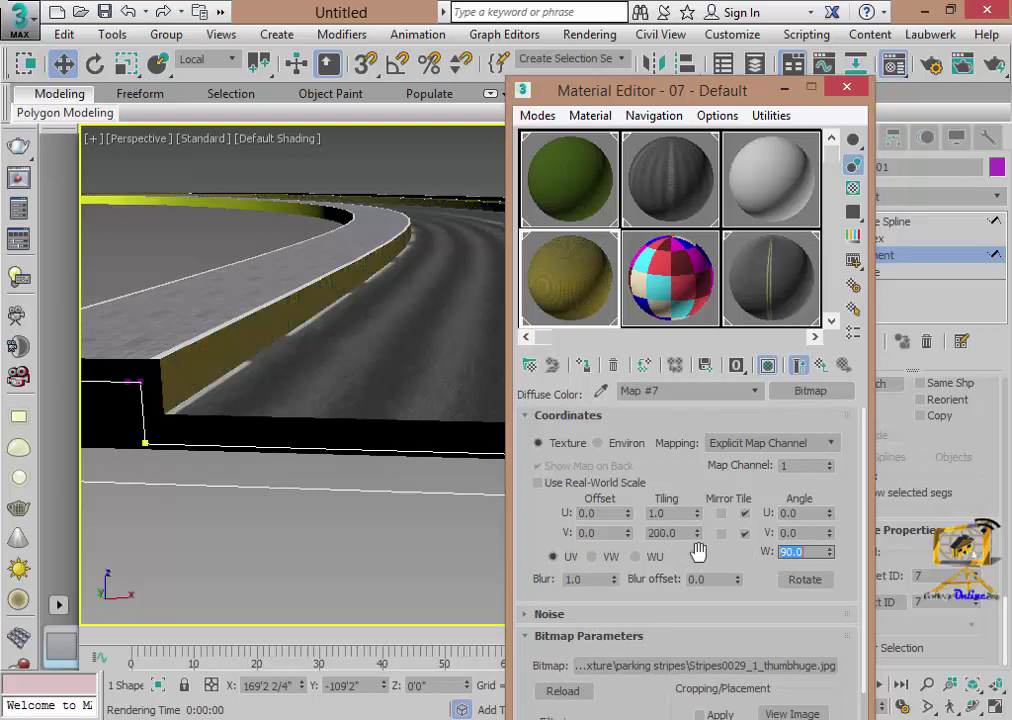
- Tile the chevron map 10 in V and 400 in U along the curb wall
double_click(666, 533)
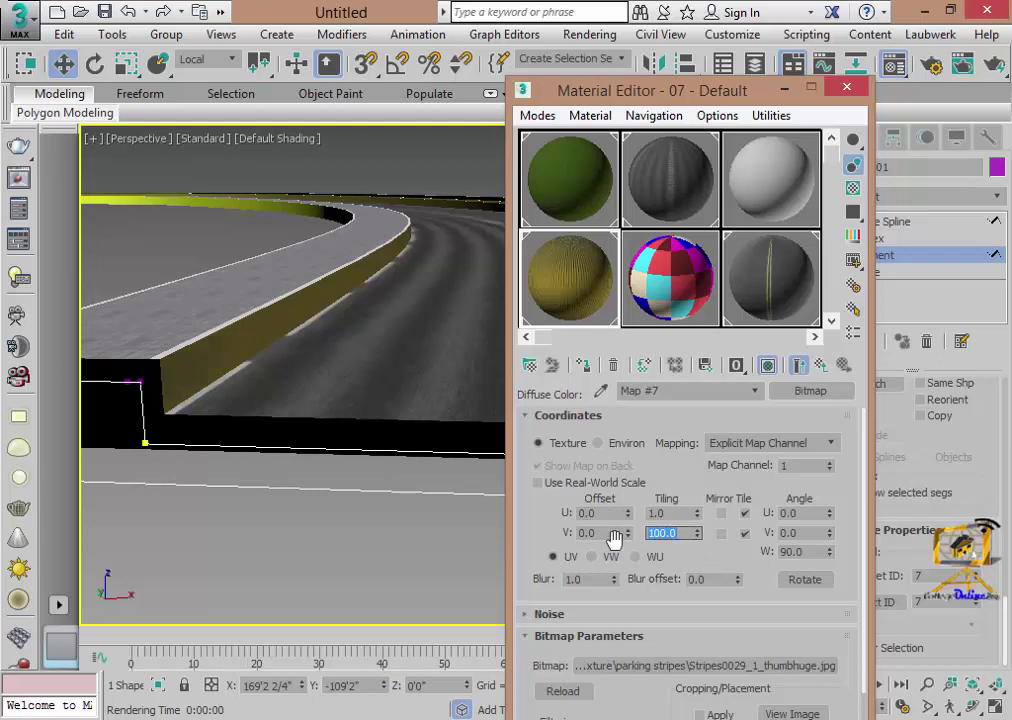
type("10")
key("Return")
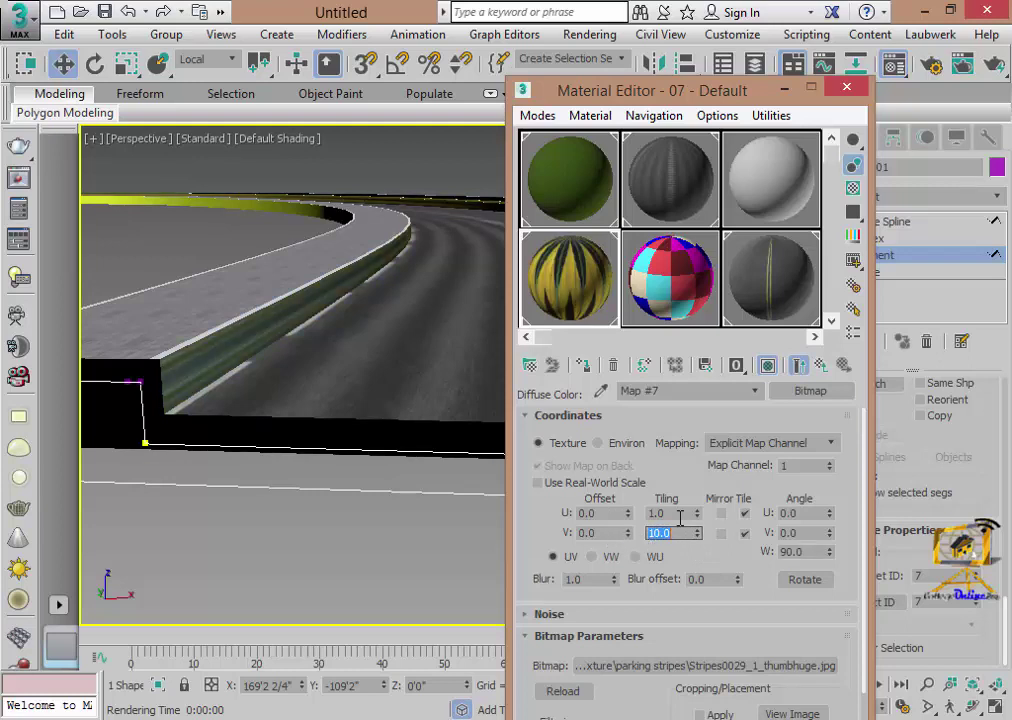
double_click(670, 513)
key("Return")
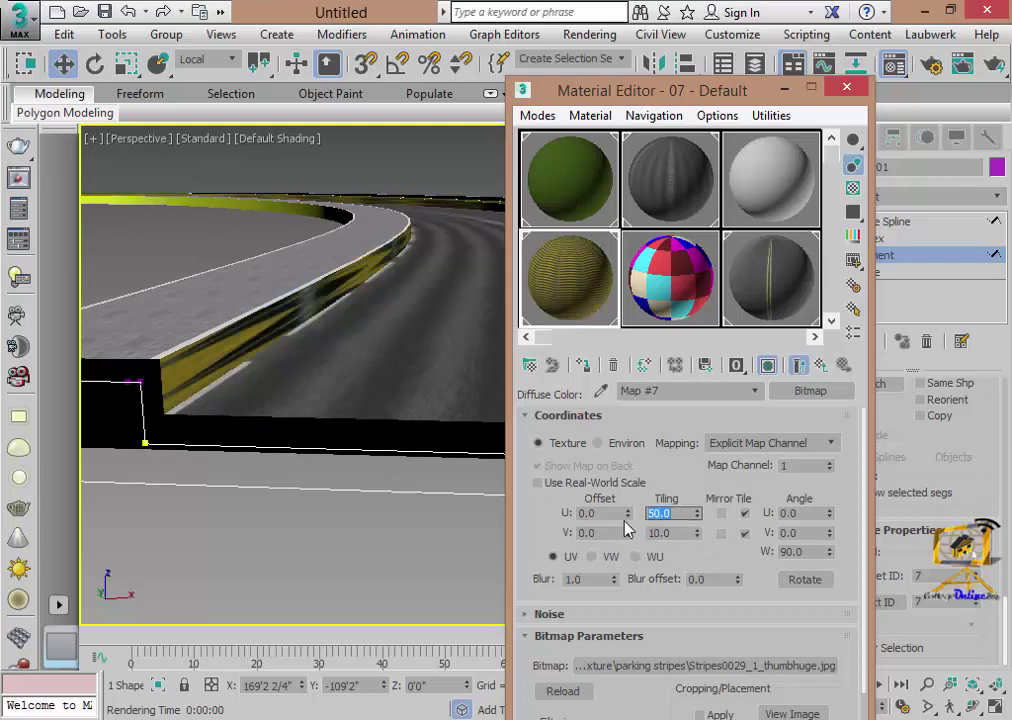
type("400")
key("Return")
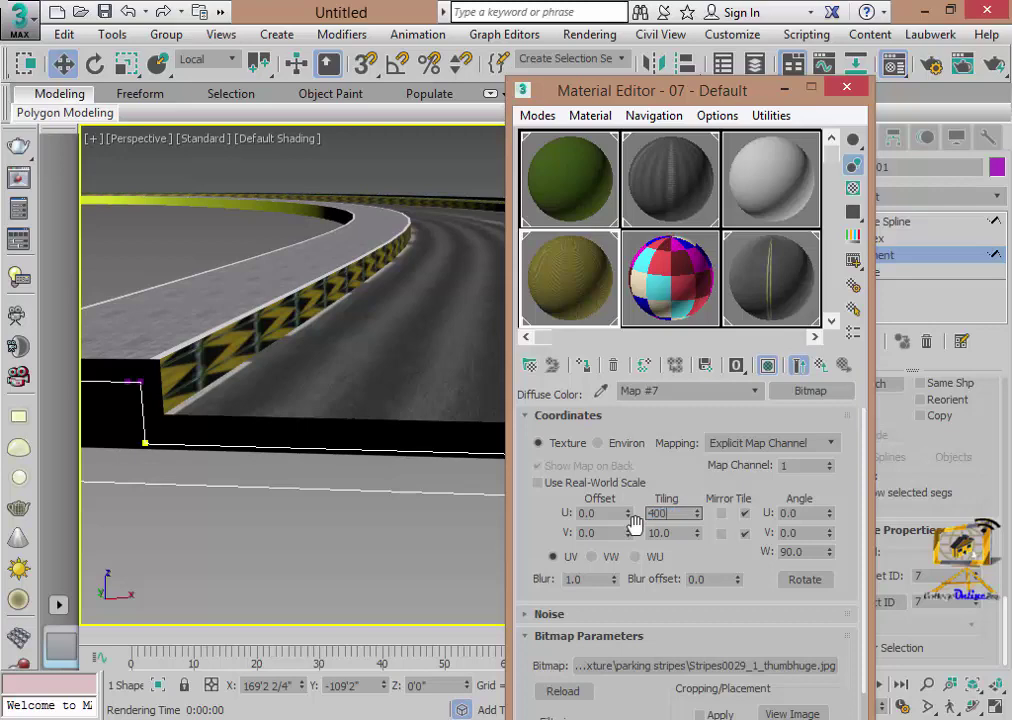
key("Return")
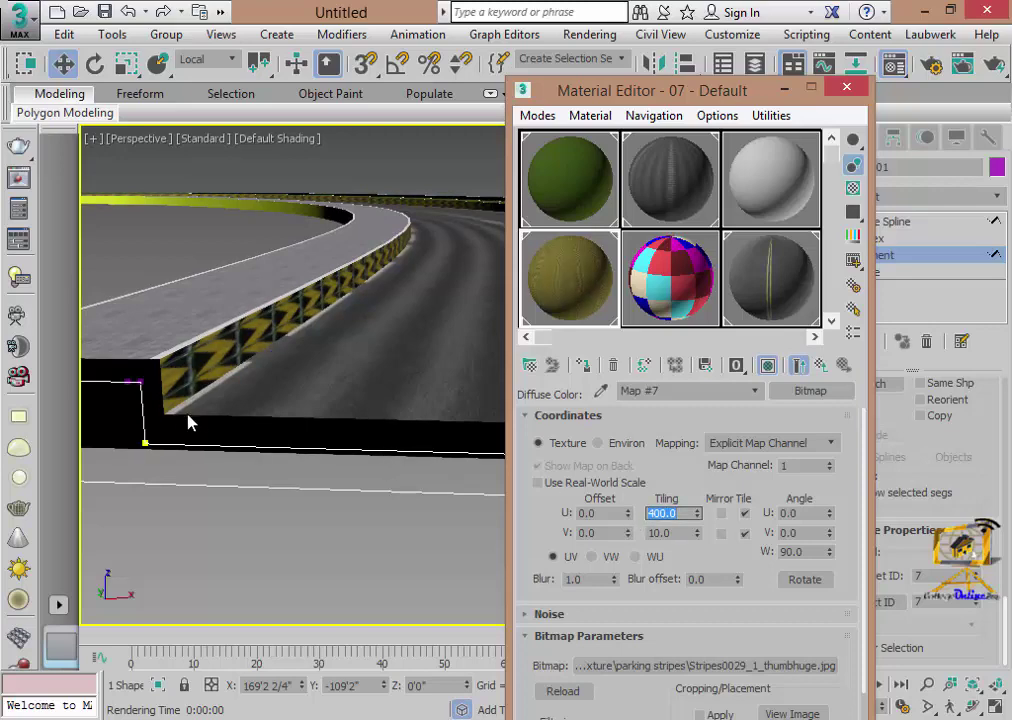
scroll(190, 423, "up", 3)
- Zoom in on the curb, set V tiling to 5 and shift the offsets to U 0.01, V -0.04
middle_click_drag(199, 422, 208, 440)
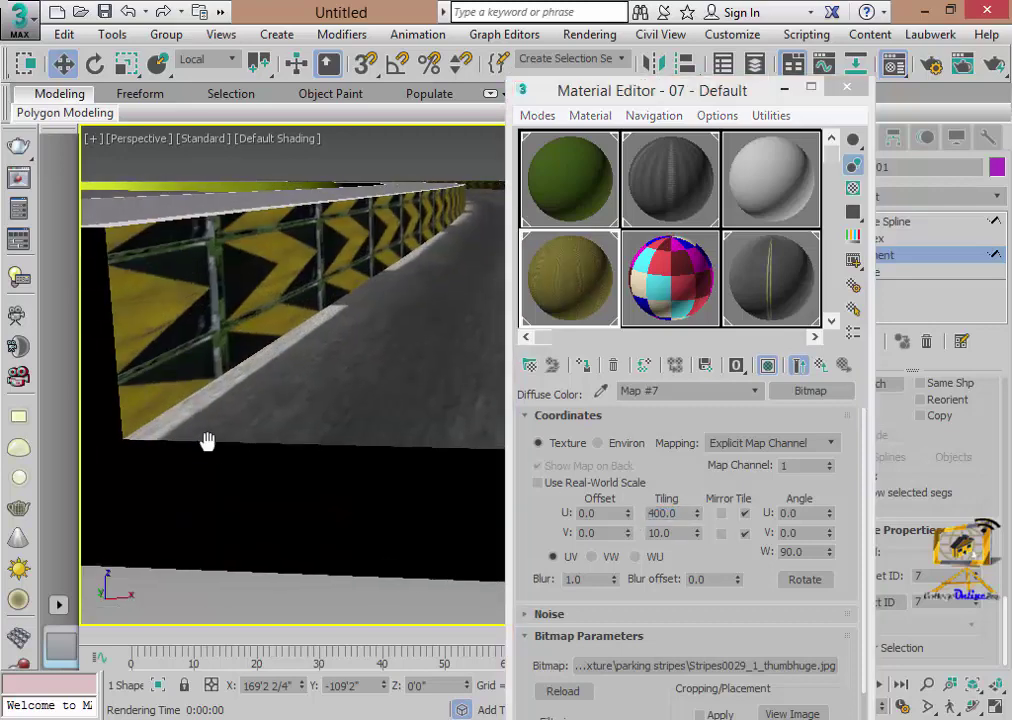
double_click(678, 532)
type("2")
key("Return")
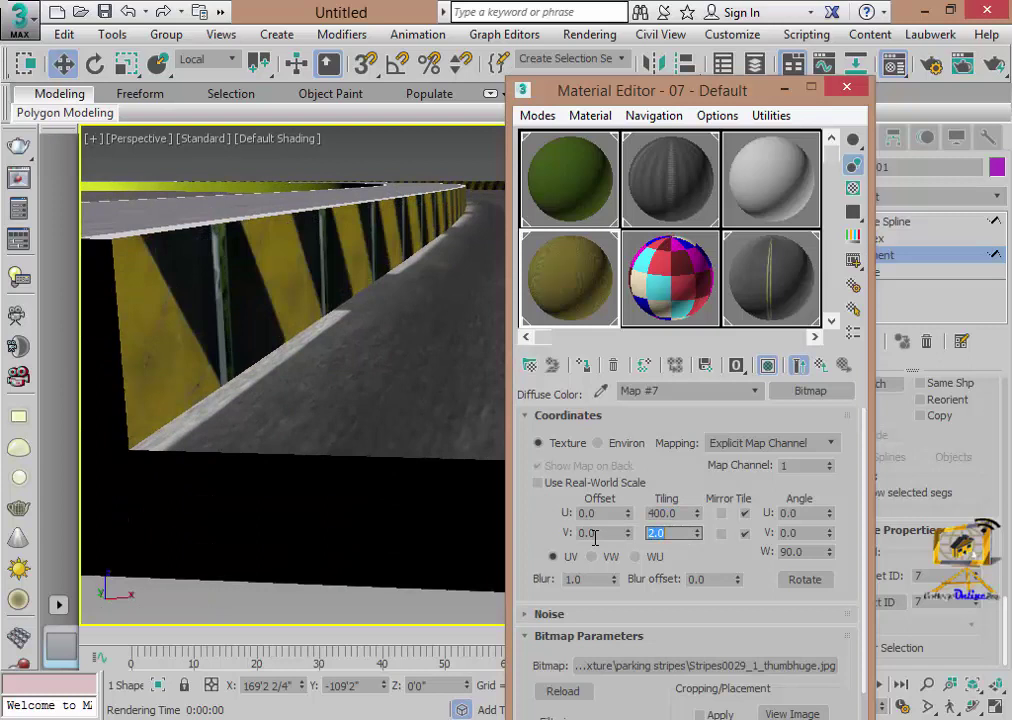
type("3")
key("Return")
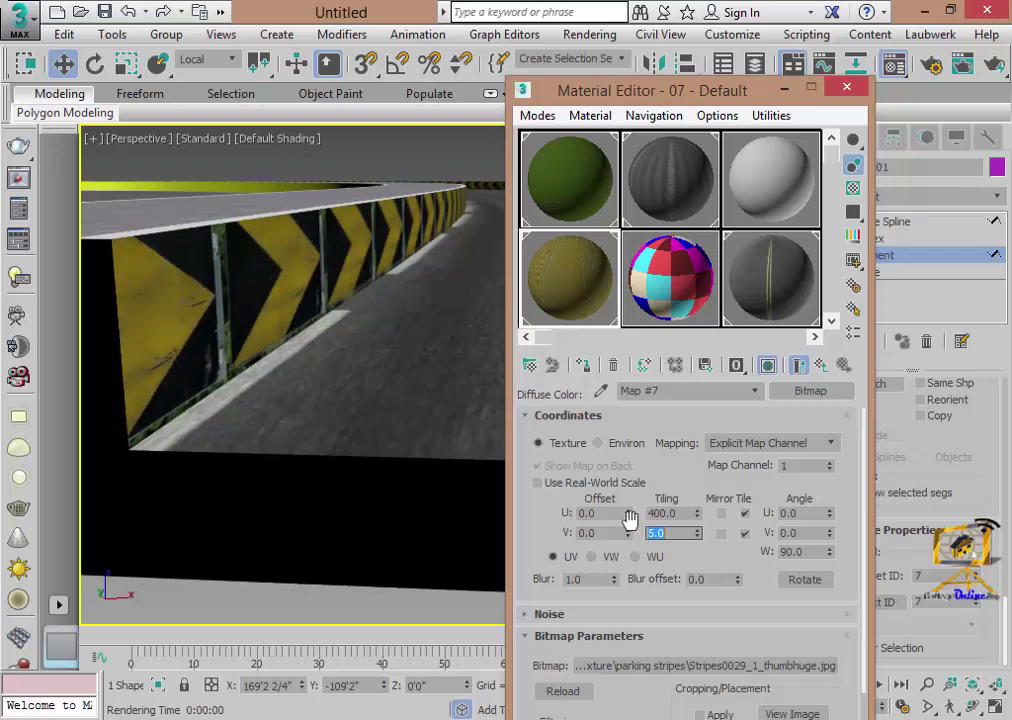
mouse_move(629, 517)
left_mouse_down()
mouse_move(631, 541)
mouse_move(630, 512)
left_mouse_up()
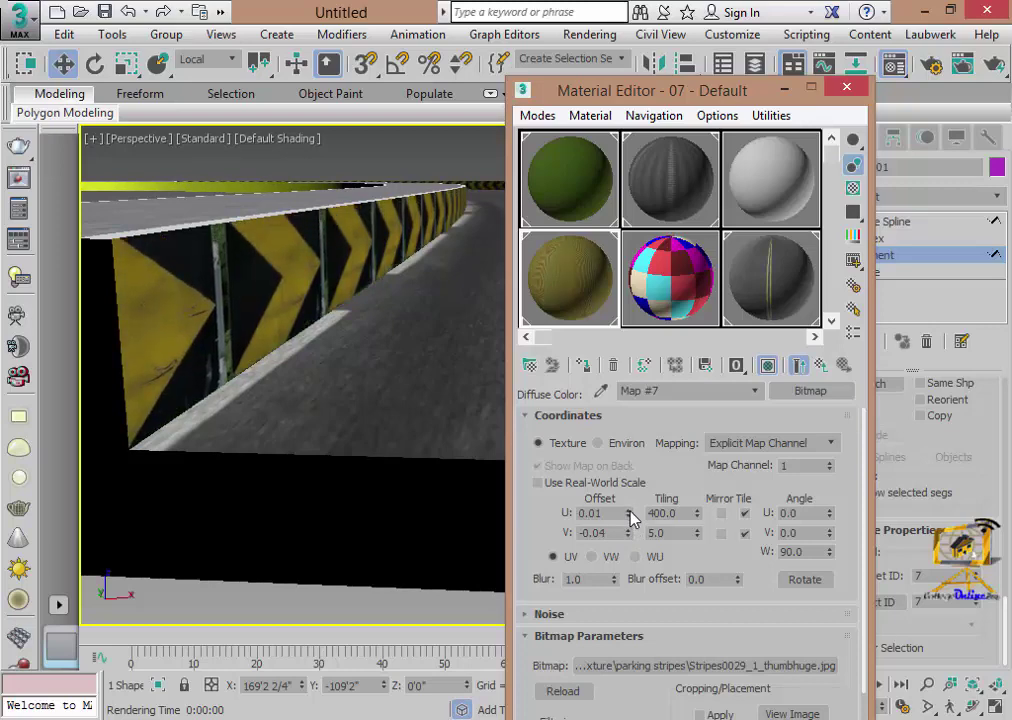
scroll(260, 501, "down", 3)
- Look over the curved road, then return up to the road's Multi/Sub-Object material list
scroll(255, 495, "down", 2)
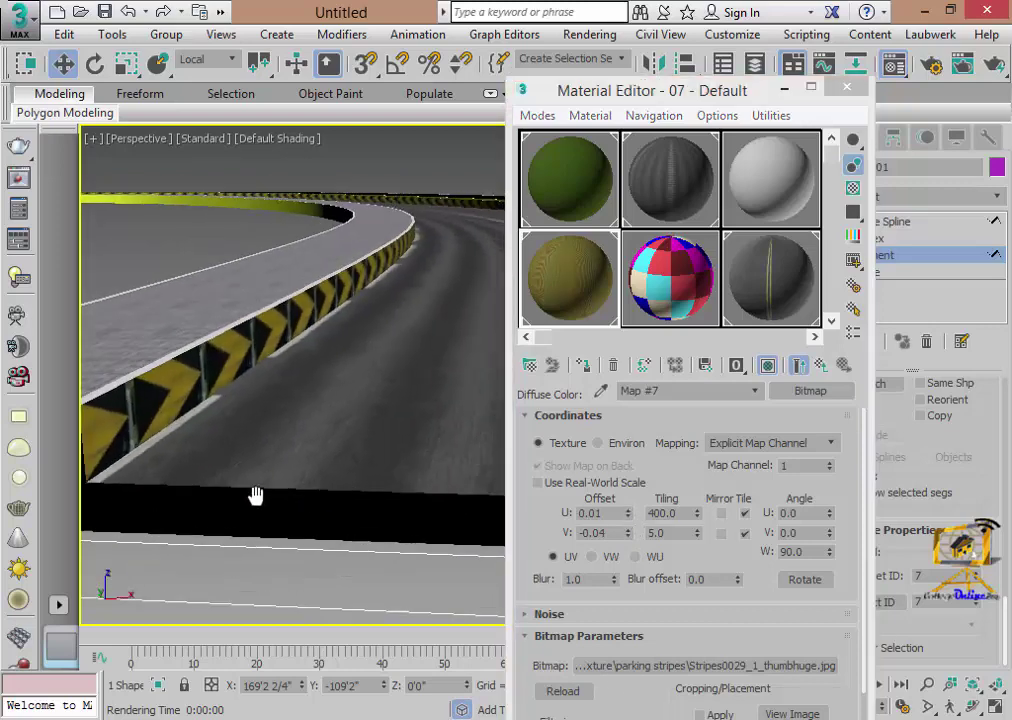
scroll(136, 505, "up", 2)
scroll(200, 495, "down", 2)
middle_click_drag(258, 483, 217, 463)
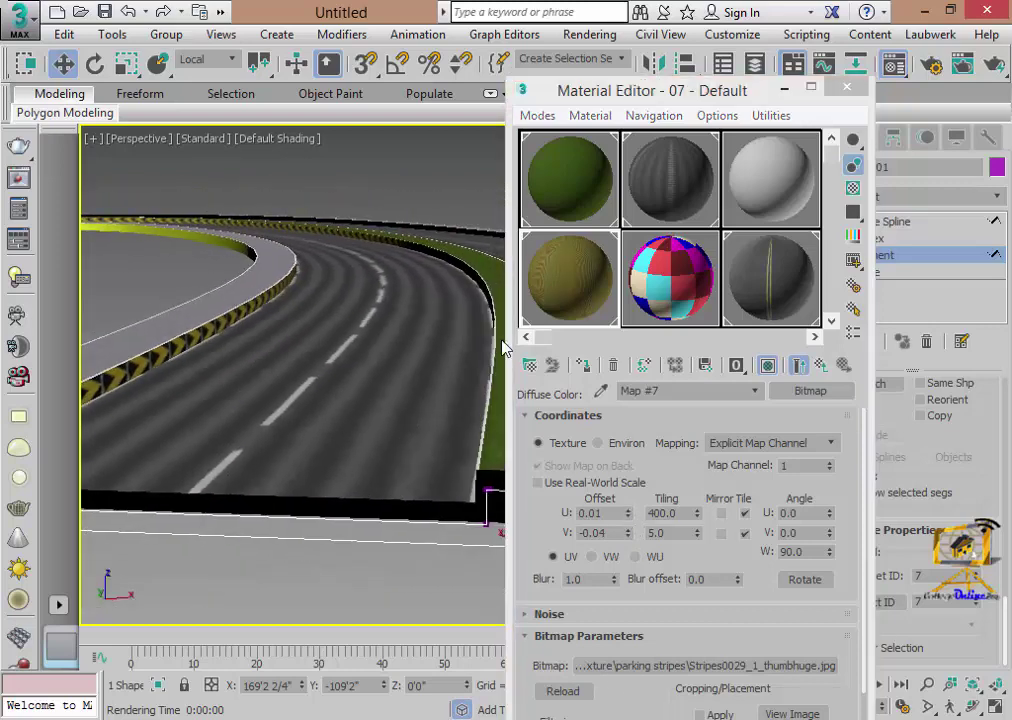
mouse_move(500, 345)
middle_mouse_down("alt")
mouse_move(413, 474)
mouse_move(340, 253)
middle_mouse_up("alt")
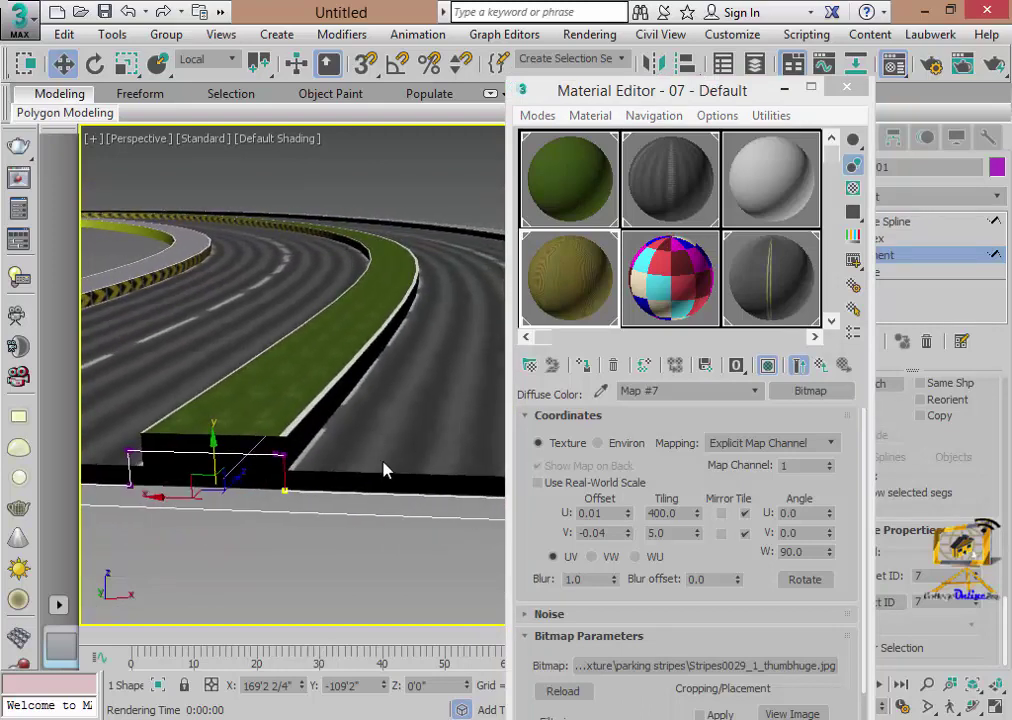
middle_click_drag(384, 467, 383, 457)
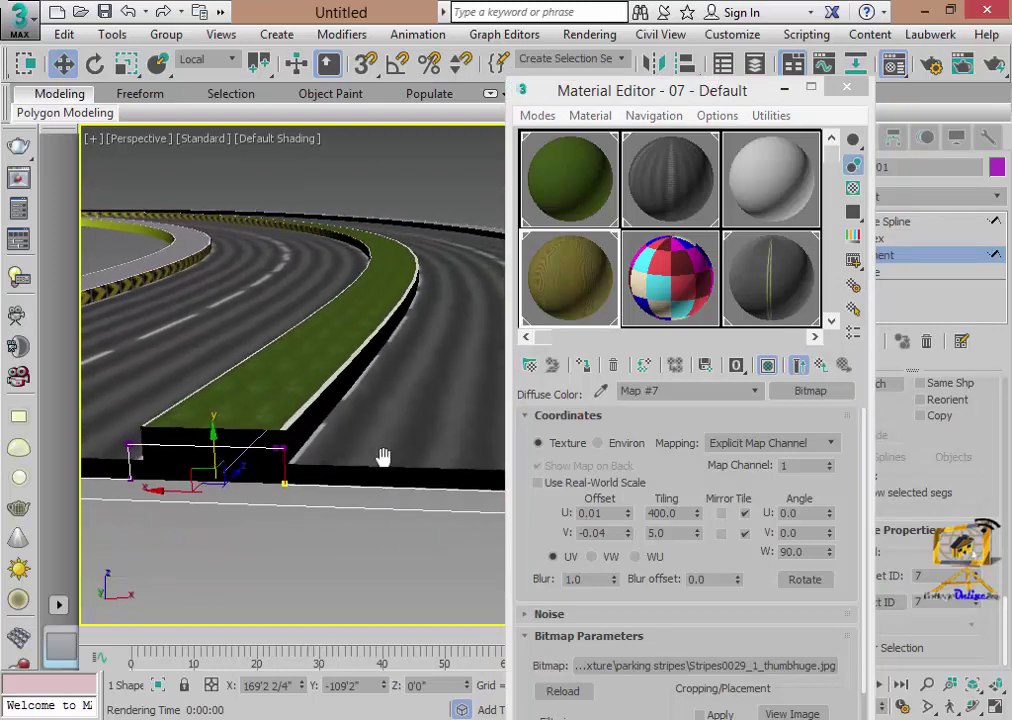
left_click(821, 366)
left_click(821, 366)
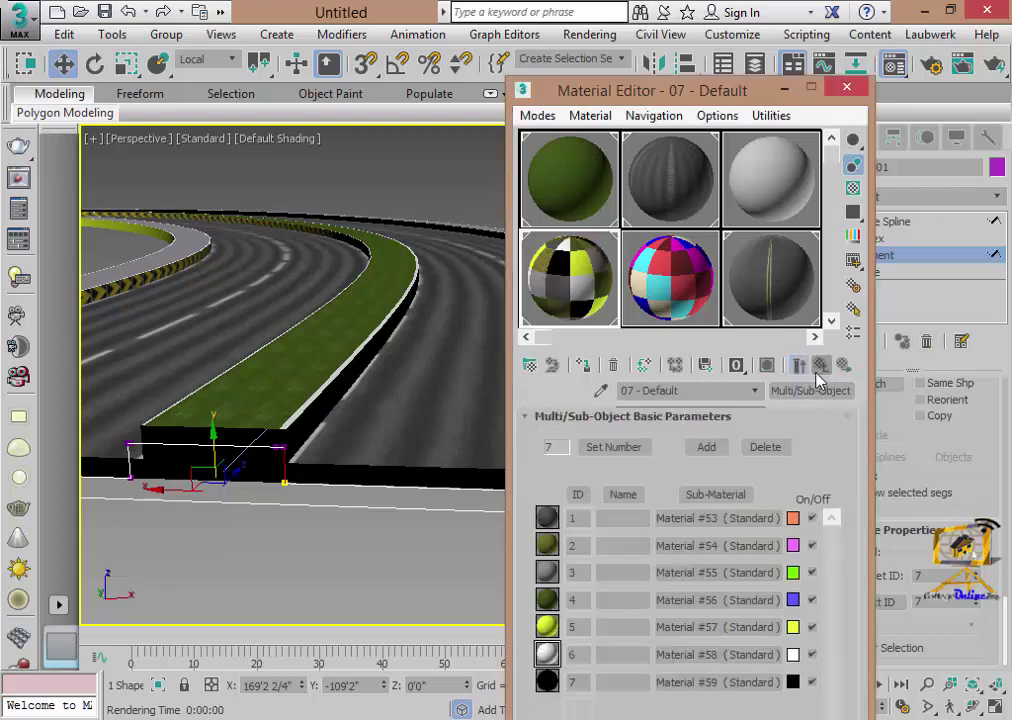
- Load Stripes0029_1_thumbhuge.jpg as a Bitmap in Material #59's diffuse slot
left_click(715, 682)
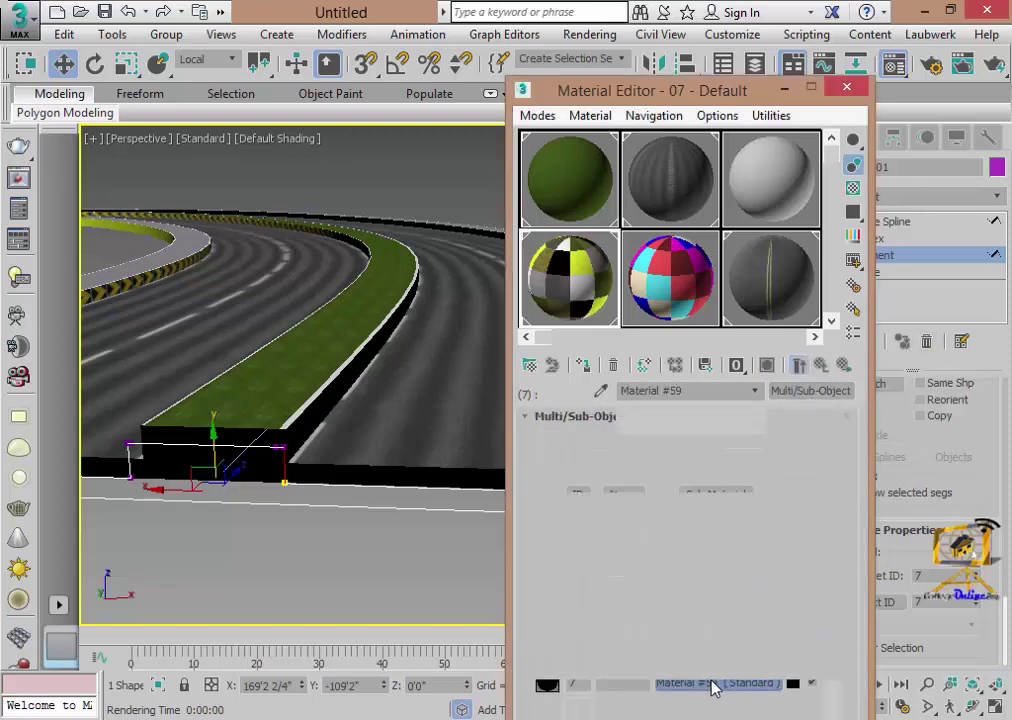
left_click(668, 541)
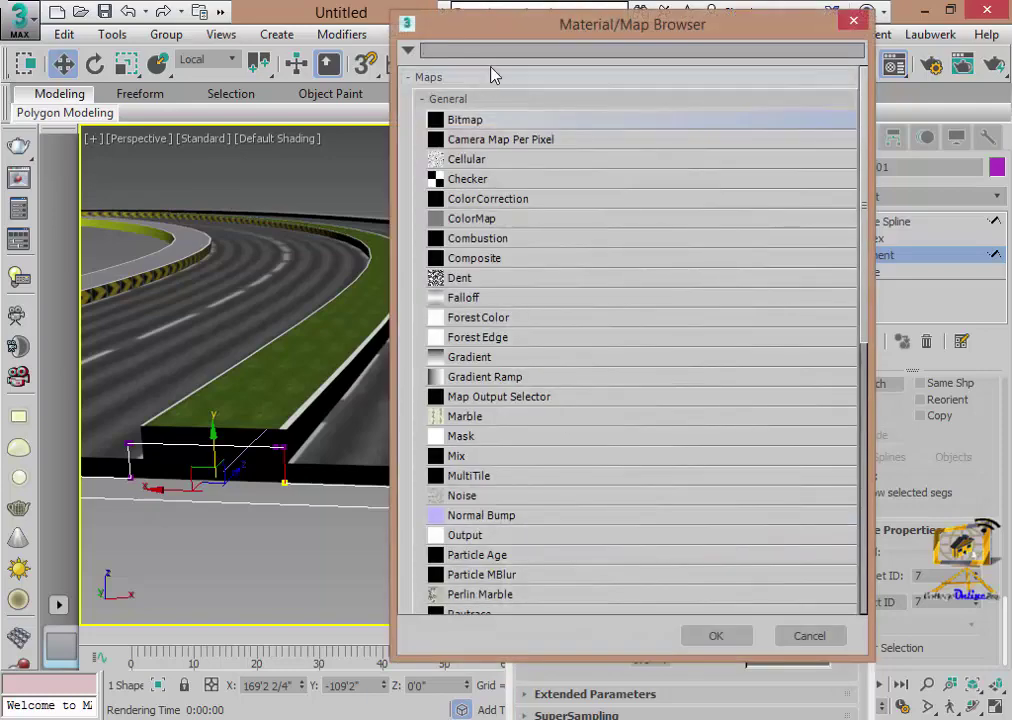
double_click(461, 125)
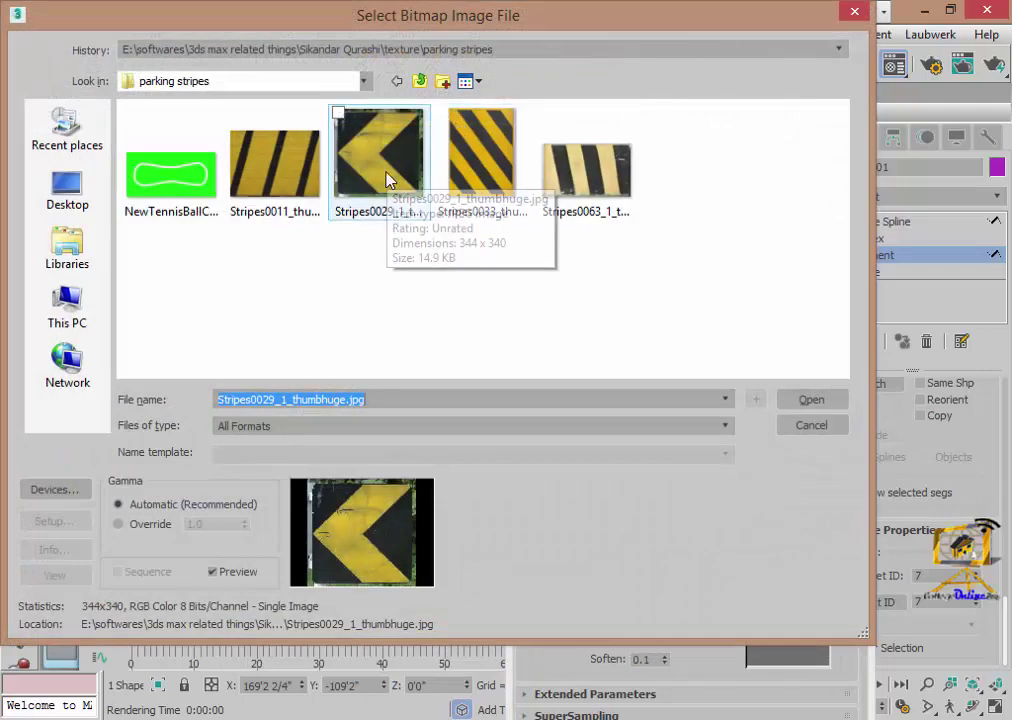
left_click(390, 180)
left_click(832, 400)
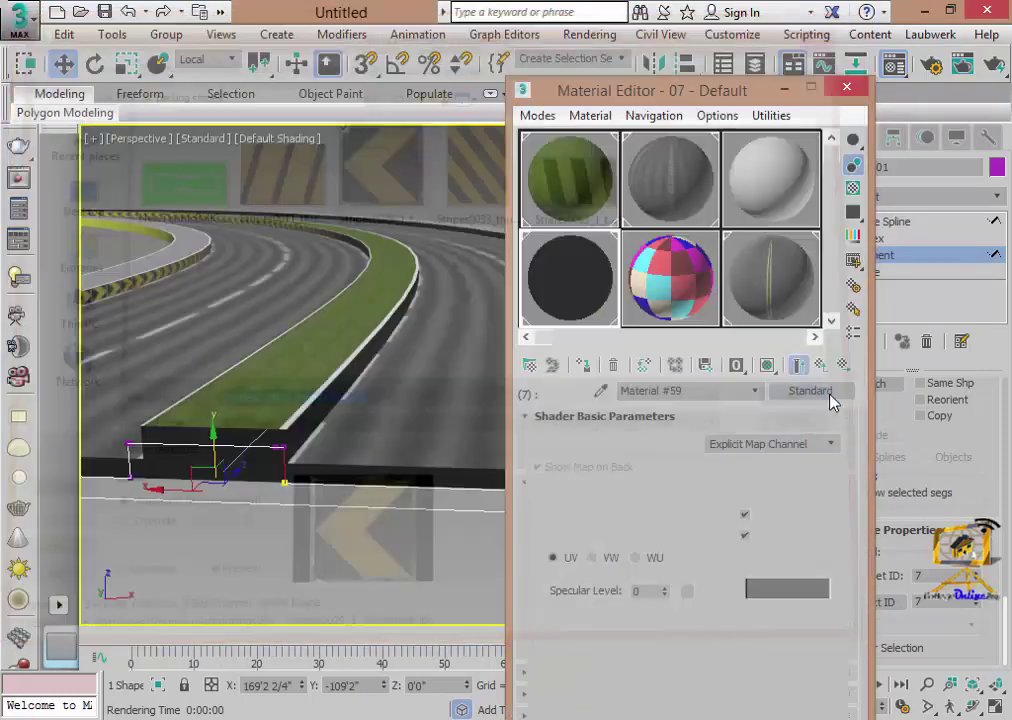
- Rotate the stripe map to W -90 and tile it U 200 by V 5, then minimize the Material Editor
mouse_move(460, 399)
middle_mouse_down()
mouse_move(316, 361)
mouse_move(354, 393)
middle_mouse_up()
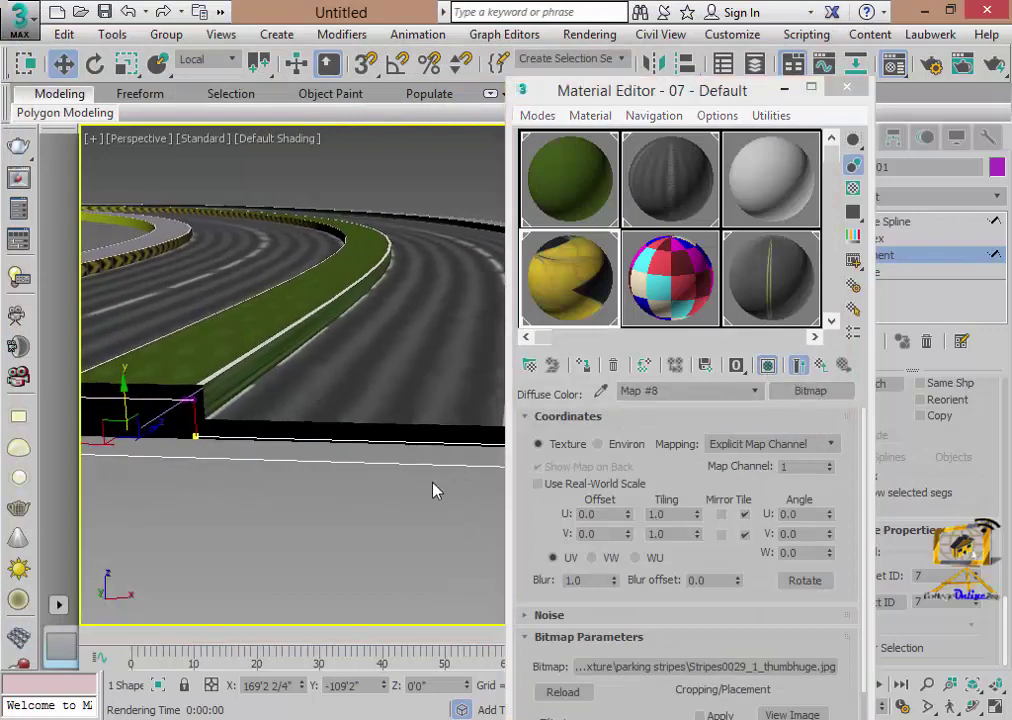
double_click(800, 553)
type("-90")
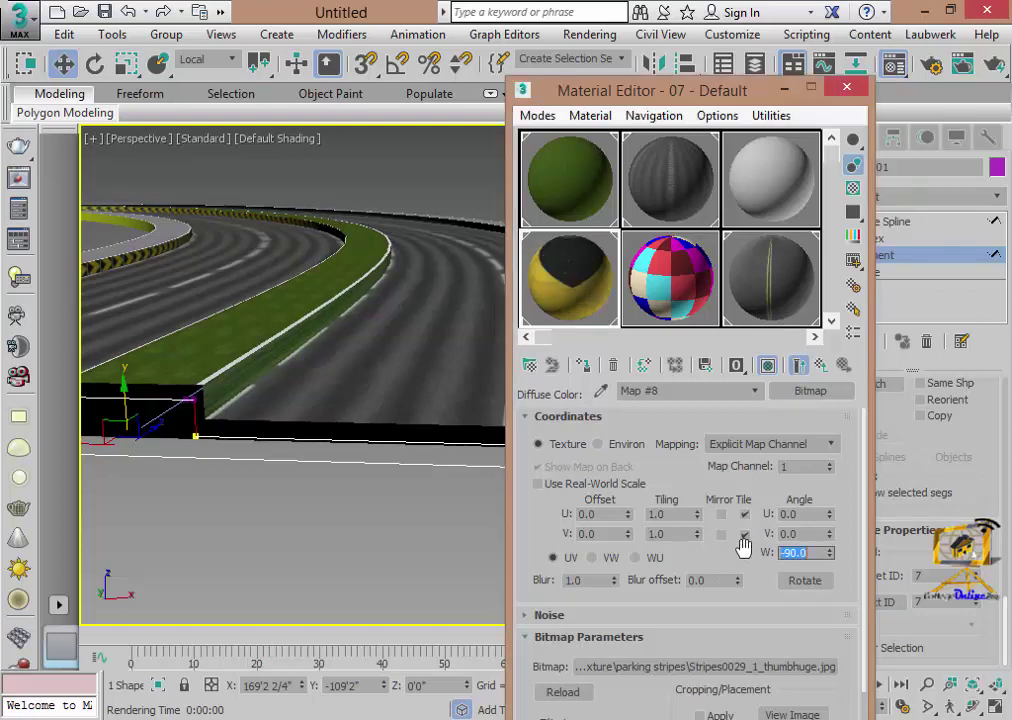
double_click(668, 513)
type("200")
key("Return")
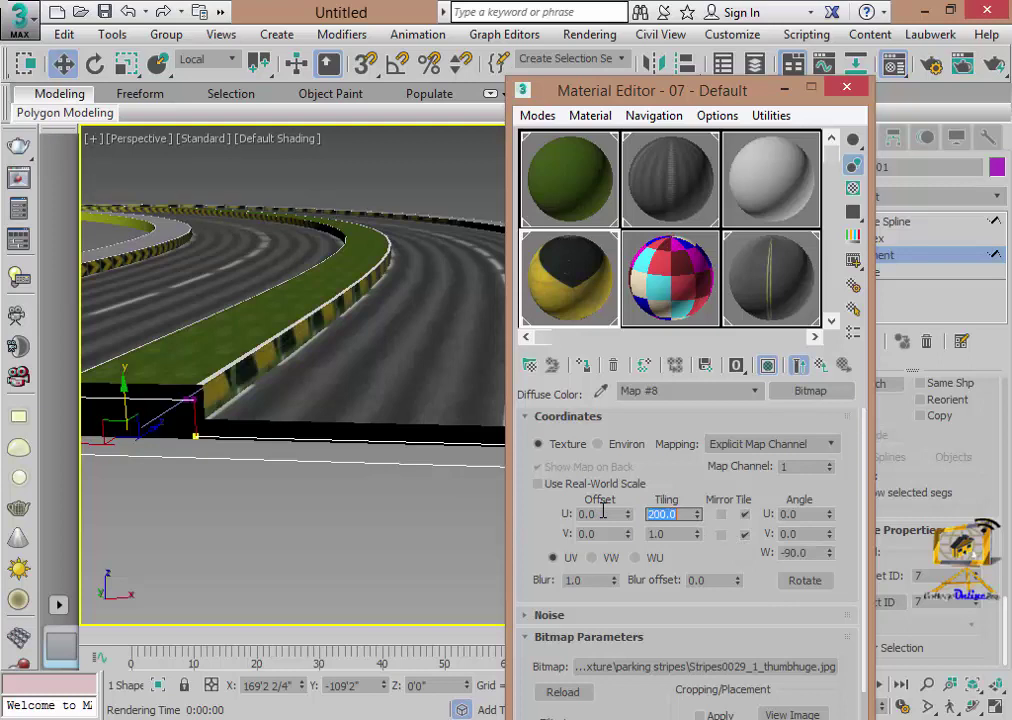
scroll(271, 434, "up", 1)
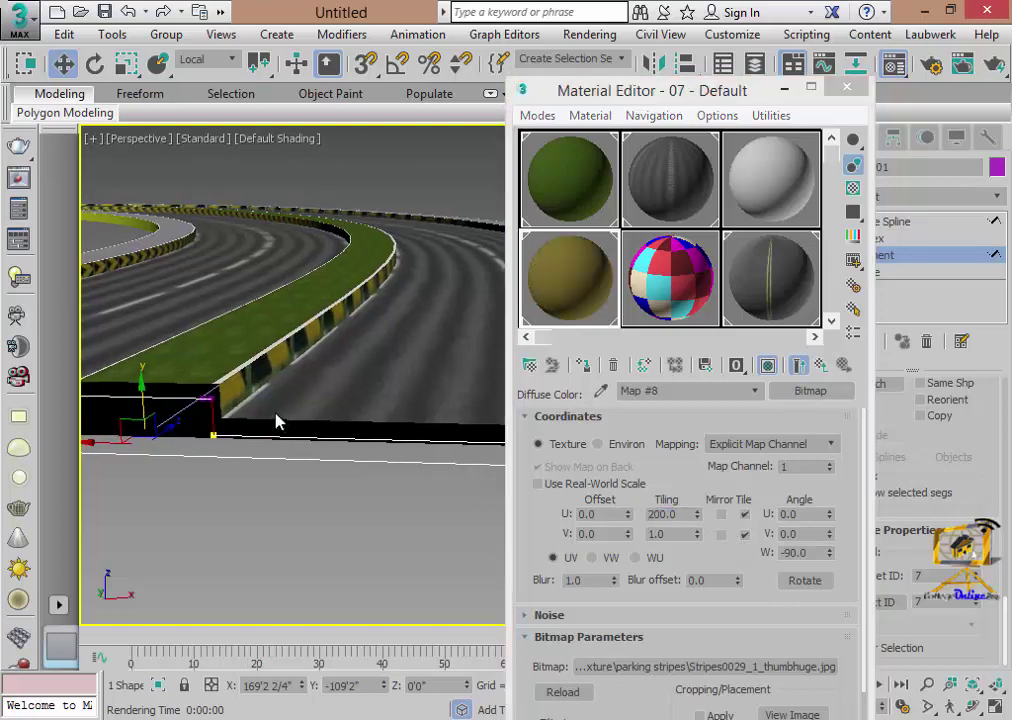
scroll(276, 420, "up", 1)
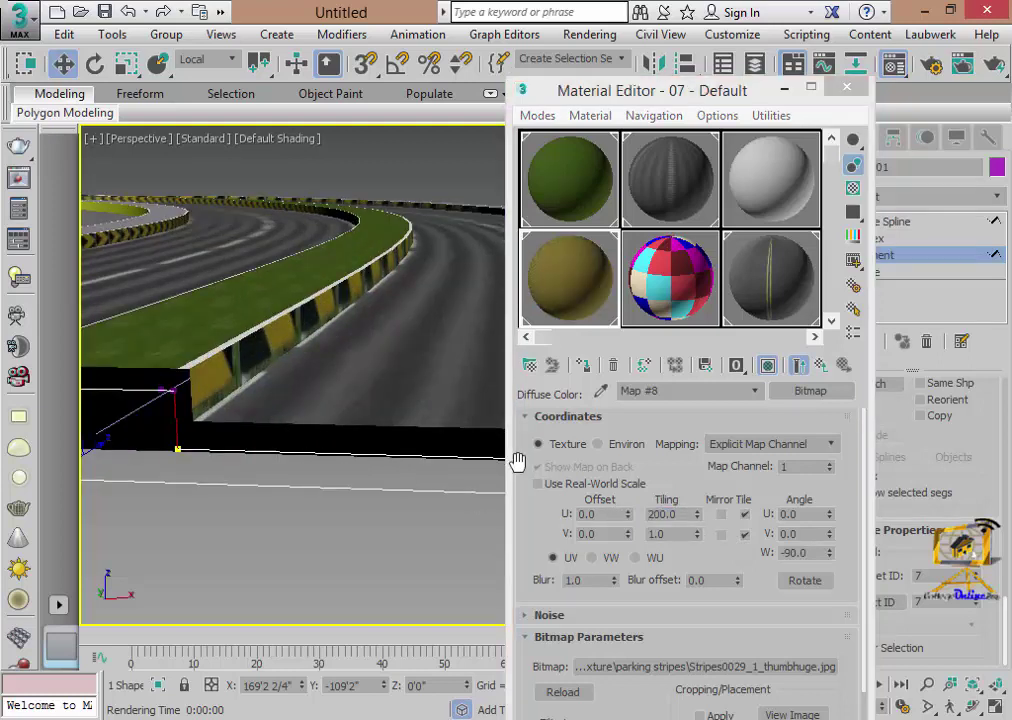
double_click(657, 533)
type("5")
key("Return")
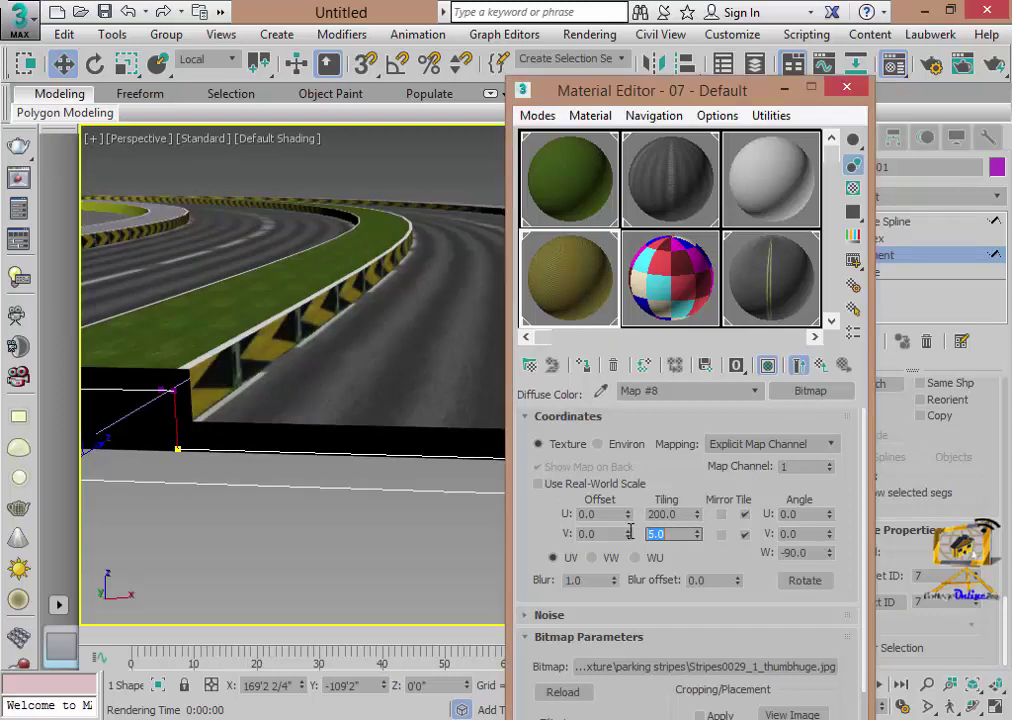
mouse_move(262, 429)
middle_mouse_down()
mouse_move(362, 420)
mouse_move(172, 316)
mouse_move(104, 369)
mouse_move(224, 368)
mouse_move(250, 428)
mouse_move(230, 413)
mouse_move(287, 450)
middle_mouse_up()
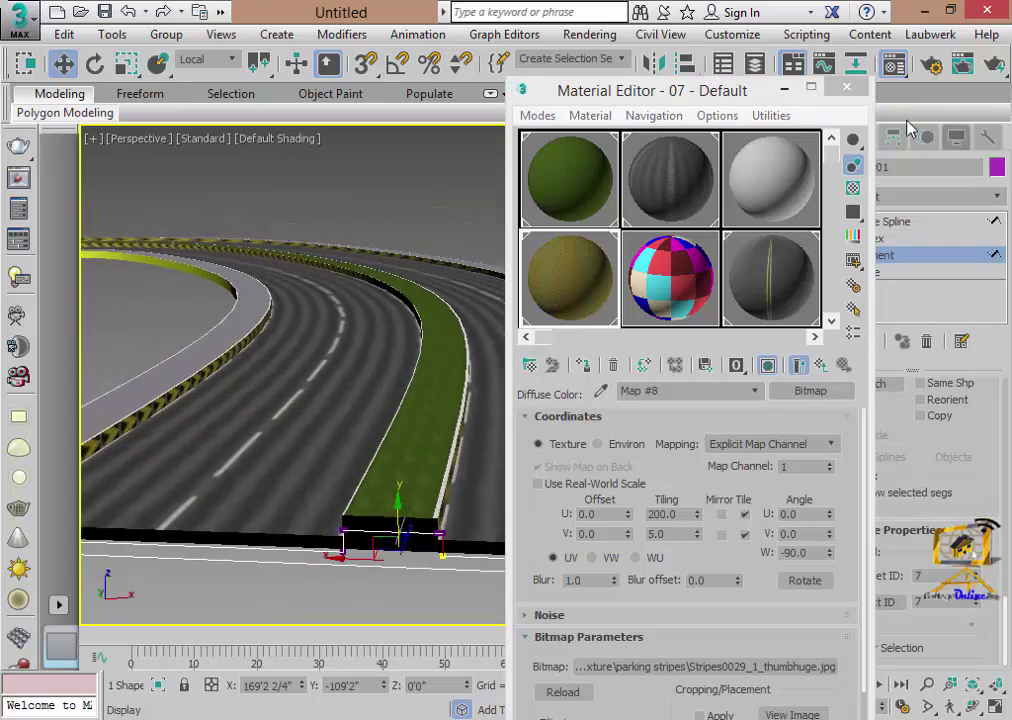
left_click(784, 87)
mouse_move(492, 350)
middle_mouse_down()
mouse_move(628, 405)
mouse_move(682, 357)
mouse_move(648, 366)
mouse_move(716, 520)
middle_mouse_up()
- Orbit down over the curved road, pick the Box primitive and maximize the perspective view
scroll(587, 395, "up", 5)
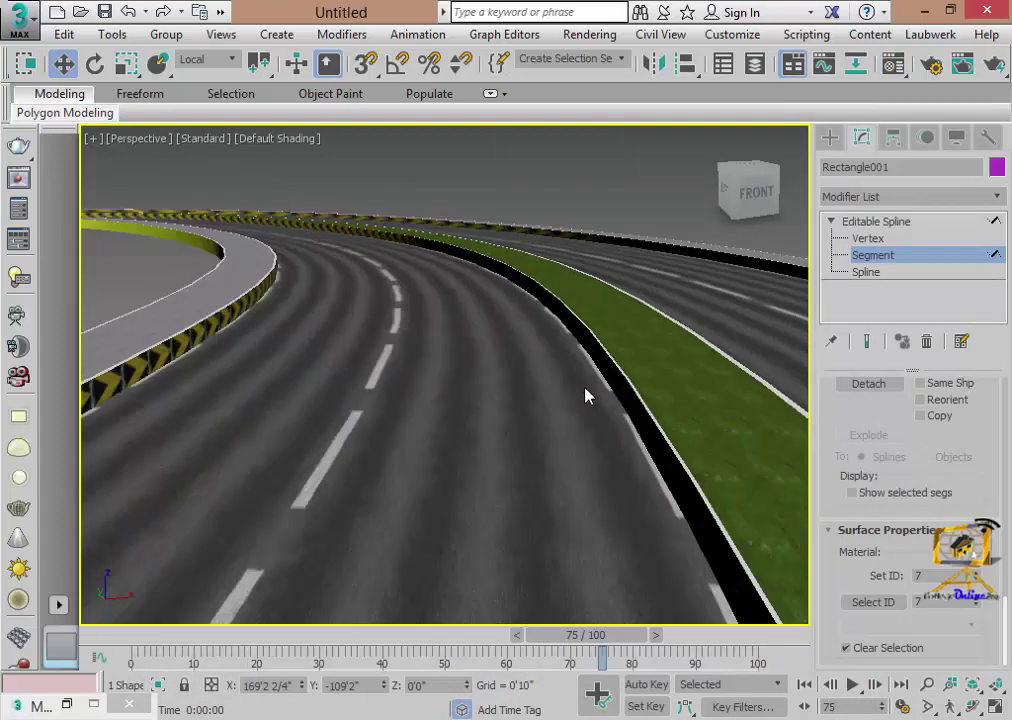
scroll(610, 388, "up", 2)
left_click(972, 706)
mouse_move(530, 360)
left_mouse_down()
mouse_move(520, 339)
mouse_move(522, 400)
mouse_move(549, 343)
mouse_move(540, 410)
mouse_move(499, 397)
mouse_move(522, 395)
mouse_move(617, 467)
left_mouse_up()
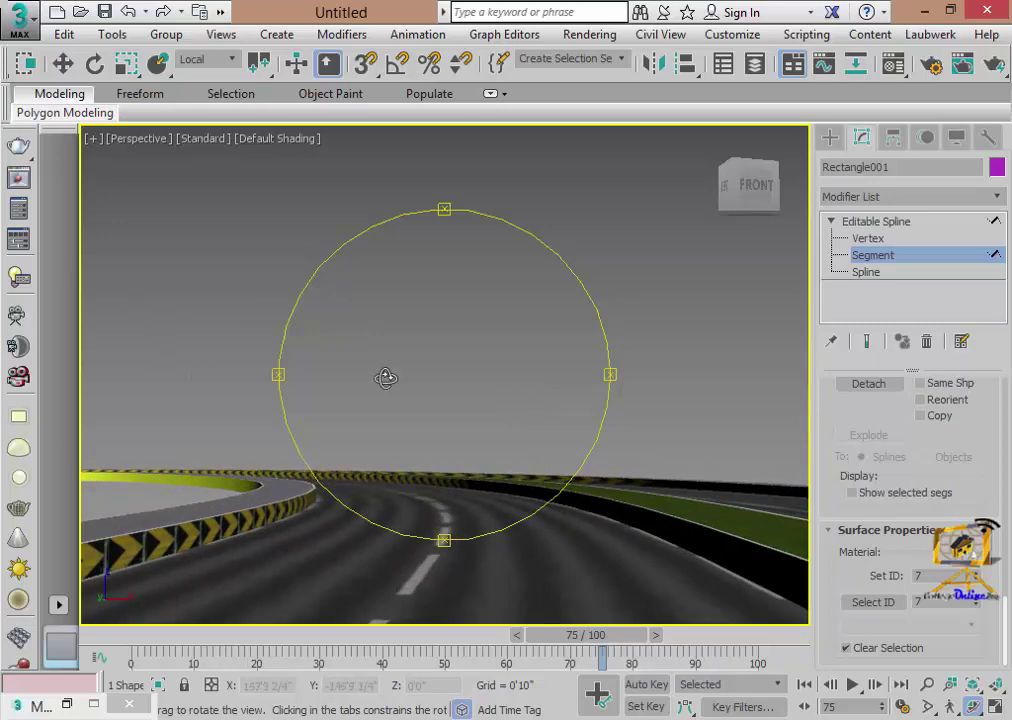
mouse_move(386, 378)
left_mouse_down()
mouse_move(373, 408)
mouse_move(388, 436)
mouse_move(395, 415)
mouse_move(251, 379)
left_mouse_up()
left_click(830, 138)
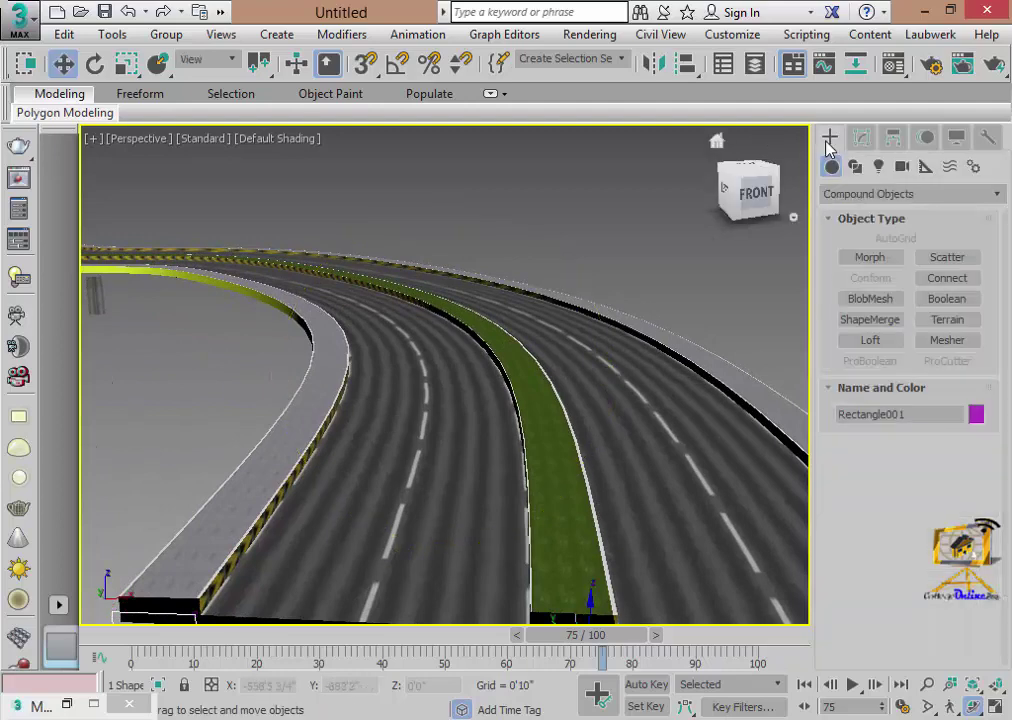
left_click(849, 194)
left_click(862, 212)
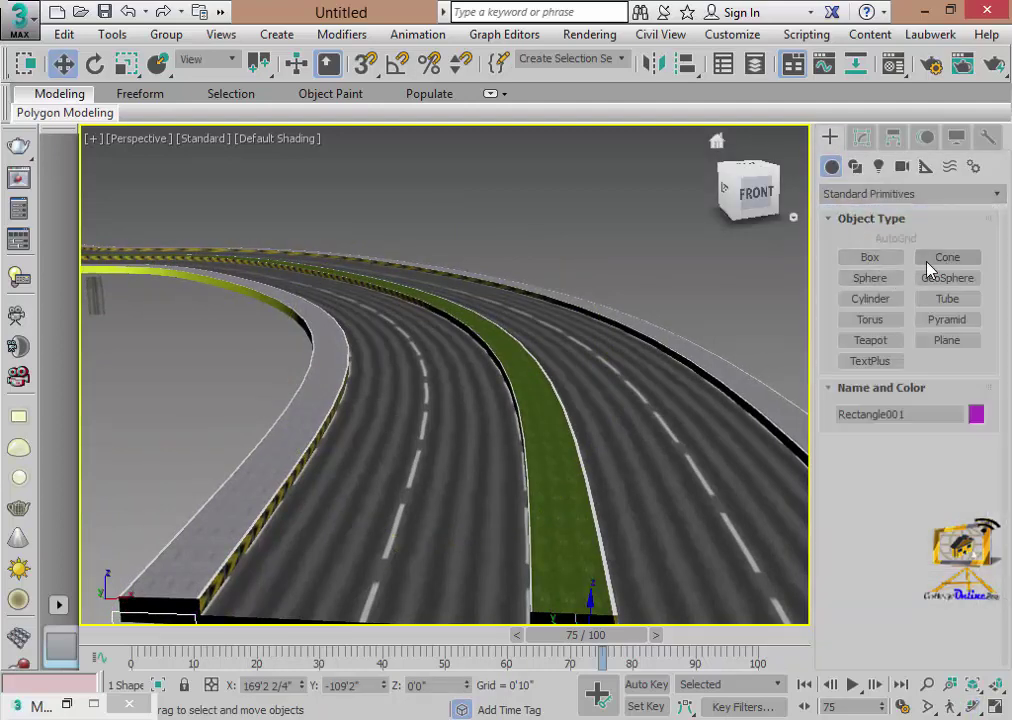
left_click(870, 257)
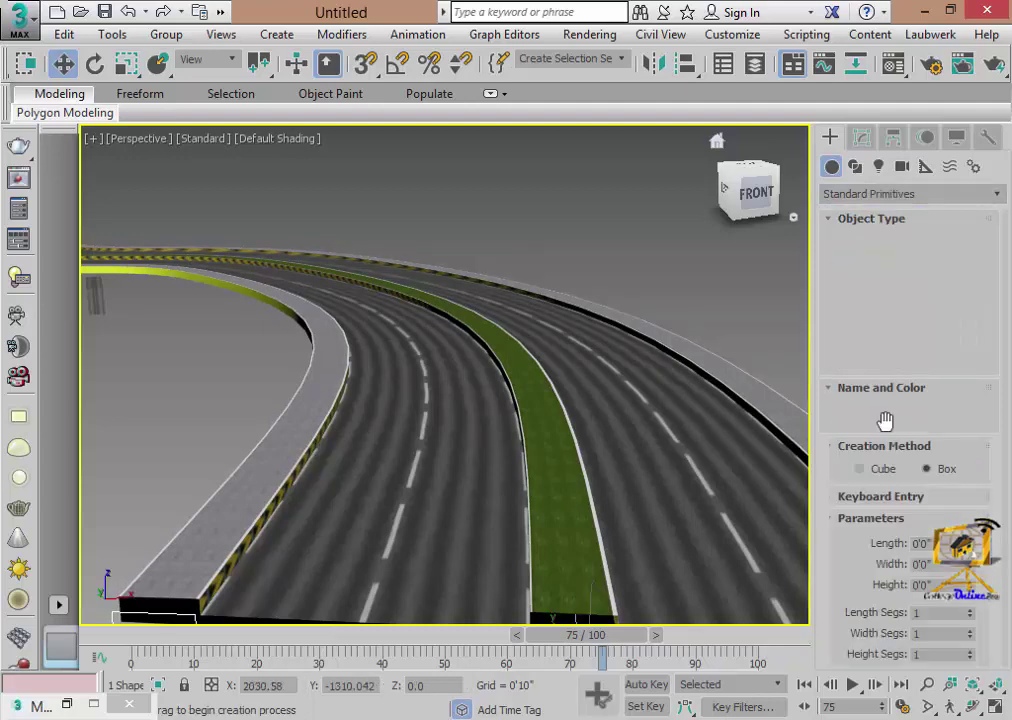
left_click(1000, 705)
left_click(163, 299)
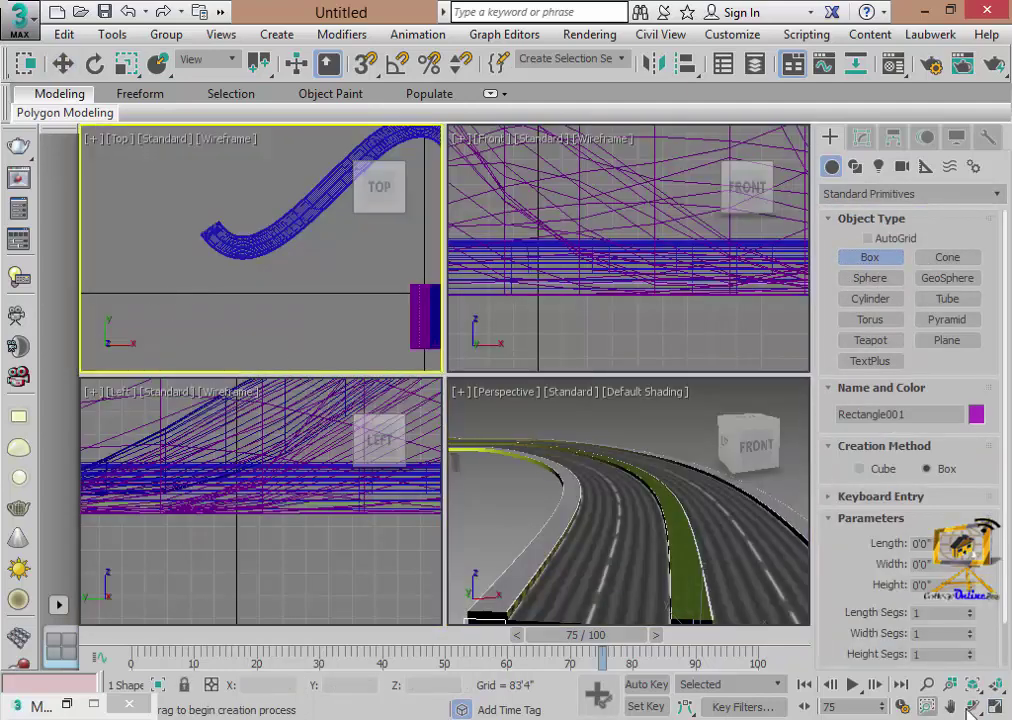
key("alt+w")
scroll(335, 387, "down", 5)
middle_click_drag(600, 420, 300, 400)
scroll(311, 400, "up", 3)
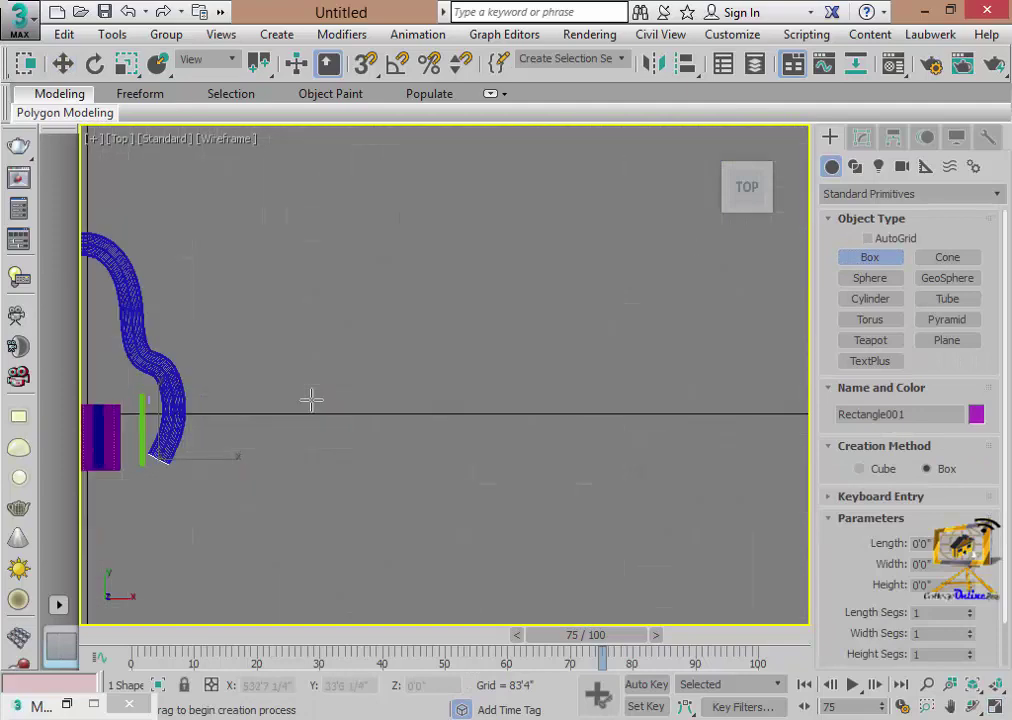
scroll(311, 400, "up", 2)
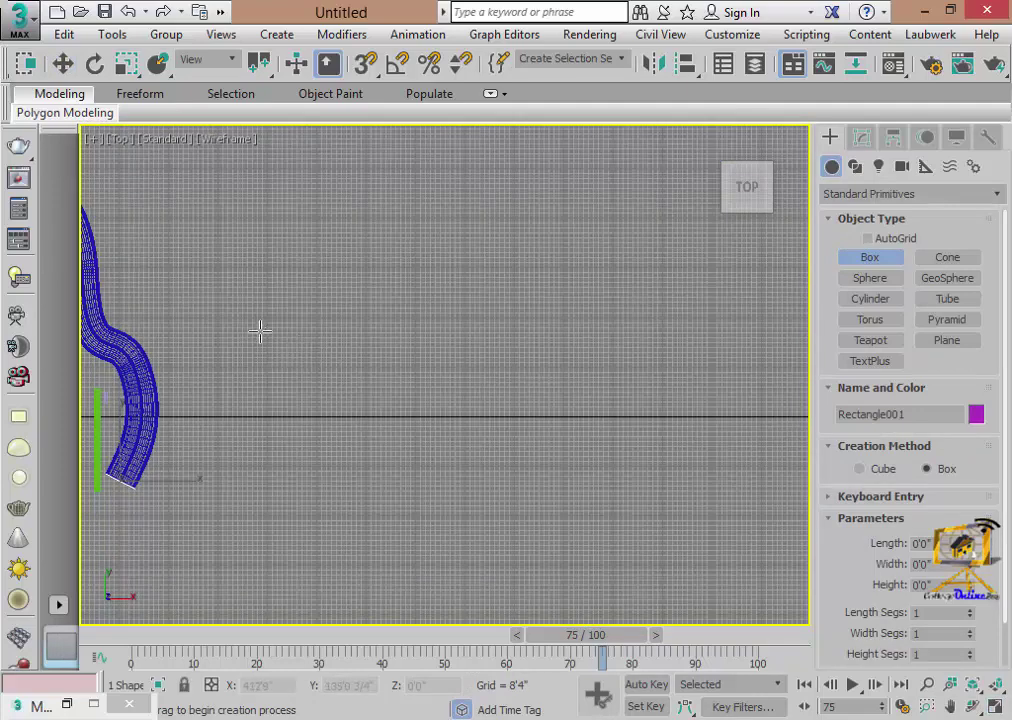
left_click(1000, 706)
left_click(599, 548)
key("alt+w")
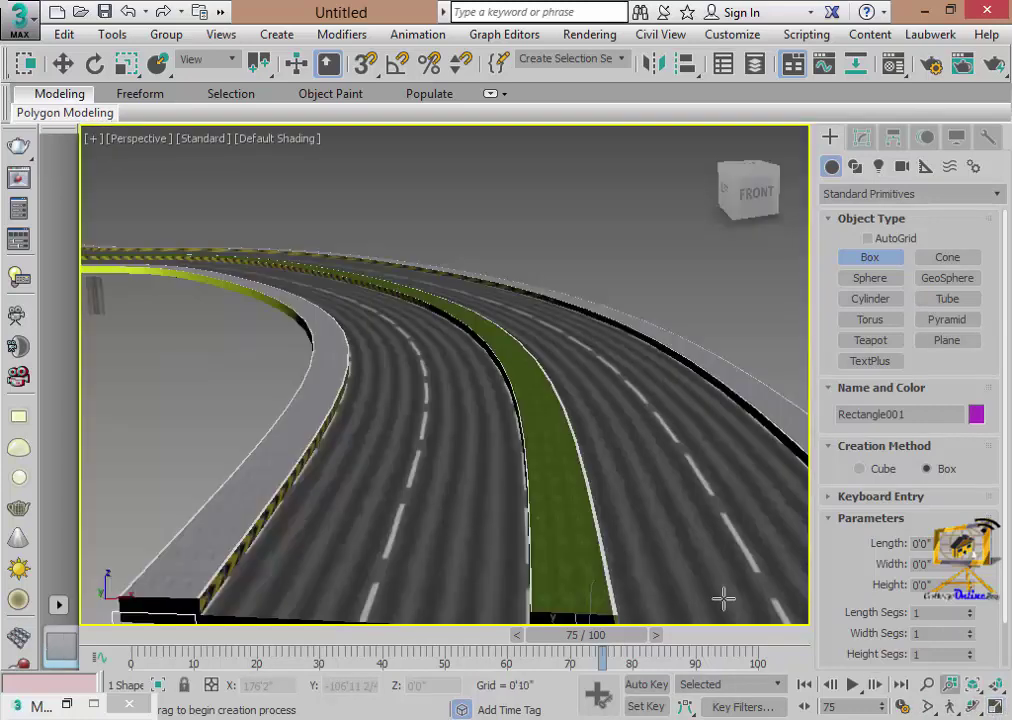
scroll(632, 515, "up", 2)
scroll(553, 483, "up", 2)
scroll(553, 483, "up", 2)
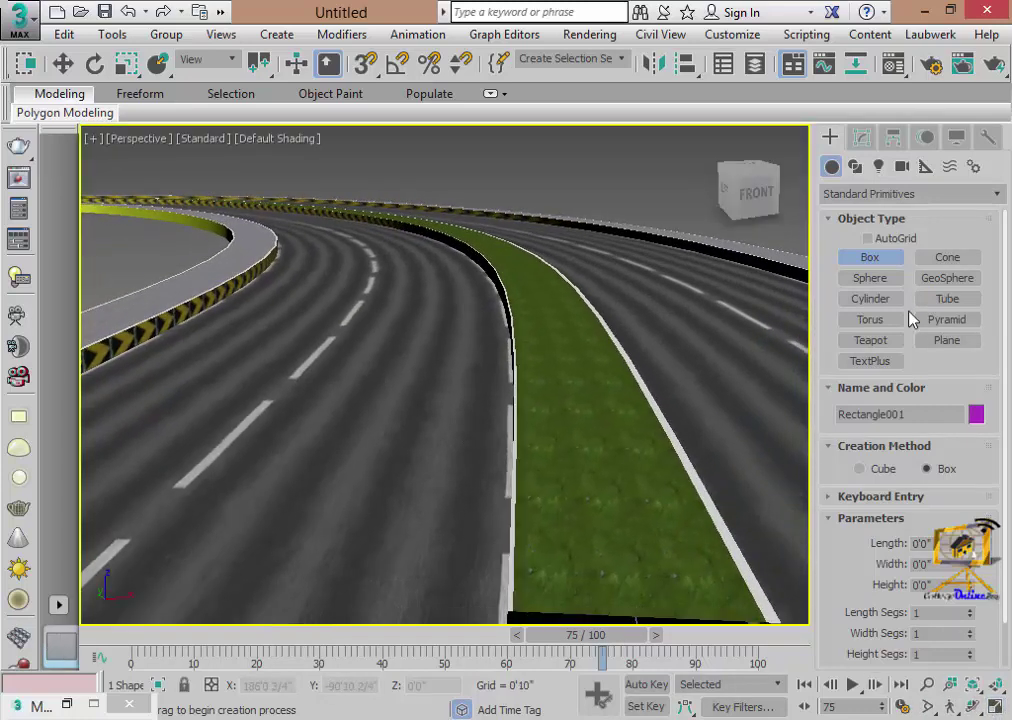
- Enable AutoGrid and build a trial box standing on the grass median
left_click(867, 238)
scroll(553, 413, "down", 2)
scroll(560, 413, "down", 2)
mouse_move(566, 430)
left_mouse_down()
mouse_move(653, 474)
mouse_move(669, 460)
left_mouse_up()
right_click(669, 460)
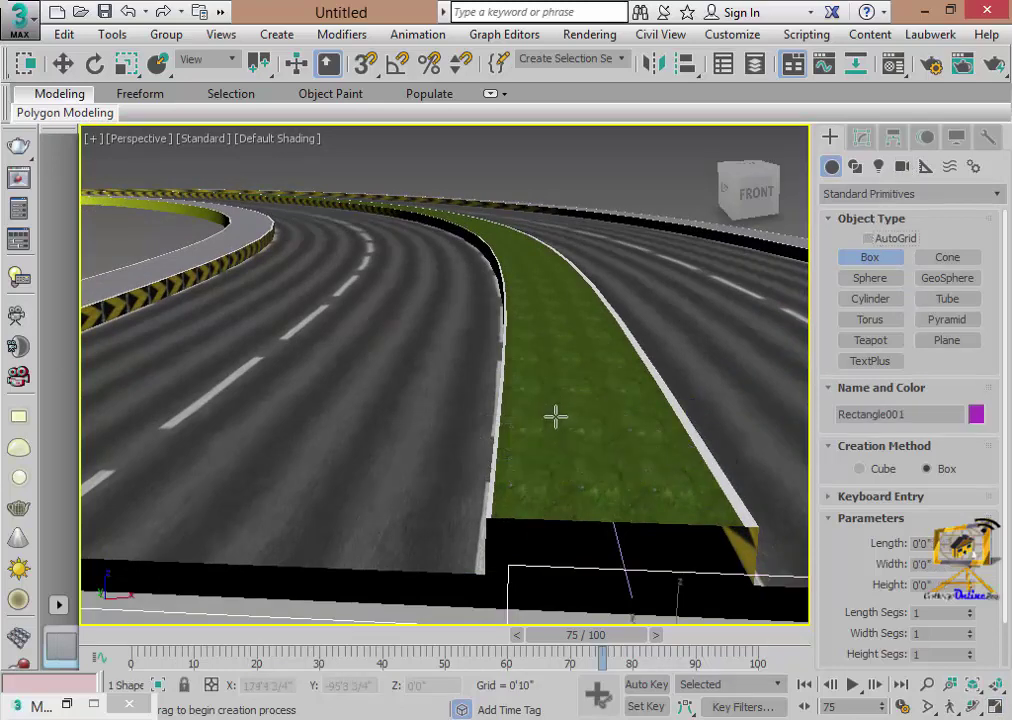
left_click_drag(556, 416, 626, 463)
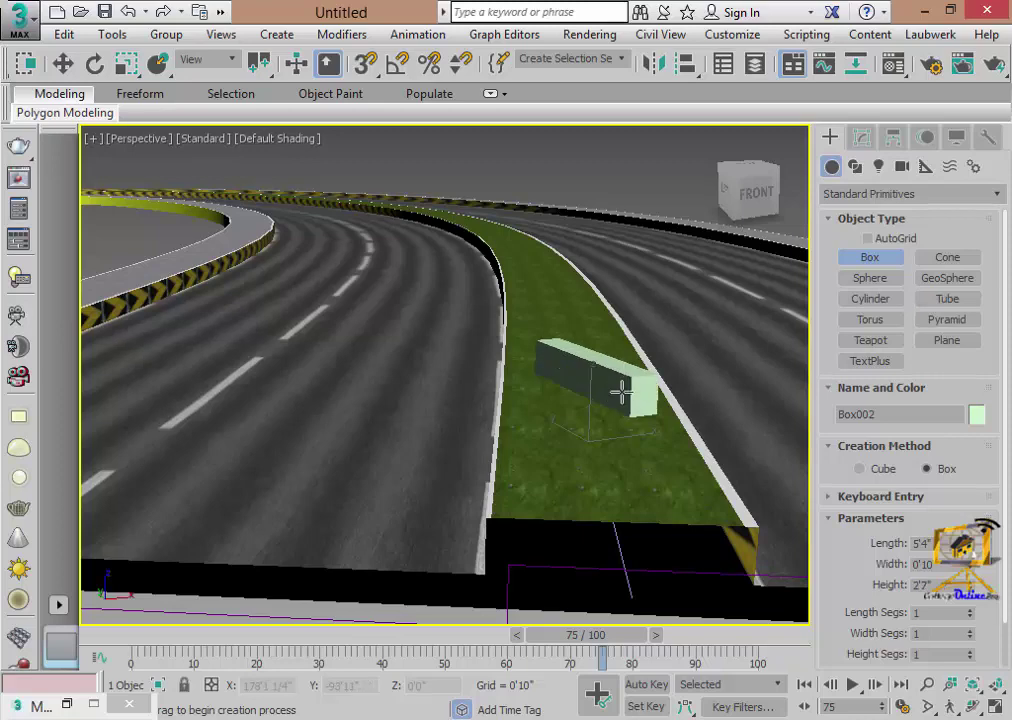
left_click(620, 393)
key("w")
- Inspect the trial box, shorten its length, then delete it
left_click(972, 686)
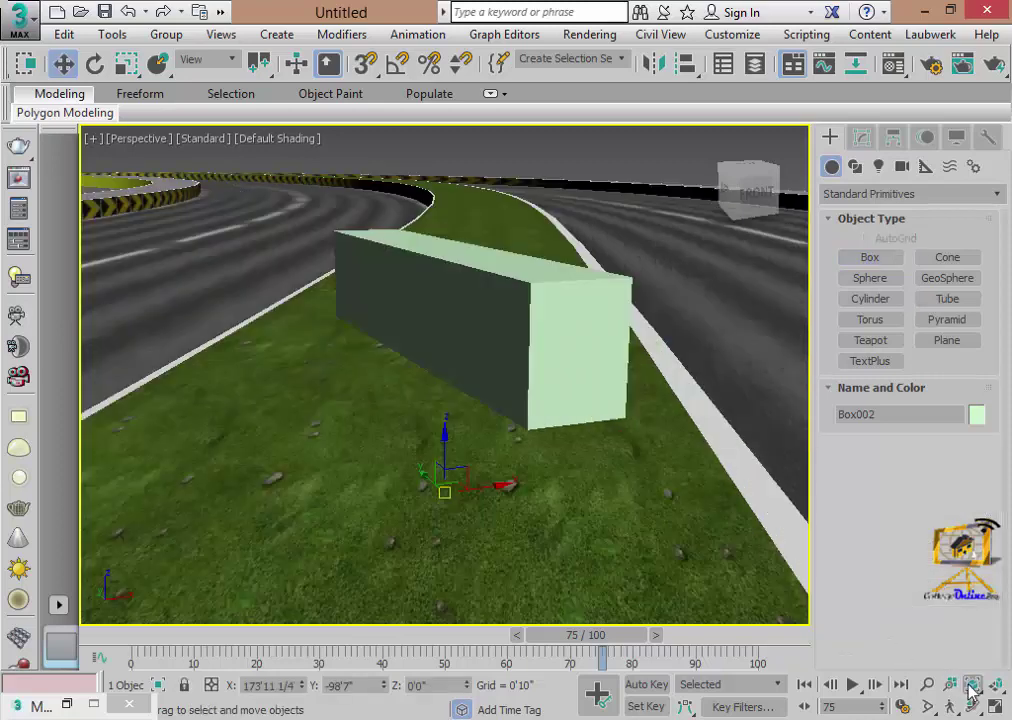
left_click(972, 706)
mouse_move(334, 273)
left_mouse_down()
mouse_move(366, 364)
mouse_move(388, 358)
mouse_move(450, 380)
left_mouse_up()
right_click(689, 472)
left_click(861, 137)
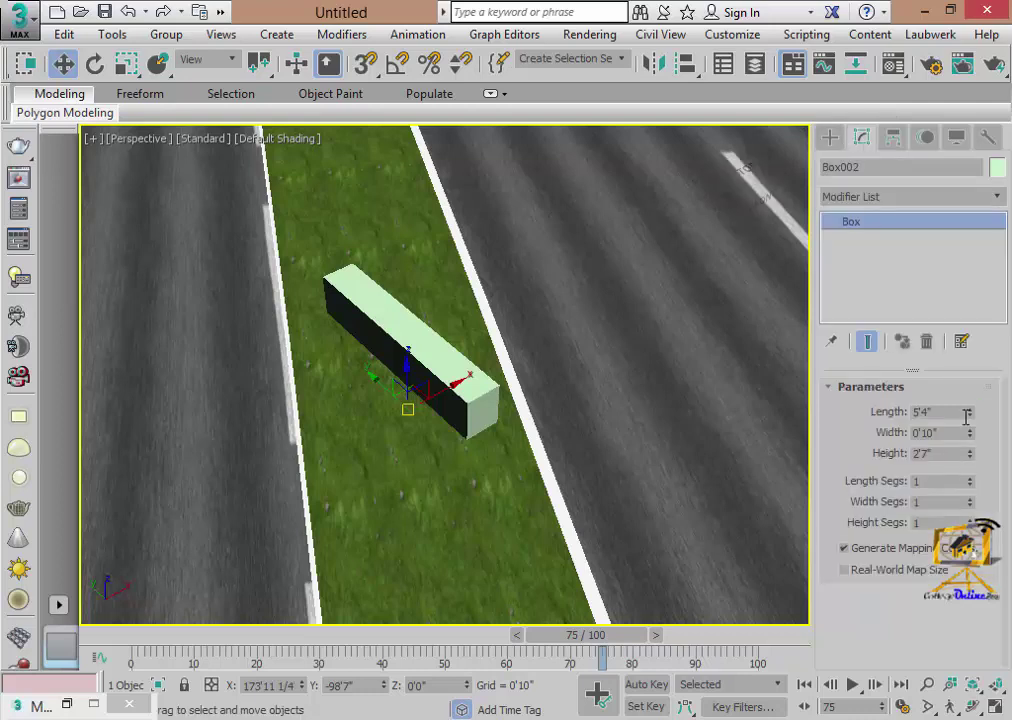
left_click_drag(967, 418, 960, 501)
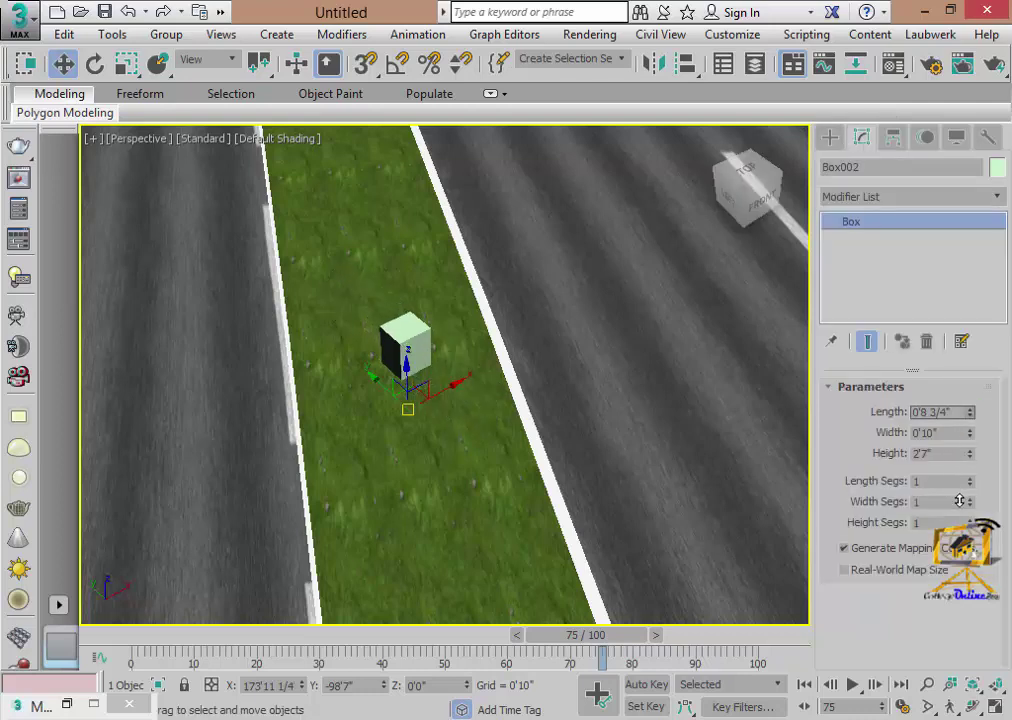
key("Delete")
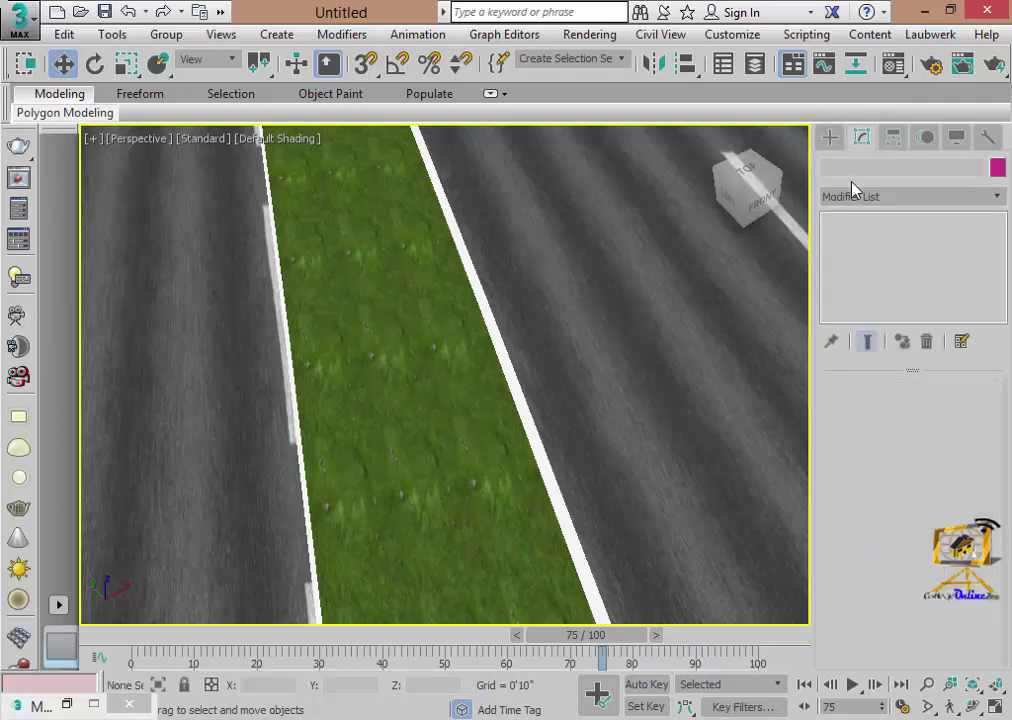
left_click(830, 137)
- Draw a cylinder pole at the edge of the grass median
left_click(870, 298)
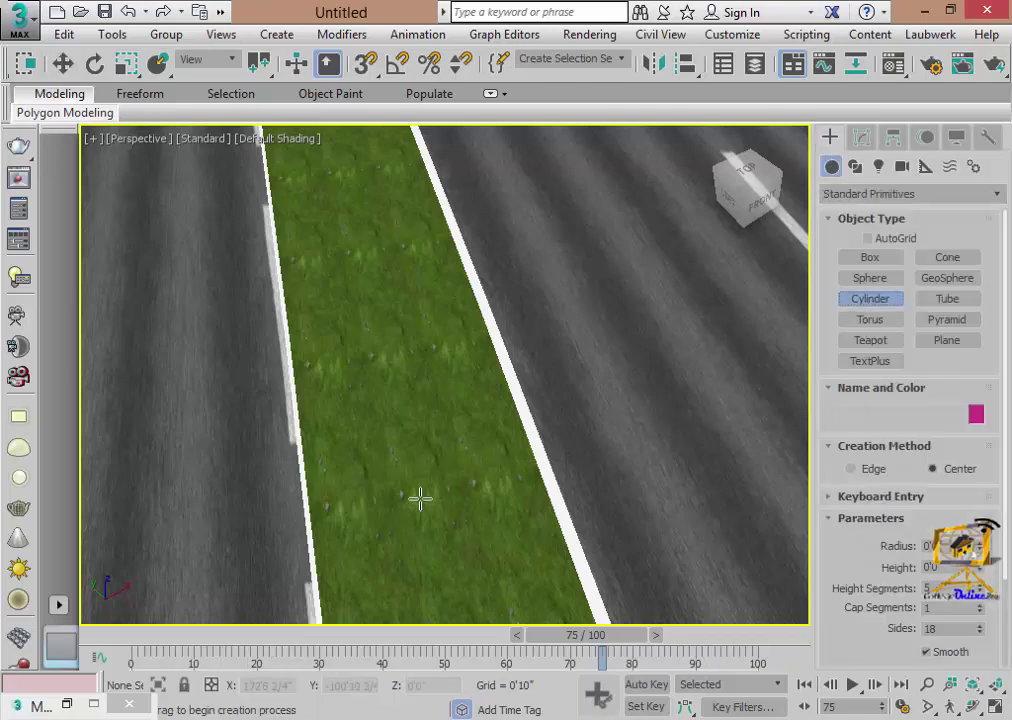
middle_click_drag(438, 494, 286, 511)
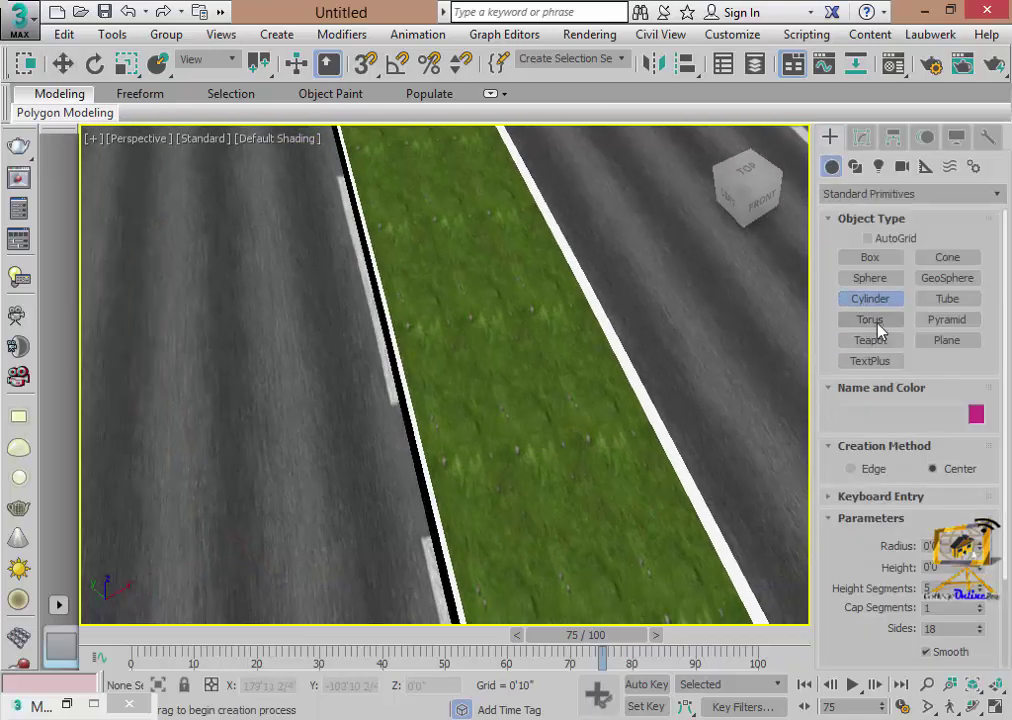
scroll(395, 380, "down", 3)
scroll(393, 420, "down", 3)
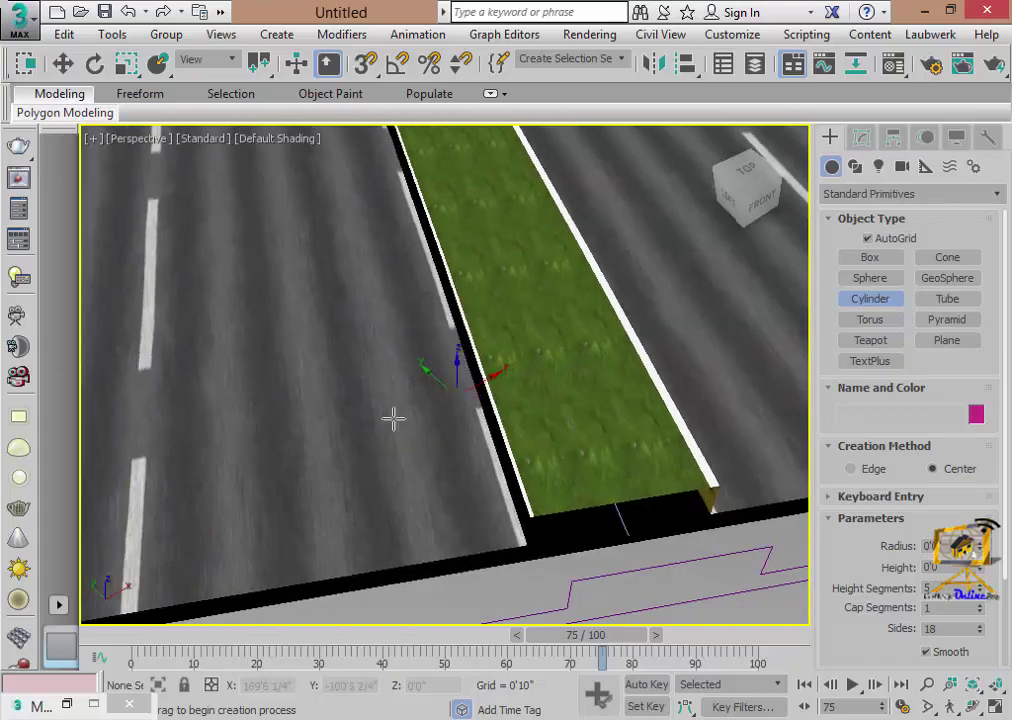
left_click(334, 484)
scroll(320, 330, "down", 4)
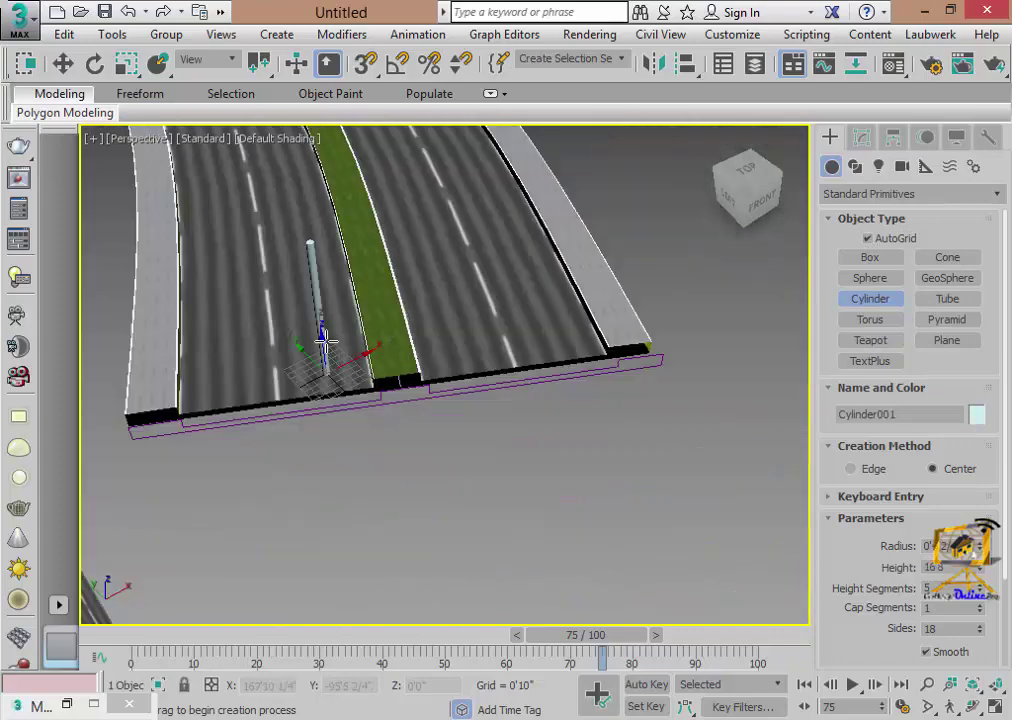
scroll(346, 352, "up", 3)
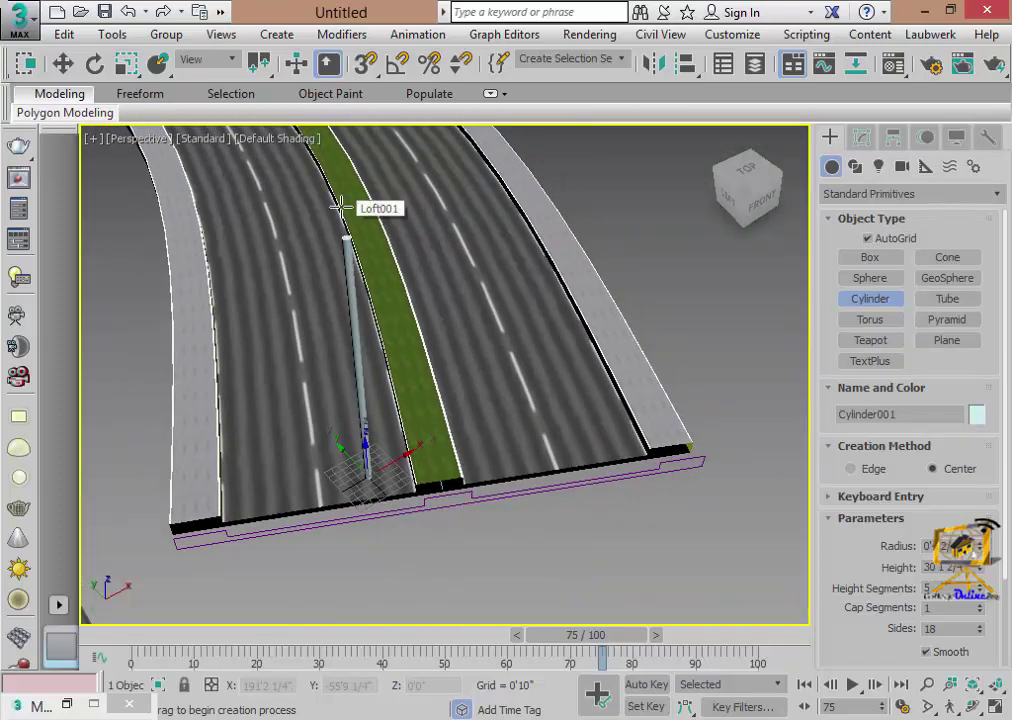
left_click(361, 203)
- Set the pole's height to 40'0" and orbit the view to check it
left_click(861, 137)
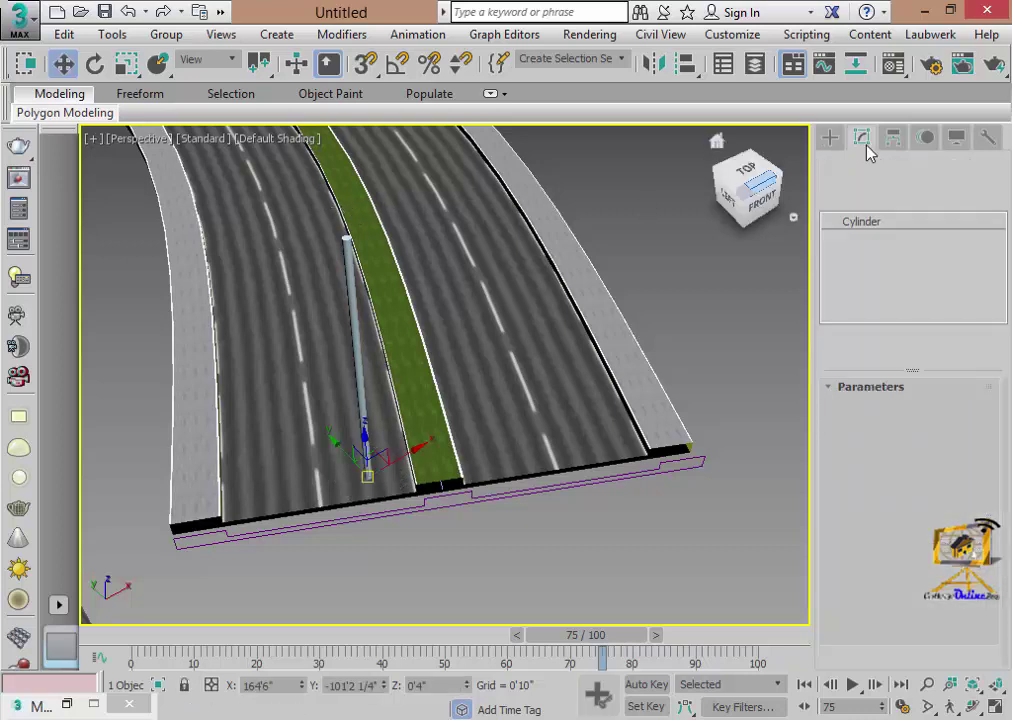
left_click_drag(962, 437, 902, 432)
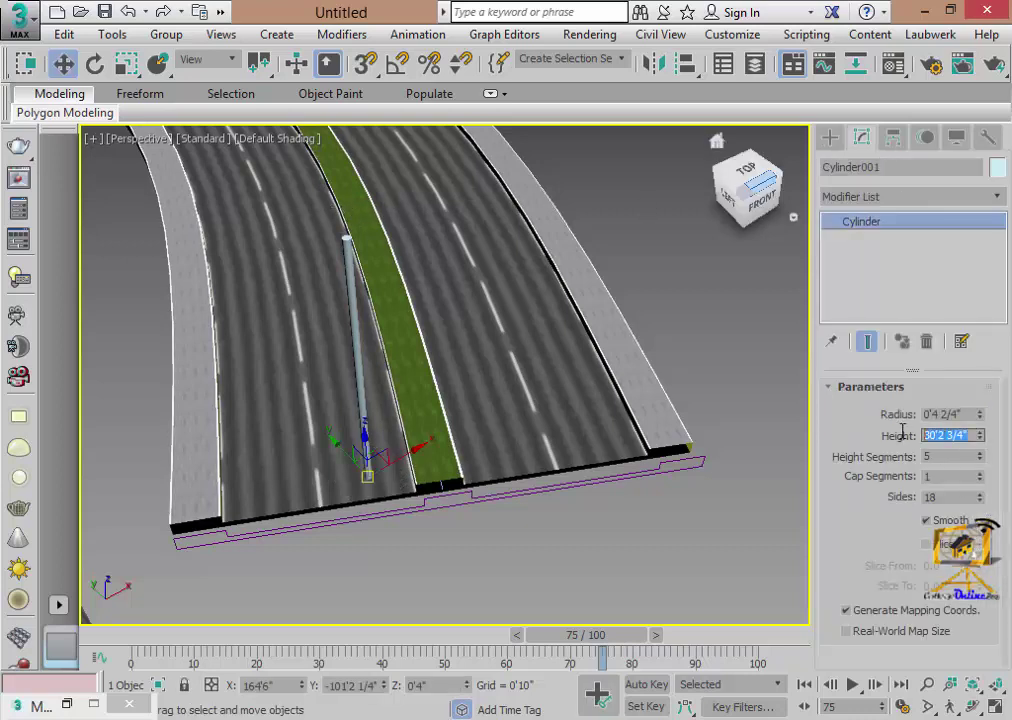
type("40'0")
key("Return")
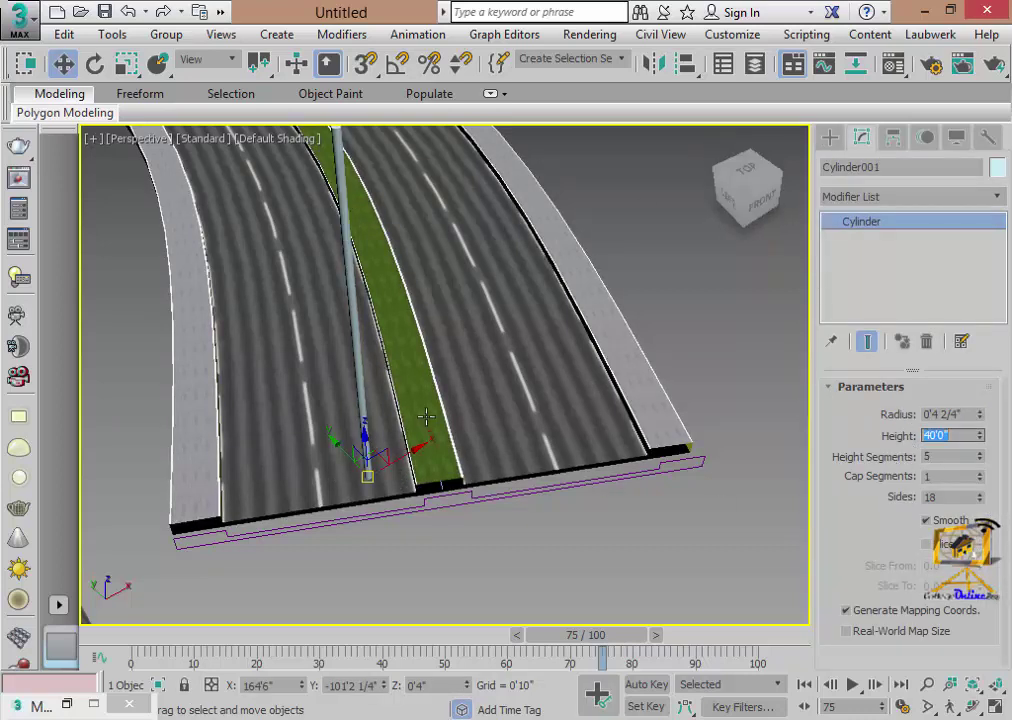
scroll(340, 430, "down", 2)
mouse_move(340, 430)
middle_mouse_down()
mouse_move(480, 400)
mouse_move(486, 343)
mouse_move(443, 350)
mouse_move(508, 372)
mouse_move(512, 360)
middle_mouse_up()
scroll(520, 320, "up", 4)
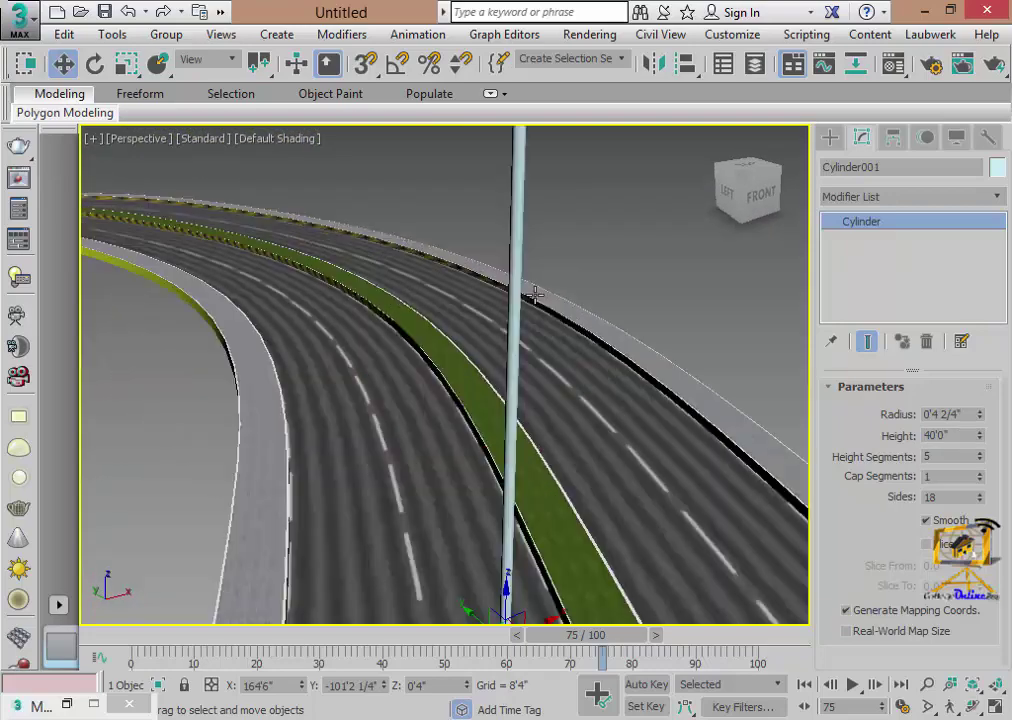
mouse_move(533, 294)
middle_mouse_down("alt")
mouse_move(524, 334)
mouse_move(532, 444)
mouse_move(535, 428)
middle_mouse_up("alt")
left_click(990, 698)
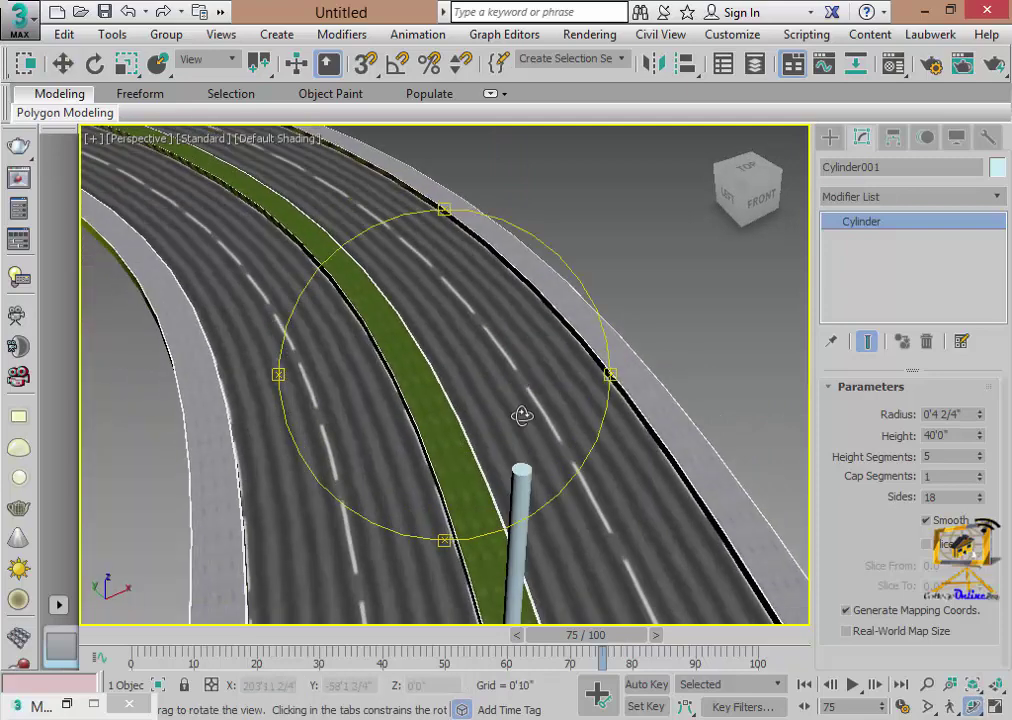
mouse_move(522, 418)
left_mouse_down()
mouse_move(515, 429)
mouse_move(522, 422)
left_mouse_up()
right_click(522, 422)
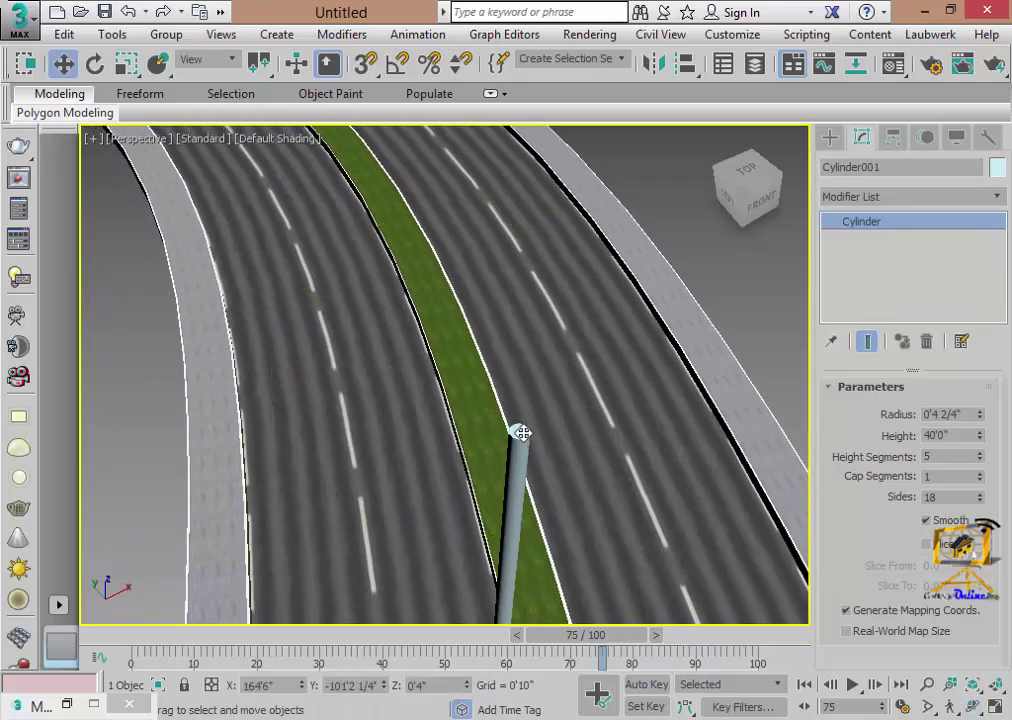
left_click(829, 139)
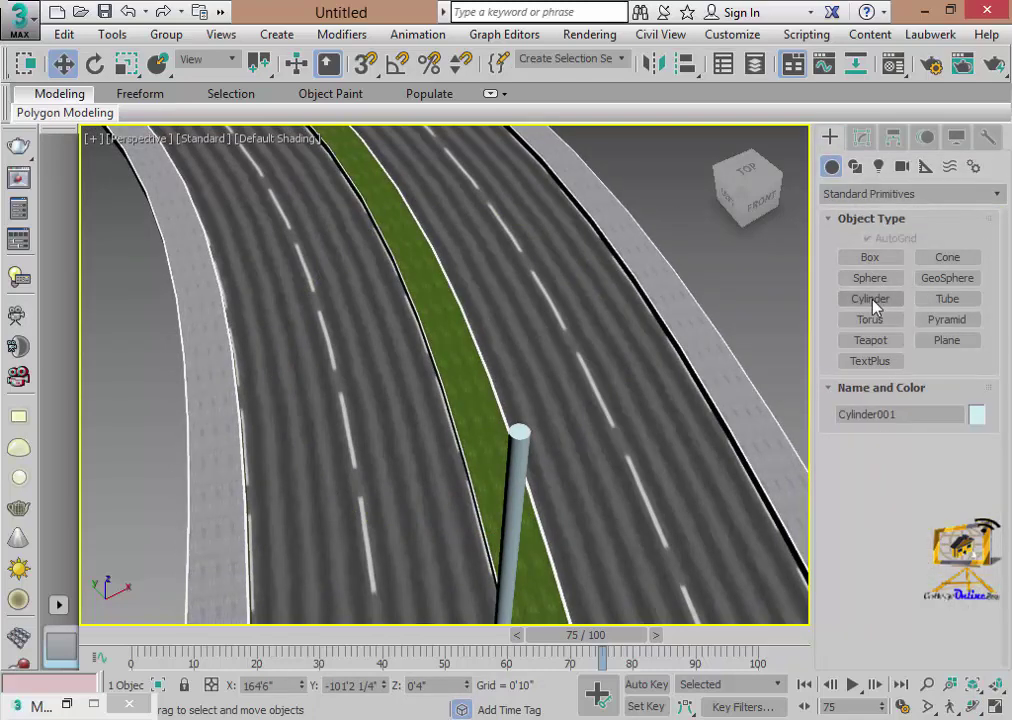
- Draw a second, horizontal cylinder out from the pole top and shorten it into a crossbar
left_click(870, 298)
middle_click_drag(606, 388, 565, 413, "alt")
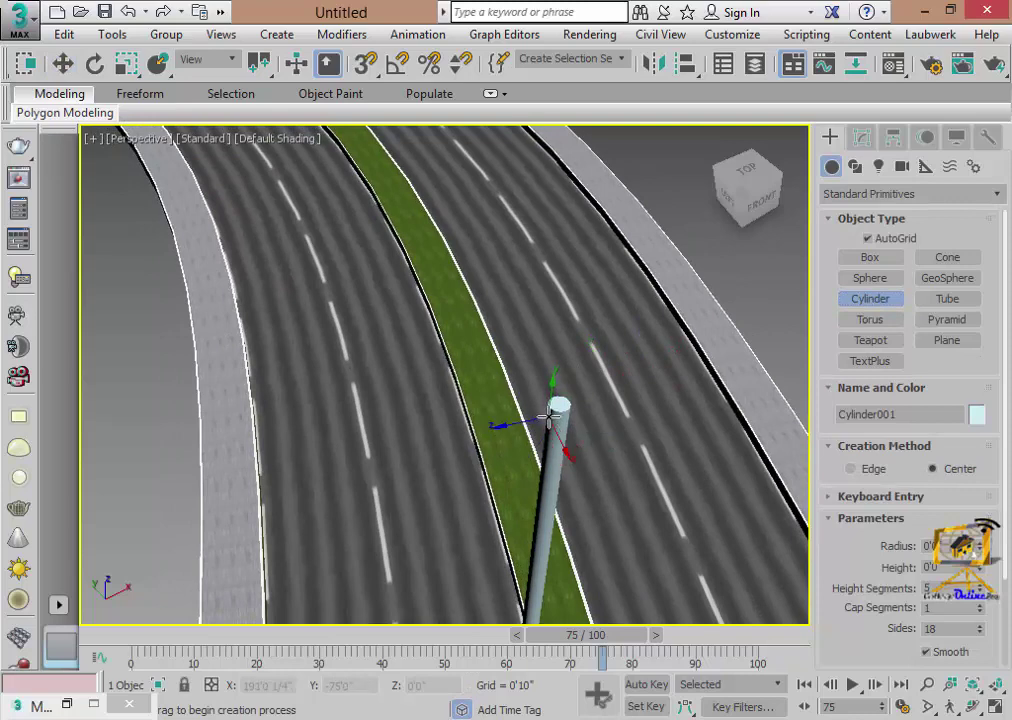
left_click_drag(548, 418, 546, 424)
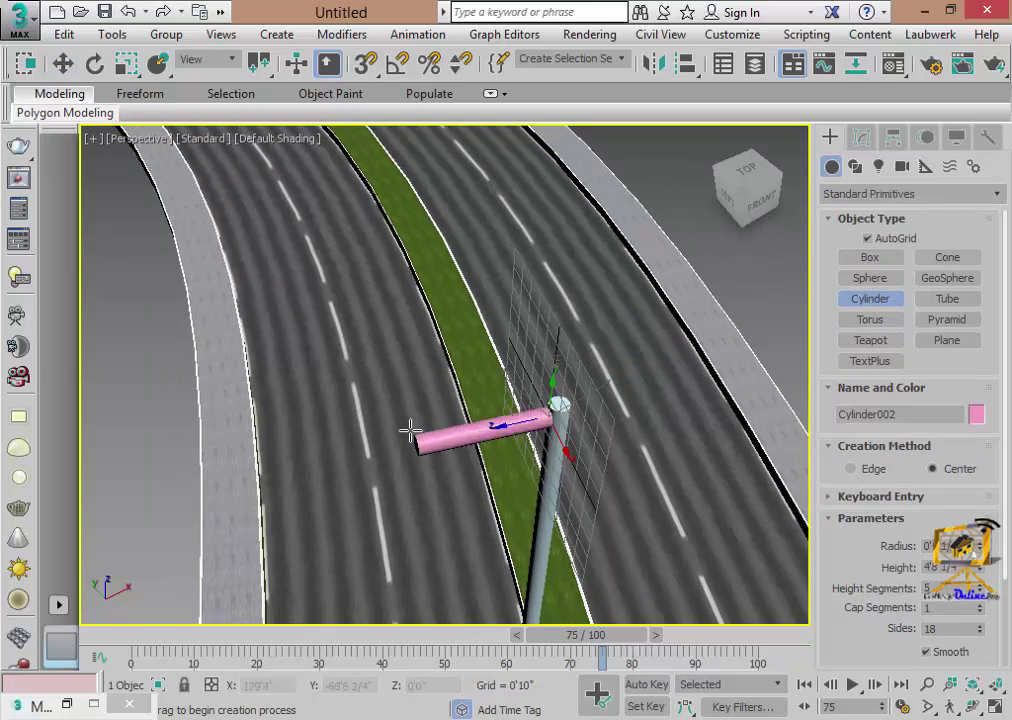
left_click(281, 451)
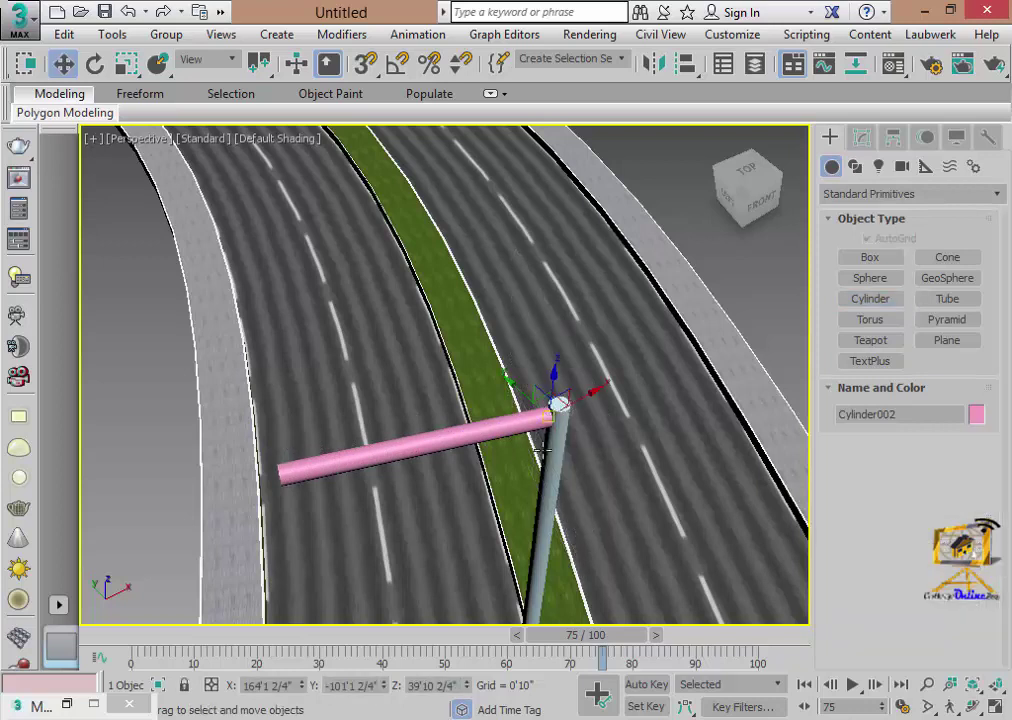
left_click(862, 137)
mouse_move(979, 446)
left_mouse_down()
mouse_move(985, 433)
mouse_move(985, 442)
left_mouse_up()
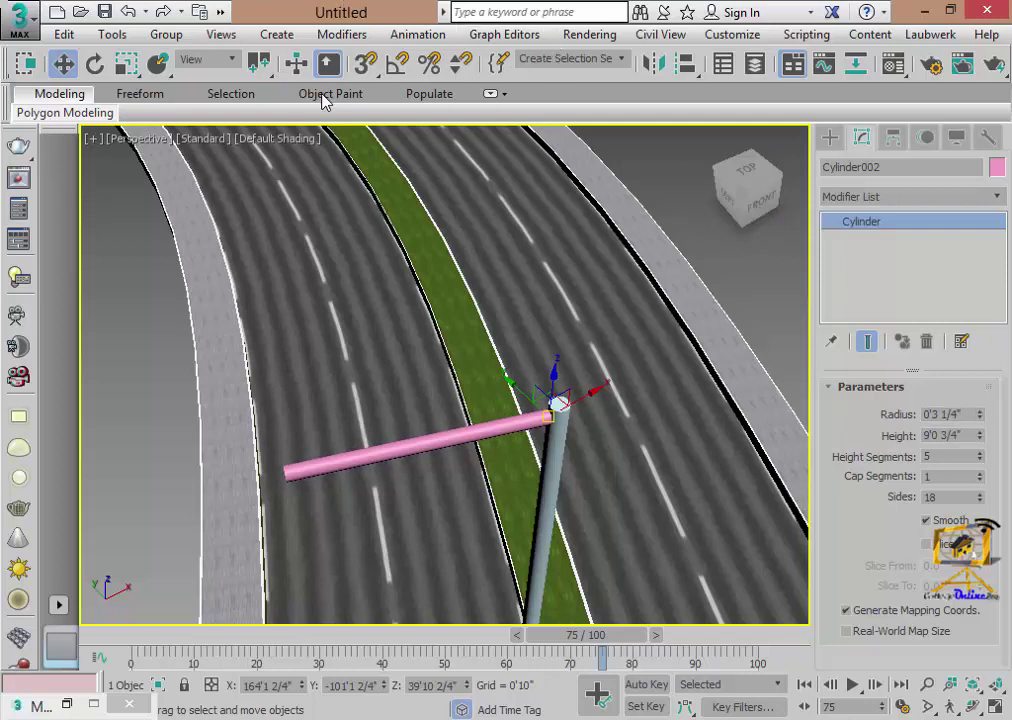
- Switch the reference coordinate system to Local and center the crossbar across the pole top
left_click(229, 62)
left_click(205, 129)
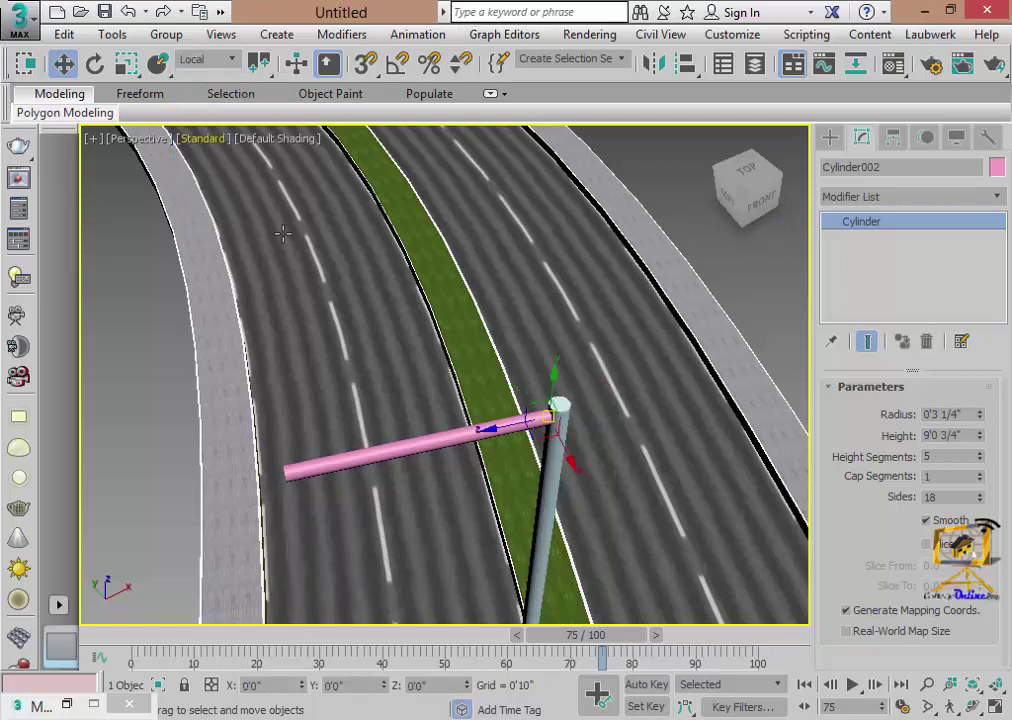
left_click_drag(491, 430, 632, 425)
scroll(526, 406, "down", 5)
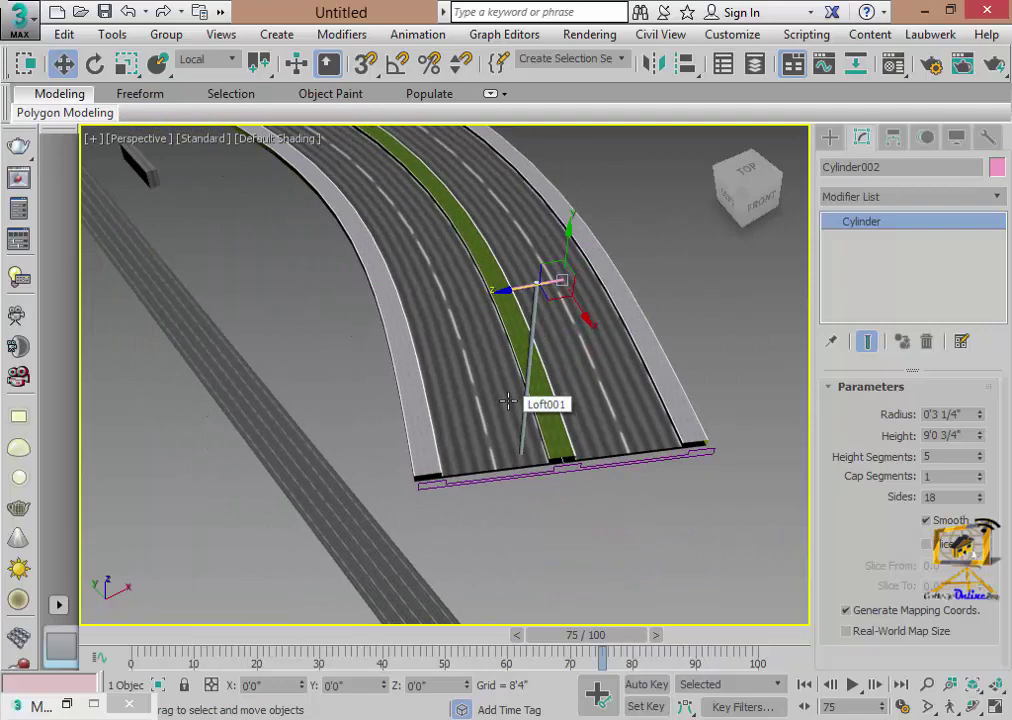
scroll(535, 339, "up", 4)
scroll(591, 341, "up", 1)
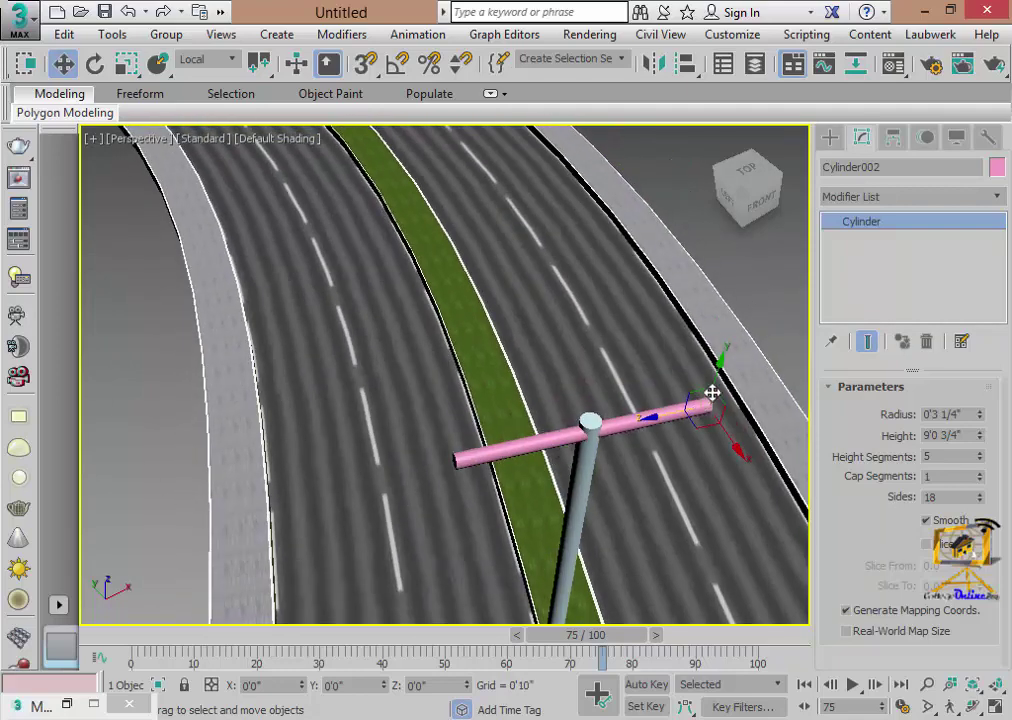
left_click_drag(712, 393, 694, 411)
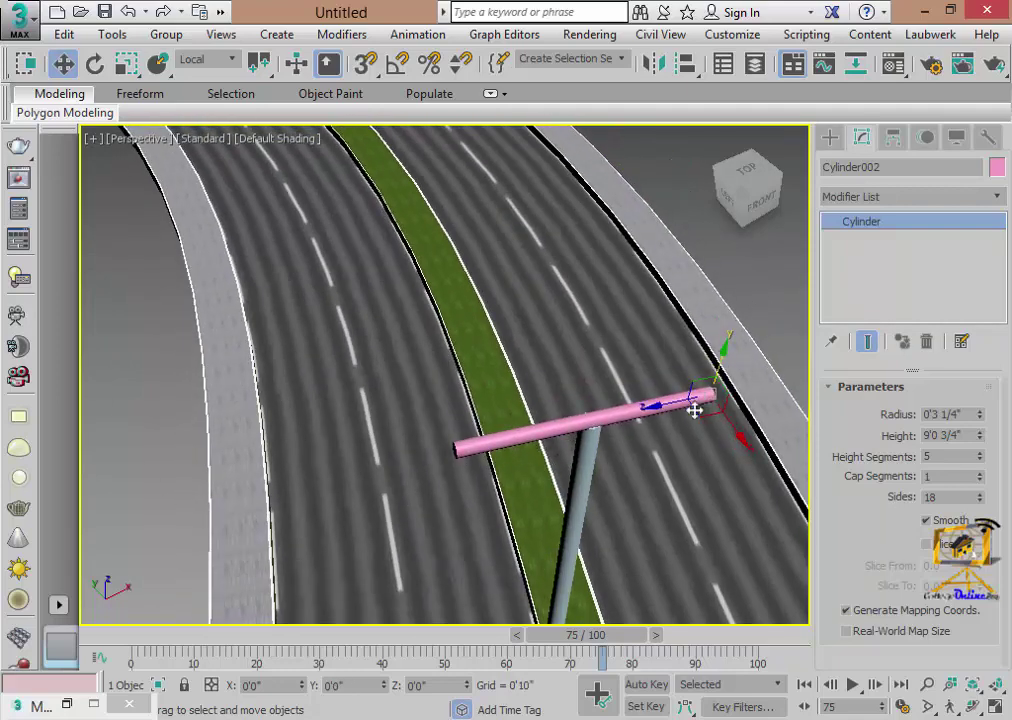
mouse_move(694, 411)
middle_mouse_down()
mouse_move(582, 388)
mouse_move(585, 378)
middle_mouse_up()
left_click(578, 352)
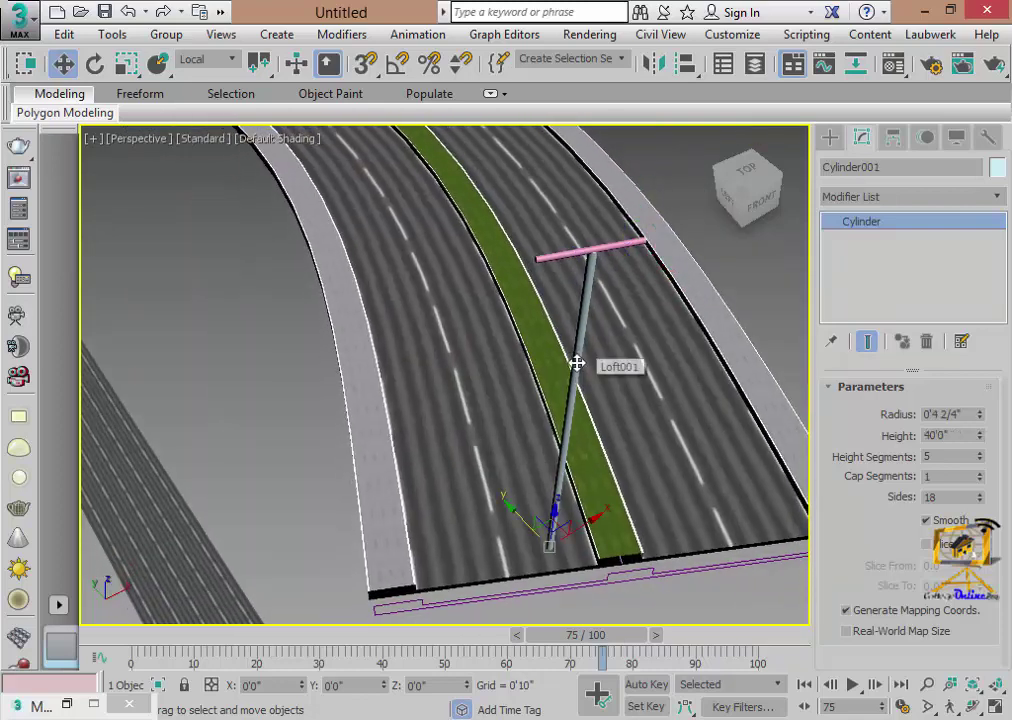
right_click(576, 358)
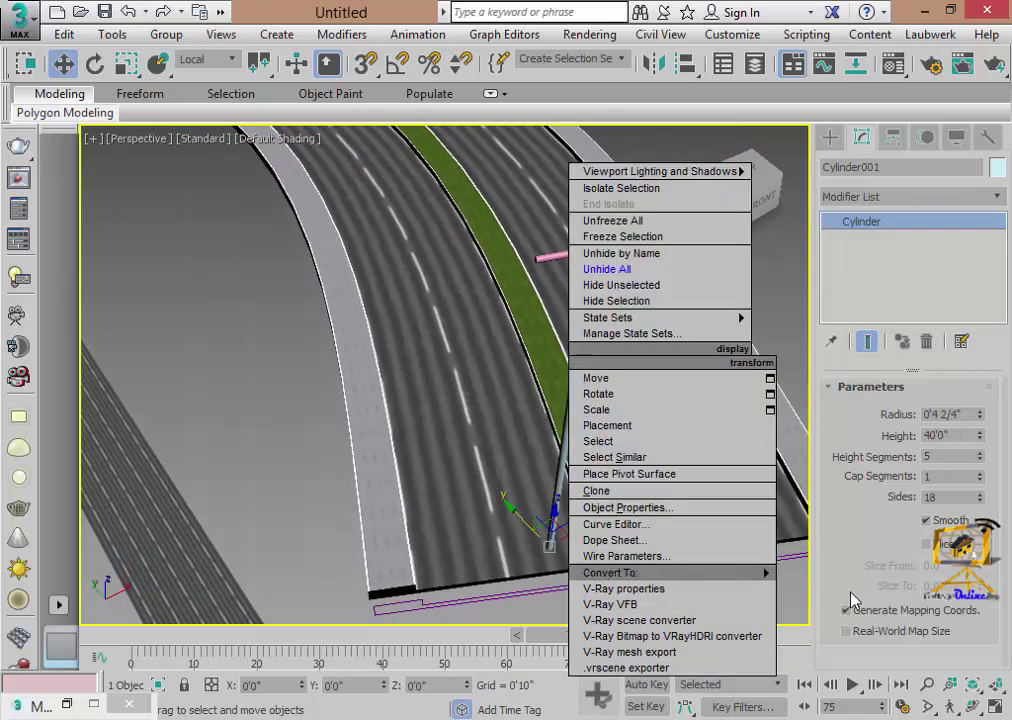
- Convert the upright pole to an Editable Poly
mouse_move(640, 572)
left_click(855, 587)
scroll(844, 569, "down", 3)
scroll(847, 463, "down", 2)
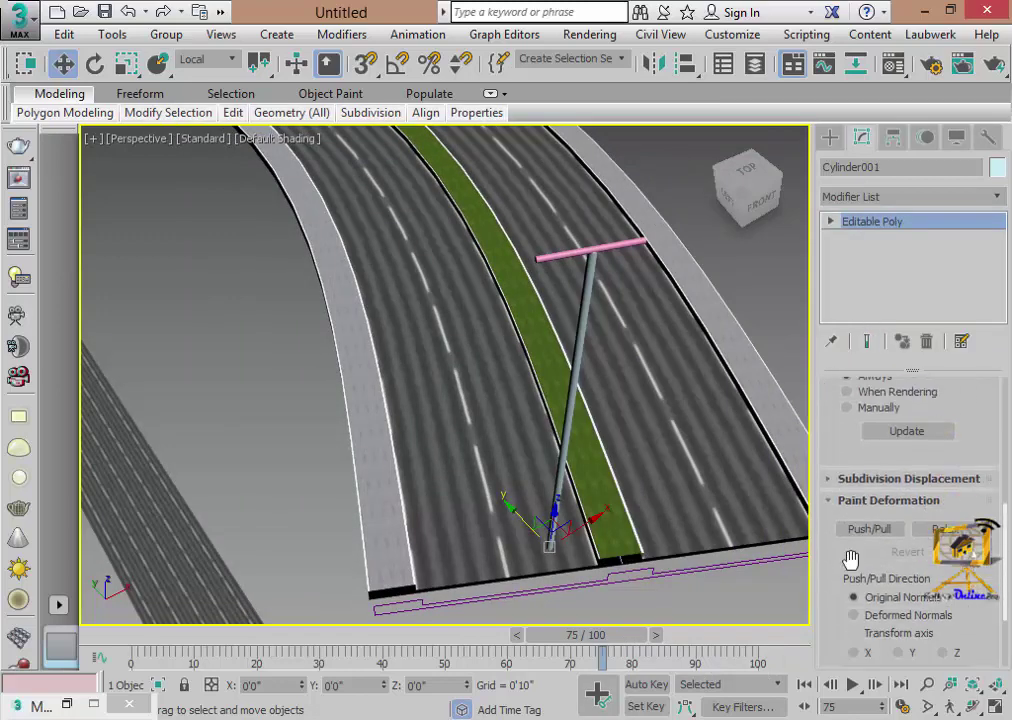
scroll(849, 556, "down", 3)
scroll(858, 571, "down", 2)
scroll(866, 575, "up", 2)
scroll(861, 567, "up", 3)
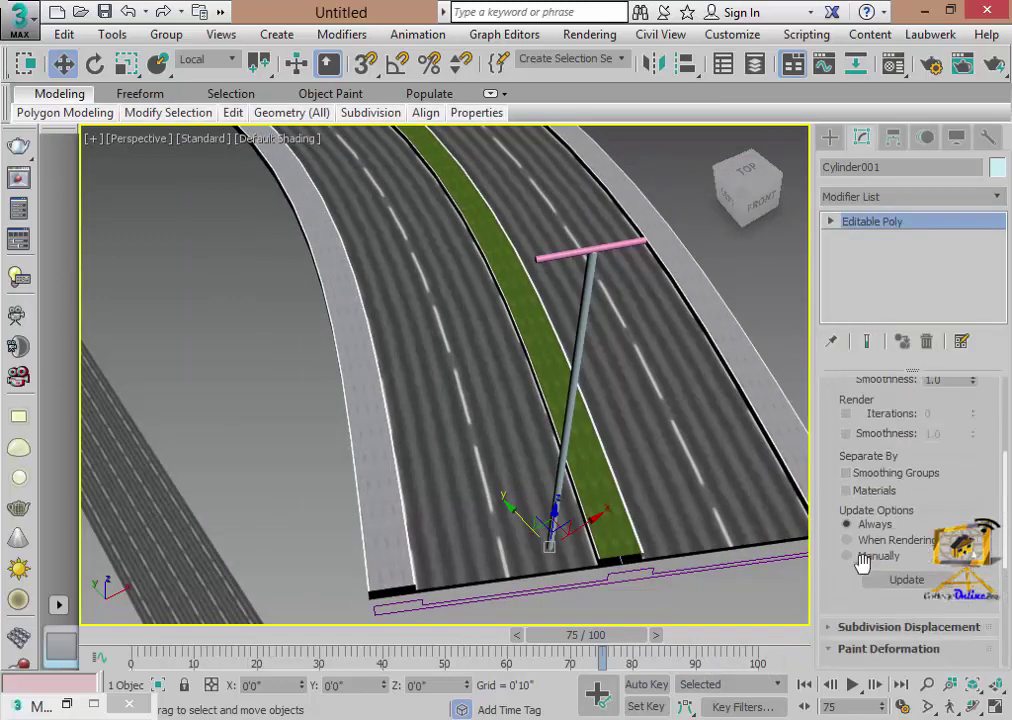
scroll(861, 565, "up", 3)
- Attach the pink crossbar to the pole using Edit Geometry's Attach
left_click(838, 452)
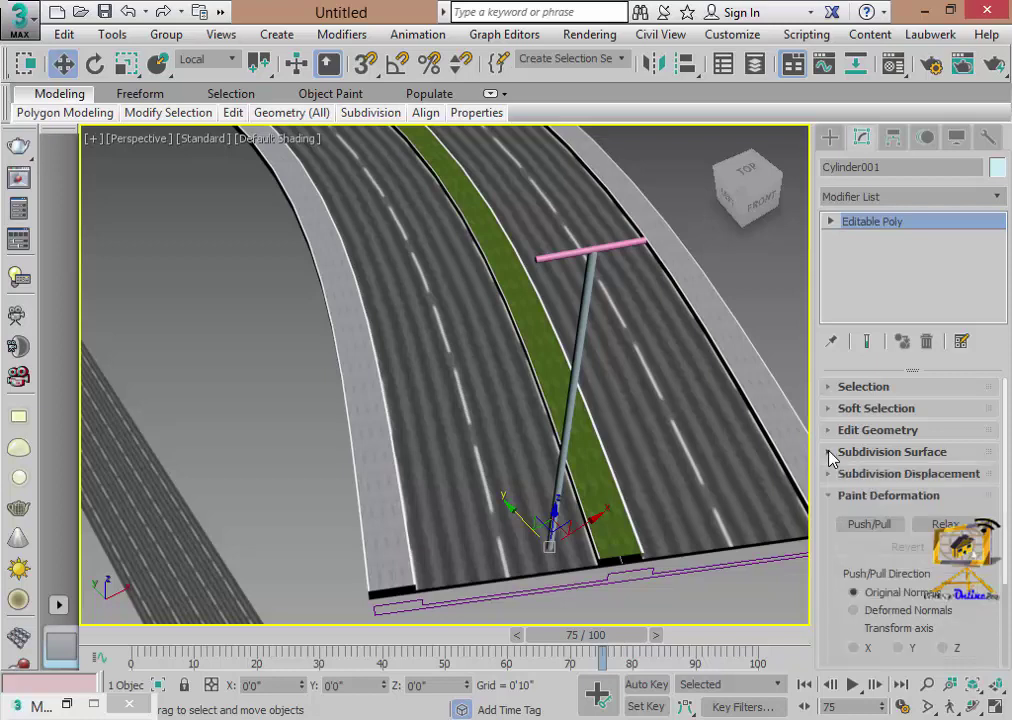
left_click(860, 430)
scroll(855, 480, "down", 2)
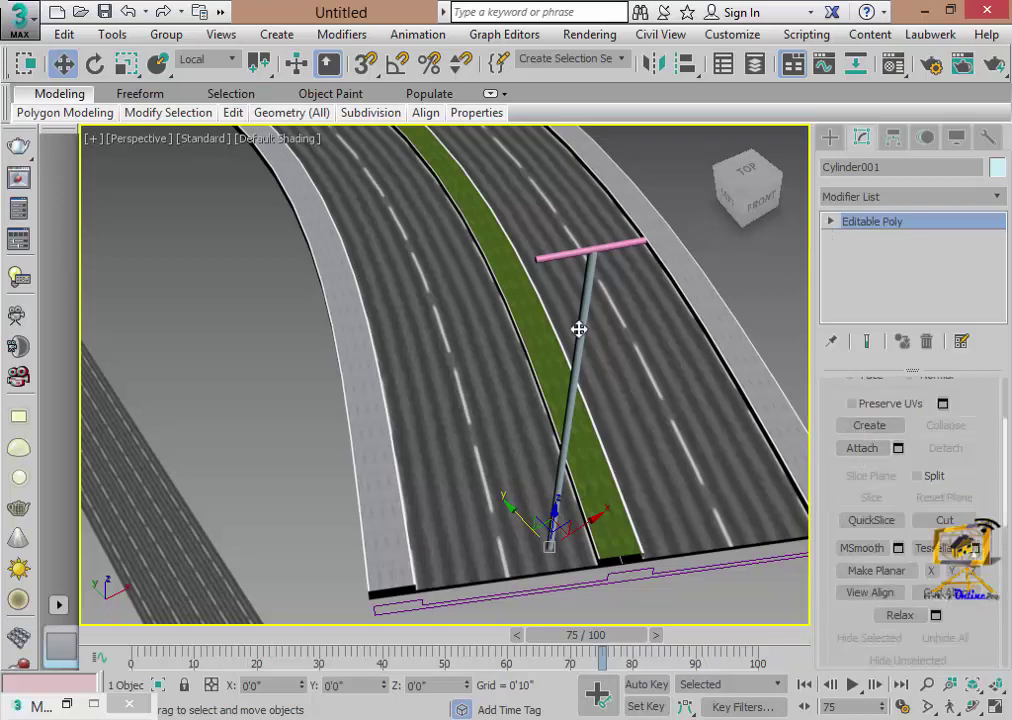
left_click(860, 448)
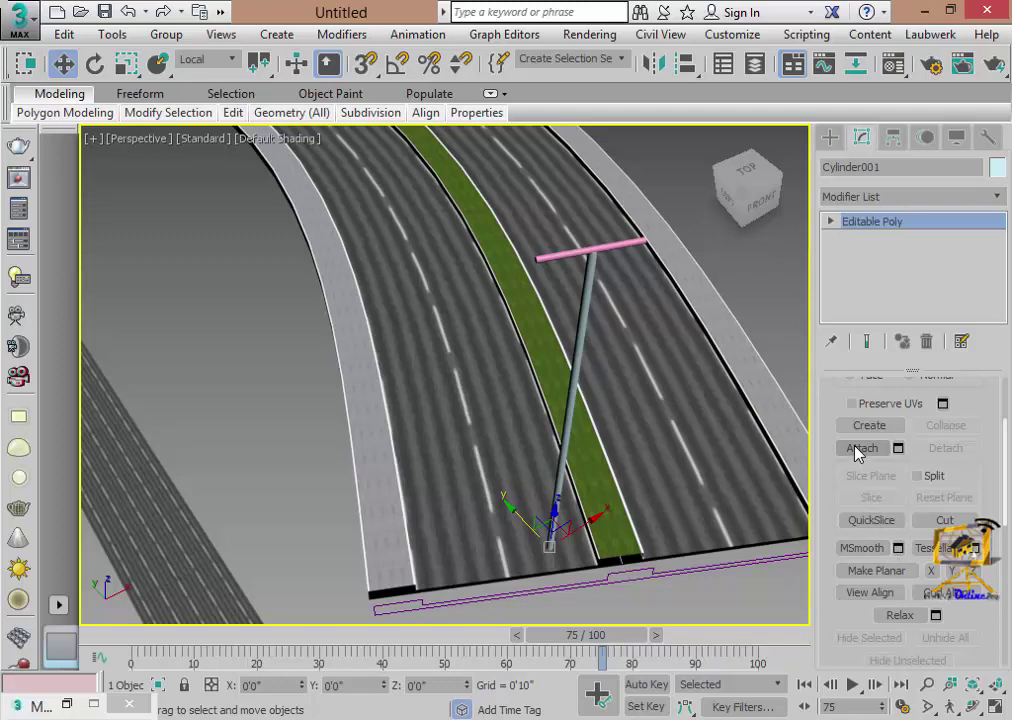
left_click(595, 248)
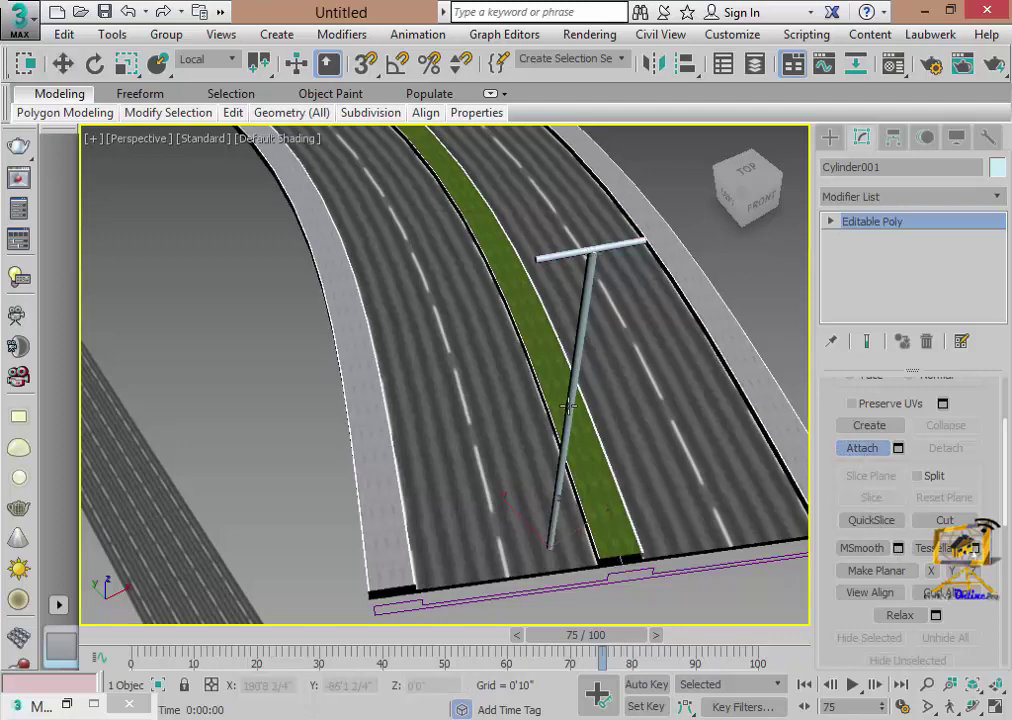
key("w")
mouse_move(502, 485)
middle_mouse_down()
mouse_move(490, 537)
mouse_move(511, 500)
middle_mouse_up()
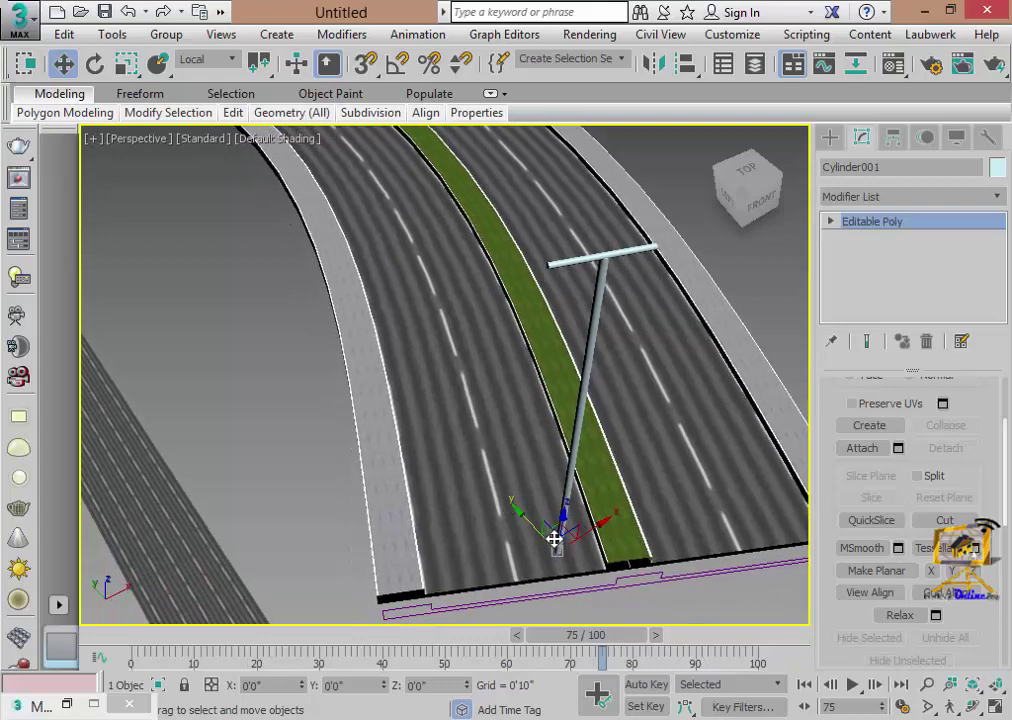
- In a maximized Top view, move the T-shaped pole into place on the median
left_click(993, 703)
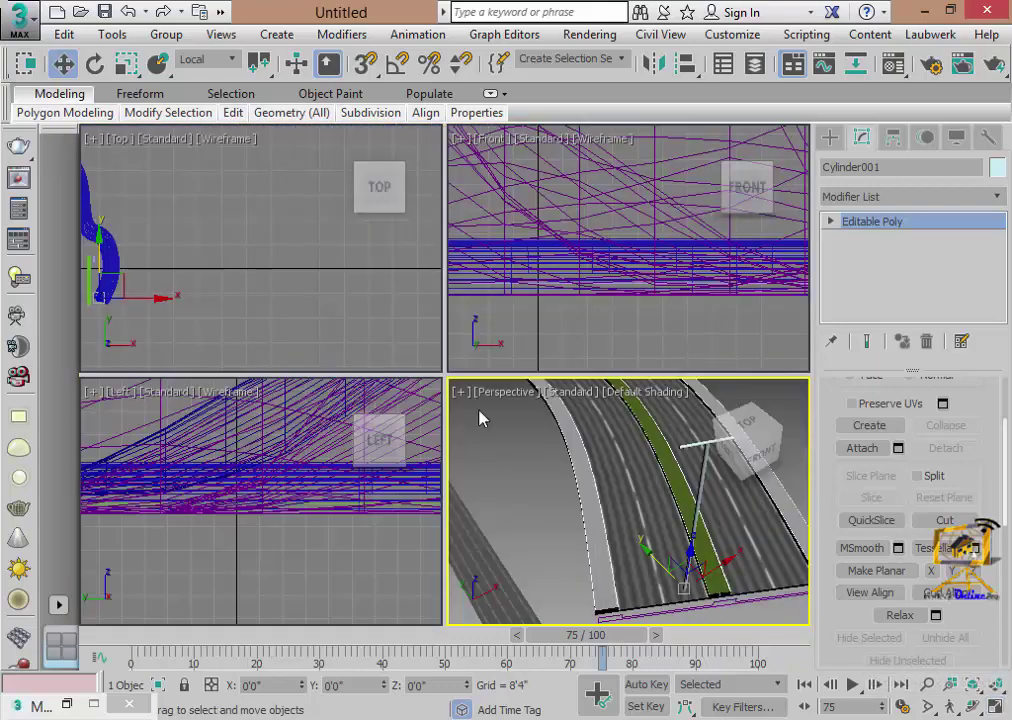
left_click(998, 705)
scroll(405, 425, "down", 3)
scroll(400, 425, "up", 3)
scroll(372, 432, "up", 3)
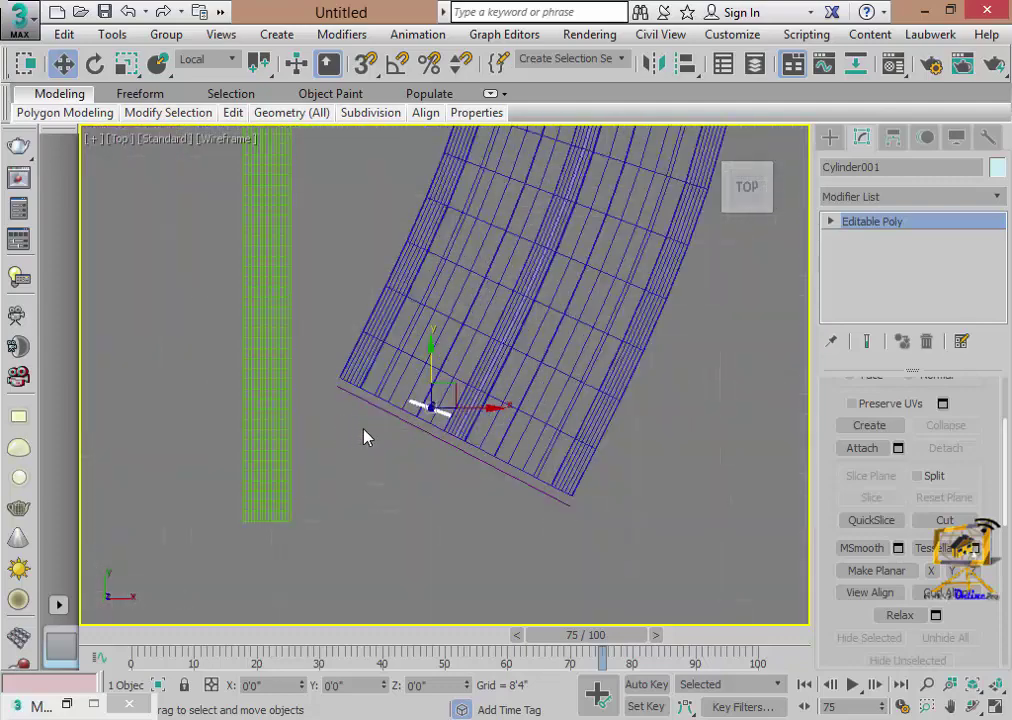
middle_click_drag(365, 437, 328, 464)
scroll(389, 398, "up", 5)
left_click_drag(400, 404, 471, 453)
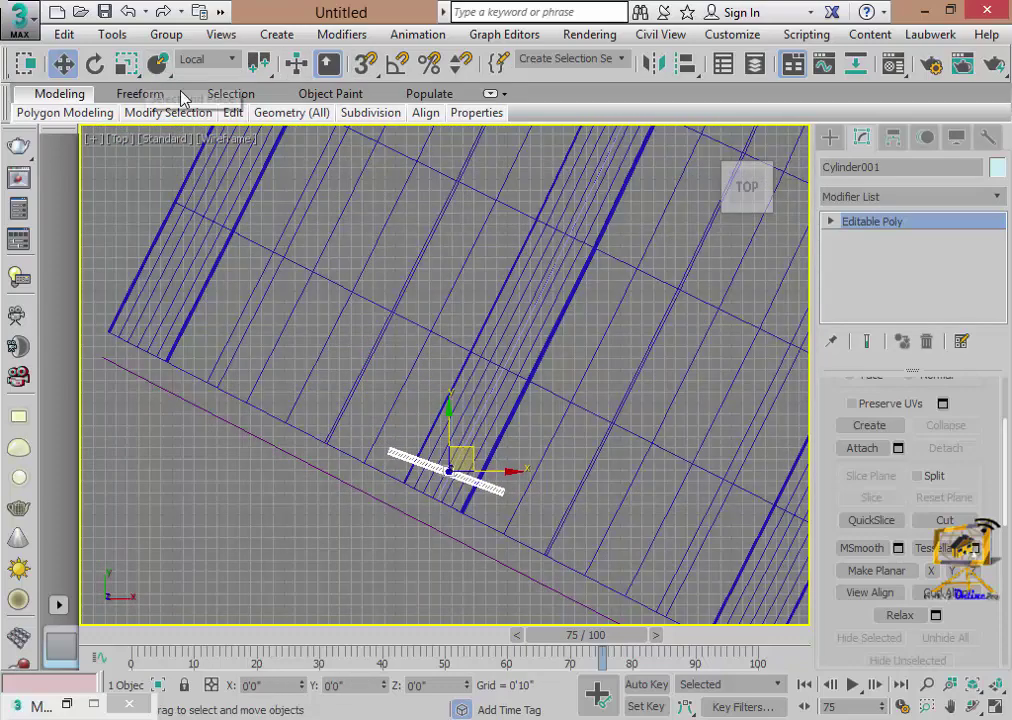
- Rotate the pole about -7° around Z to square its crossbar to the curved road
left_click(95, 64)
left_click_drag(425, 542, 389, 538)
scroll(470, 513, "down", 2)
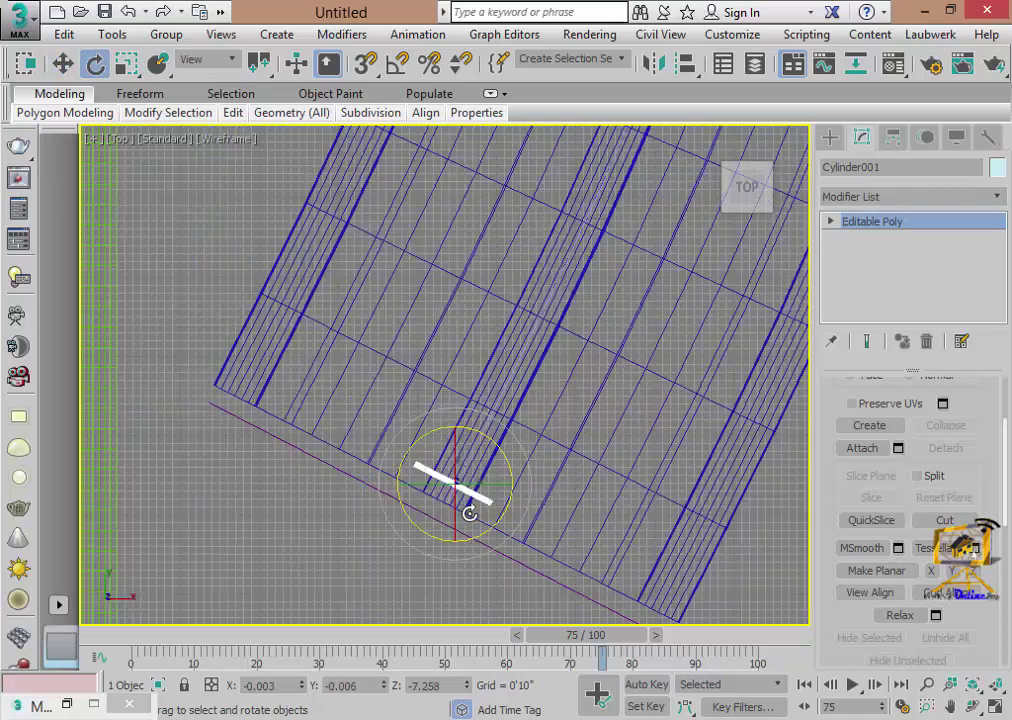
scroll(470, 513, "down", 2)
- Orbit the maximized Perspective view to check the pole along the road
key("alt+w")
left_click(630, 525)
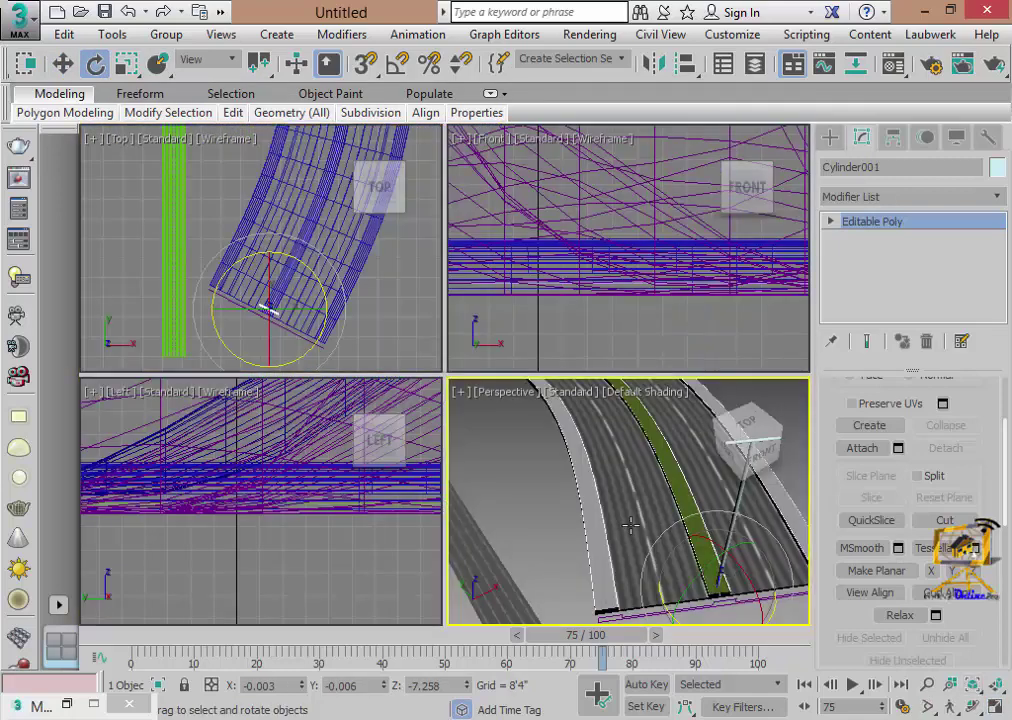
left_click(996, 706)
left_click(973, 706)
mouse_move(587, 451)
left_mouse_down()
mouse_move(527, 366)
mouse_move(528, 390)
mouse_move(569, 388)
left_mouse_up()
right_click(566, 390)
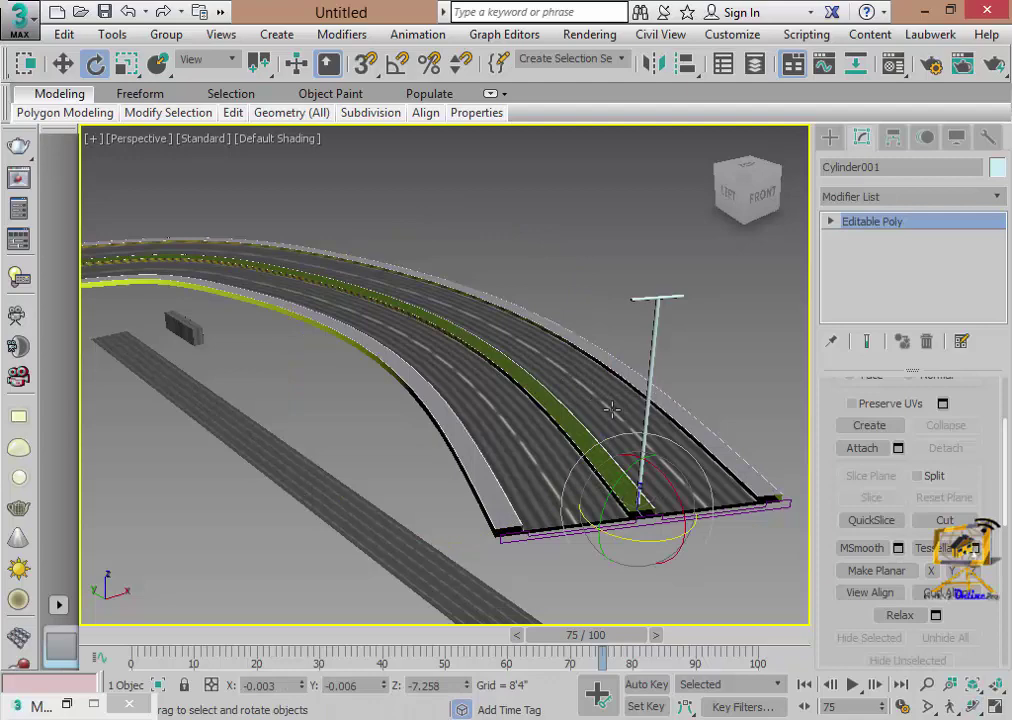
- Enable the Extras toolbar and move it away from the road
right_click(5, 107)
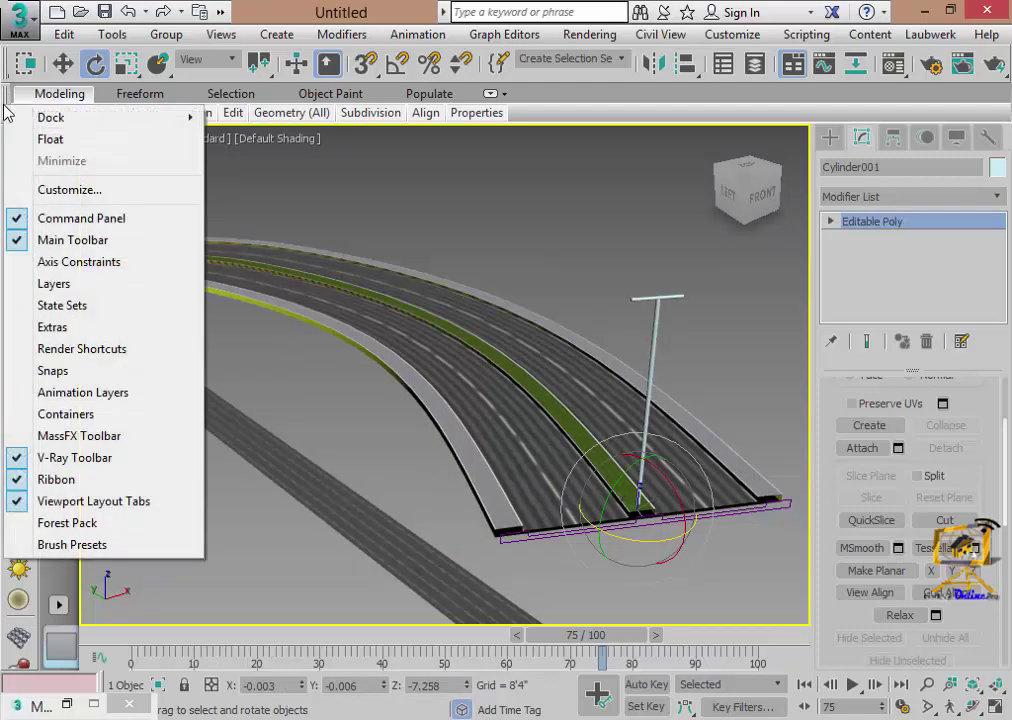
left_click(79, 331)
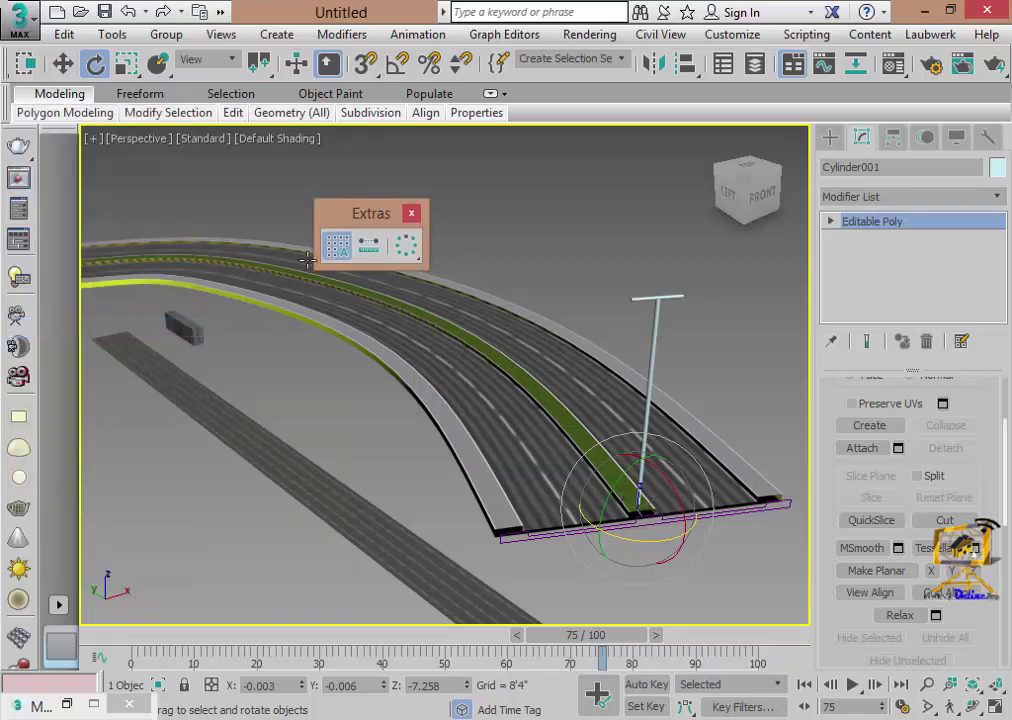
left_click_drag(348, 225, 226, 204)
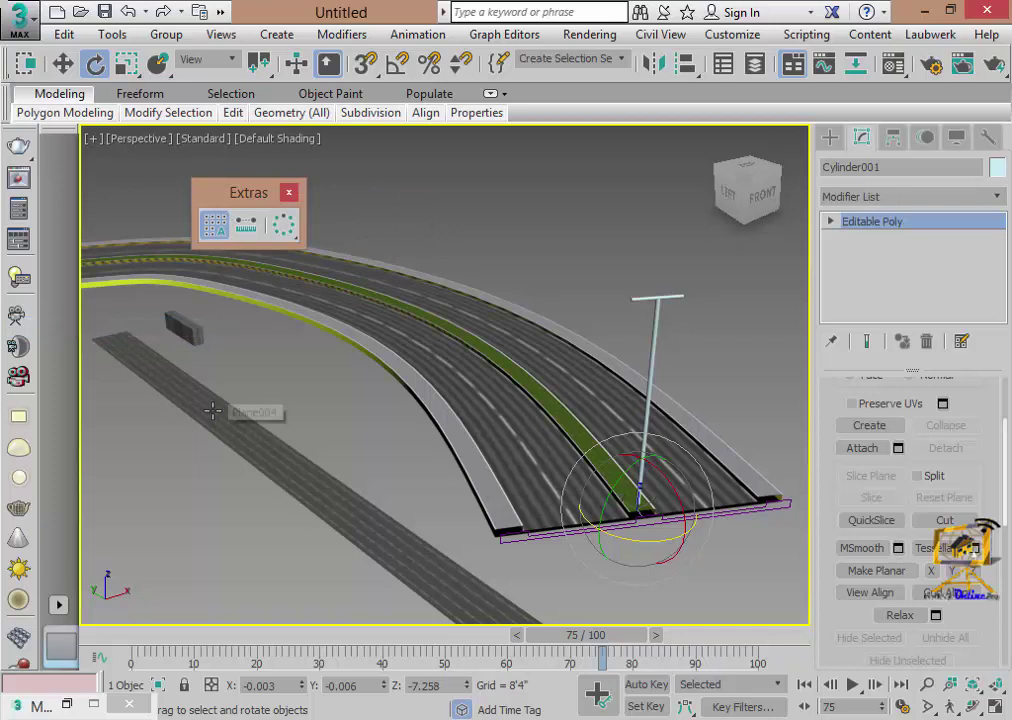
- Open the Spacing Tool from the Array flyout, cancelling the Snapshot attempt
left_click(296, 242)
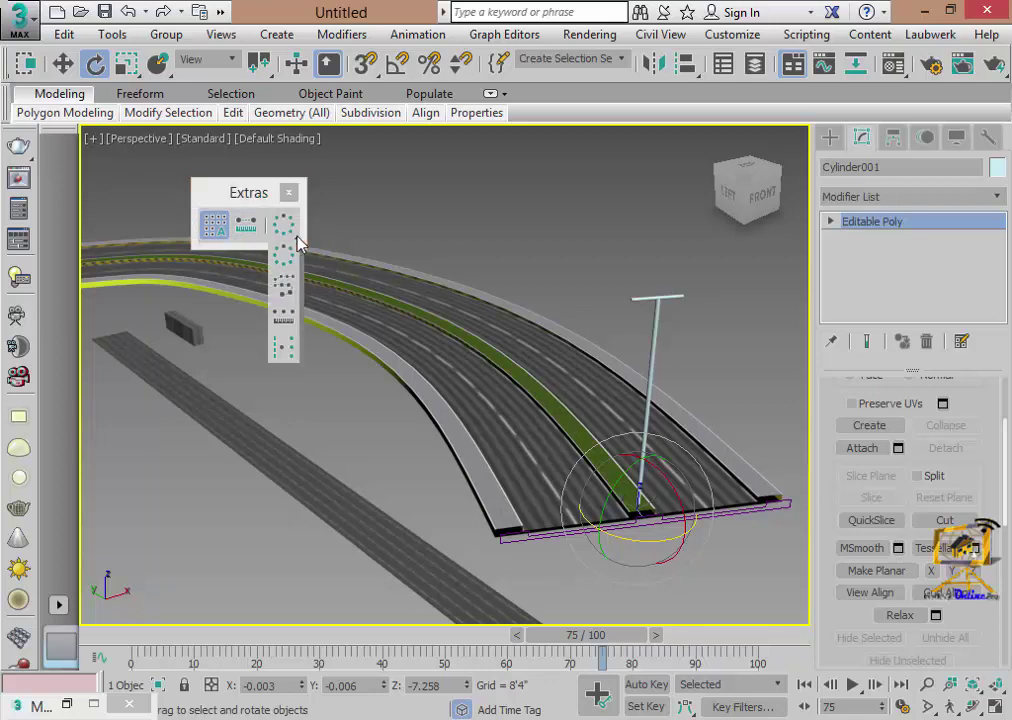
left_click(287, 296)
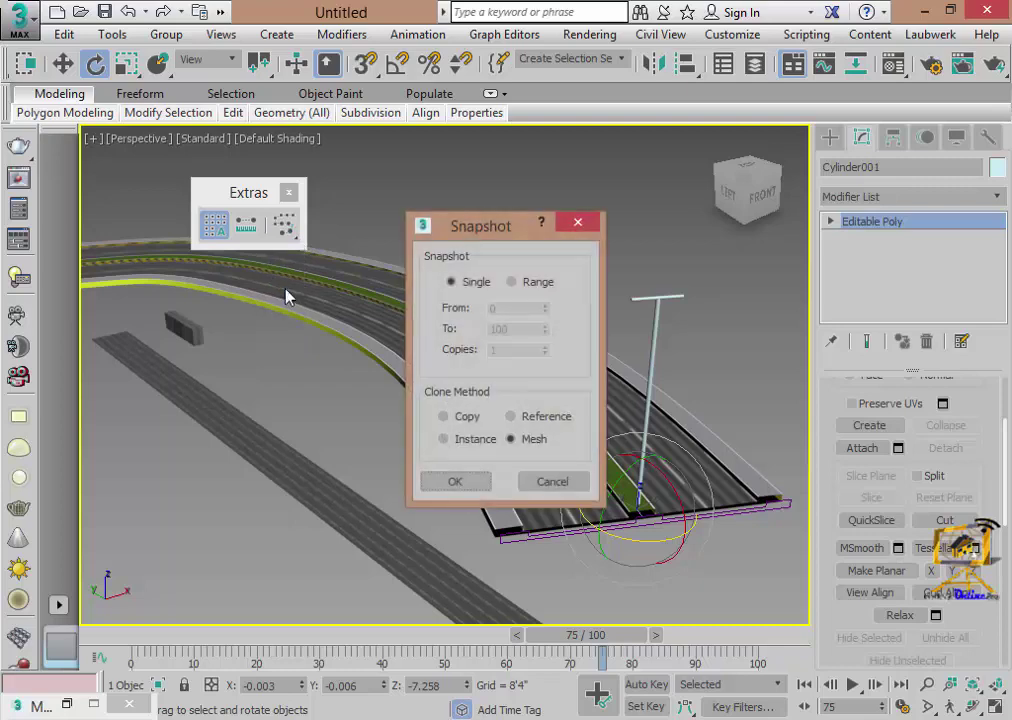
left_click(552, 482)
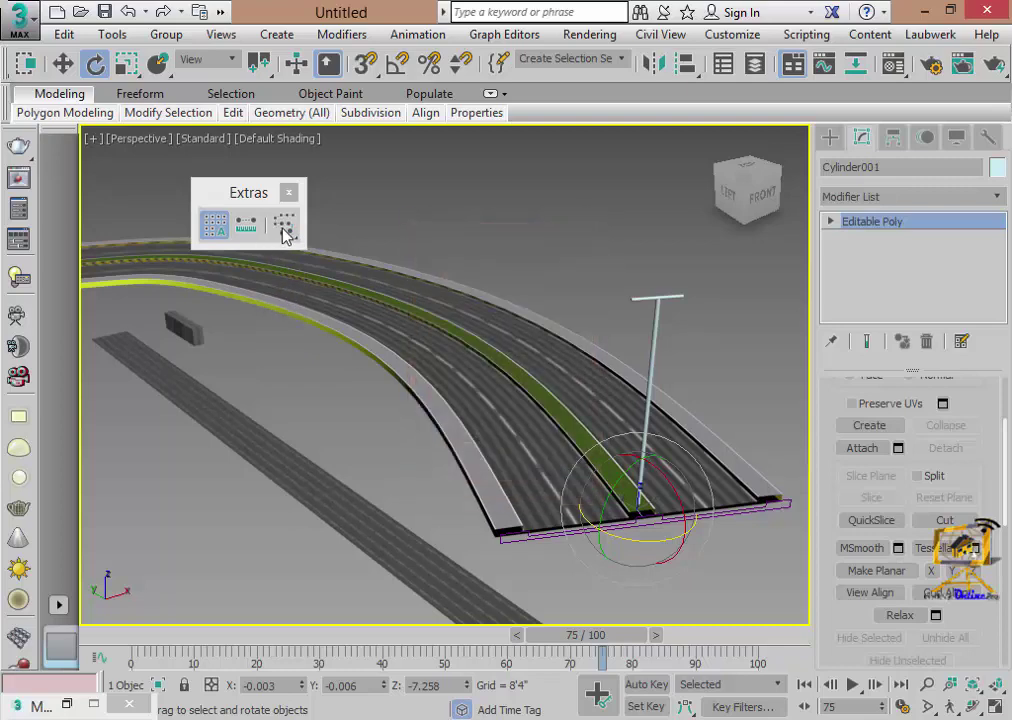
left_click(285, 226)
left_click(285, 318)
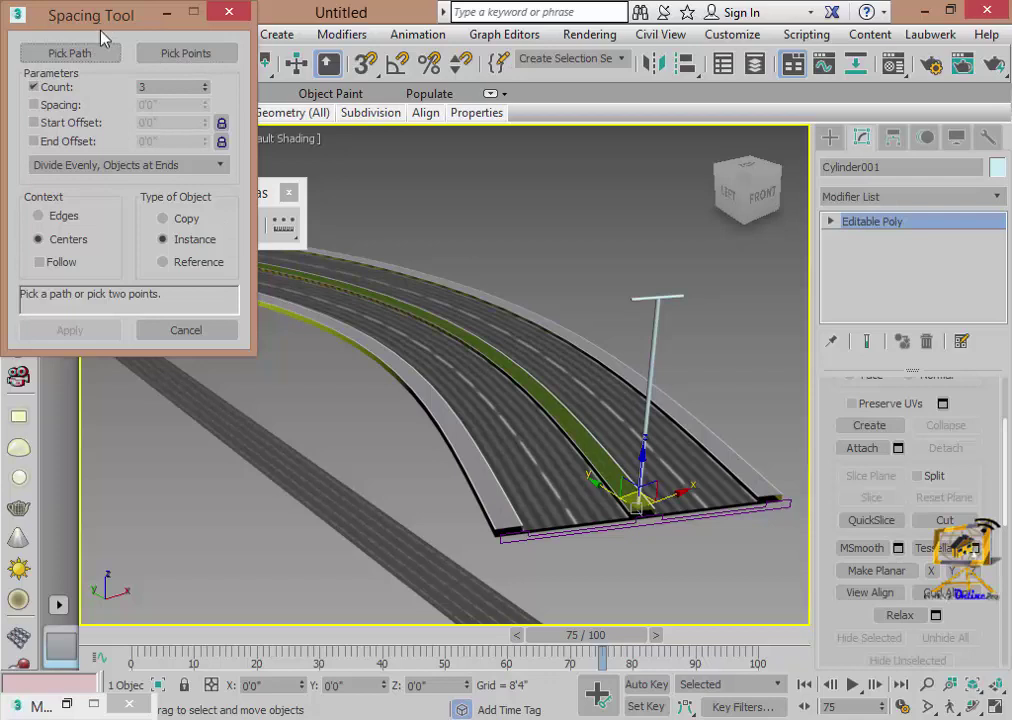
- Set Count to 30 and pick Line003 as the path, keeping Divide Evenly and upright poles
left_click_drag(101, 38, 143, 330)
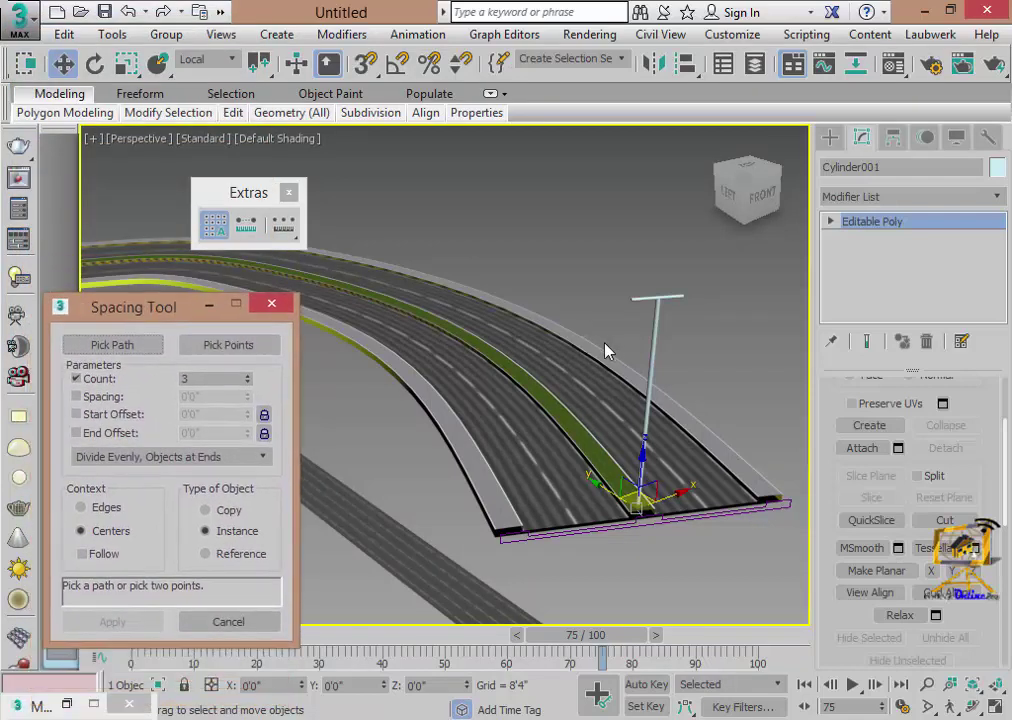
left_click(92, 345)
left_click(98, 346)
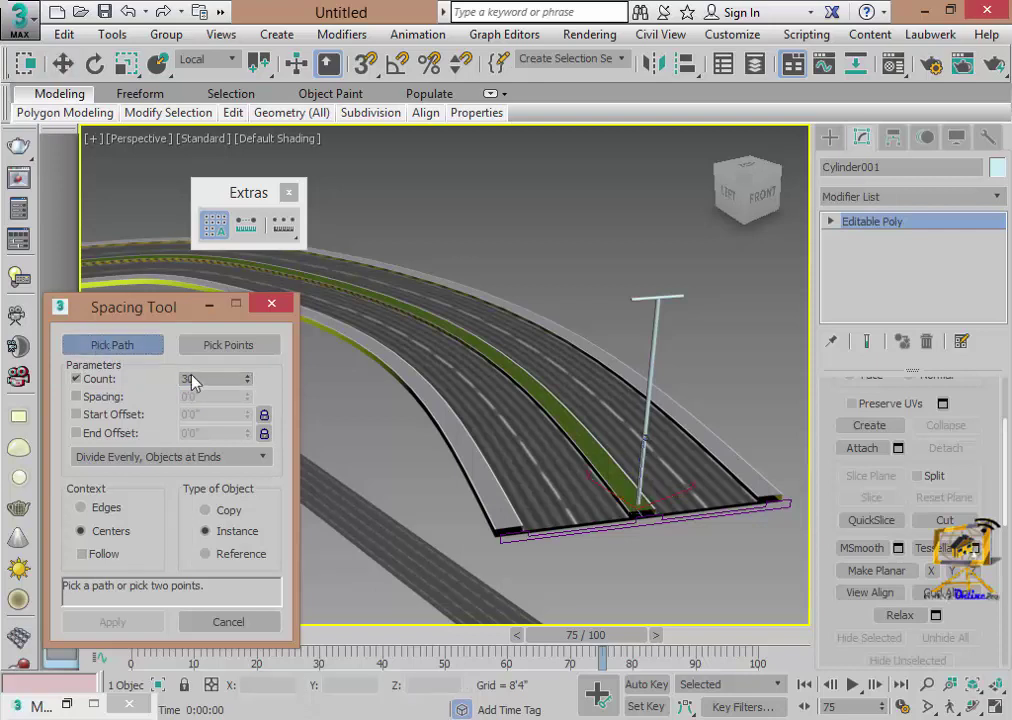
left_click(592, 456)
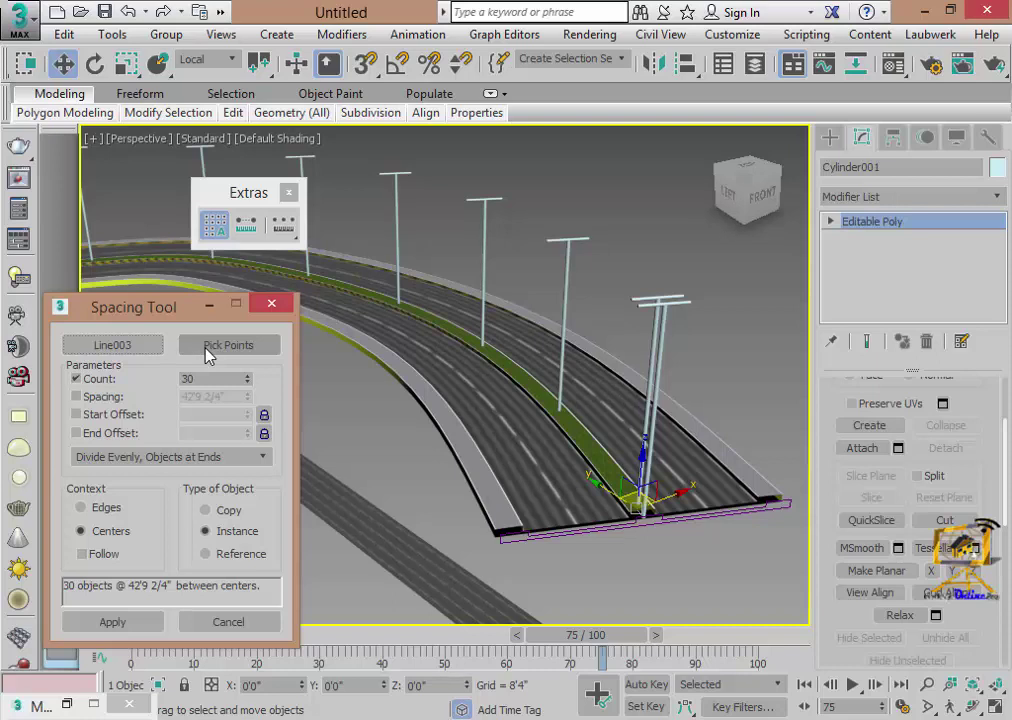
left_click(82, 554)
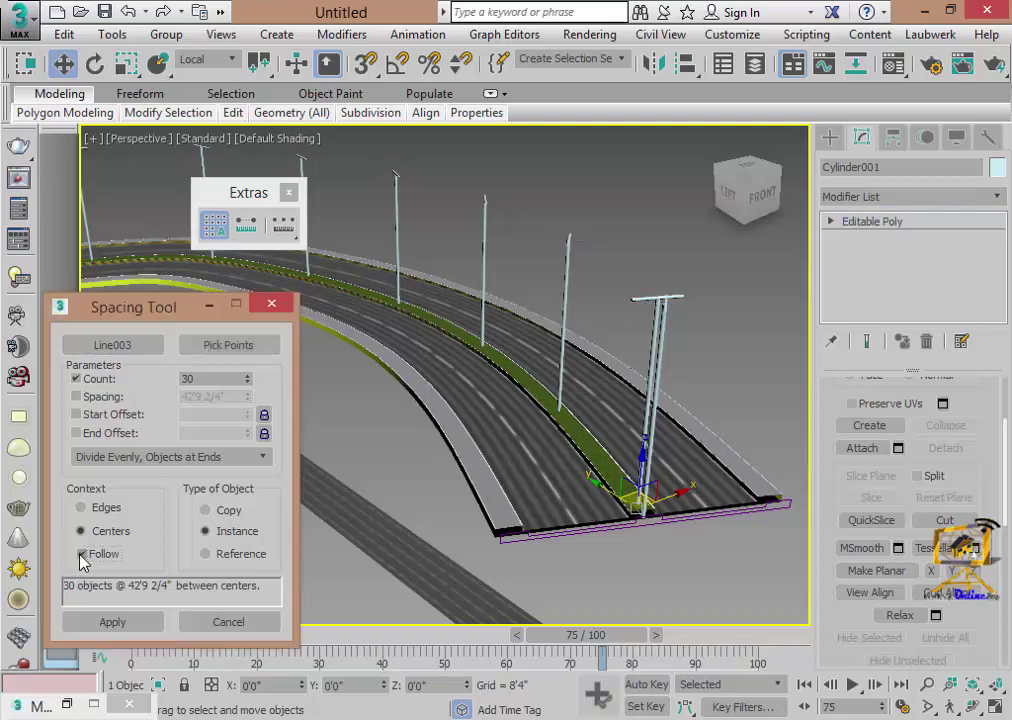
left_click(83, 555)
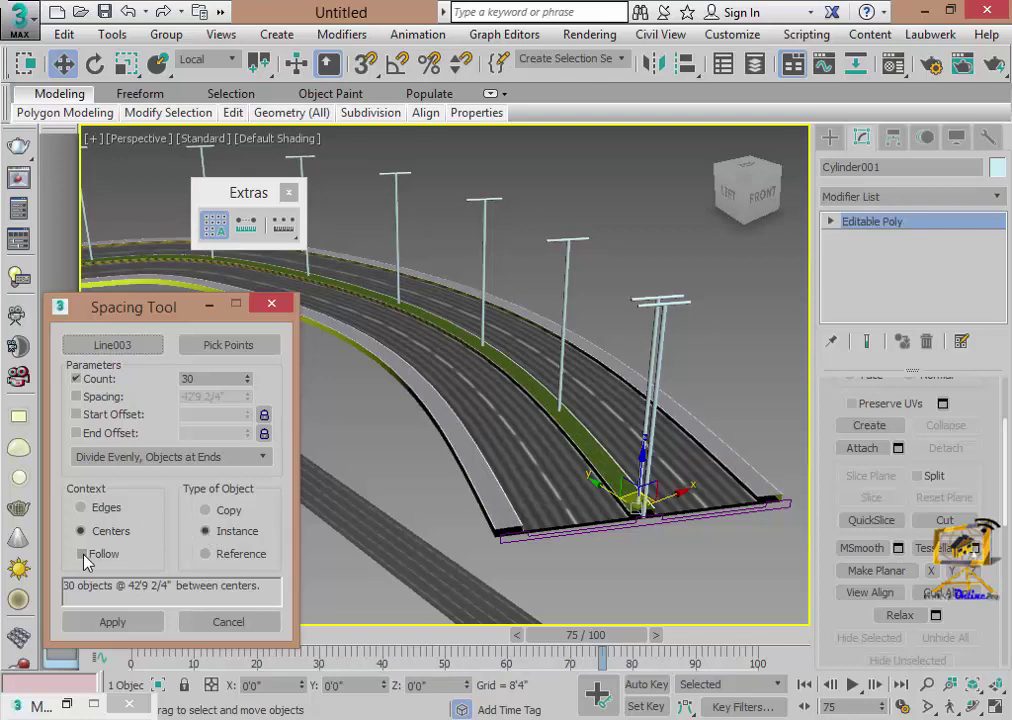
left_click(76, 397)
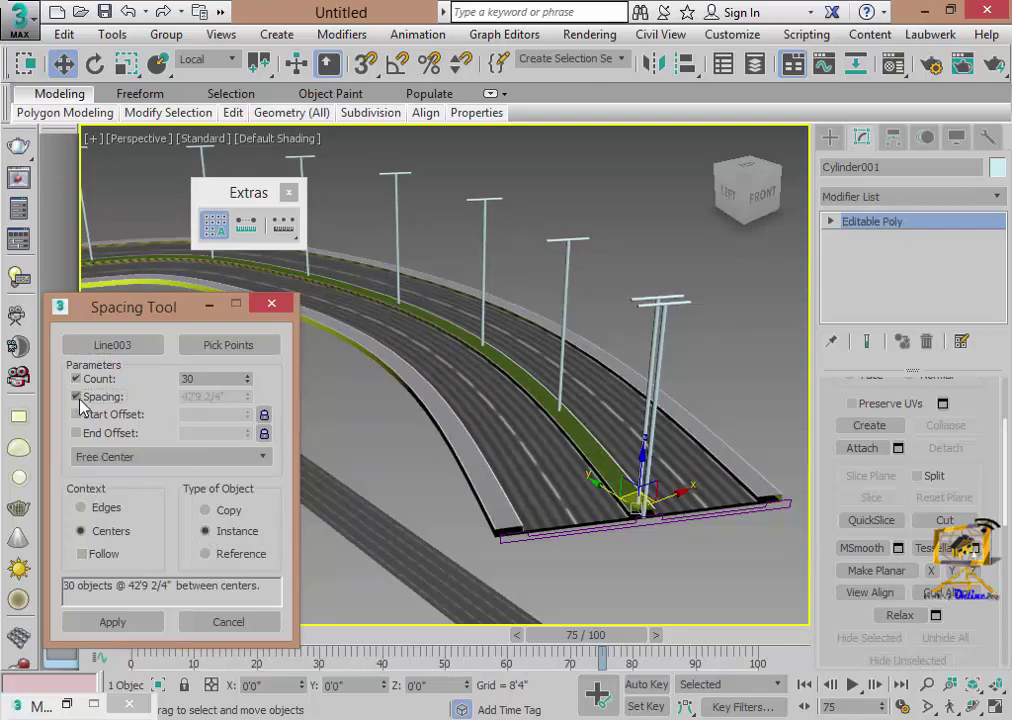
left_click(76, 397)
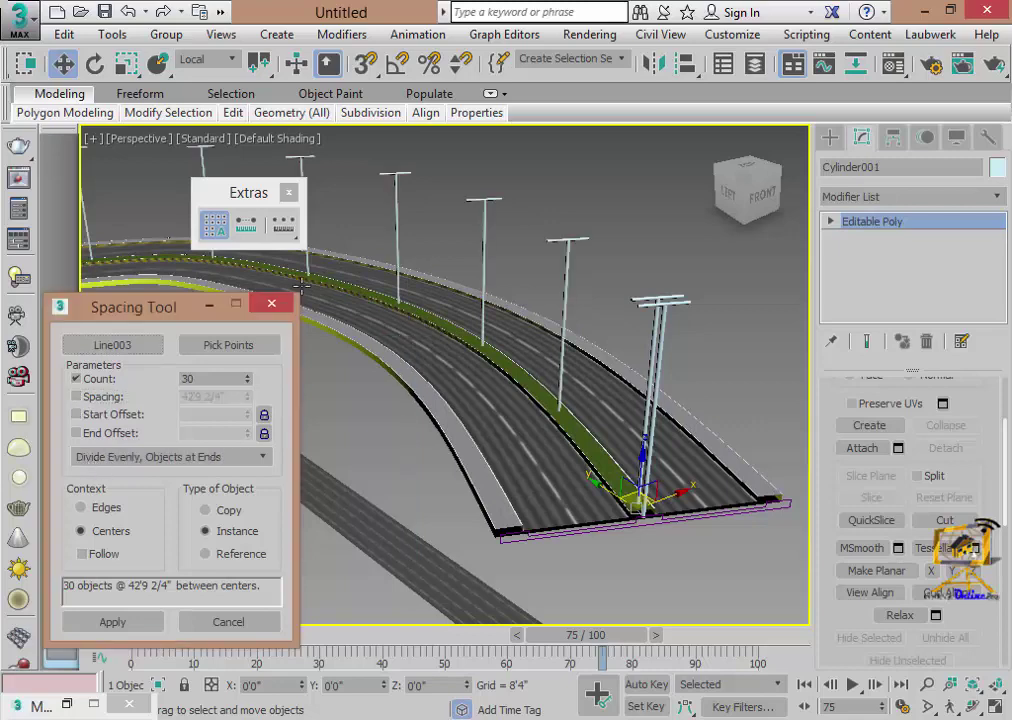
- Reopen the Spacing Tool, repick Line003, and apply the 30 instanced poles, then close it
left_click(273, 304)
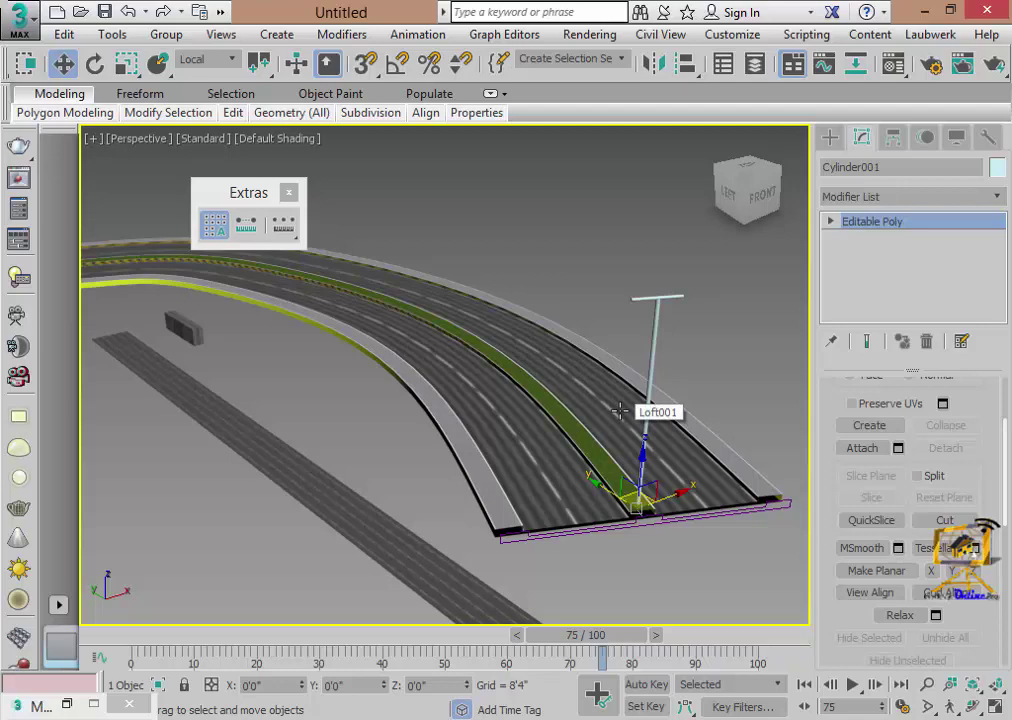
left_click(283, 225)
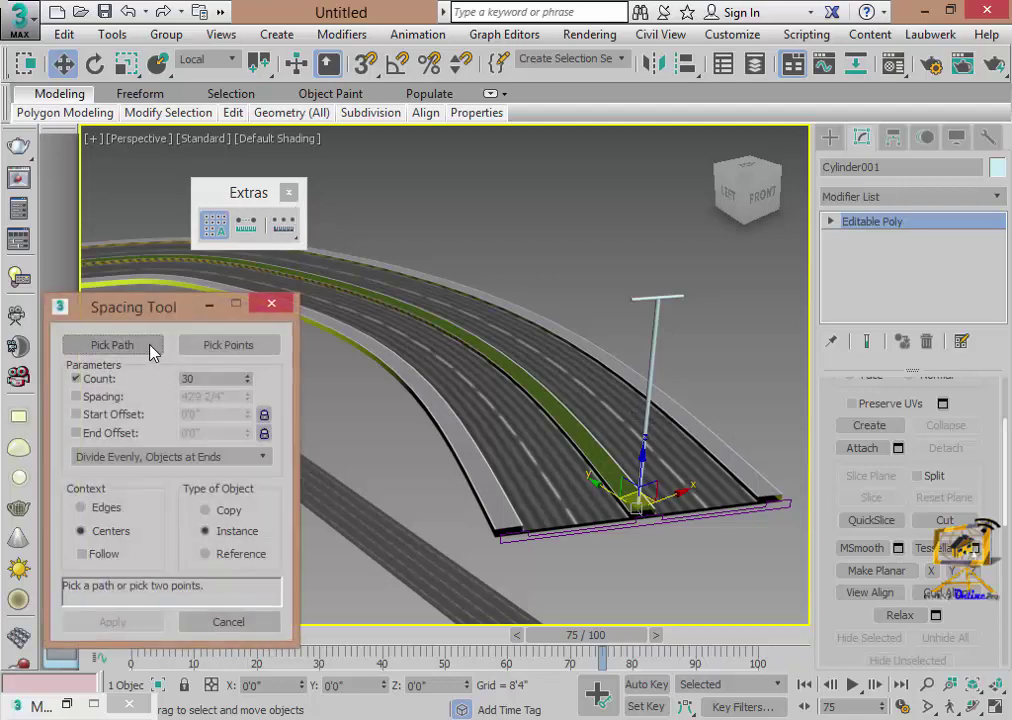
left_click(112, 344)
left_click(594, 452)
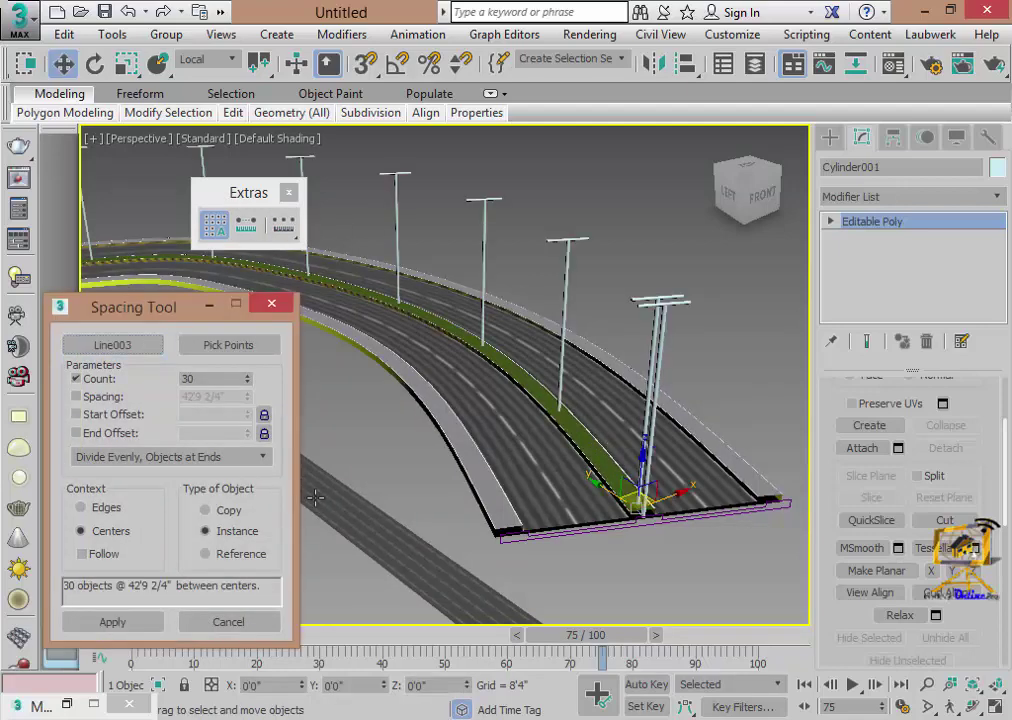
left_click(90, 622)
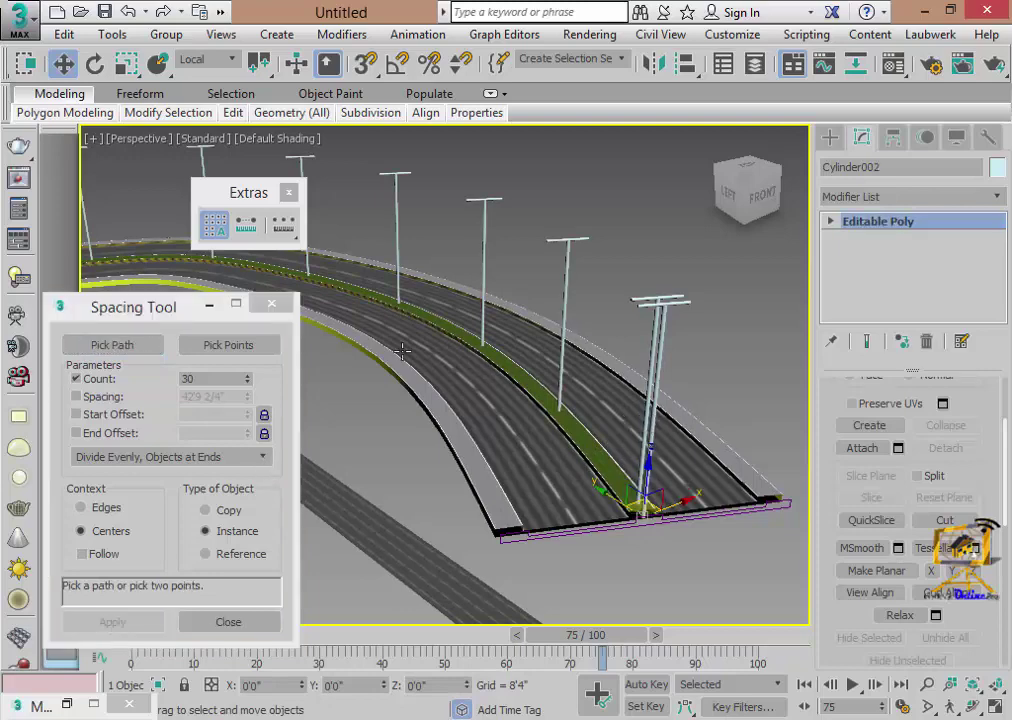
left_click(271, 303)
- Deselect the pole and lower the view to road level among the lamp posts
key("Delete")
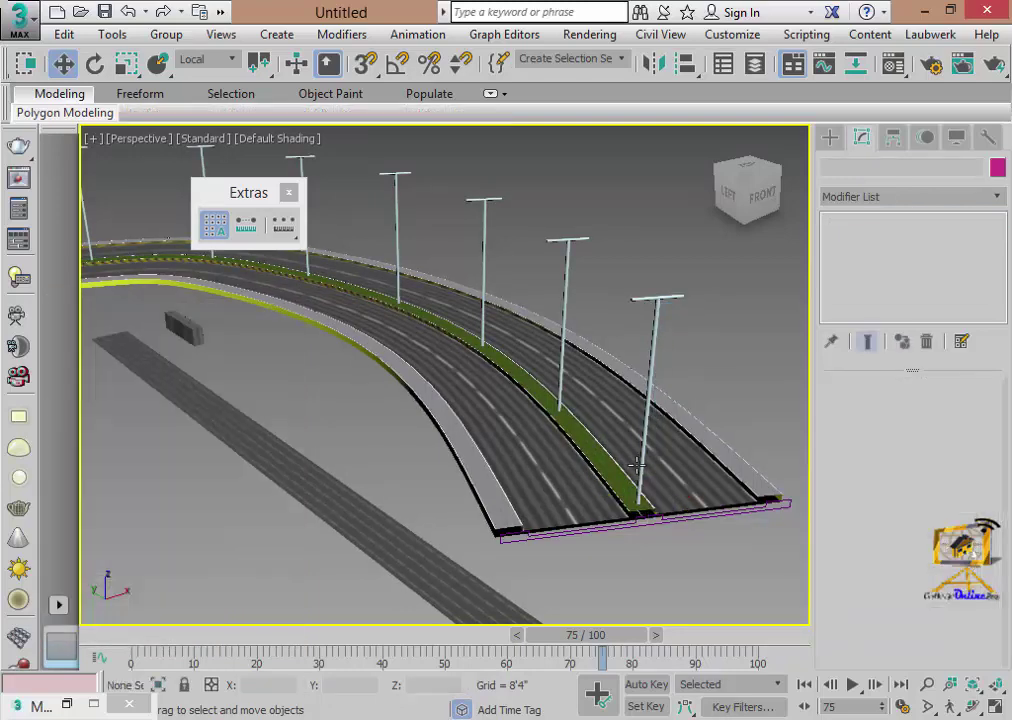
mouse_move(478, 524)
middle_mouse_down("alt")
mouse_move(452, 474)
mouse_move(478, 390)
mouse_move(395, 355)
mouse_move(416, 361)
mouse_move(383, 384)
mouse_move(404, 359)
middle_mouse_up("alt")
scroll(478, 366, "up", 5)
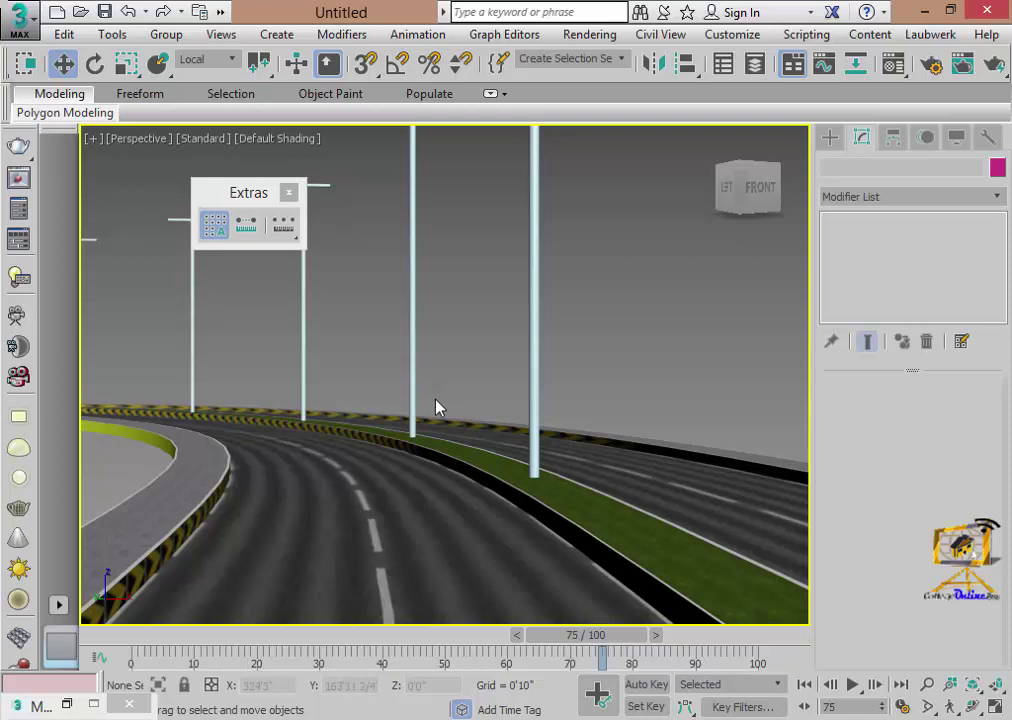
- Close the Extras toolbar and bring up Standard Primitives in the Create panel
left_click_drag(215, 195, 185, 195)
left_click(229, 188)
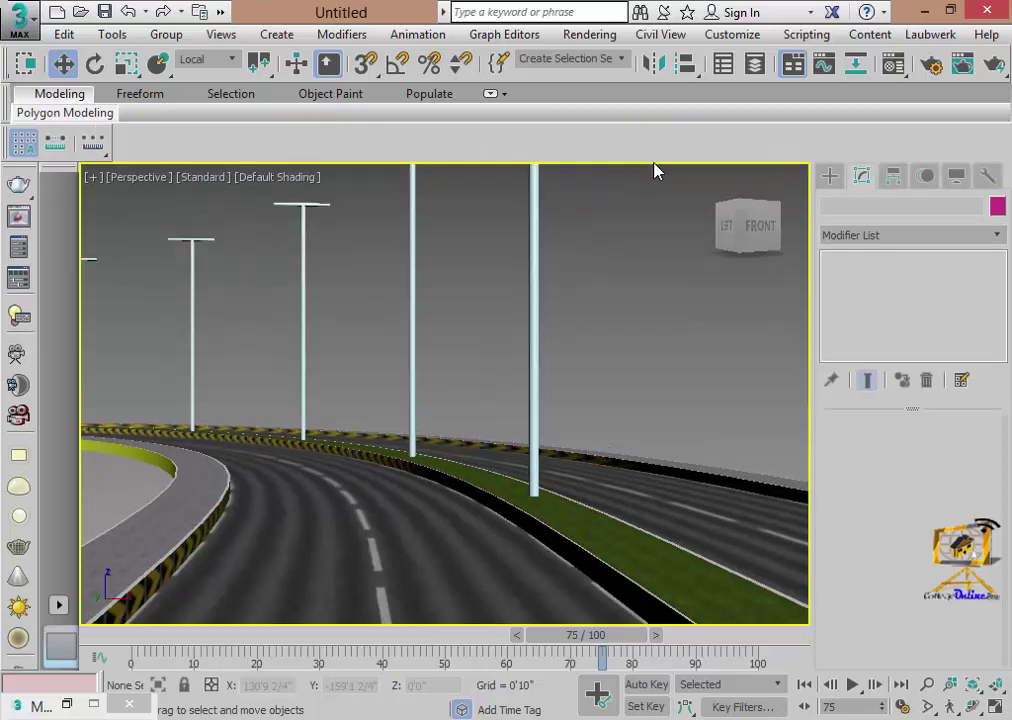
left_click(830, 176)
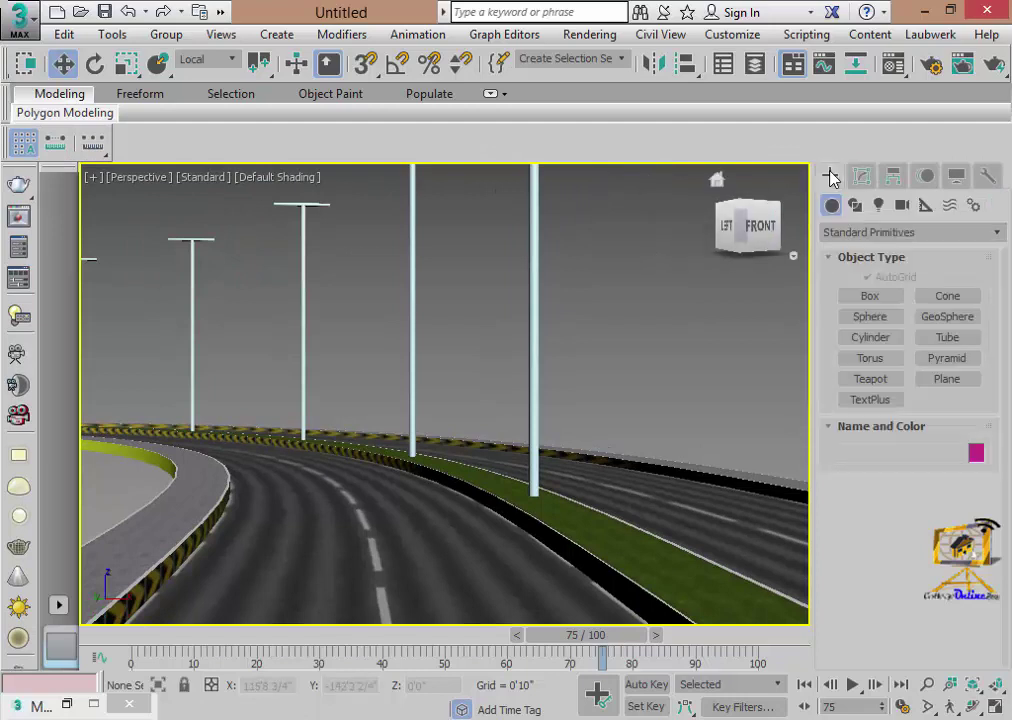
- Choose AEC Extended > Foliage and scroll to Favorite Plants such as Big Yucca and Generic Oak
left_click(872, 232)
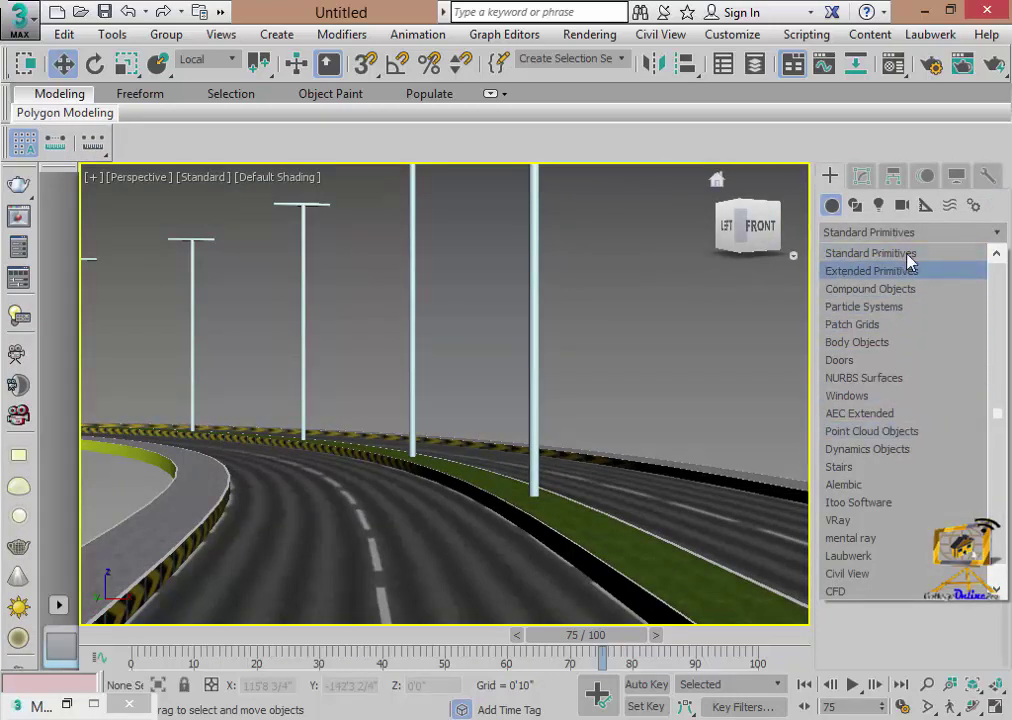
left_click(905, 413)
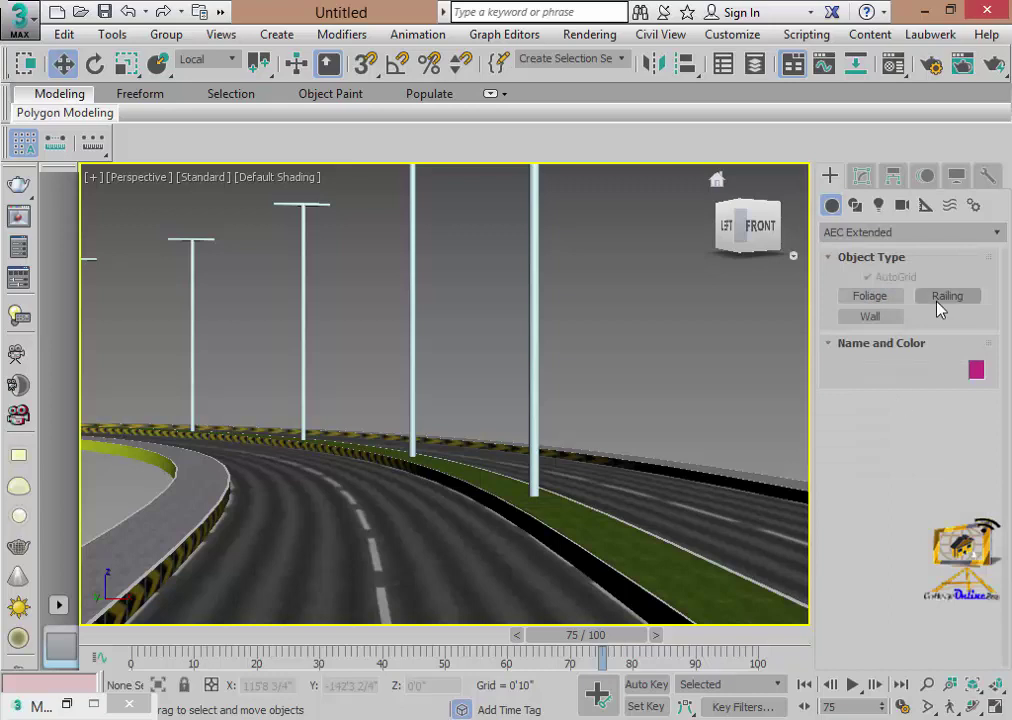
left_click(889, 297)
left_click_drag(972, 505, 990, 708)
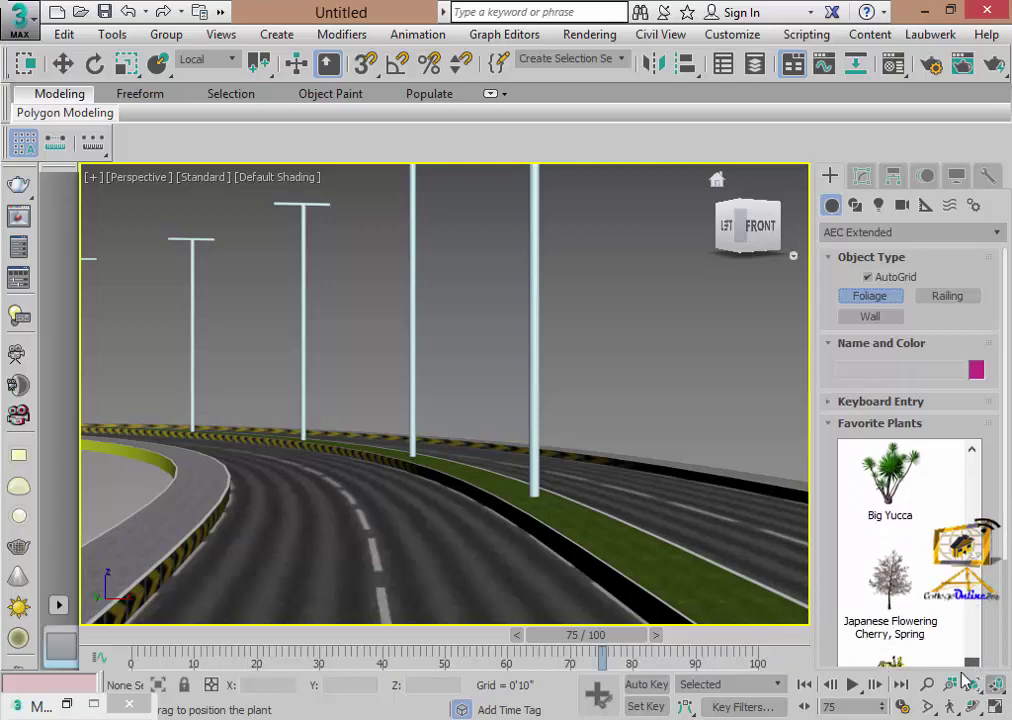
scroll(889, 614, "down", 3)
scroll(889, 614, "down", 2)
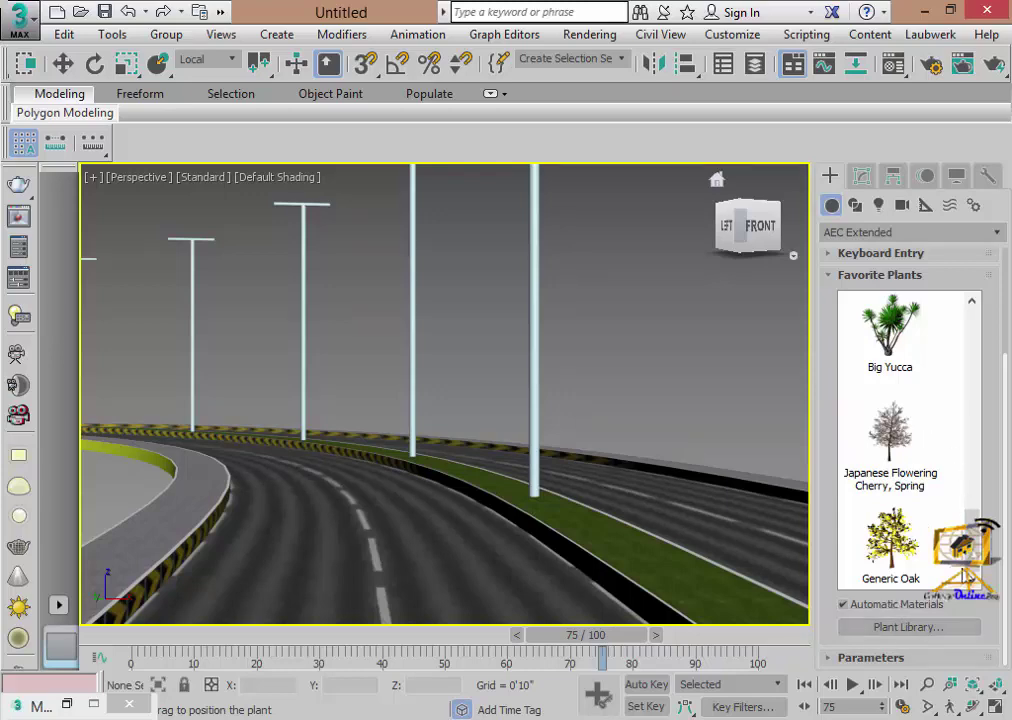
- Maximize the Top viewport and pick Generic Palm from Favorite Plants
left_click_drag(966, 577, 971, 545)
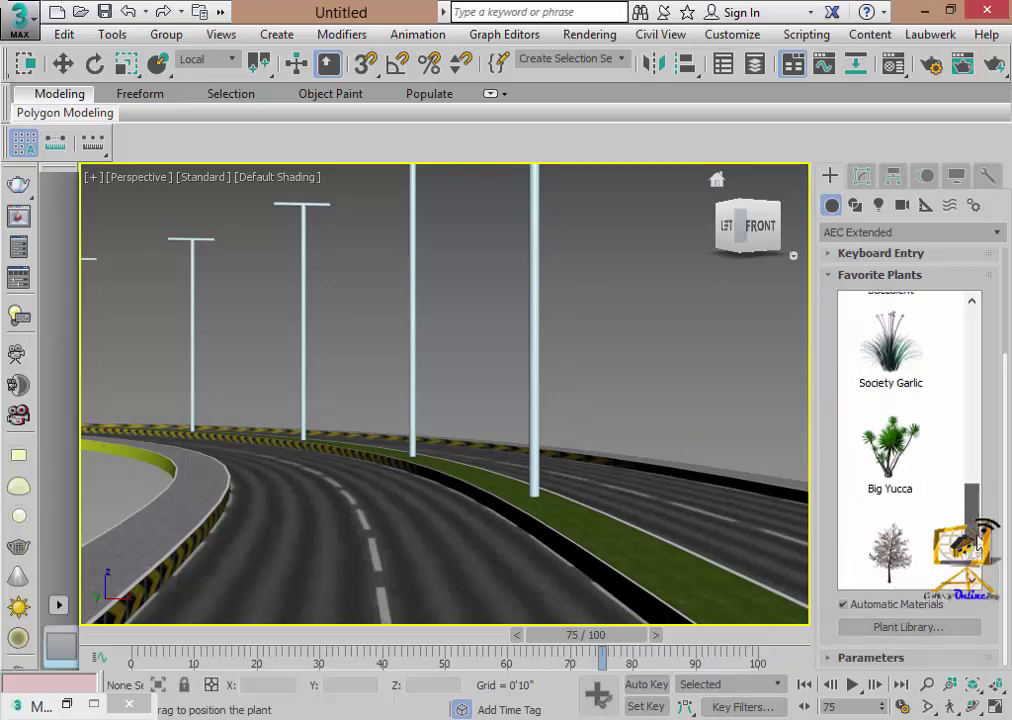
left_click(996, 706)
left_click(186, 267)
key("alt+w")
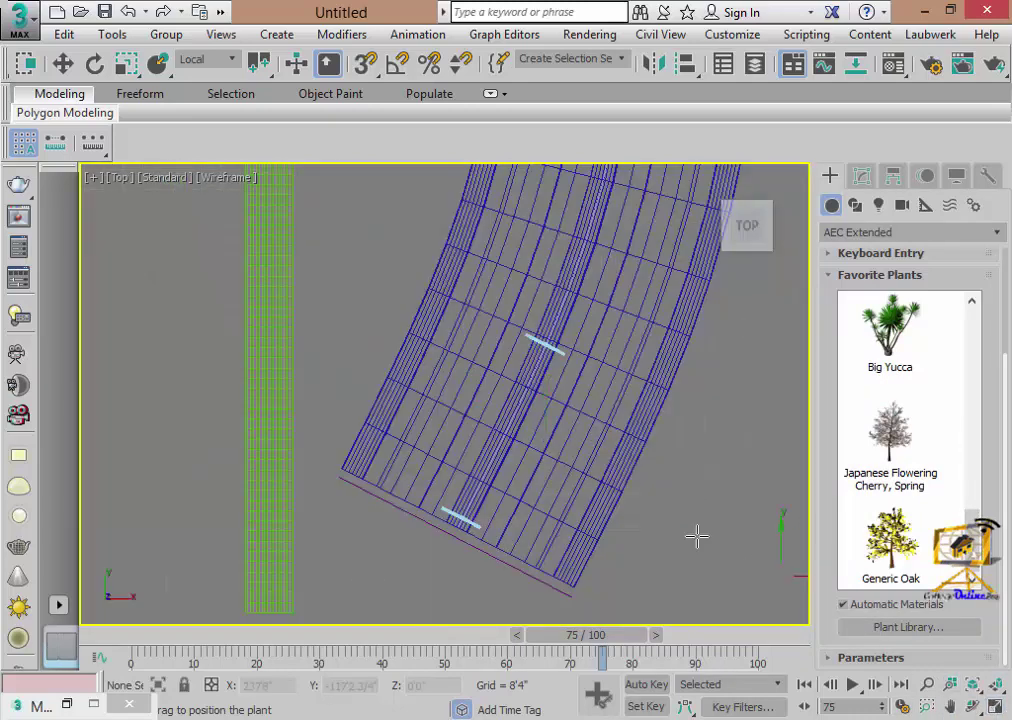
middle_click_drag(697, 537, 642, 525)
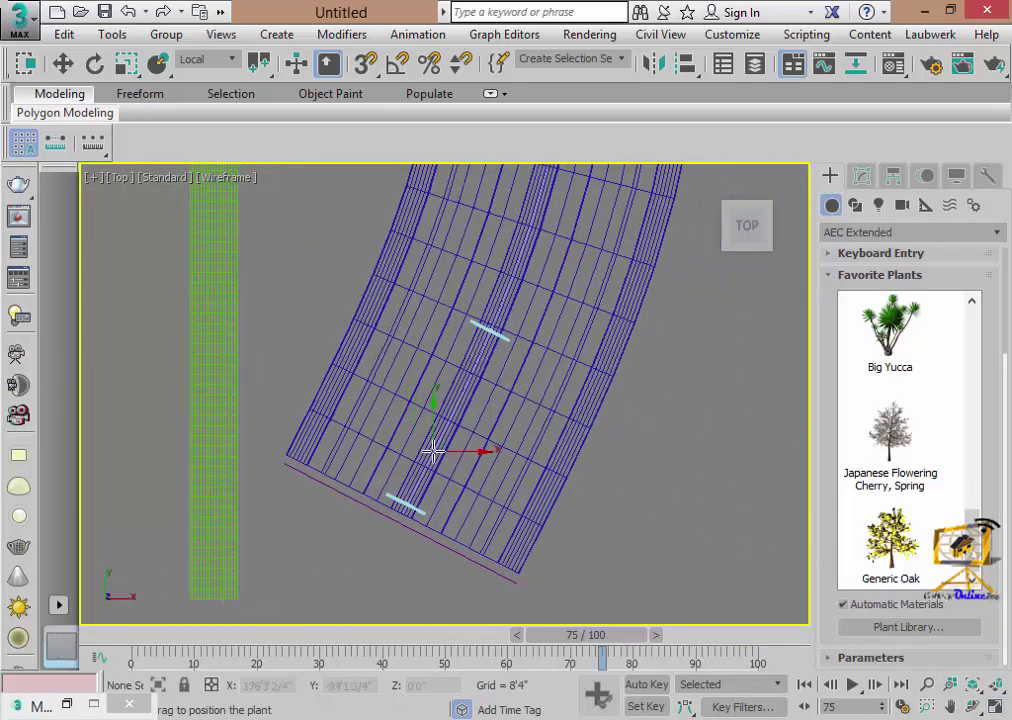
mouse_move(971, 530)
left_mouse_down()
mouse_move(1005, 468)
mouse_move(1003, 352)
mouse_move(997, 389)
left_mouse_up()
left_click(897, 362)
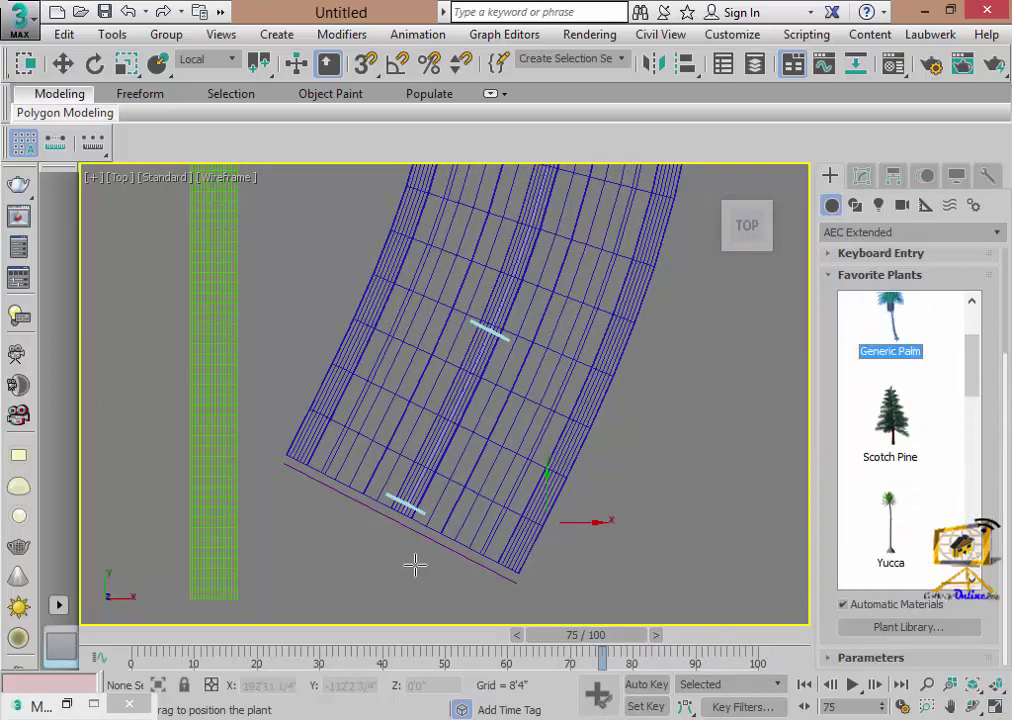
- Place six Generic Palms along the road's grass median and around the curve
left_click(413, 488)
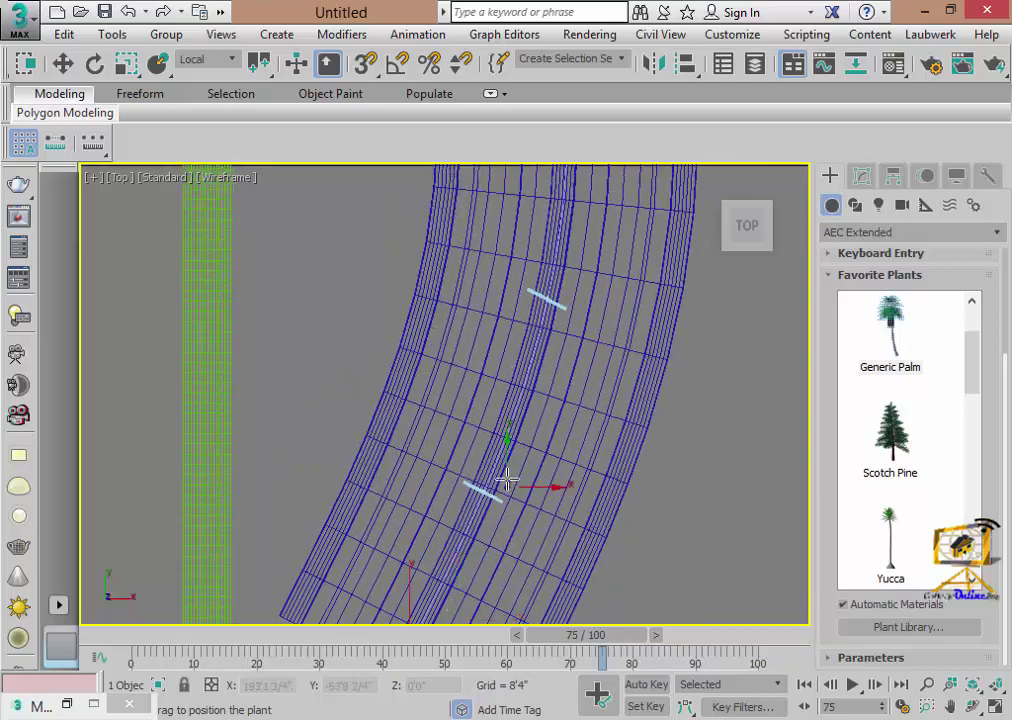
left_click(495, 480)
left_click(574, 492)
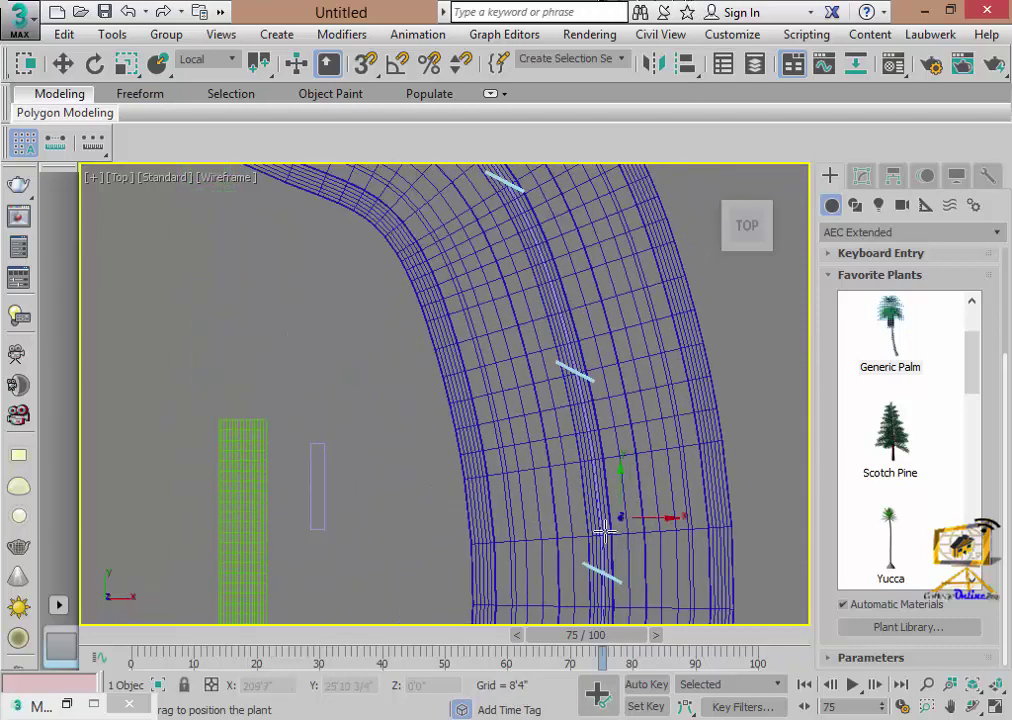
left_click(598, 514)
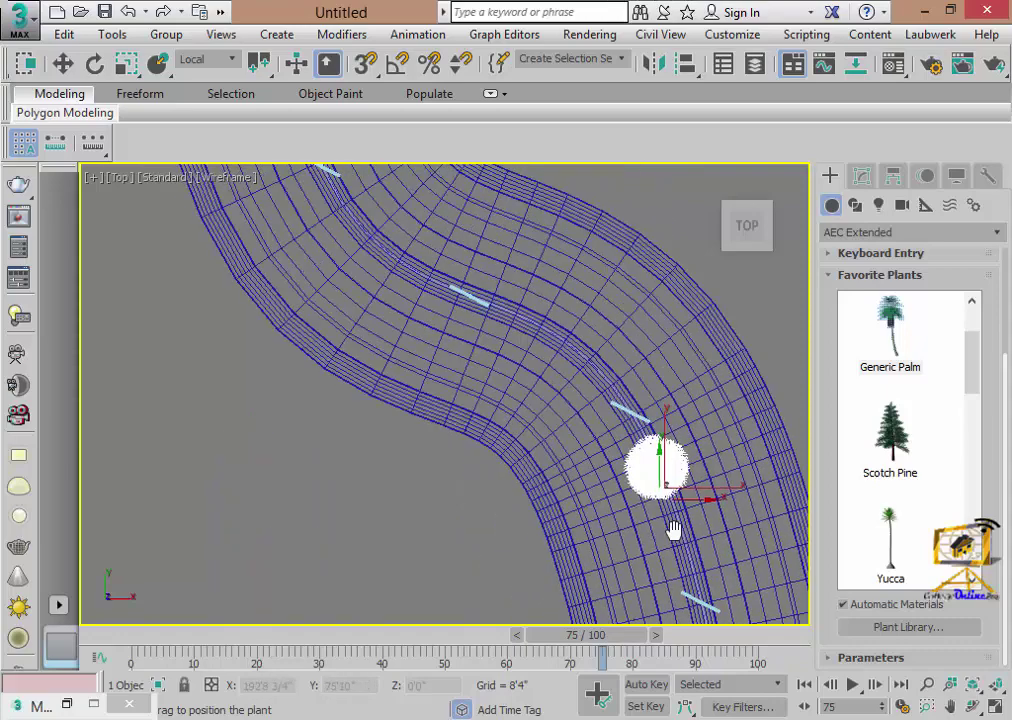
left_click(549, 343)
left_click(644, 418)
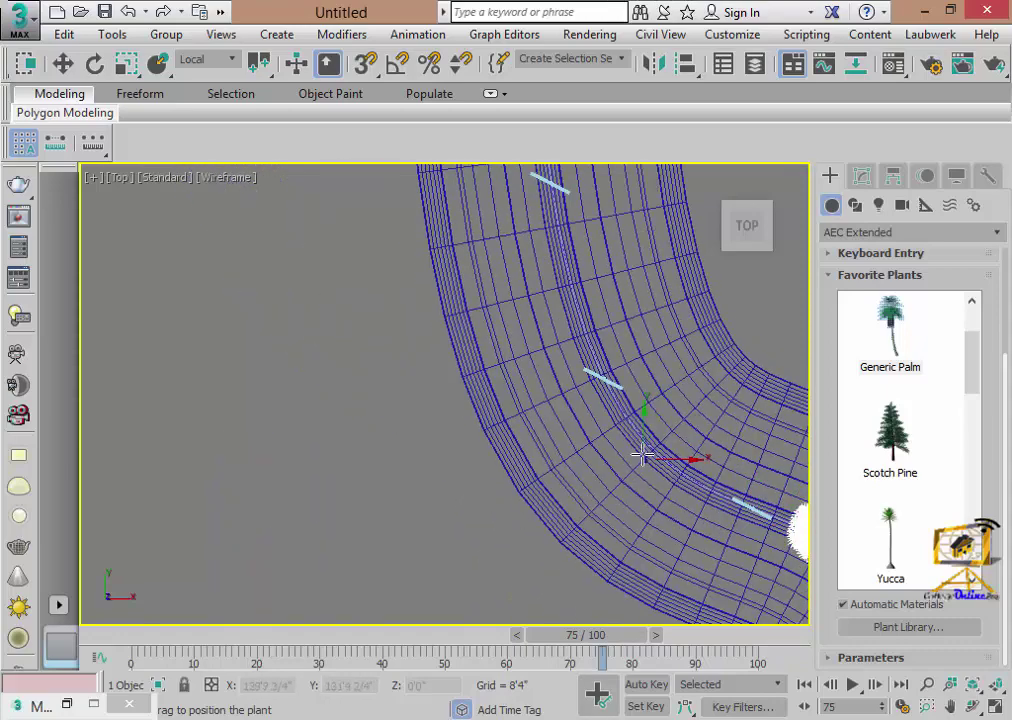
- Add two more palms on the next road stretches, then frame the whole curved road
middle_click_drag(655, 465, 768, 615)
left_click(673, 396)
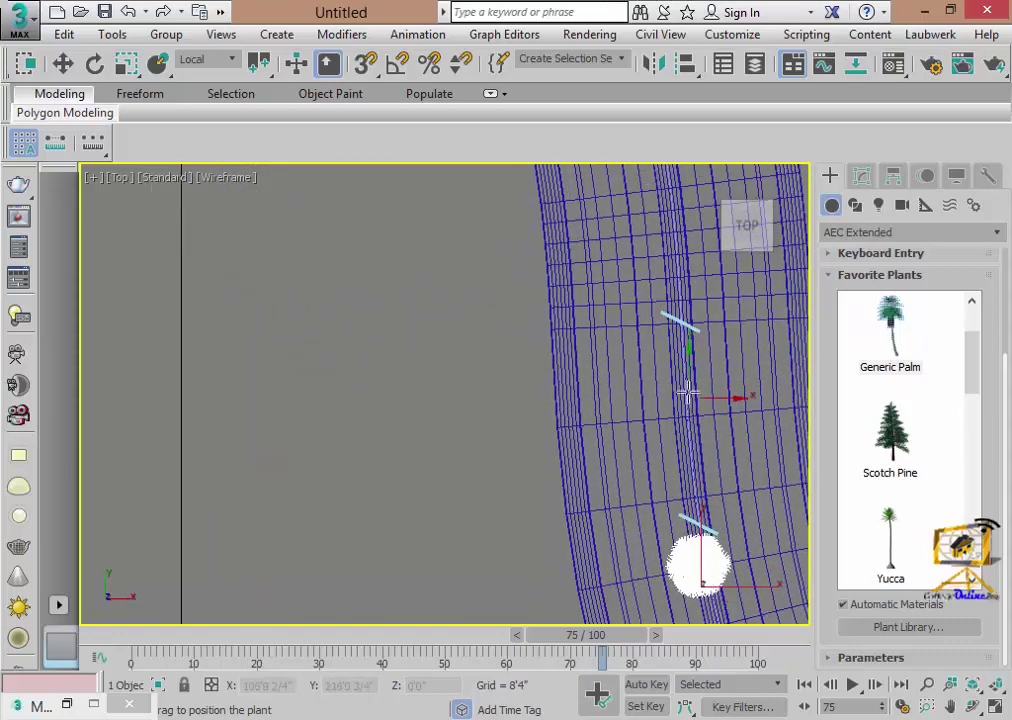
middle_click_drag(714, 176, 718, 4)
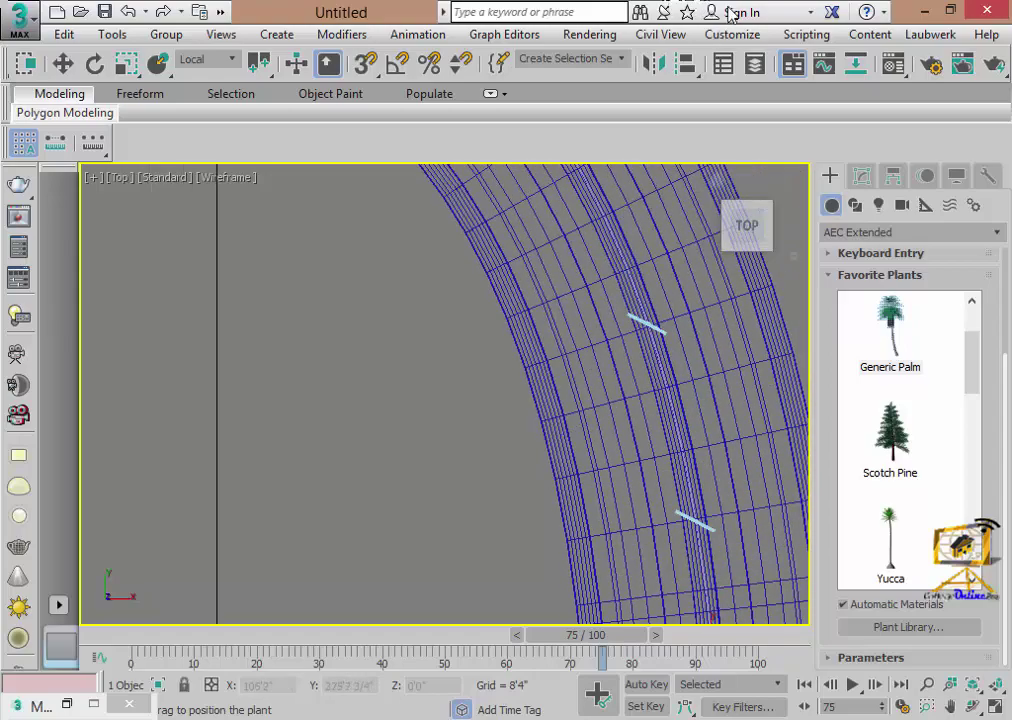
left_click(628, 298)
middle_click_drag(615, 228, 680, 338)
scroll(680, 338, "down", 5)
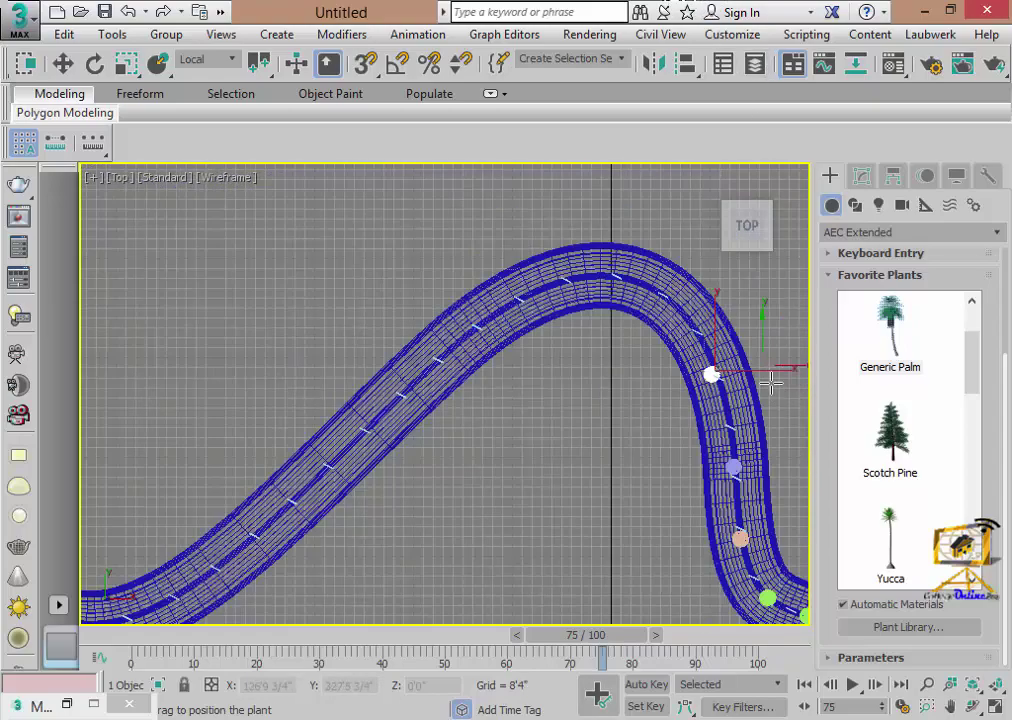
middle_click_drag(700, 505, 700, 437)
- In a maximized Perspective view, place Generic Palms at the left and right road edges
key("alt+w")
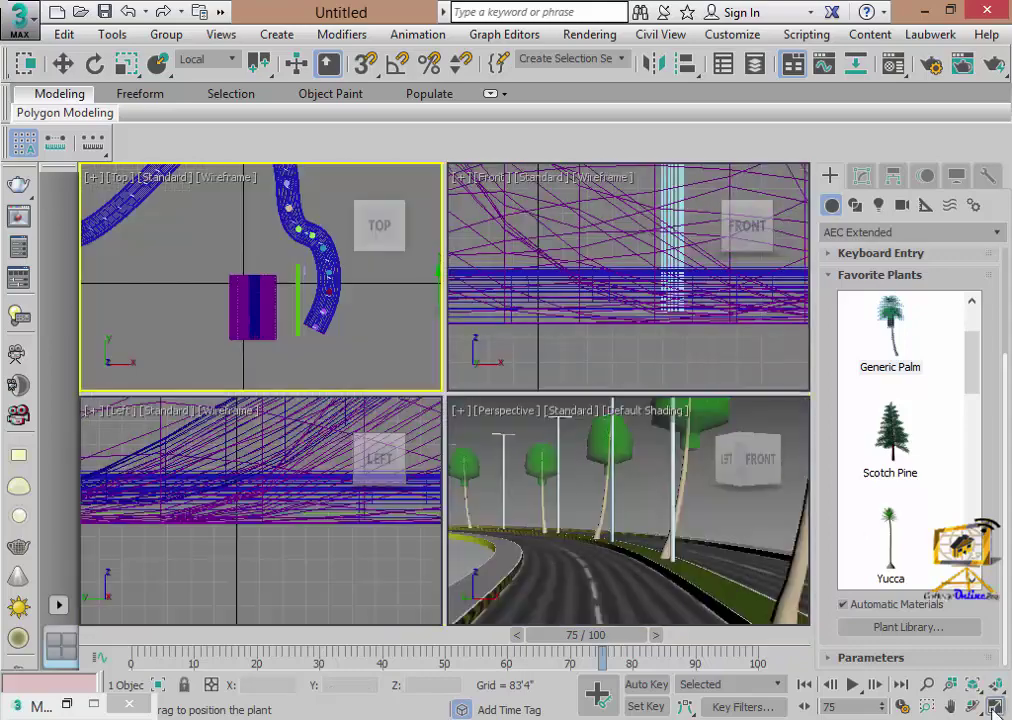
right_click(632, 510)
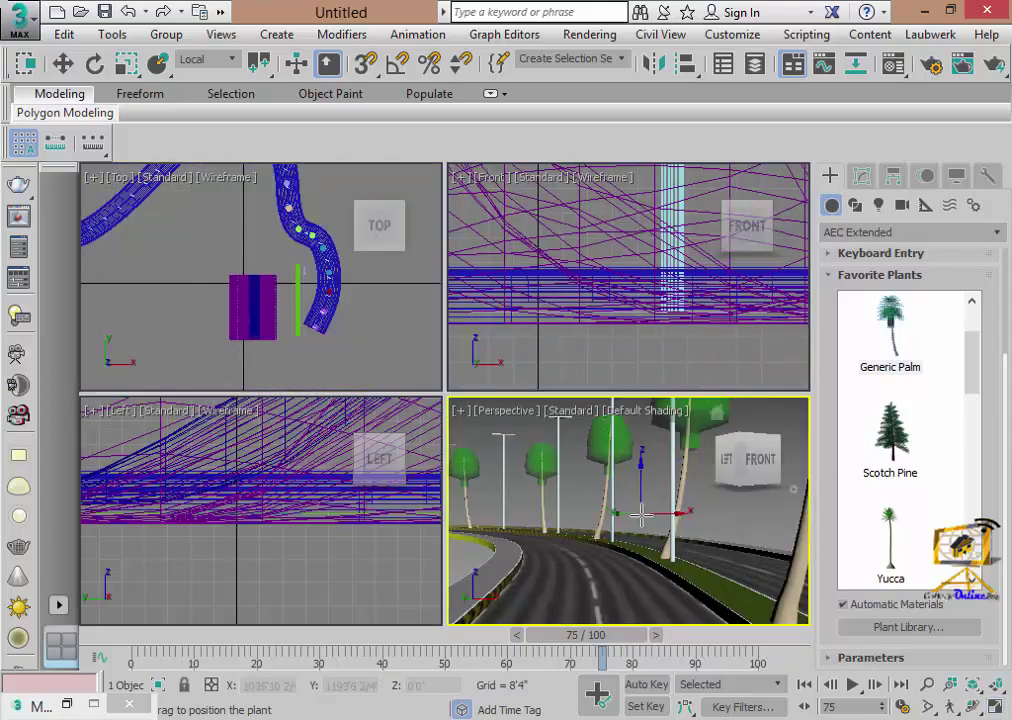
left_click(995, 706)
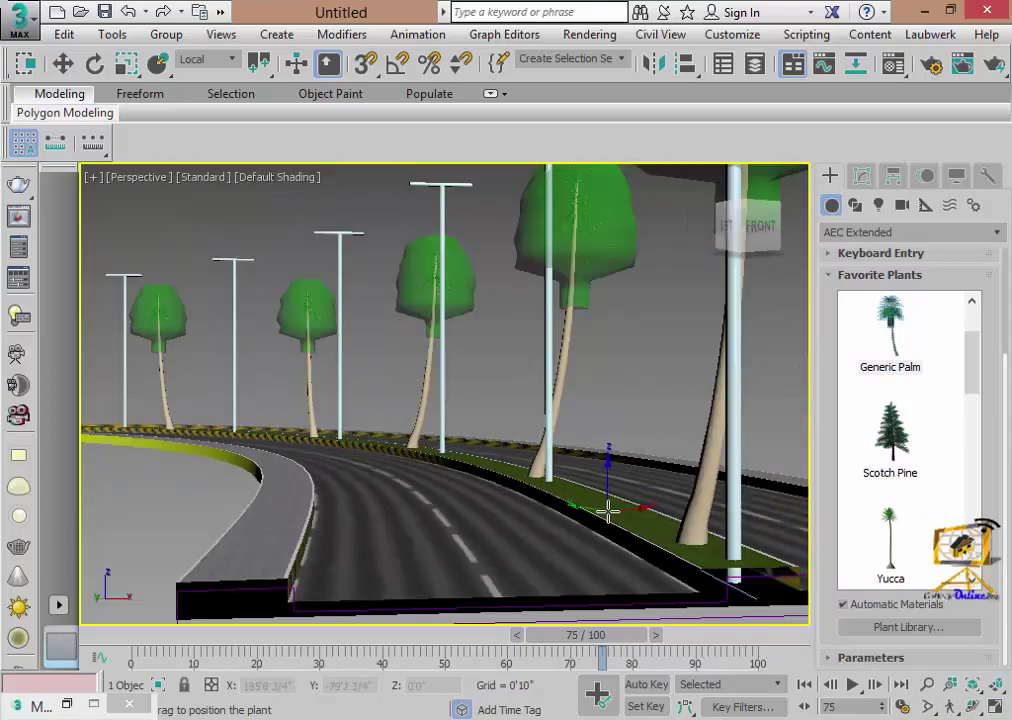
middle_click_drag(613, 516, 687, 575)
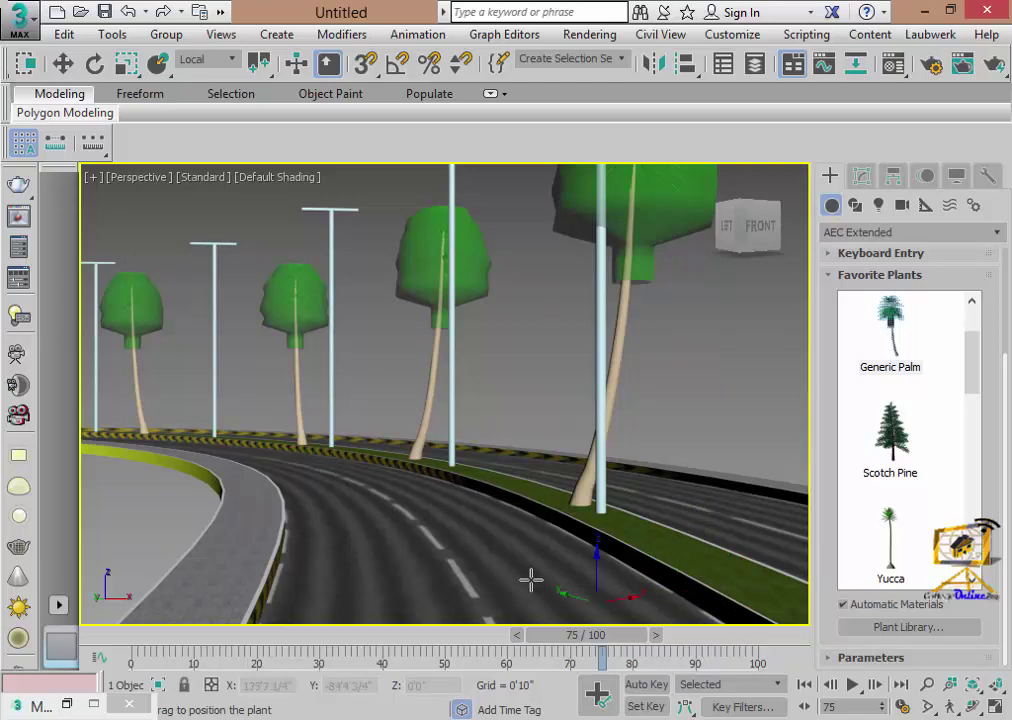
mouse_move(549, 553)
middle_mouse_down()
mouse_move(607, 562)
mouse_move(599, 556)
middle_mouse_up()
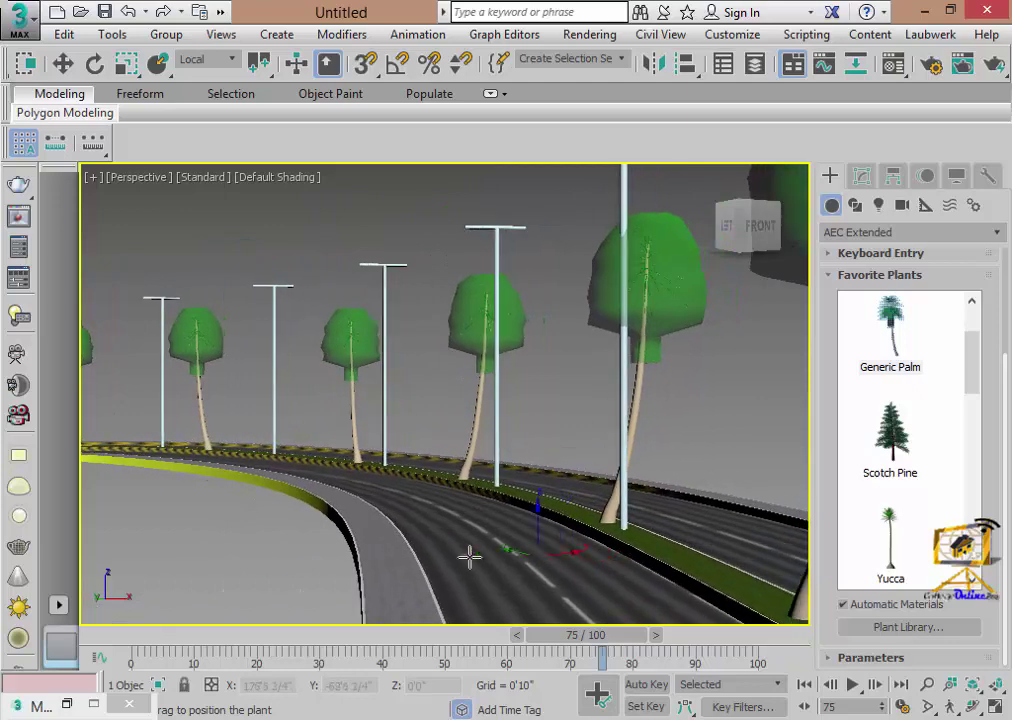
left_click(247, 570)
middle_click_drag(421, 572, 178, 542)
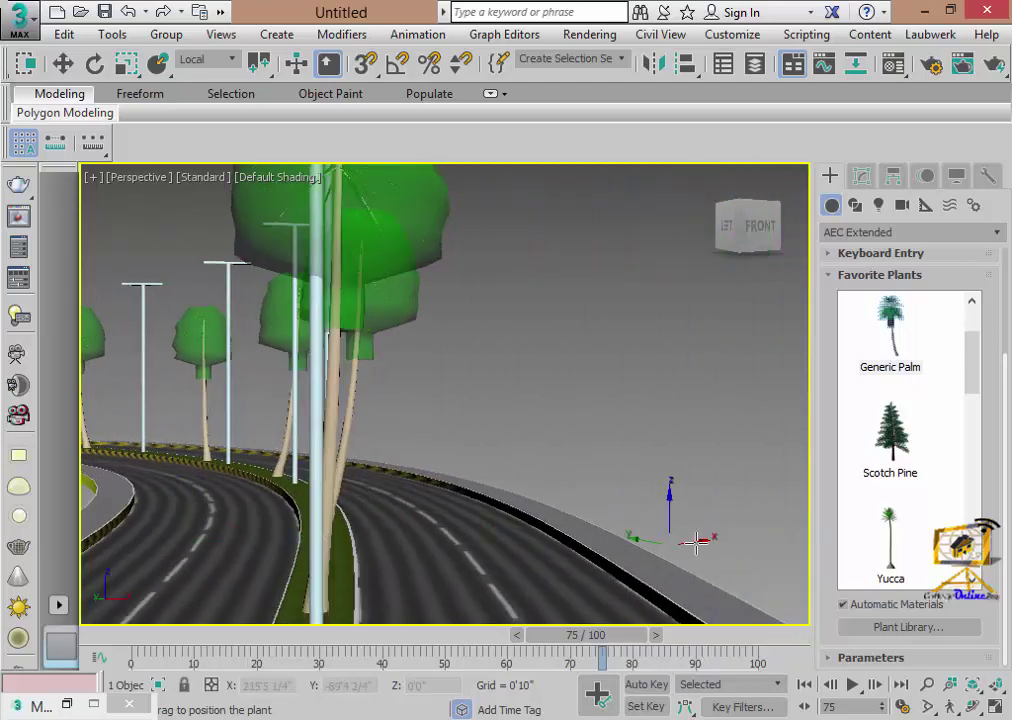
left_click(693, 540)
- Stop placing plants and start a Plane from Standard Primitives
key("w")
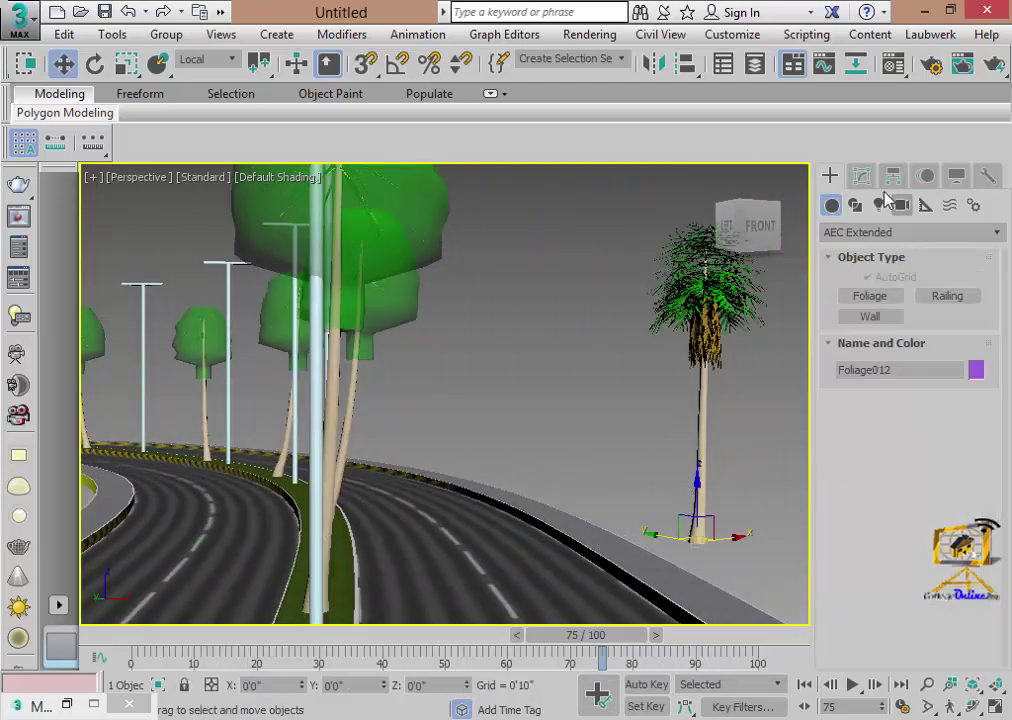
left_click(856, 233)
left_click(868, 251)
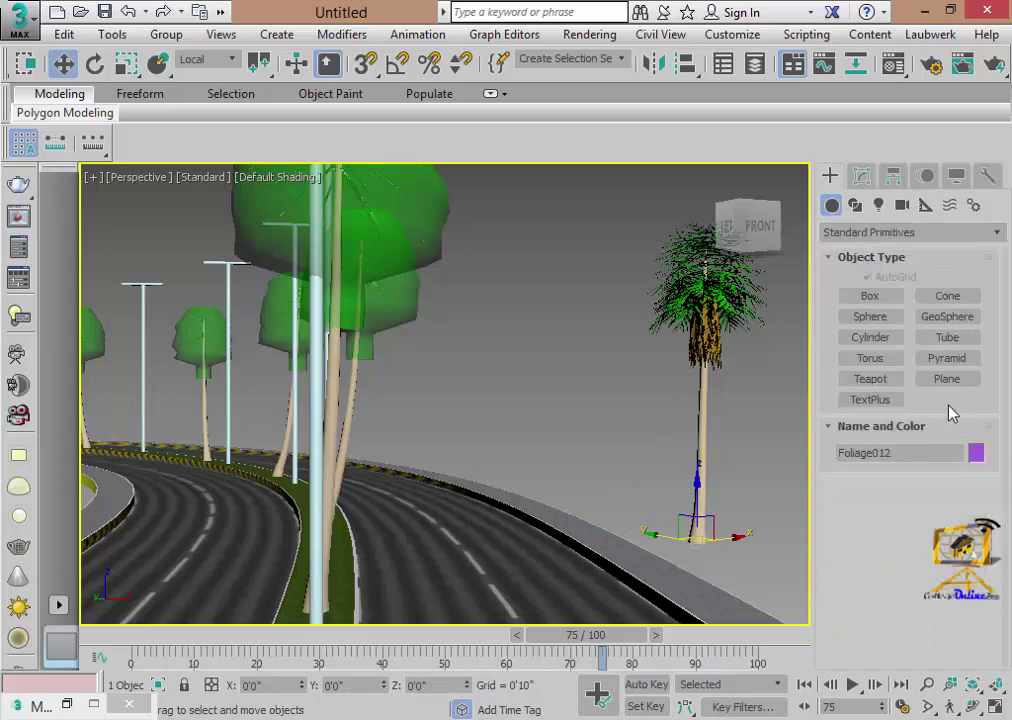
left_click(946, 378)
- Draw a large ground plane around the road, plus a second plane in maximized Perspective
key("alt+w")
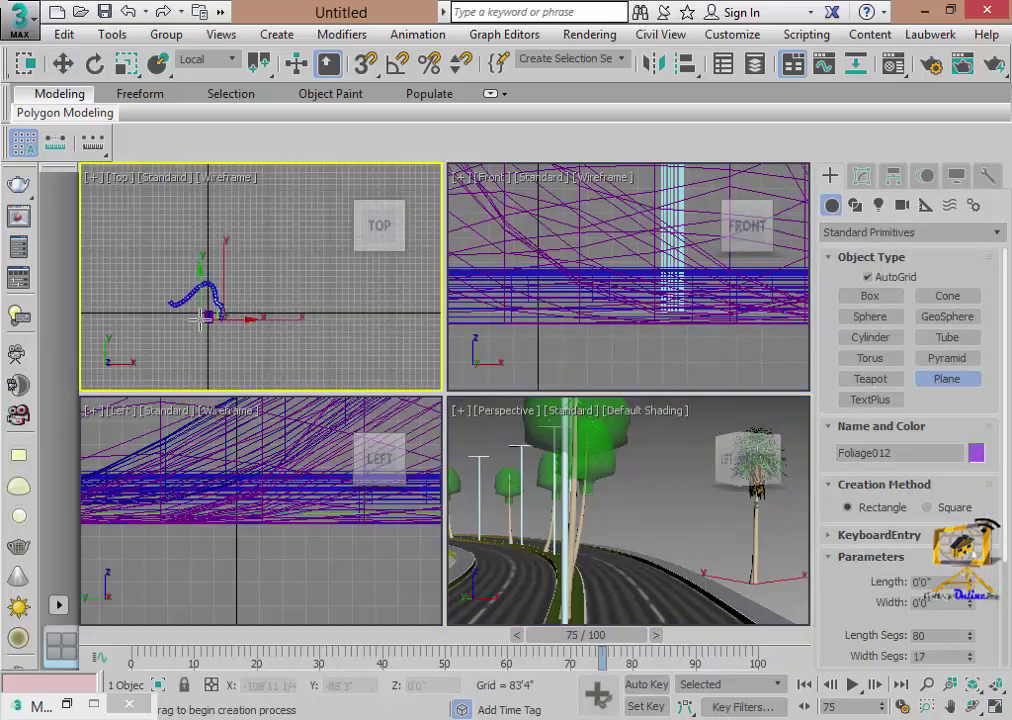
scroll(198, 318, "down", 5)
left_click_drag(176, 249, 268, 338)
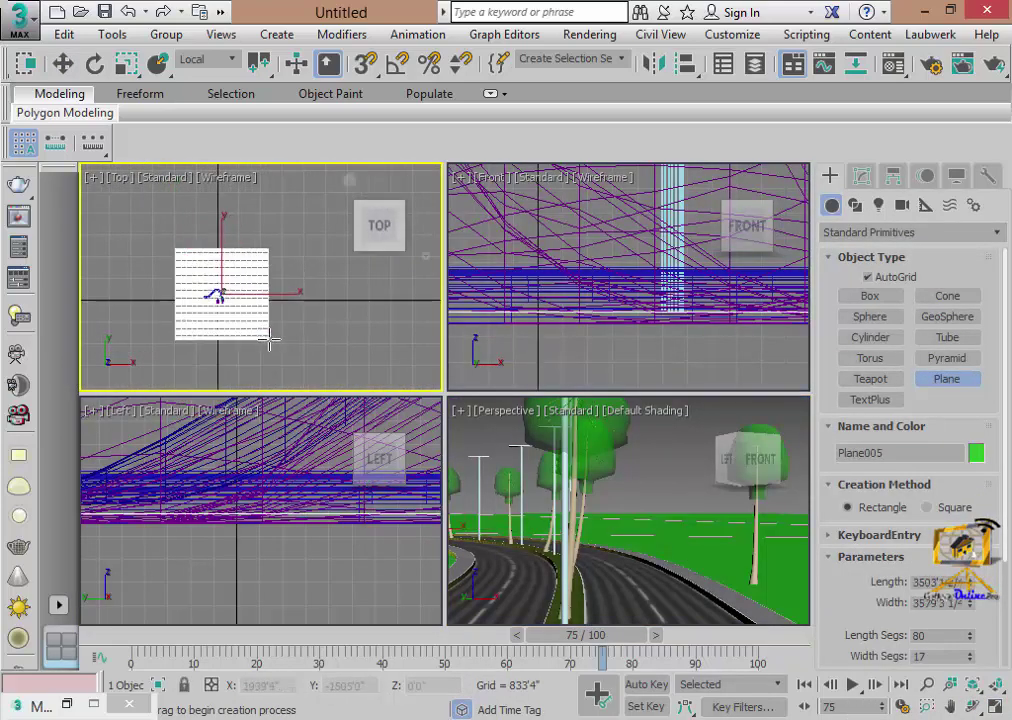
middle_click_drag(700, 515, 690, 530, "alt")
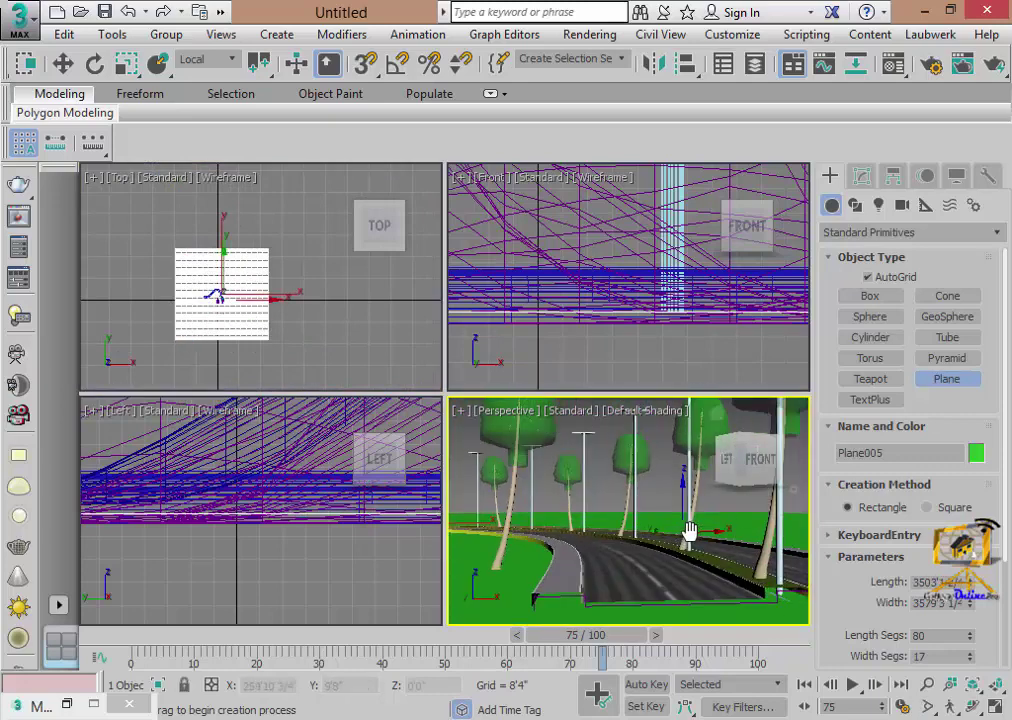
key("alt+w")
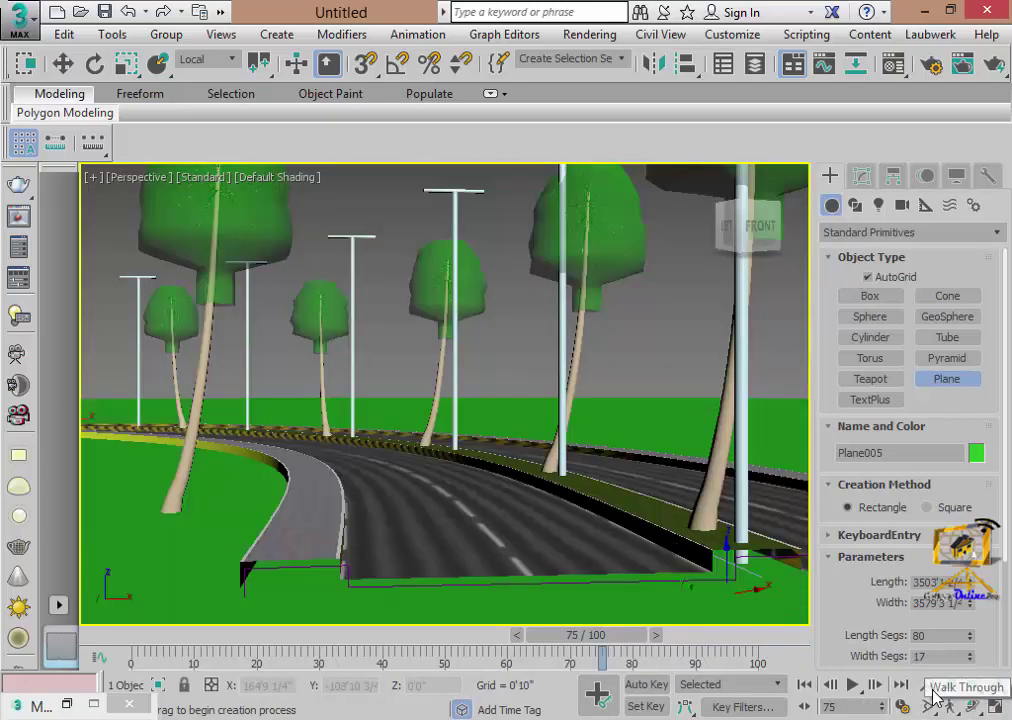
left_click_drag(553, 360, 565, 410)
- Zoom the Perspective view in on the road and show the Systems objects
mouse_move(563, 458)
middle_mouse_down()
mouse_move(563, 473)
mouse_move(575, 470)
middle_mouse_up()
left_click(927, 684)
left_click_drag(513, 480, 513, 440)
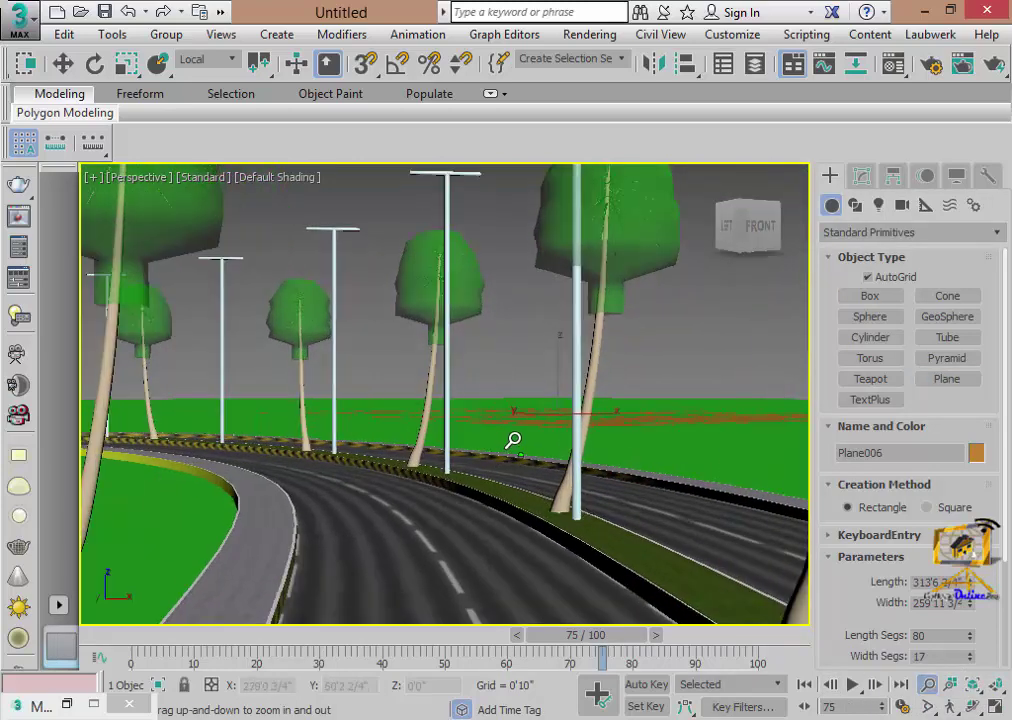
mouse_move(513, 440)
middle_mouse_down()
mouse_move(470, 490)
mouse_move(469, 457)
middle_mouse_up()
right_click(469, 457)
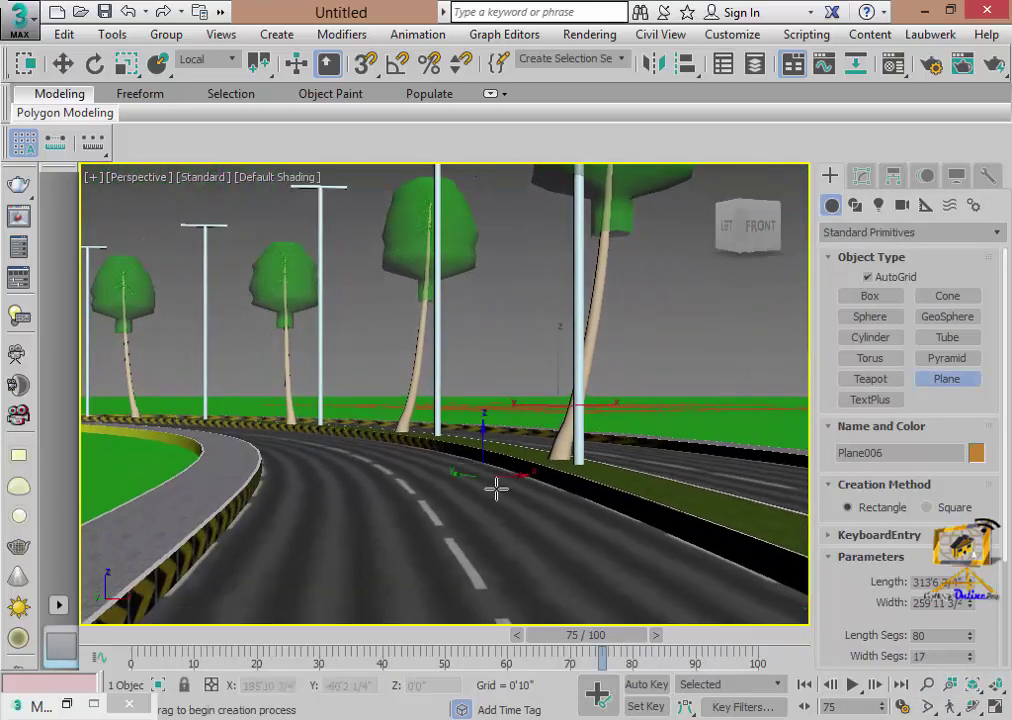
left_click(973, 205)
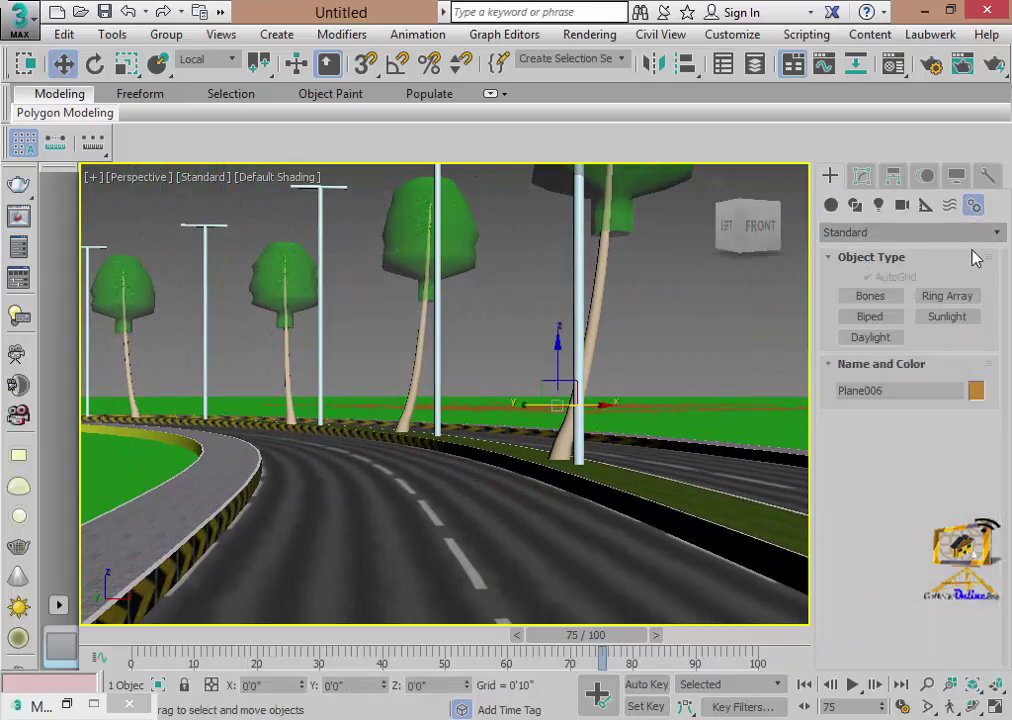
- Create a Daylight system right of the scene, accepting the recommended exposure control
left_click(872, 341)
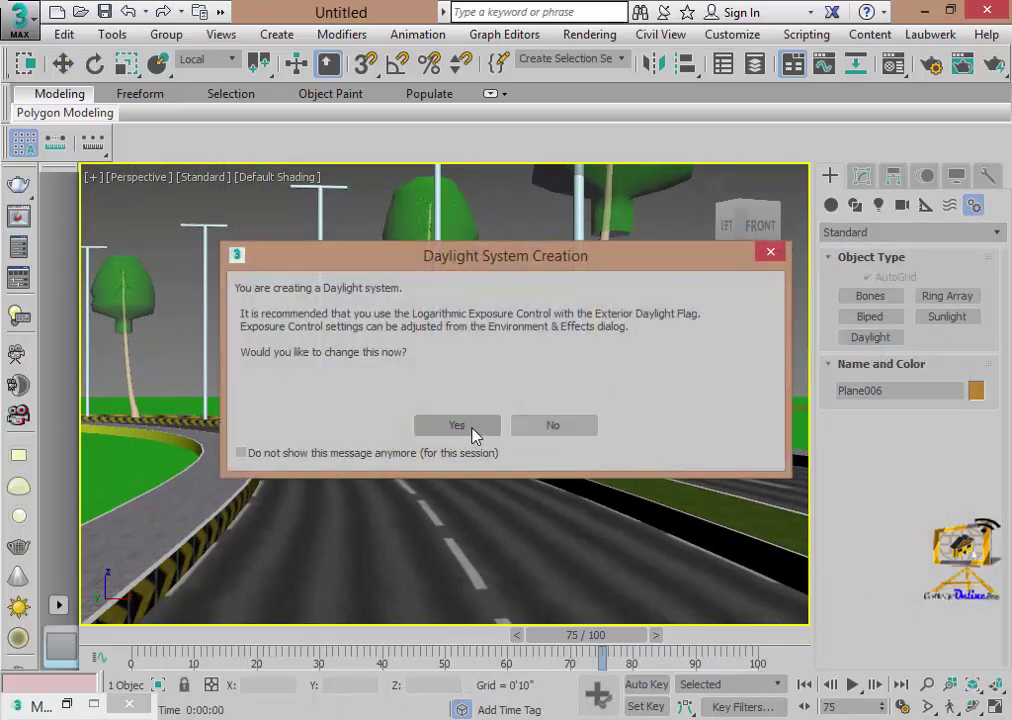
left_click(474, 430)
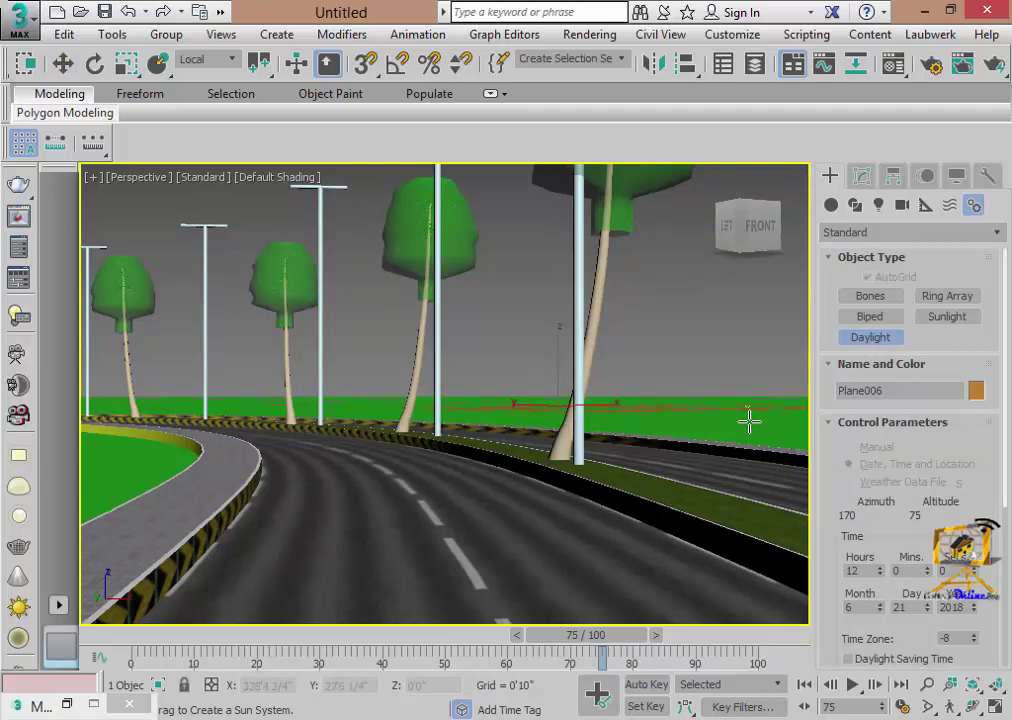
left_click_drag(748, 407, 748, 420)
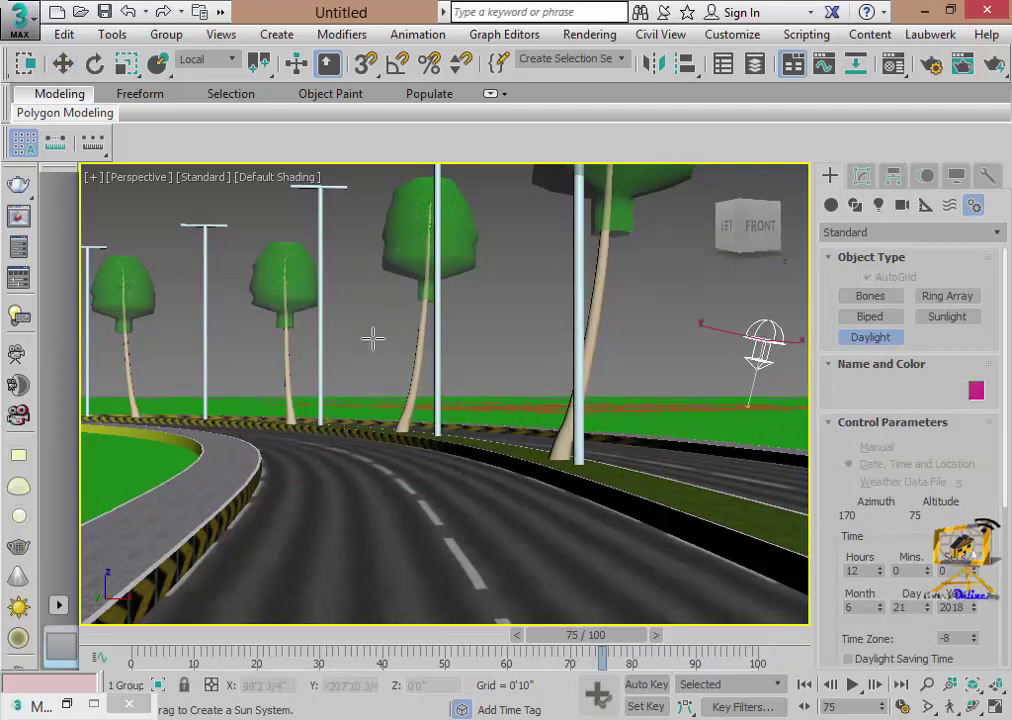
- Set Daylight001's sunlight to mr Sun and skylight to mr Sky, accepting the suggested setup
left_click(862, 176)
left_click(968, 483)
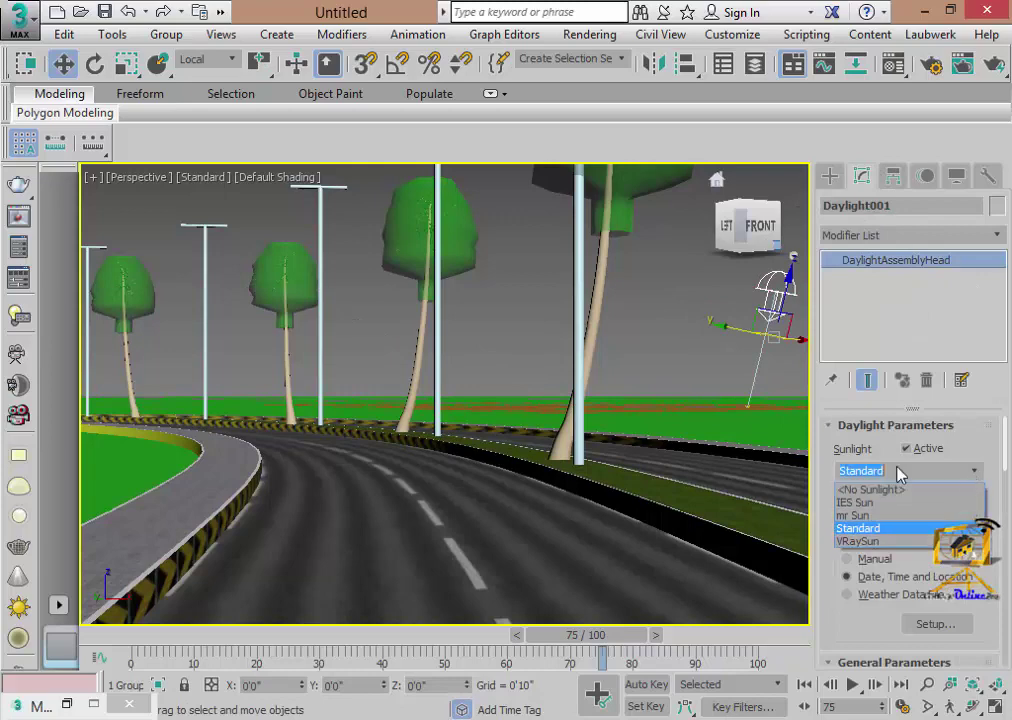
left_click(830, 515)
left_click(974, 518)
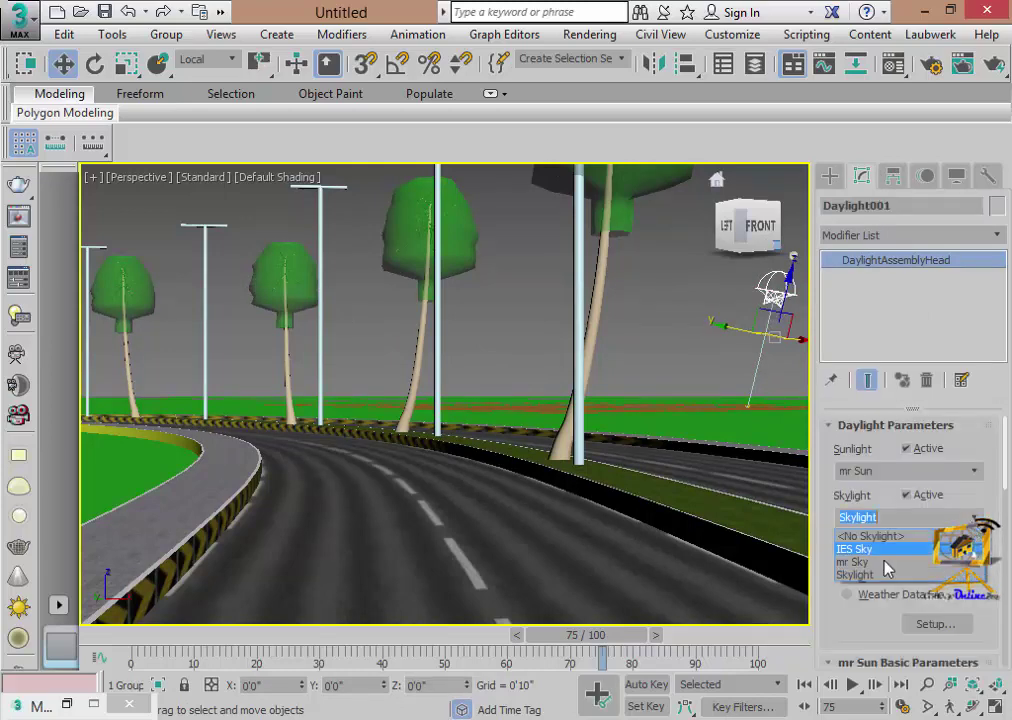
left_click(893, 566)
left_click(575, 470)
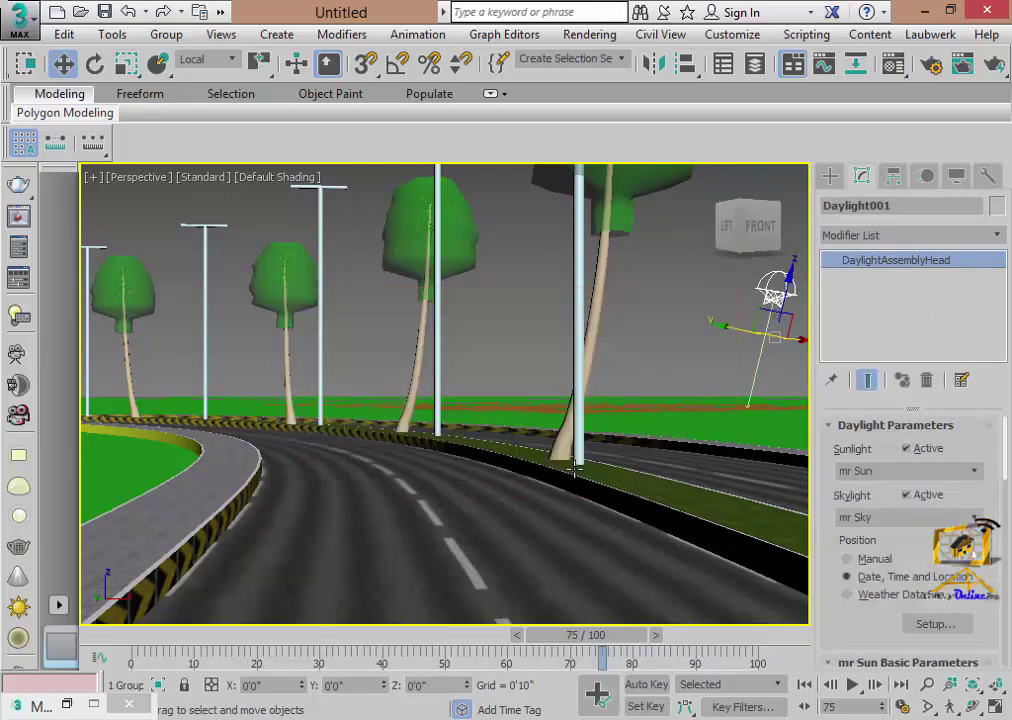
left_click(593, 35)
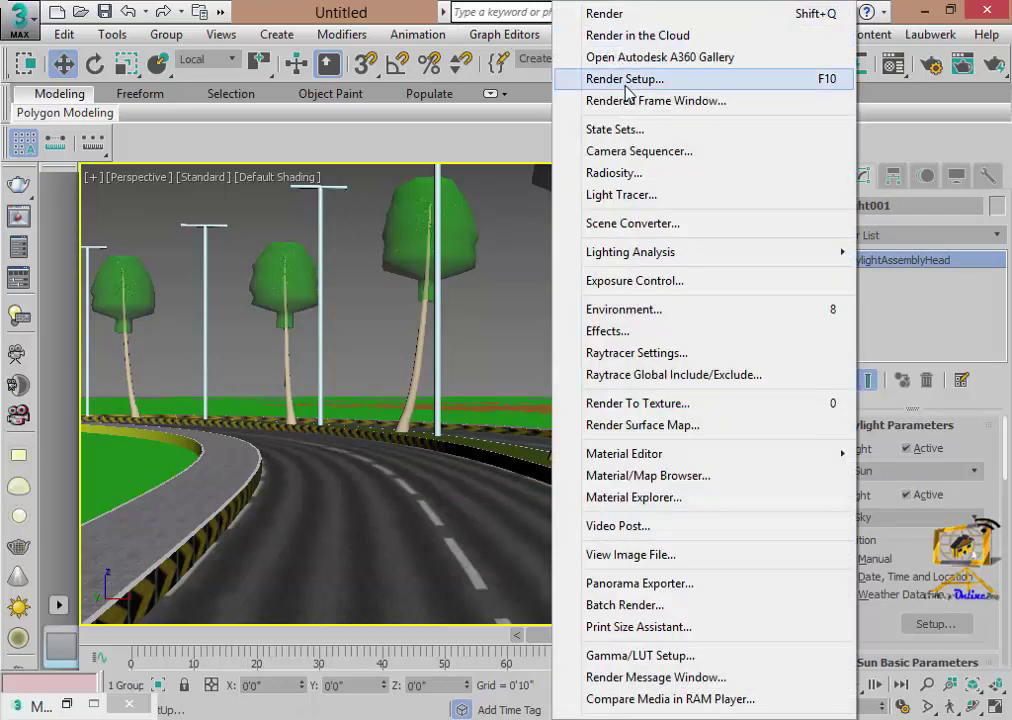
- In Render Setup, set the output size to the HDTV (video) preset at 1280x720
left_click(625, 79)
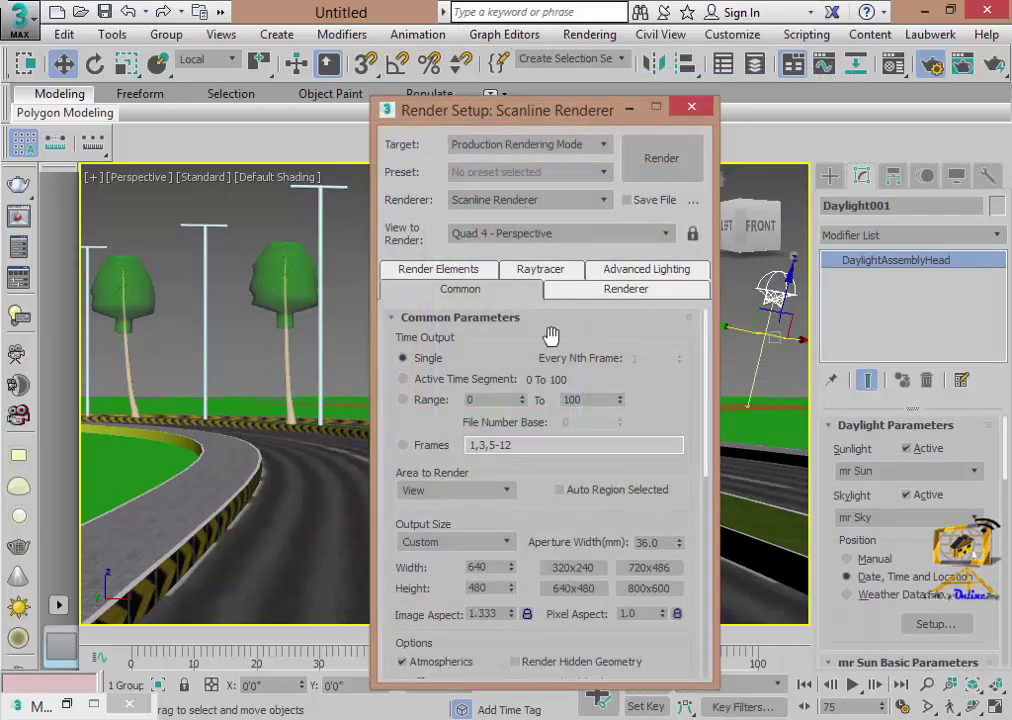
left_click_drag(600, 323, 582, 118)
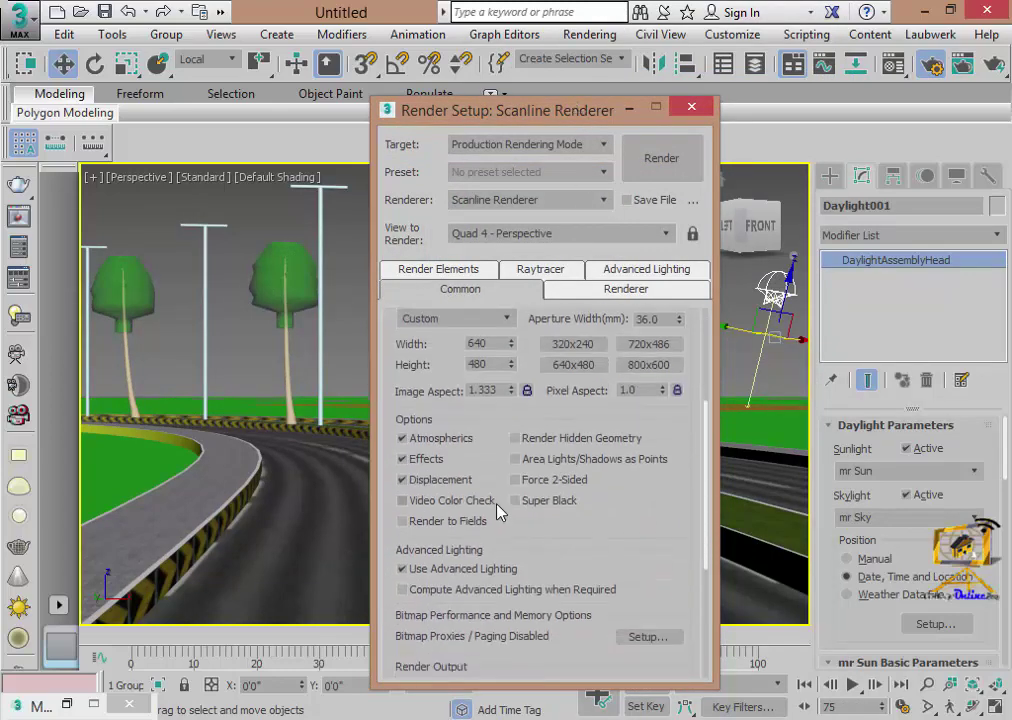
left_click(490, 320)
left_click(445, 569)
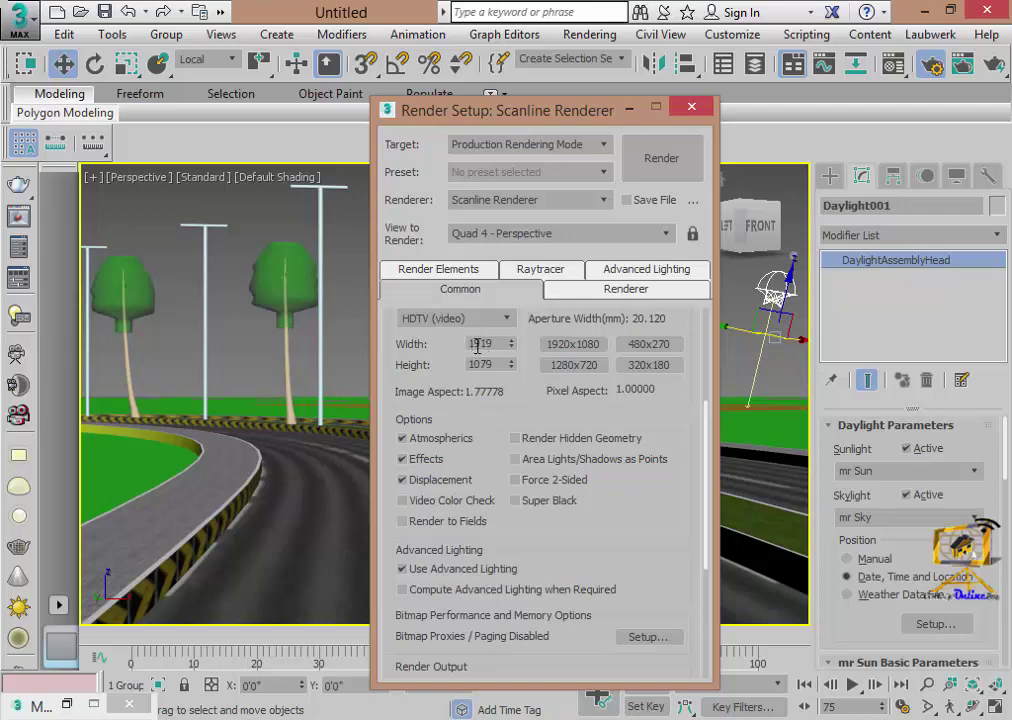
left_click(583, 366)
- Look through the Renderer, Raytracer, Render Elements and Advanced Lighting tabs, then the renderer list
left_click(599, 288)
left_click(562, 272)
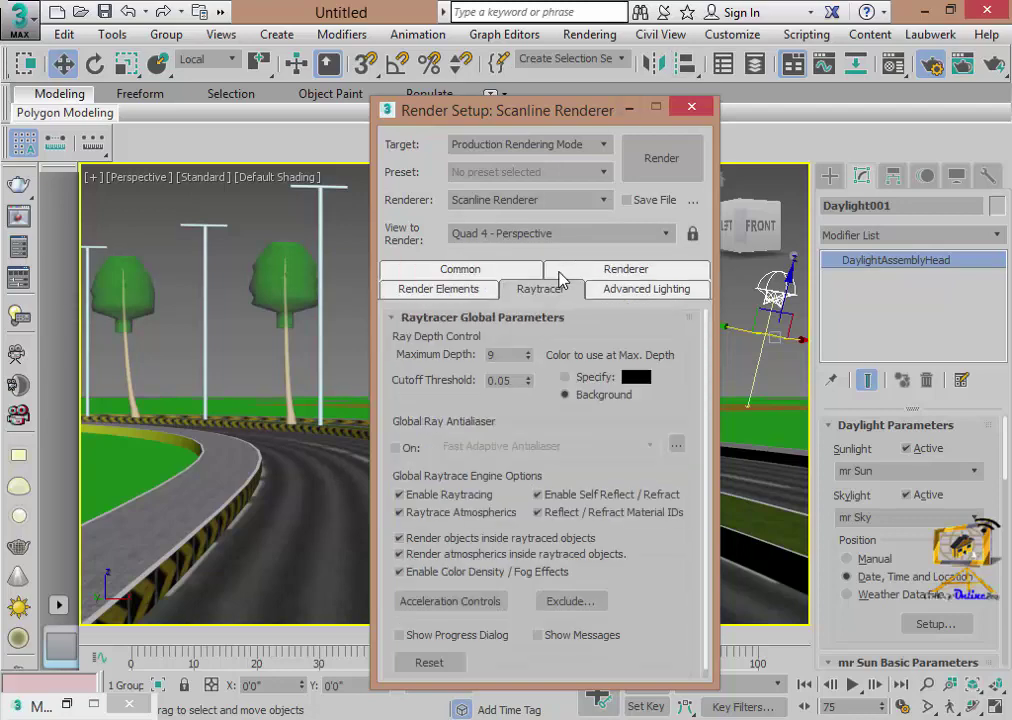
left_click(416, 292)
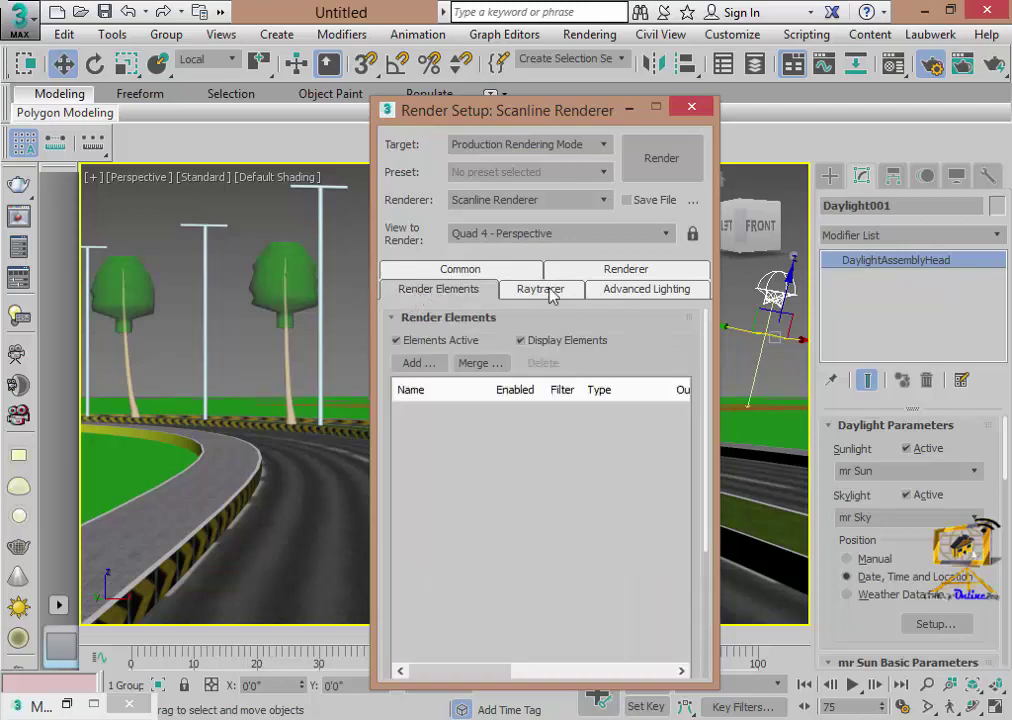
left_click(642, 302)
left_click(620, 272)
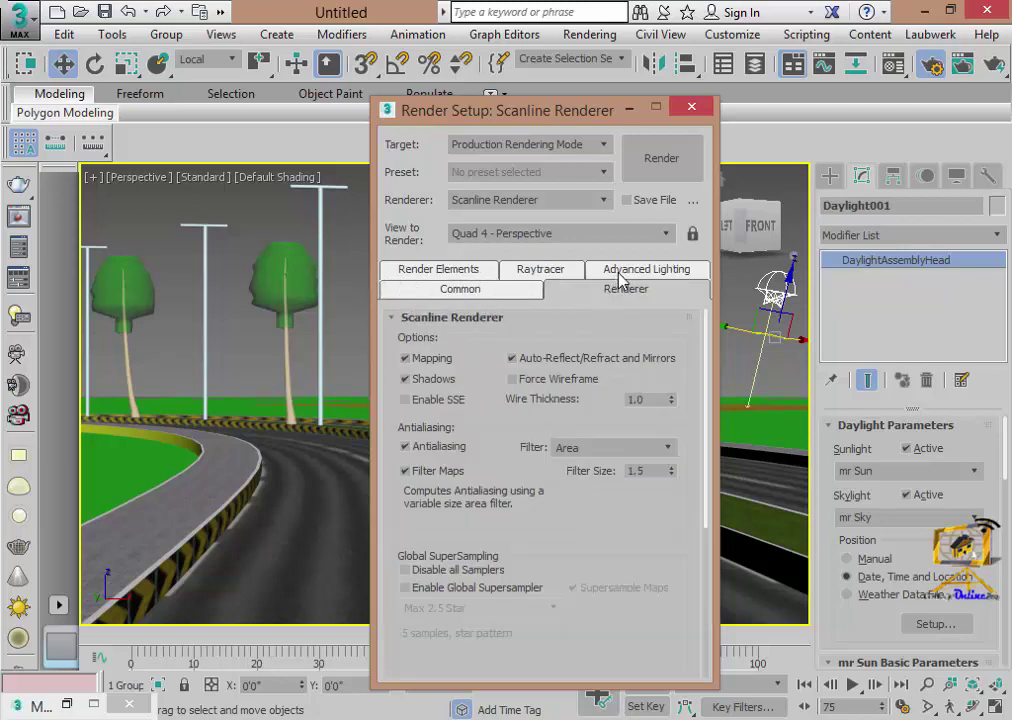
left_click(512, 273)
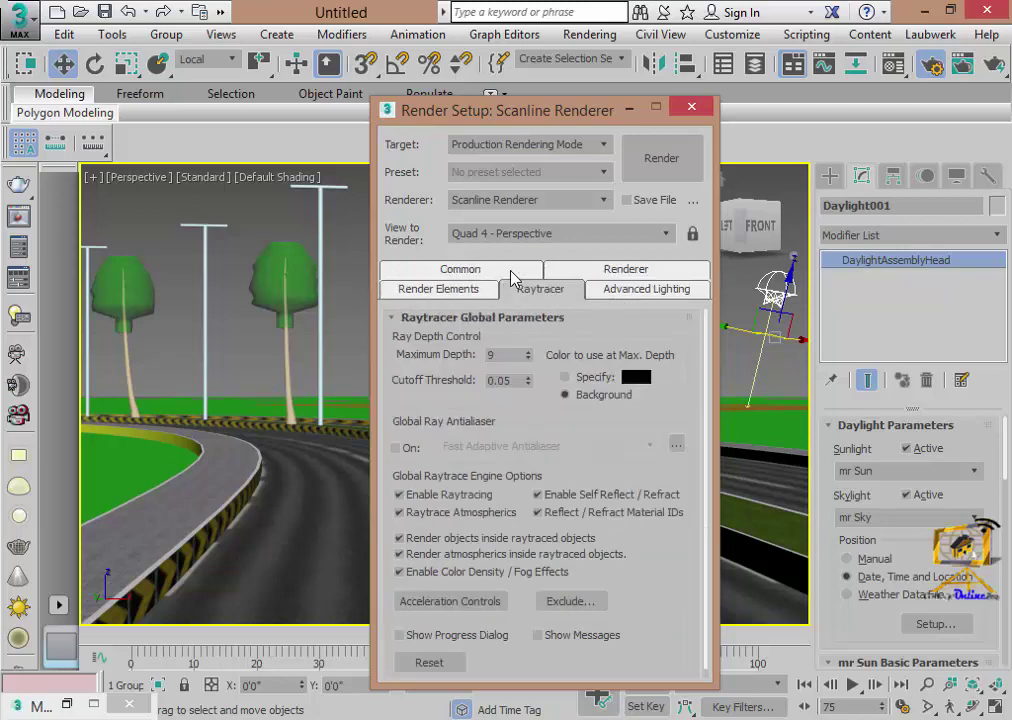
left_click(427, 298)
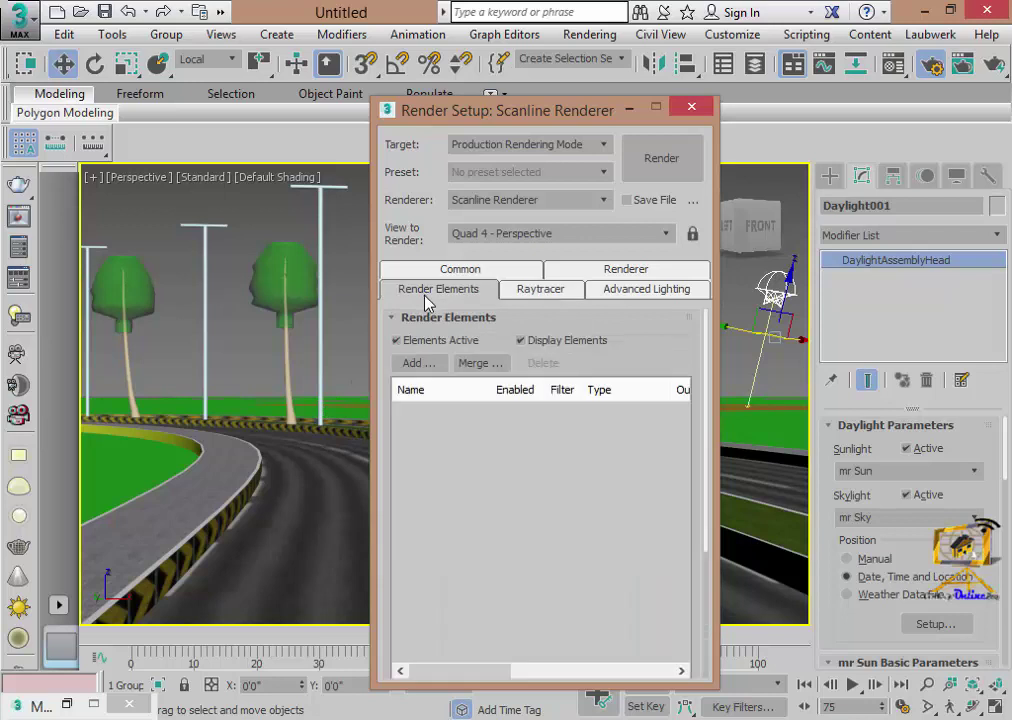
left_click(600, 199)
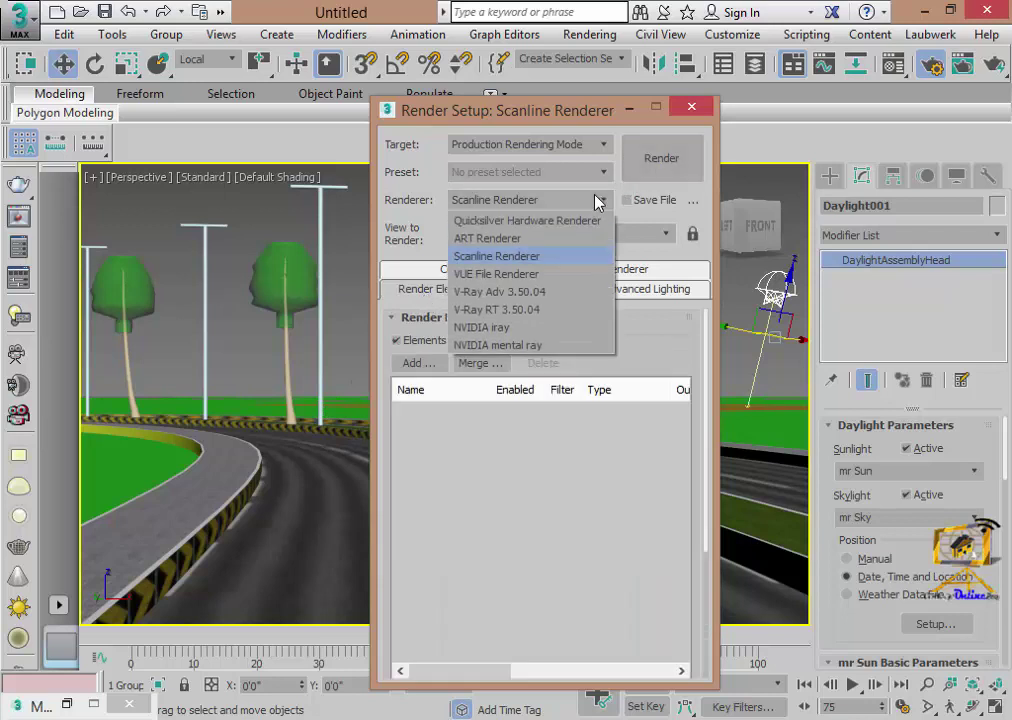
- Switch the renderer to NVIDIA mental ray and enable Indirect Diffuse (GI)
left_click(505, 346)
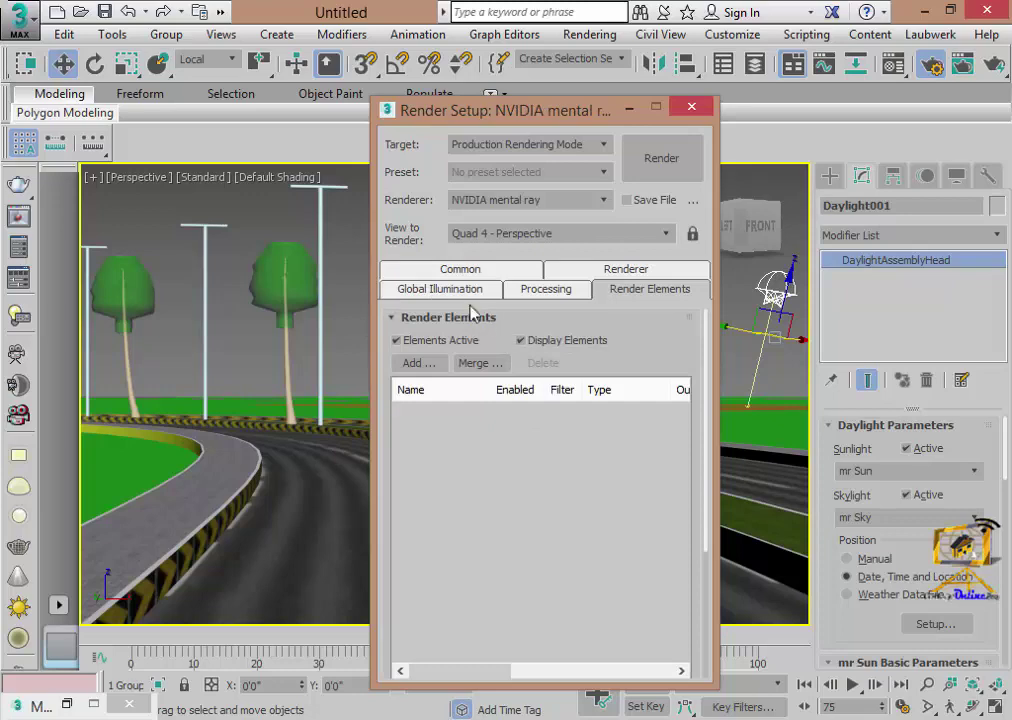
left_click(447, 271)
left_click(428, 272)
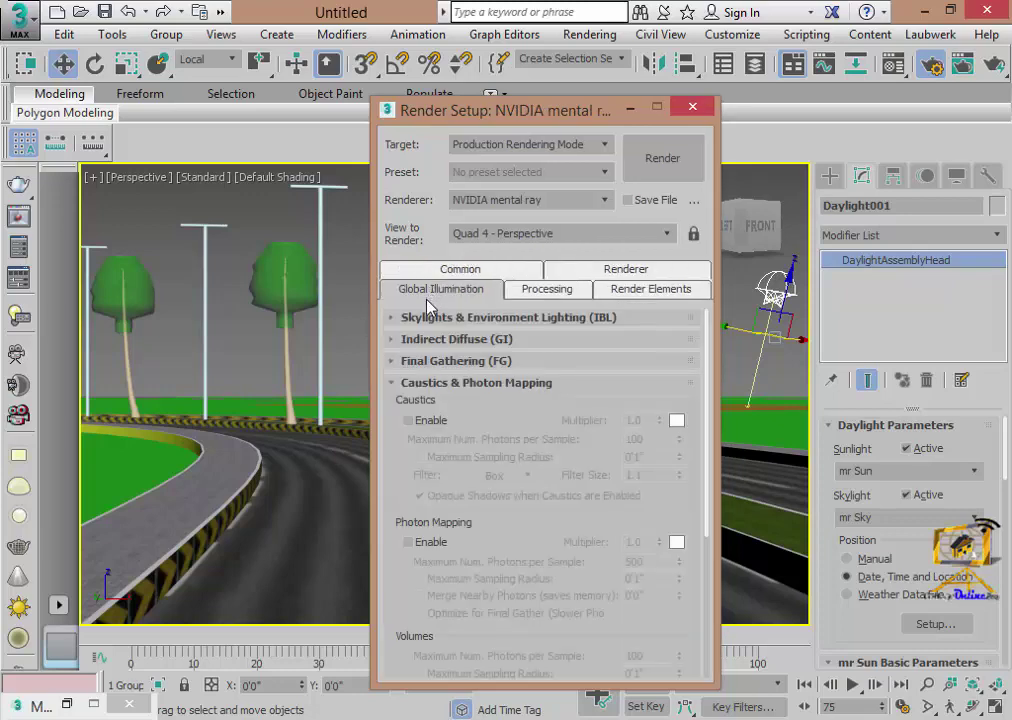
left_click(393, 385)
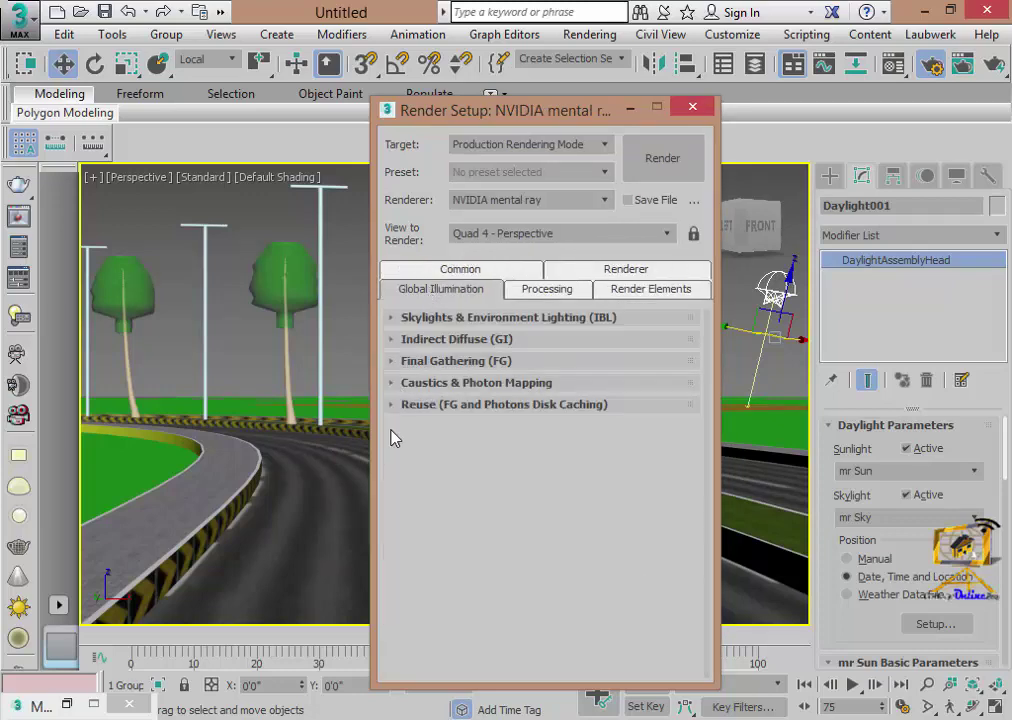
left_click(393, 342)
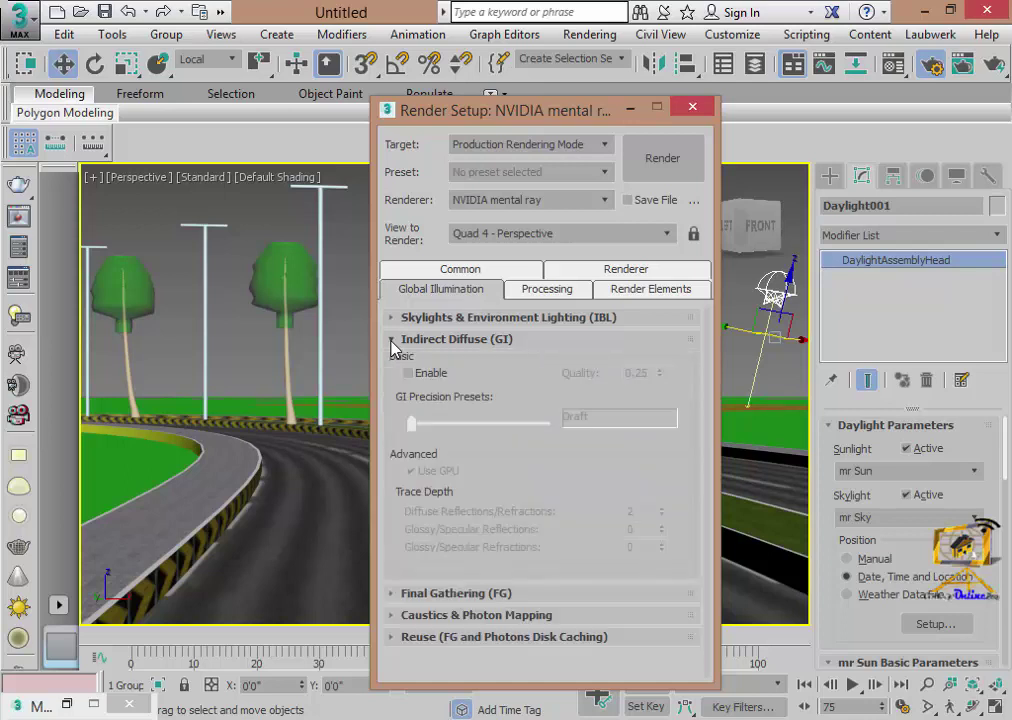
left_click(408, 373)
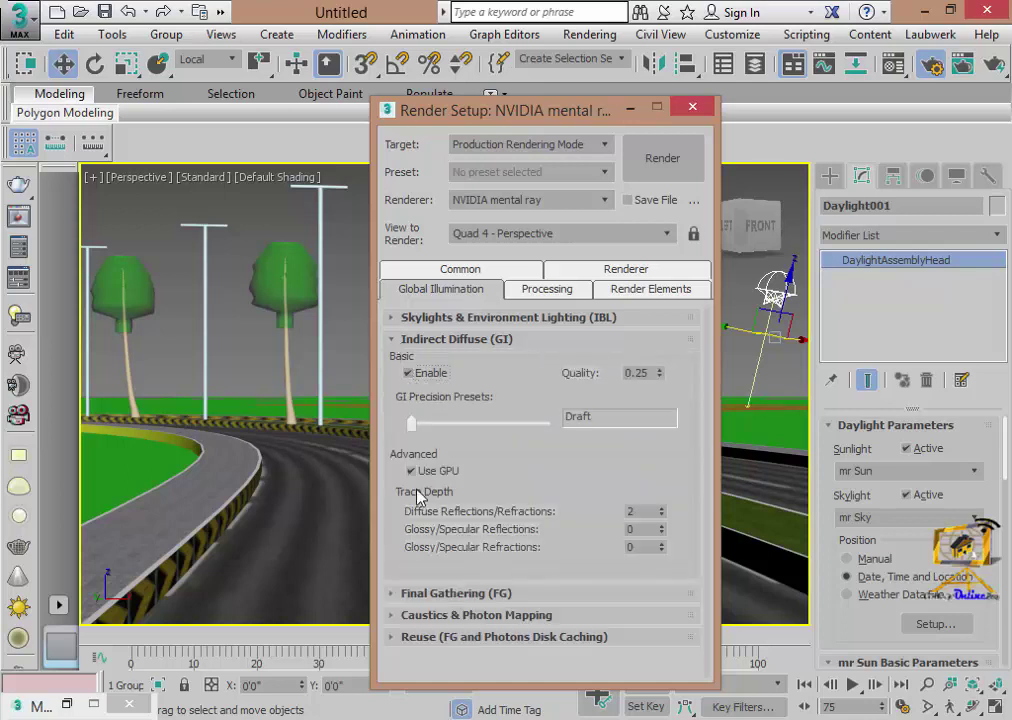
left_click(393, 339)
- Lower Final Gathering max refractions from 6 to 4, then check the Processing tab
left_click(393, 361)
scroll(395, 358, "down", 2)
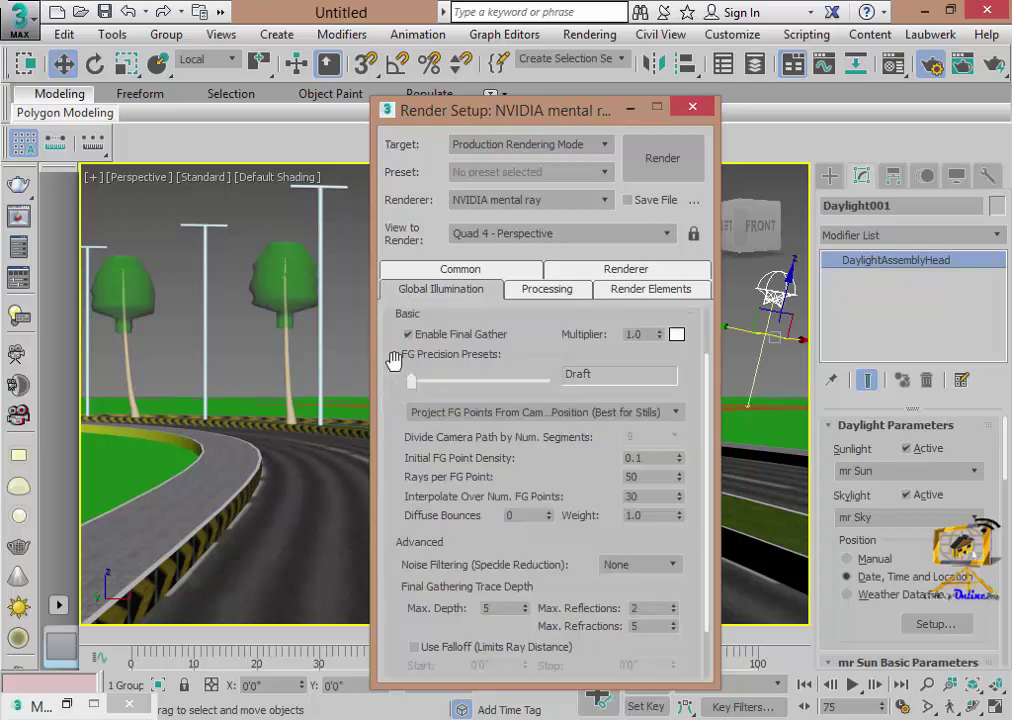
scroll(386, 481, "down", 2)
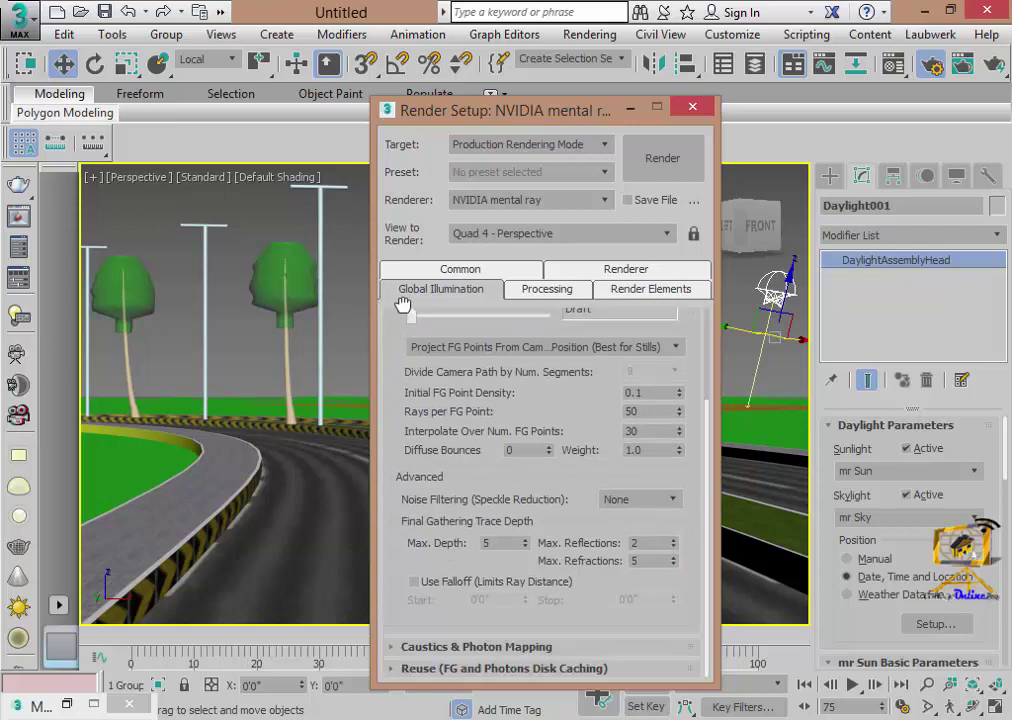
left_click(674, 564)
left_click(674, 564)
left_click_drag(398, 313, 395, 488)
left_click(396, 340)
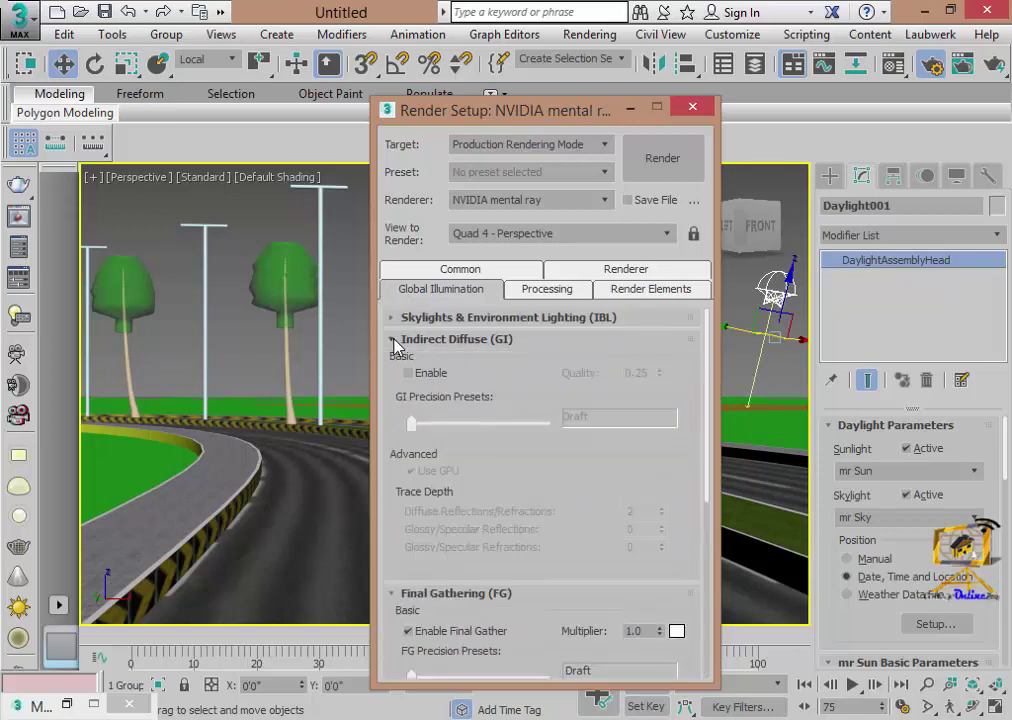
left_click(396, 341)
left_click(552, 294)
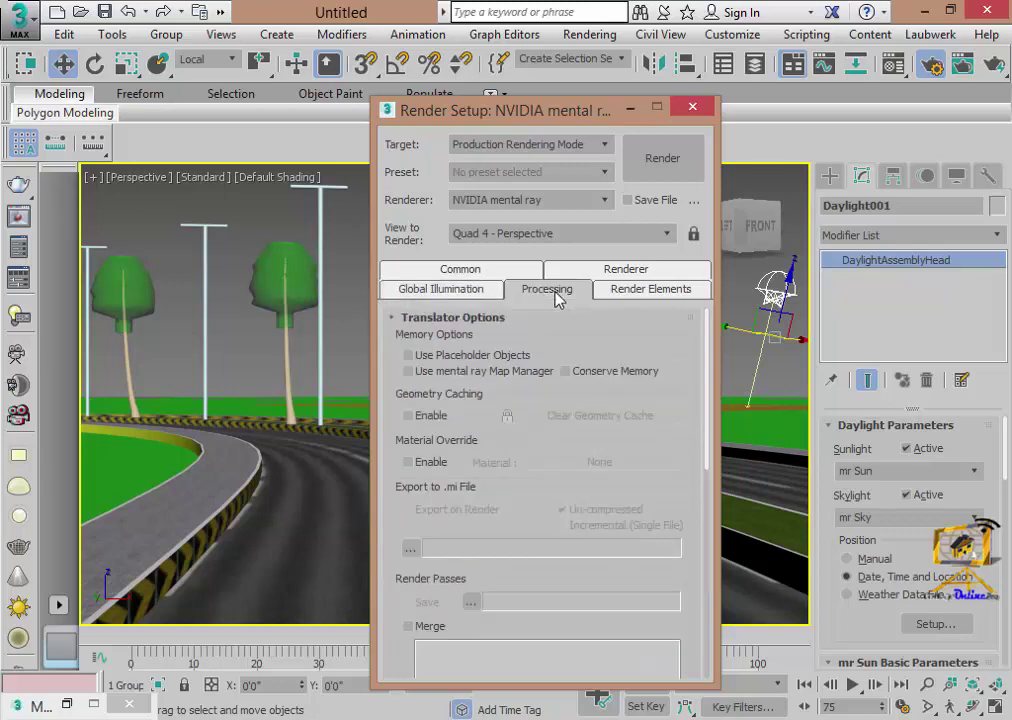
left_click(623, 290)
- Render the Perspective view with mental ray, then close the frame window and Render Setup
left_click(662, 160)
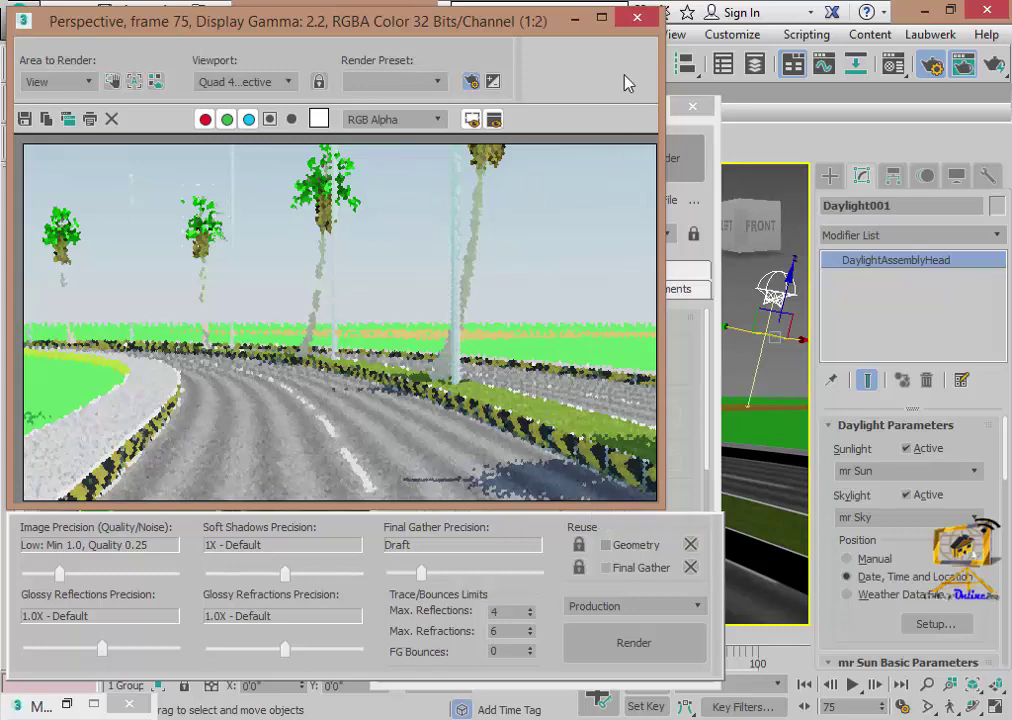
left_click(638, 18)
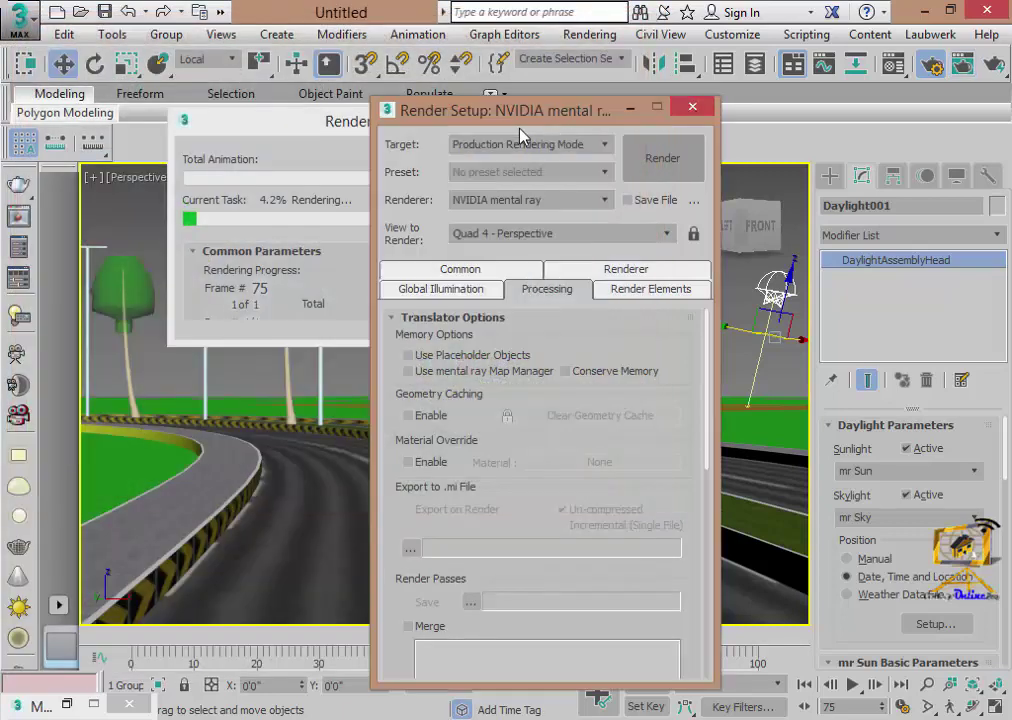
left_click(533, 117)
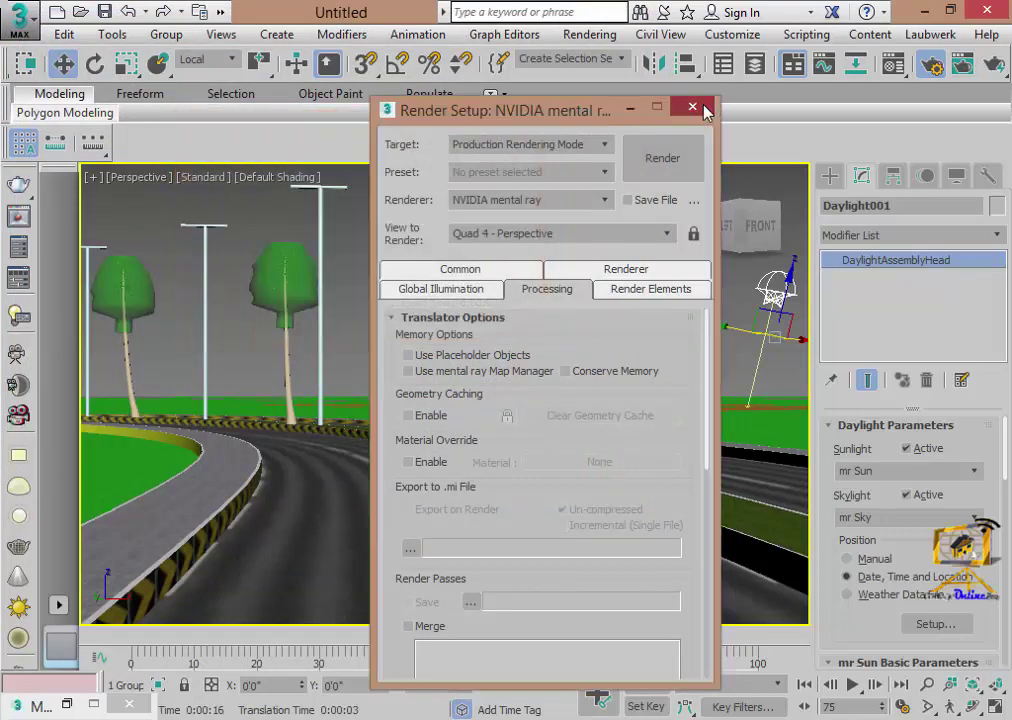
left_click(692, 106)
left_click(494, 38)
mouse_move(589, 34)
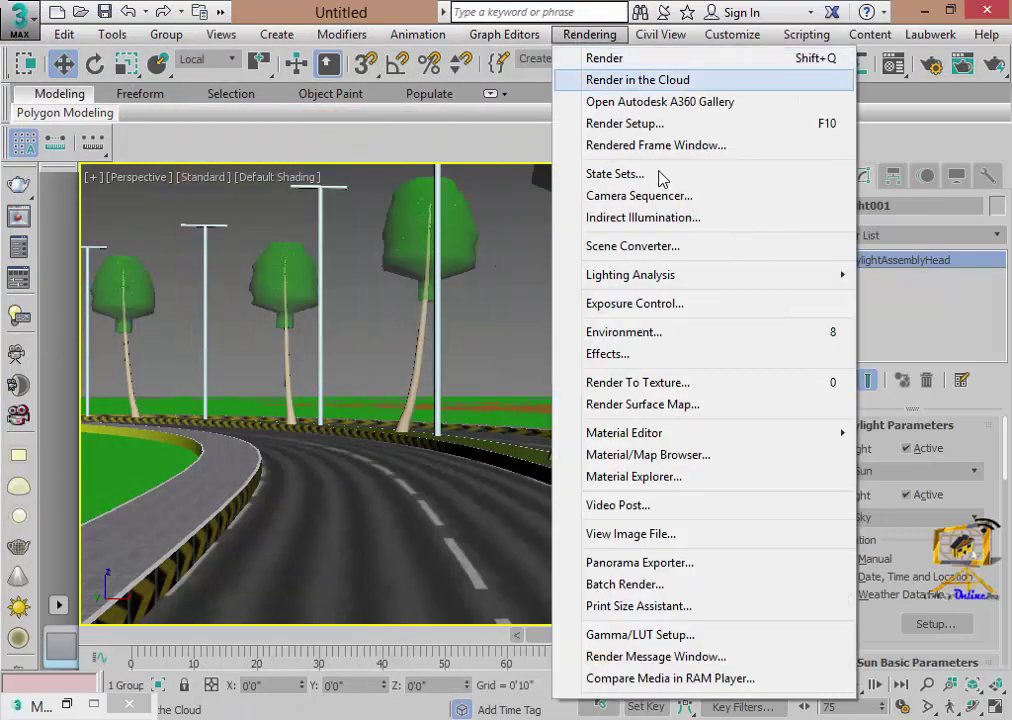
- Switch to Logarithmic exposure control with Brightness 60.2, Mid Tones 0.98, Physical Scale 1570
left_click(668, 305)
left_click(241, 331)
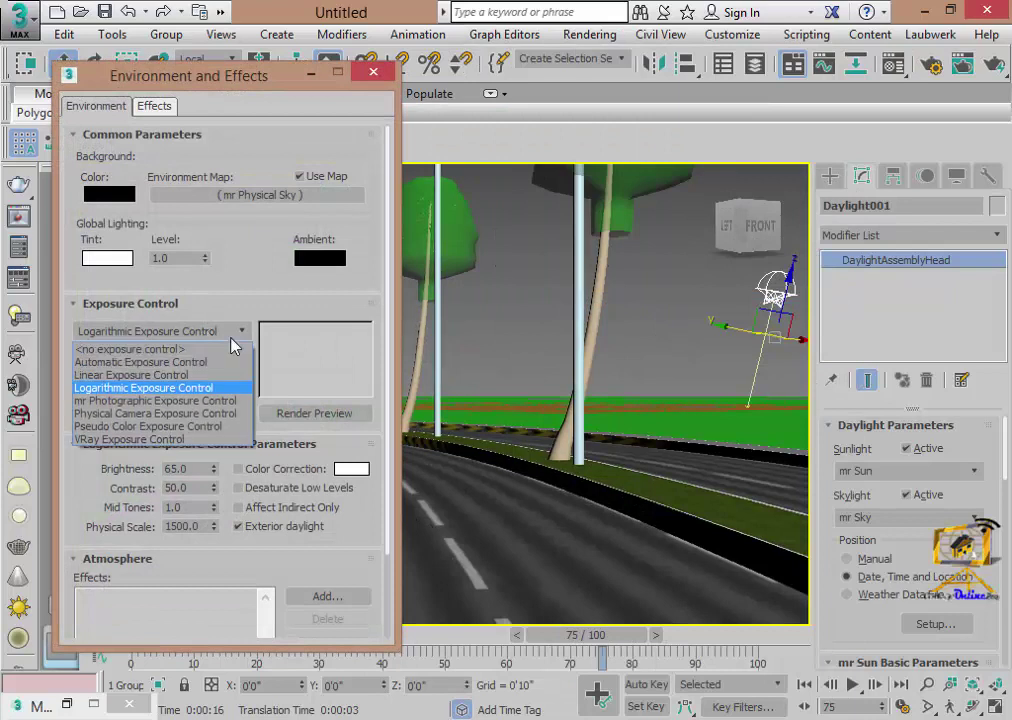
left_click(162, 390)
left_click(284, 415)
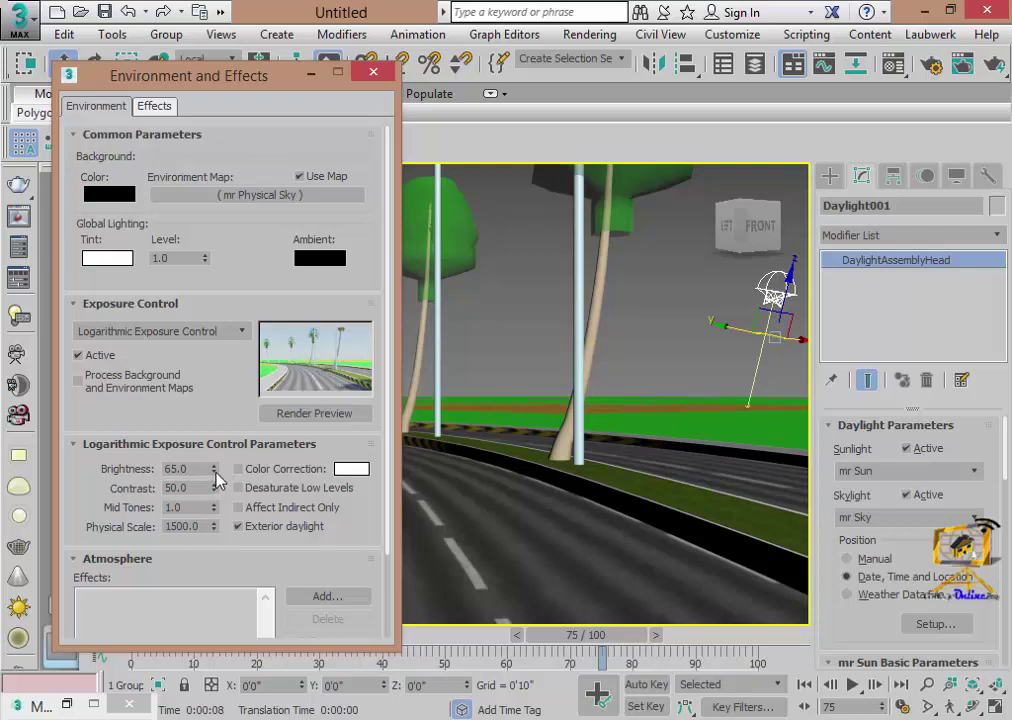
left_click_drag(215, 473, 216, 519)
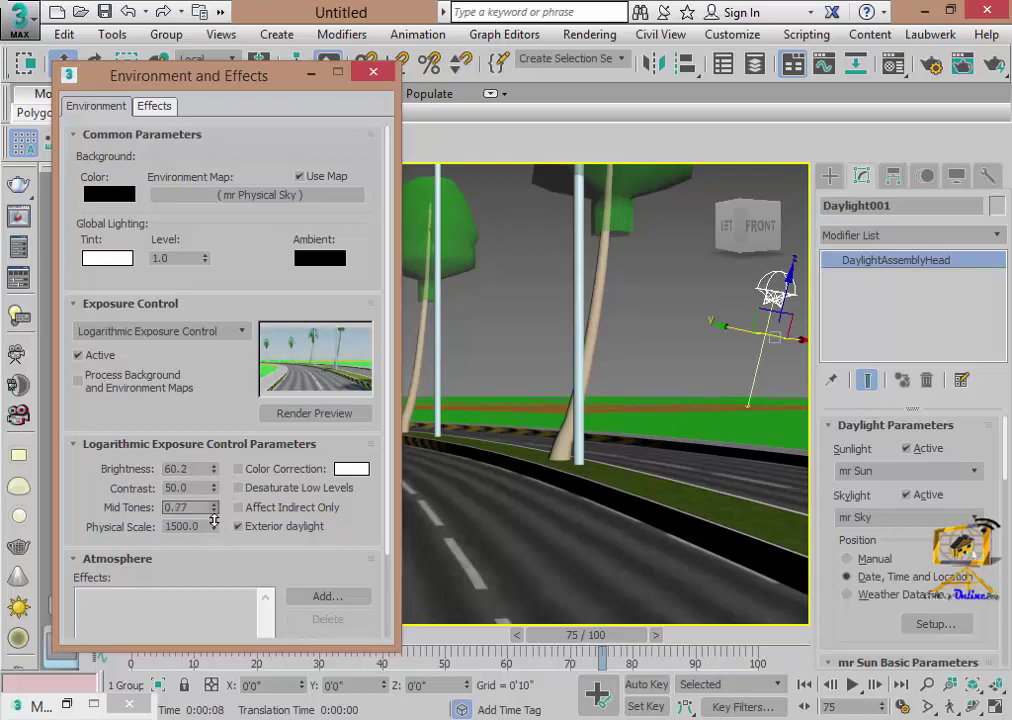
mouse_move(214, 518)
left_mouse_down()
mouse_move(201, 535)
mouse_move(220, 519)
left_mouse_up()
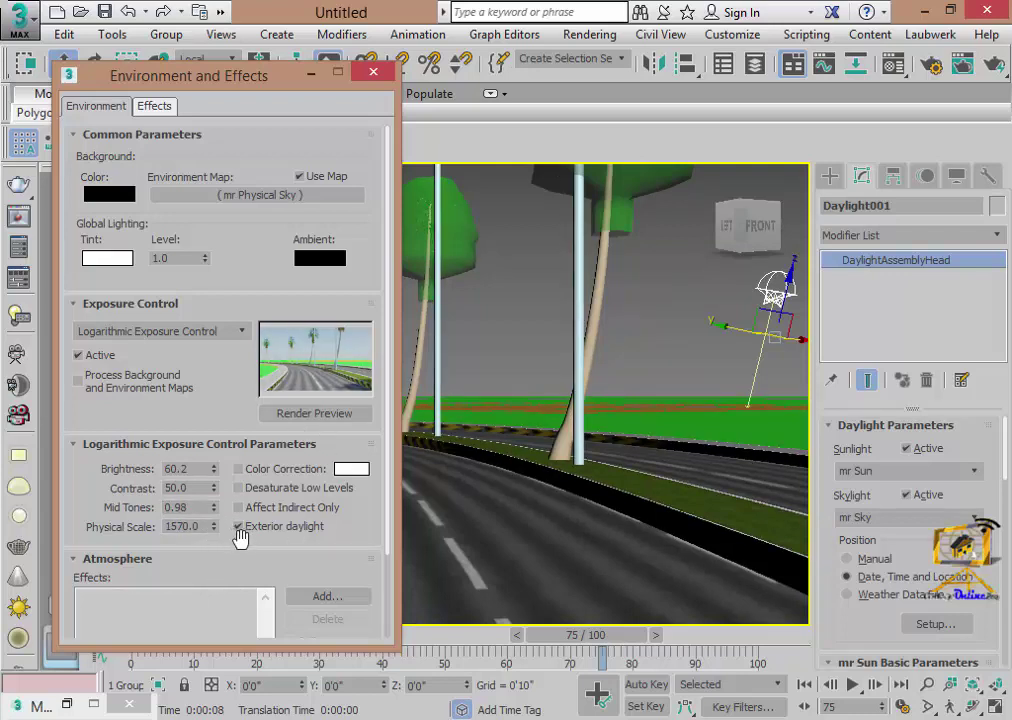
left_click(373, 73)
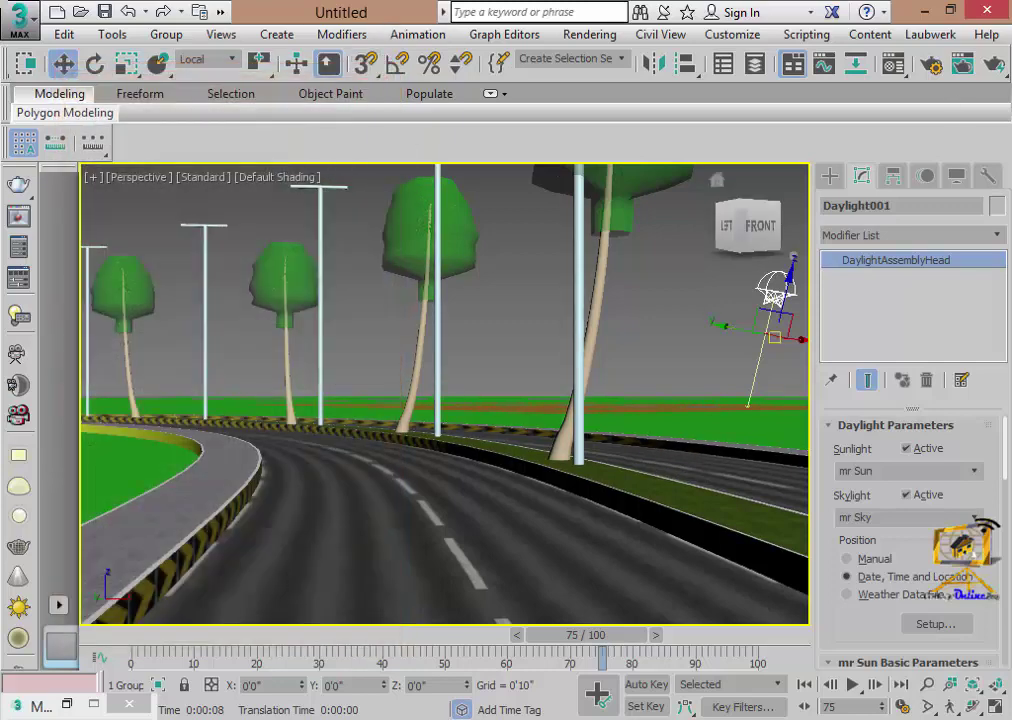
- Render frame 75, then drag the grass material from the Material Editor onto the grass
key("shift+q")
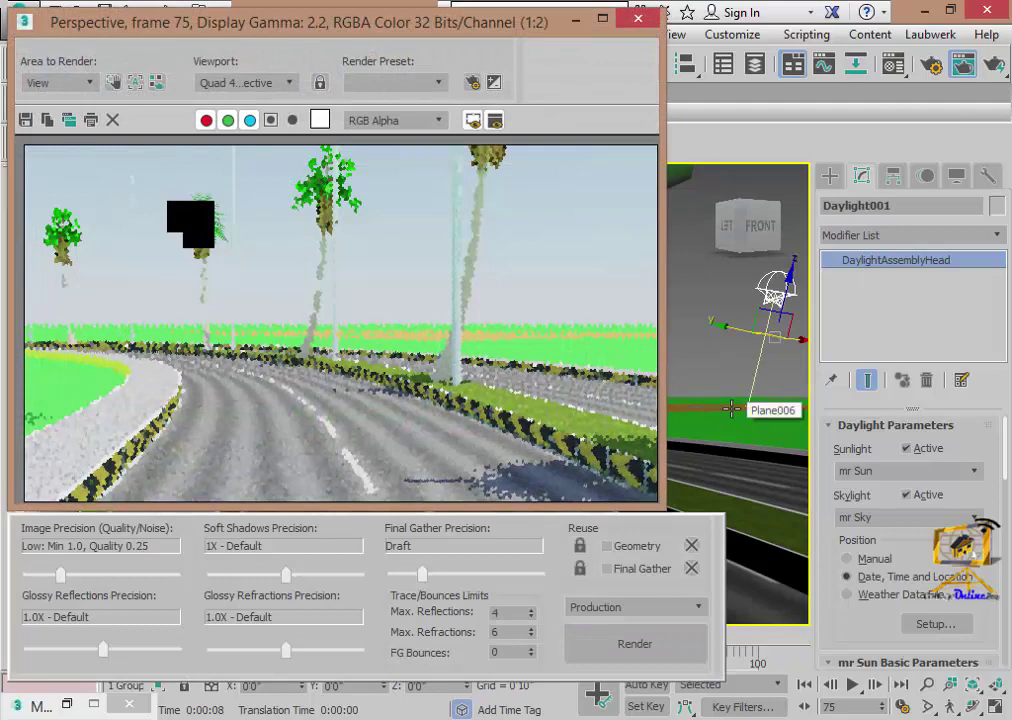
left_click(637, 17)
key("m")
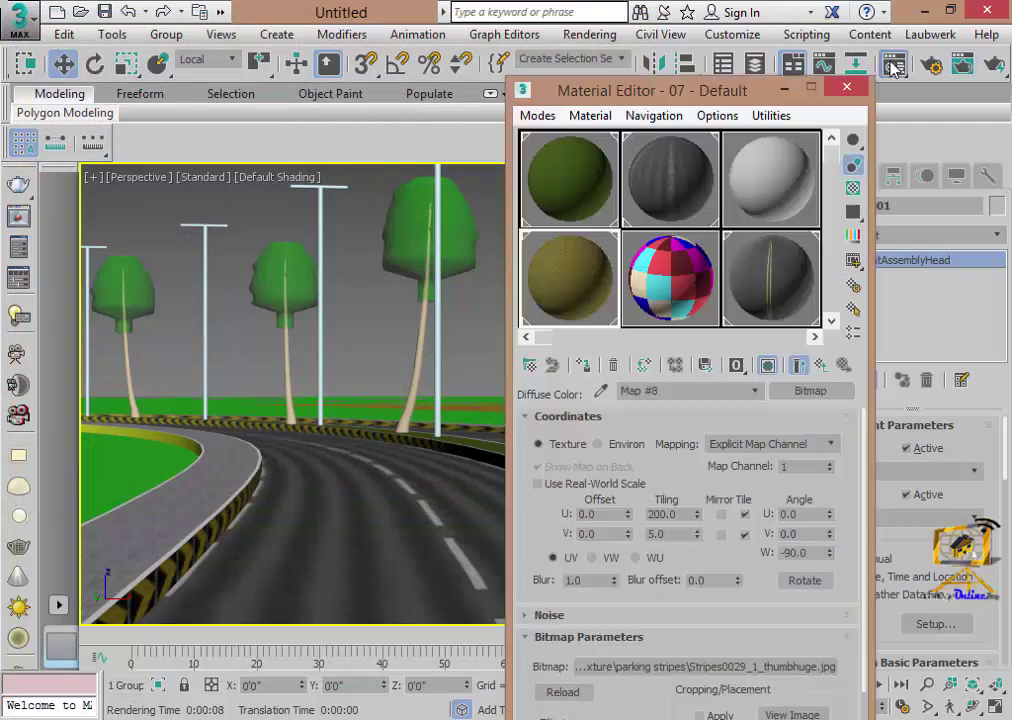
left_click_drag(473, 263, 100, 471)
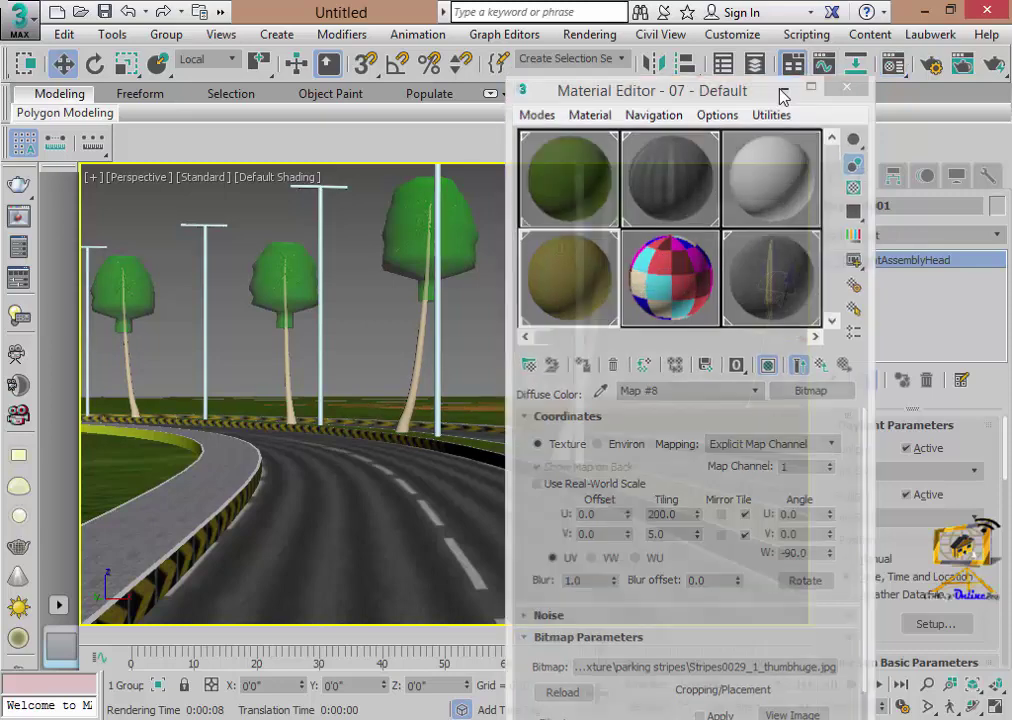
- Select the grass plane Plane005 and add a MapScaler modifier
left_click(784, 90)
left_click(125, 469)
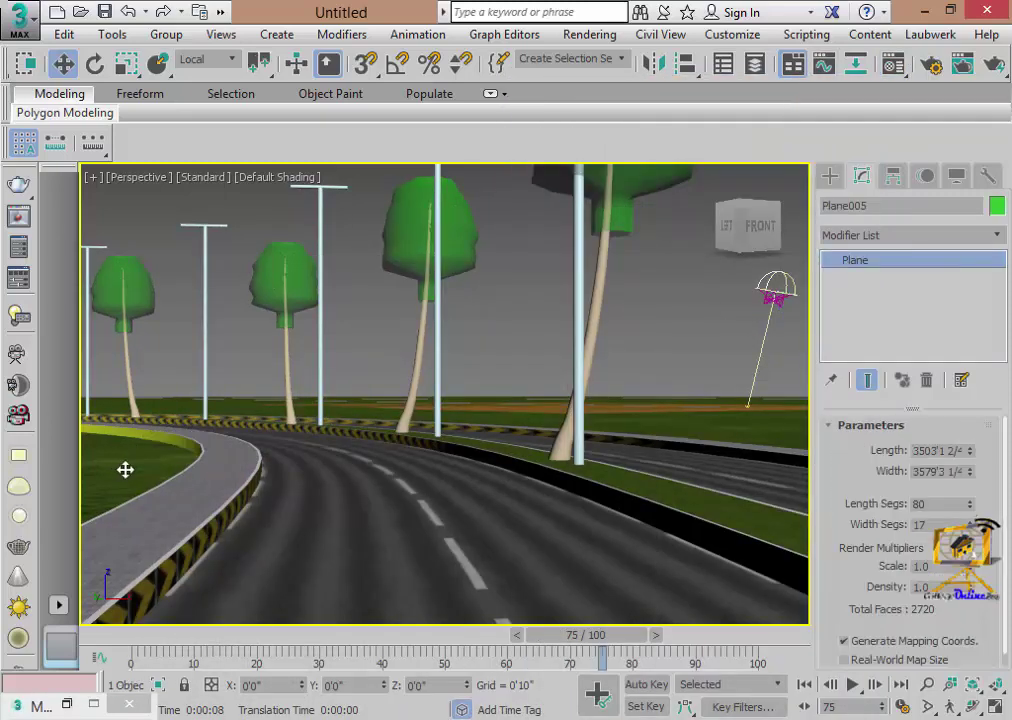
left_click(996, 235)
scroll(996, 262, "up", 10)
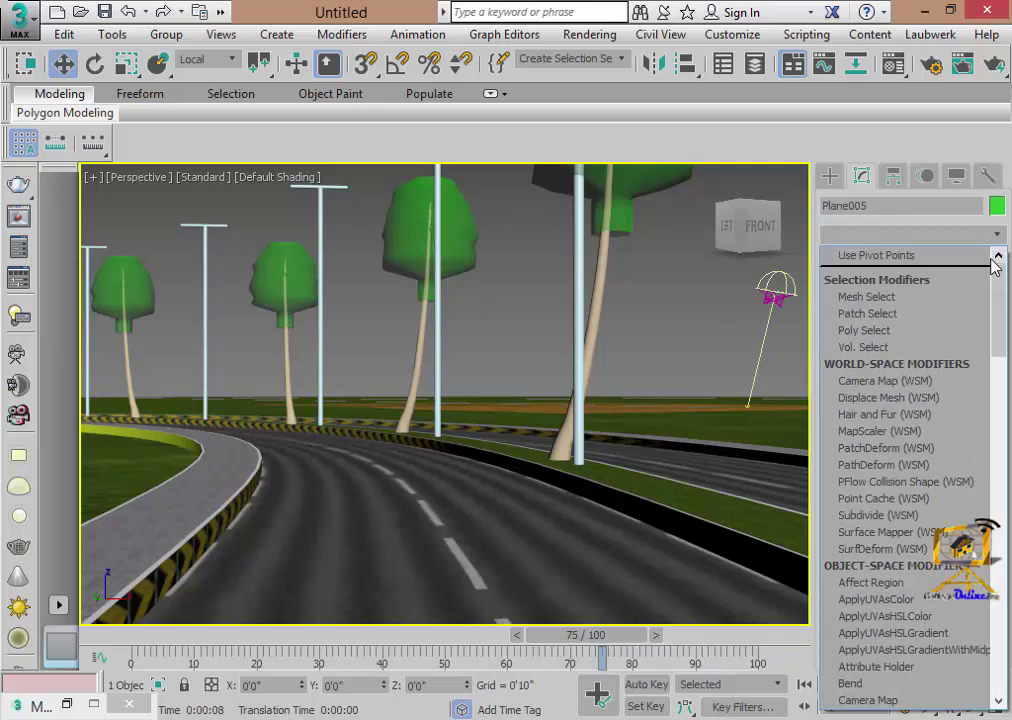
scroll(910, 281, "down", 1)
key("m")
key("m")
key("Return")
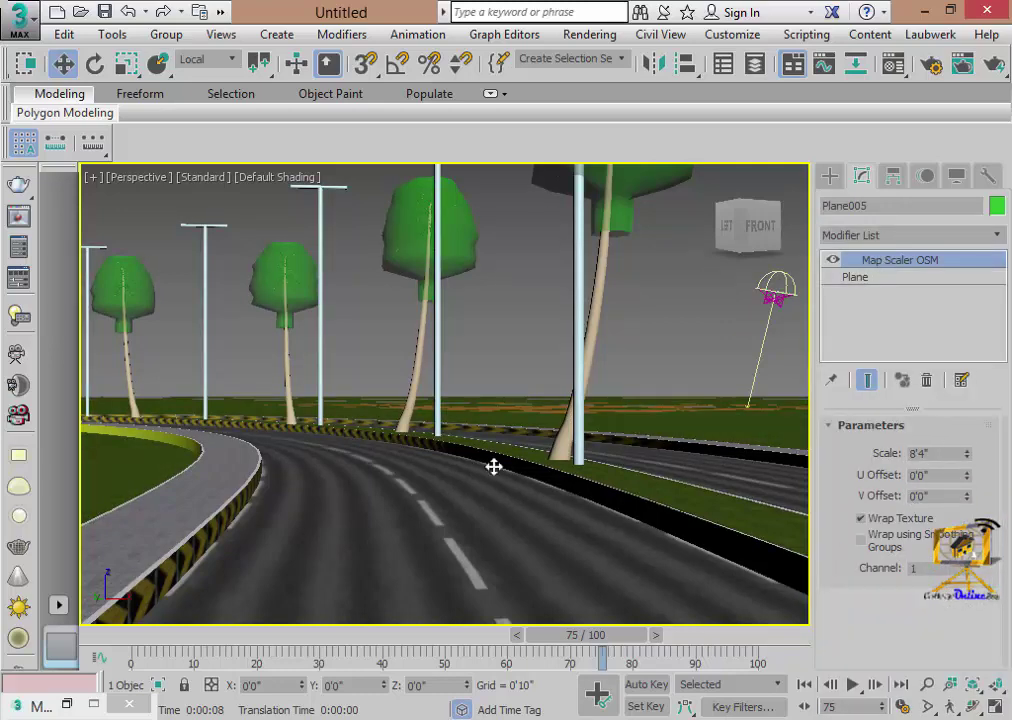
- Raise the Map Scaler's scale to 88'10" and reframe the view on the road
mouse_move(494, 466)
middle_mouse_down("alt")
mouse_move(601, 418)
mouse_move(671, 471)
middle_mouse_up("alt")
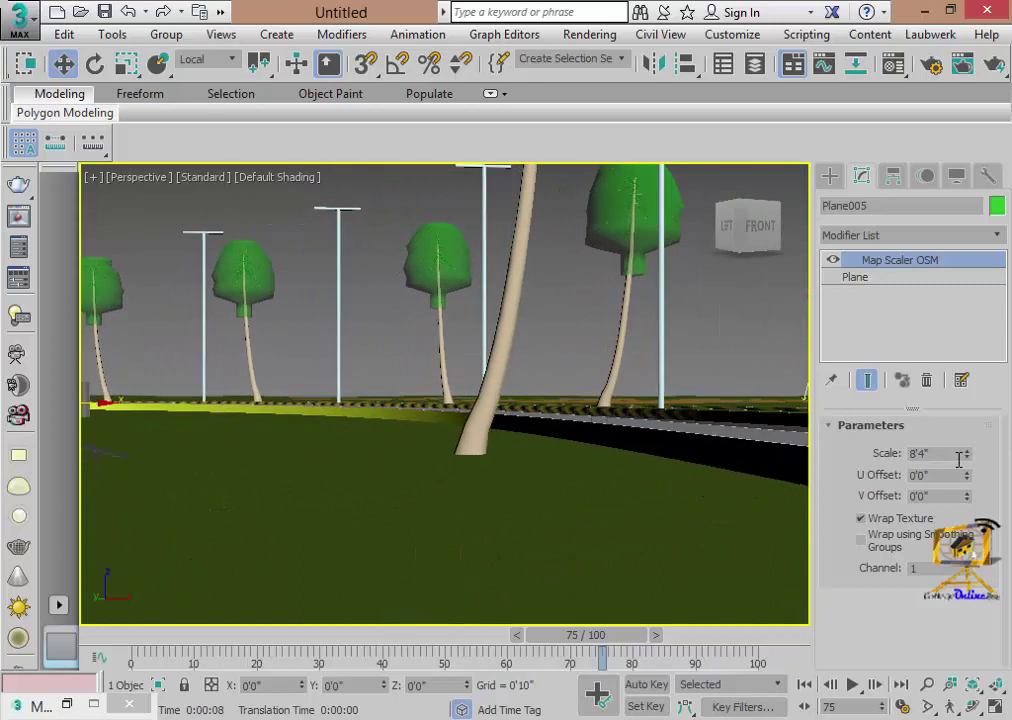
mouse_move(968, 453)
left_mouse_down()
mouse_move(915, 534)
mouse_move(745, 416)
left_mouse_up()
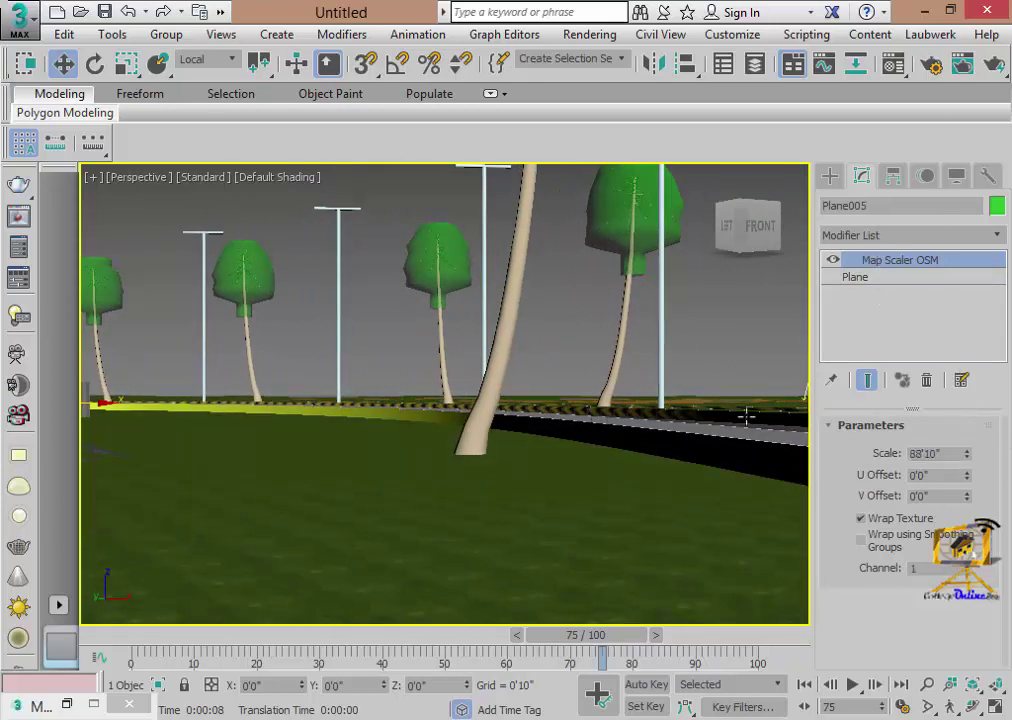
mouse_move(745, 416)
middle_mouse_down()
mouse_move(516, 489)
mouse_move(409, 506)
mouse_move(352, 501)
mouse_move(400, 506)
middle_mouse_up()
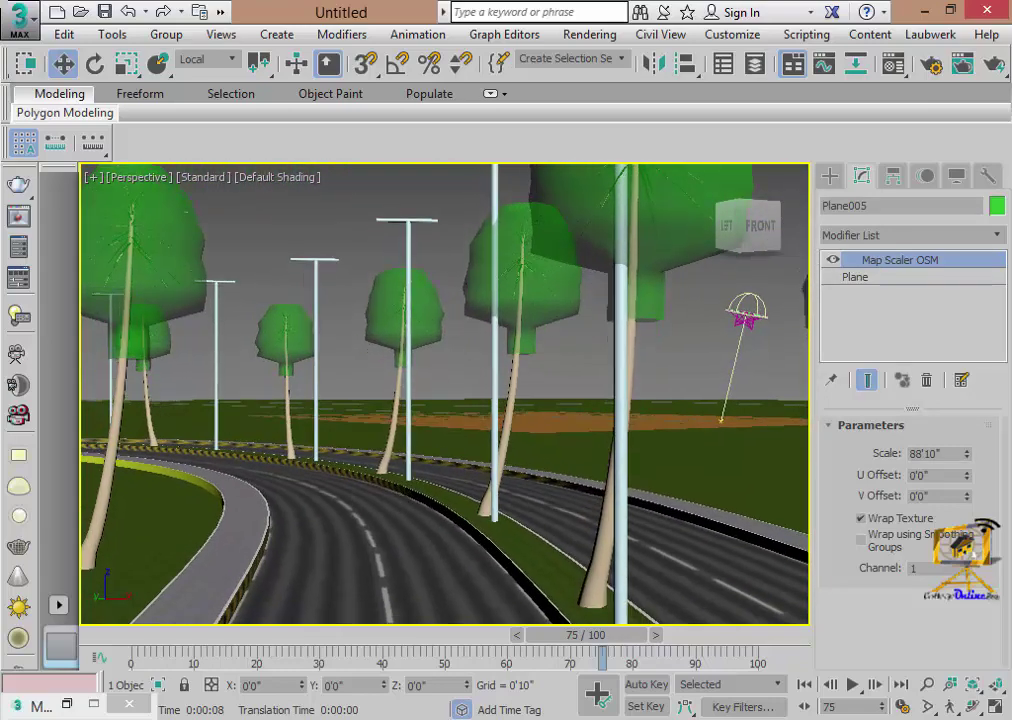
mouse_move(447, 463)
middle_mouse_down("alt")
mouse_move(440, 472)
mouse_move(492, 497)
mouse_move(538, 502)
mouse_move(584, 490)
middle_mouse_up("alt")
key("alt+z")
scroll(542, 486, "down", 3)
scroll(542, 488, "down", 2)
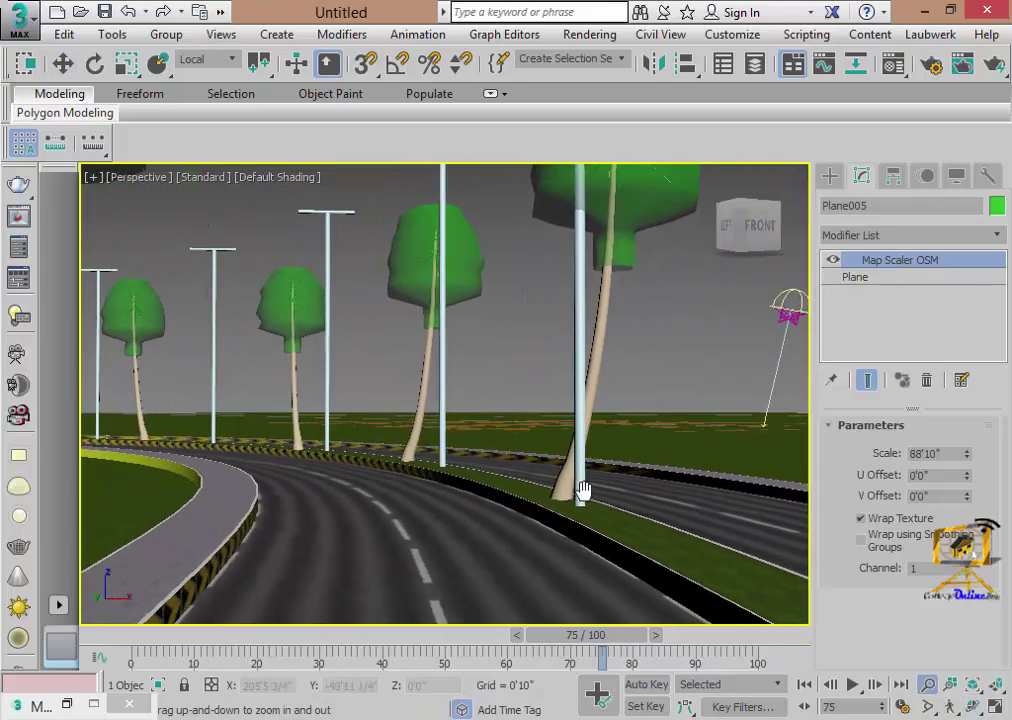
right_click(588, 462)
- Select the nearest street light pole and load material 03 - Default in the Material Editor
left_click(580, 314)
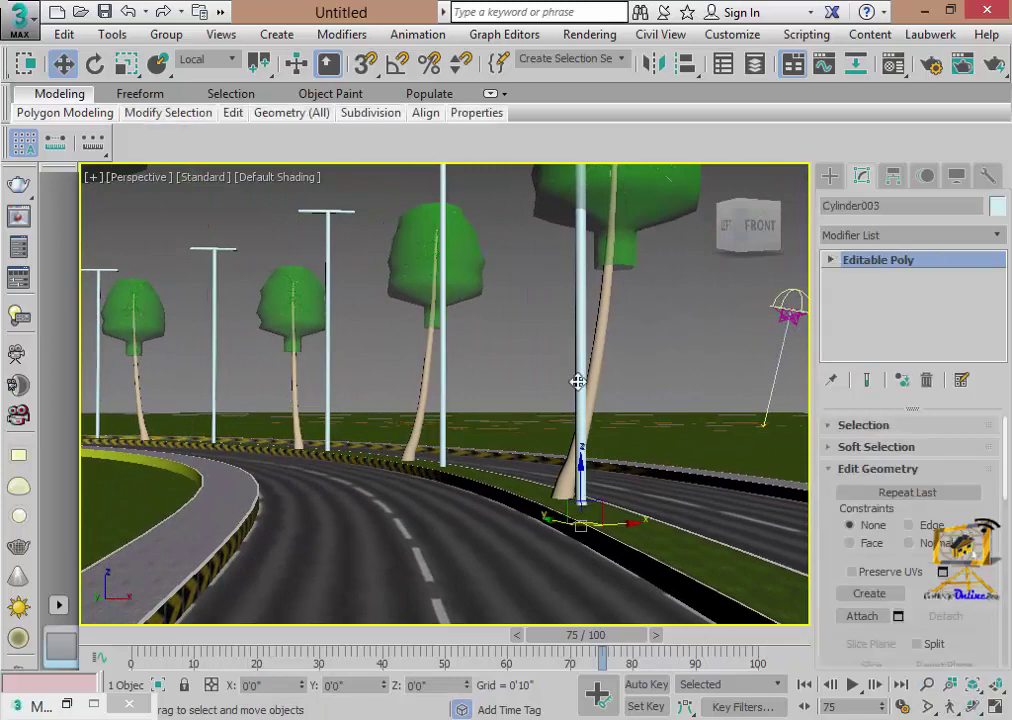
left_click(893, 63)
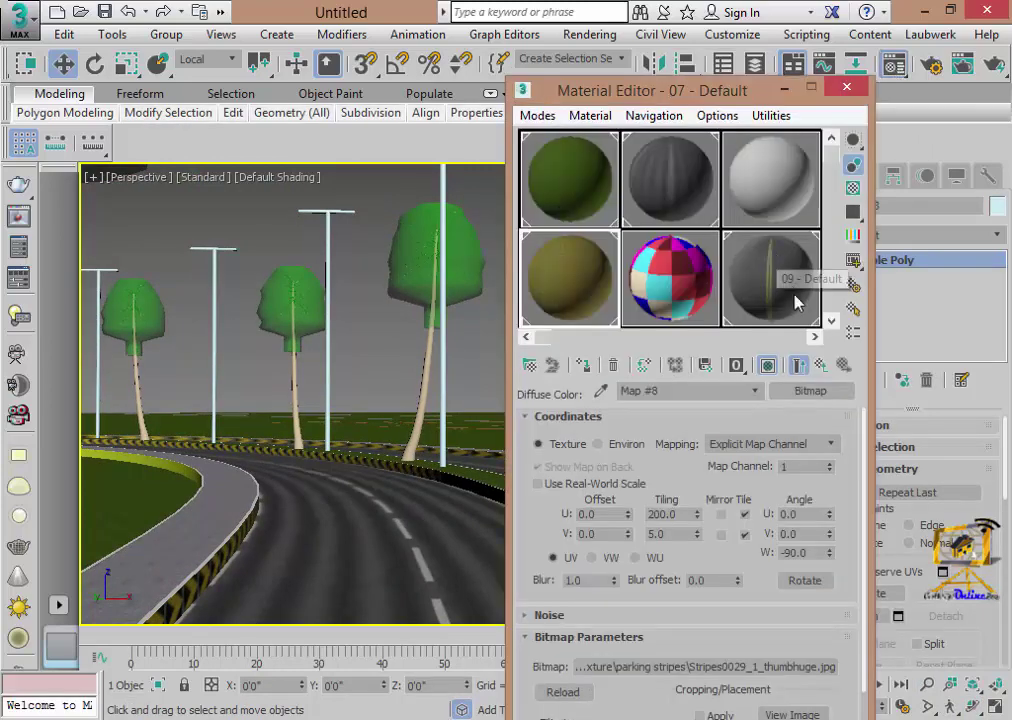
left_click(785, 204)
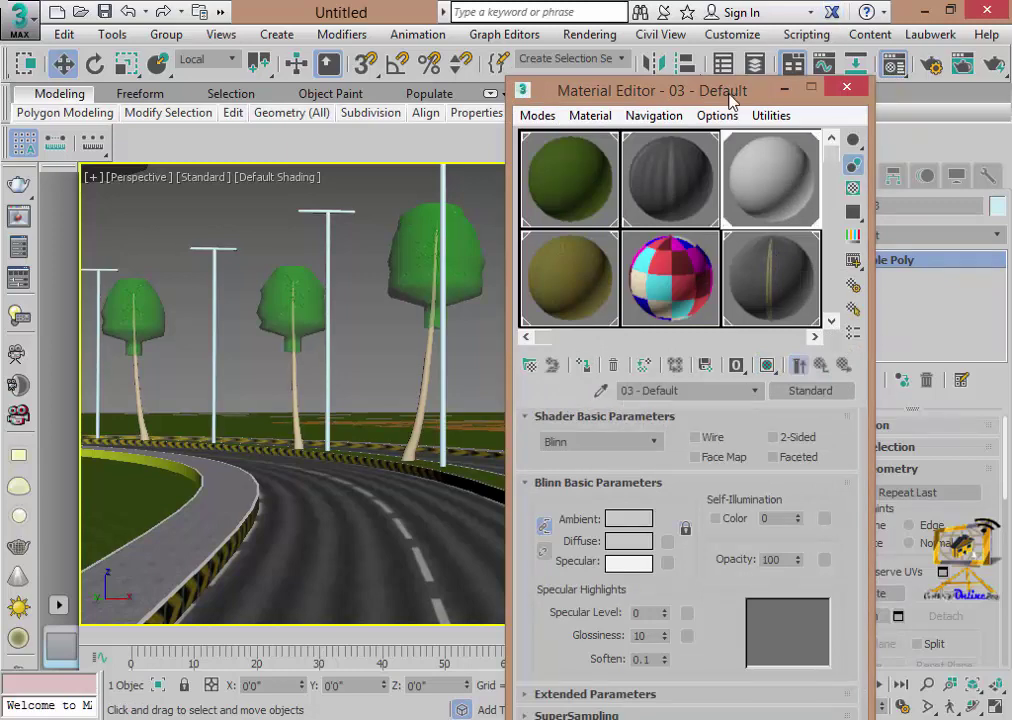
mouse_move(731, 100)
left_mouse_down()
mouse_move(273, 462)
mouse_move(575, 142)
left_mouse_up()
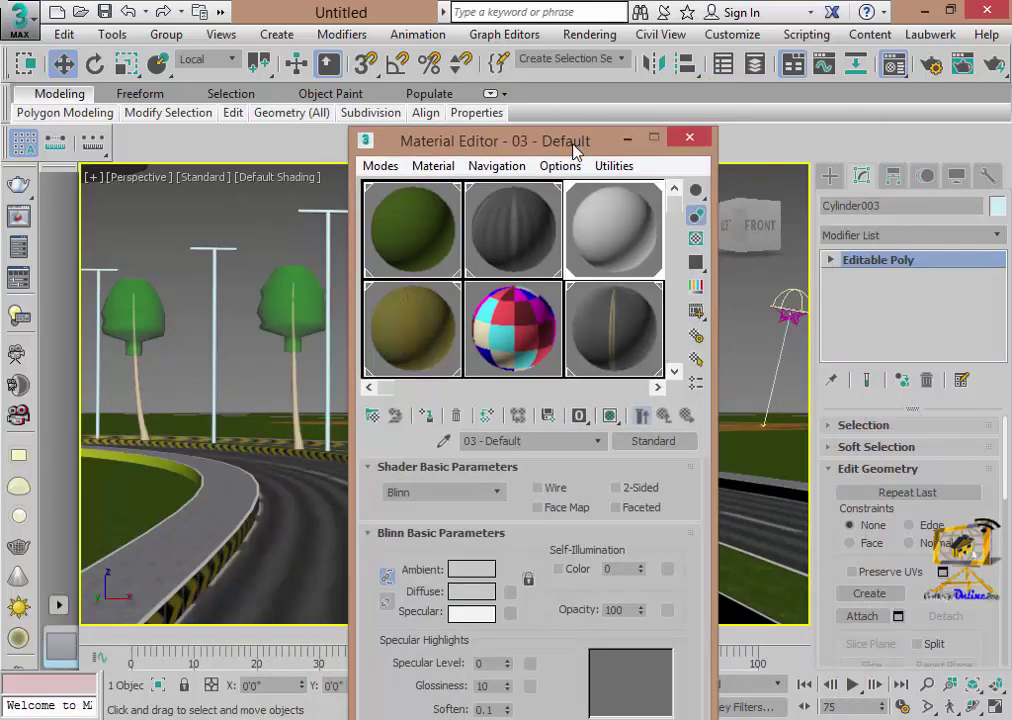
- Change material 03 - Default to mental ray Arch & Design with the Brushed Metal template
left_click(653, 441)
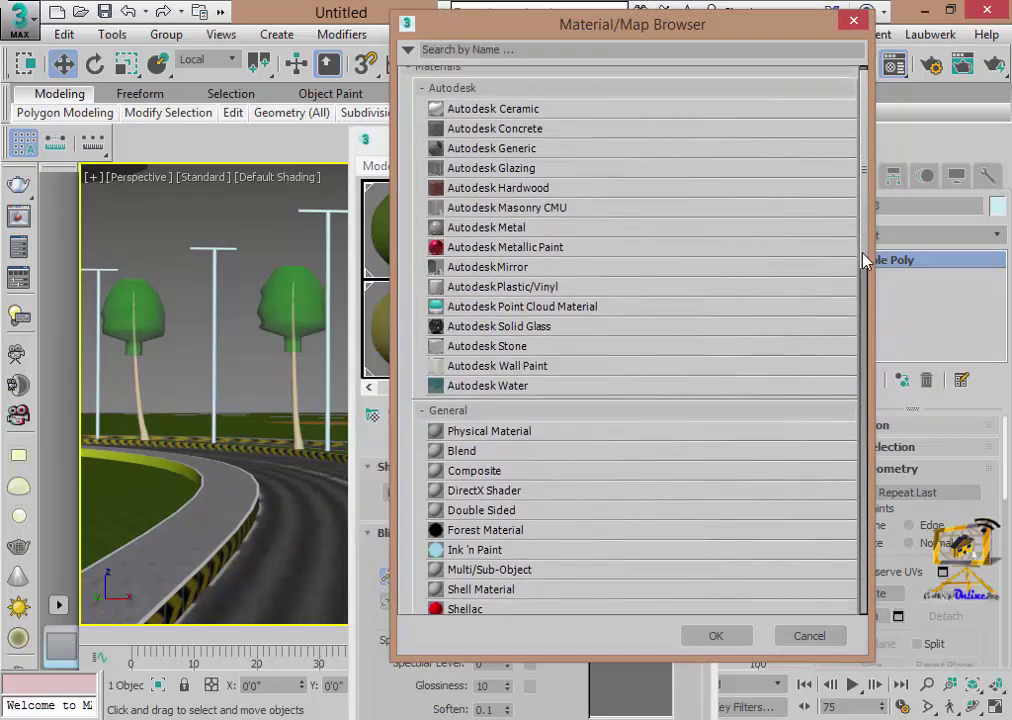
scroll(861, 260, "down", 1)
left_click(850, 21)
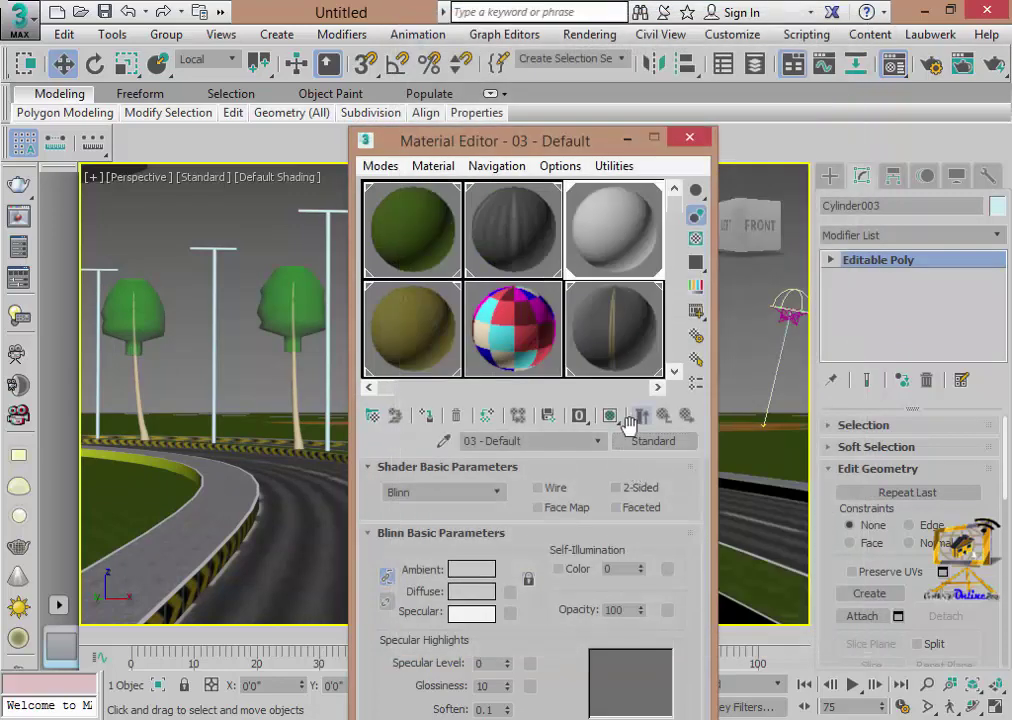
left_click(648, 441)
left_click(436, 92)
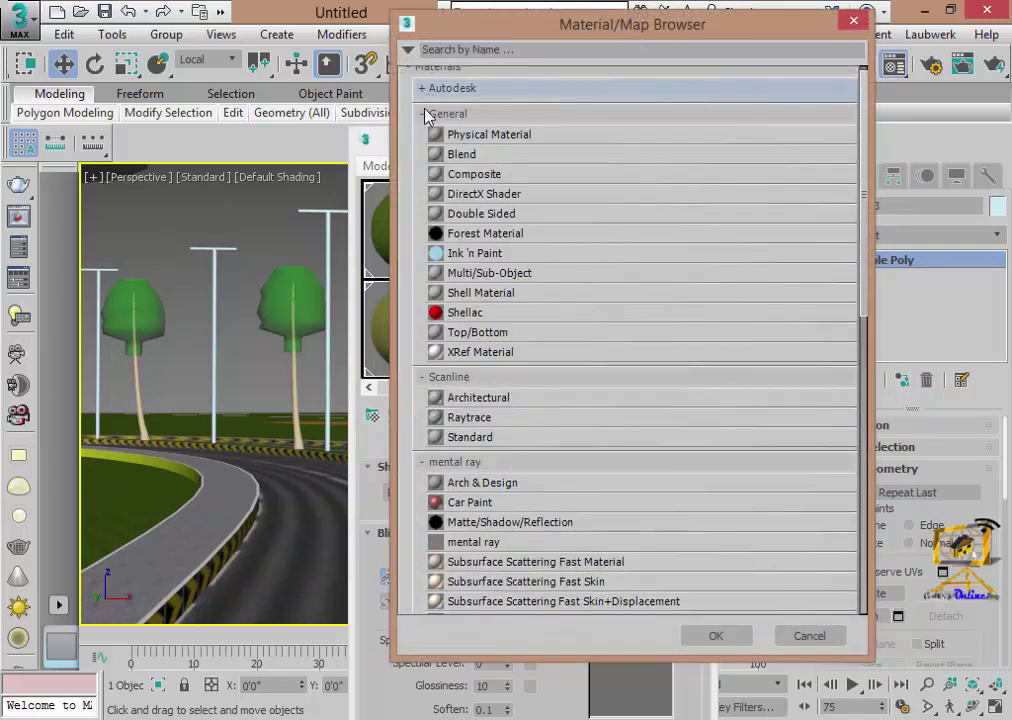
left_click(430, 379)
left_click(423, 403)
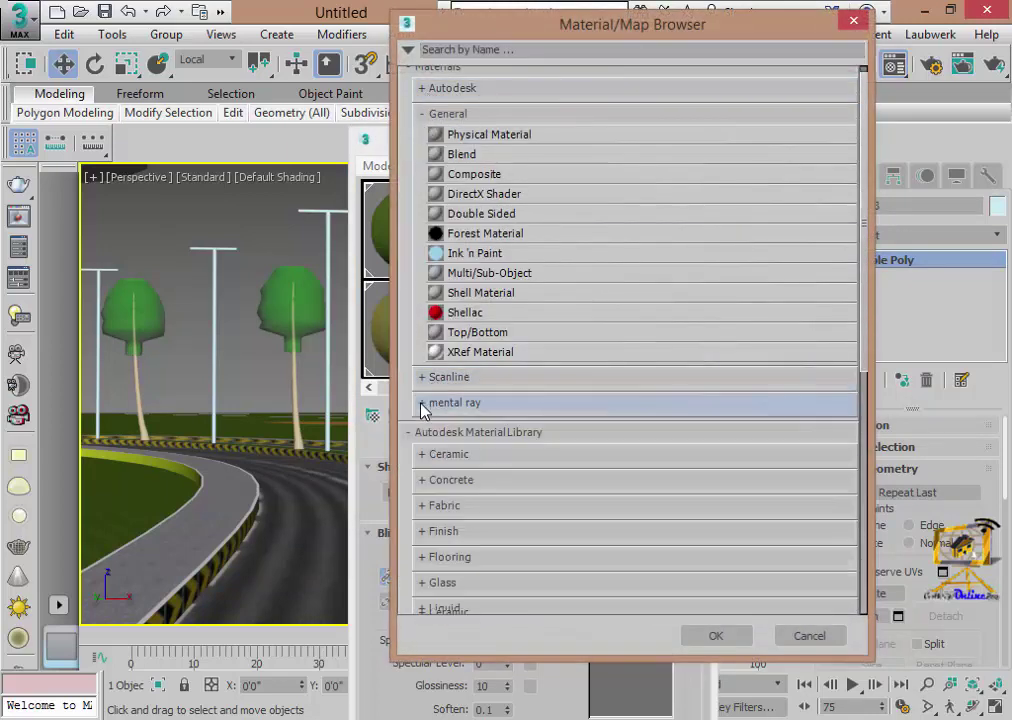
left_click(425, 402)
double_click(455, 420)
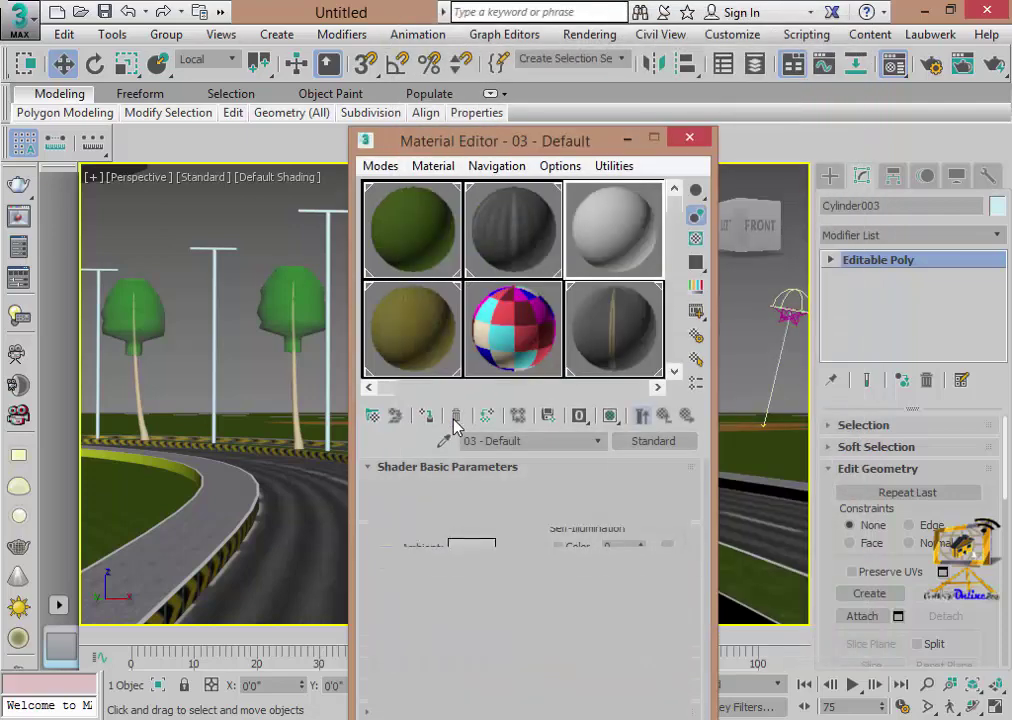
left_click(676, 487)
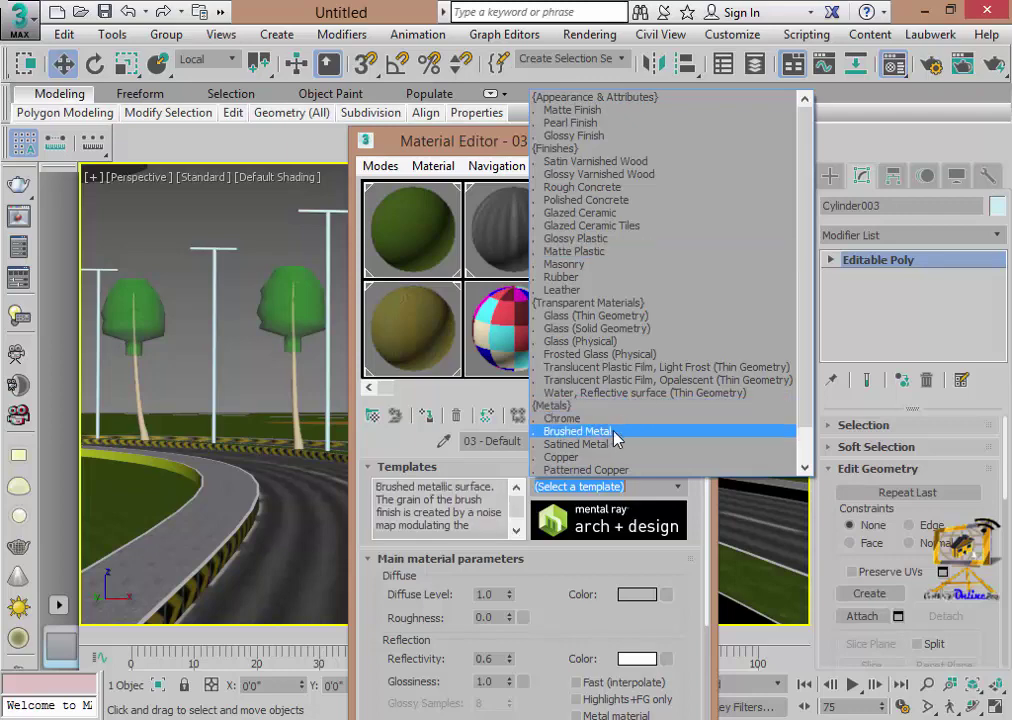
left_click(578, 431)
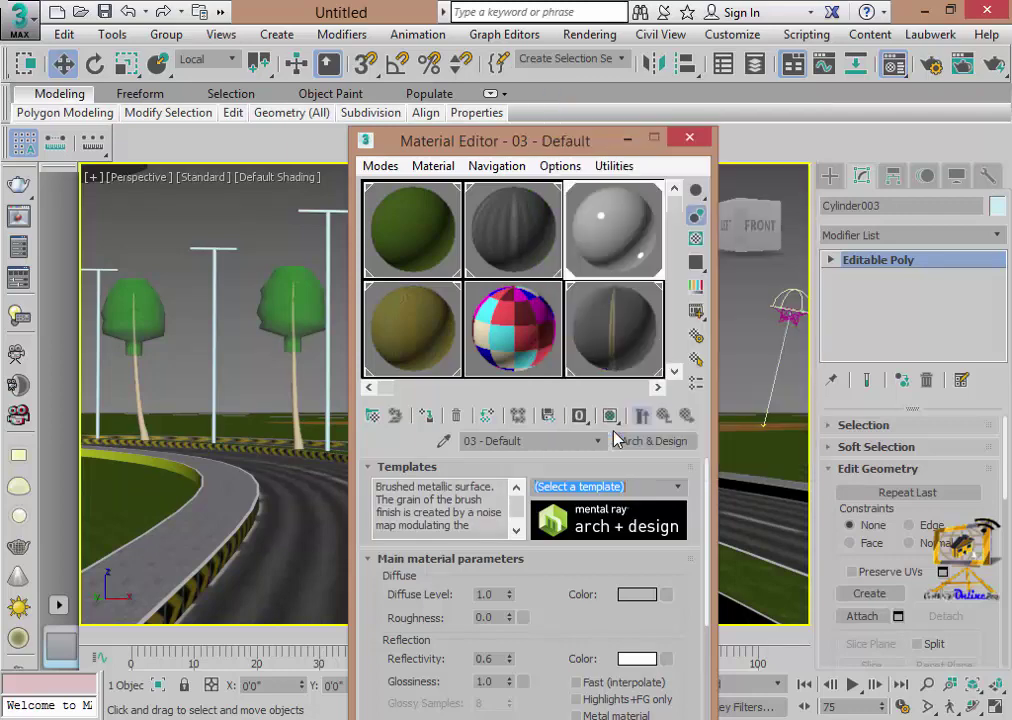
mouse_move(469, 141)
left_mouse_down()
mouse_move(415, 159)
mouse_move(520, 152)
left_mouse_up()
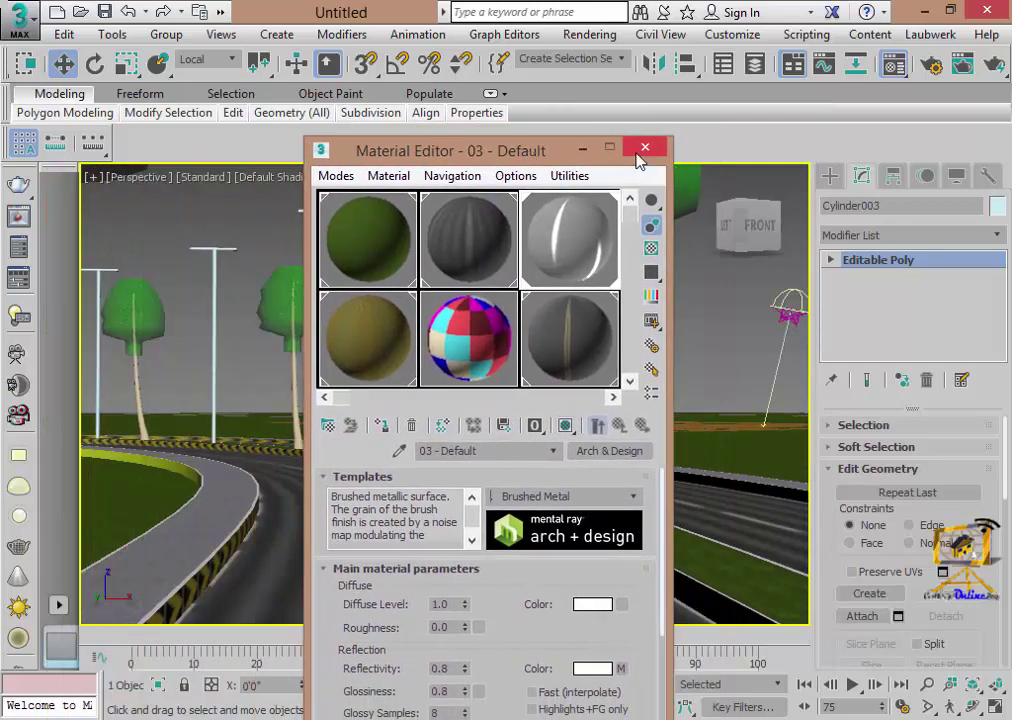
- Select the white light pole Cylinder003 standing by the curb next to the nearest tree
left_click(580, 147)
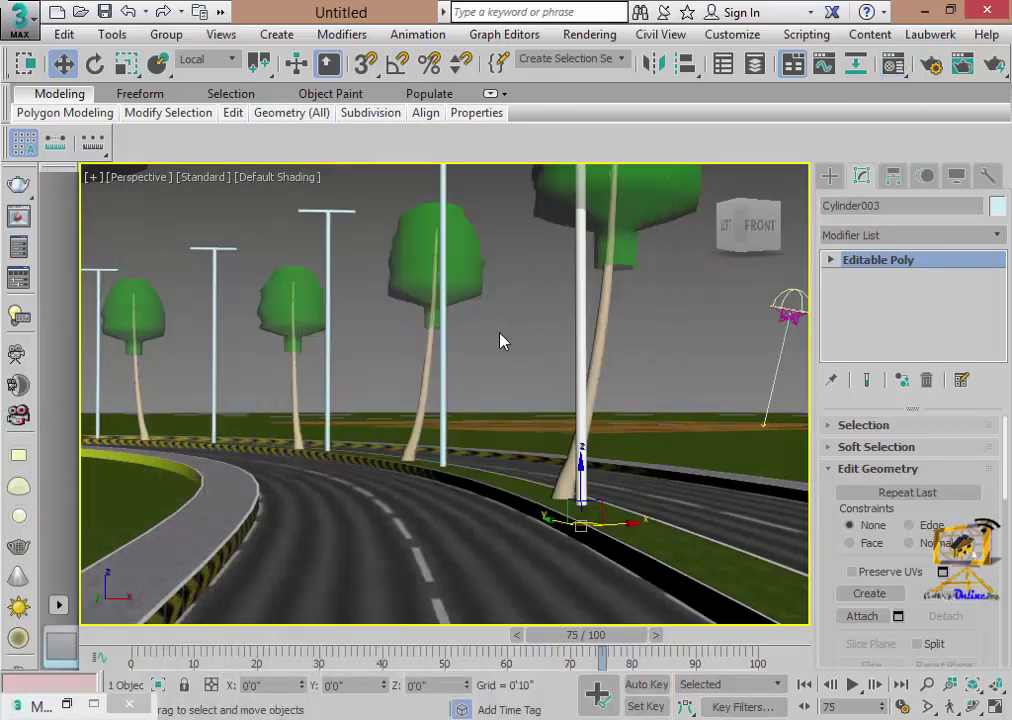
left_click(443, 183)
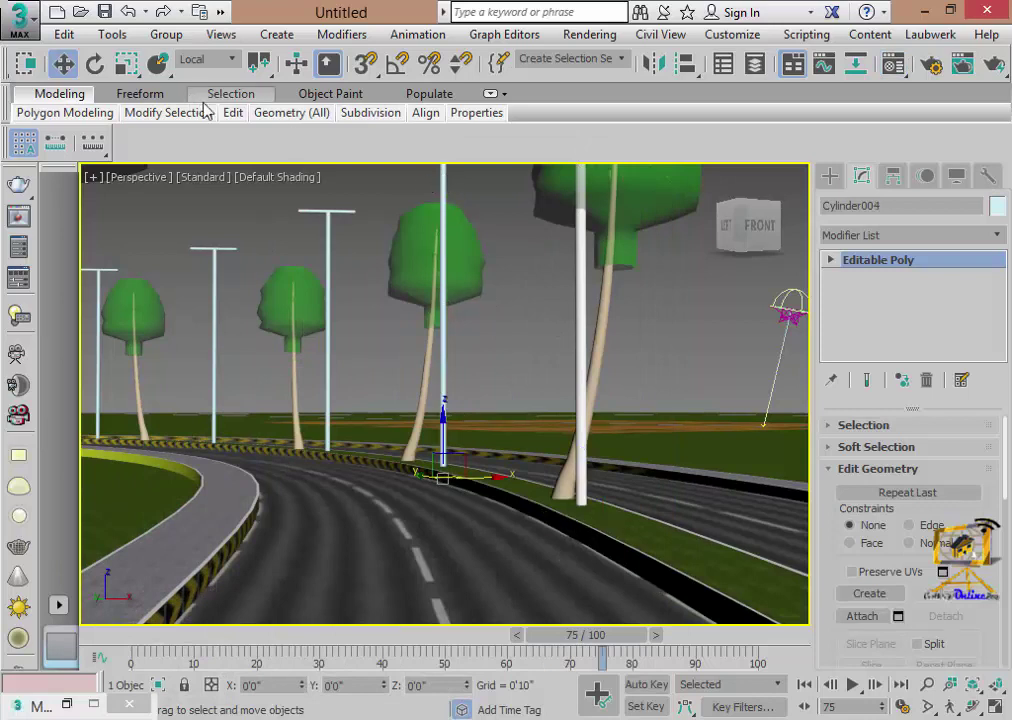
scroll(150, 64, "up", 3)
scroll(148, 66, "up", 3)
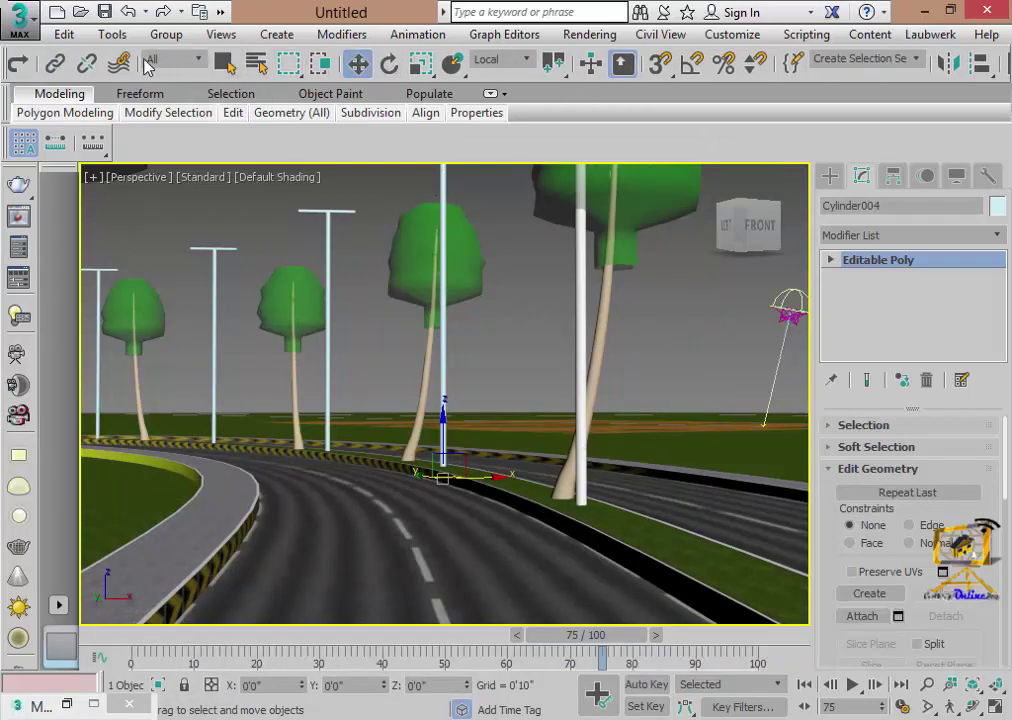
left_click(256, 64)
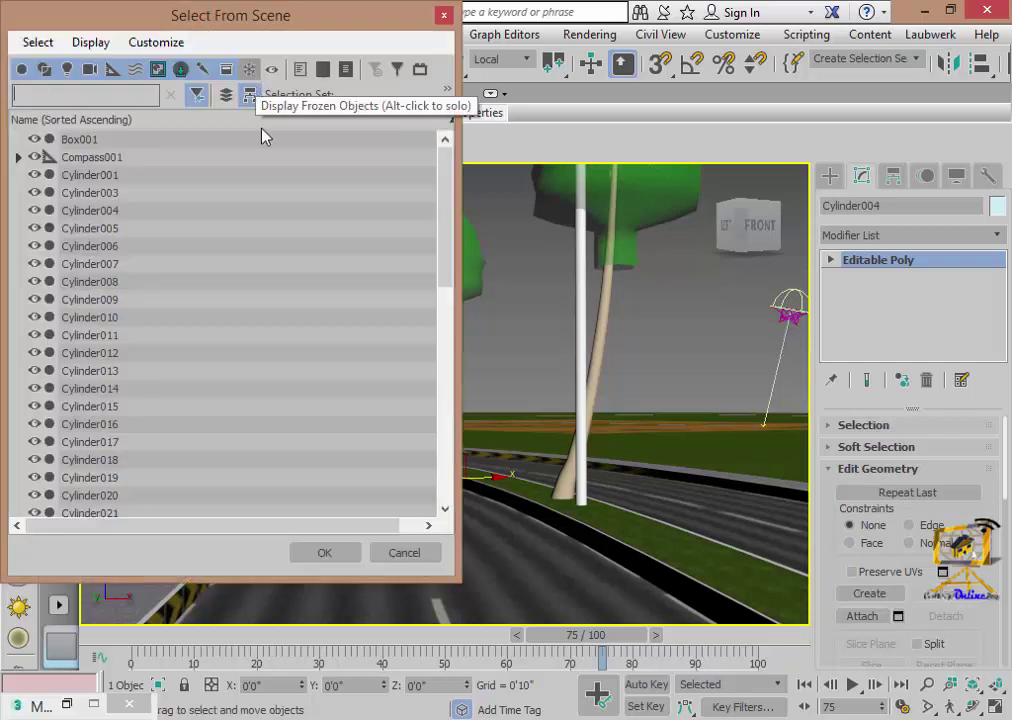
left_click_drag(443, 197, 514, 410)
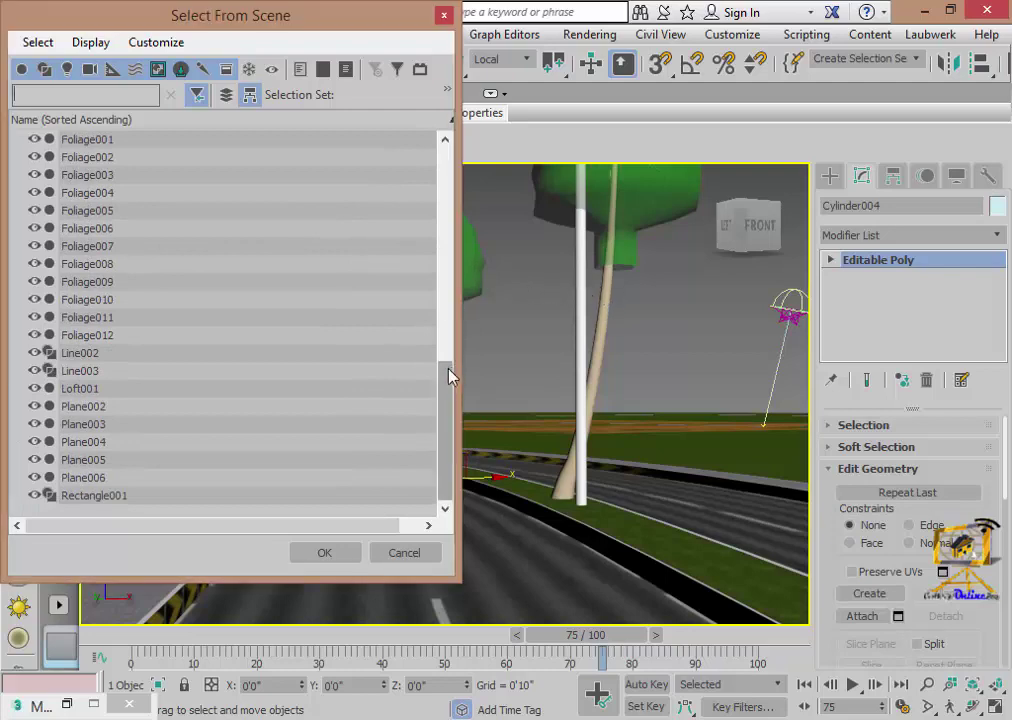
left_click_drag(443, 393, 451, 163)
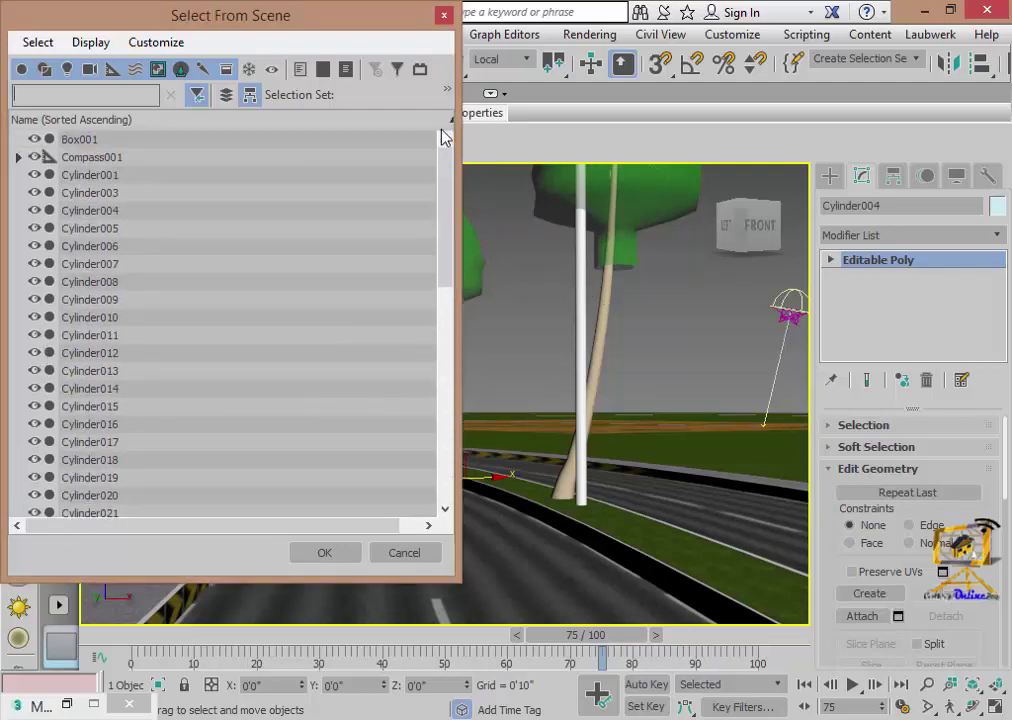
left_click(441, 18)
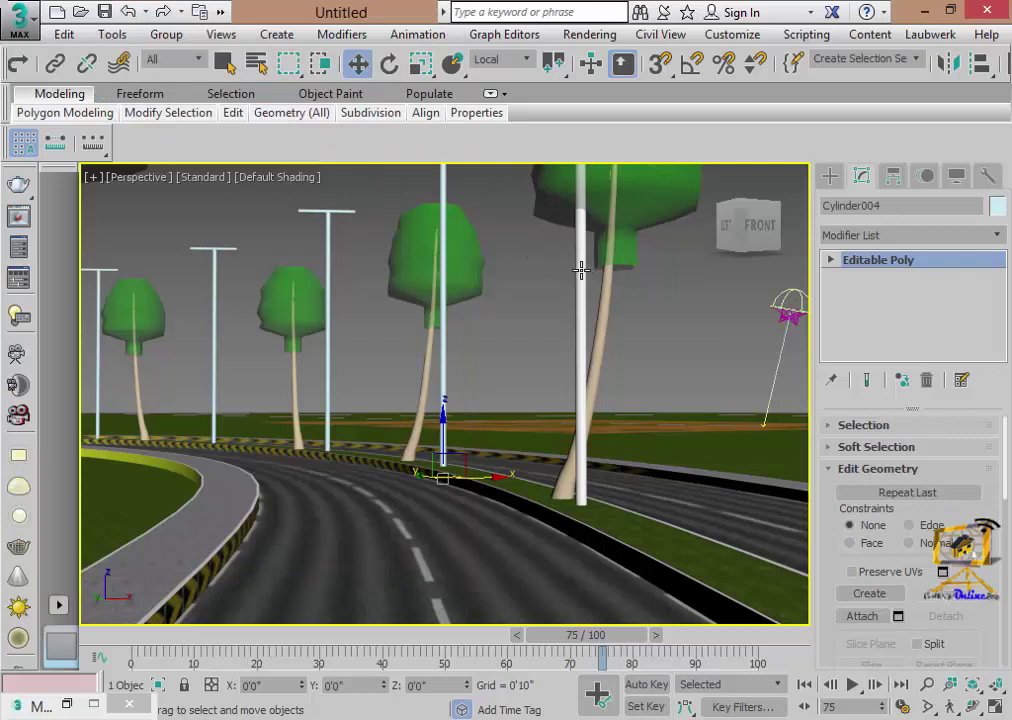
left_click(580, 270)
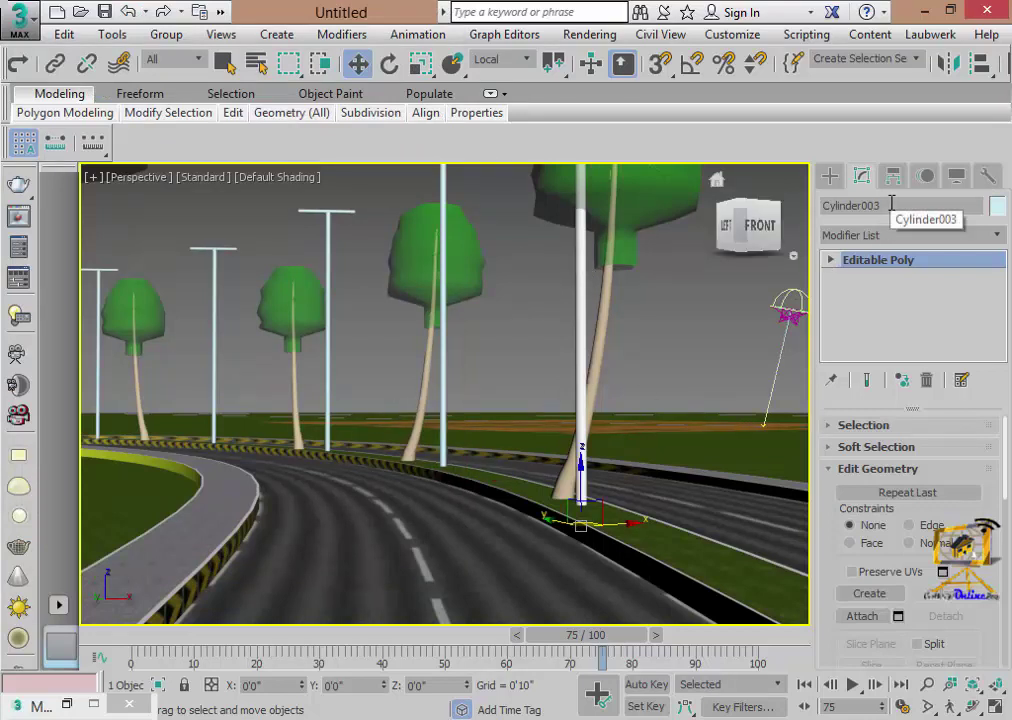
- In the scene object list, start a selection at Cylinder001 and extend it down the cylinders
left_click(262, 66)
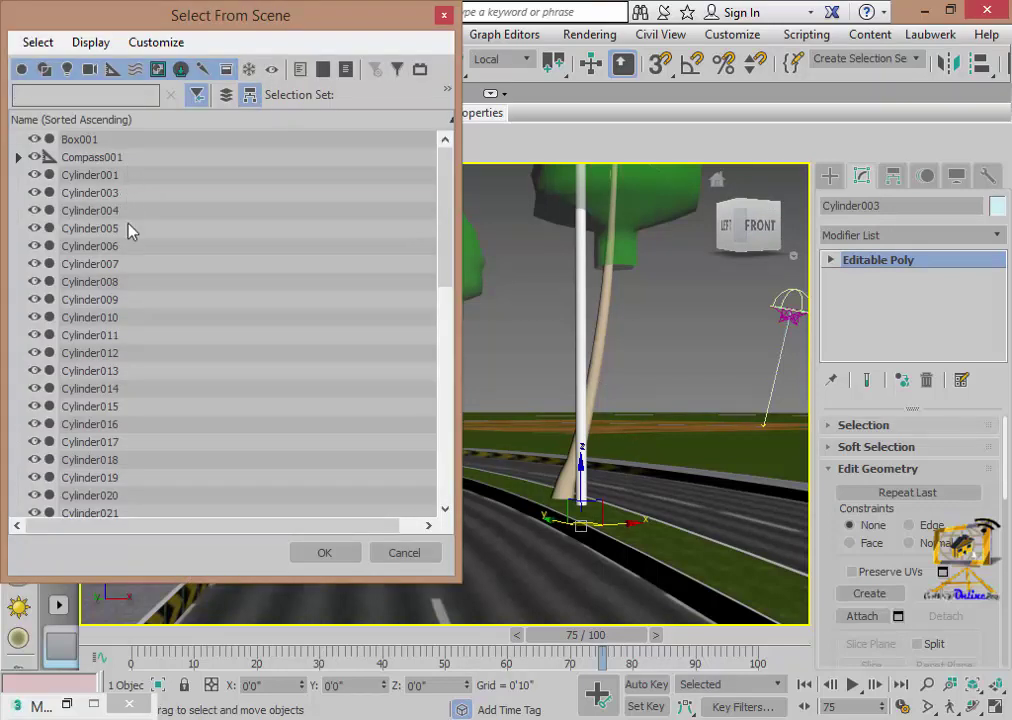
left_click(131, 193)
left_click(128, 178)
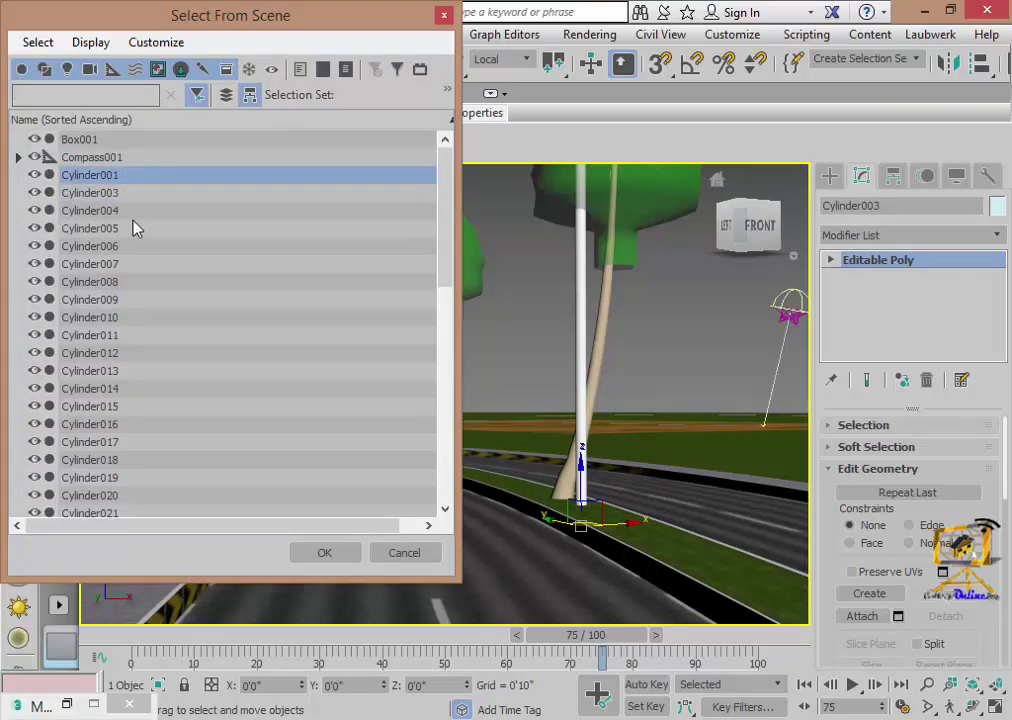
key("shift+Down")
key("shift+Down")
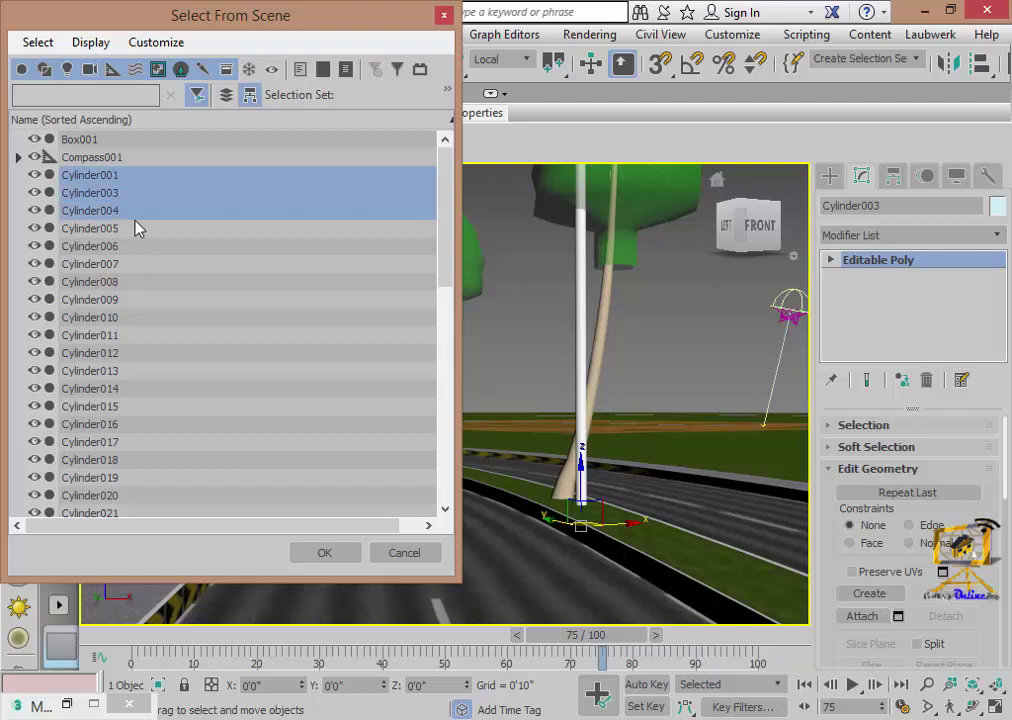
key("shift+Down")
key("shift+Down")
key("shift+Down")
key("shift+Down")
key("shift+Down")
key("shift+Down")
key("shift+Down")
key("shift+Down")
key("shift+Down")
key("shift+Down")
key("shift+Down")
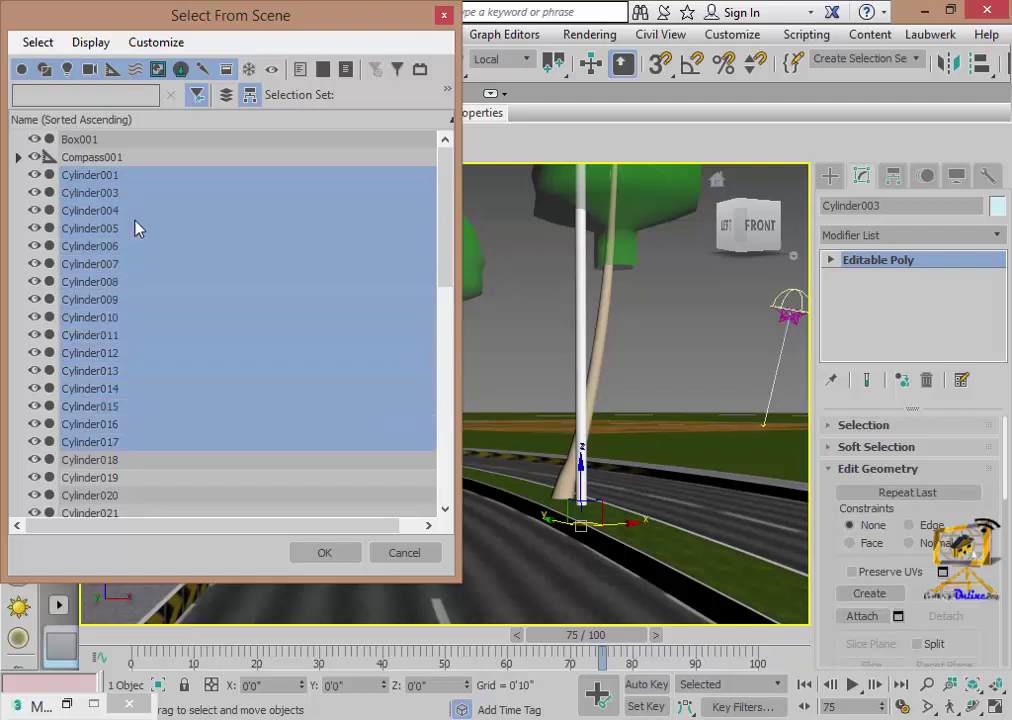
key("shift+Down")
key("shift+Down")
key("shift+Down")
key("shift+Down")
key("shift+Down")
key("shift+Down")
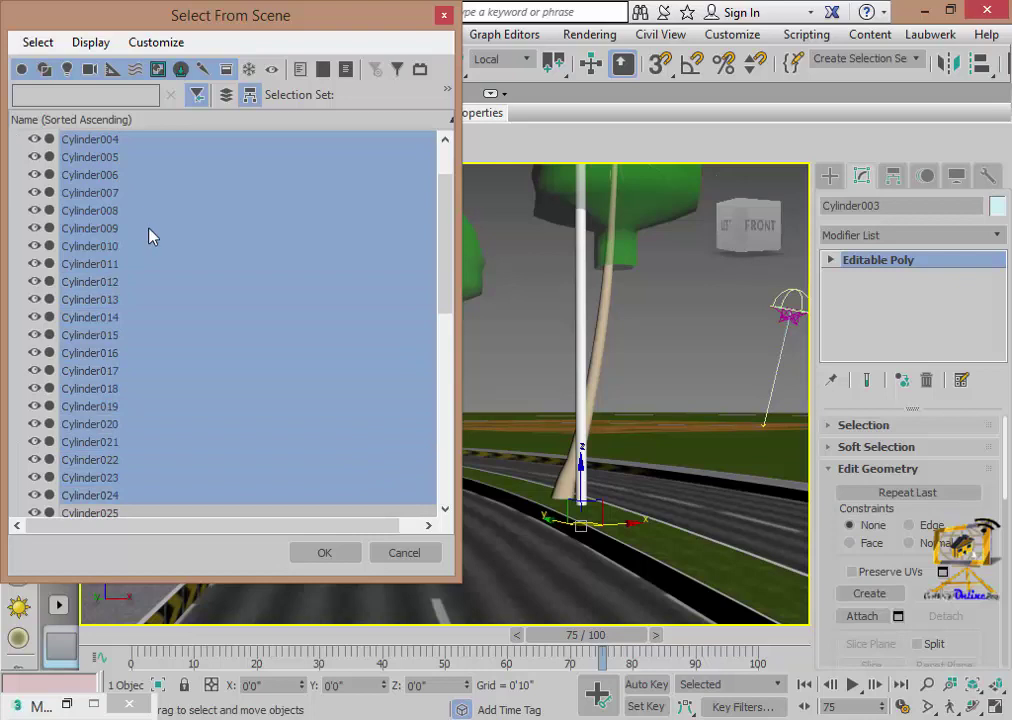
left_click_drag(447, 258, 456, 332)
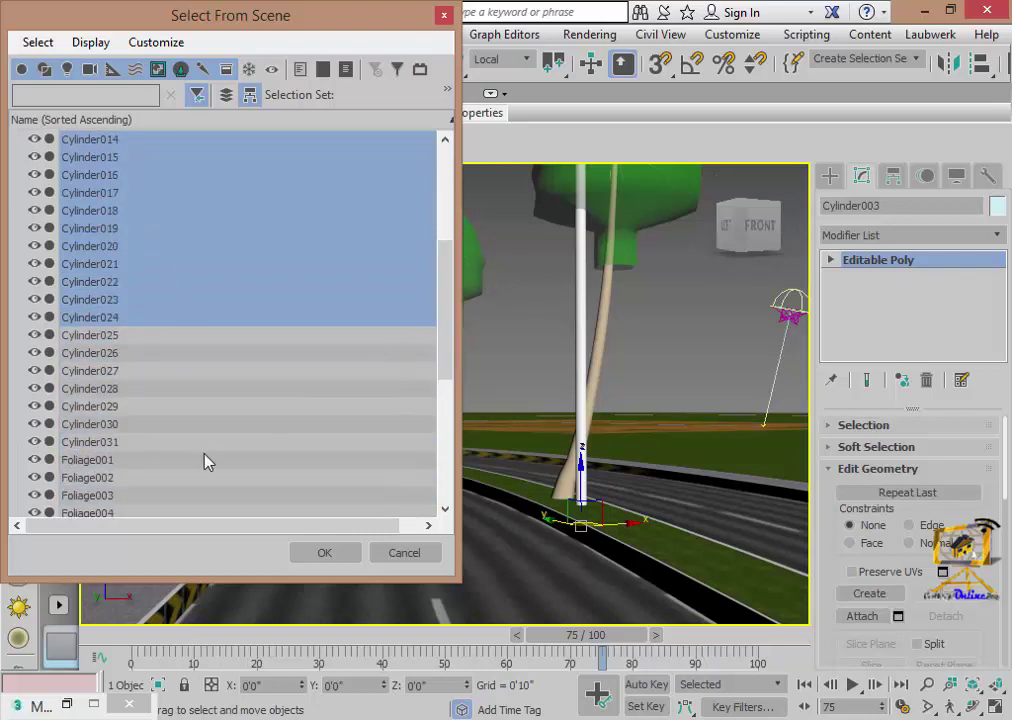
left_click(100, 443, "shift")
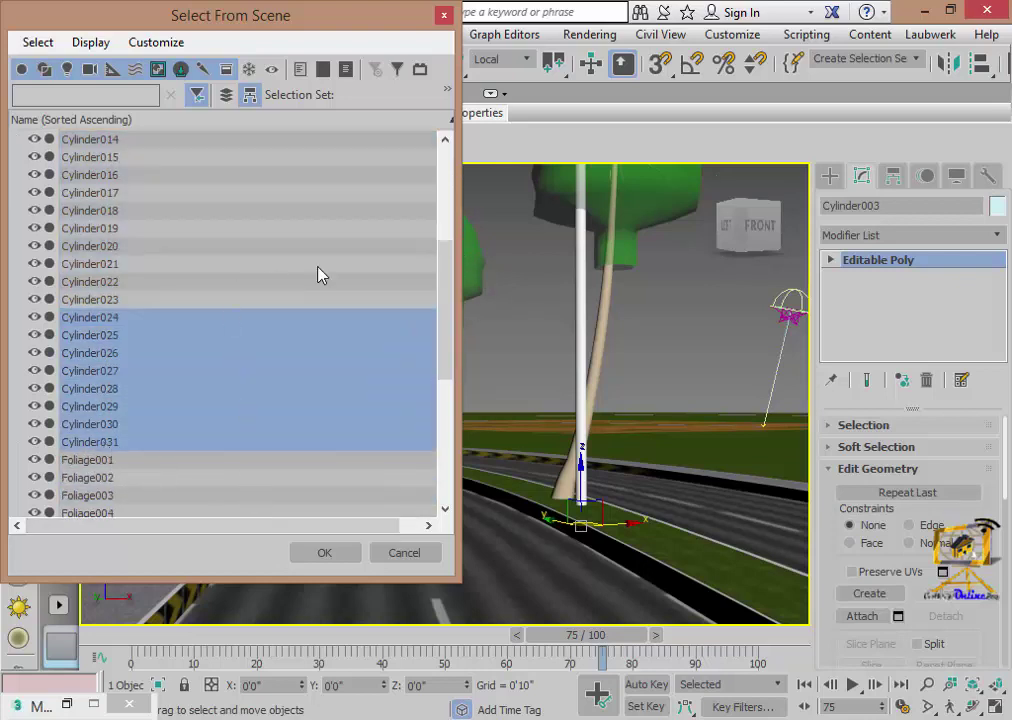
mouse_move(448, 276)
left_mouse_down()
mouse_move(444, 188)
mouse_move(447, 361)
left_mouse_up()
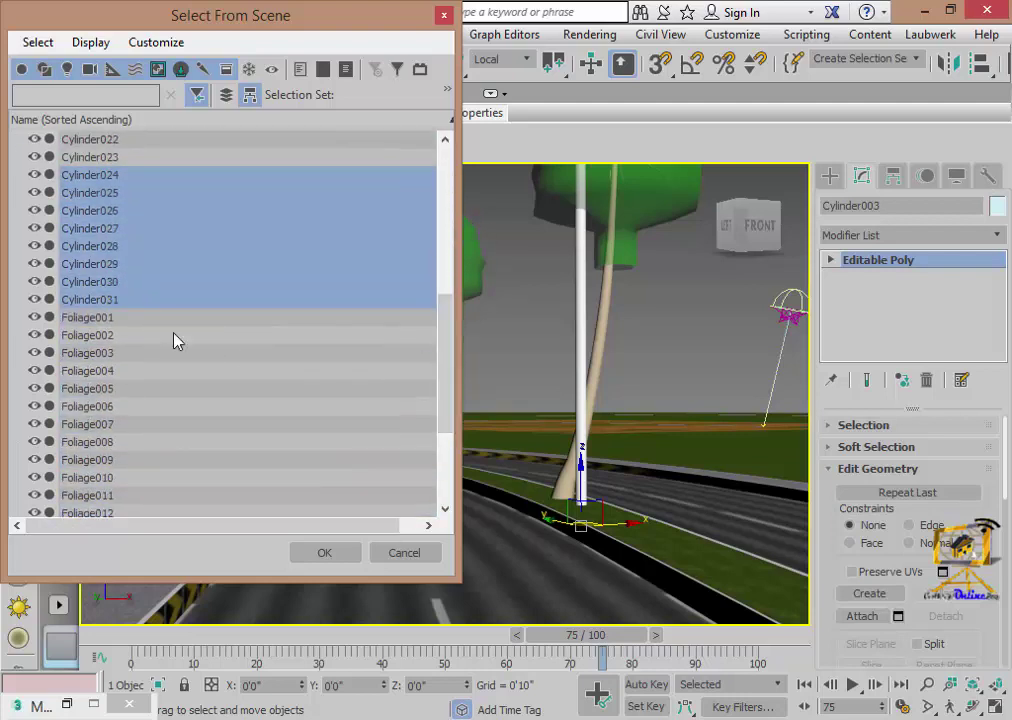
- Select the range Cylinder001 through Cylinder031 and confirm the 30 pole cylinders
left_click(134, 307)
scroll(434, 327, "up", 5)
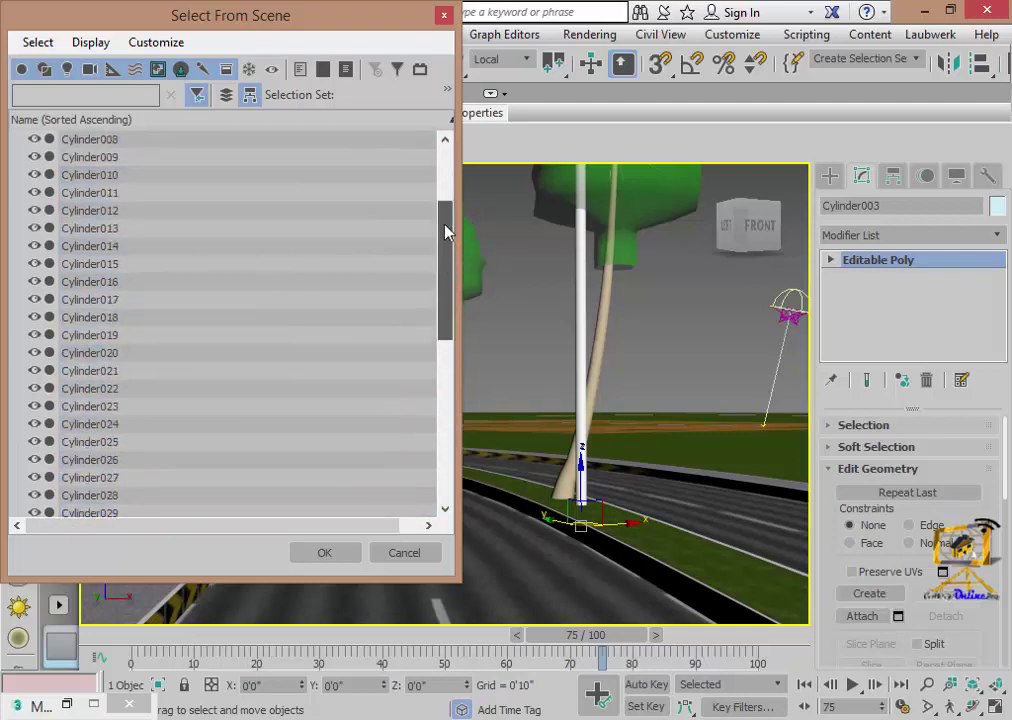
scroll(434, 327, "up", 3)
left_click(92, 178)
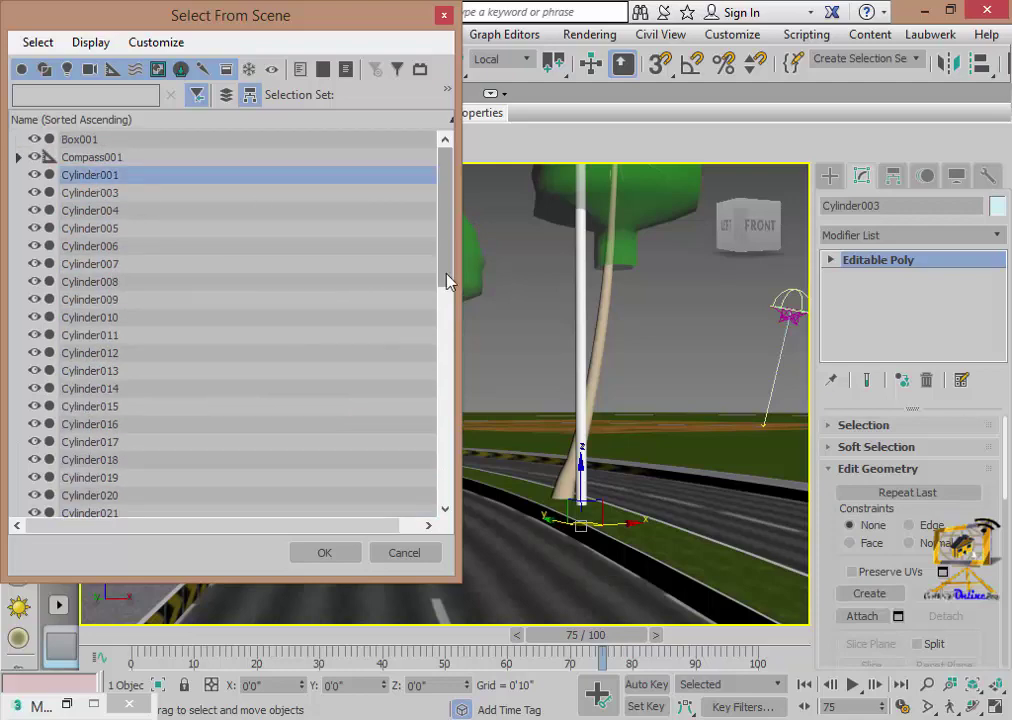
left_click_drag(450, 283, 452, 388)
left_click(104, 320, "shift")
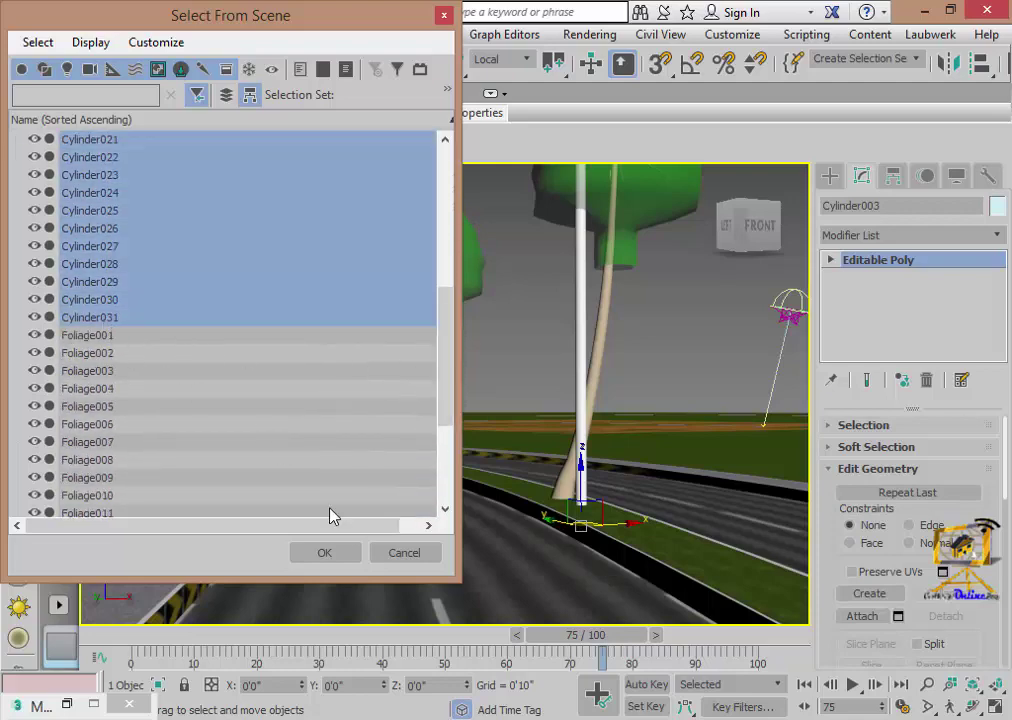
left_click(324, 552)
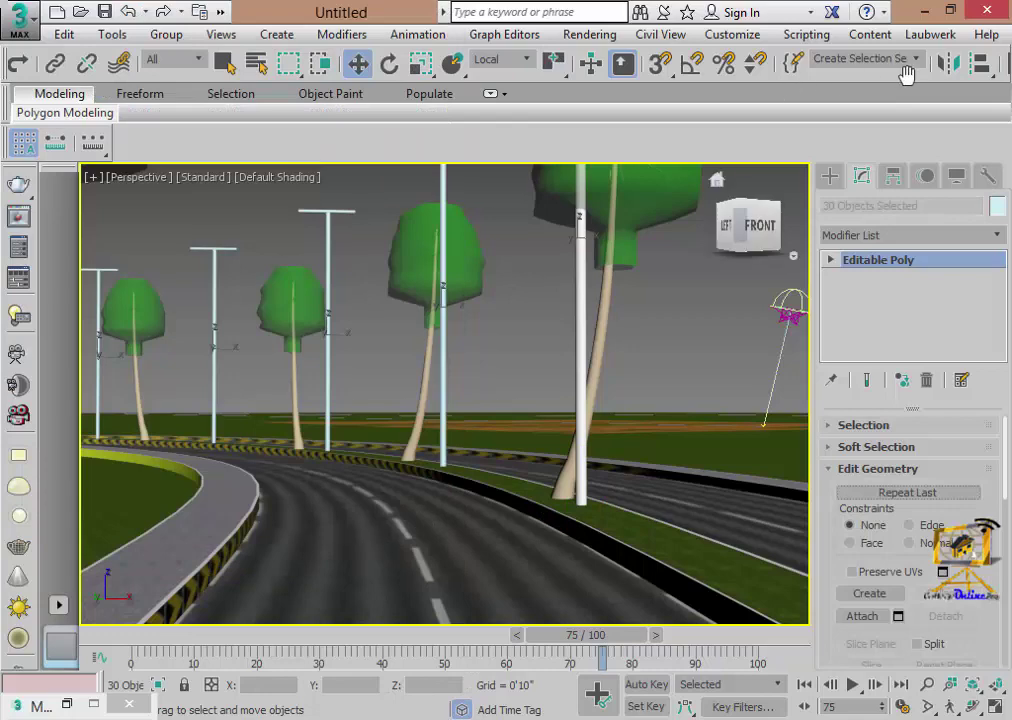
left_click_drag(905, 75, 621, 67)
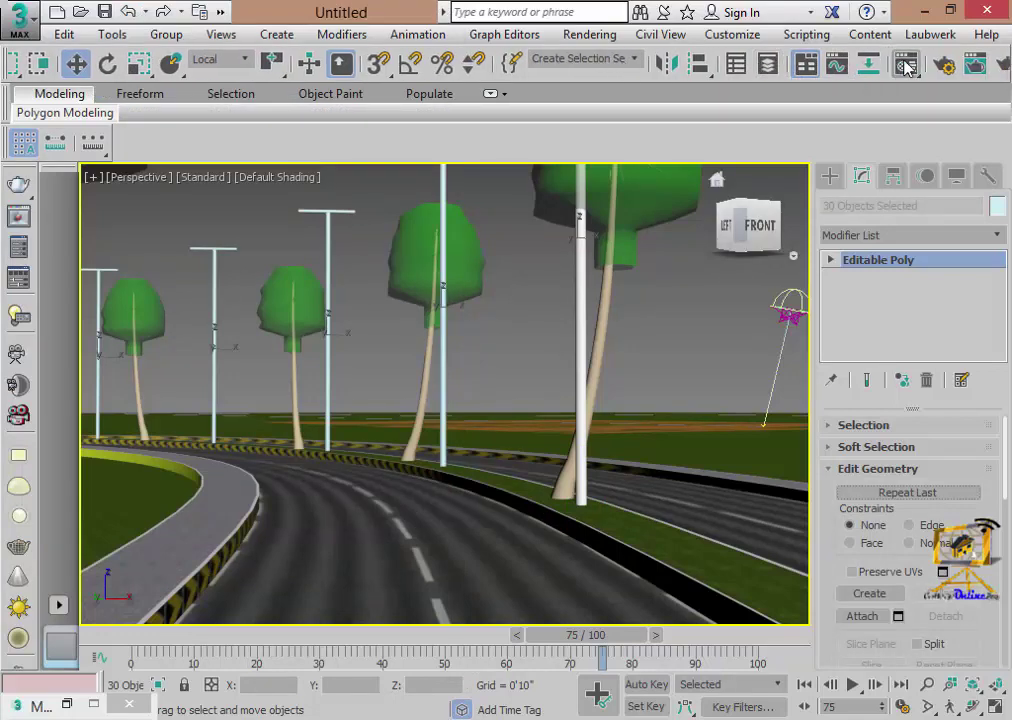
- Assign the Brushed Metal Arch & Design material 03 - Default to all selected poles
left_click(905, 65)
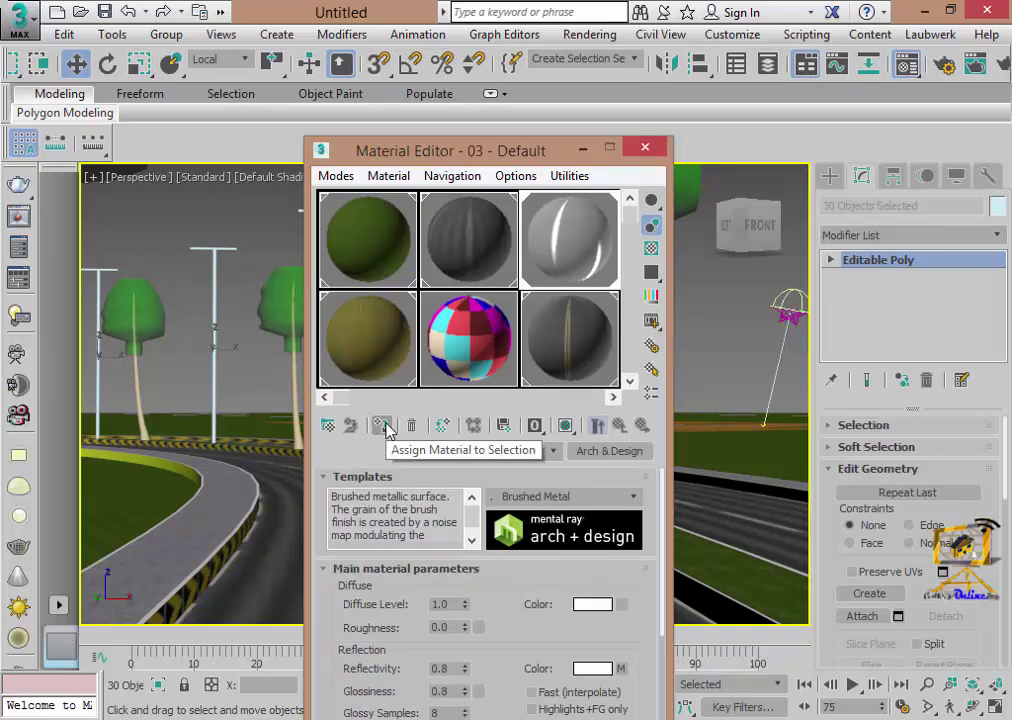
left_click(384, 426)
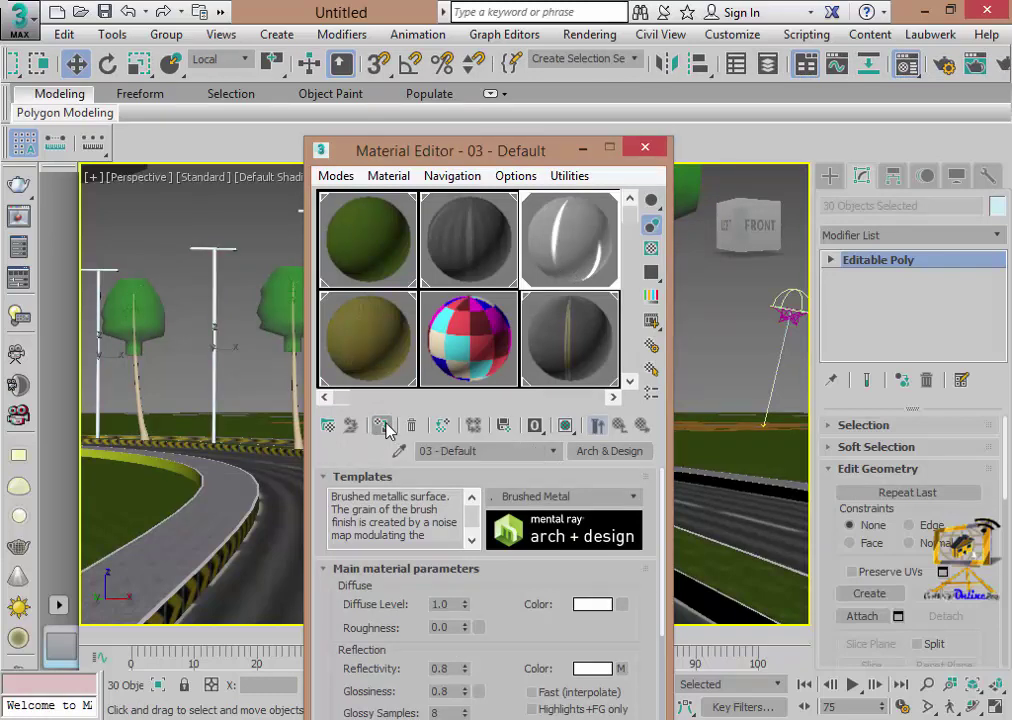
left_click(645, 148)
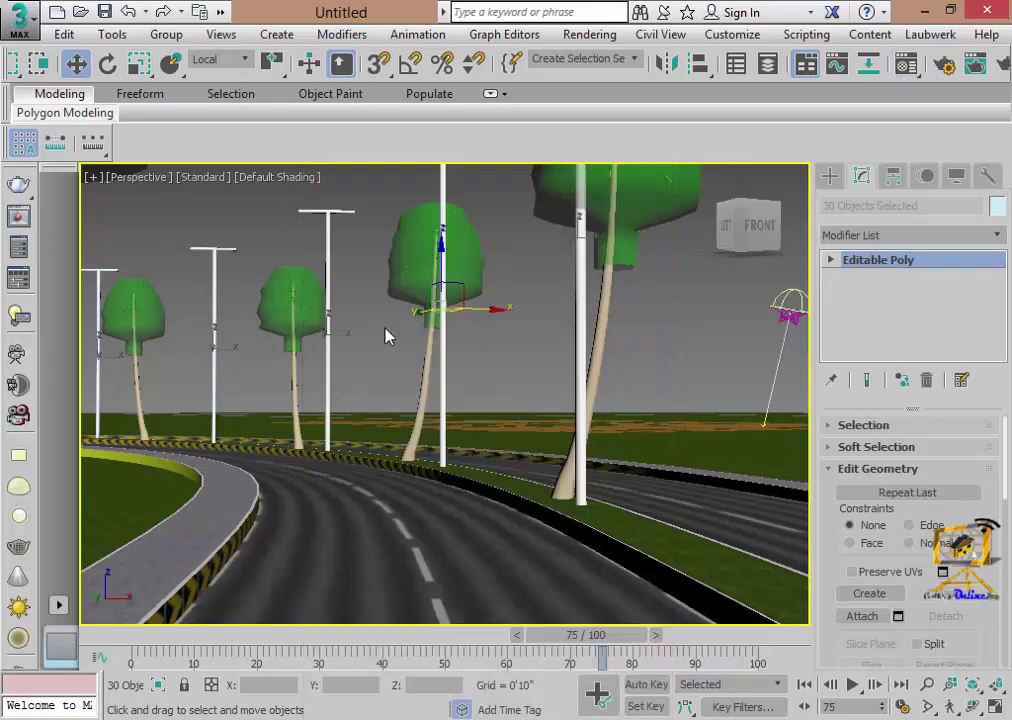
left_click(908, 66)
left_click(646, 149)
- Render the Perspective view of frame 75 with Max. Refractions lowered to 2
key("shift+q")
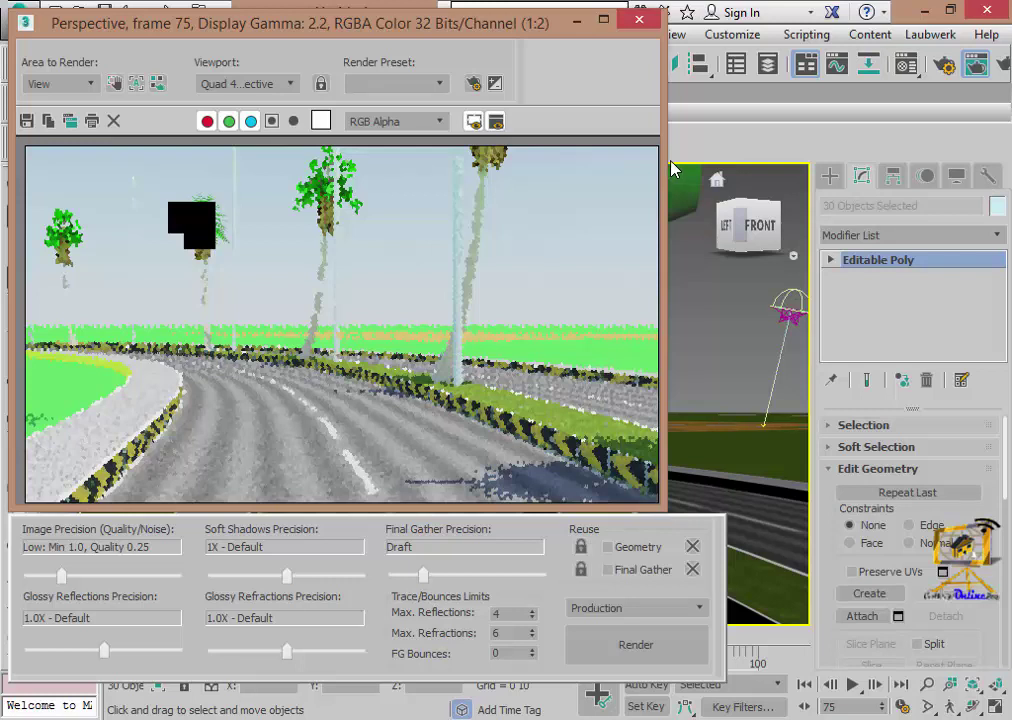
left_click(532, 637)
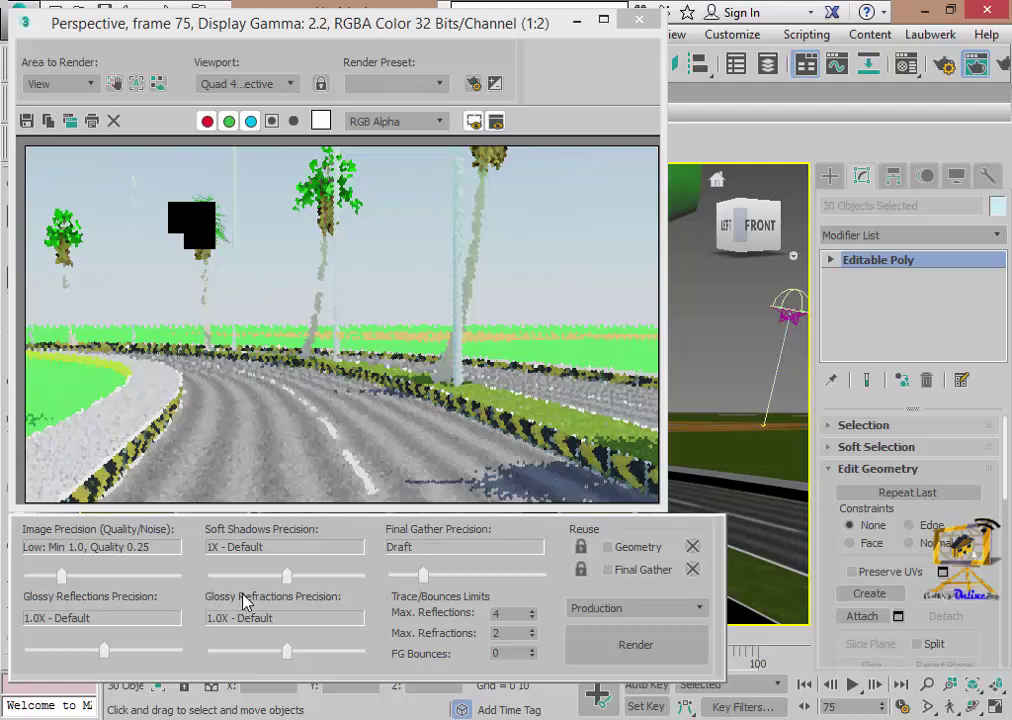
left_click(597, 648)
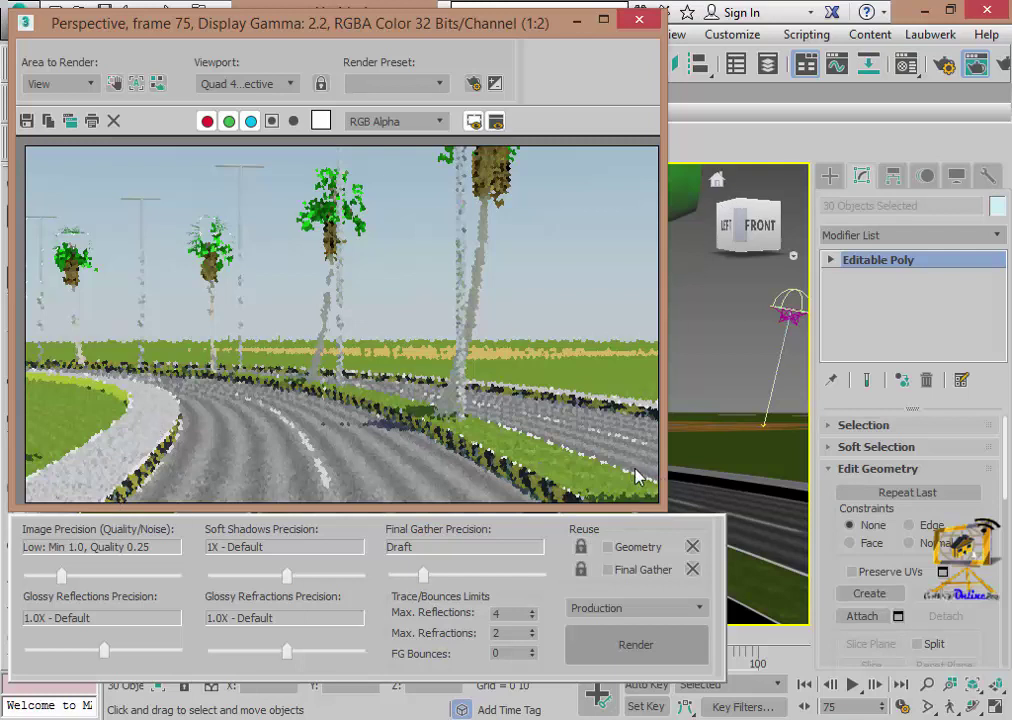
left_click(400, 686)
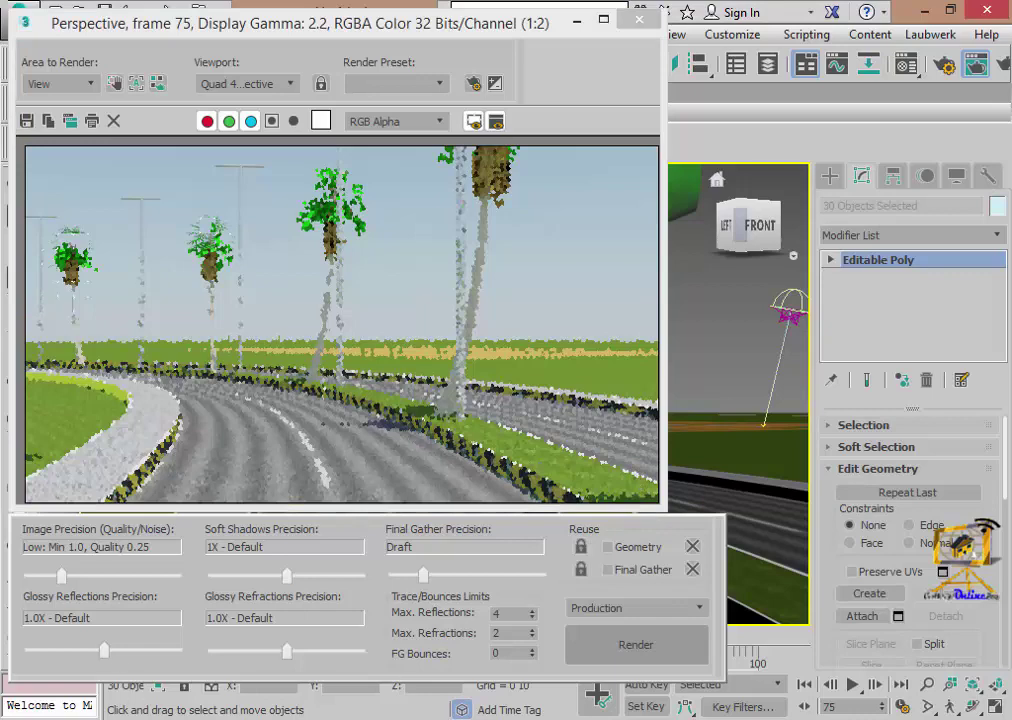
left_click(208, 643)
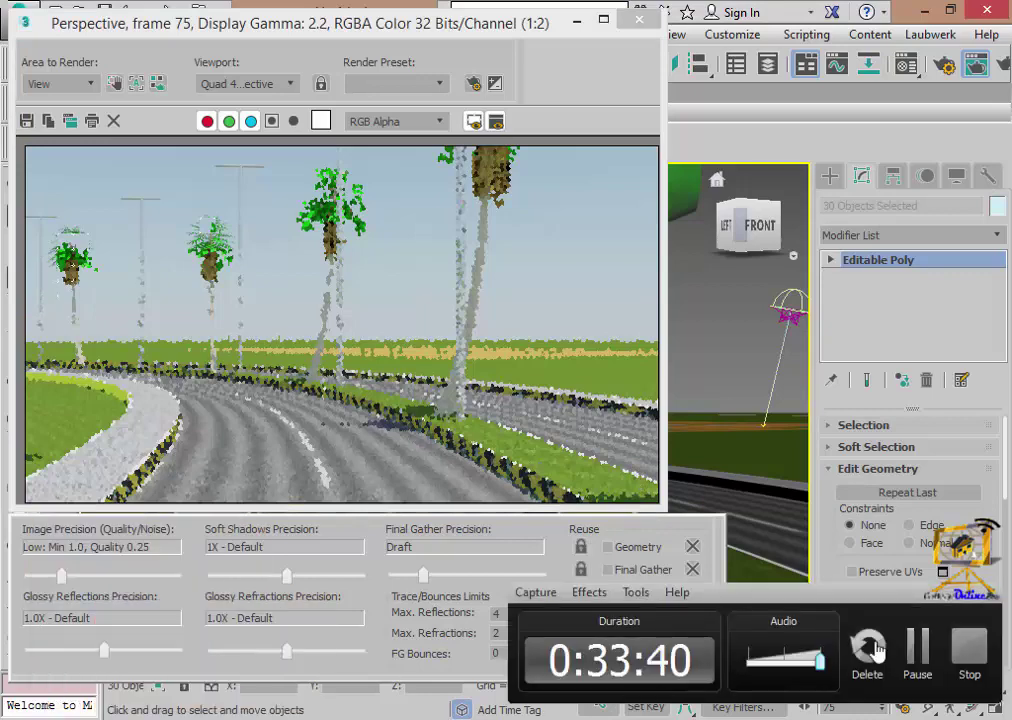